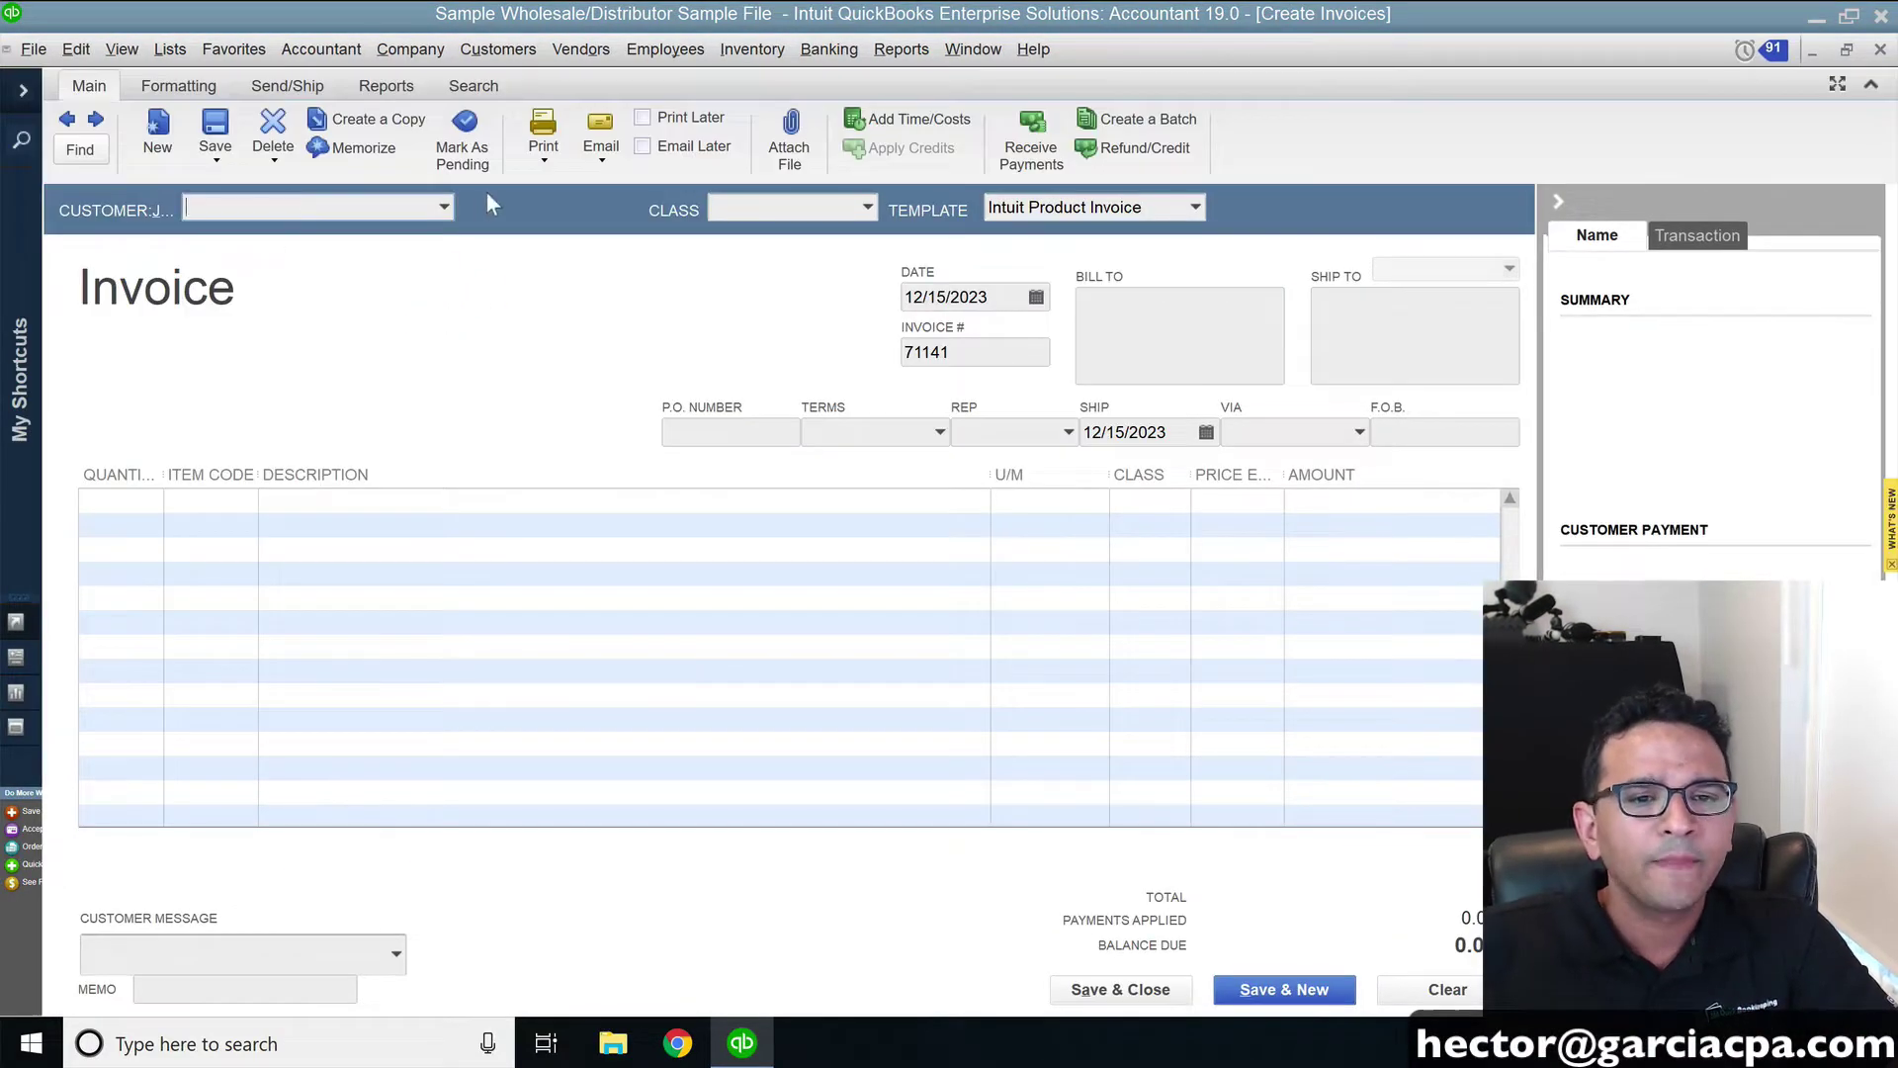
Bill the invoice to Kern Lighting Warehouse, skipping the available sales orders
{"action": "left_click", "coordinate": [445, 209]}
{"action": "left_click", "coordinate": [297, 284]}
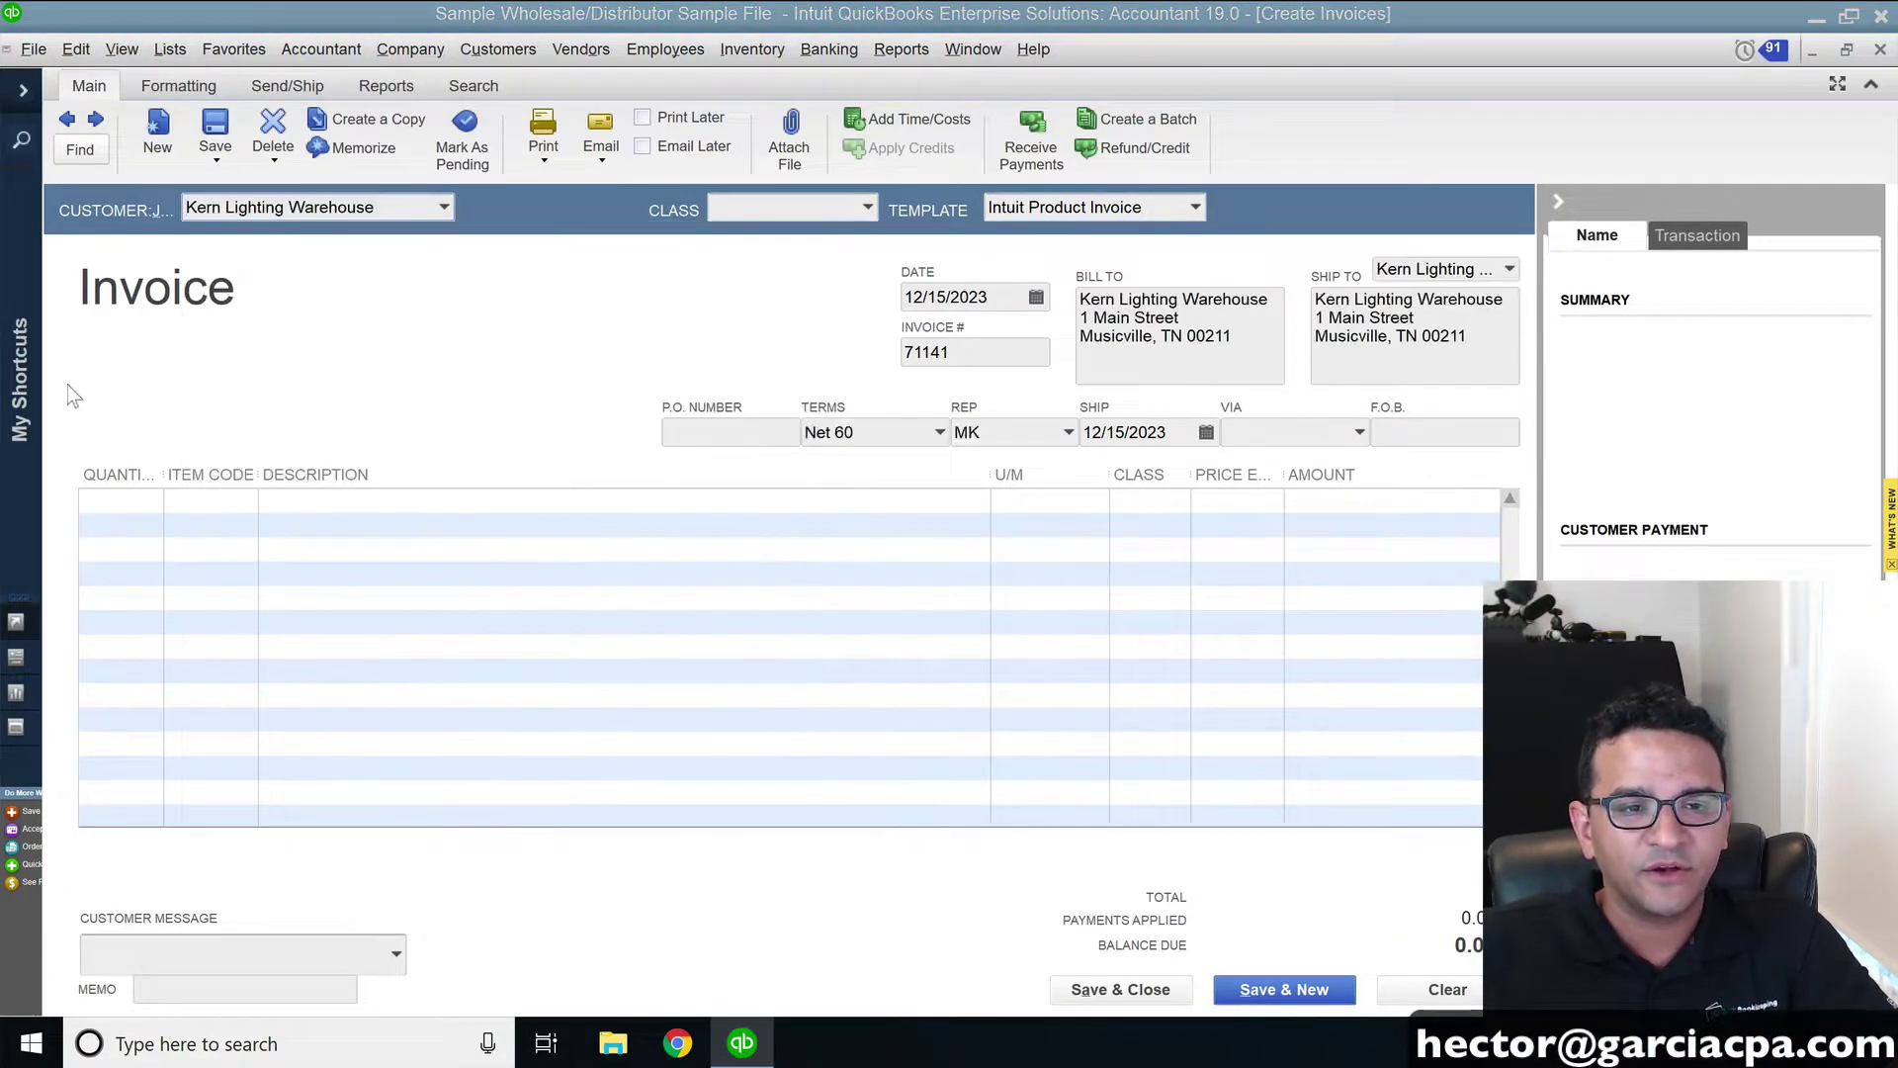
{"action": "left_click", "coordinate": [950, 338]}
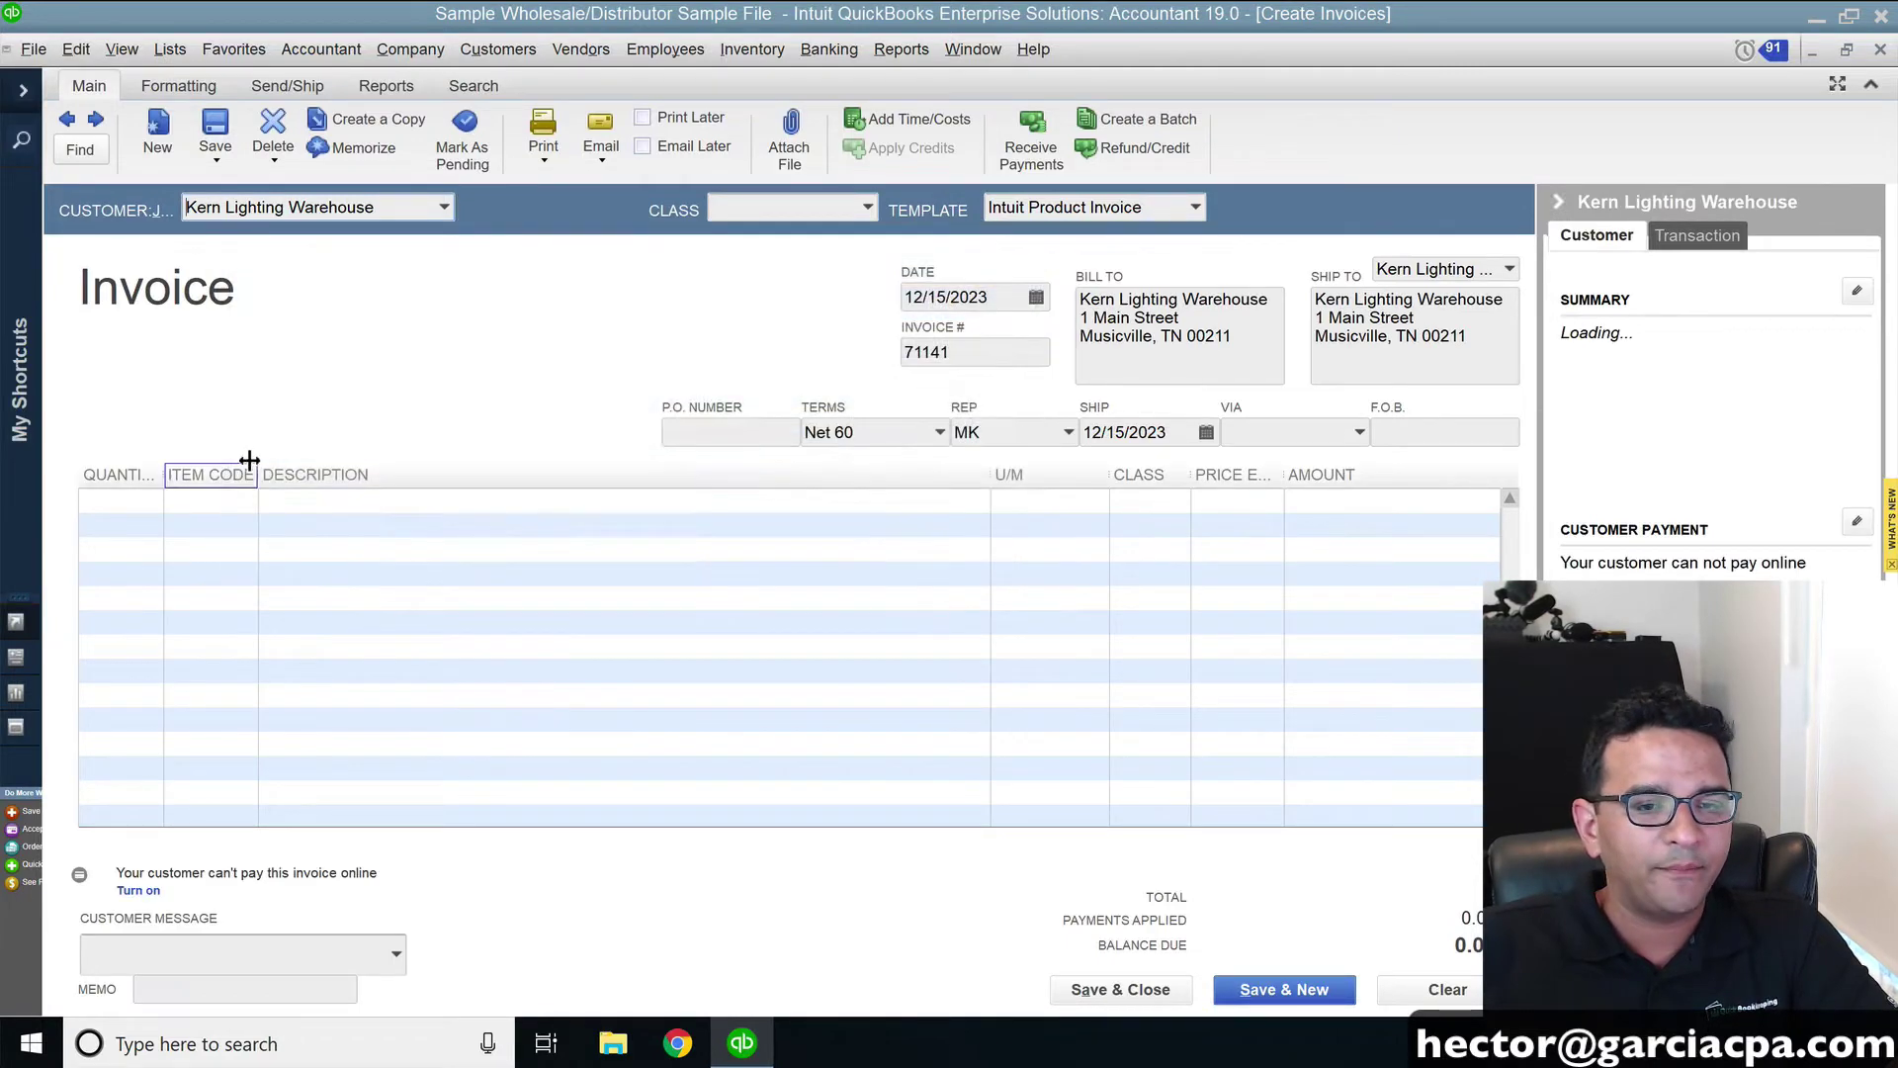
Add Location B items 5029-03-55 (25.00) and 5030-03-02 (66.00) as the two invoice lines
{"action": "left_click", "coordinate": [337, 494]}
{"action": "left_click", "coordinate": [347, 500]}
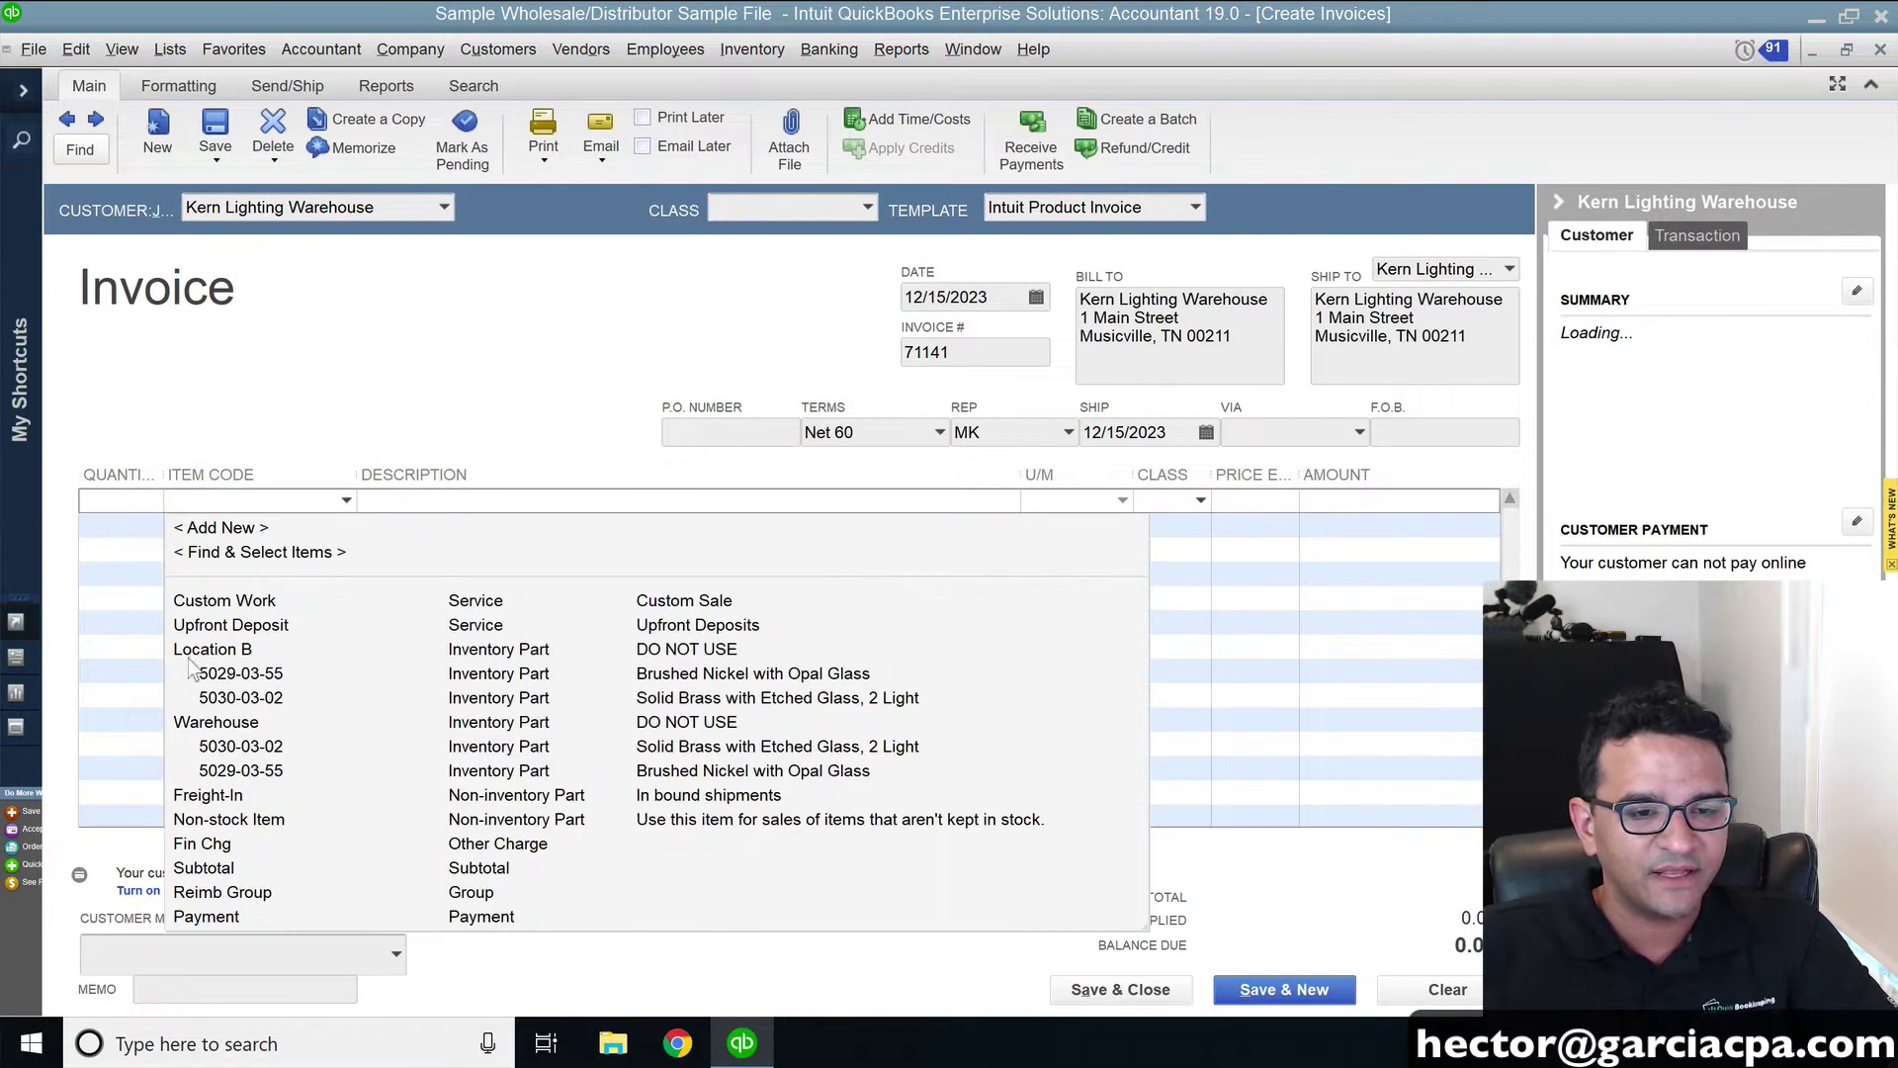
{"action": "left_click", "coordinate": [242, 672]}
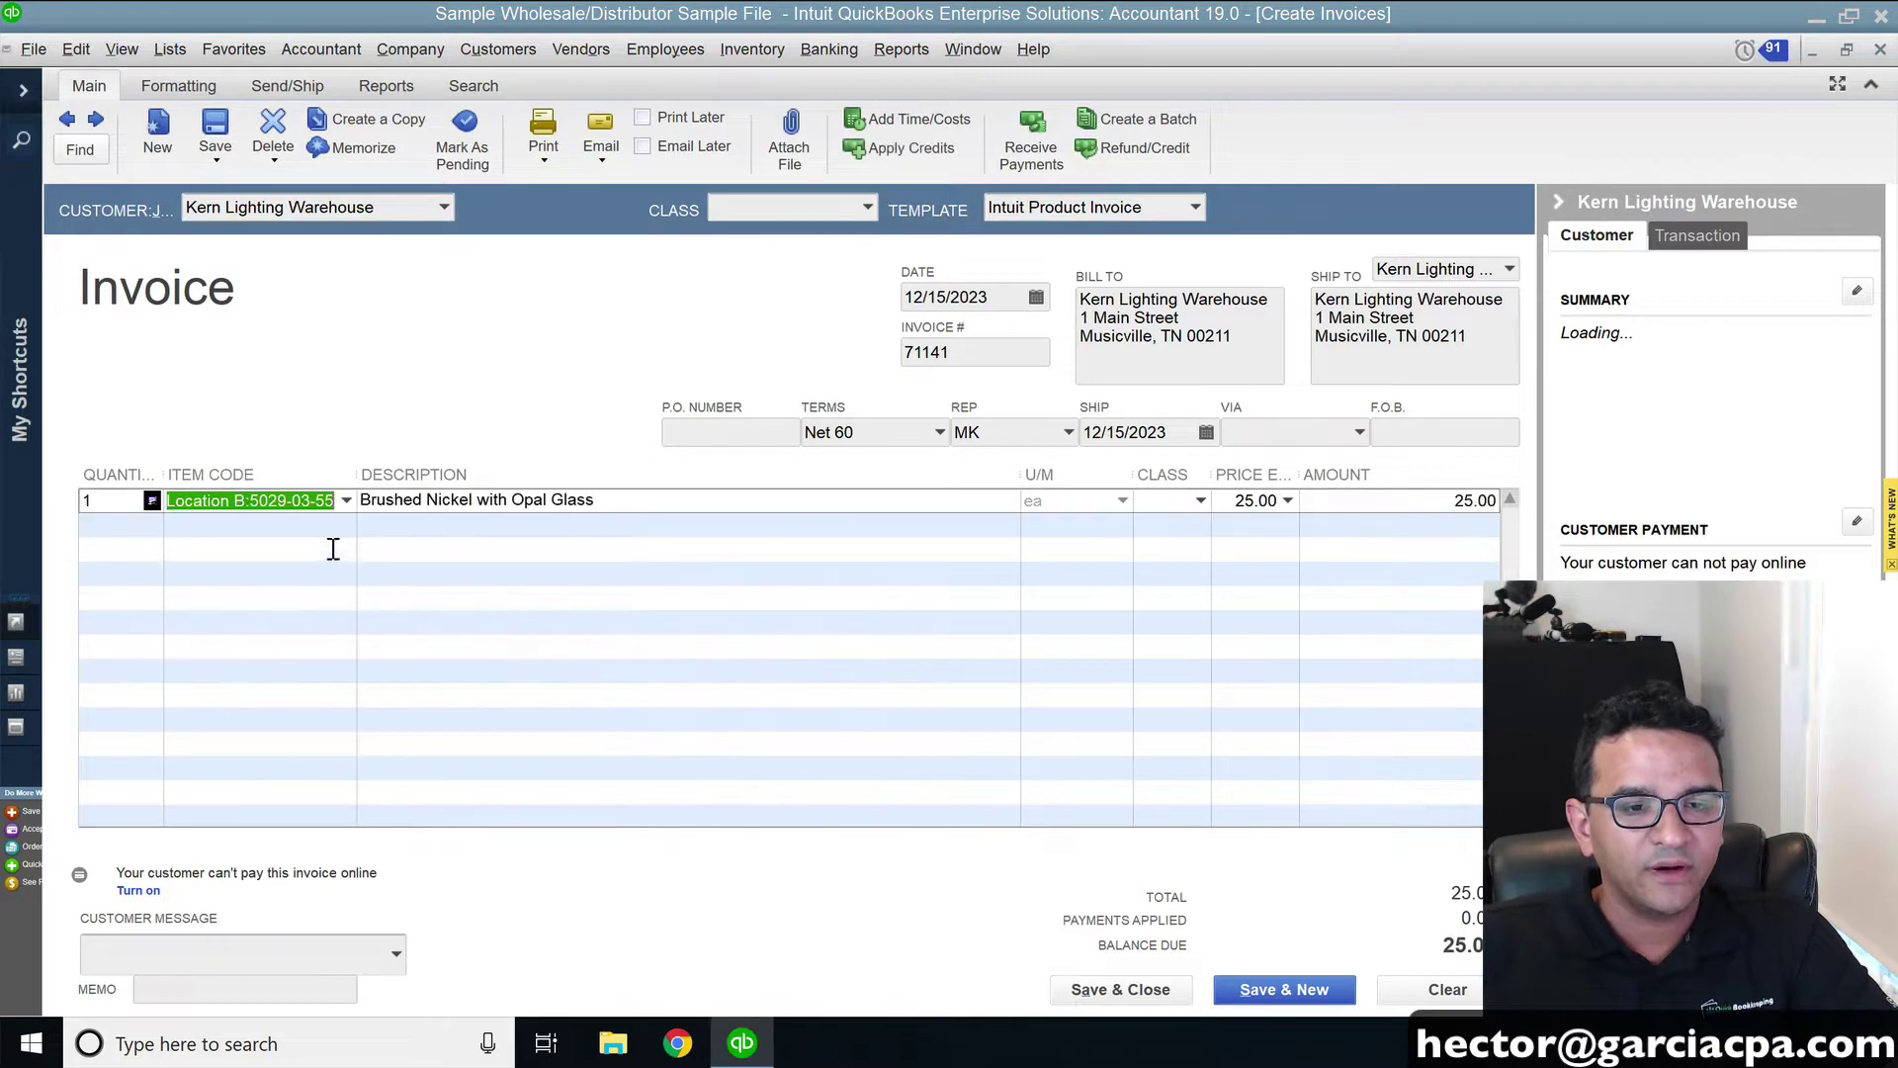
{"action": "left_click", "coordinate": [336, 524]}
{"action": "left_click", "coordinate": [346, 524]}
{"action": "left_click", "coordinate": [263, 722]}
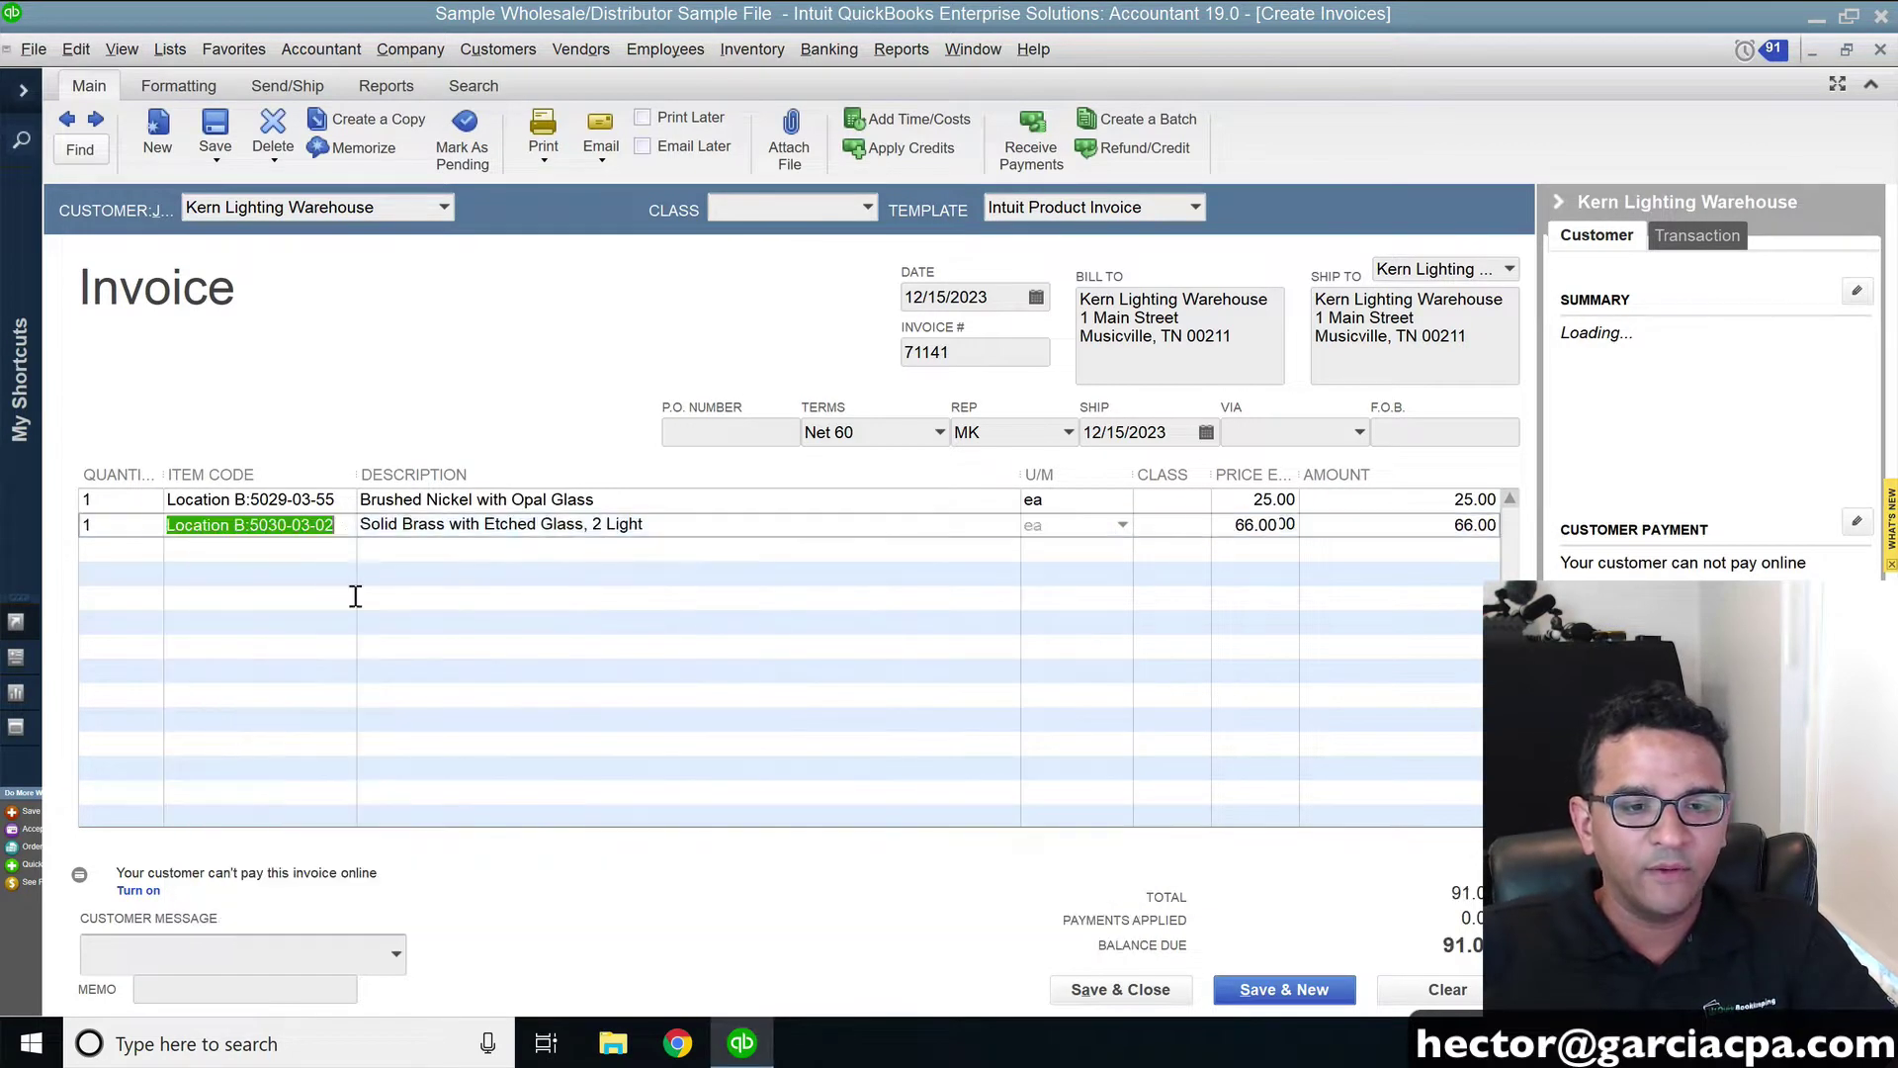
Widen the Item Code column and narrow the Description column
{"action": "left_click_drag", "start_coordinate": [356, 457], "coordinate": [367, 457]}
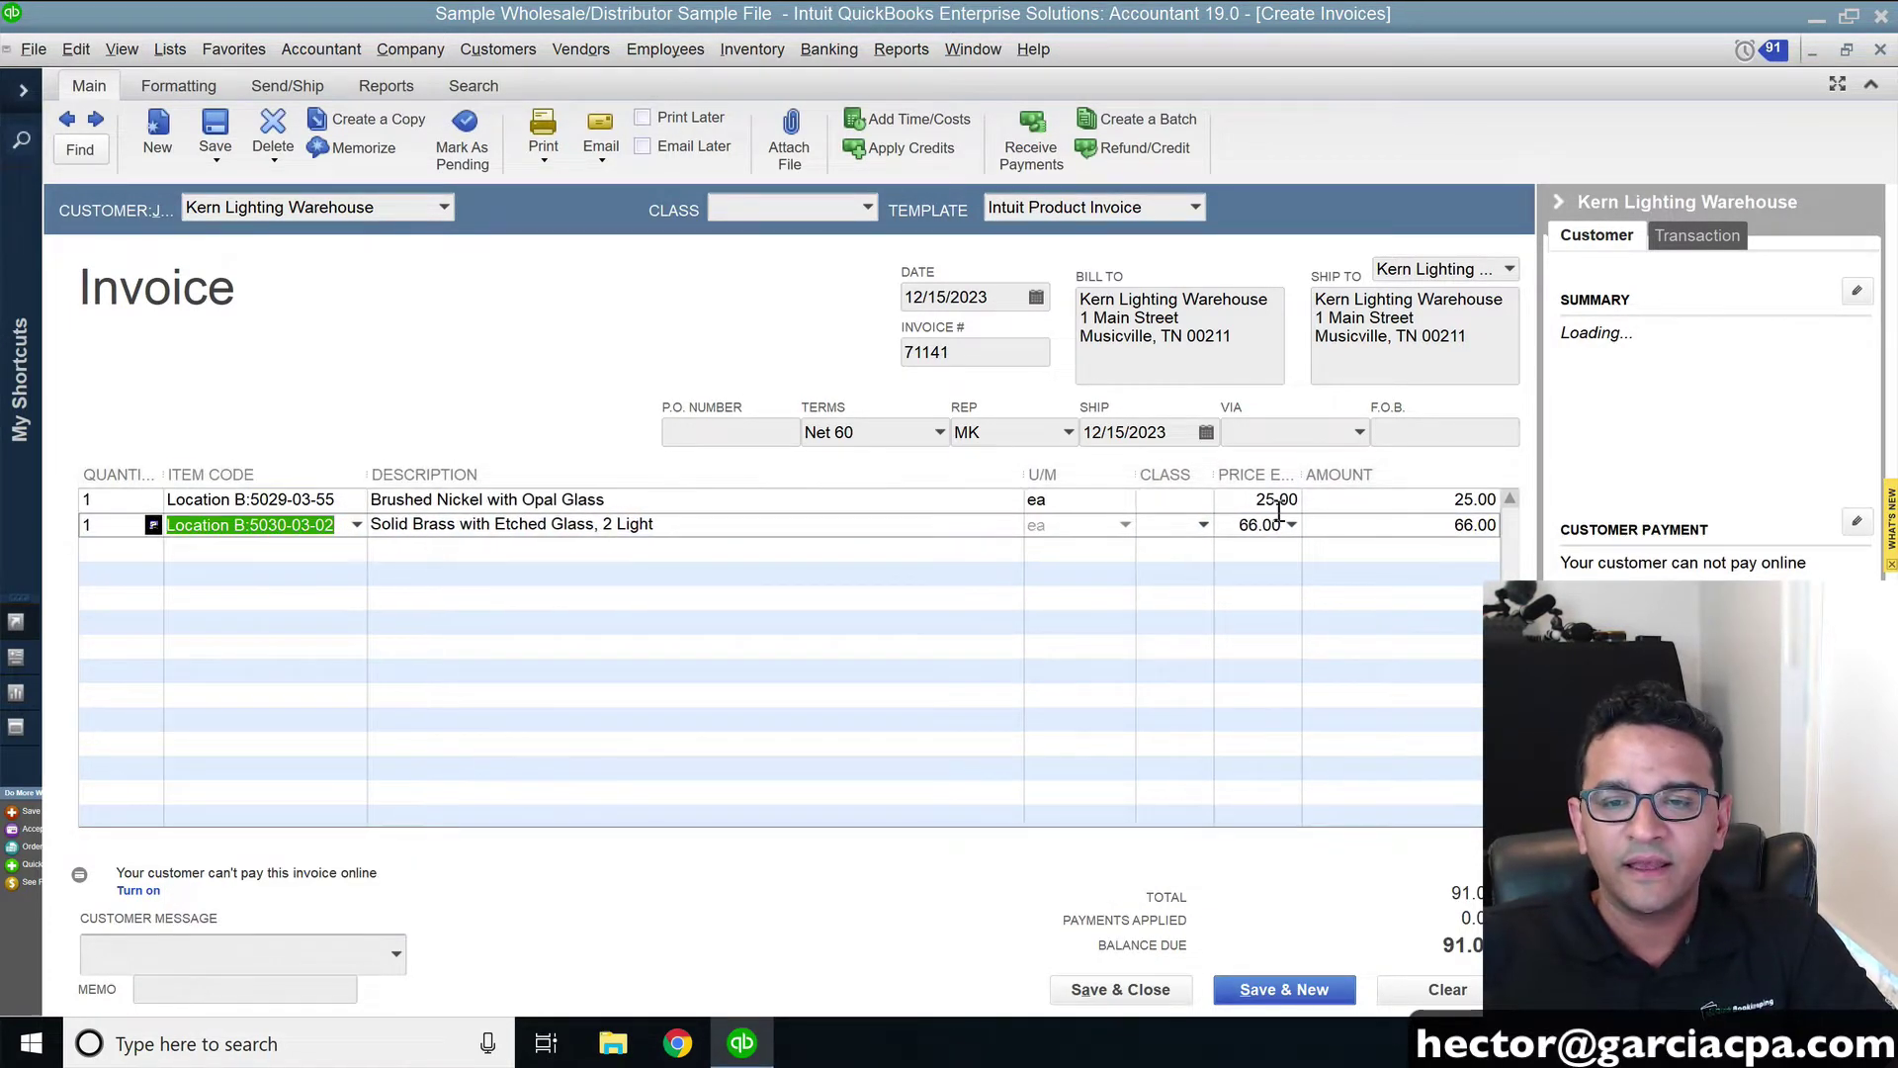
{"action": "left_click", "coordinate": [1167, 504]}
{"action": "left_click_drag", "start_coordinate": [1024, 460], "coordinate": [902, 465]}
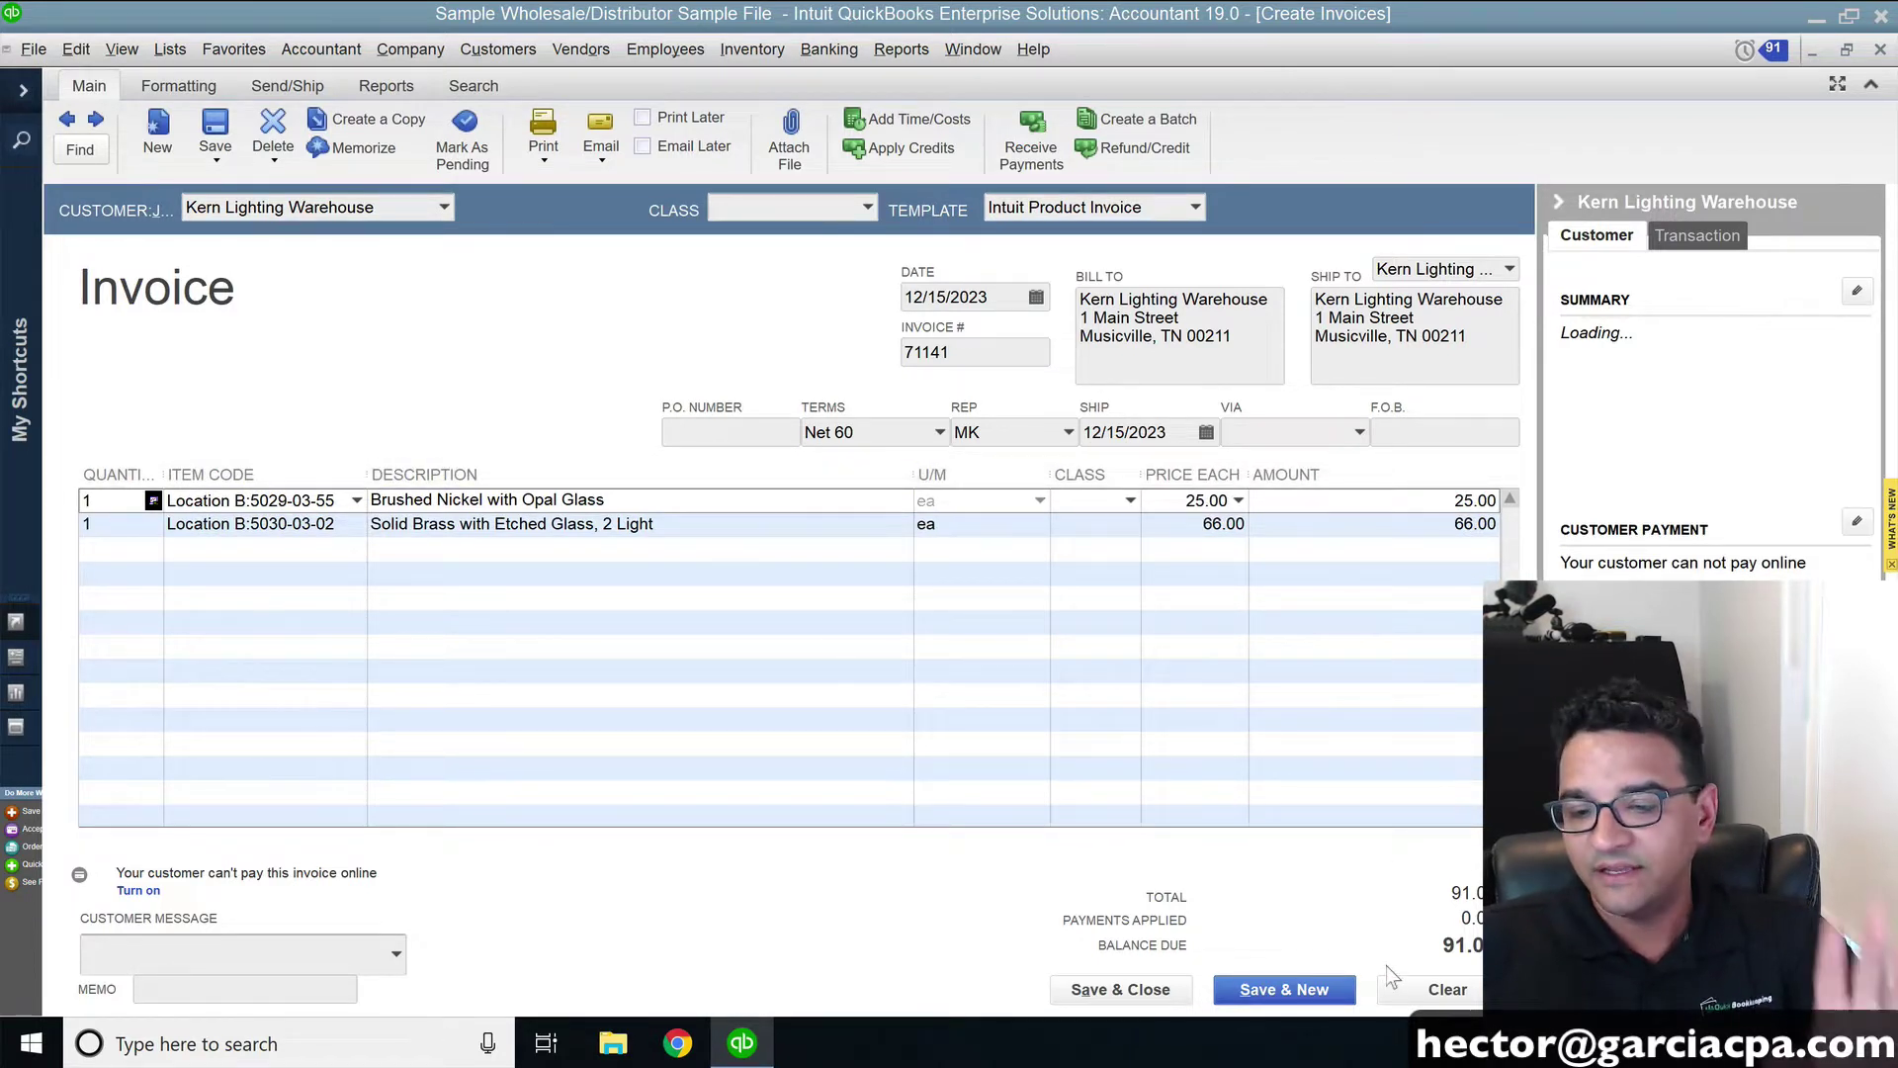
Save the invoice, set Sales Tax company preferences to Yes, and start a new most-common tax item
{"action": "left_click", "coordinate": [231, 131]}
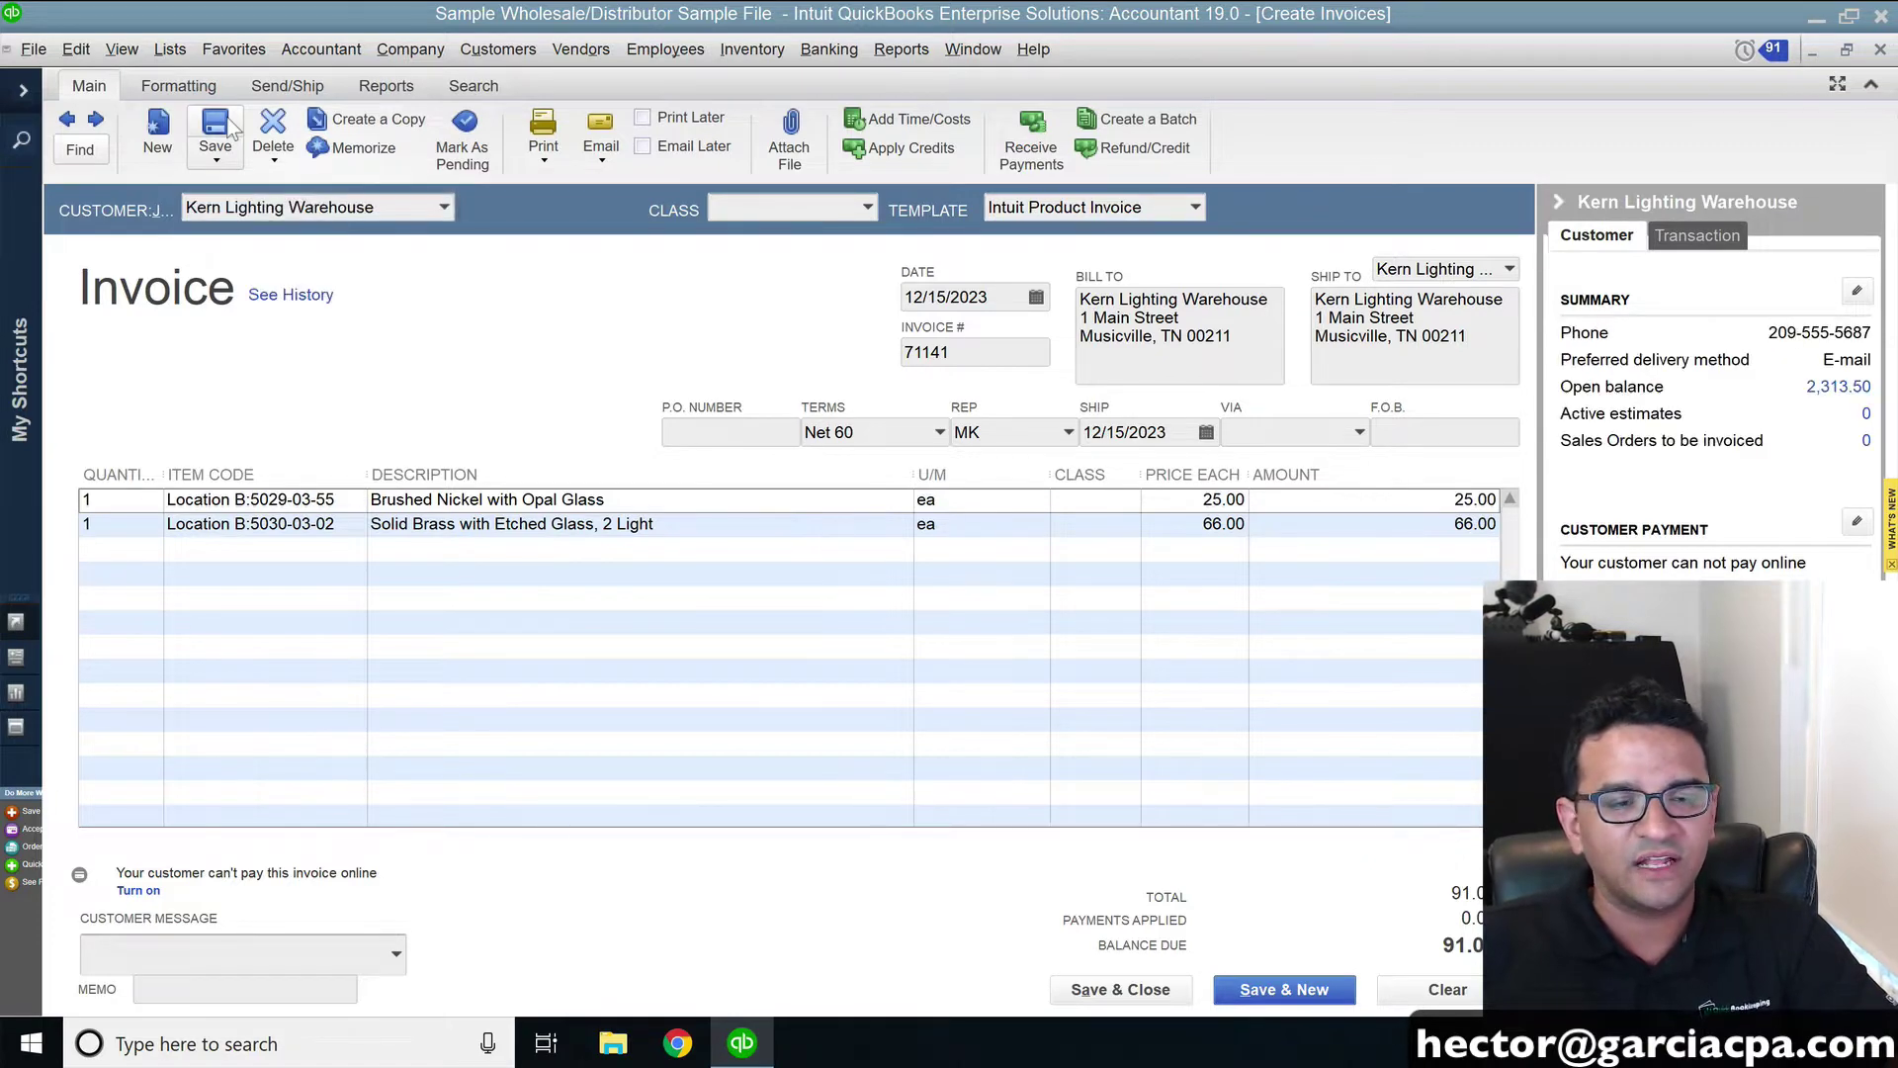
{"action": "left_click", "coordinate": [80, 50]}
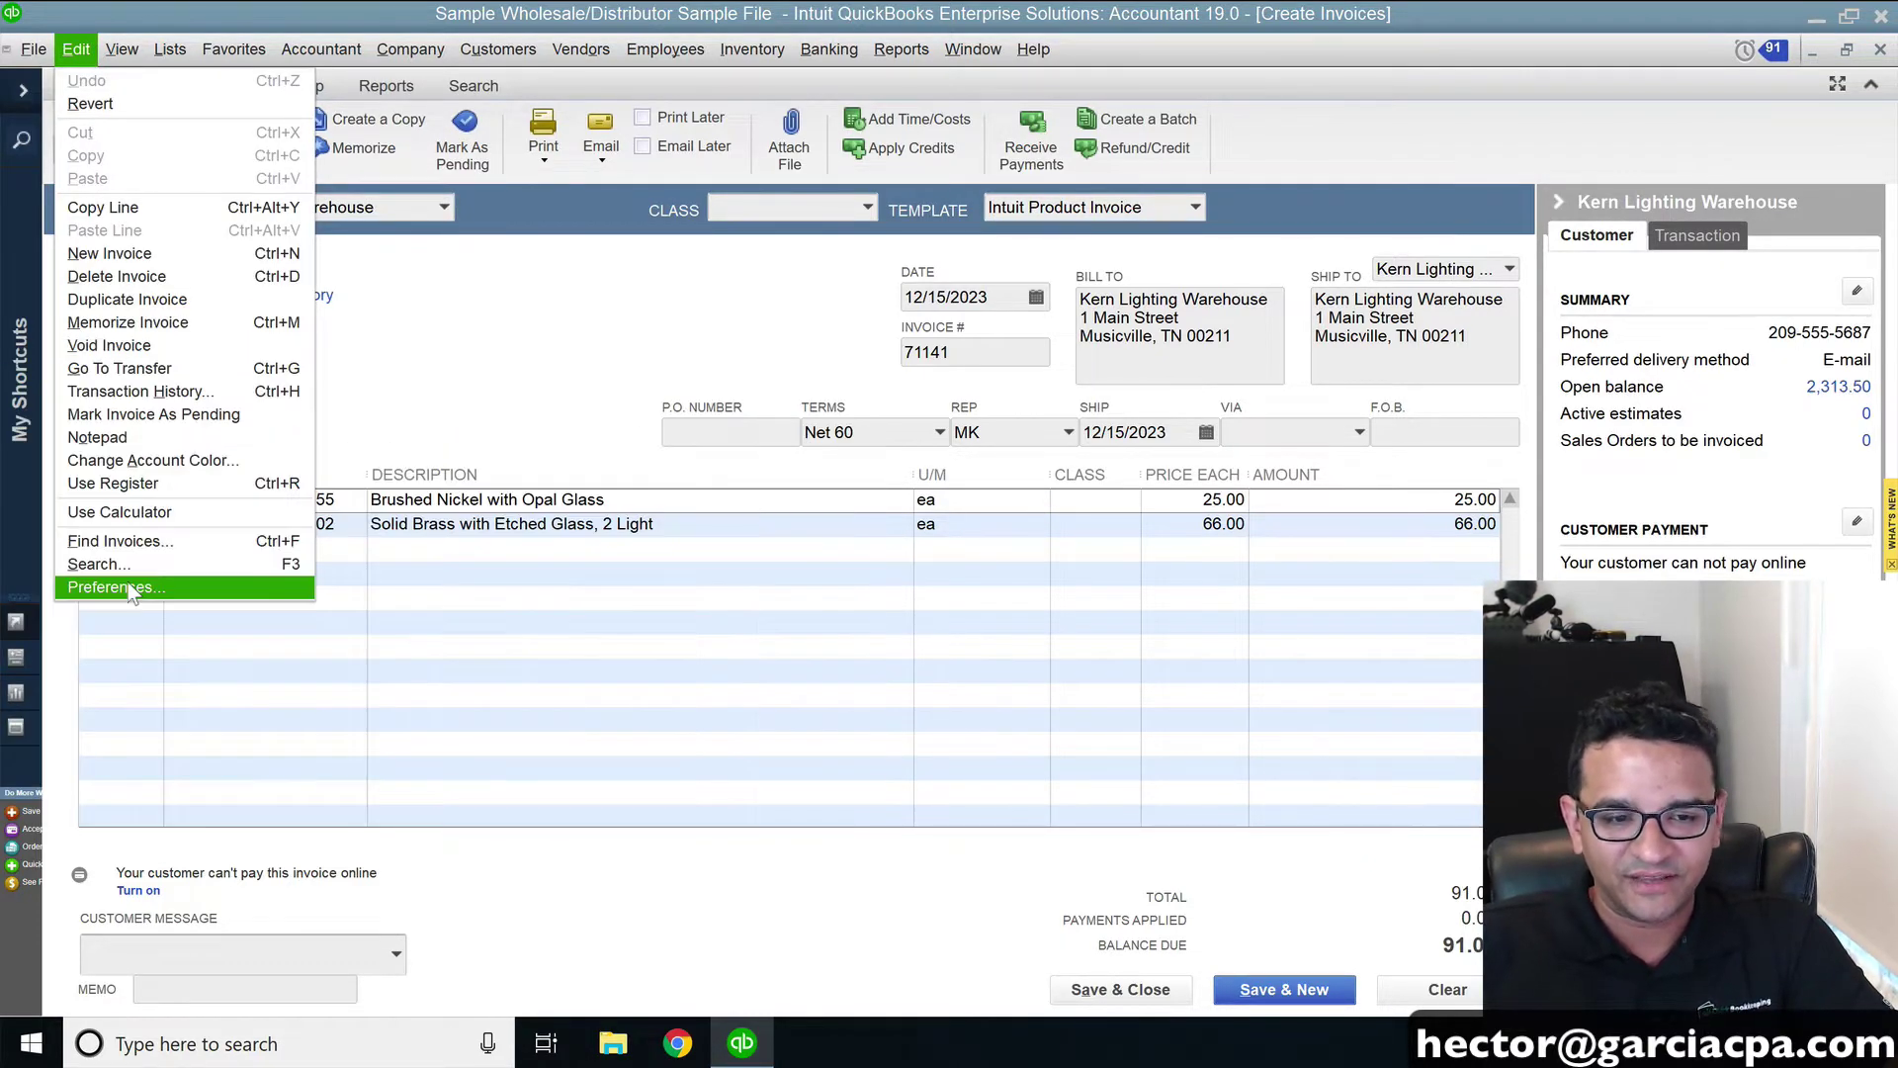
{"action": "left_click", "coordinate": [111, 588]}
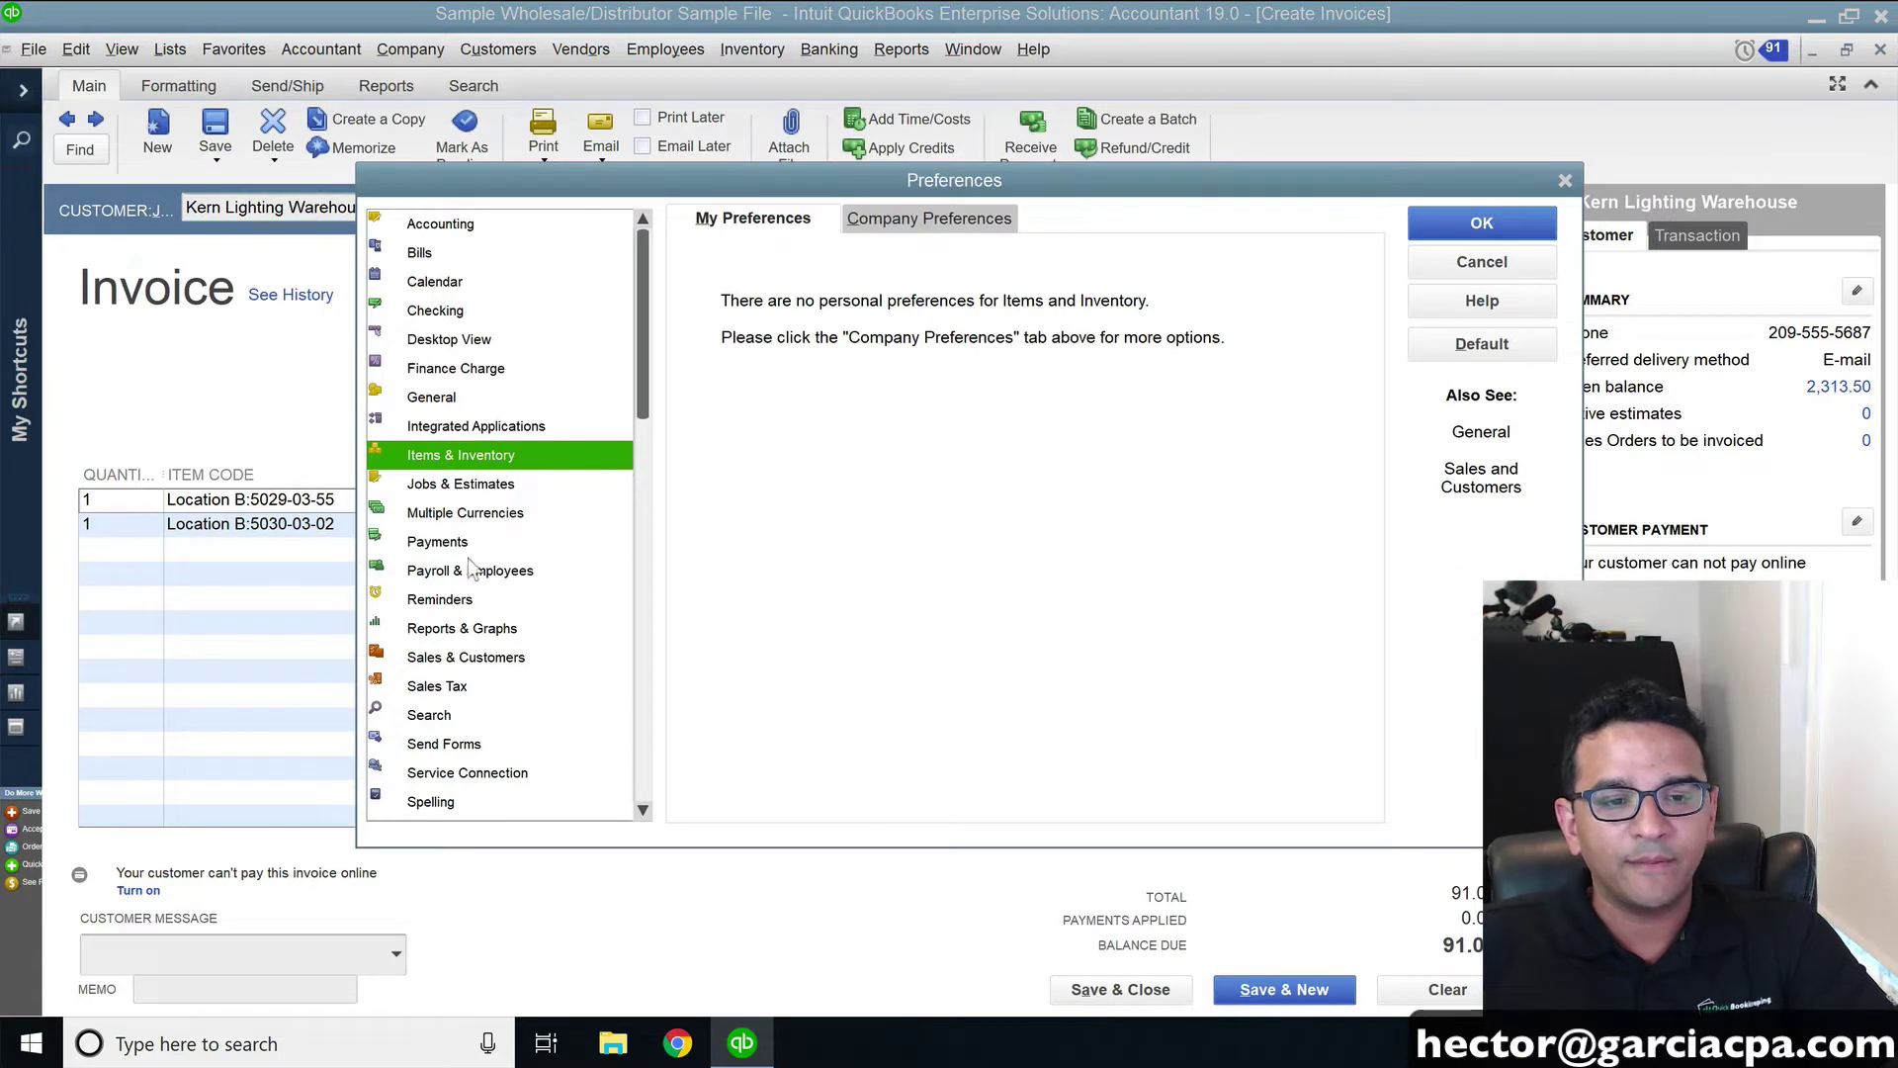
{"action": "left_click", "coordinate": [454, 686]}
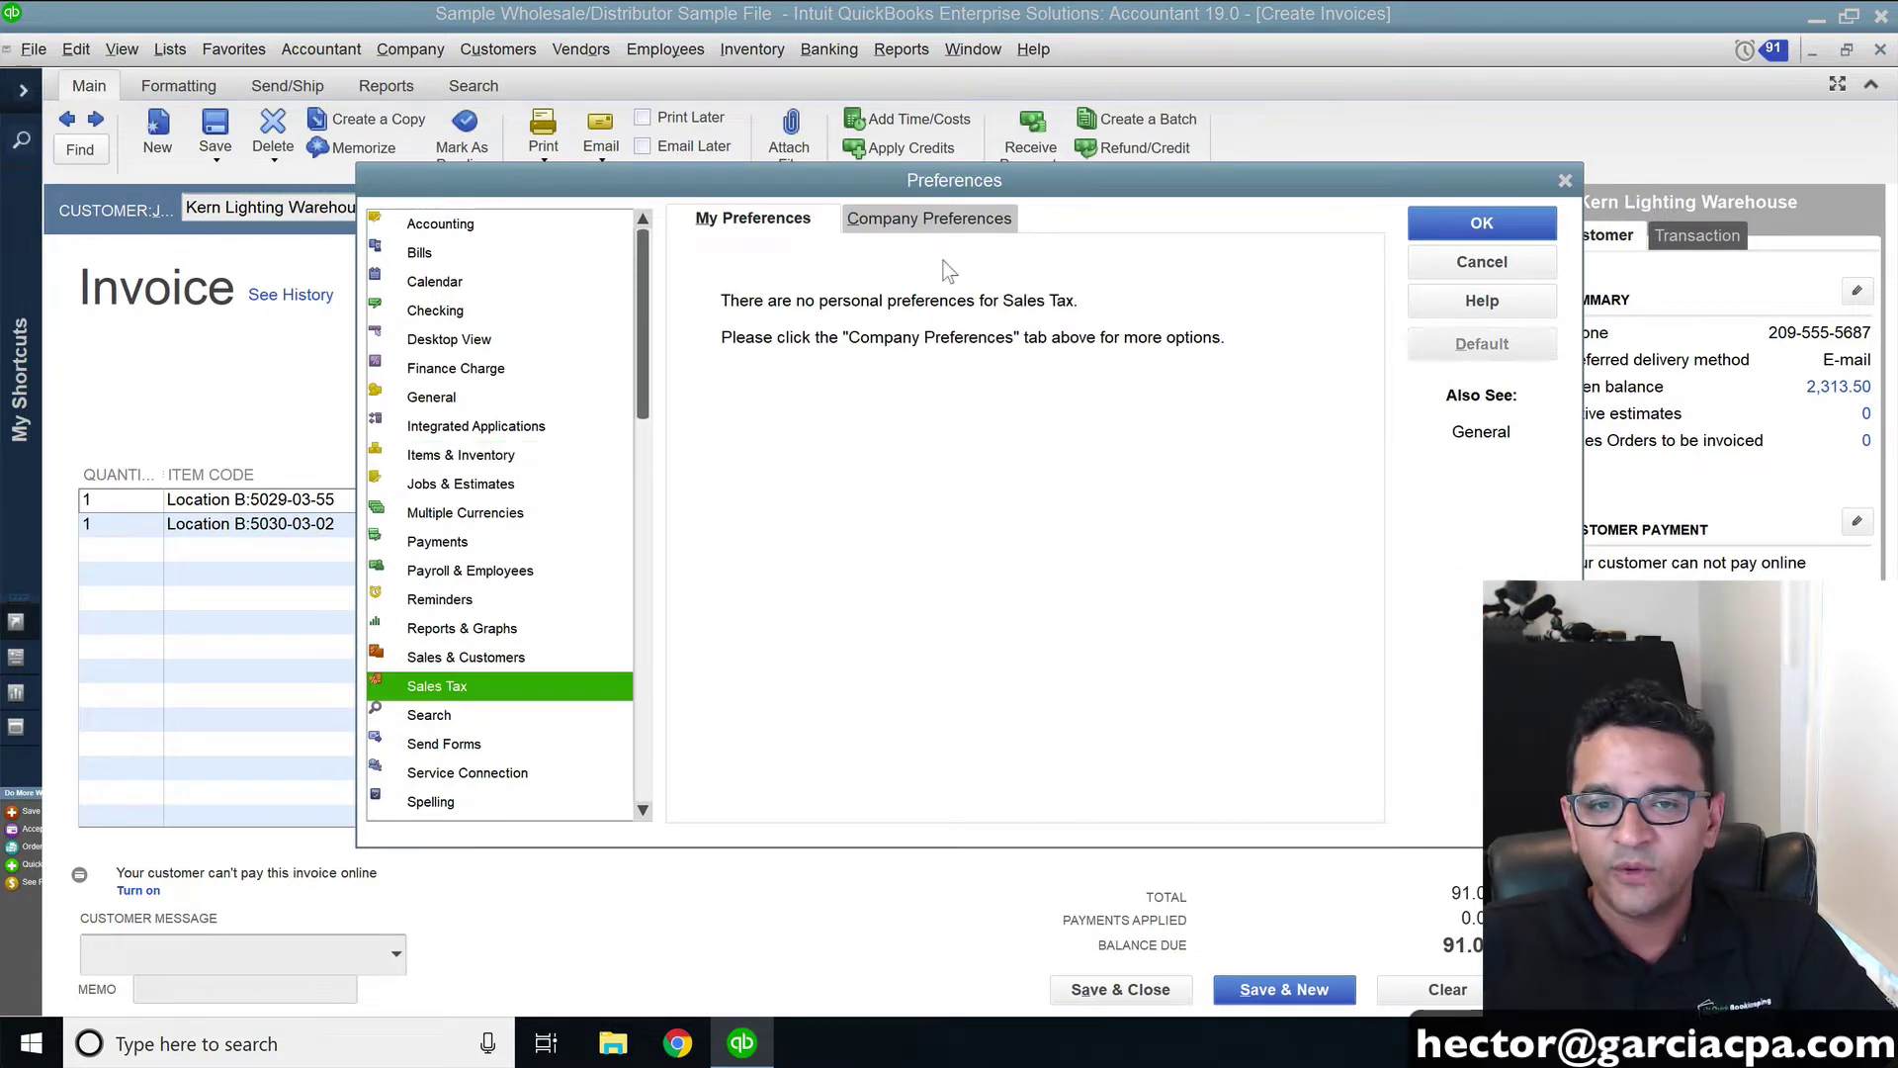
{"action": "left_click", "coordinate": [930, 220]}
{"action": "left_click", "coordinate": [989, 265]}
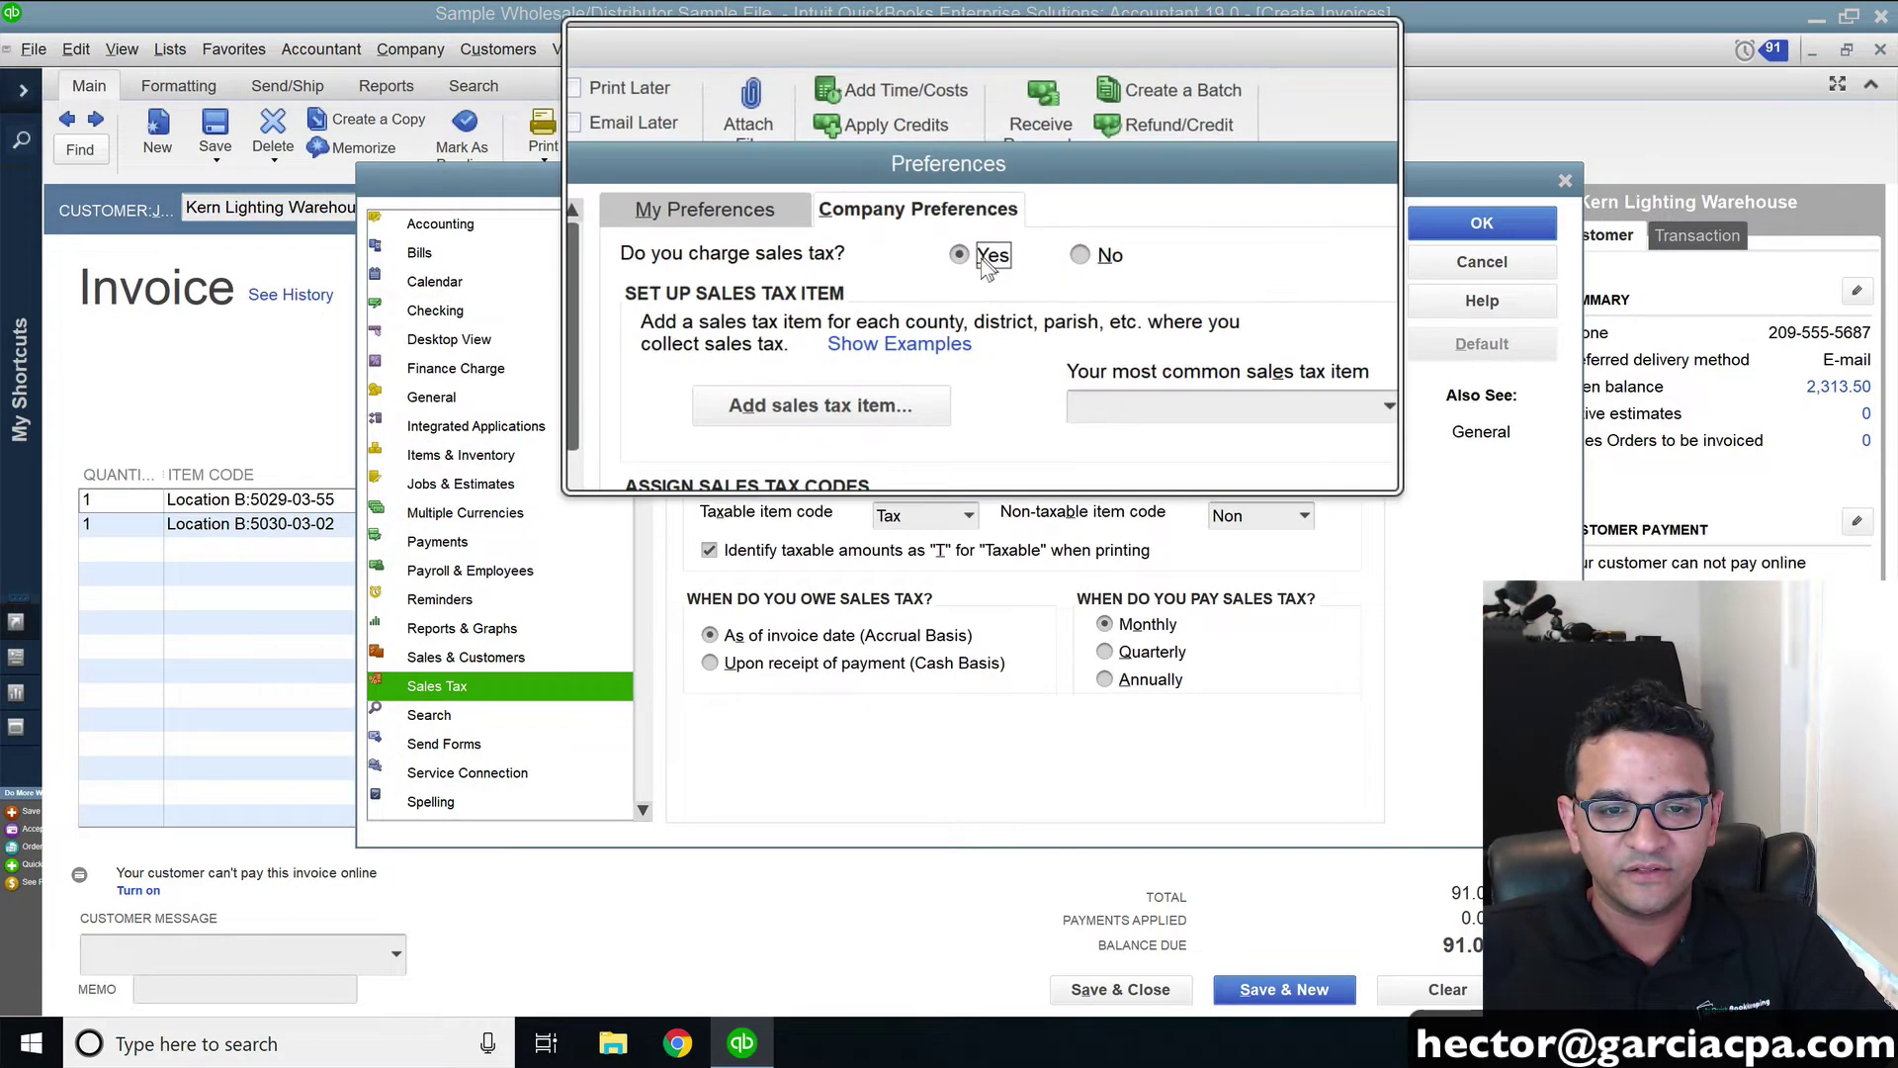
{"action": "left_click", "coordinate": [1315, 382]}
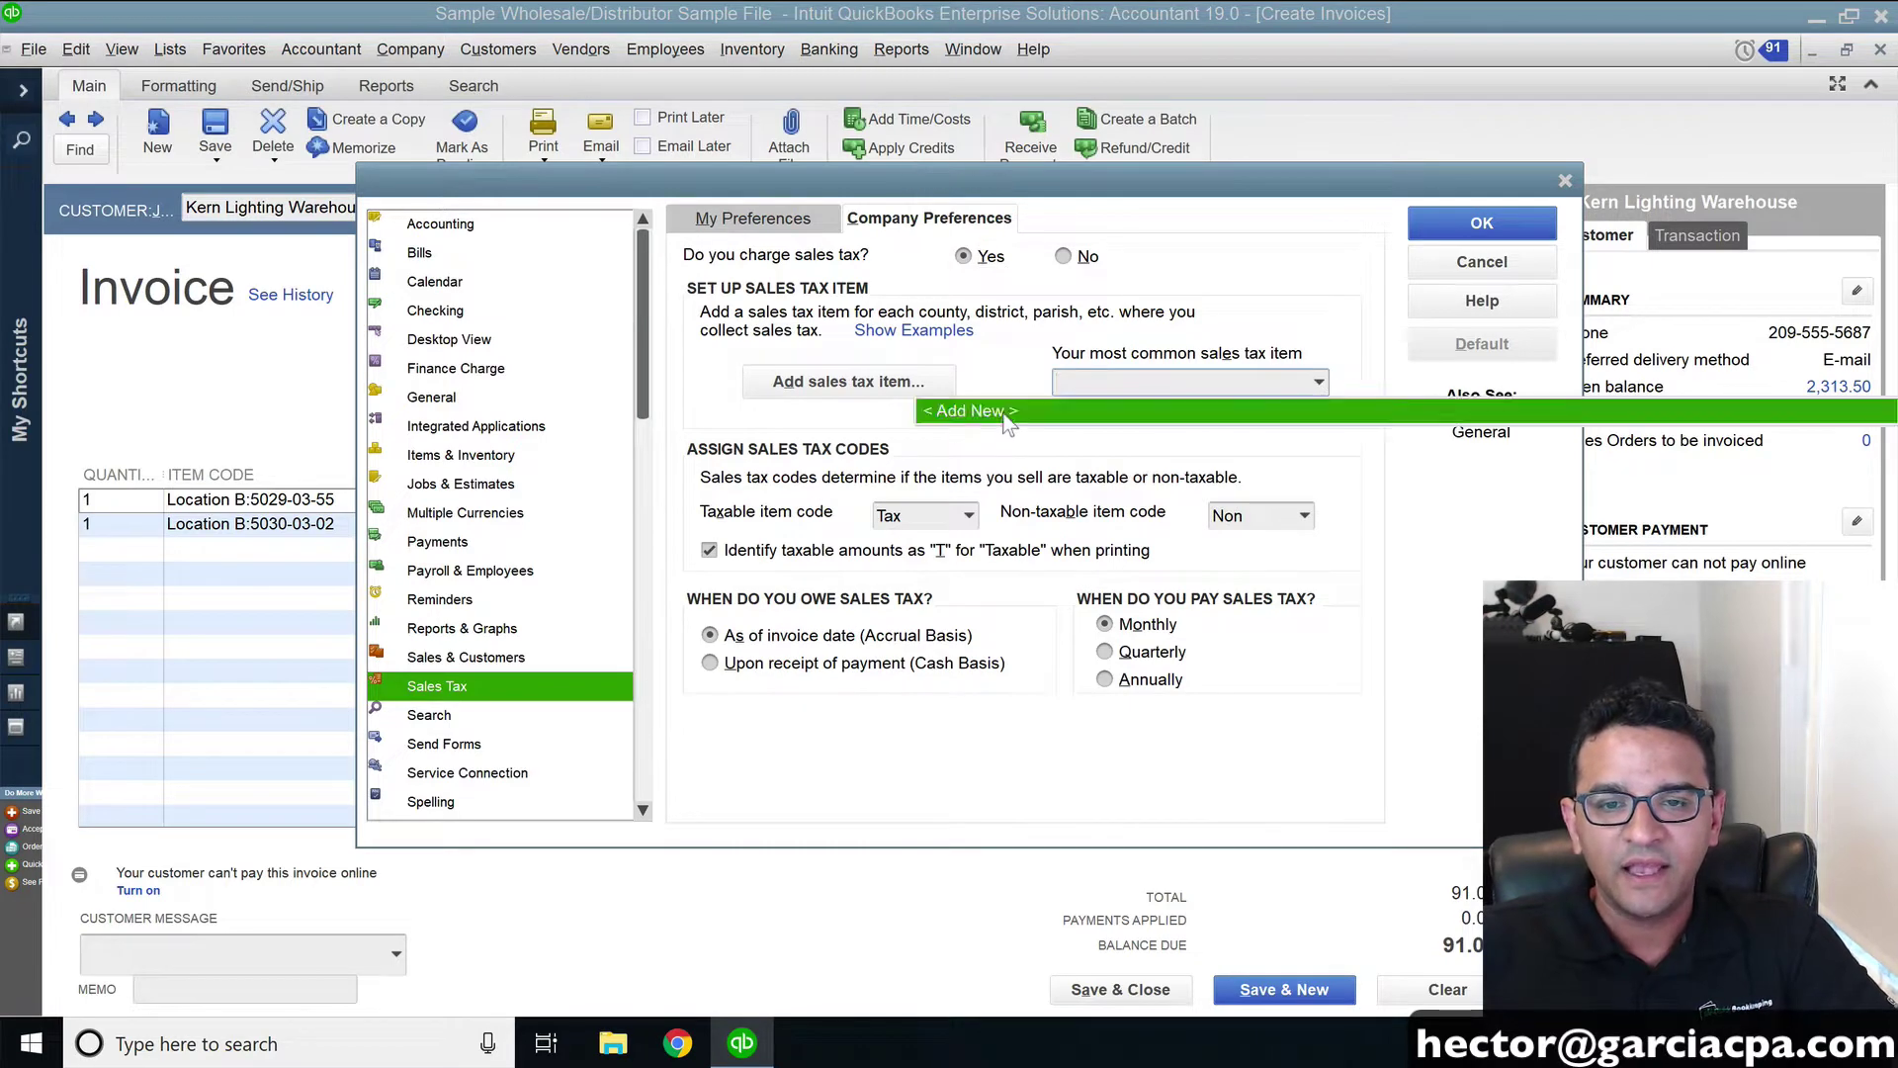
{"action": "left_click", "coordinate": [994, 404]}
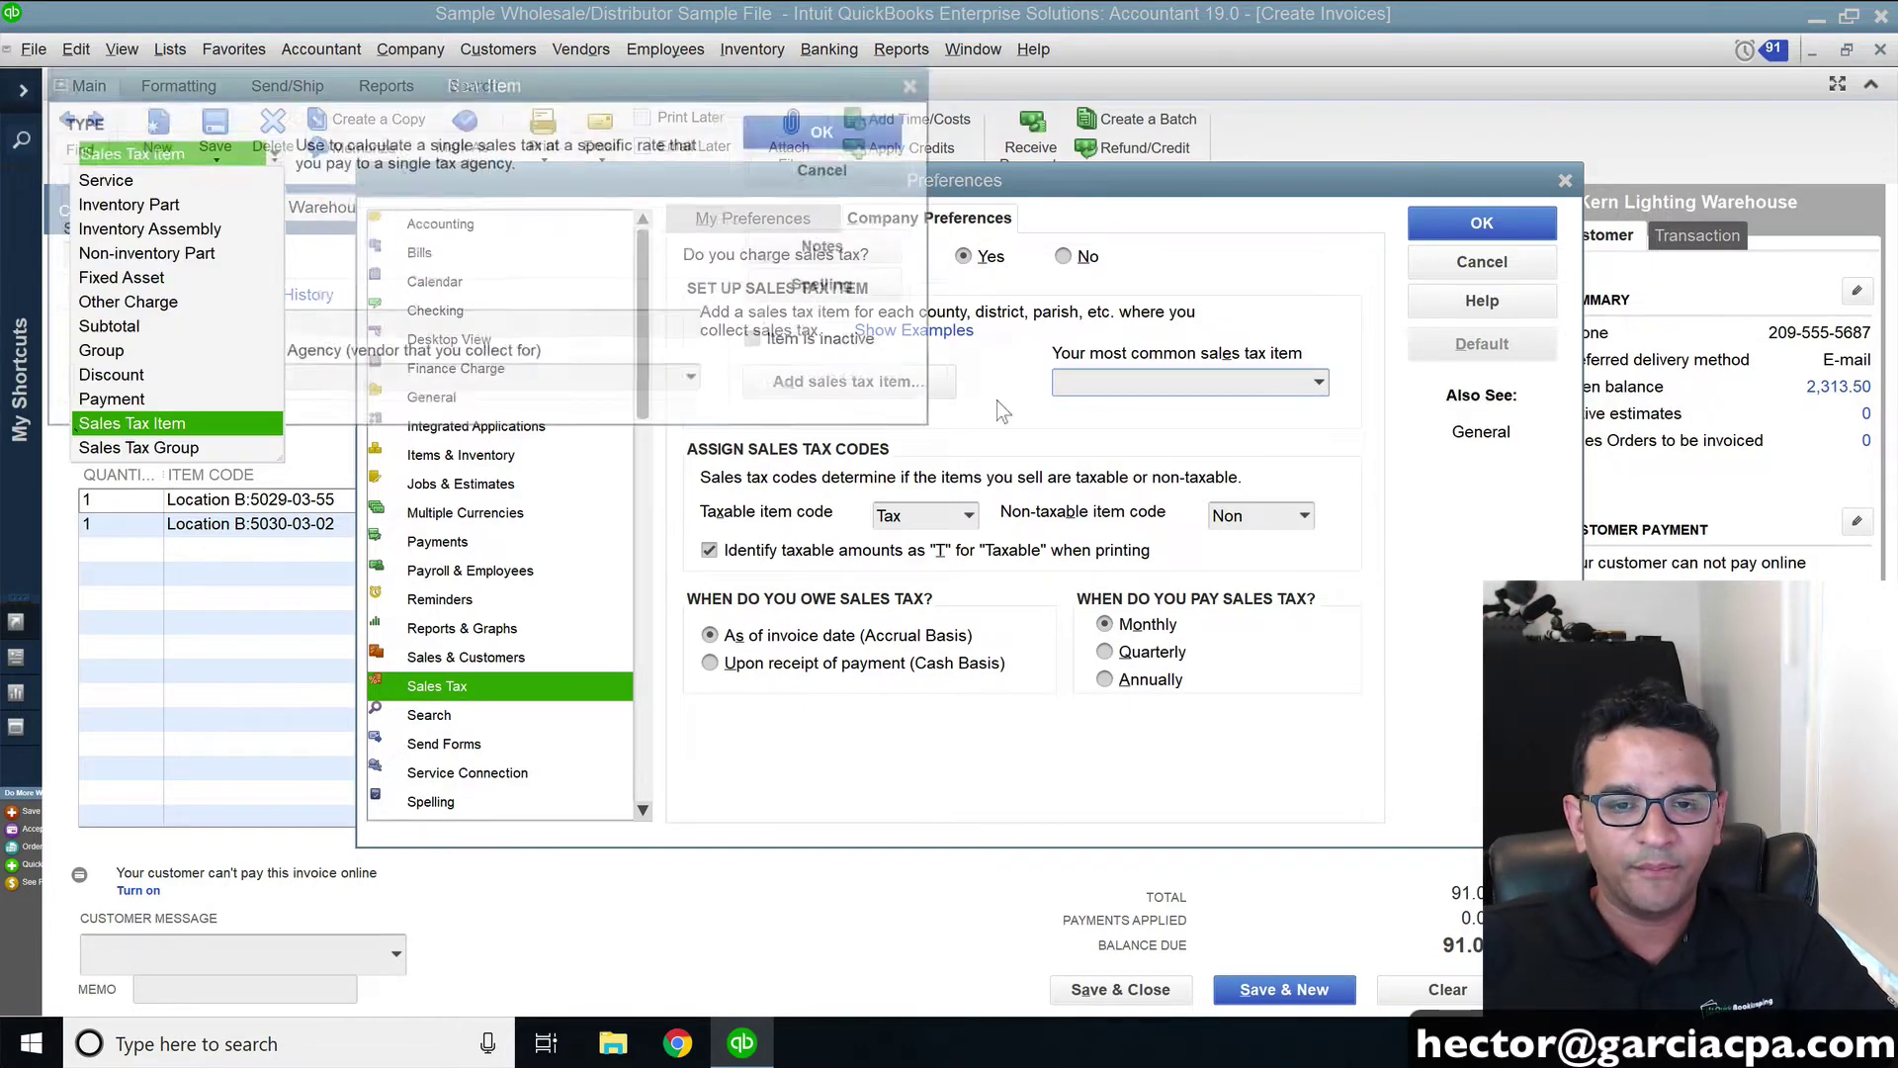
Create a Sales Tax Item named Sales Tax at 10% with 401K Administrator as the agency
{"action": "left_click", "coordinate": [193, 424]}
{"action": "left_click", "coordinate": [114, 257]}
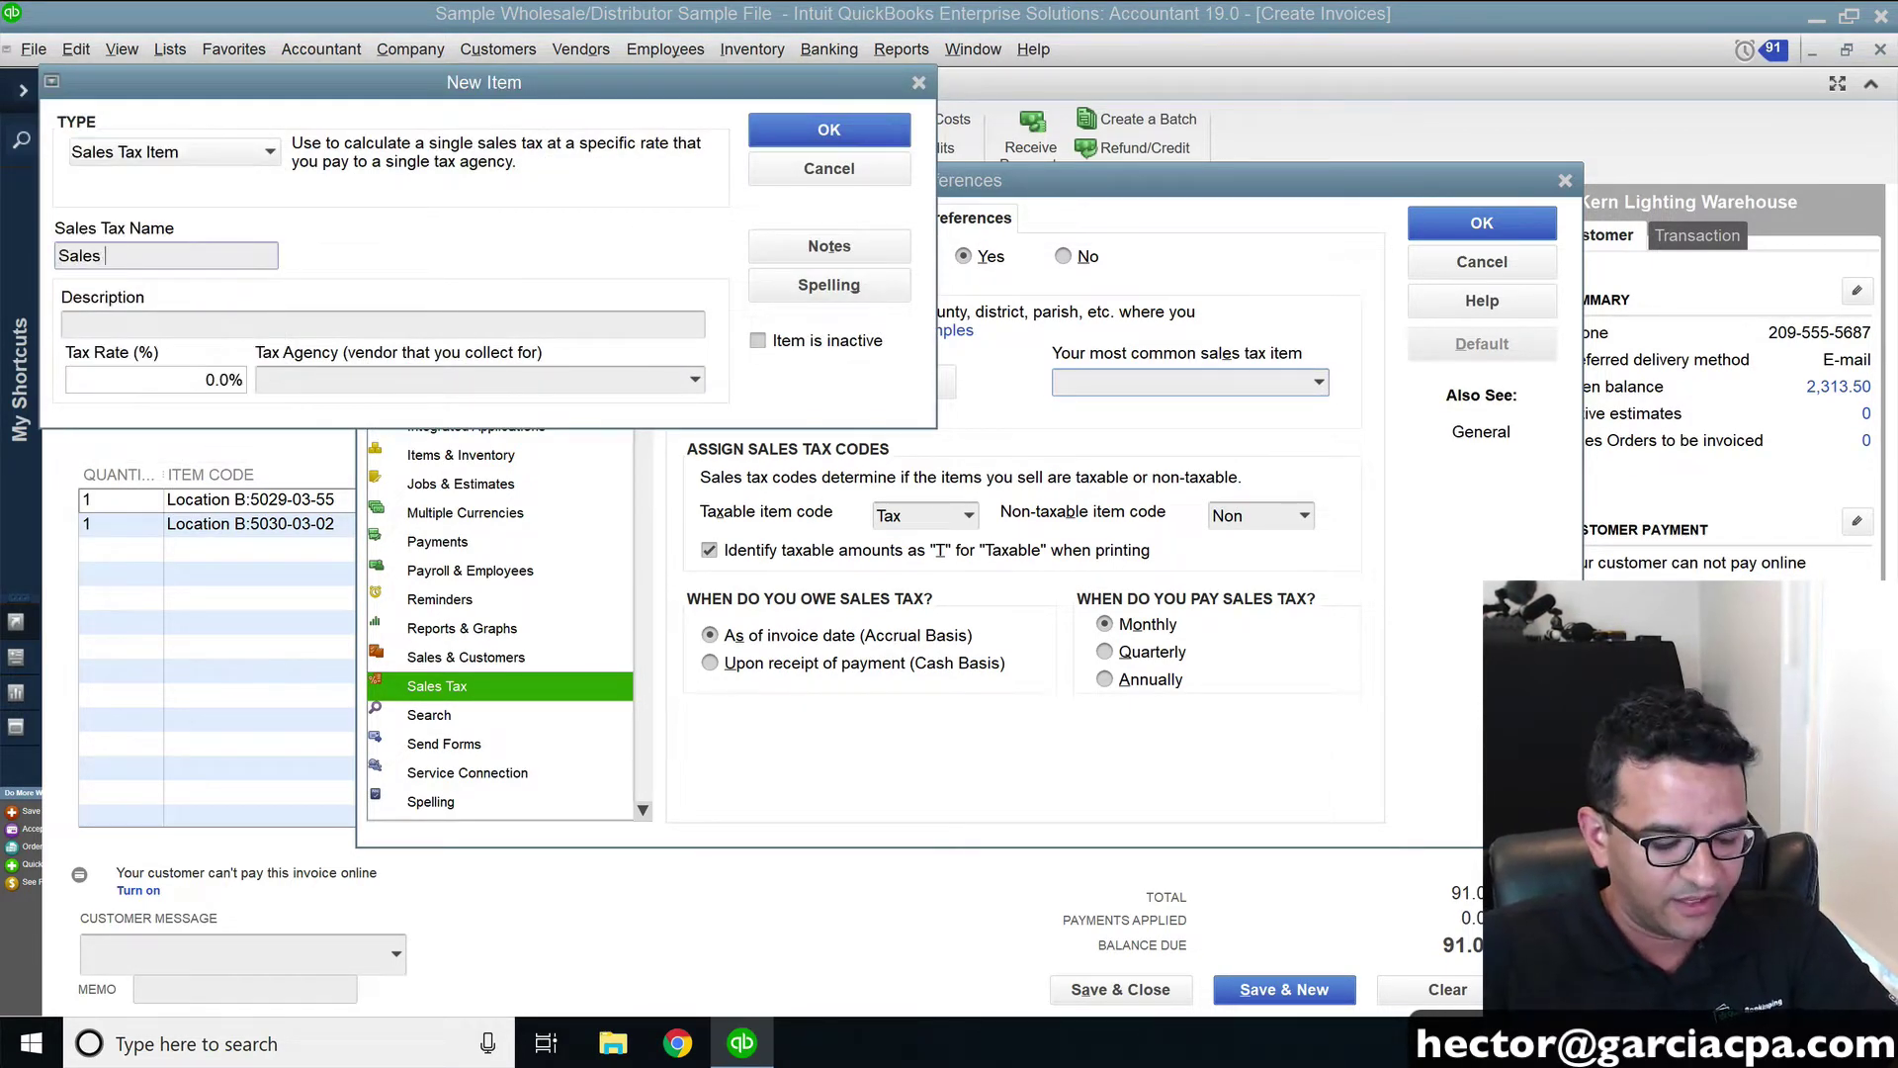
{"action": "key", "text": "Tab"}
{"action": "key", "text": "Tab"}
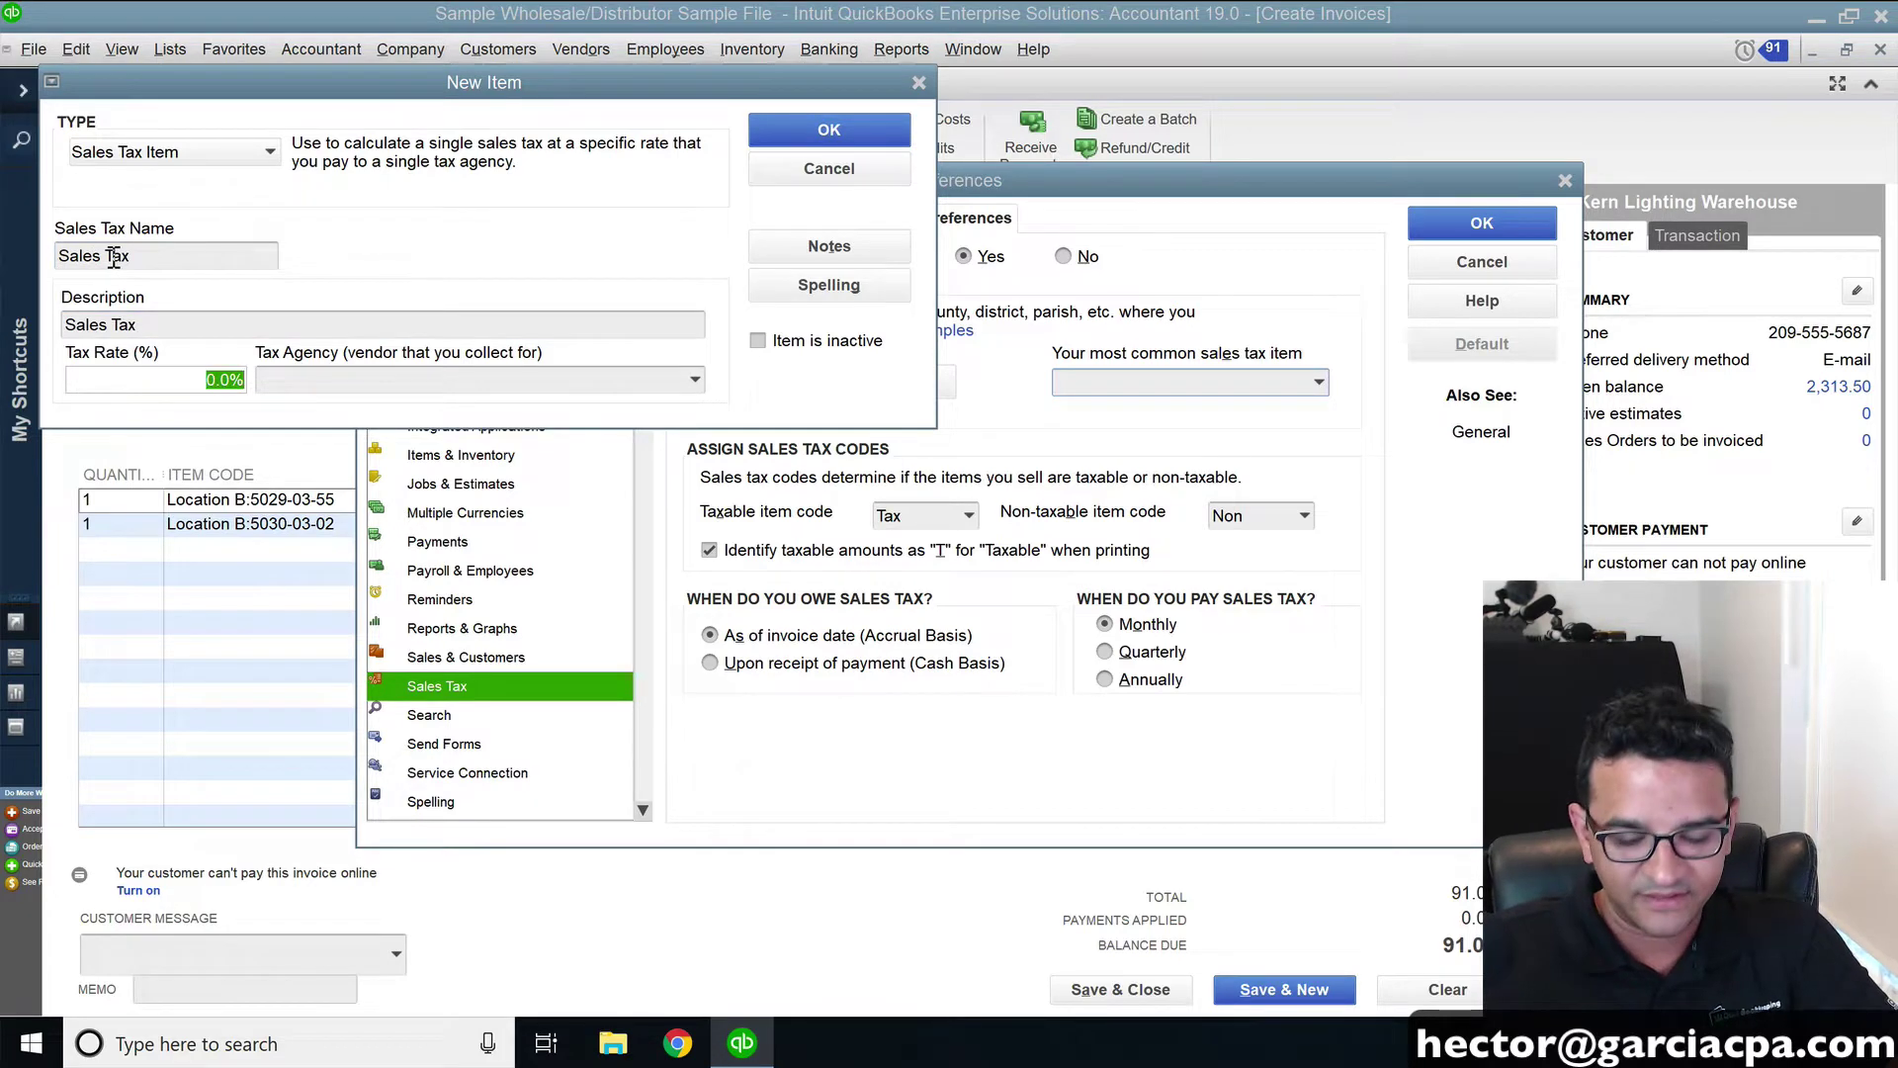
{"action": "left_click", "coordinate": [694, 382]}
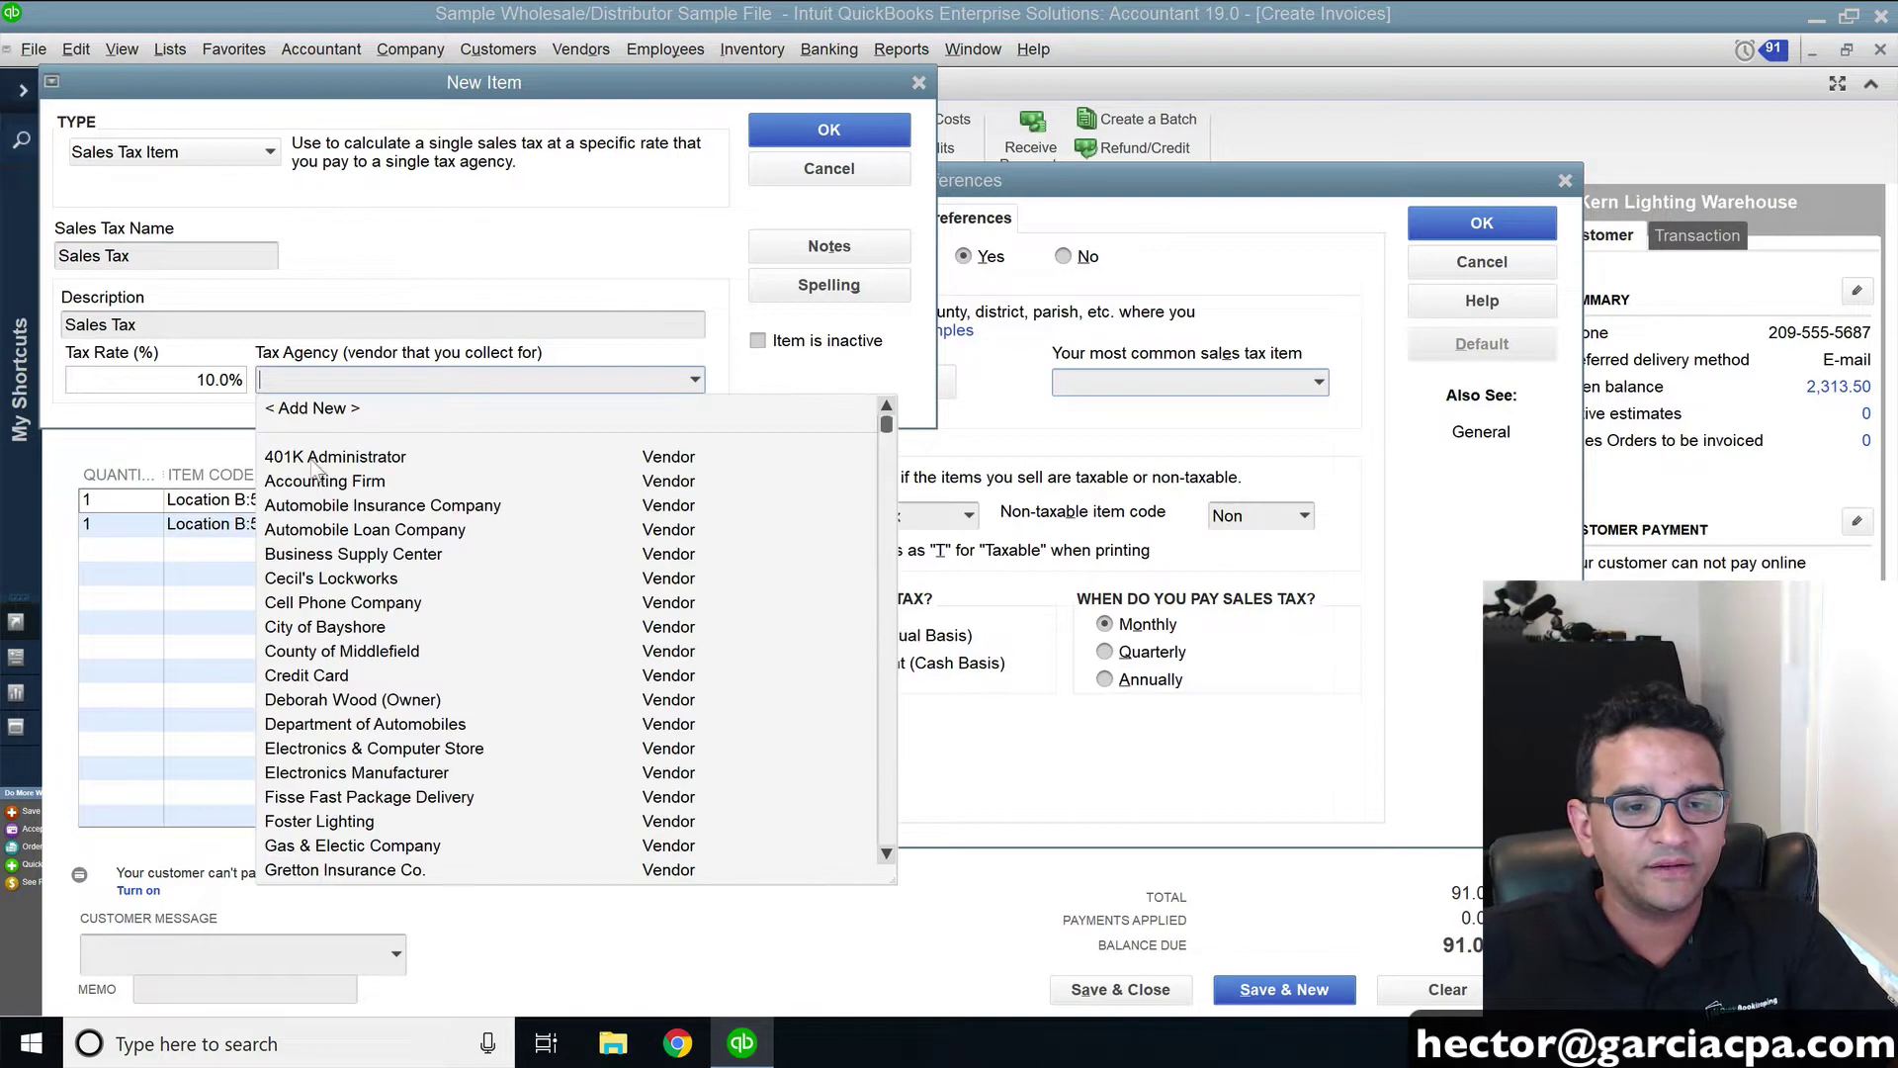
{"action": "left_click", "coordinate": [327, 461]}
{"action": "left_click", "coordinate": [829, 130]}
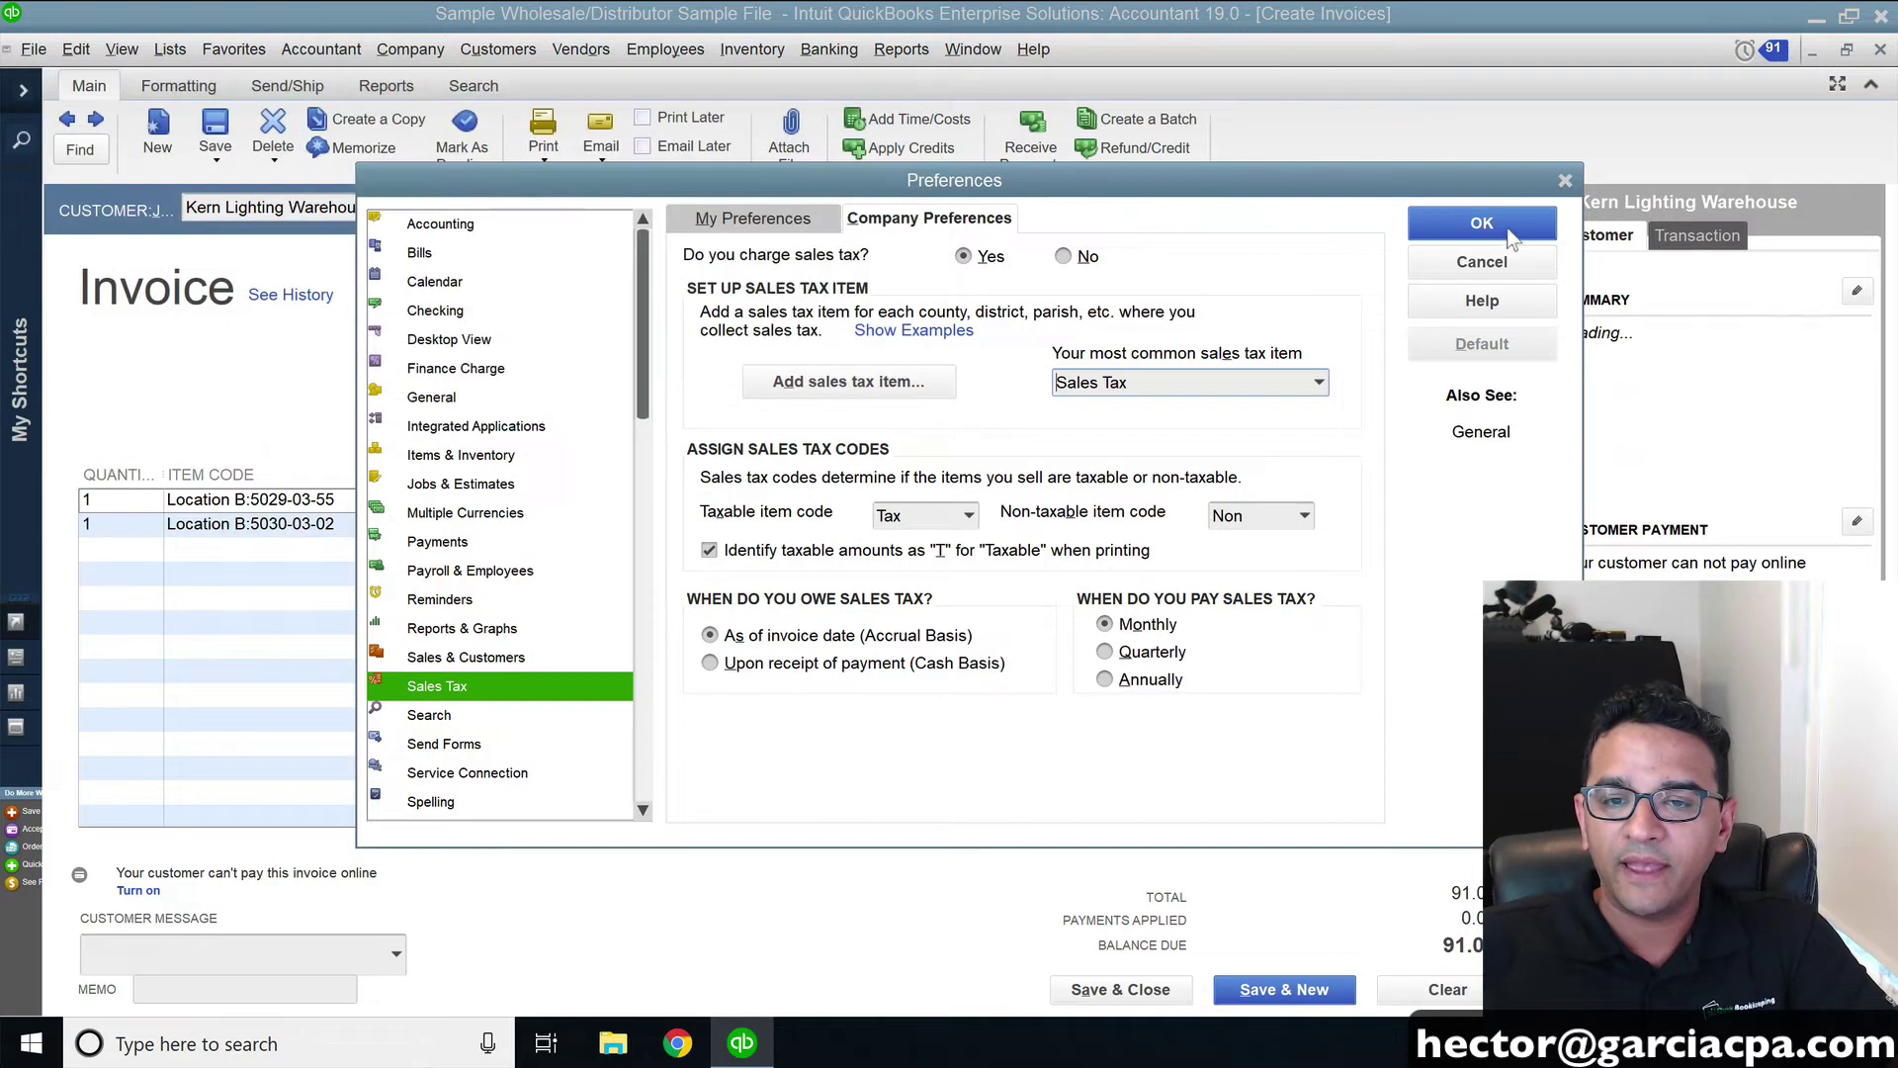
Save the sales tax preferences, making existing customers and parts taxable, and accept closing windows
{"action": "left_click", "coordinate": [1501, 225]}
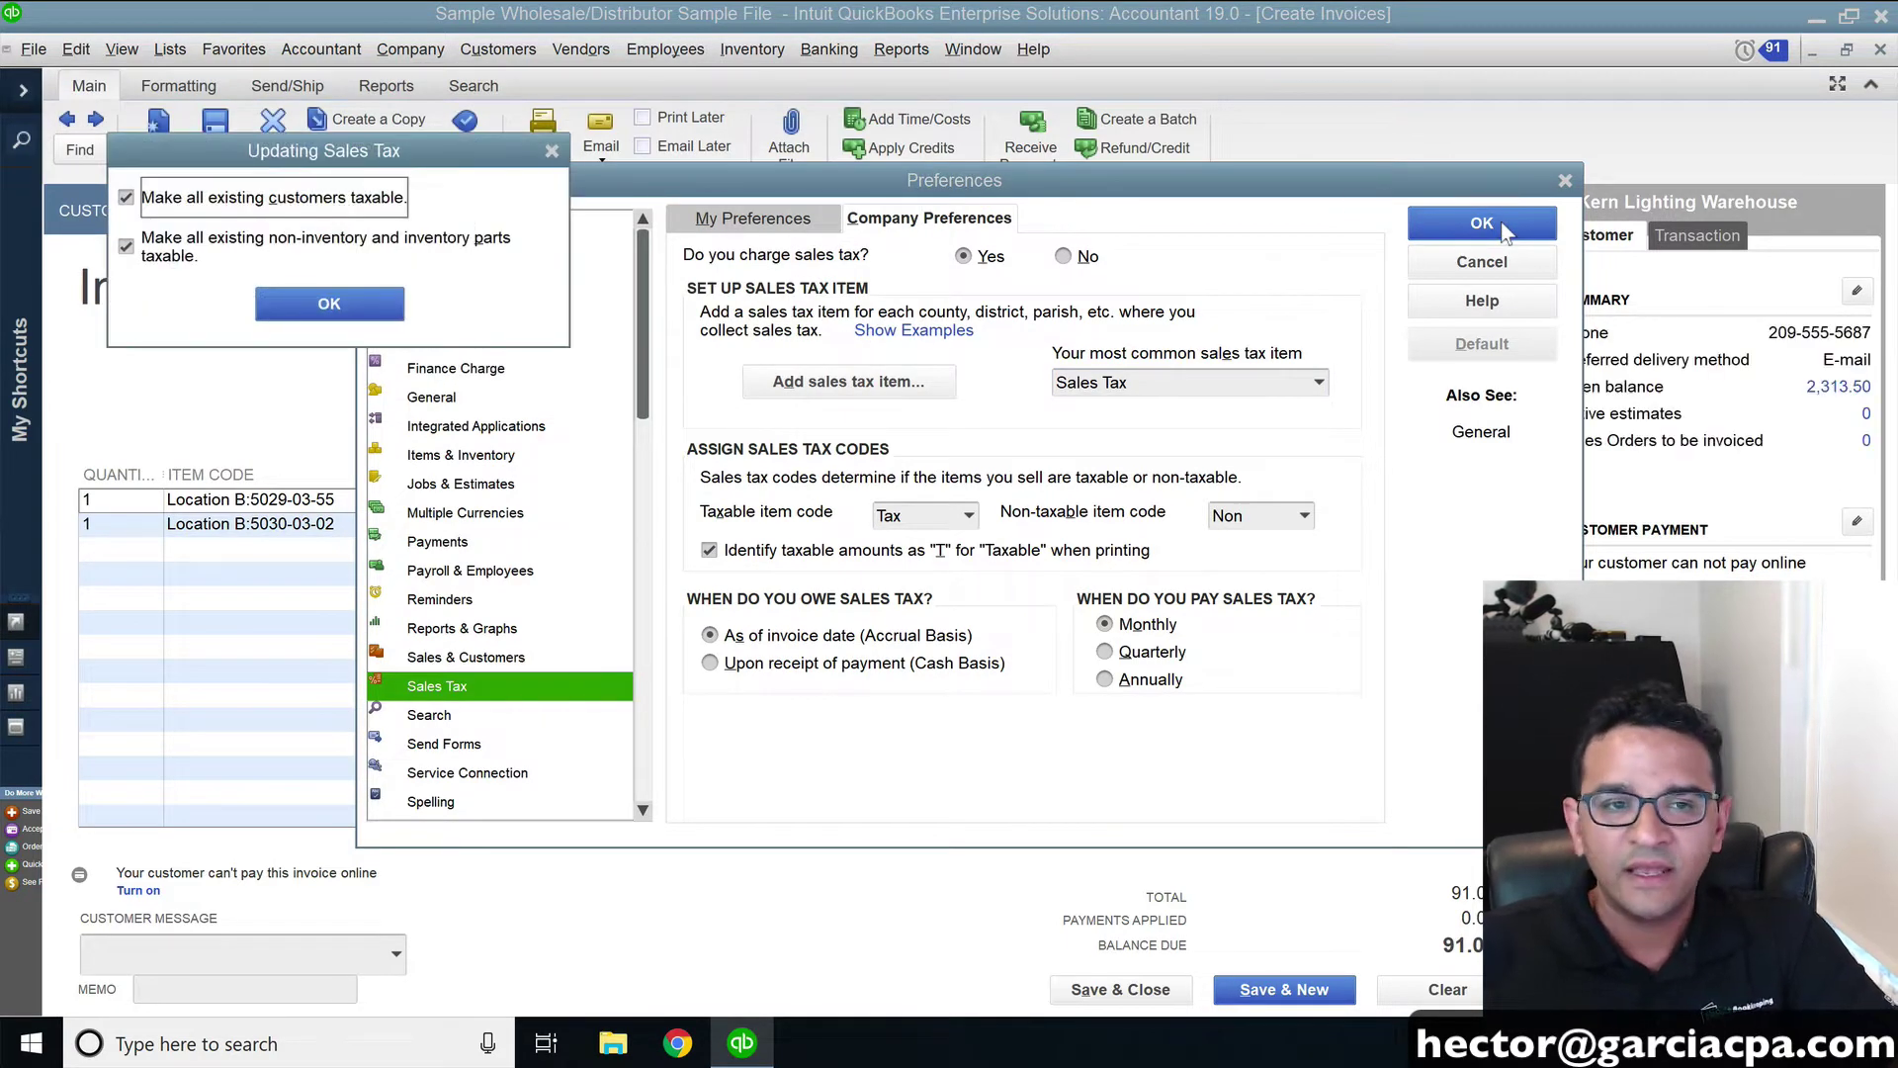
{"action": "left_click", "coordinate": [278, 314]}
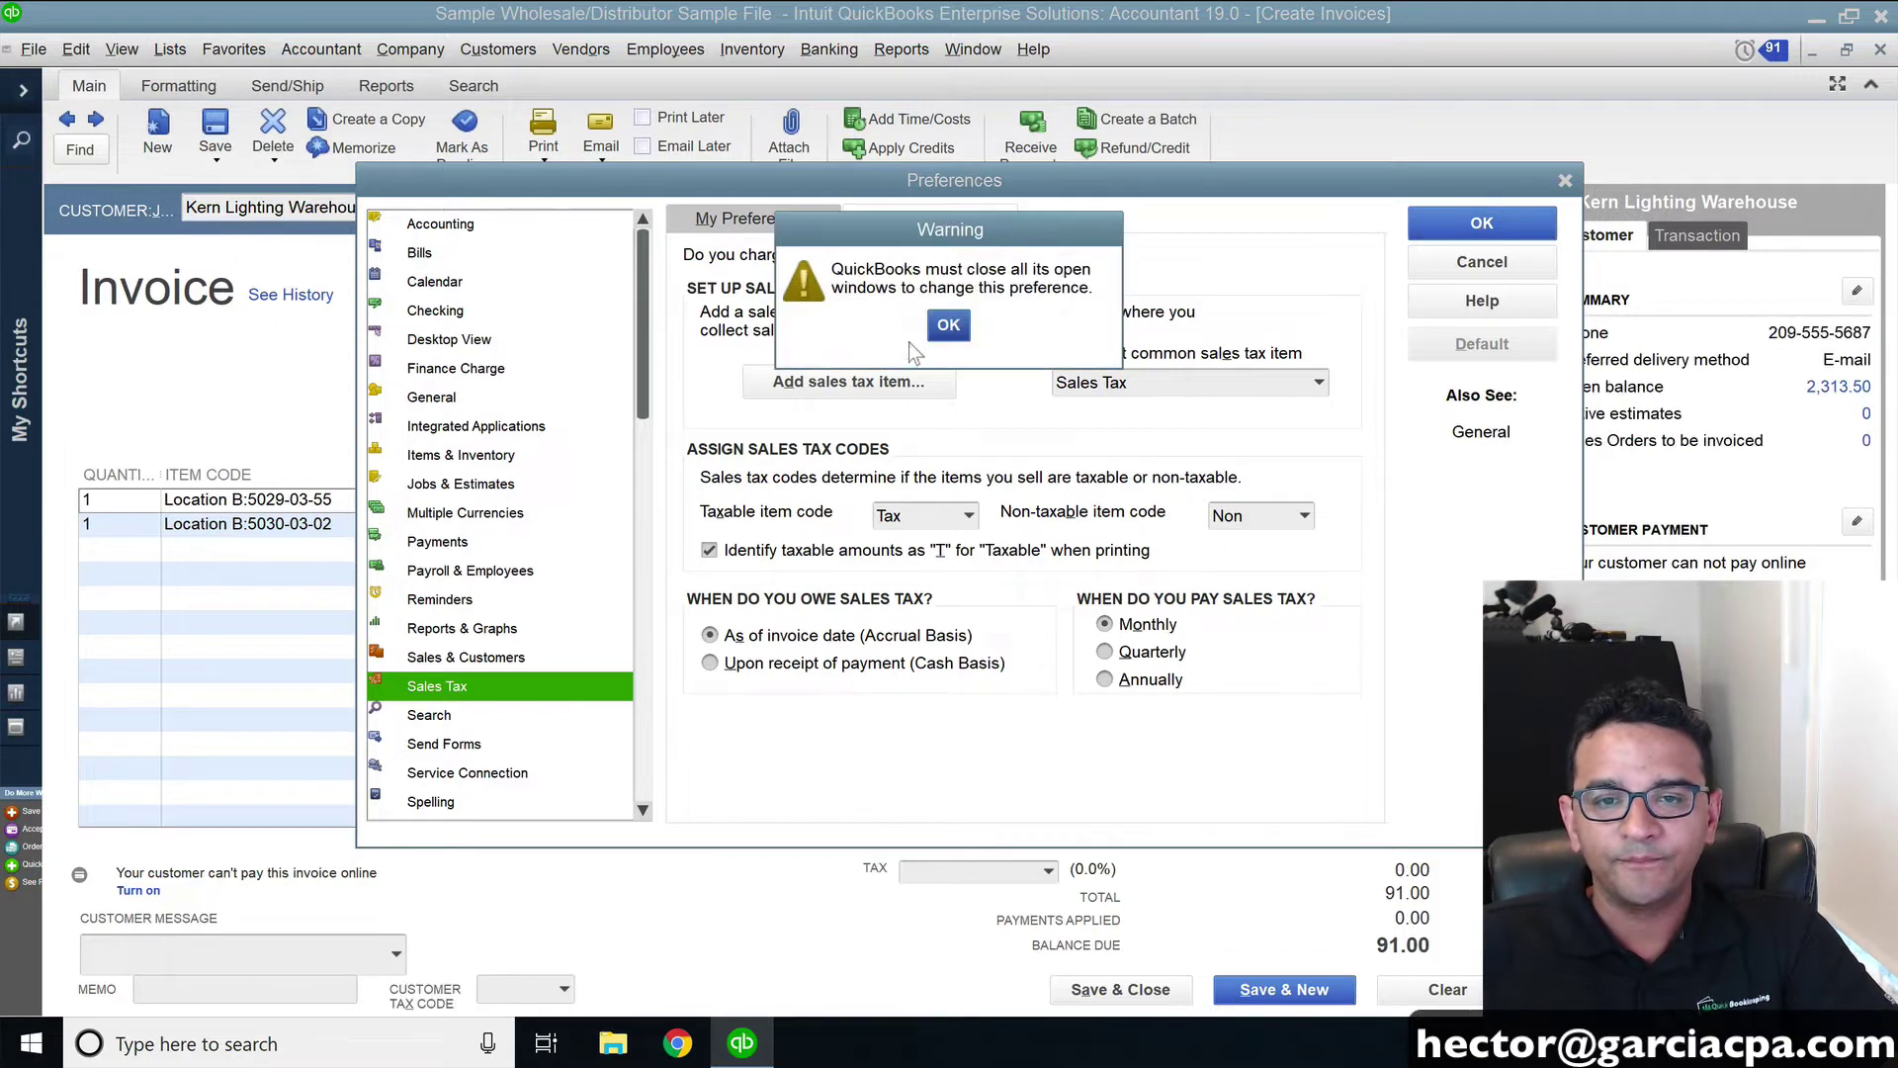
{"action": "left_click", "coordinate": [944, 327]}
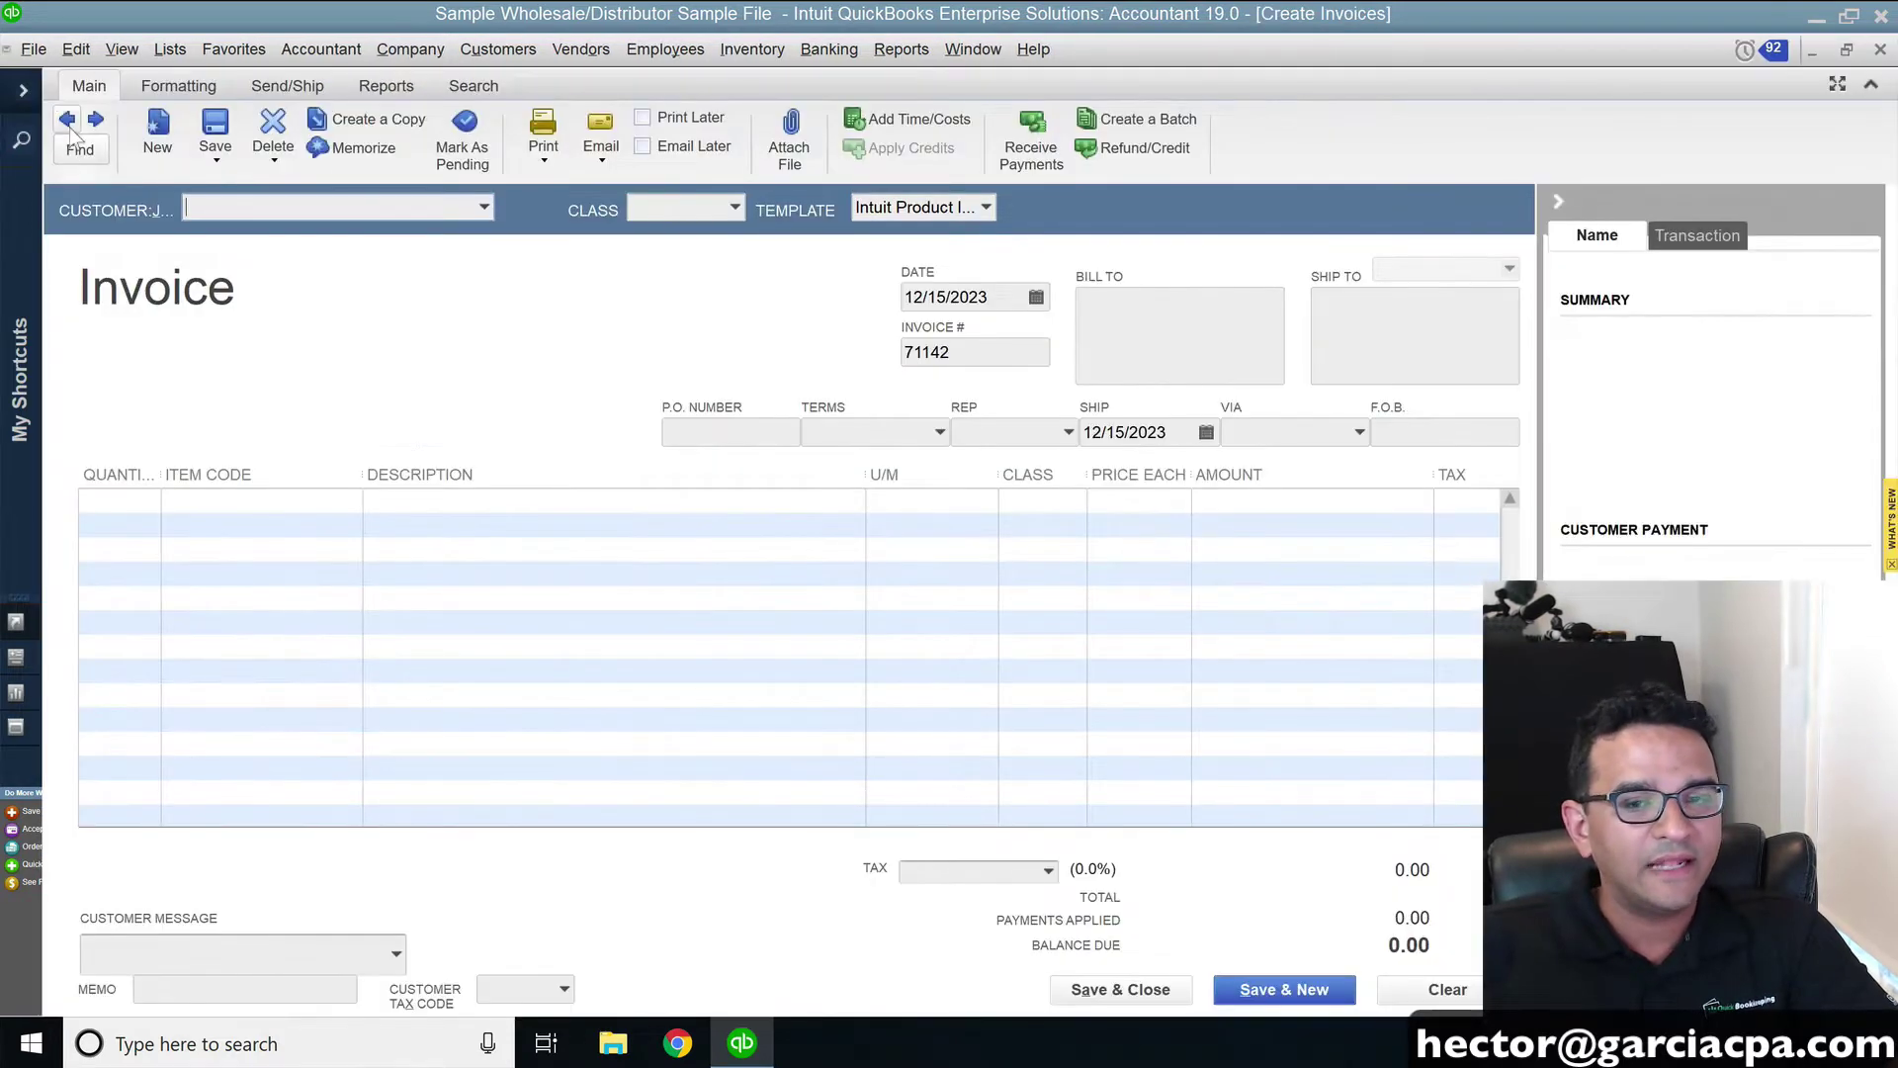
Return to invoice 71141, mark both lines Tax, and apply the 10% Sales Tax item
{"action": "left_click", "coordinate": [67, 120]}
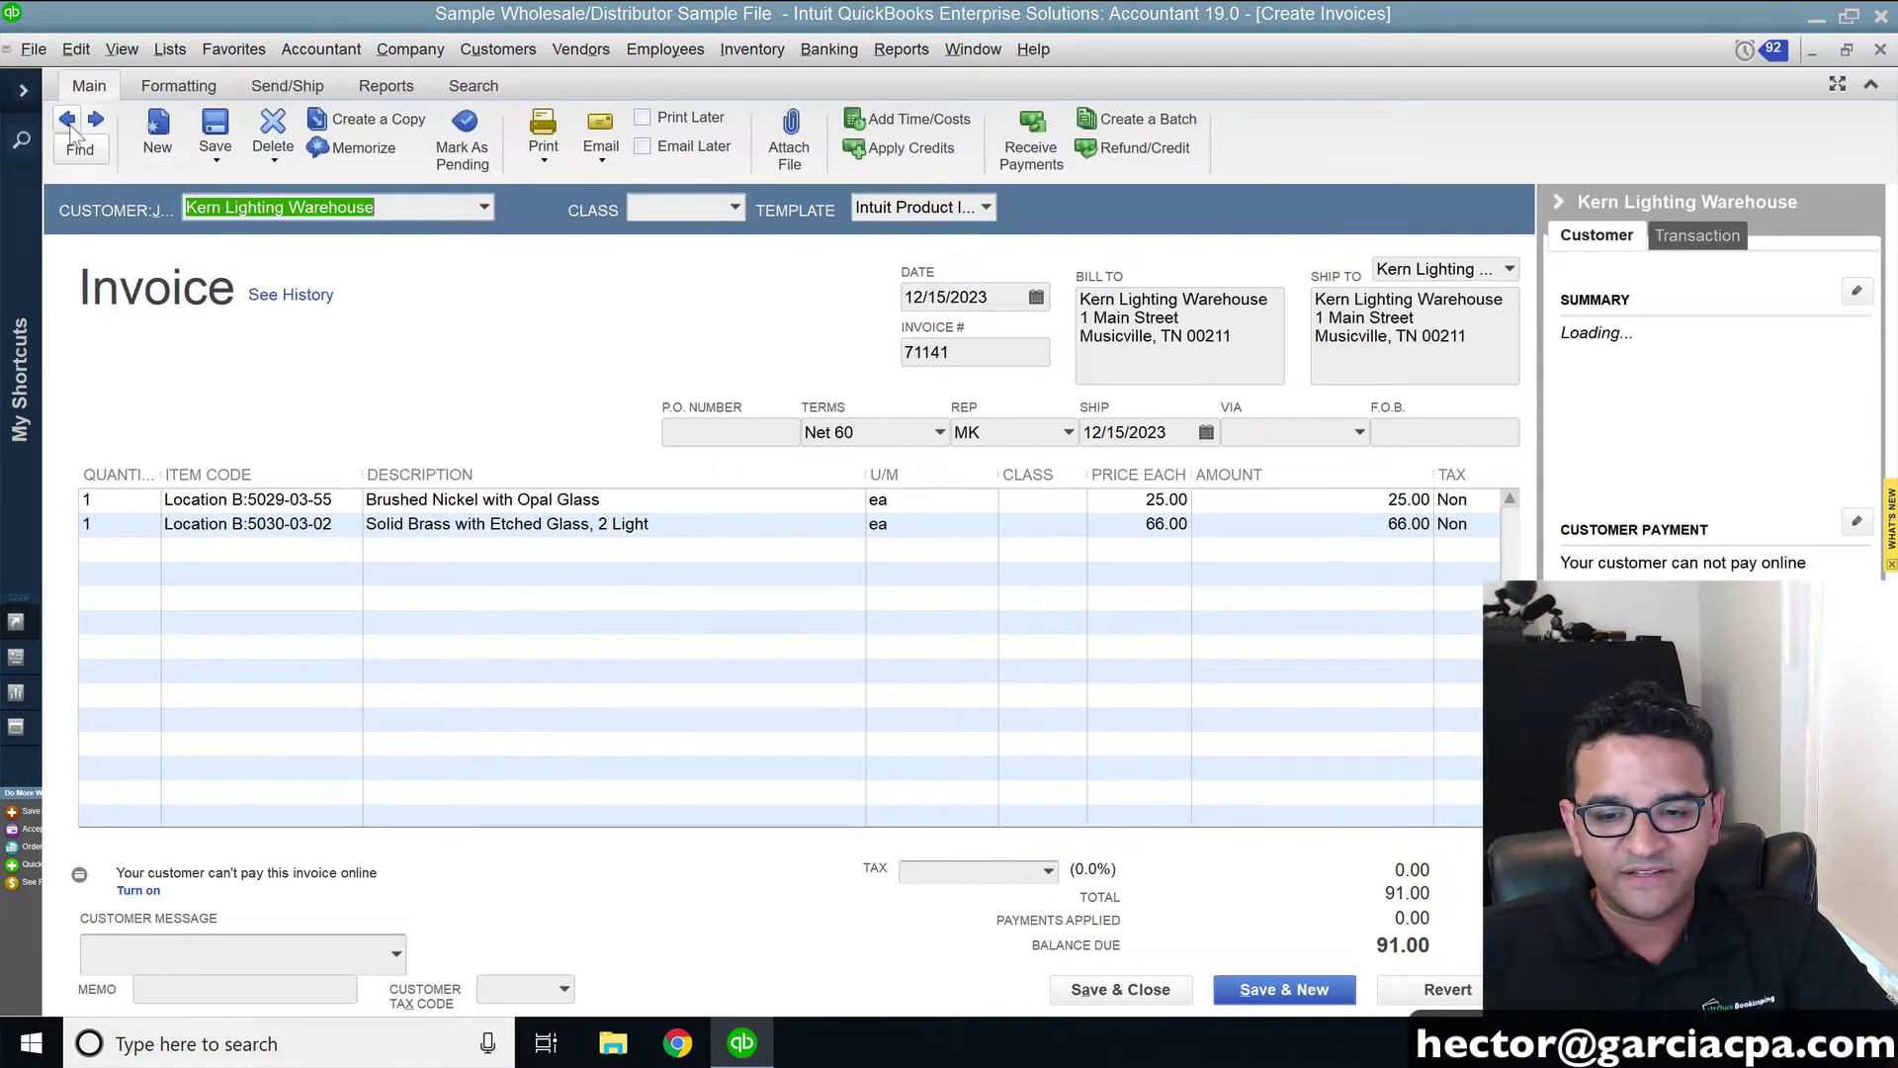
{"action": "left_click", "coordinate": [1451, 502]}
{"action": "left_click", "coordinate": [1487, 503]}
{"action": "left_click", "coordinate": [1429, 559]}
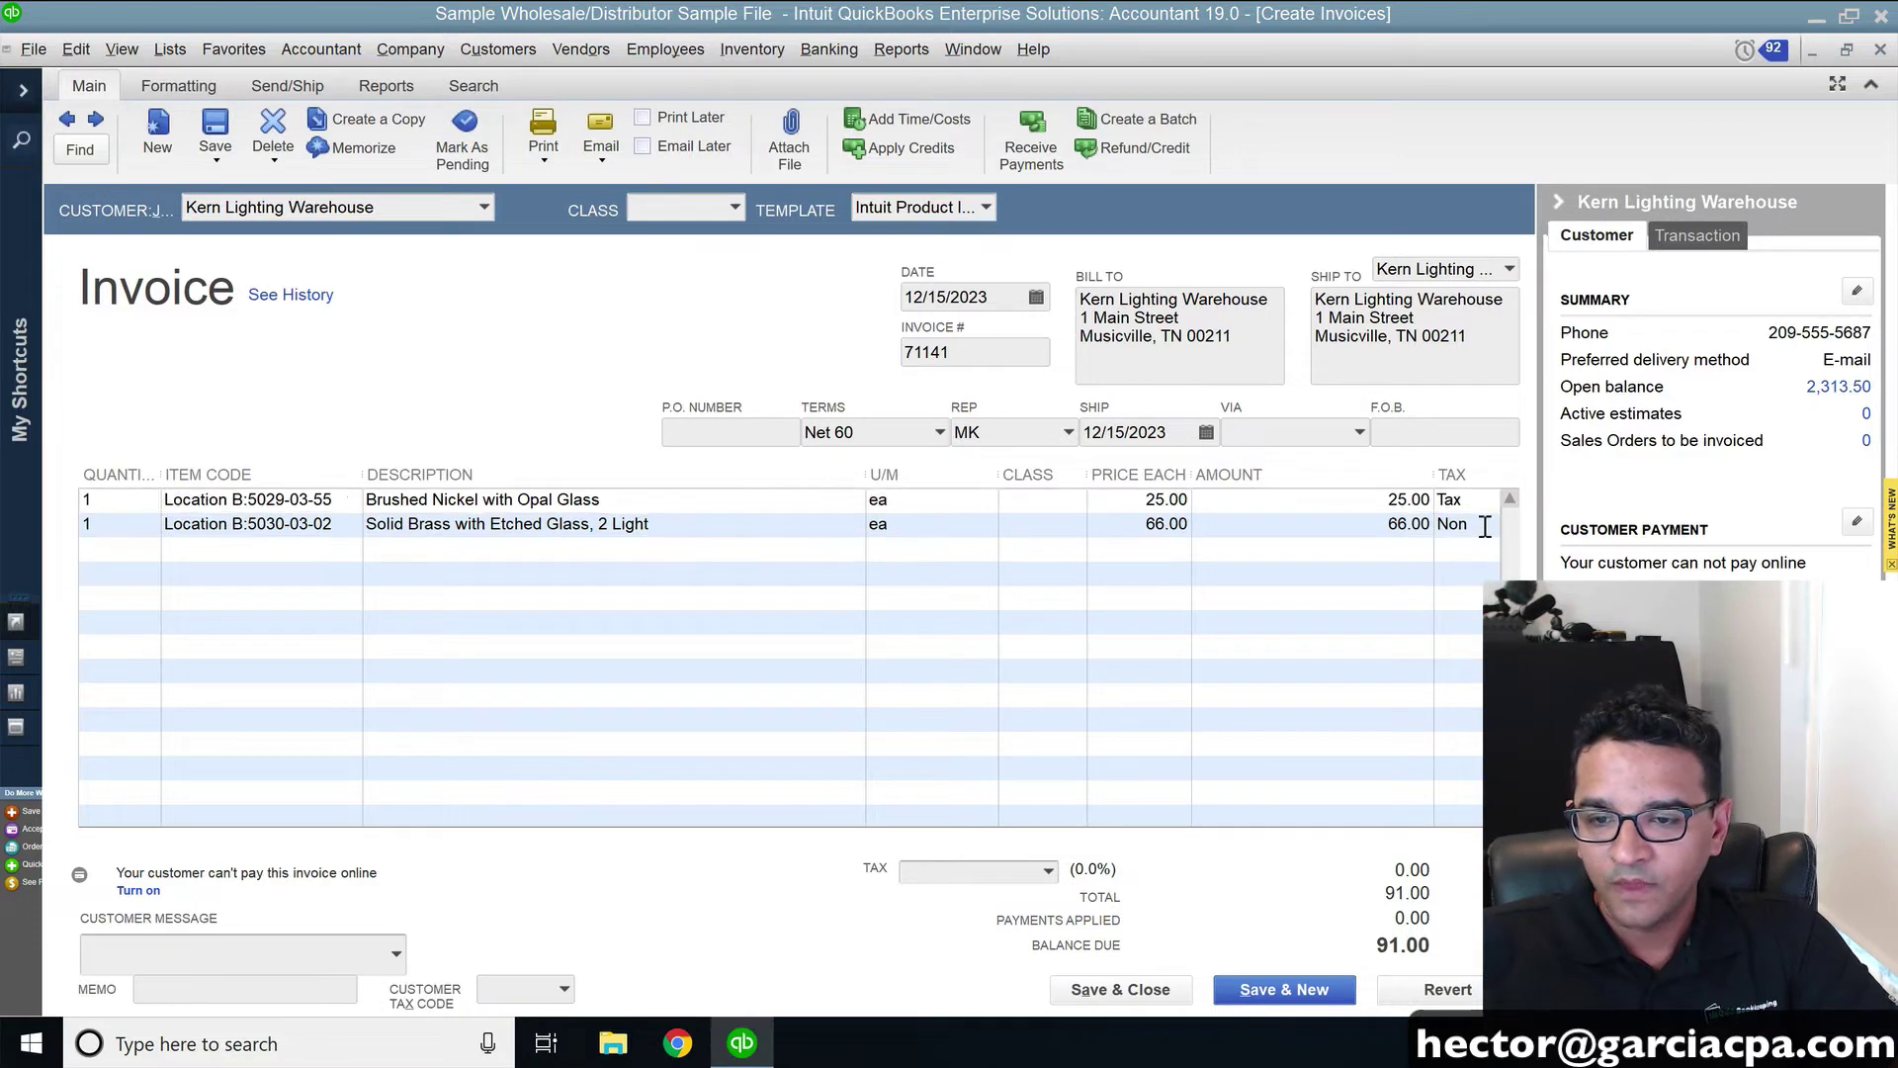
{"action": "left_click", "coordinate": [1485, 527]}
{"action": "left_click", "coordinate": [1429, 583]}
{"action": "left_click", "coordinate": [1040, 872]}
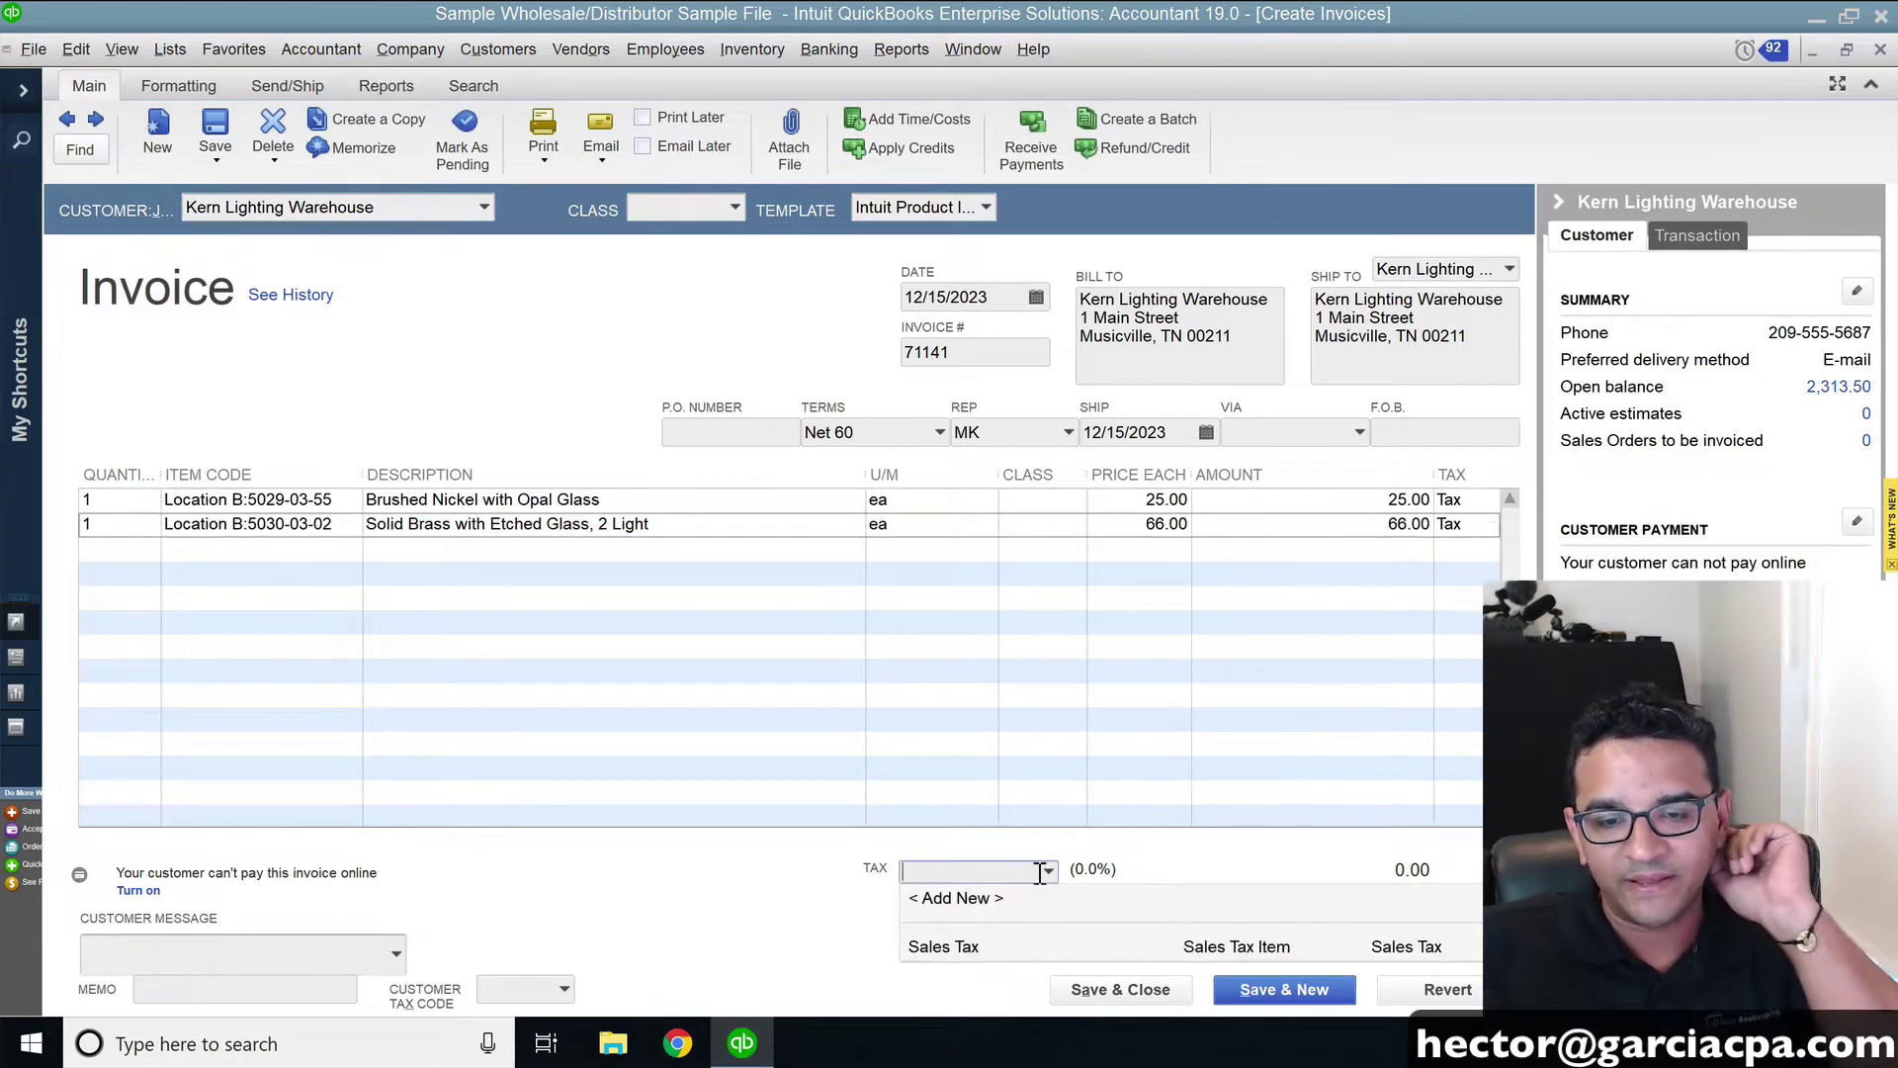
{"action": "left_click", "coordinate": [949, 949]}
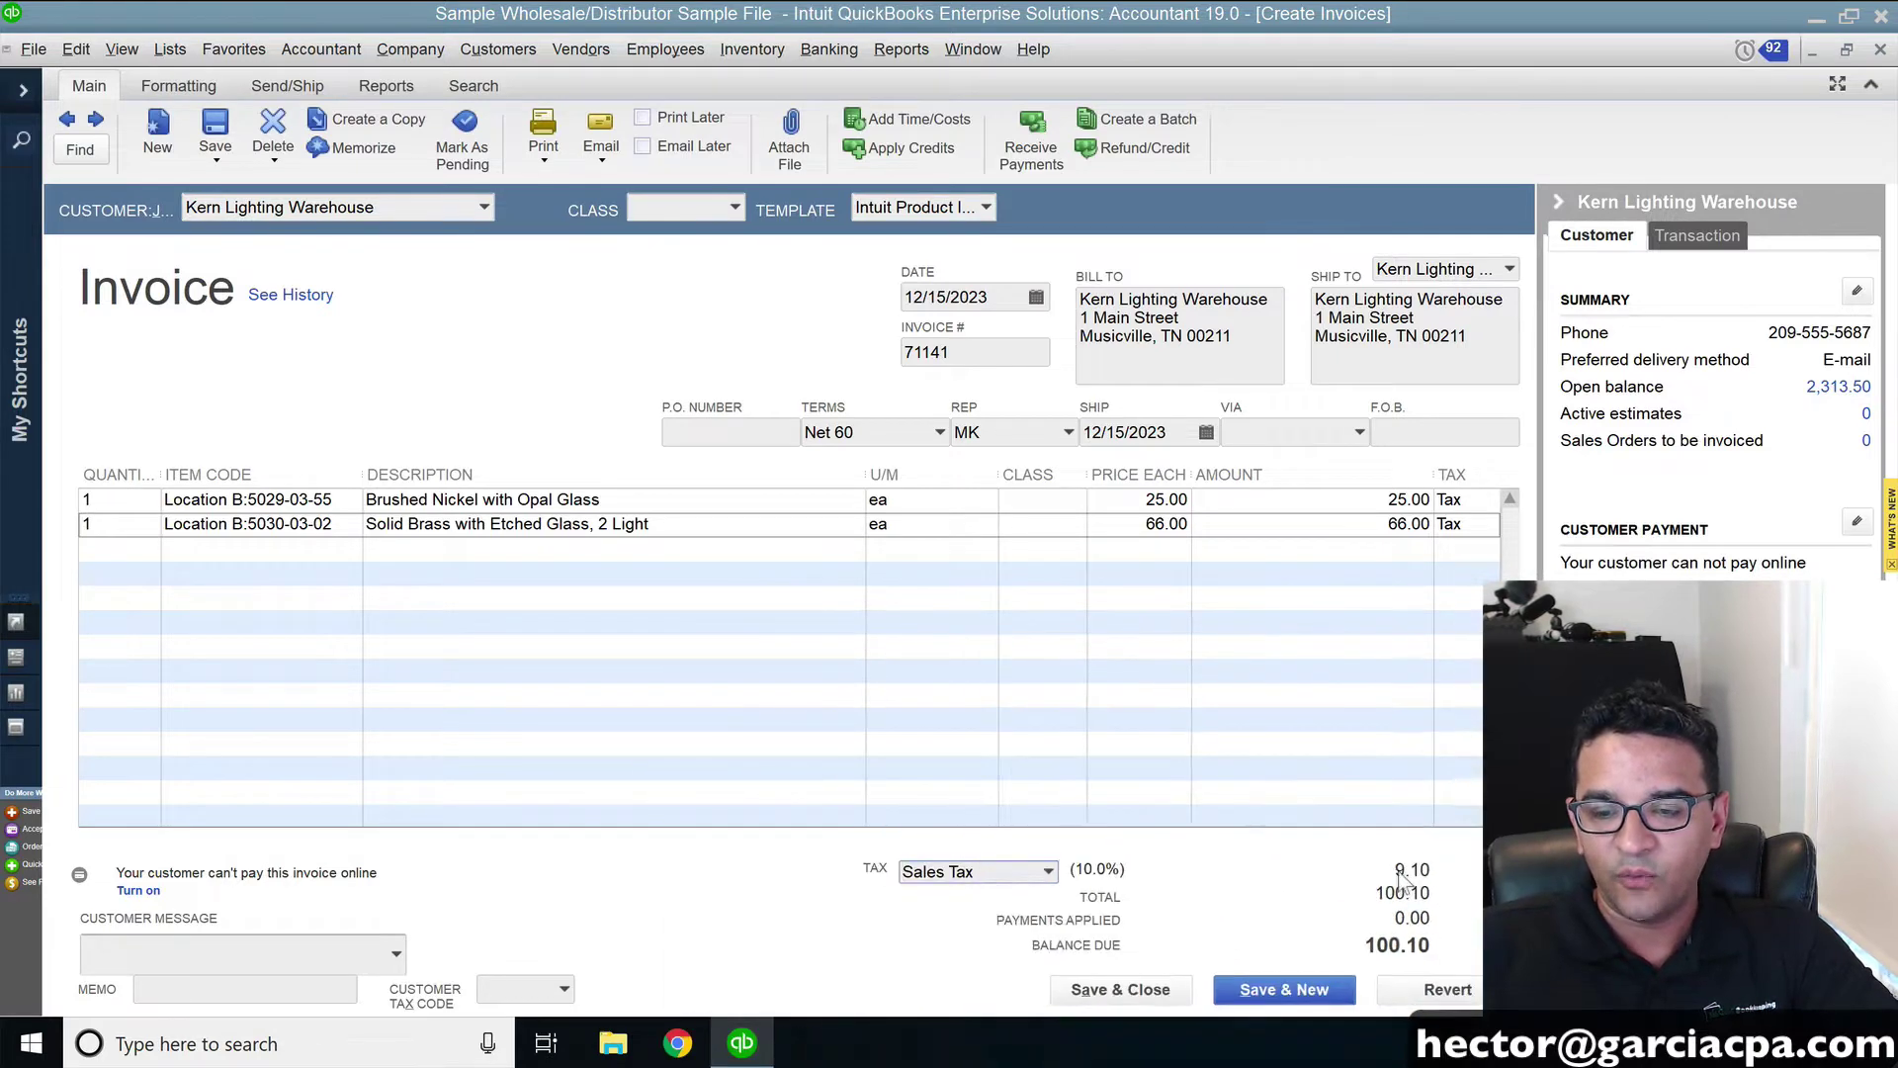
Choose to print a shipping label and dismiss the shipping labels notice
{"action": "left_click", "coordinate": [544, 160]}
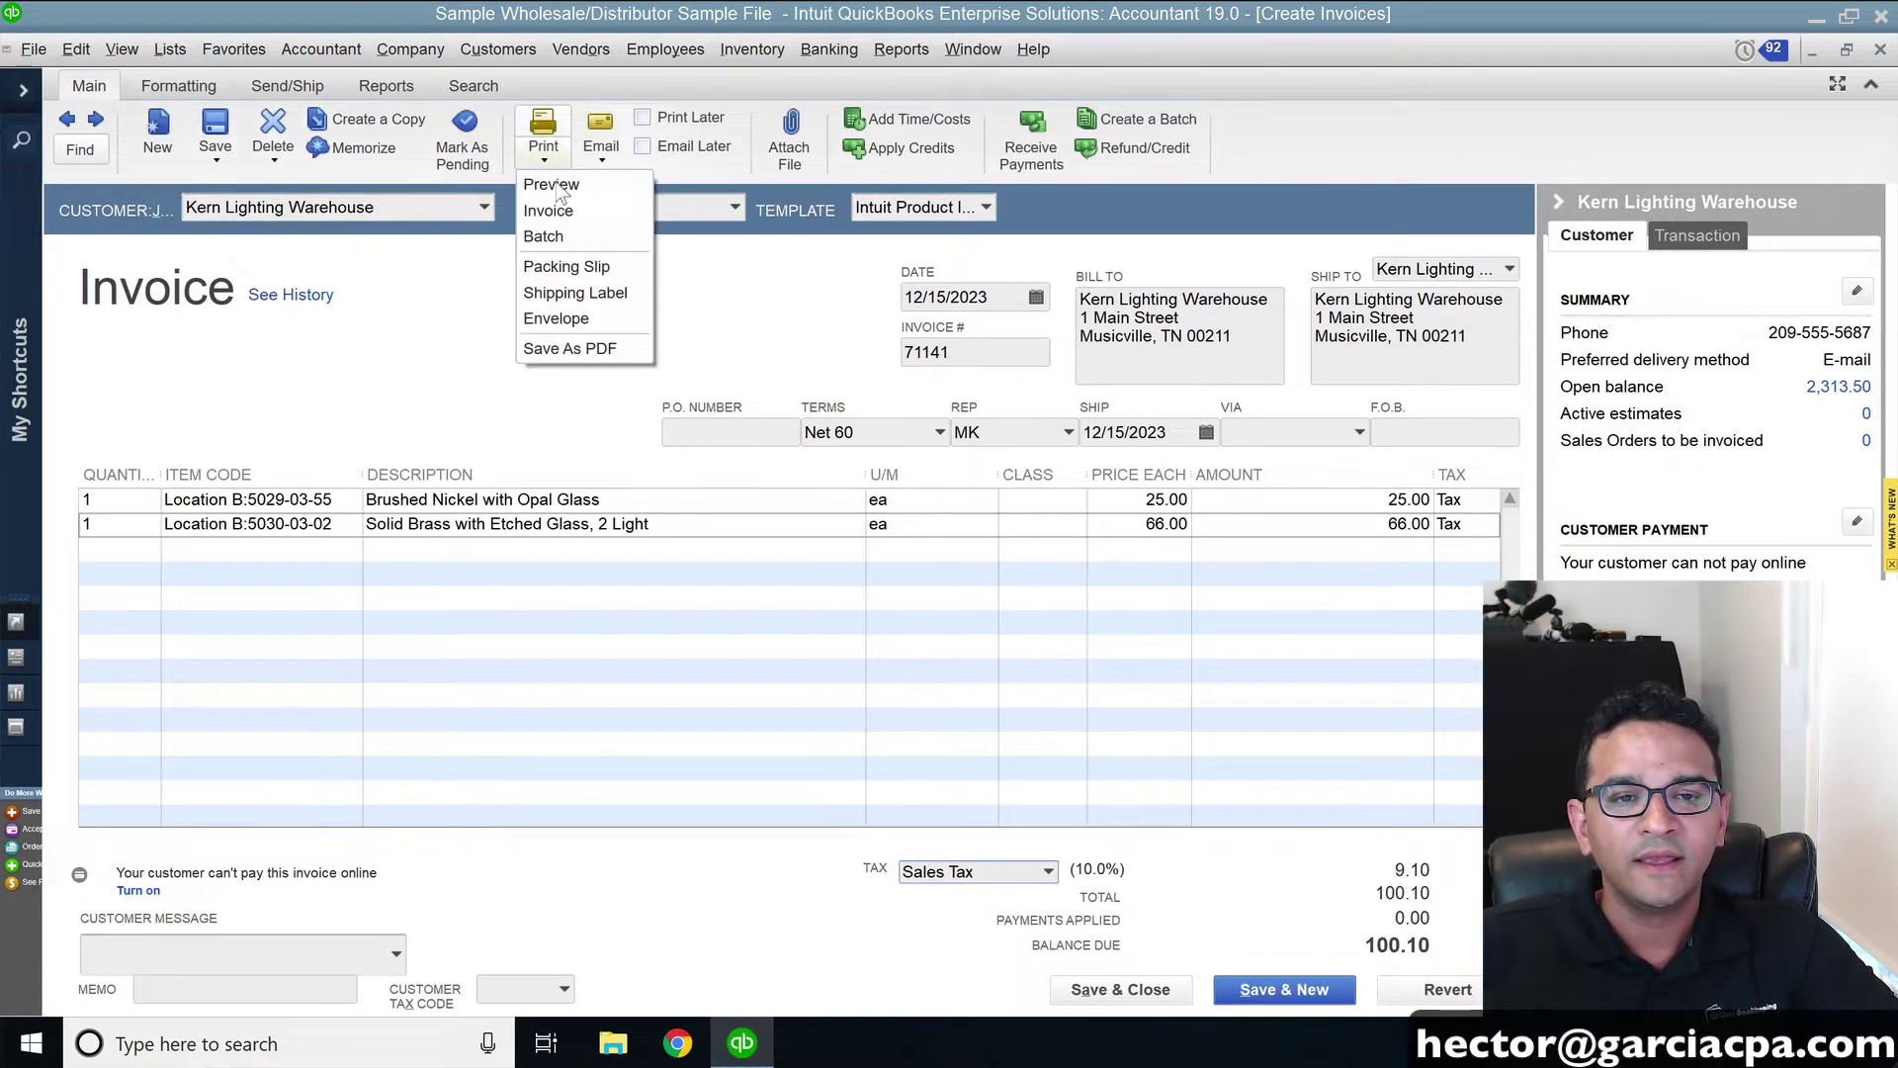
{"action": "left_click", "coordinate": [553, 294]}
{"action": "left_click", "coordinate": [962, 456]}
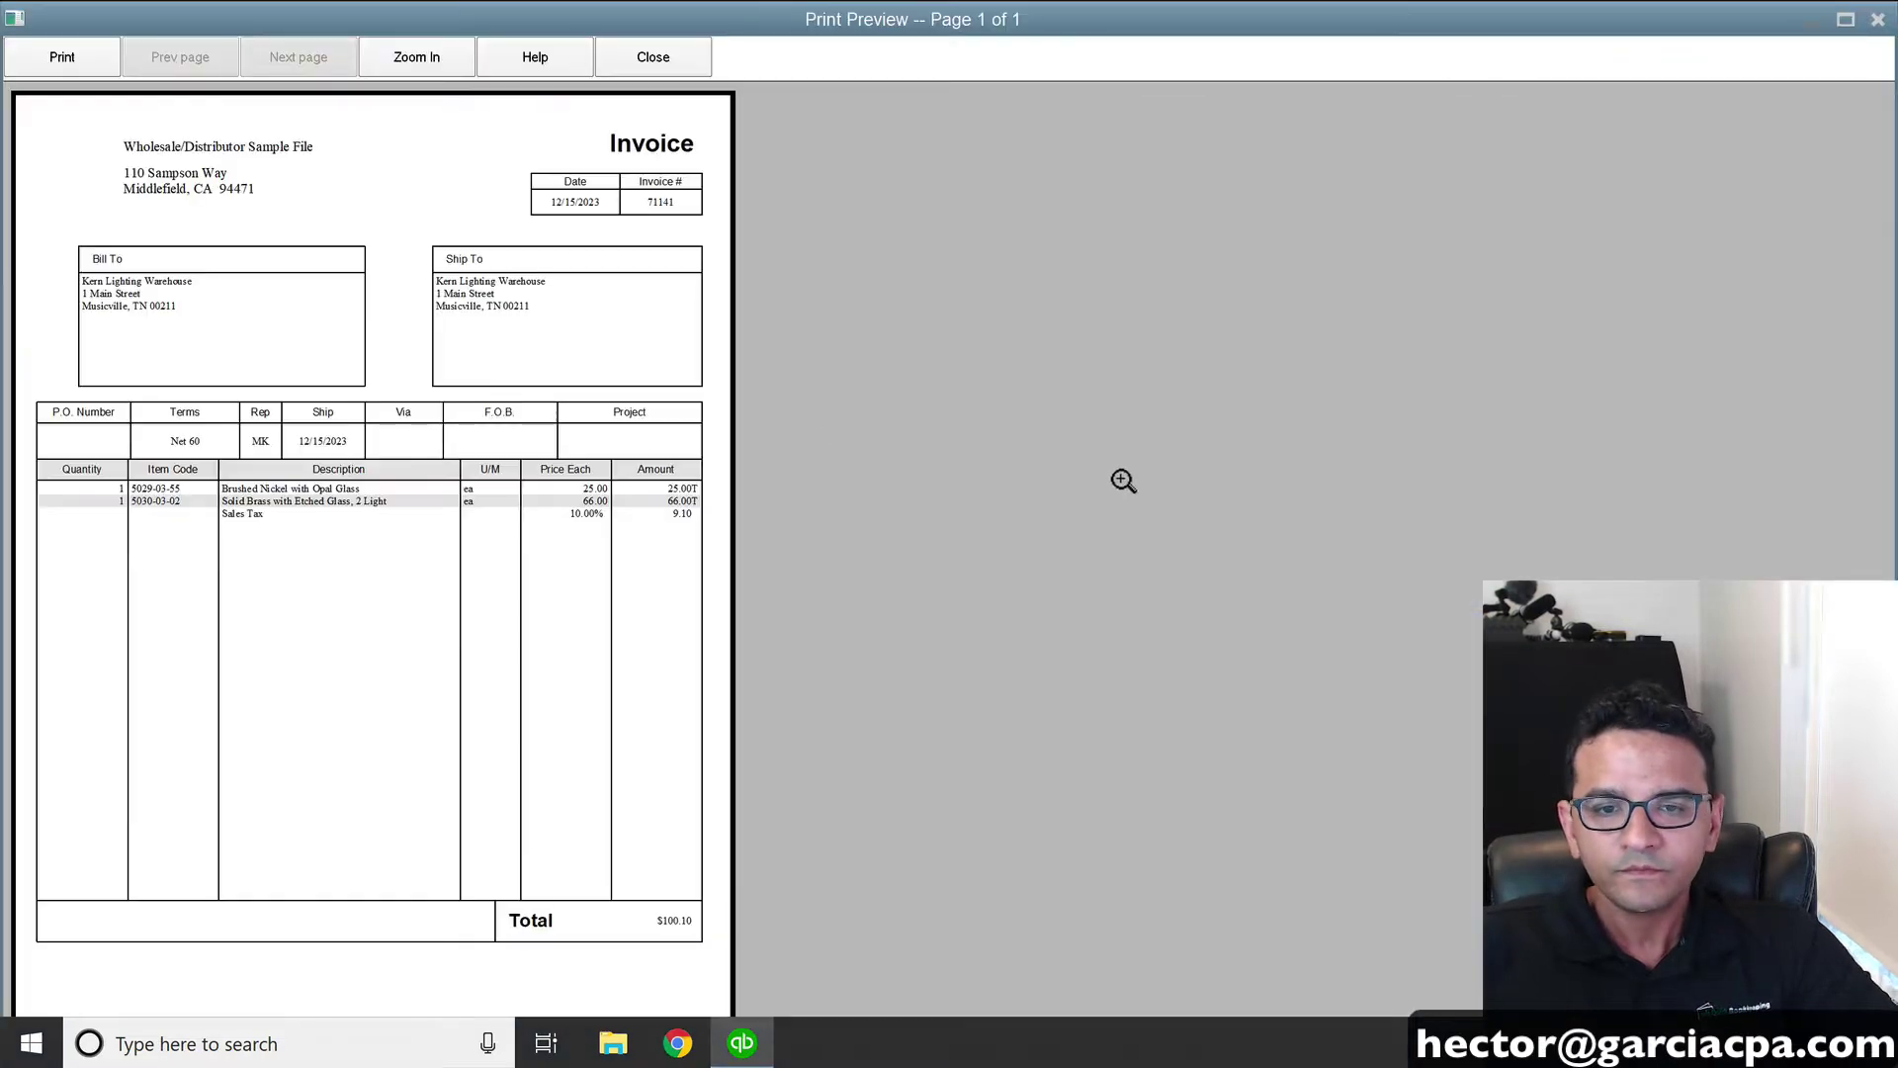
Inspect the invoice's lower section in print preview, then close the preview
{"action": "left_click", "coordinate": [573, 575]}
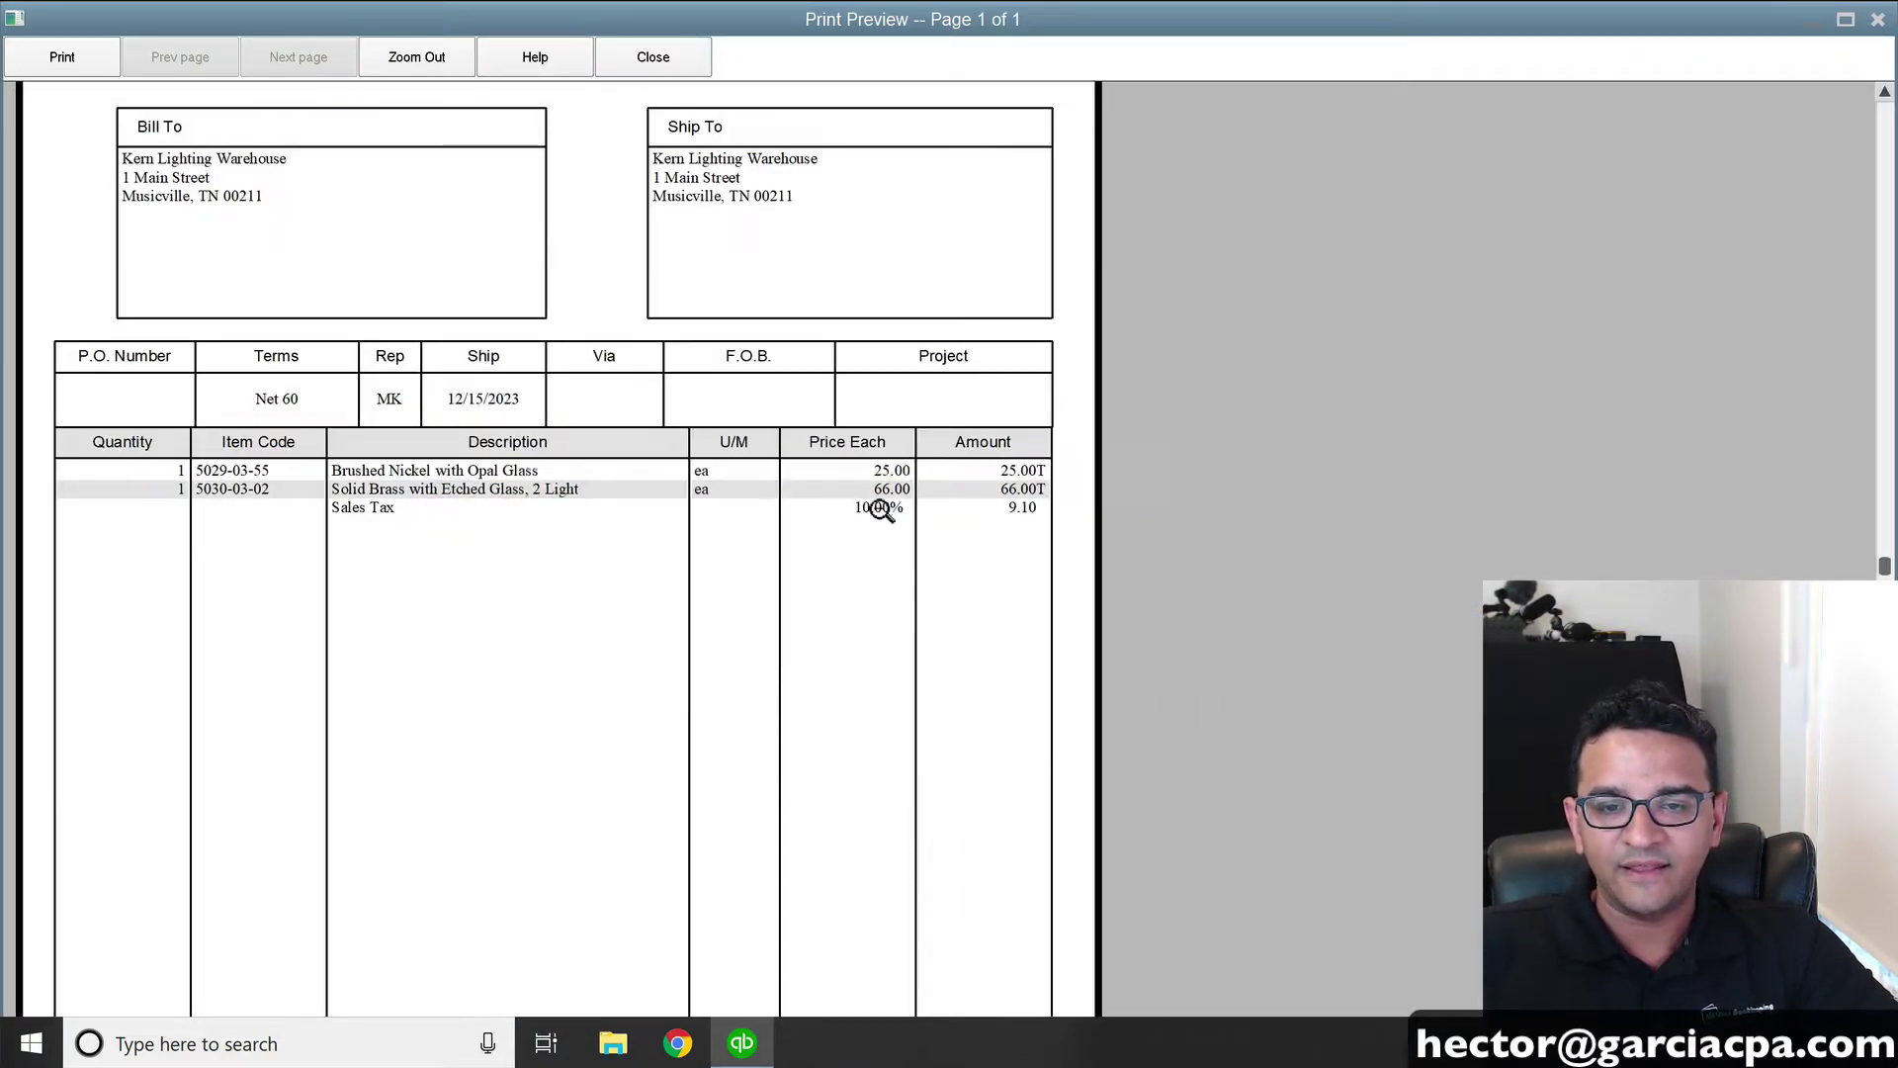
{"action": "left_click", "coordinate": [657, 58]}
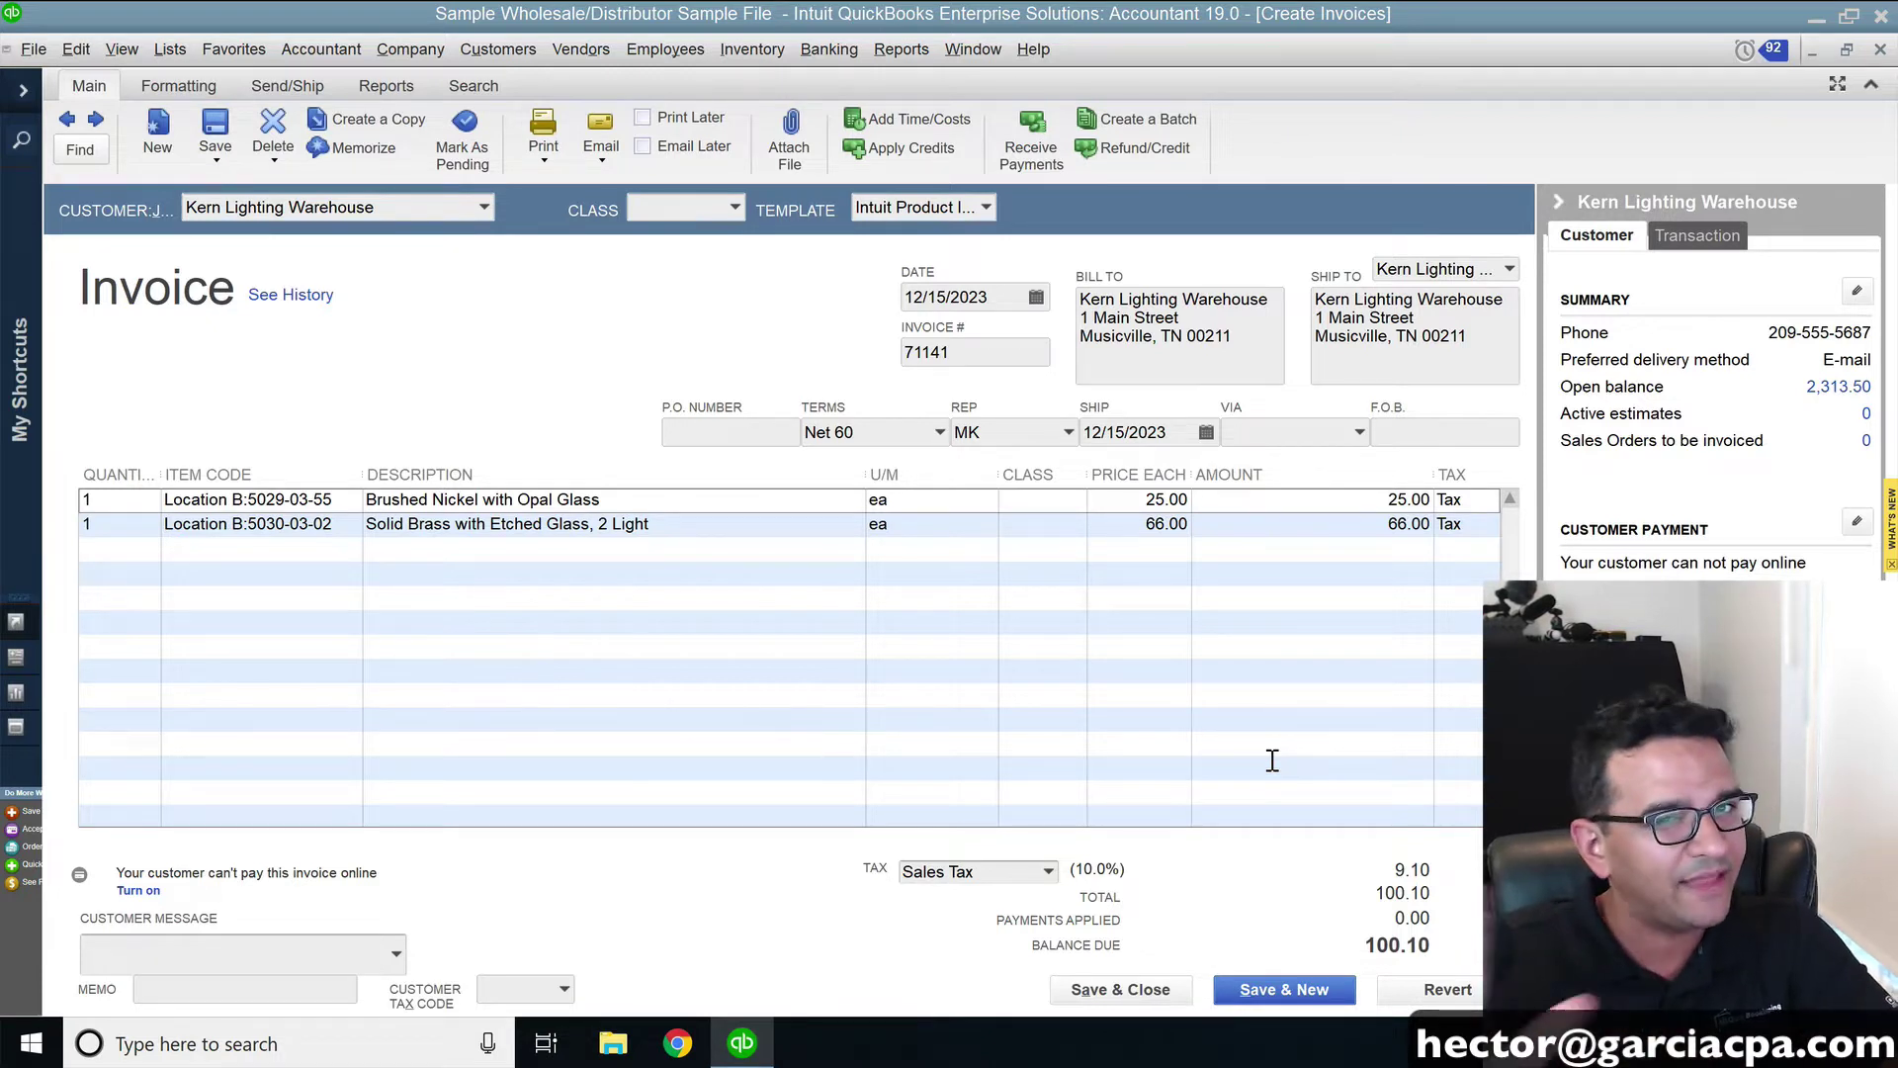
Clear the invoice-wide sales tax field and dismiss the sales tax codes notice
{"action": "left_click", "coordinate": [1046, 873]}
{"action": "left_click", "coordinate": [1020, 871]}
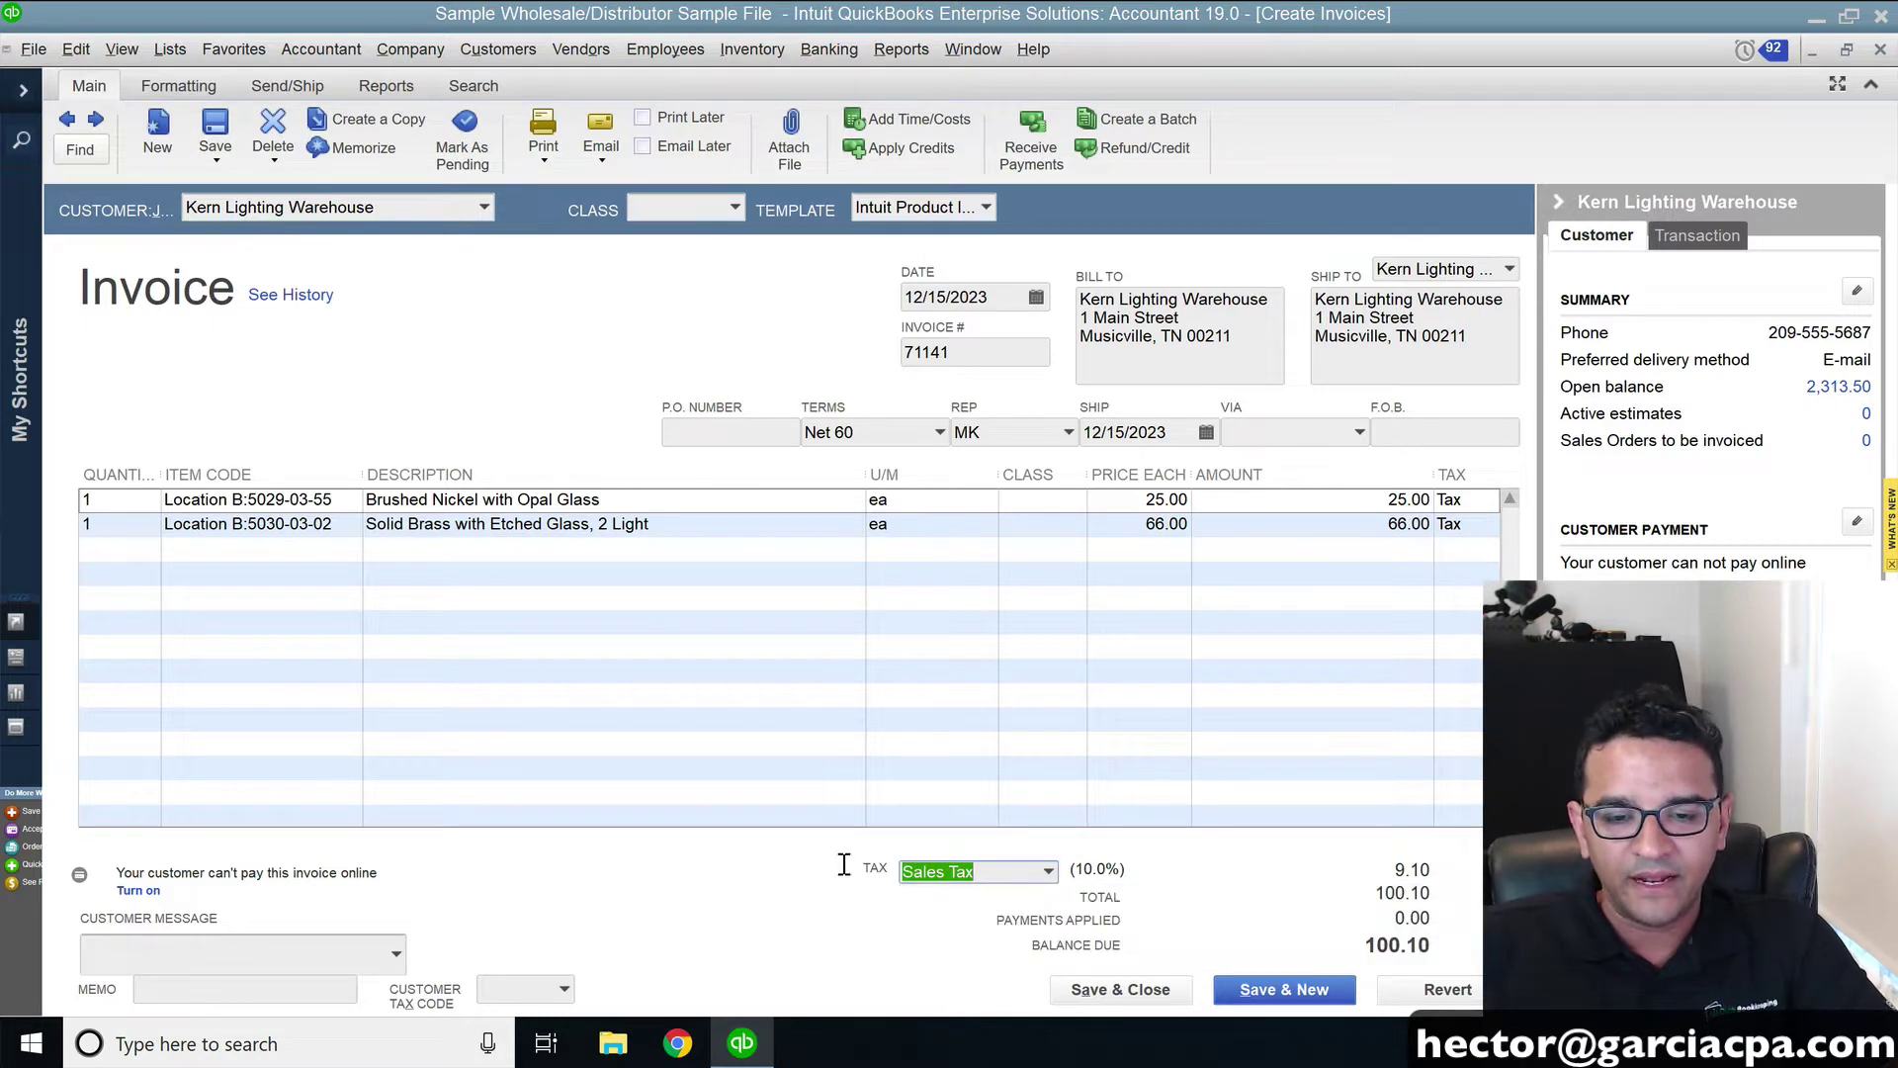
{"action": "key", "text": "Tab"}
{"action": "left_click", "coordinate": [980, 870]}
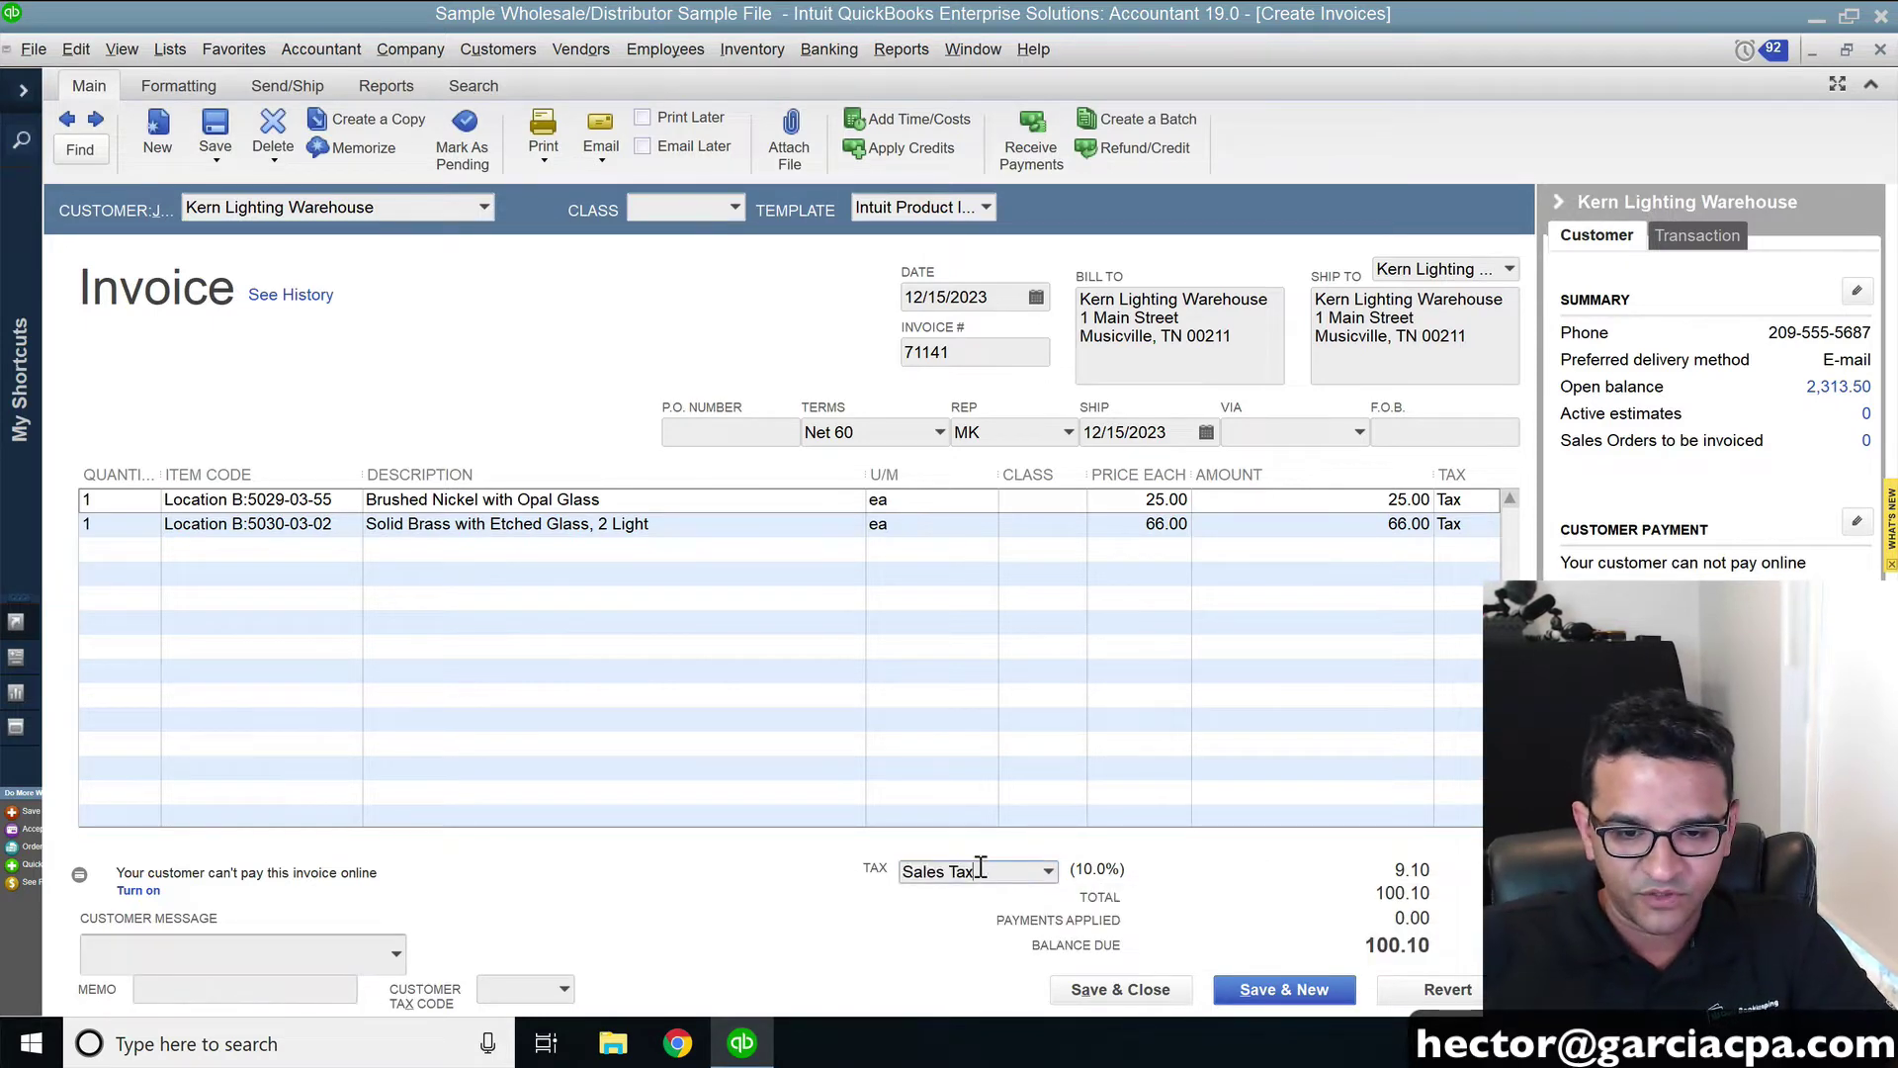
{"action": "key", "text": "BackSpace"}
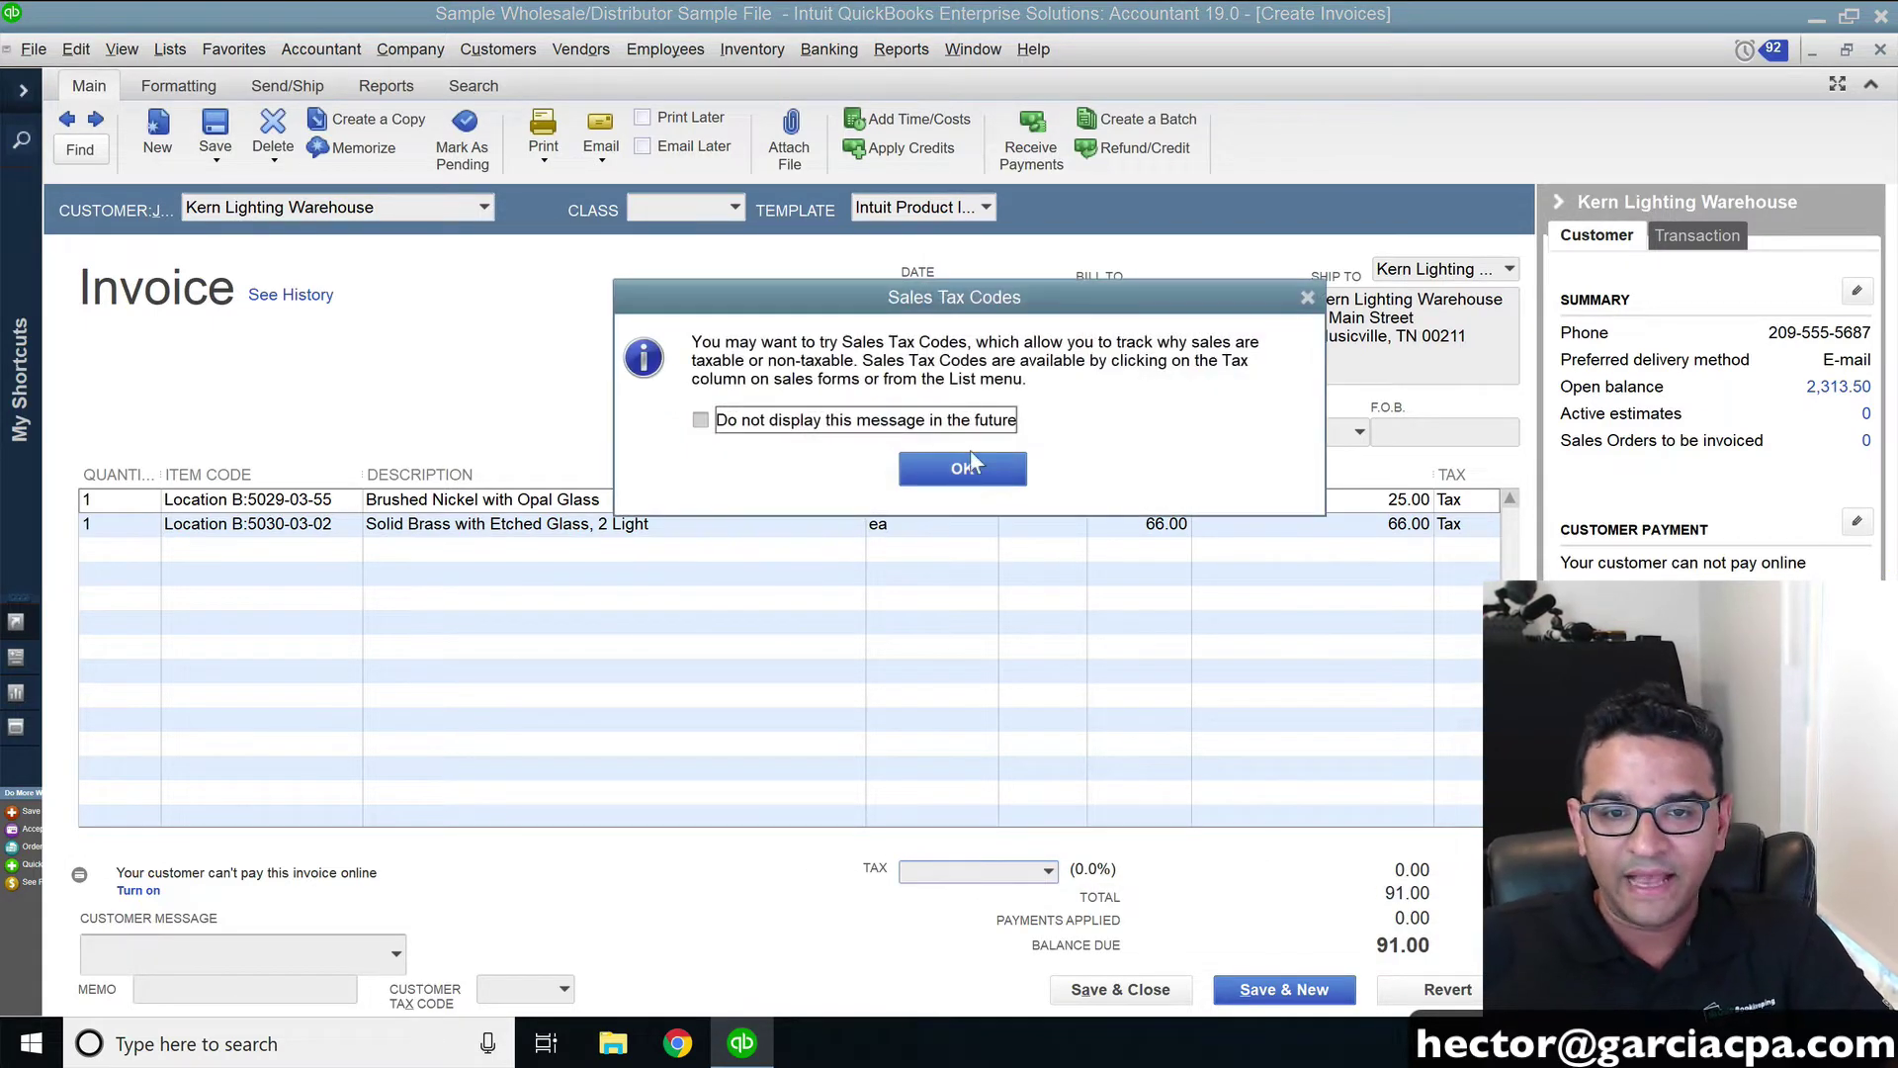
{"action": "left_click", "coordinate": [967, 465]}
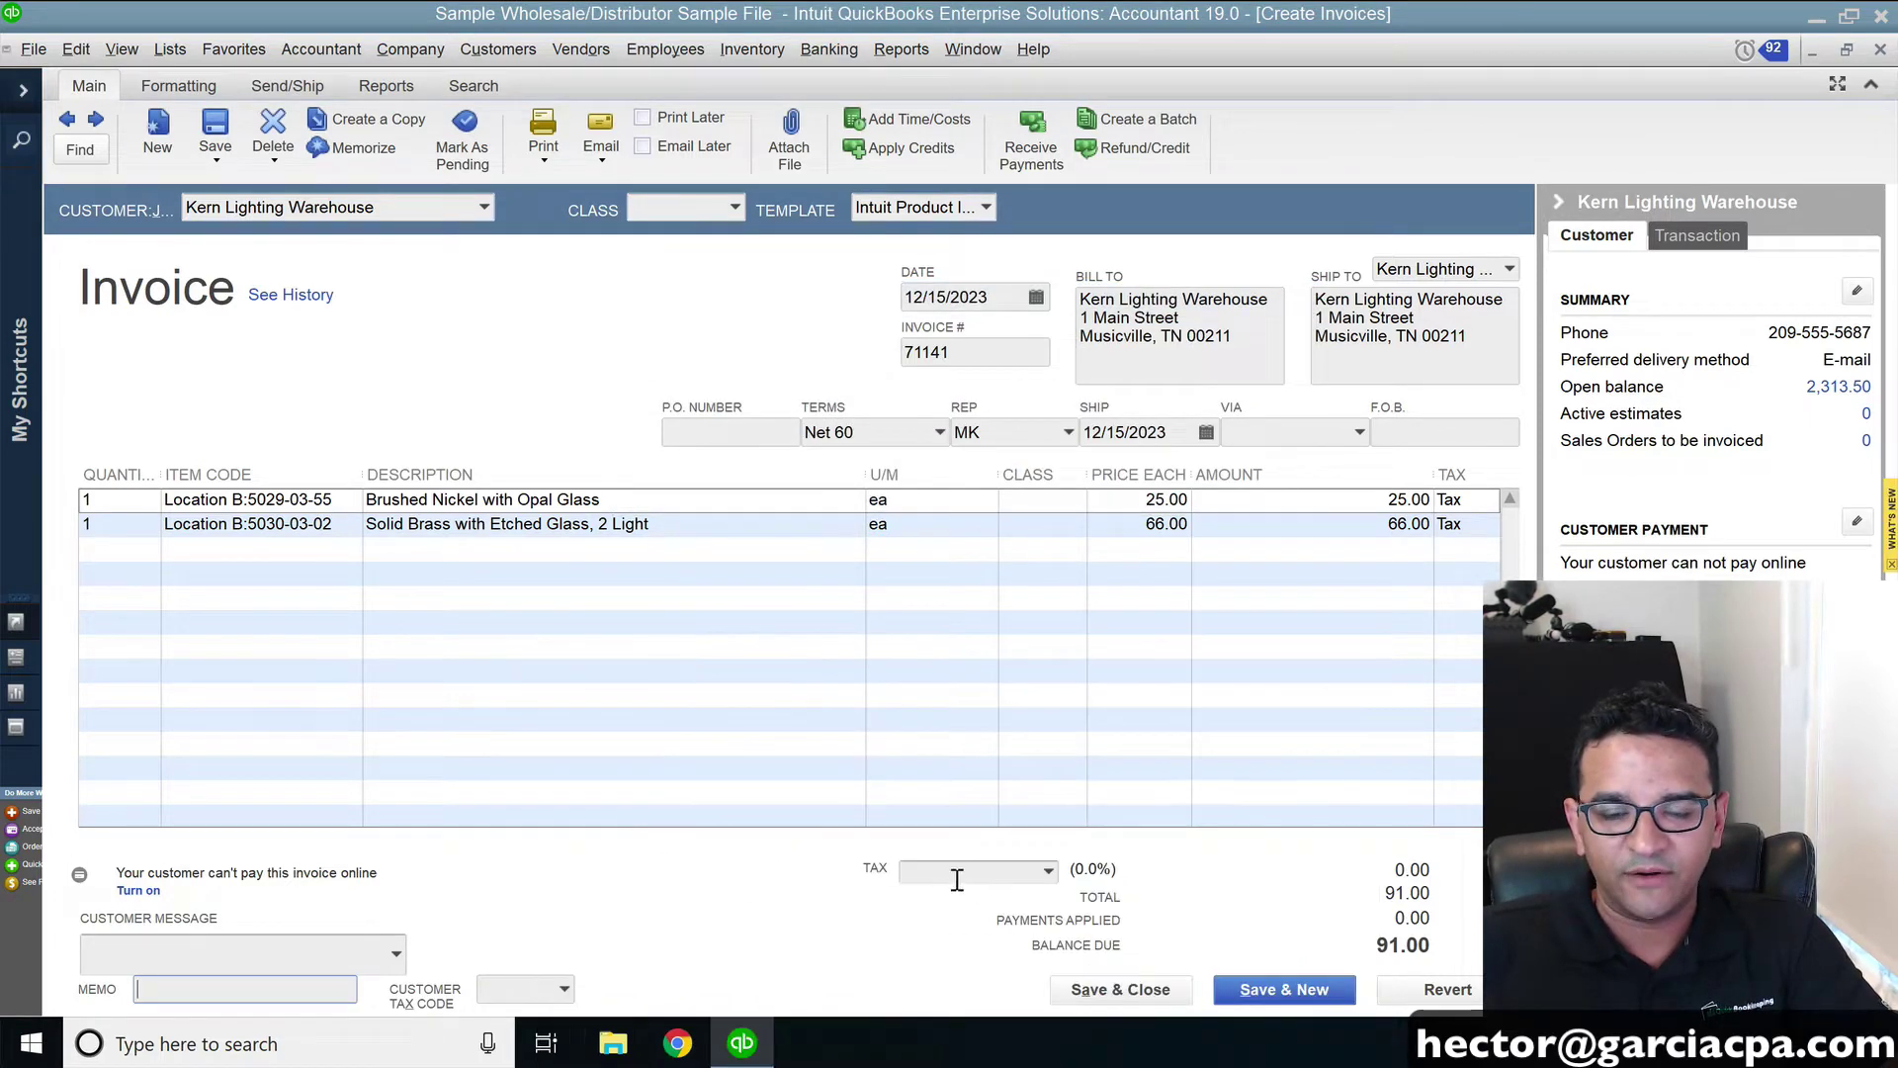
Insert two blank lines at the Solid Brass item row using Insert Line
{"action": "left_click", "coordinate": [128, 524]}
{"action": "right_click", "coordinate": [128, 522]}
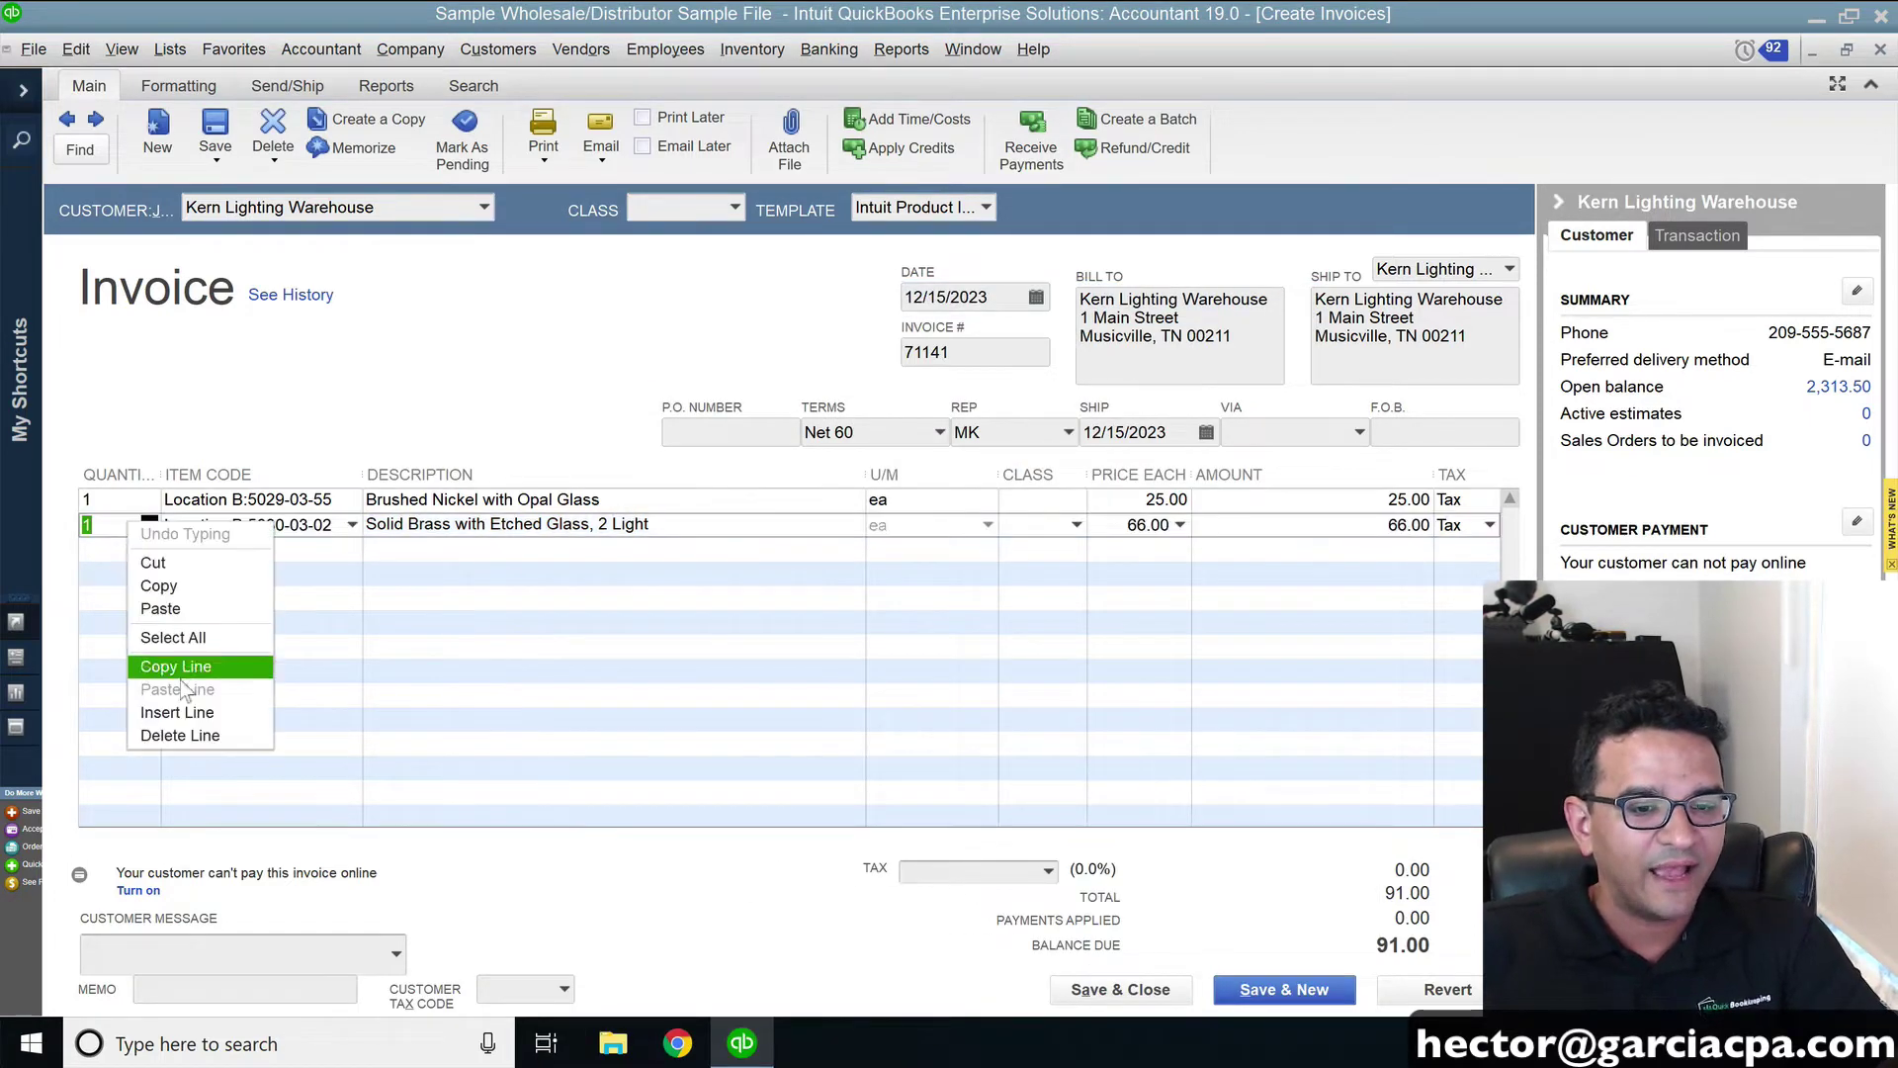
{"action": "left_click", "coordinate": [181, 714]}
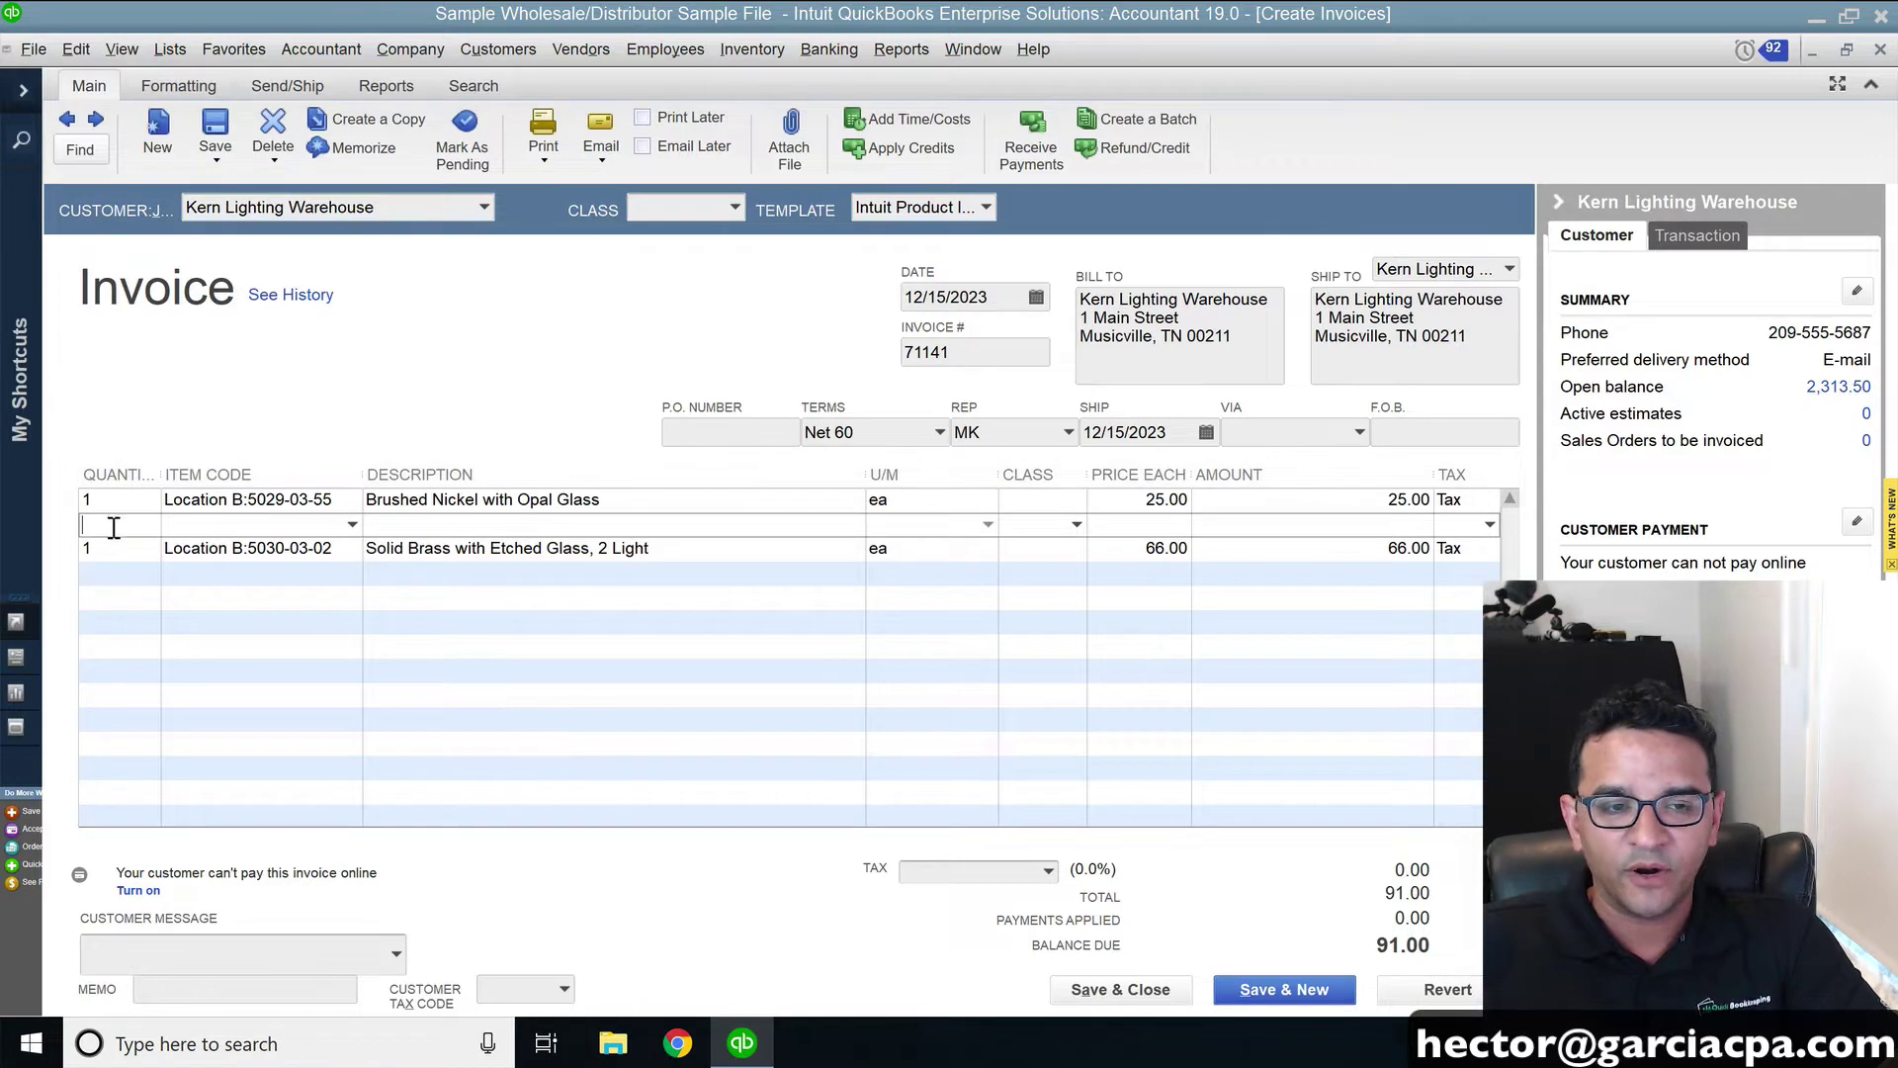
{"action": "right_click", "coordinate": [110, 532]}
{"action": "left_click", "coordinate": [158, 714]}
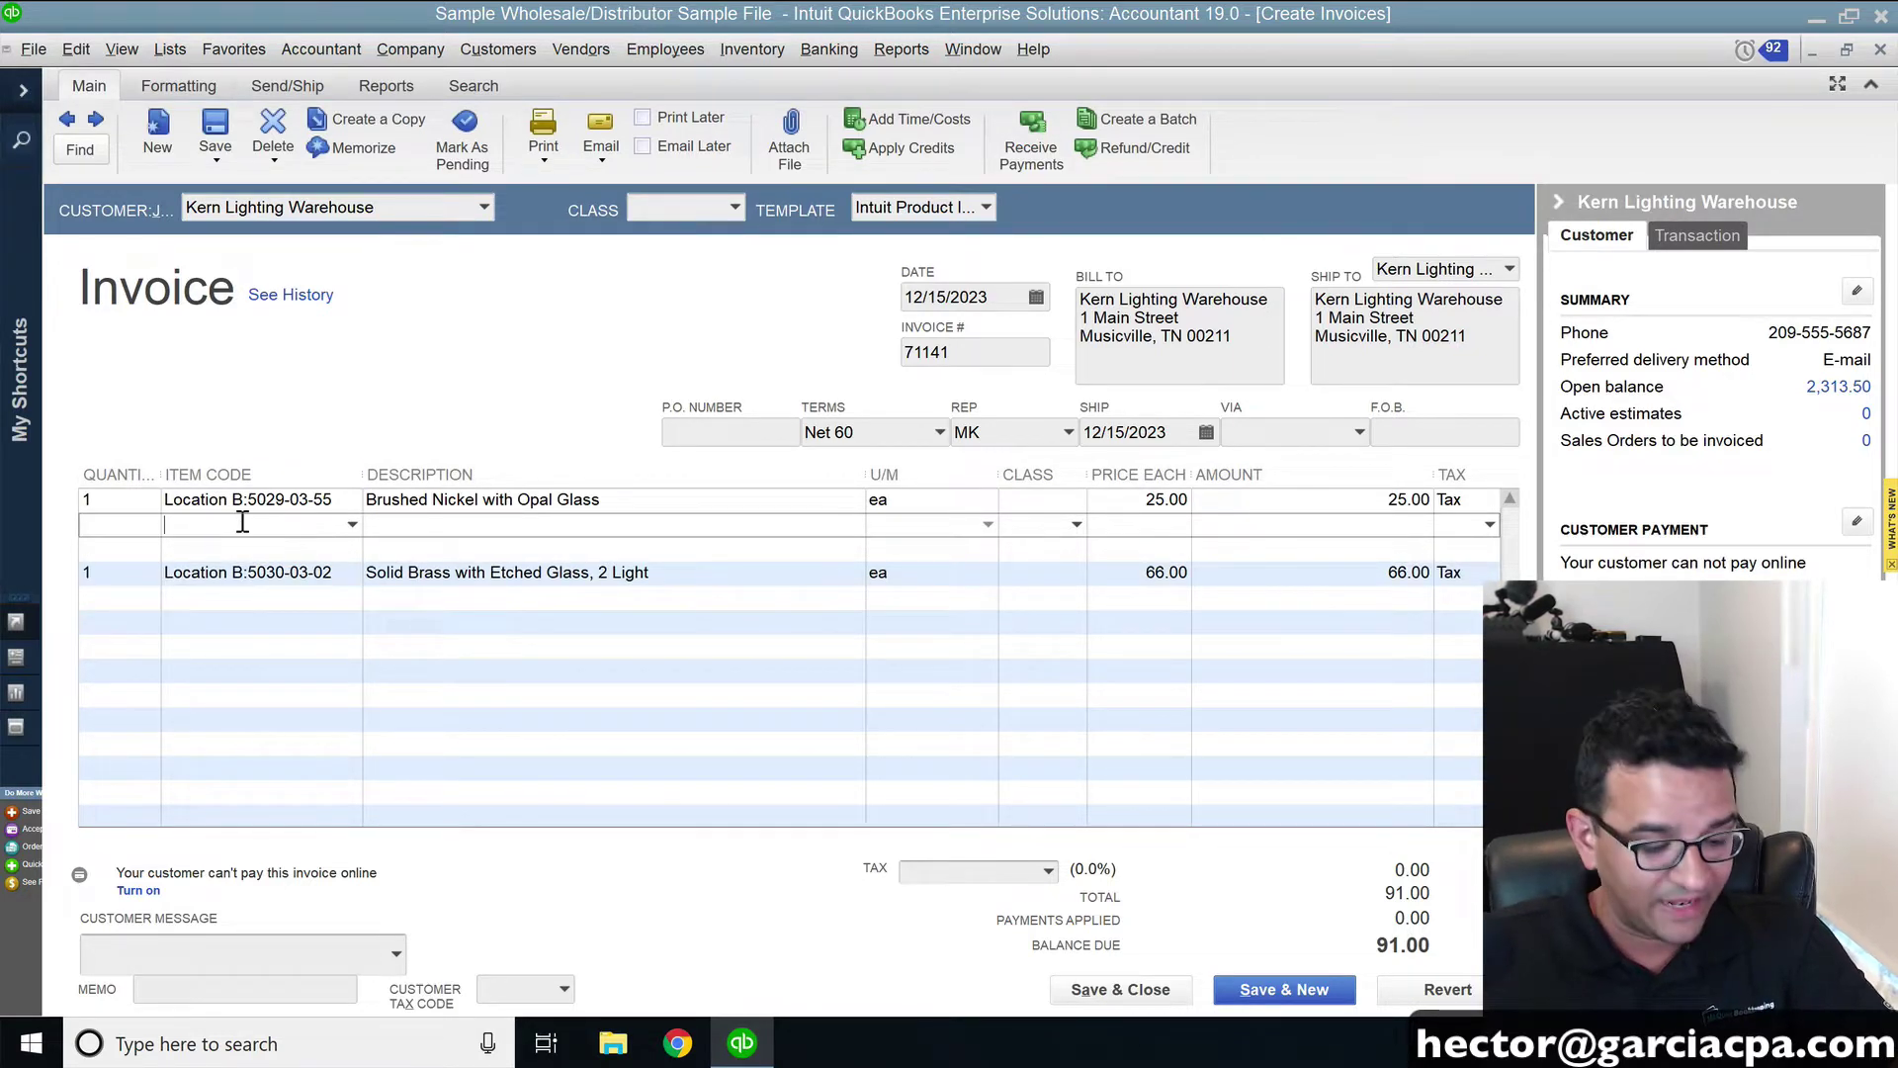
Enter Sales Tax as the item on a line under each product, giving 2.50 and 6.60
{"action": "type", "text": "Sales Tax"}
{"action": "left_click", "coordinate": [216, 633]}
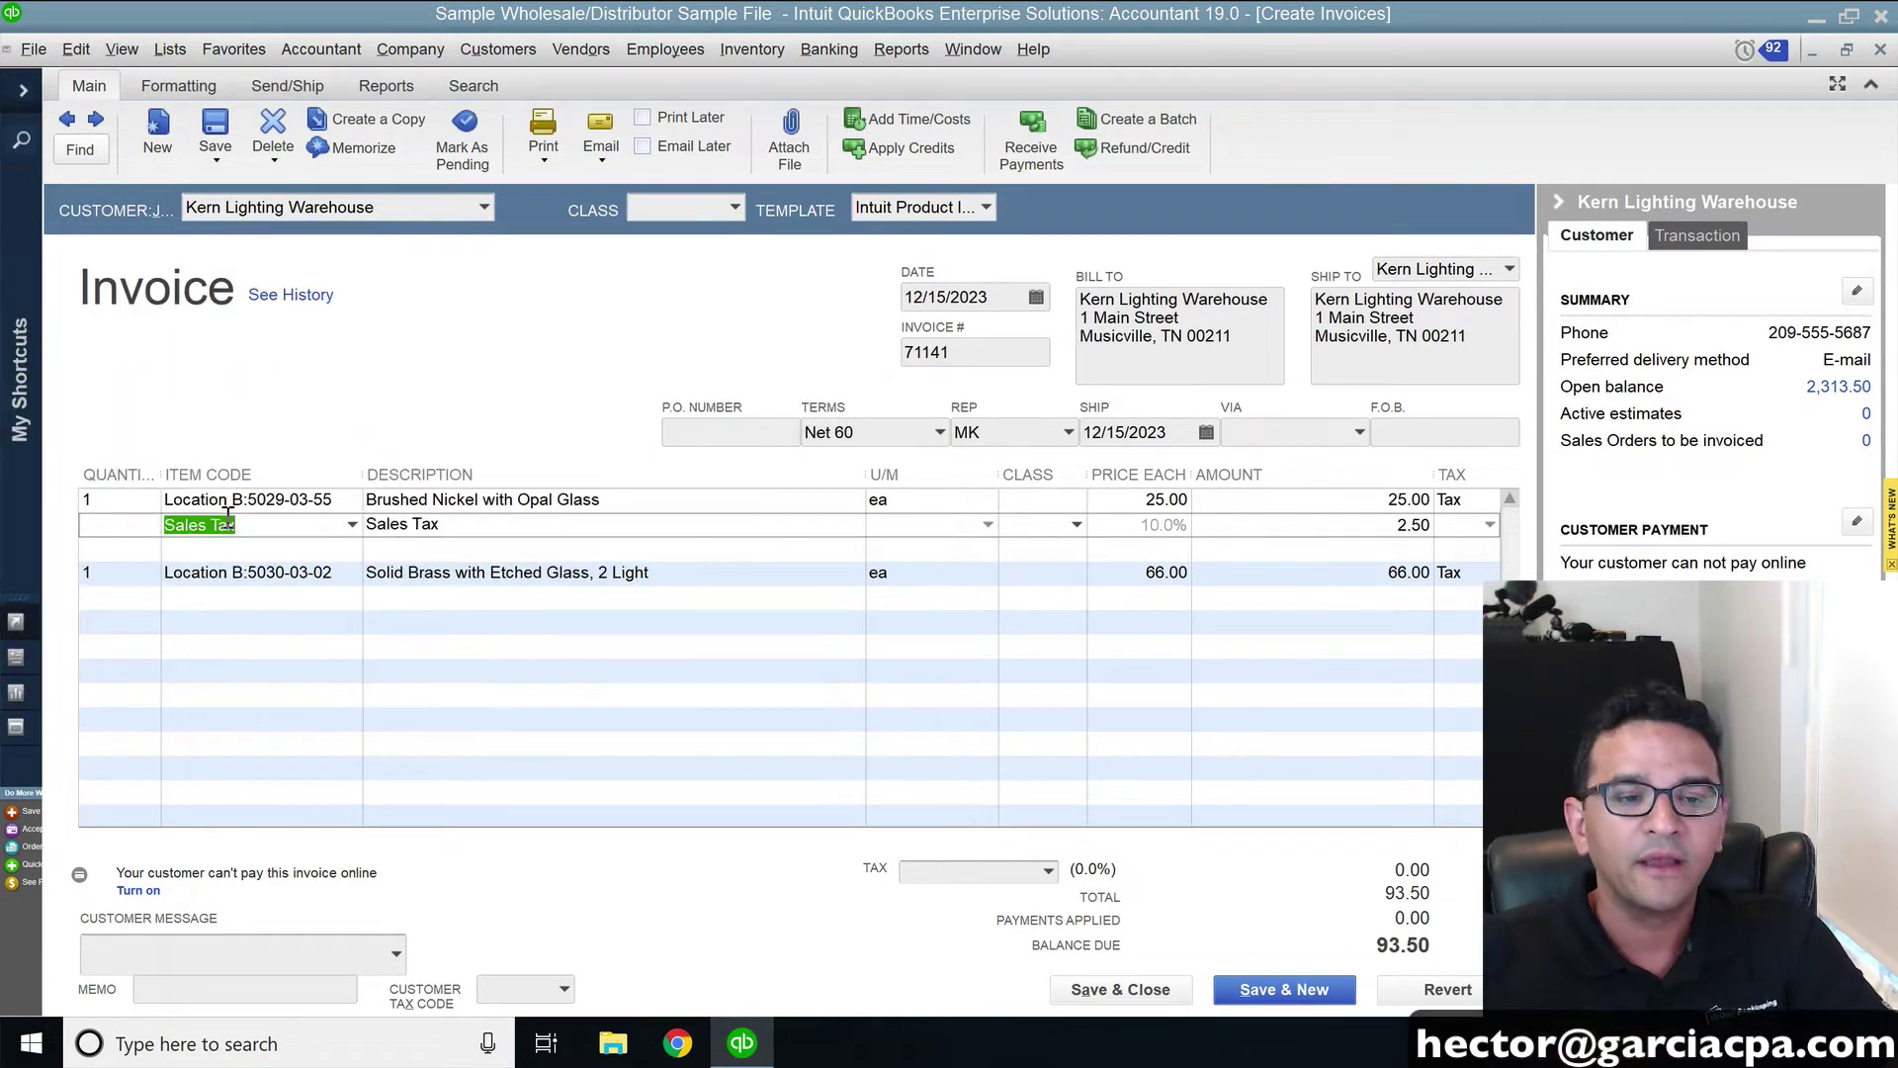
{"action": "left_click", "coordinate": [235, 596]}
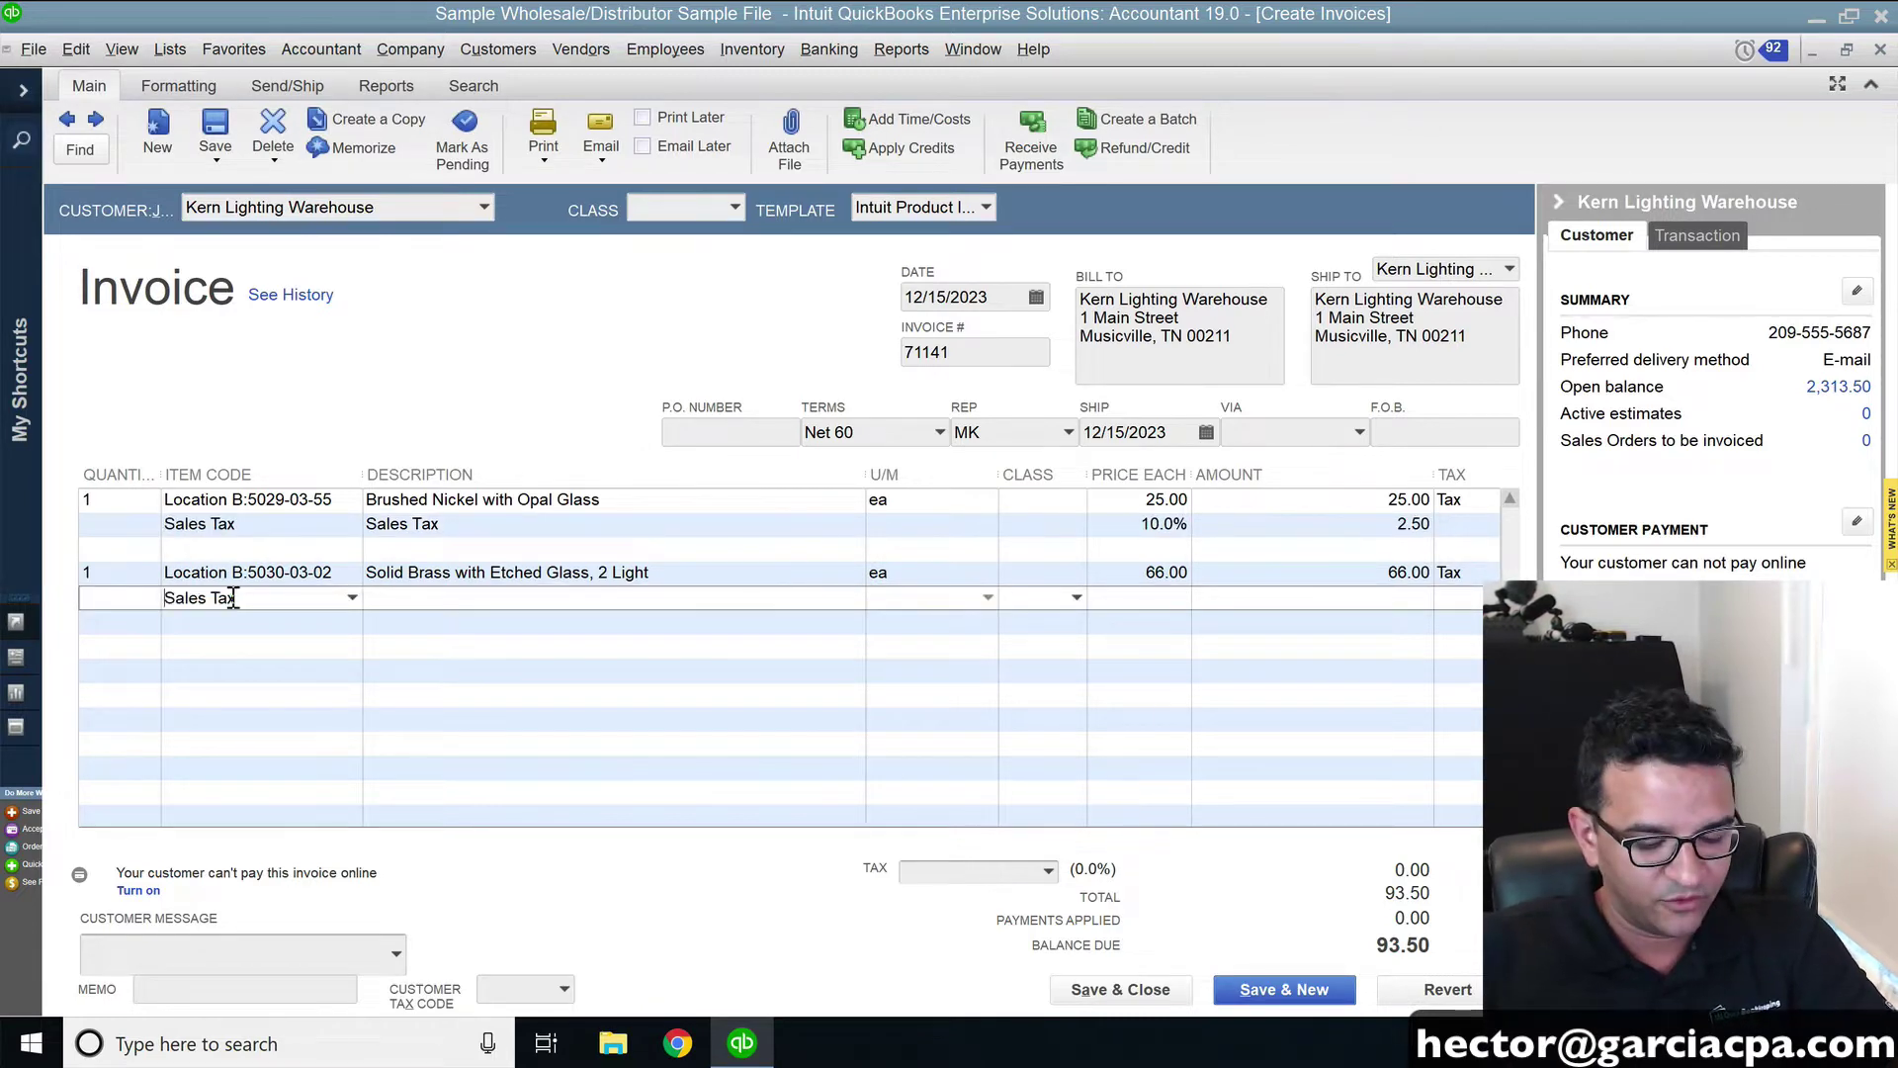
{"action": "key", "text": "Tab"}
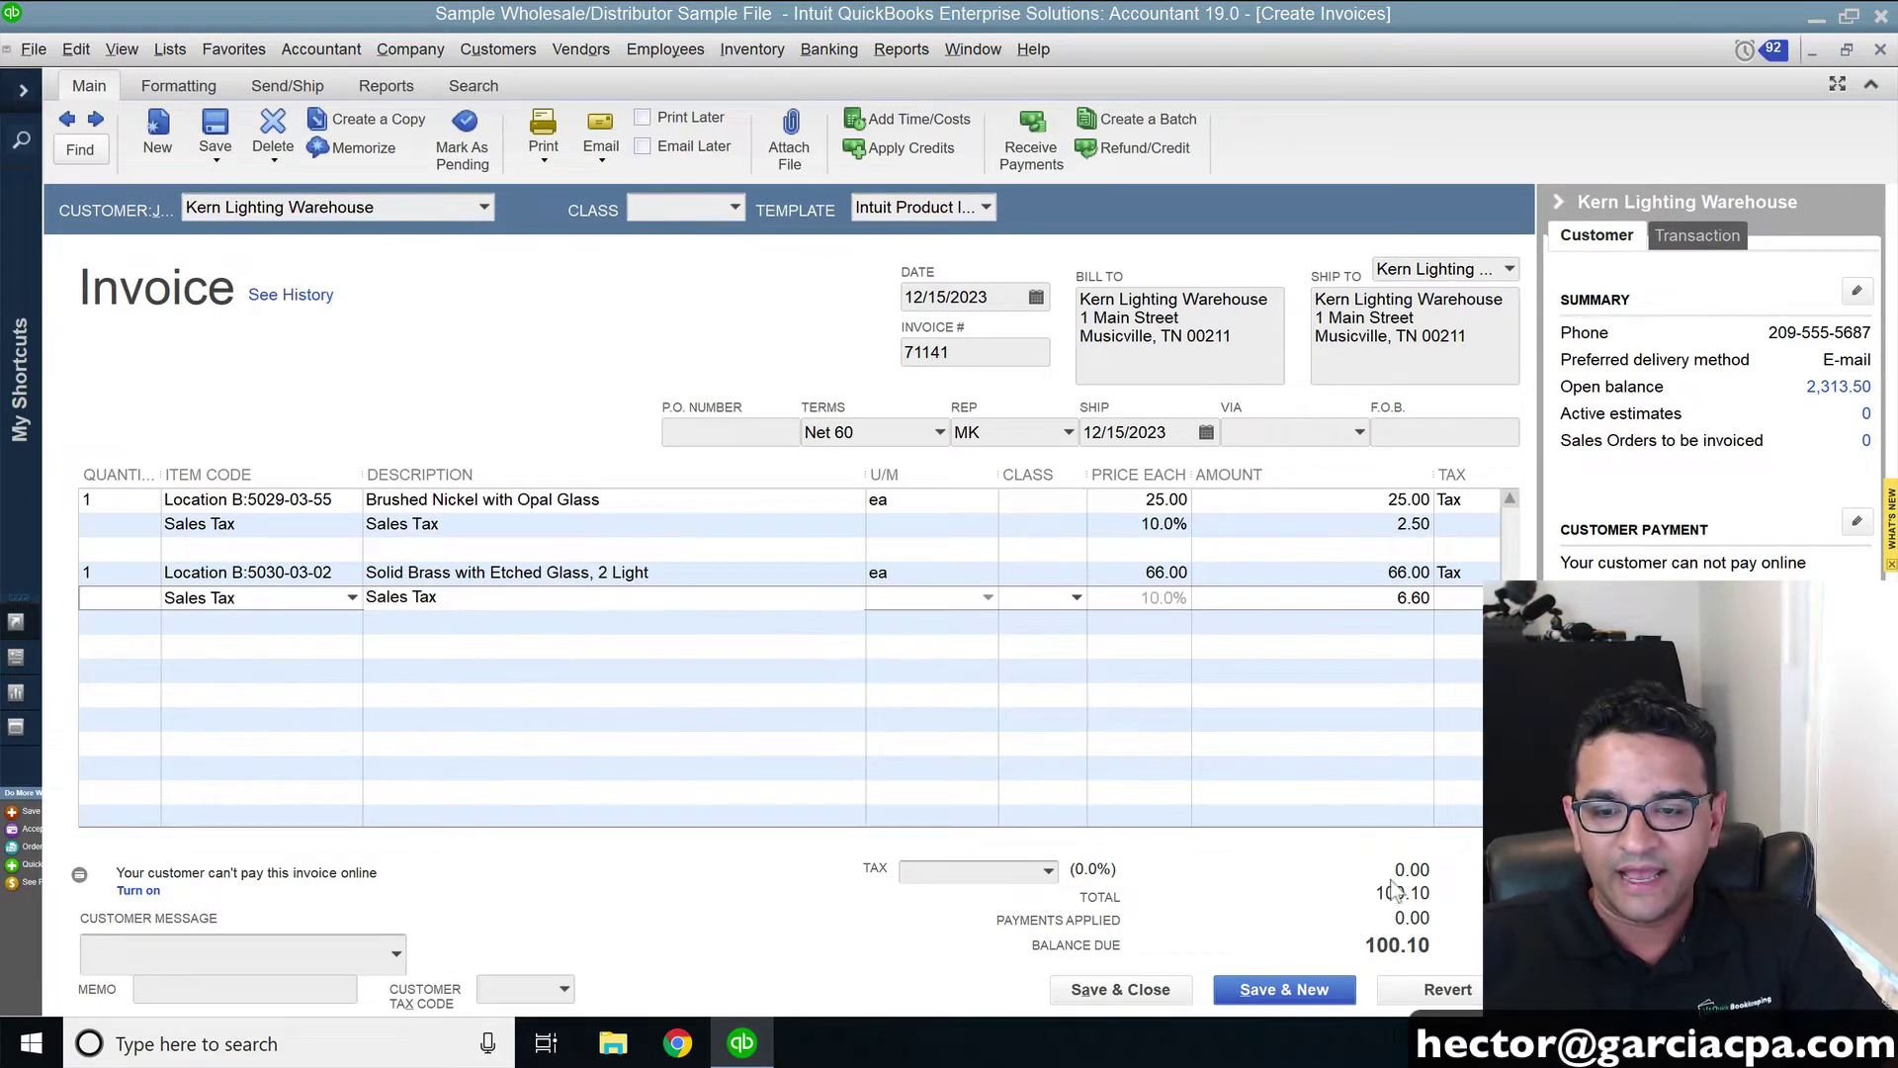
{"action": "key", "text": "Tab"}
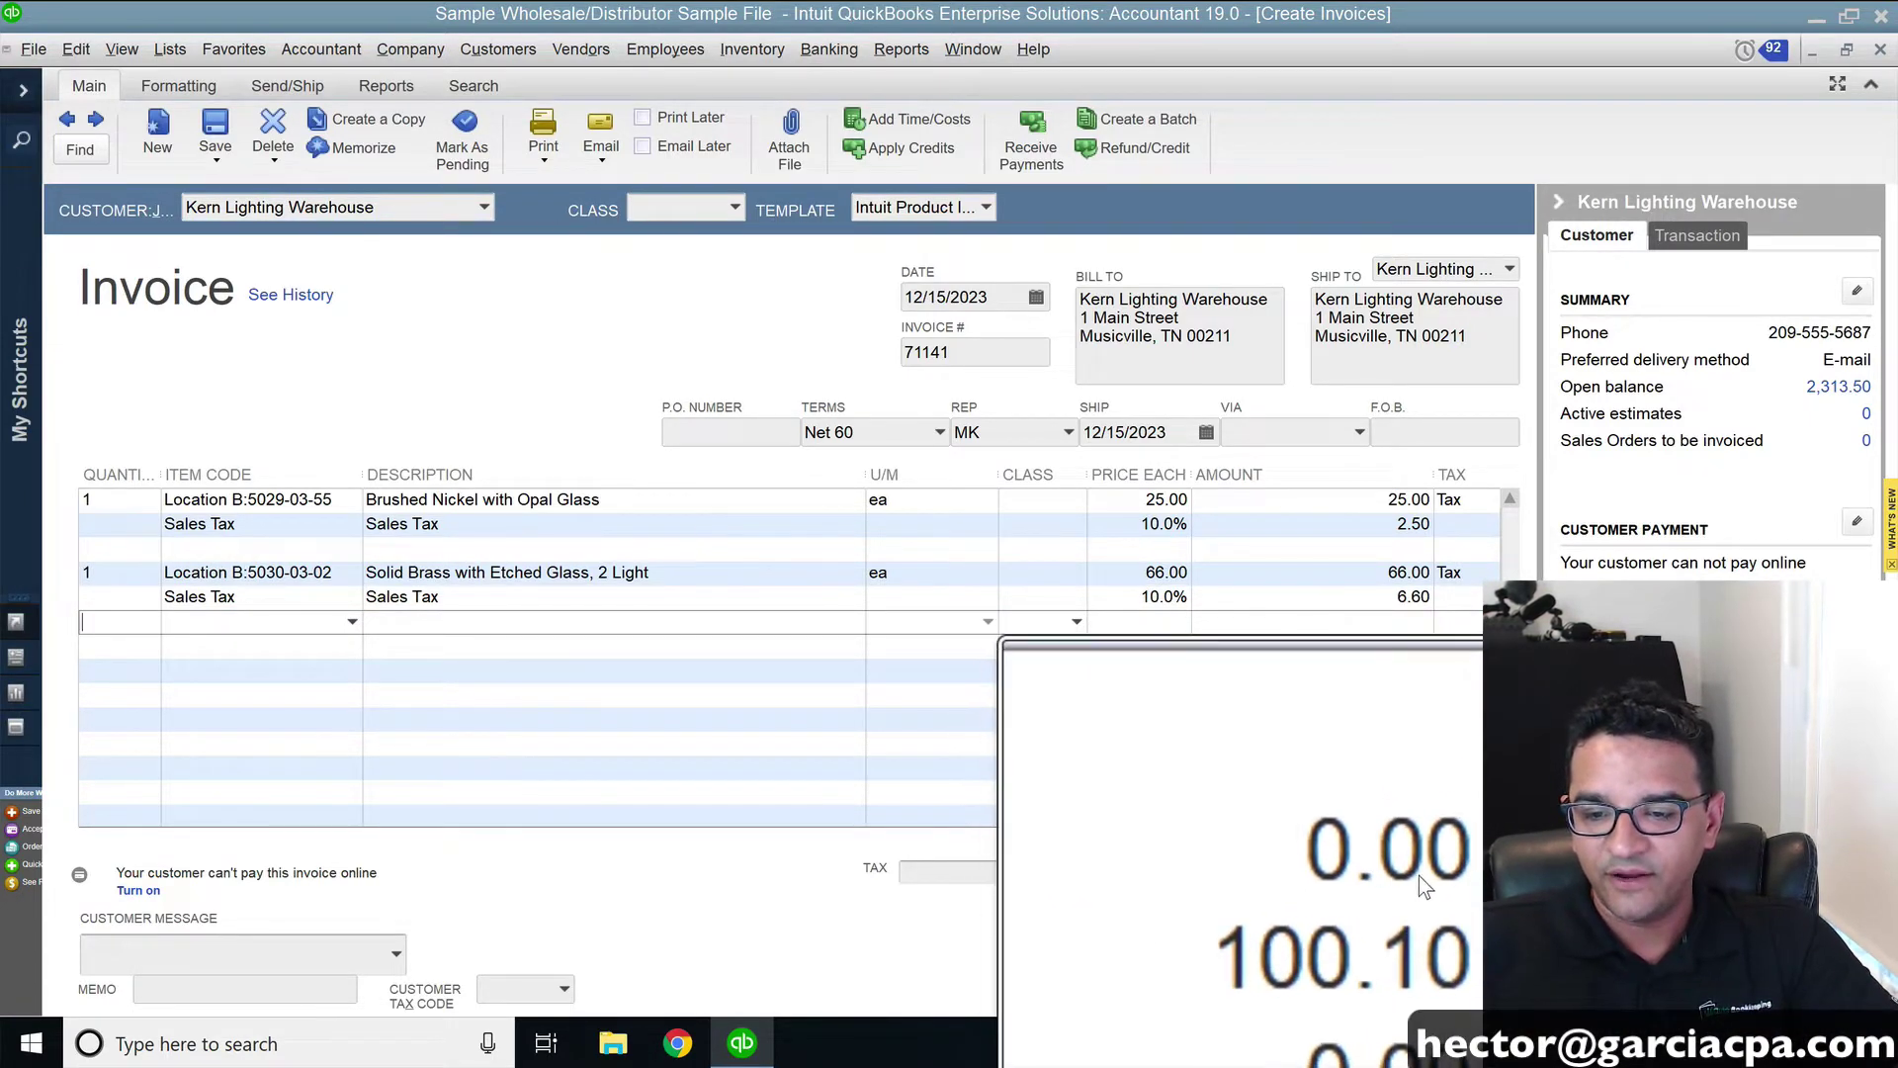
Check the two Sales Tax line amounts and bring up the printing options
{"action": "left_click", "coordinate": [1373, 524]}
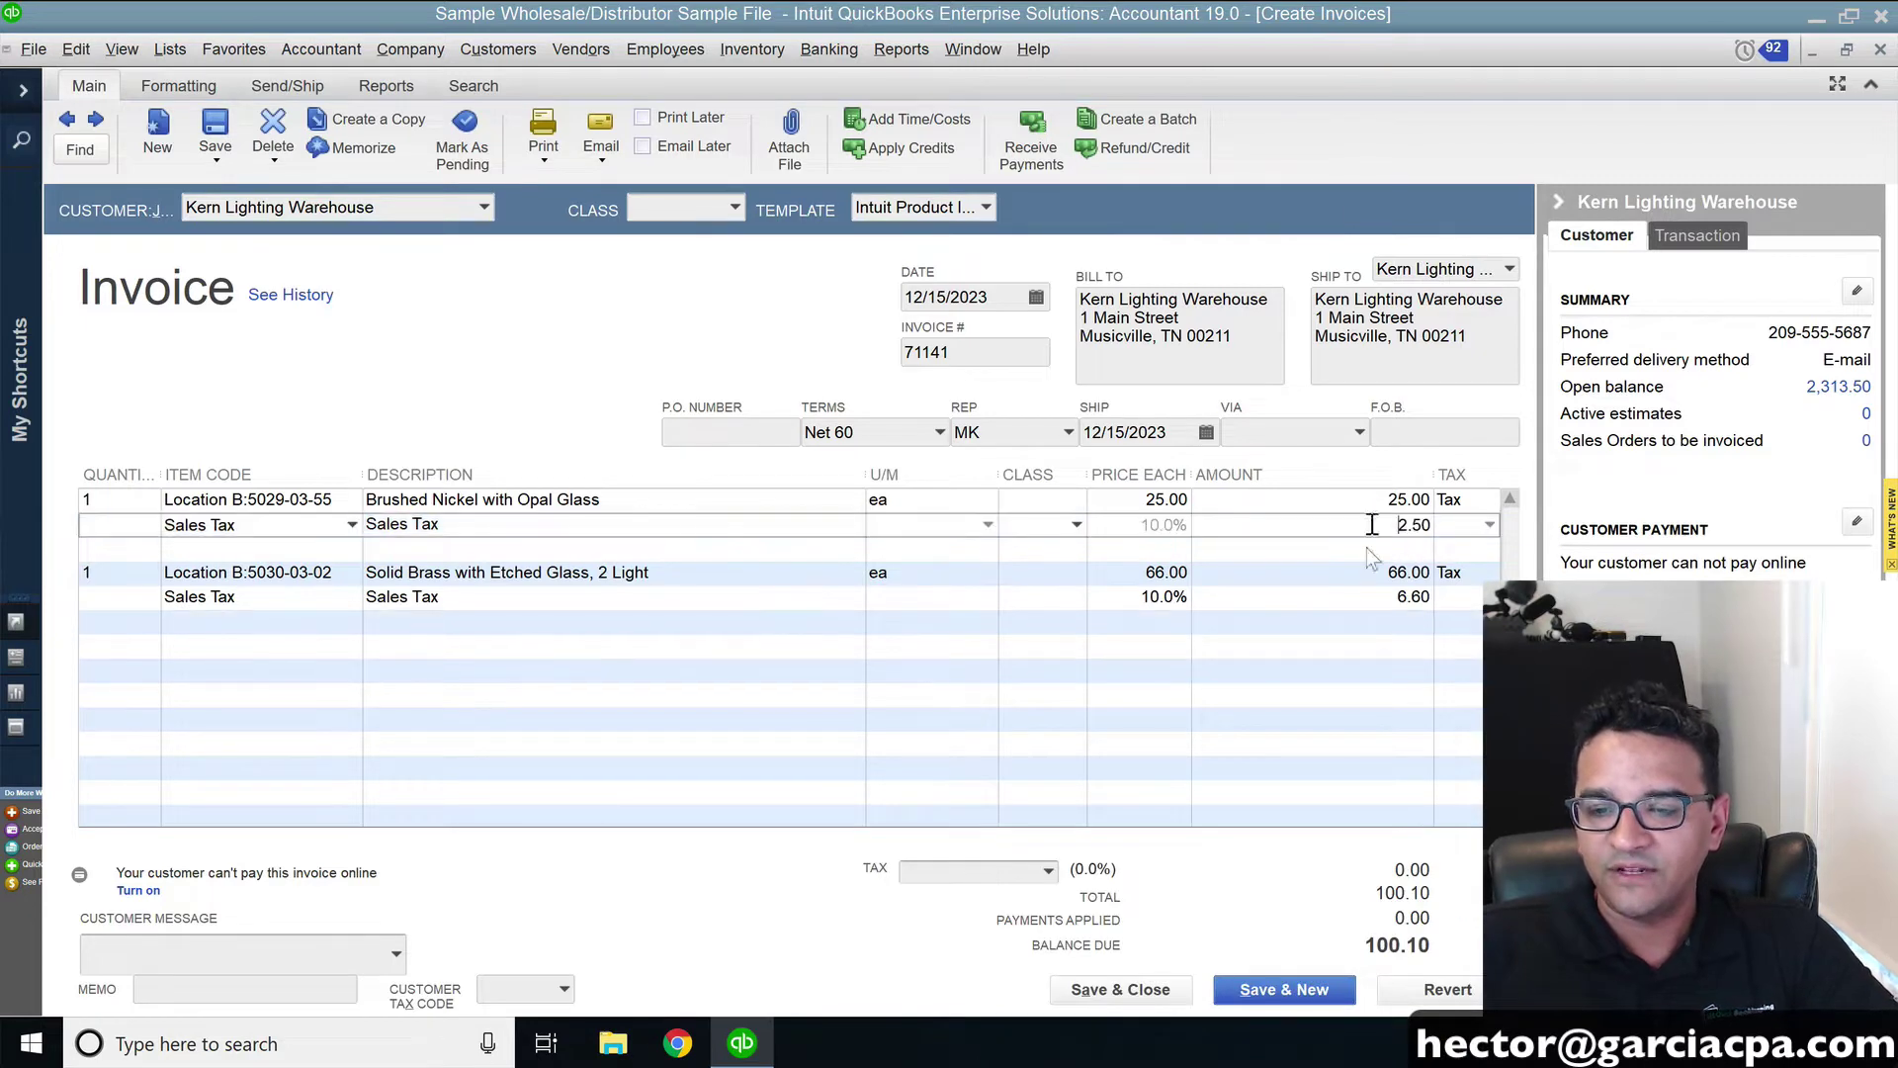
{"action": "left_click", "coordinate": [1367, 598]}
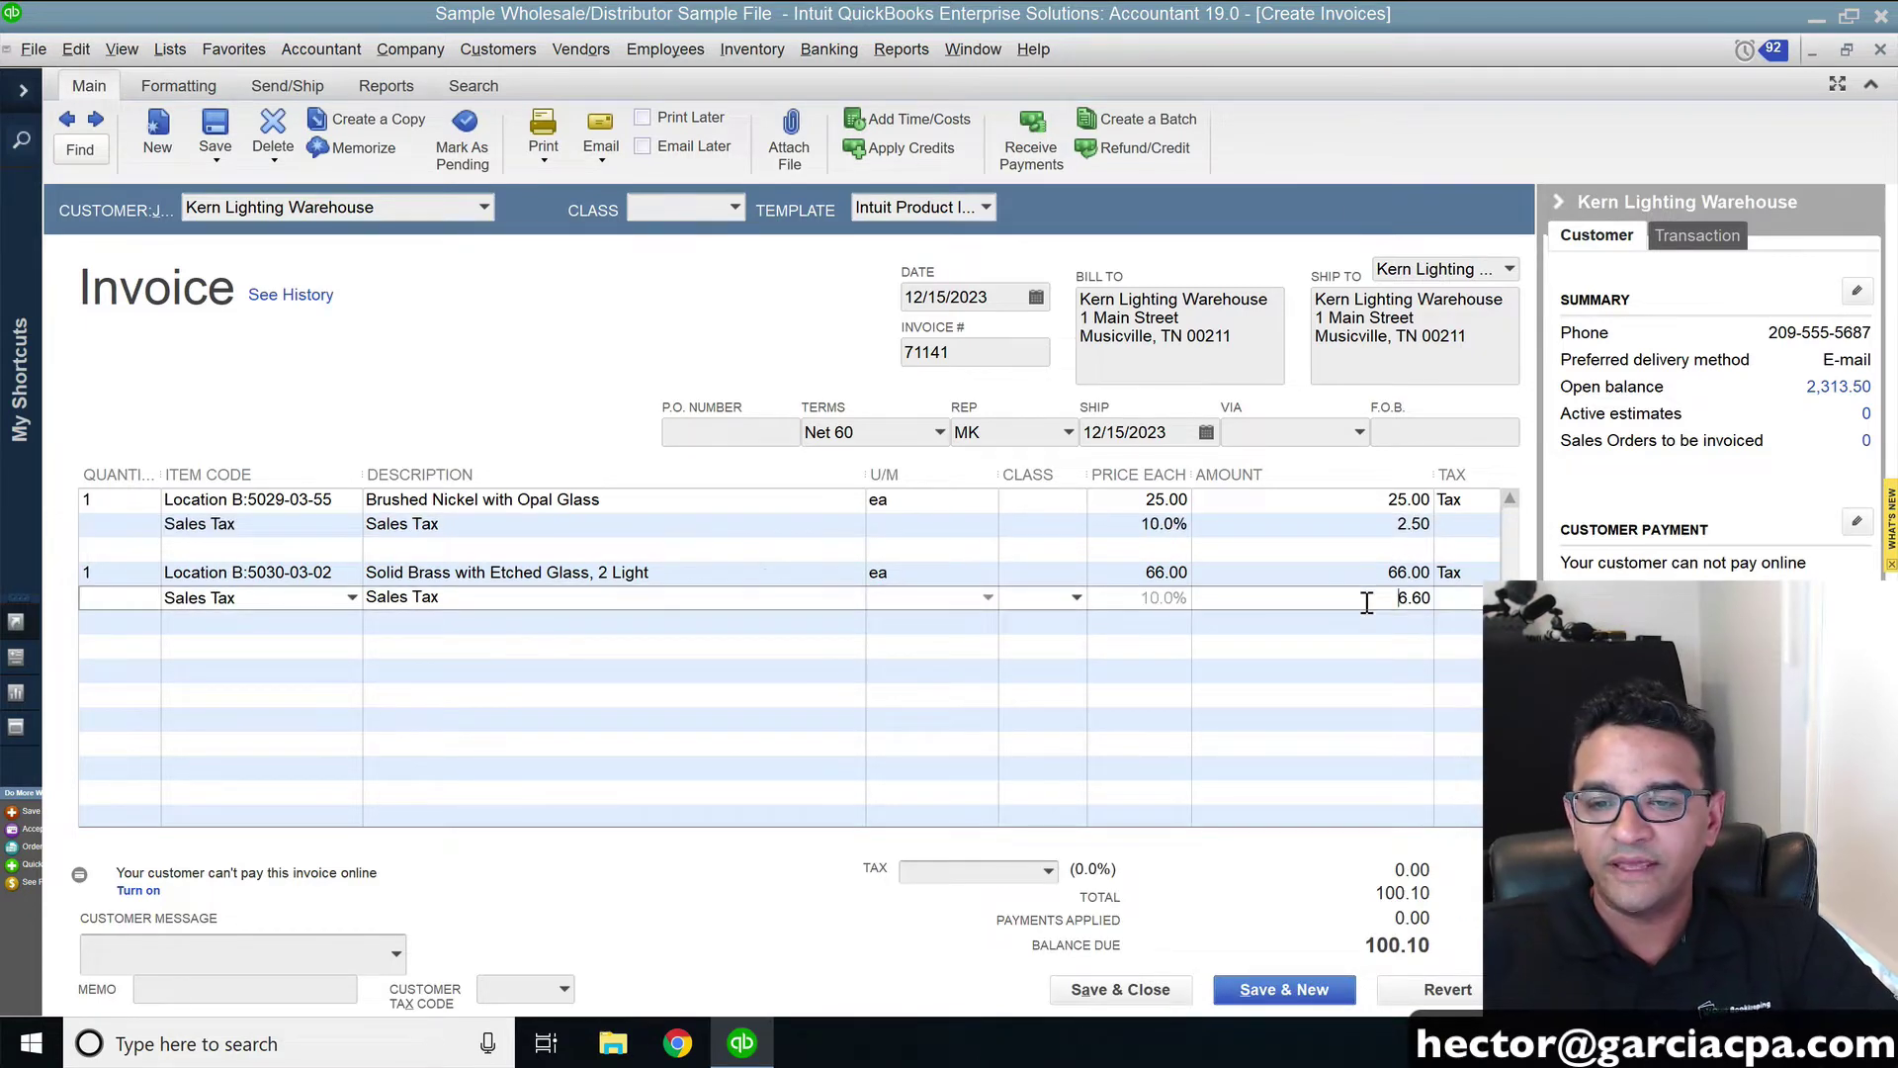
{"action": "left_click", "coordinate": [547, 160]}
{"action": "left_click", "coordinate": [550, 185]}
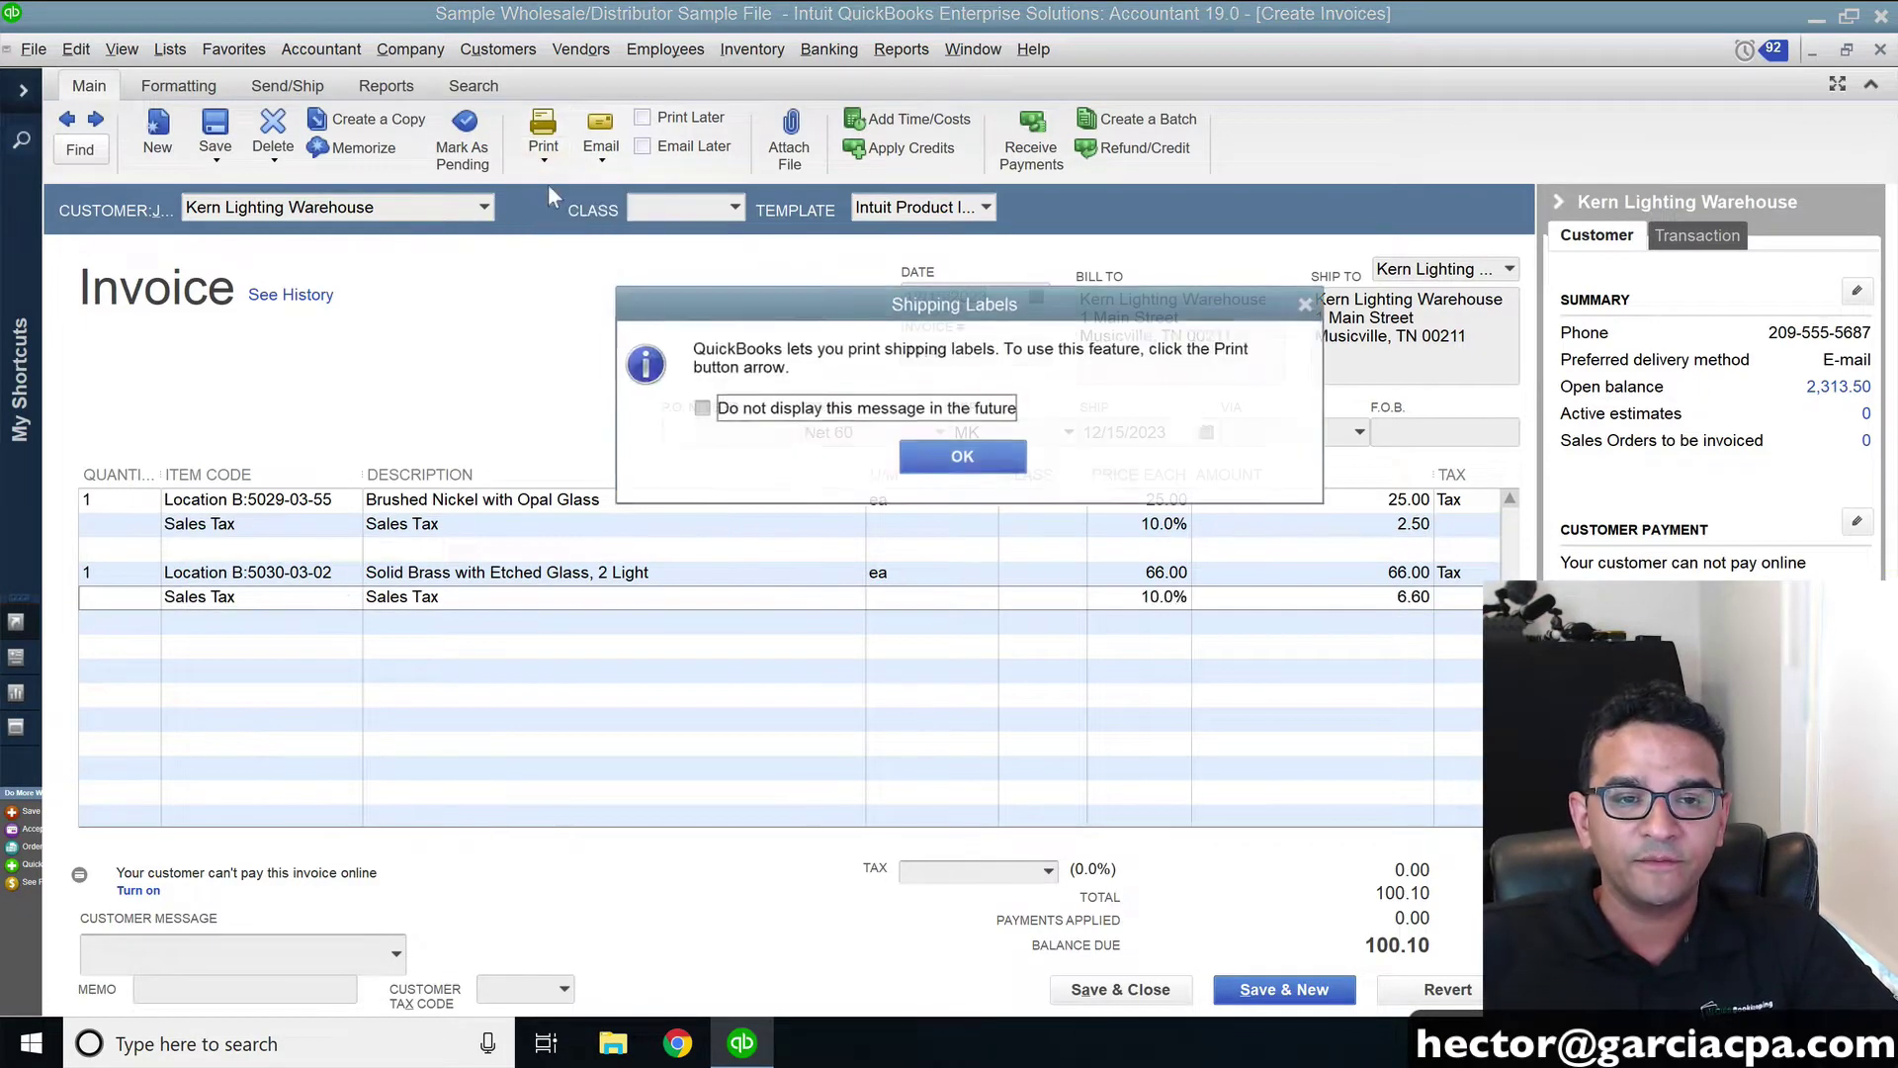
{"action": "left_click", "coordinate": [955, 454]}
{"action": "left_click", "coordinate": [478, 496]}
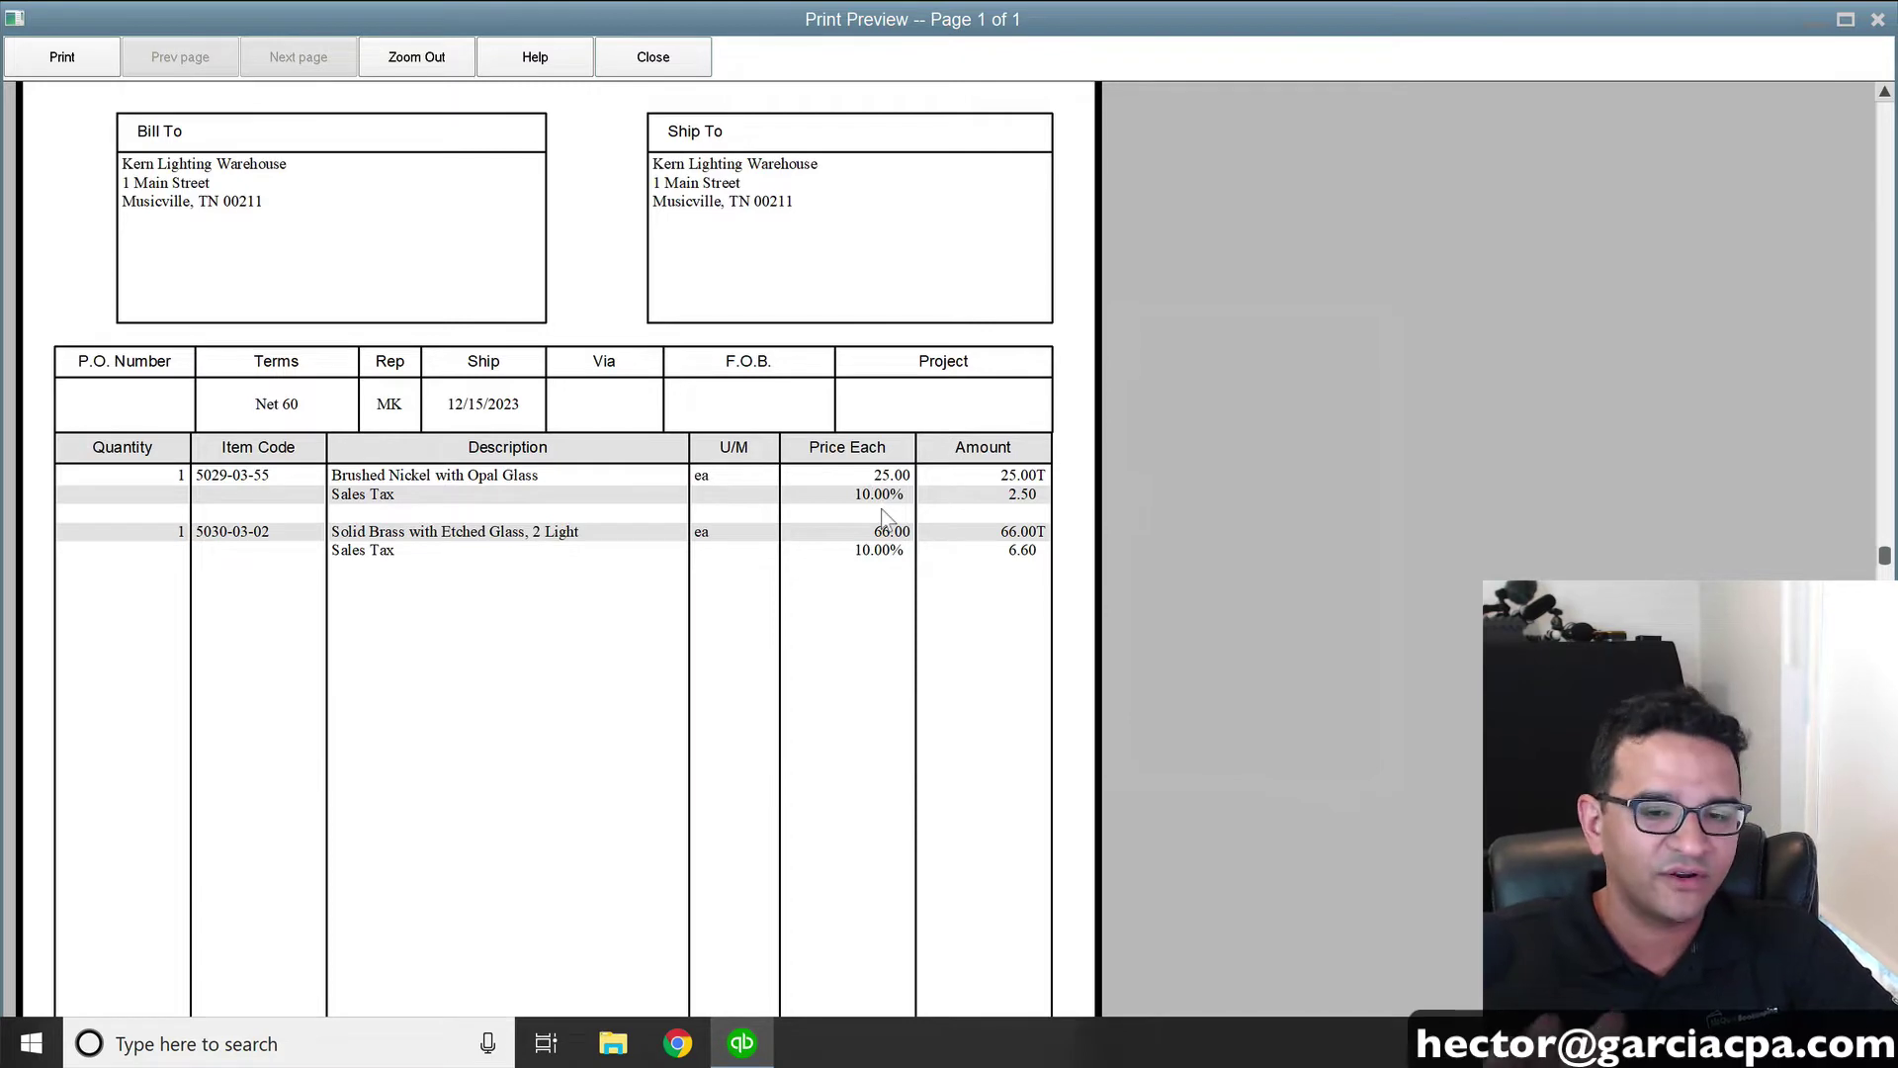
{"action": "left_click", "coordinate": [654, 58]}
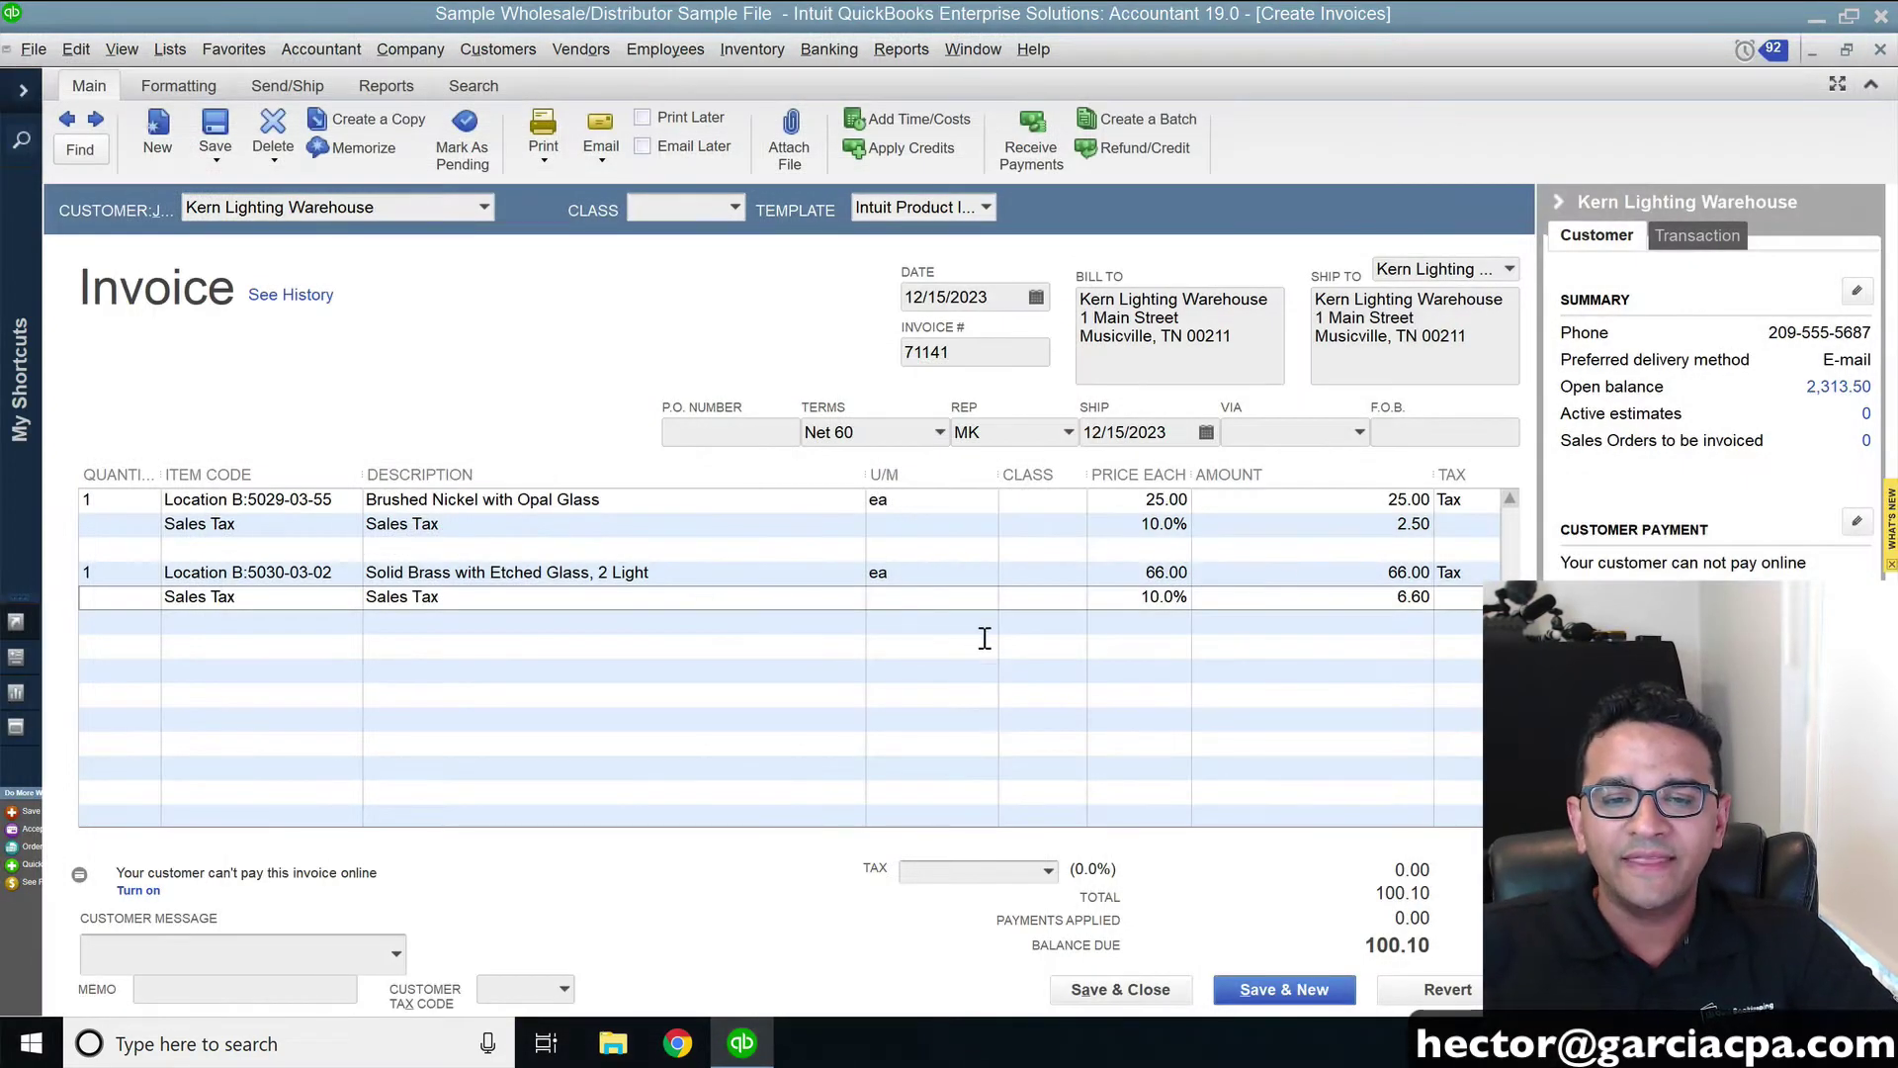
Delete both Sales Tax item lines from the invoice
{"action": "left_click", "coordinate": [989, 641]}
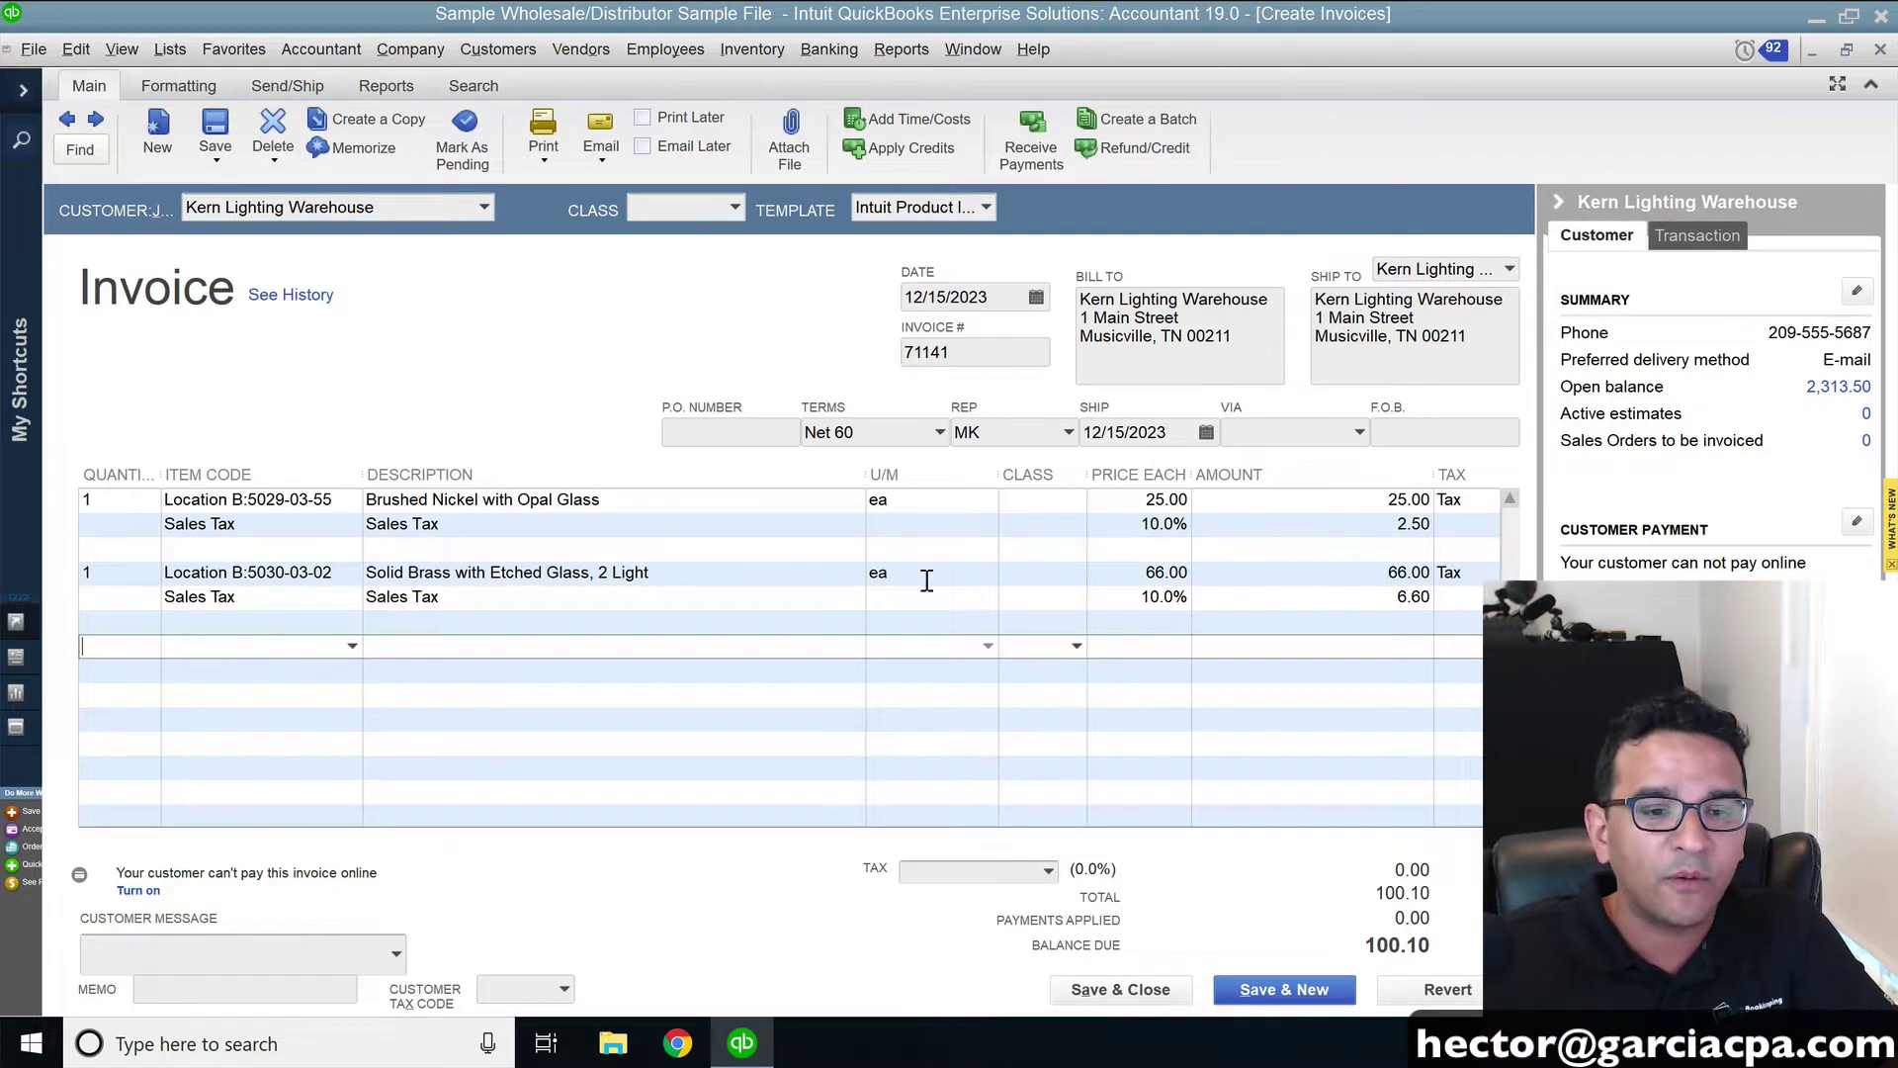
{"action": "left_click", "coordinate": [267, 527]}
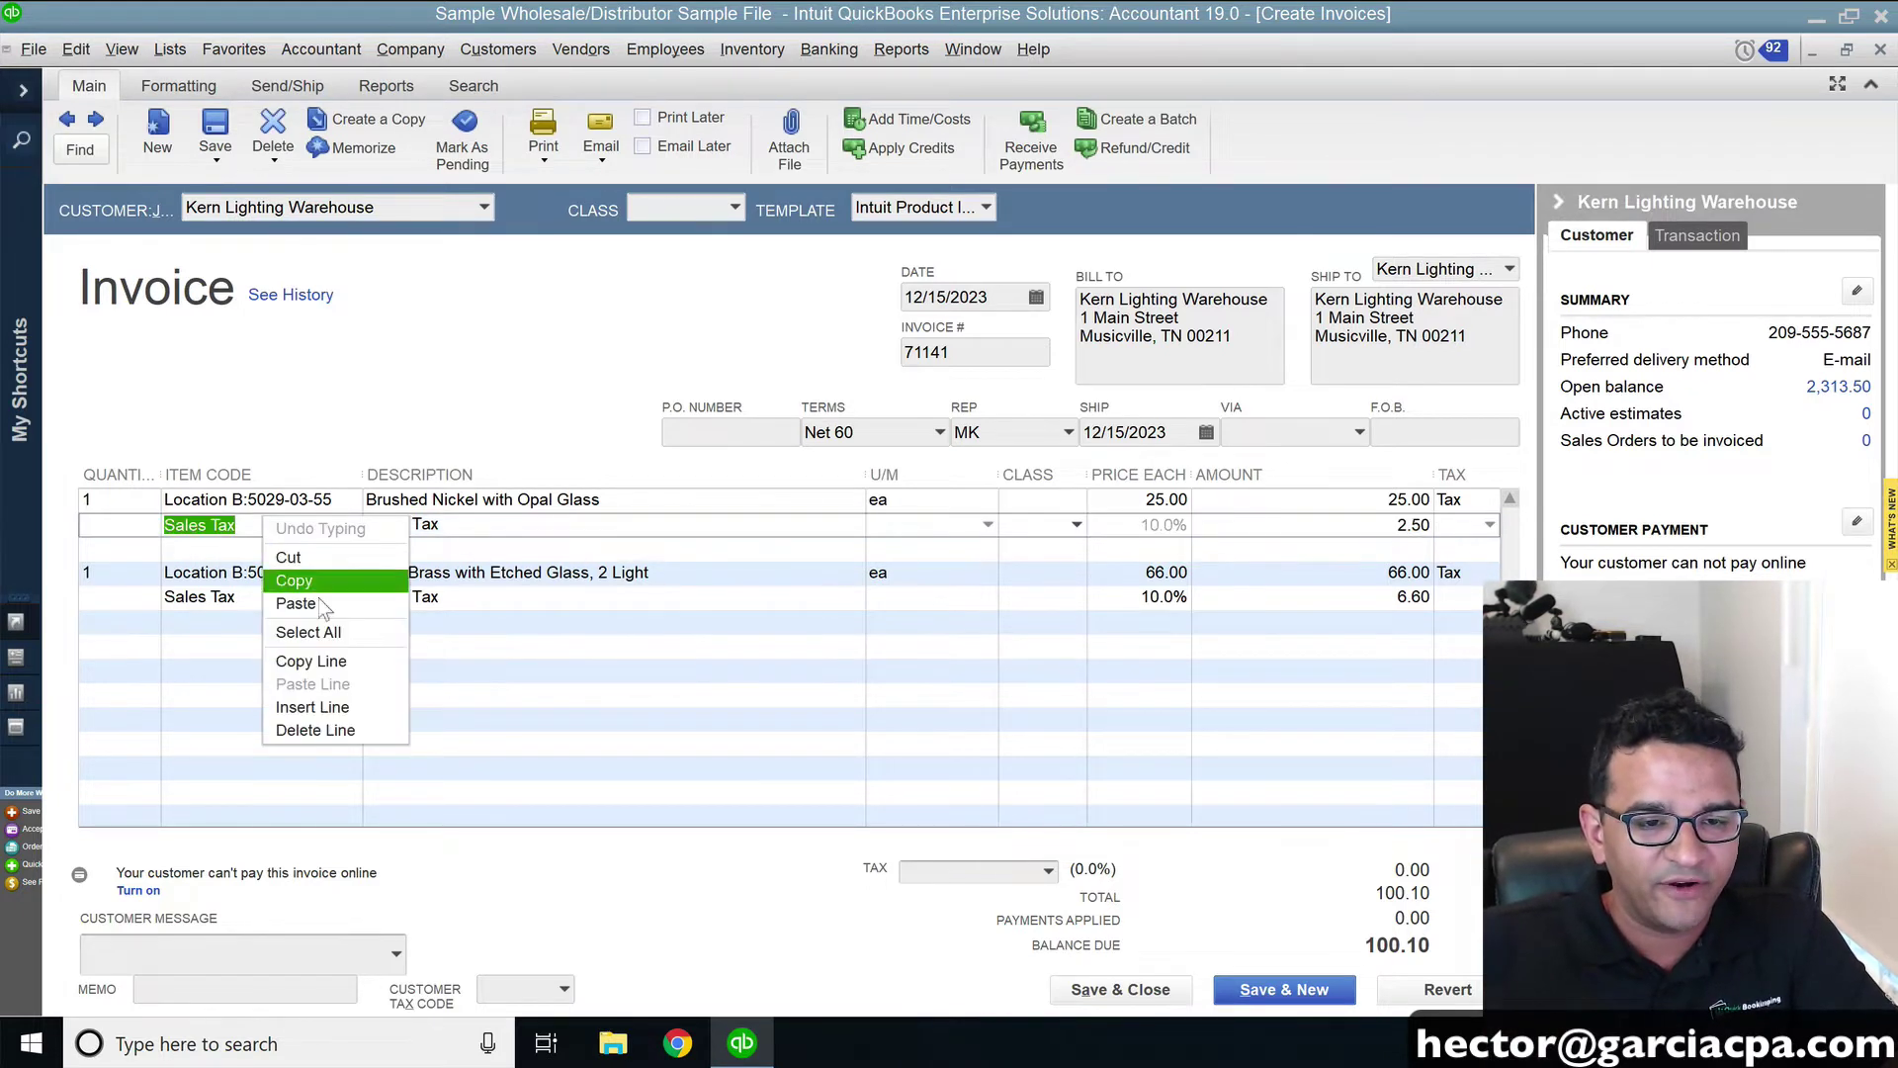
{"action": "left_click", "coordinate": [315, 729]}
{"action": "right_click", "coordinate": [247, 572]}
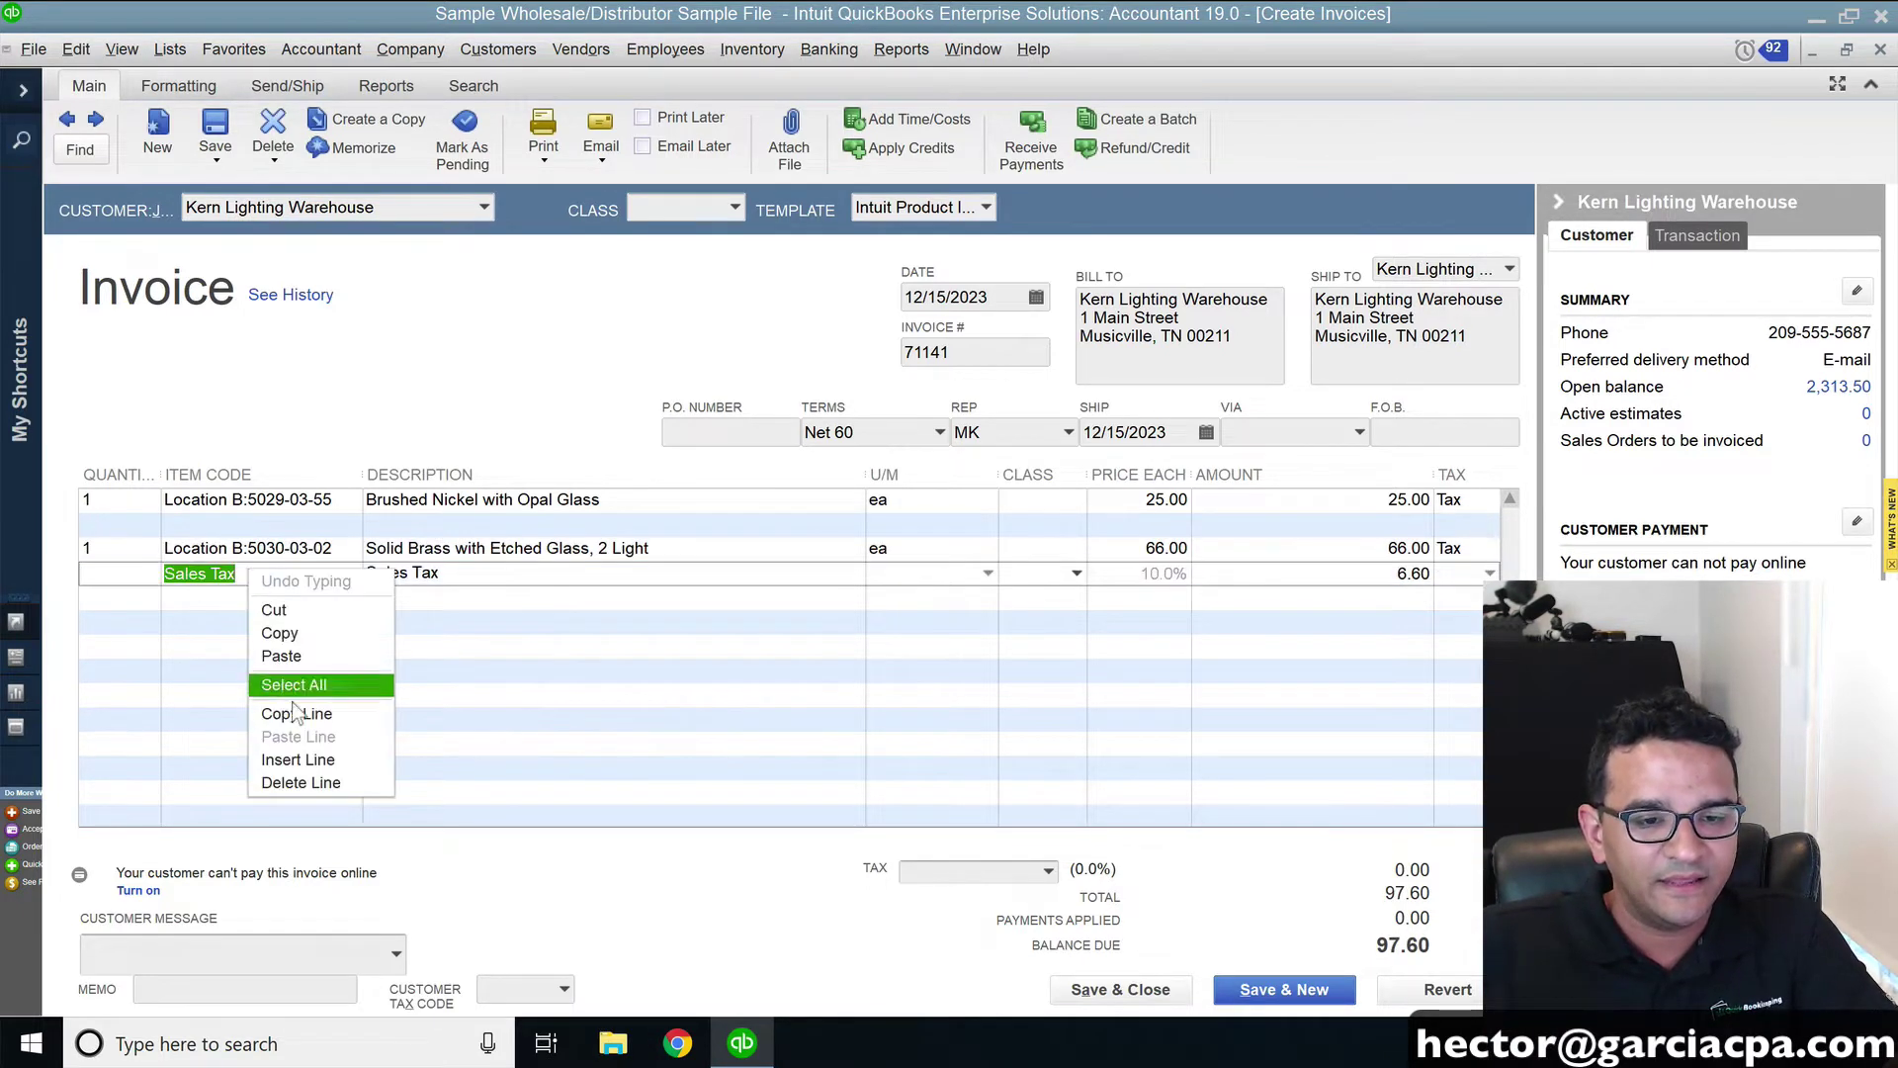
{"action": "left_click", "coordinate": [311, 782]}
Apply Sales Tax 10% to the whole invoice for 9.10 tax, then bring up printing options
{"action": "left_click", "coordinate": [1048, 872]}
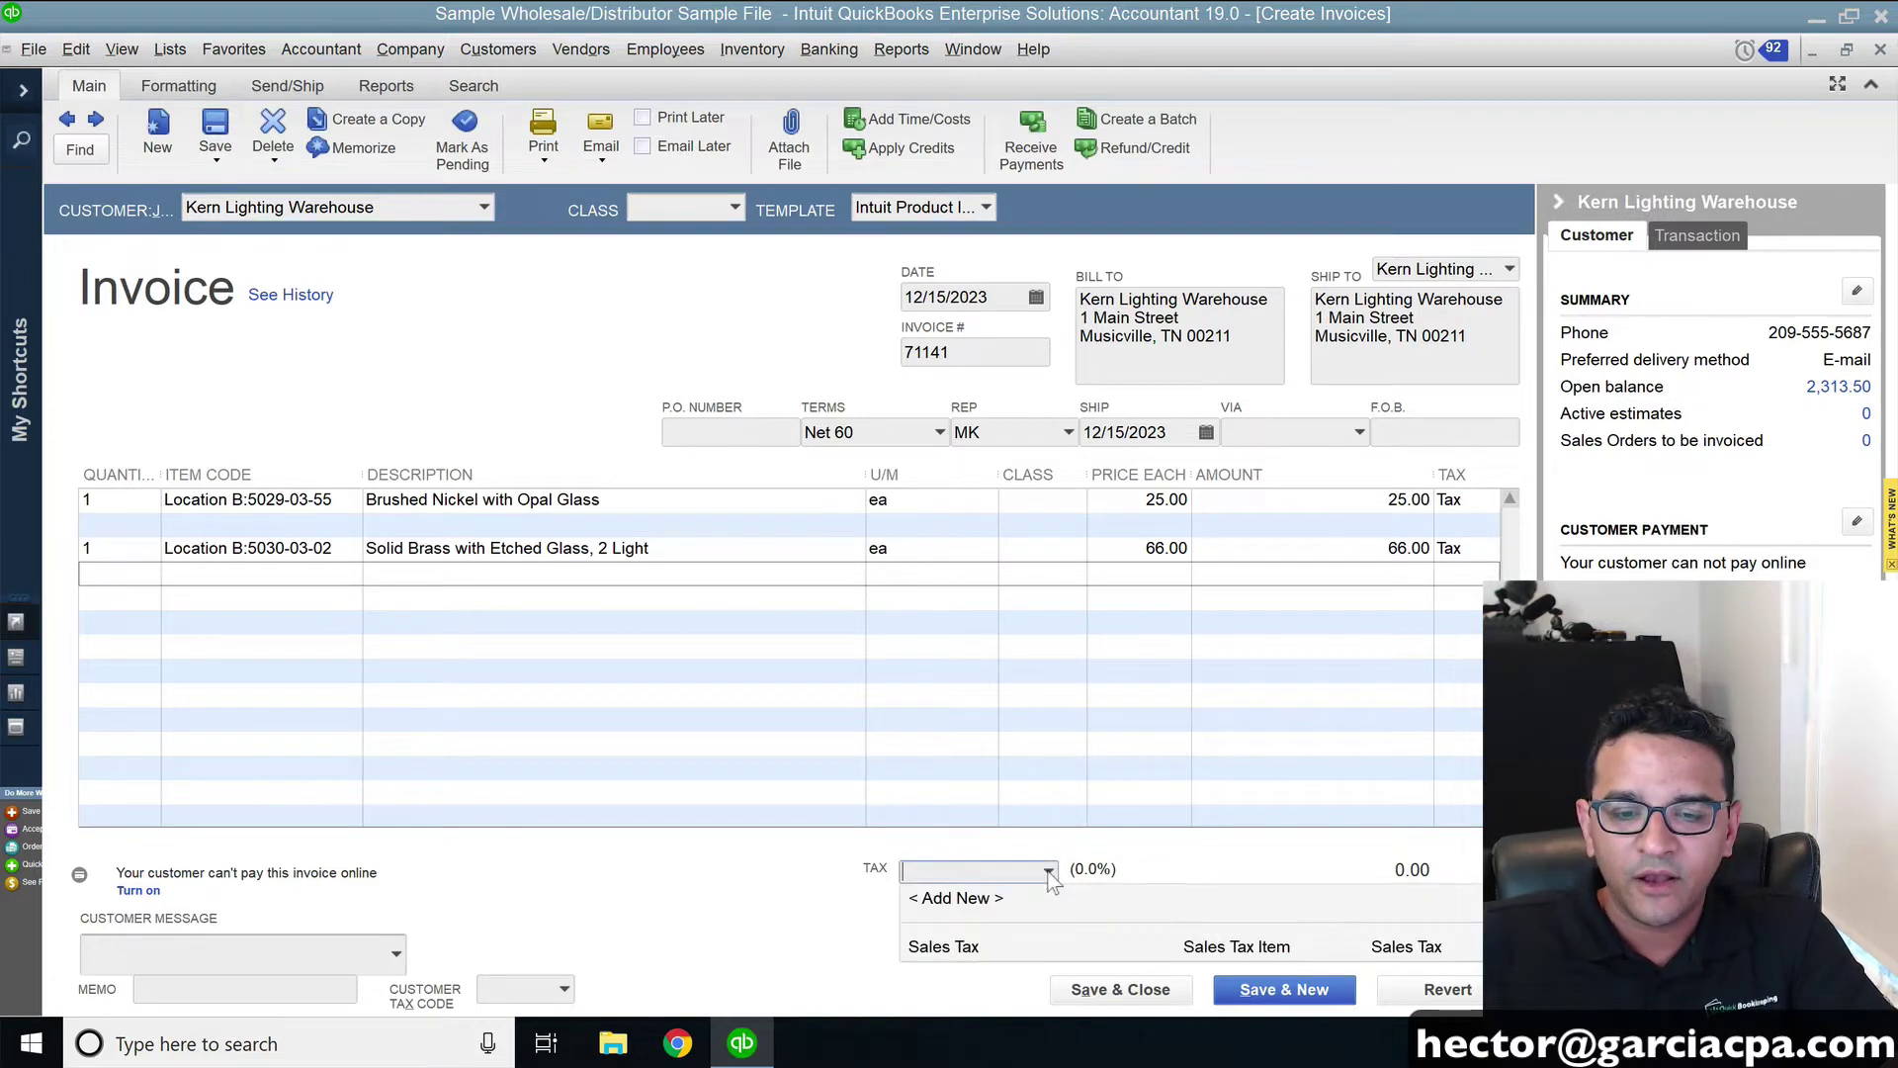
{"action": "left_click", "coordinate": [964, 949]}
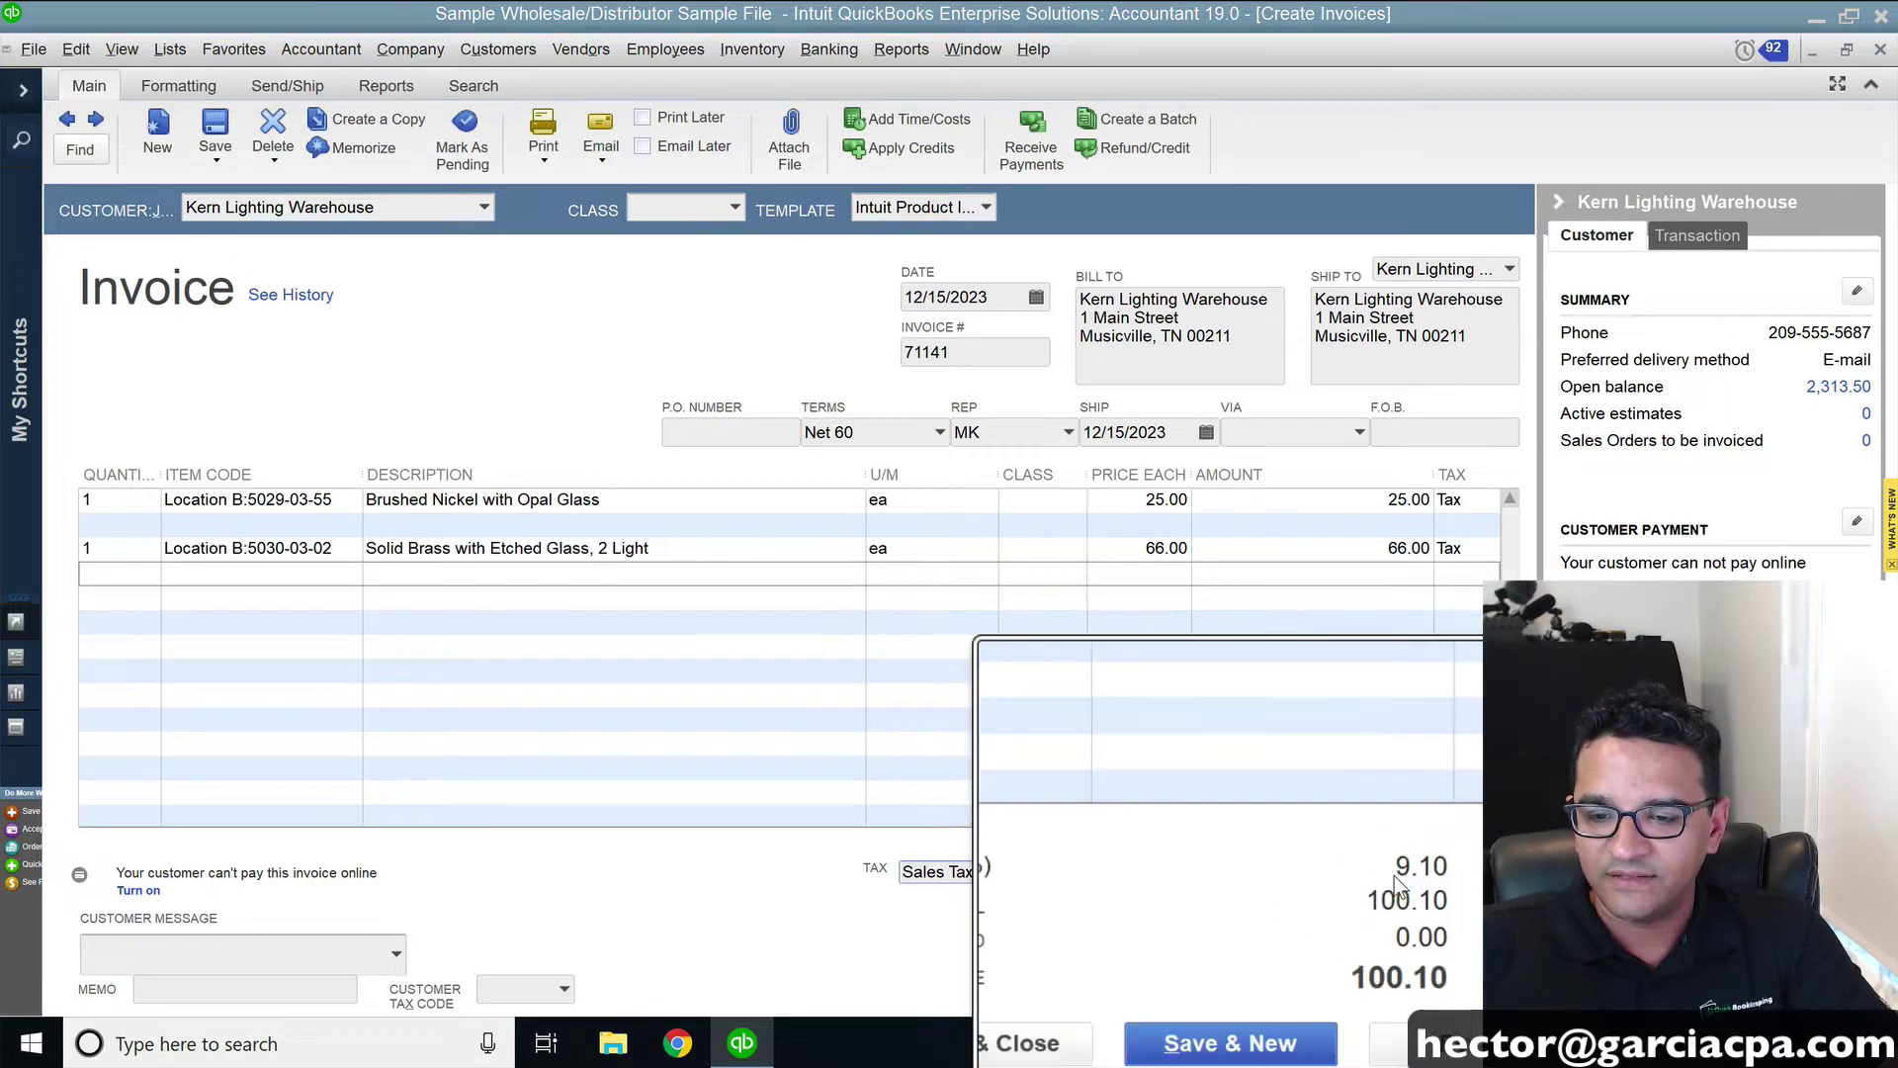
{"action": "left_click", "coordinate": [547, 158]}
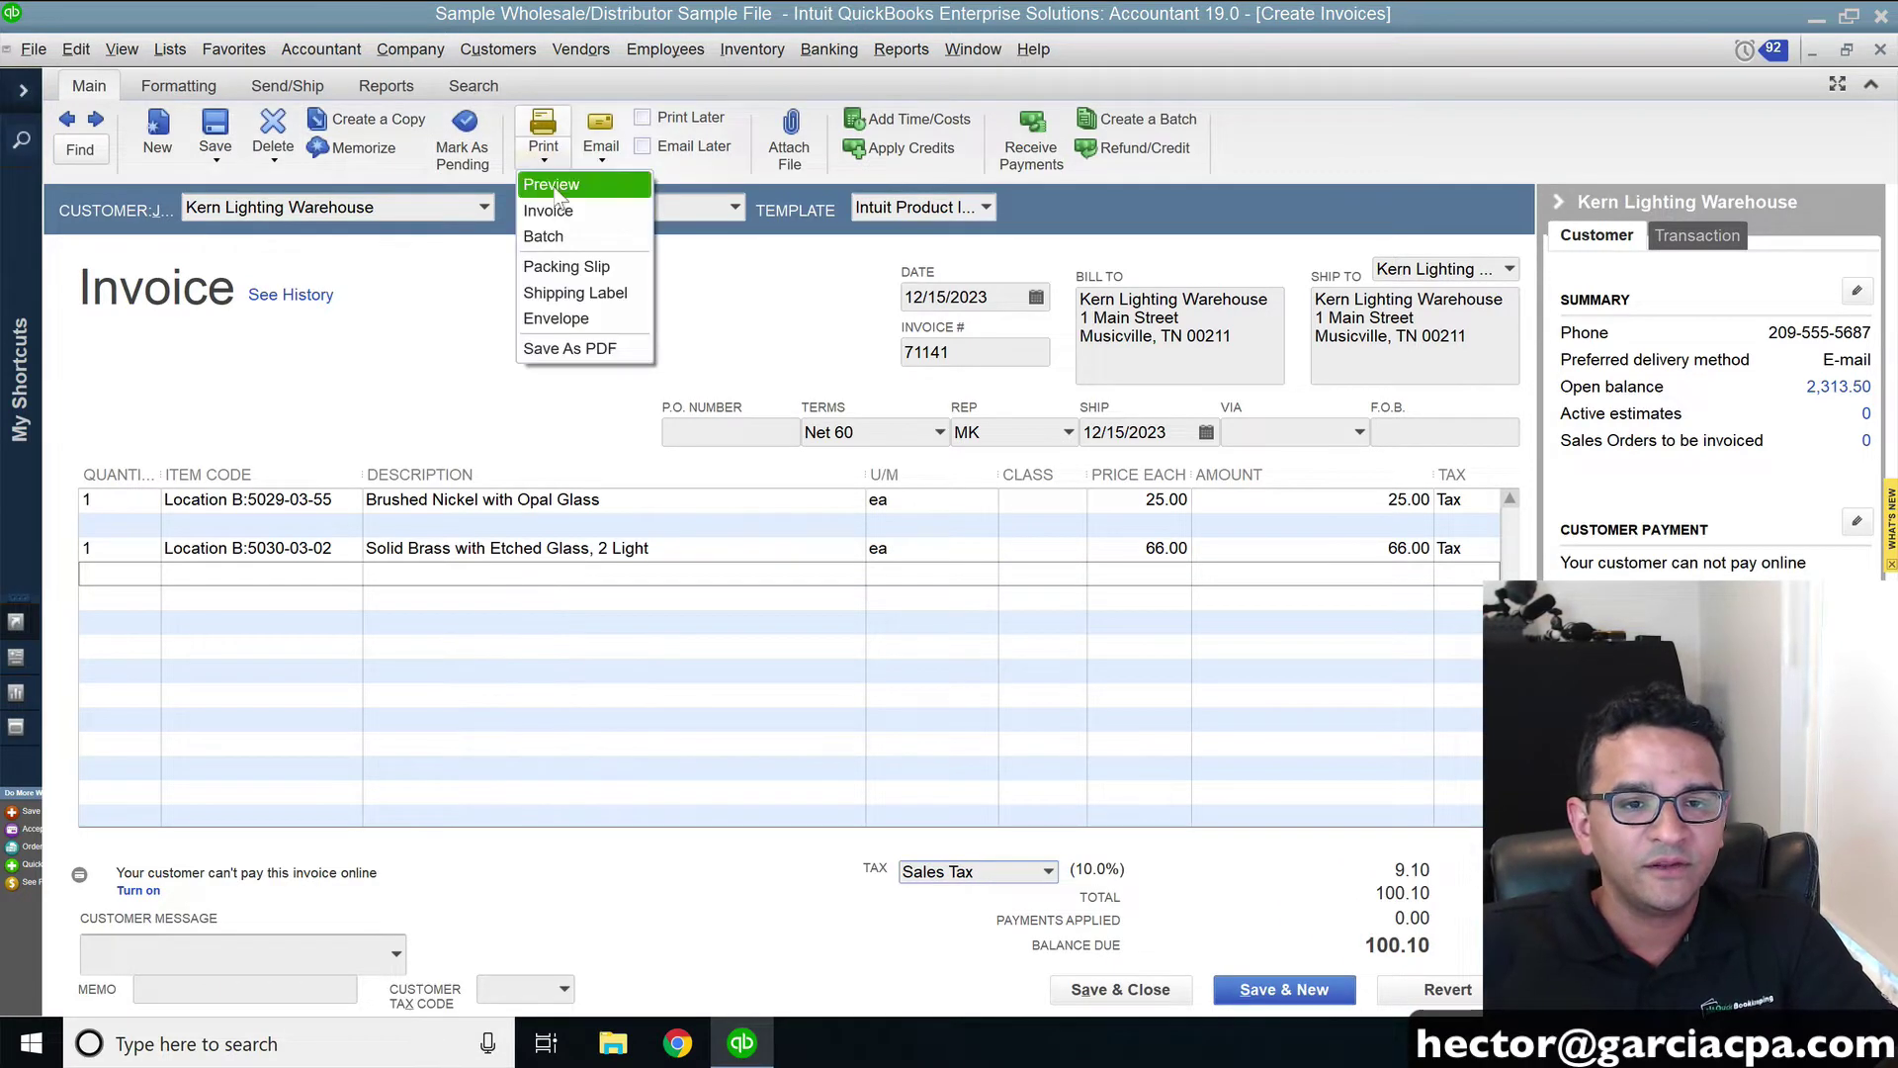
{"action": "left_click", "coordinate": [550, 288]}
{"action": "left_click", "coordinate": [963, 453]}
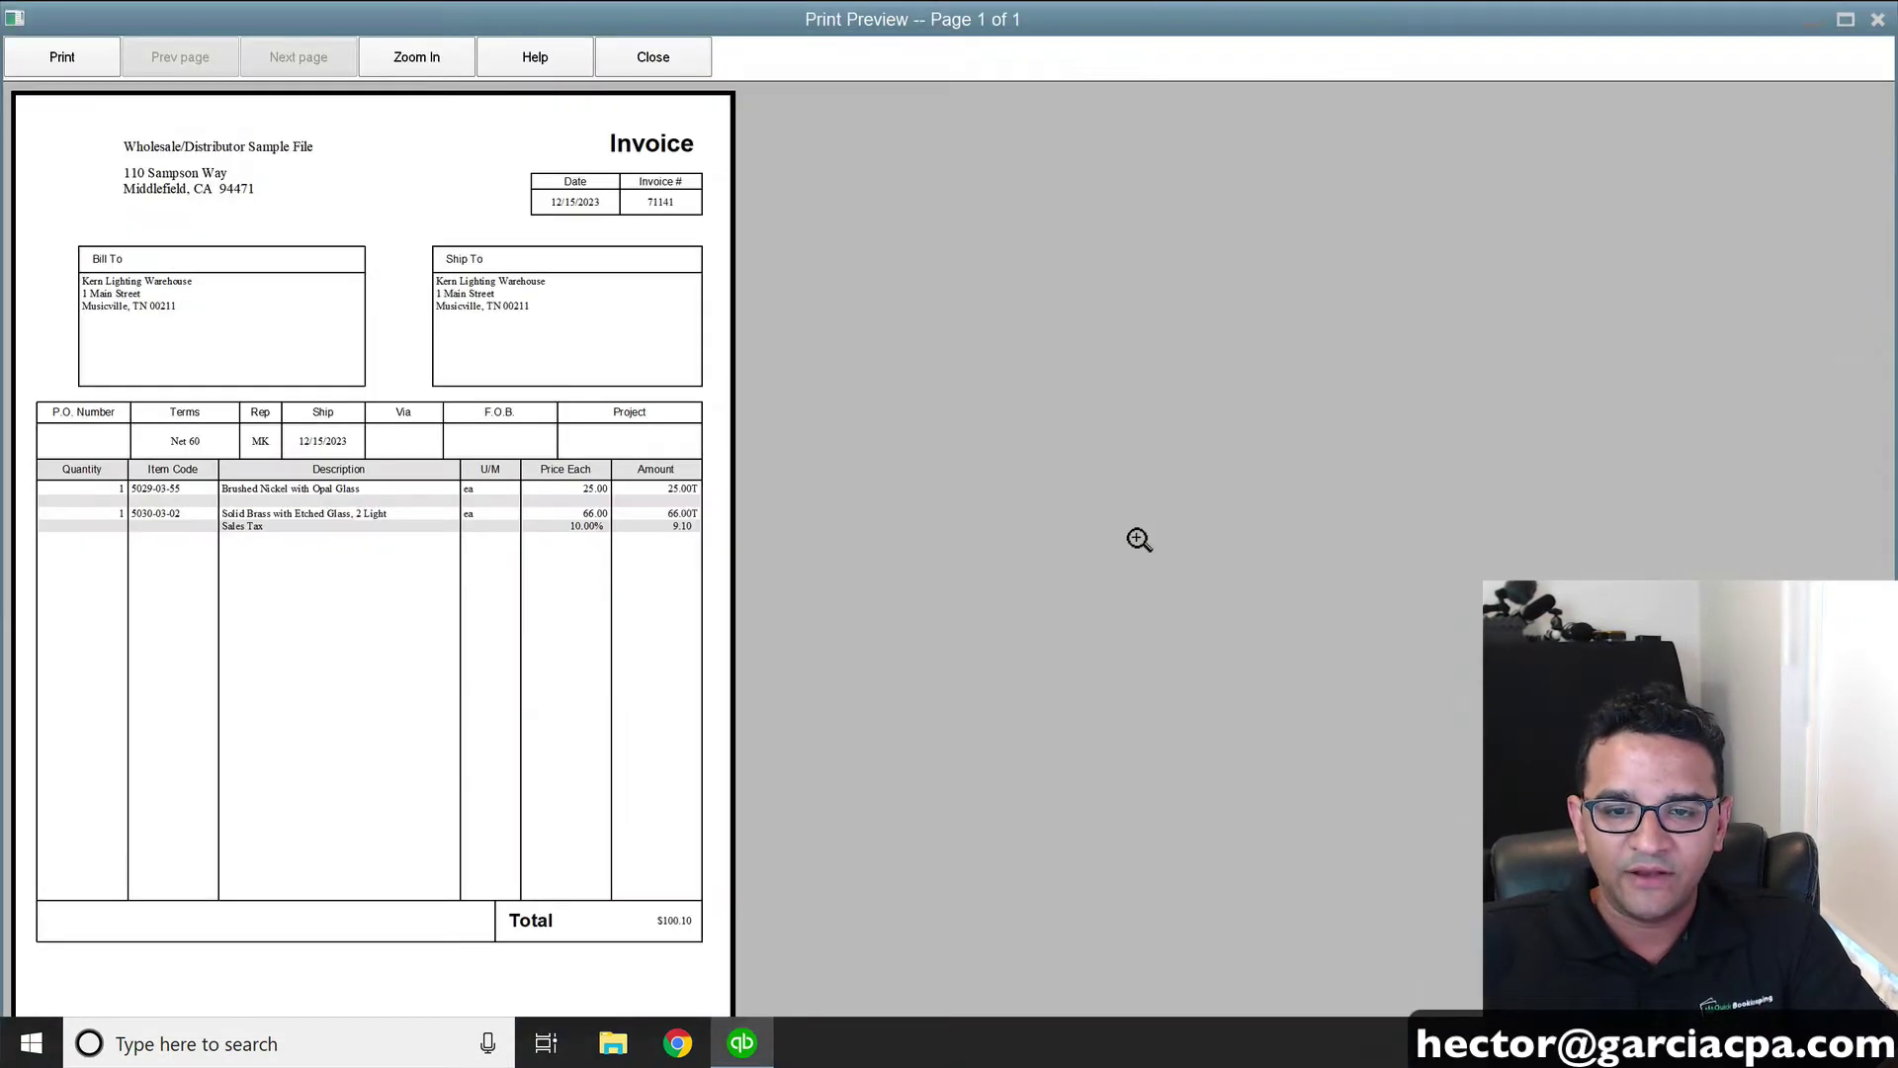
{"action": "left_click", "coordinate": [552, 506]}
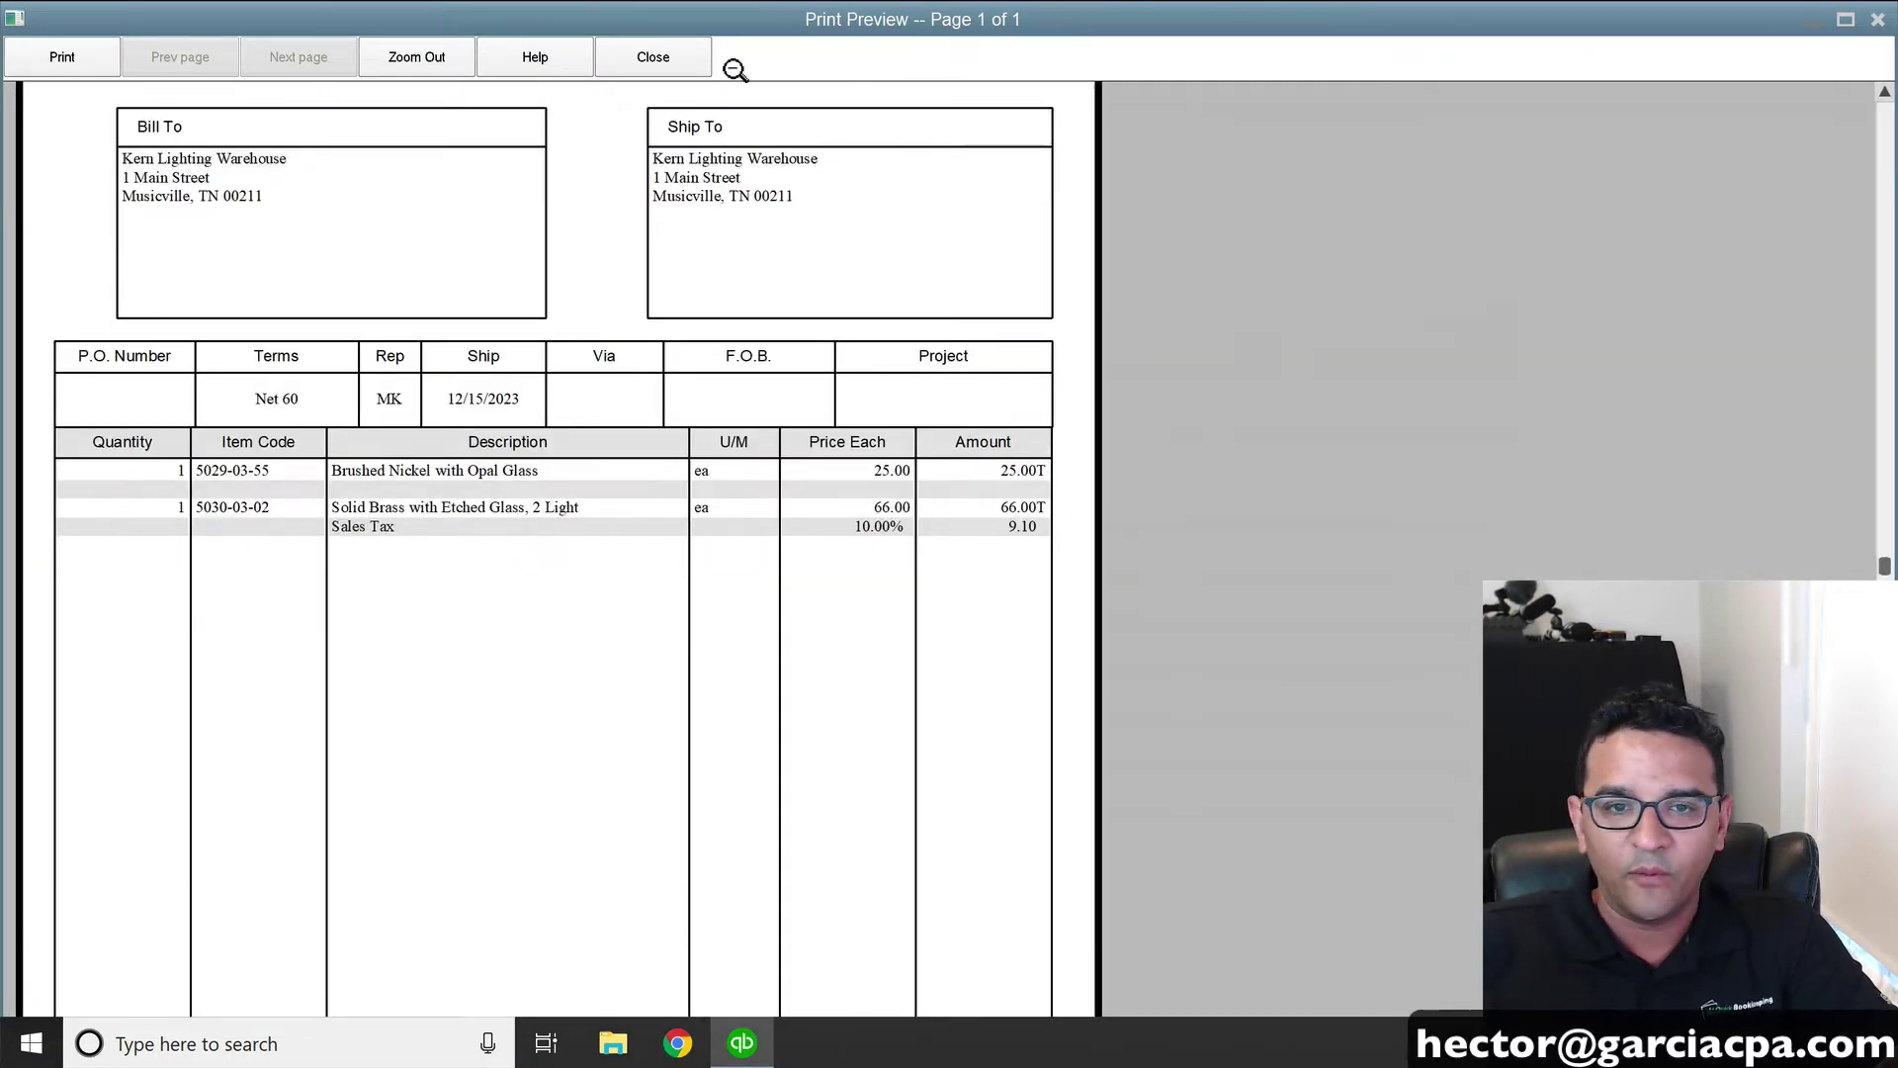
{"action": "left_click", "coordinate": [654, 57]}
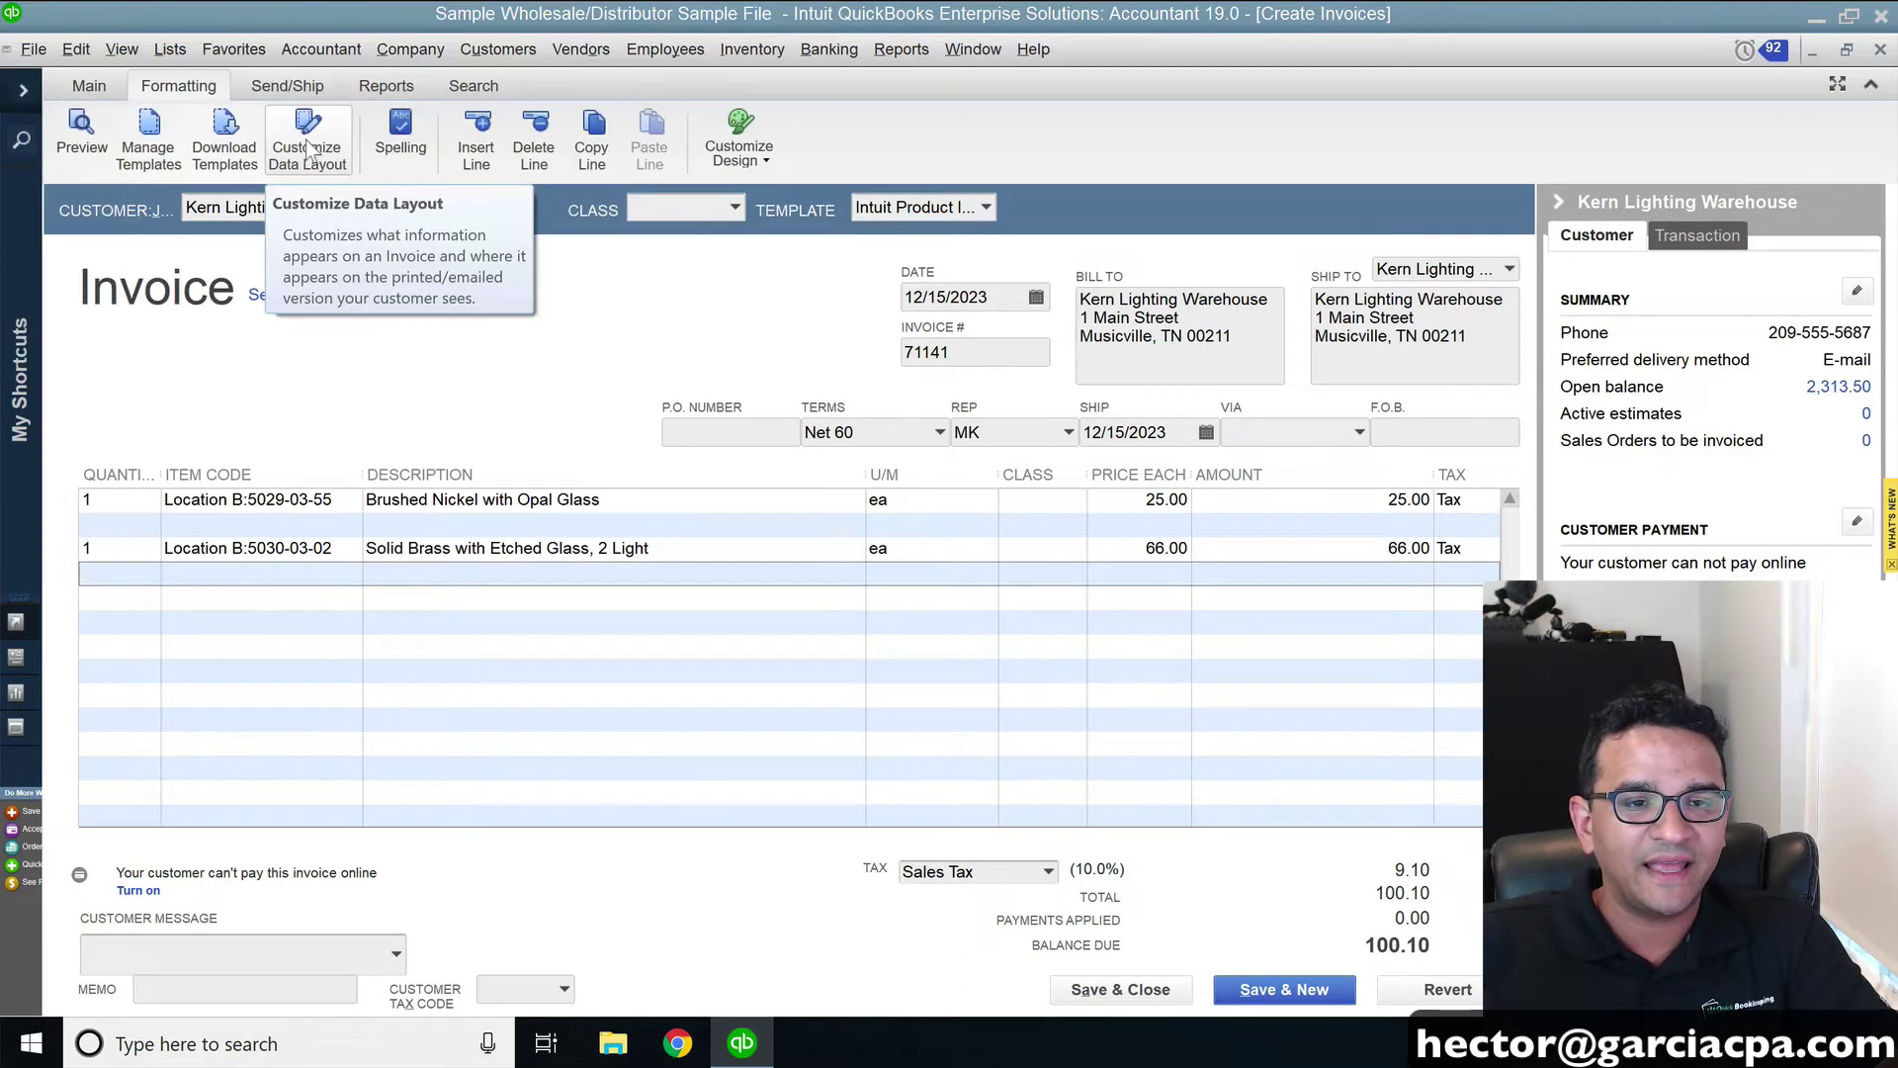
On a copy of the Intuit Product Invoice template, print the footer Sales Tax line and enter Layout Designer
{"action": "left_click", "coordinate": [307, 149]}
{"action": "left_click", "coordinate": [902, 584]}
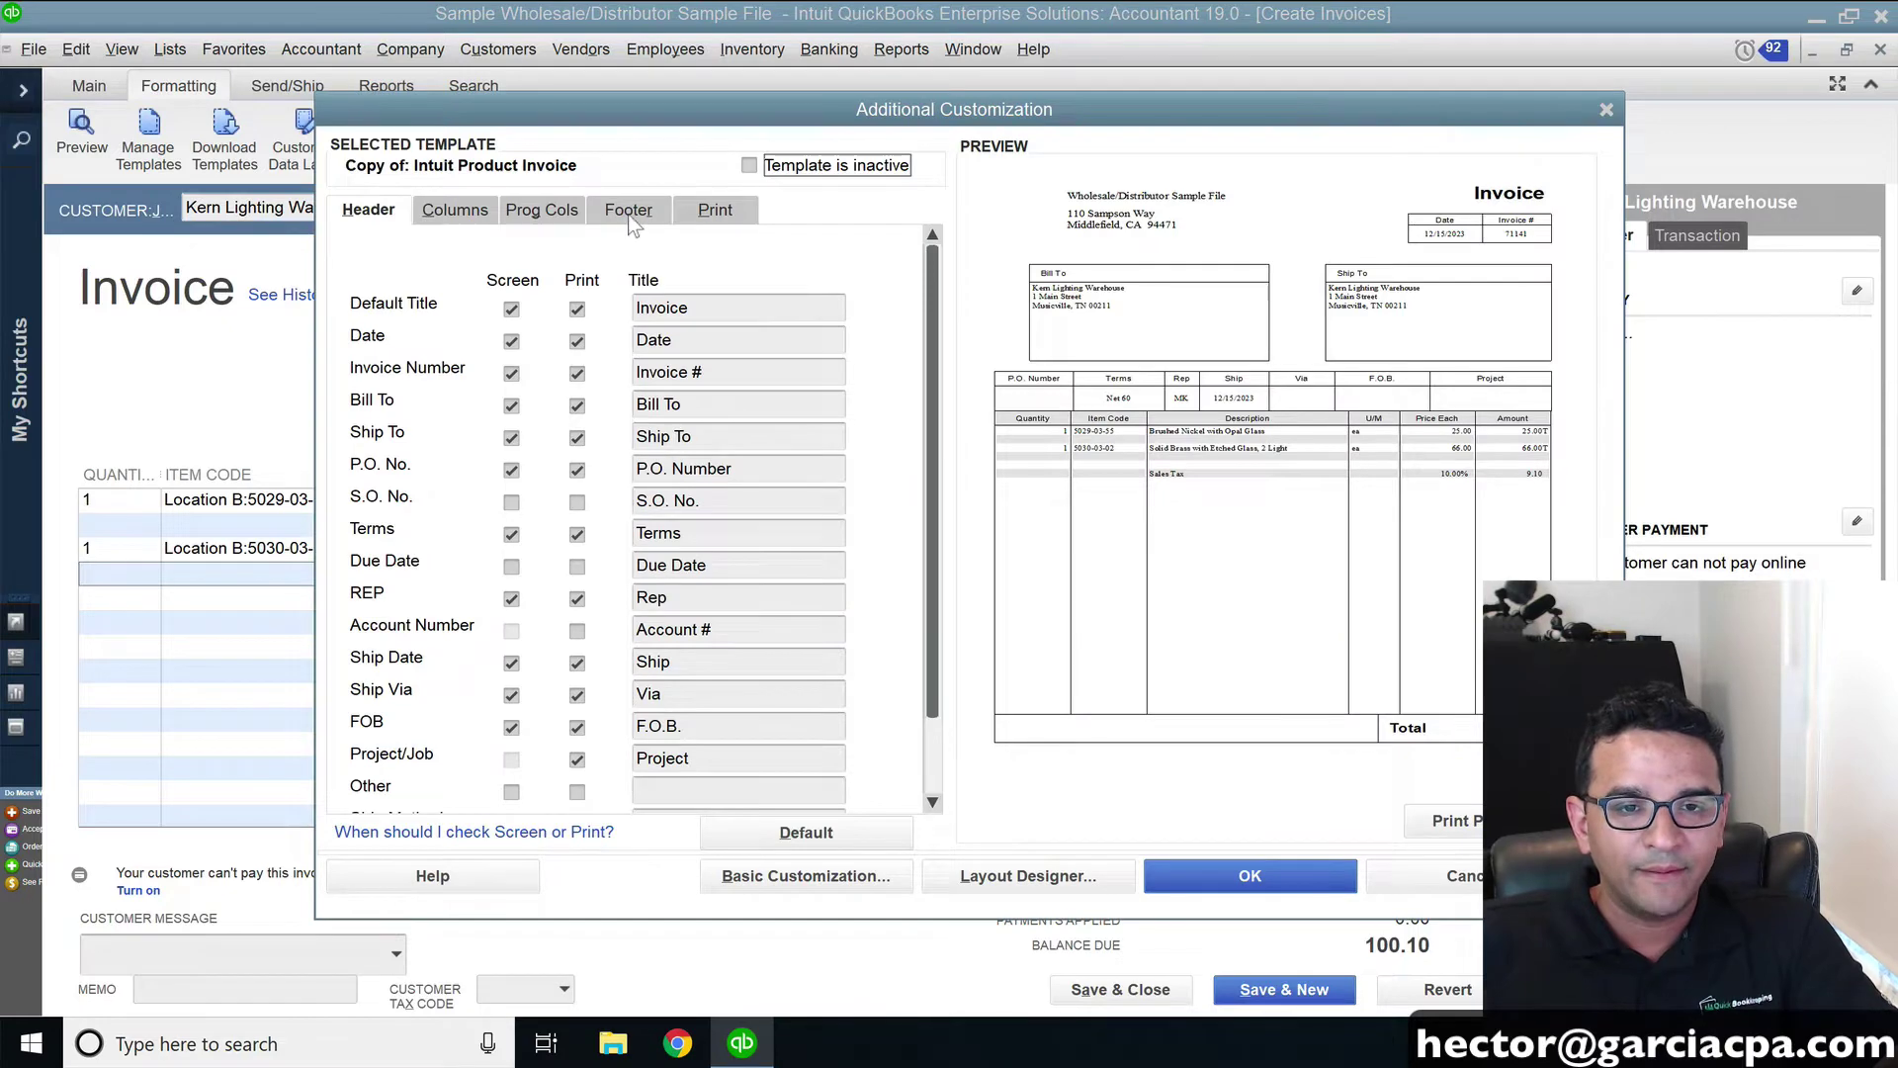
{"action": "left_click", "coordinate": [631, 217]}
{"action": "left_click", "coordinate": [600, 379]}
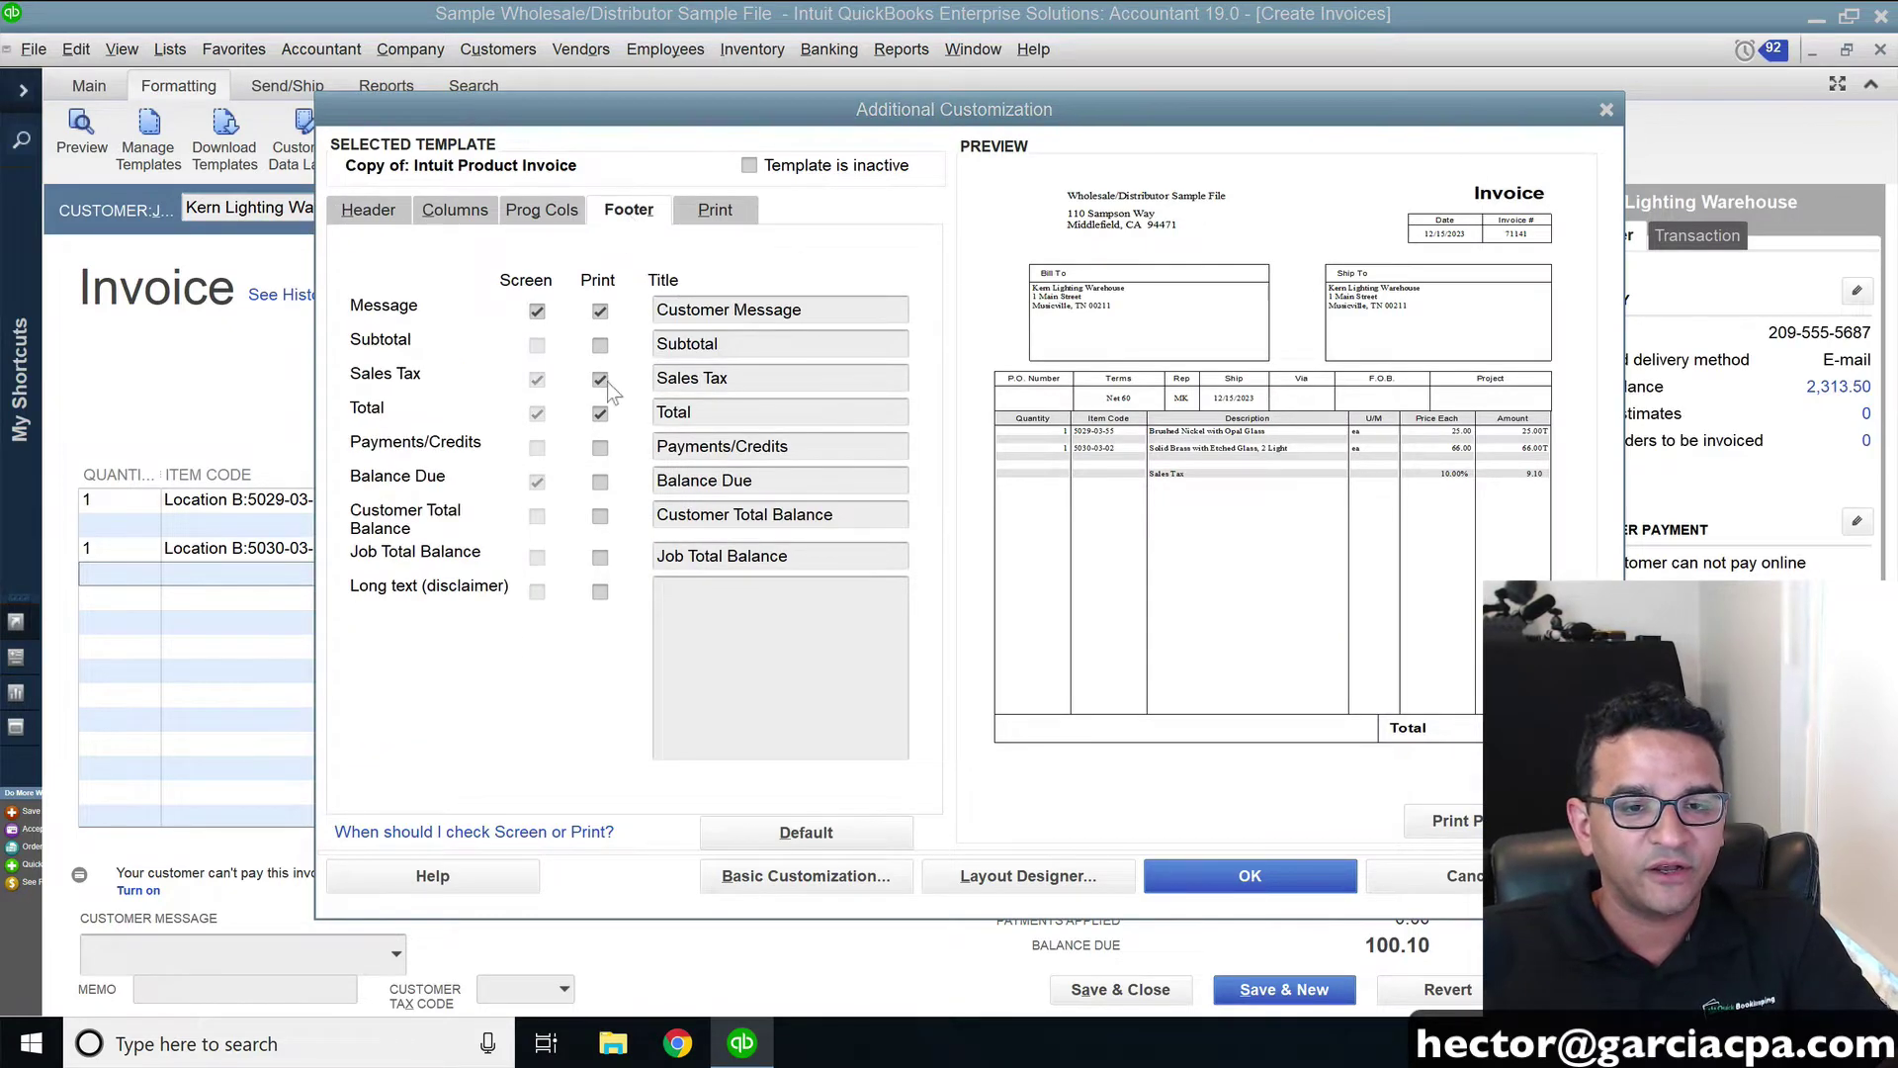
{"action": "key", "text": "Return"}
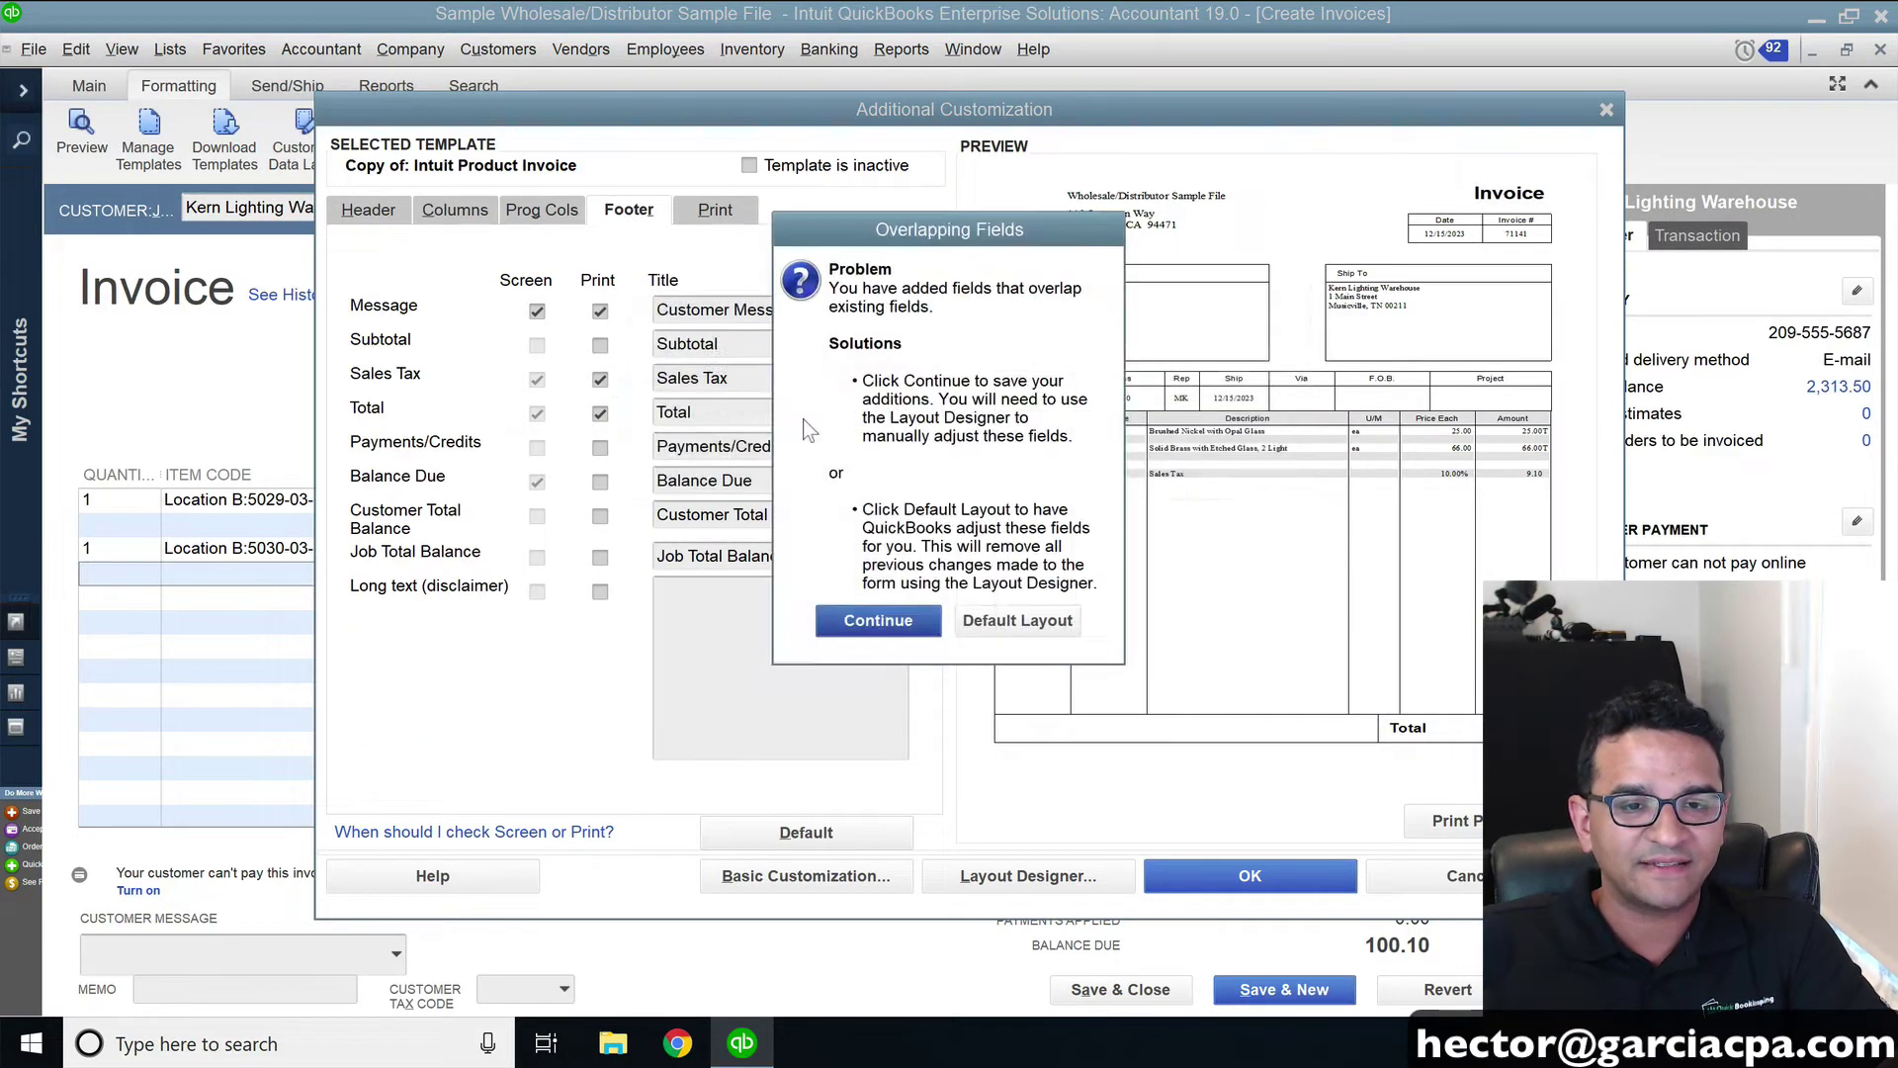
{"action": "left_click", "coordinate": [878, 621]}
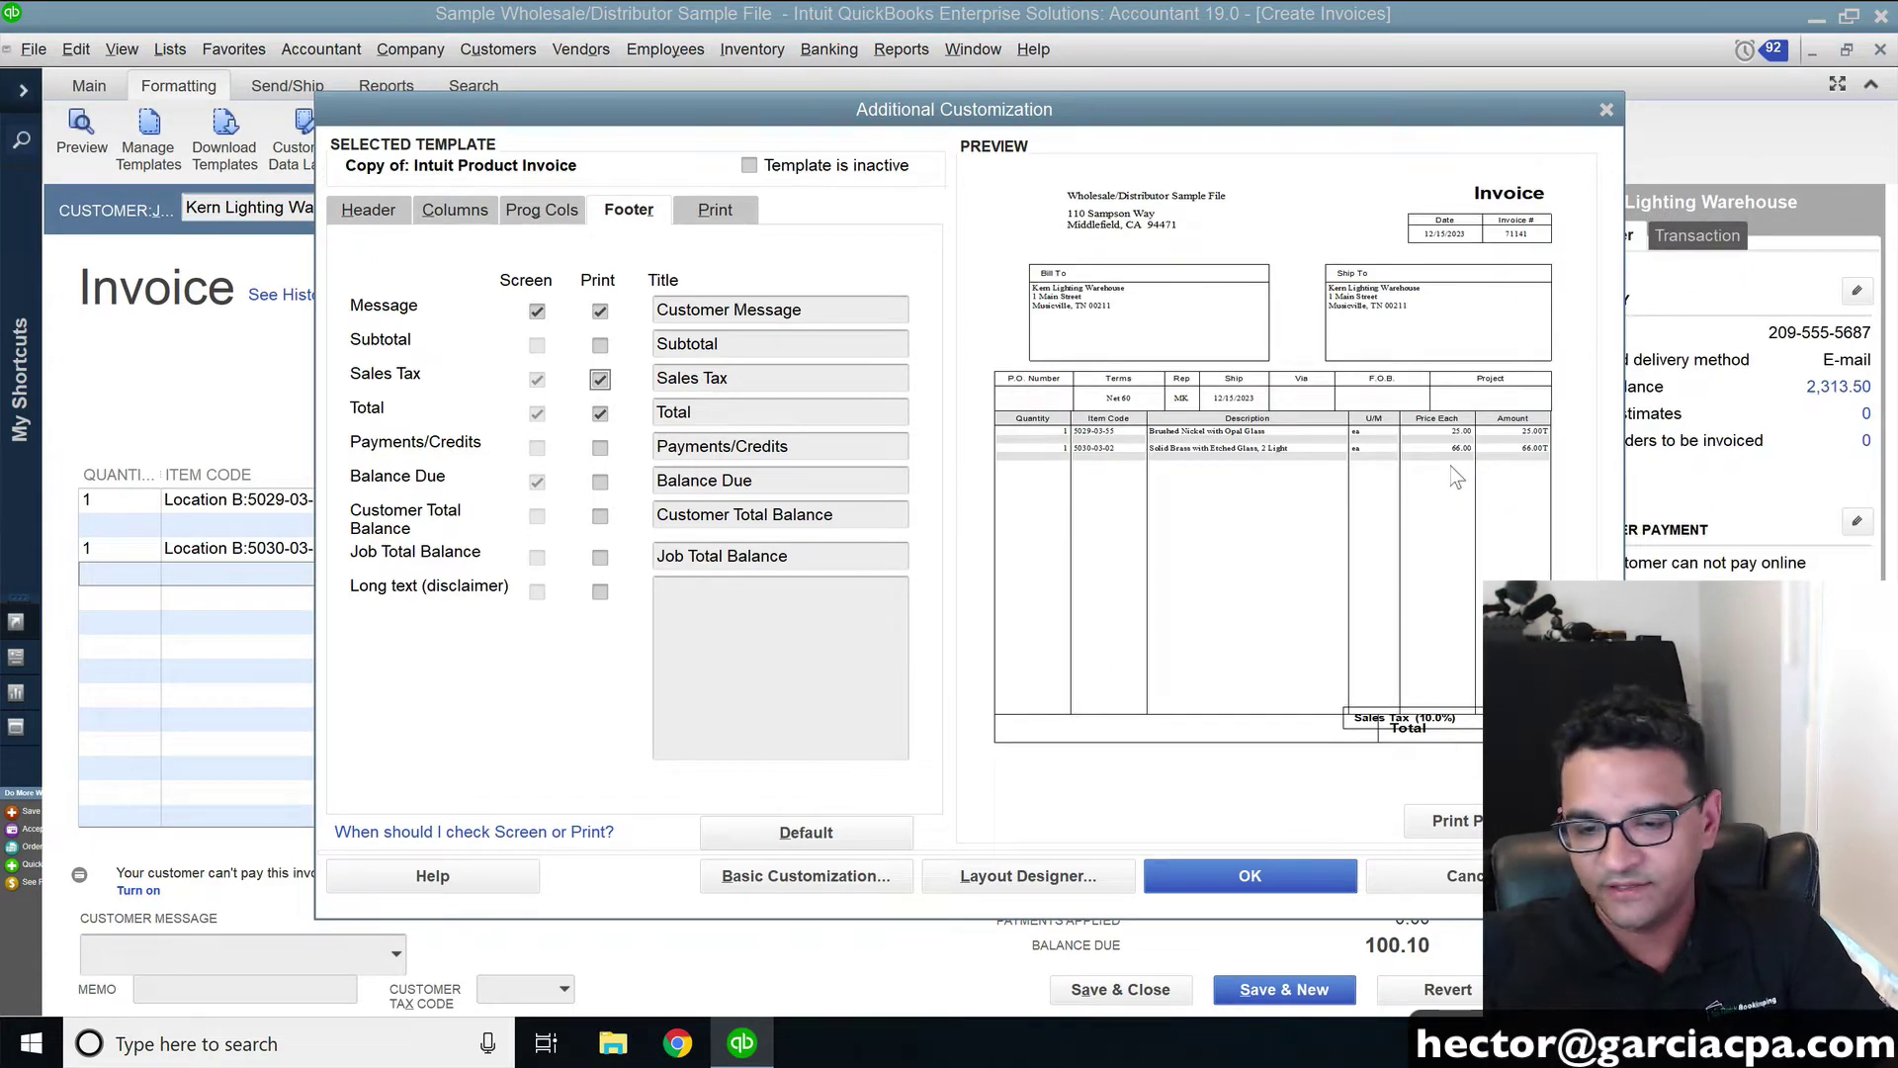
{"action": "left_click", "coordinate": [1061, 880]}
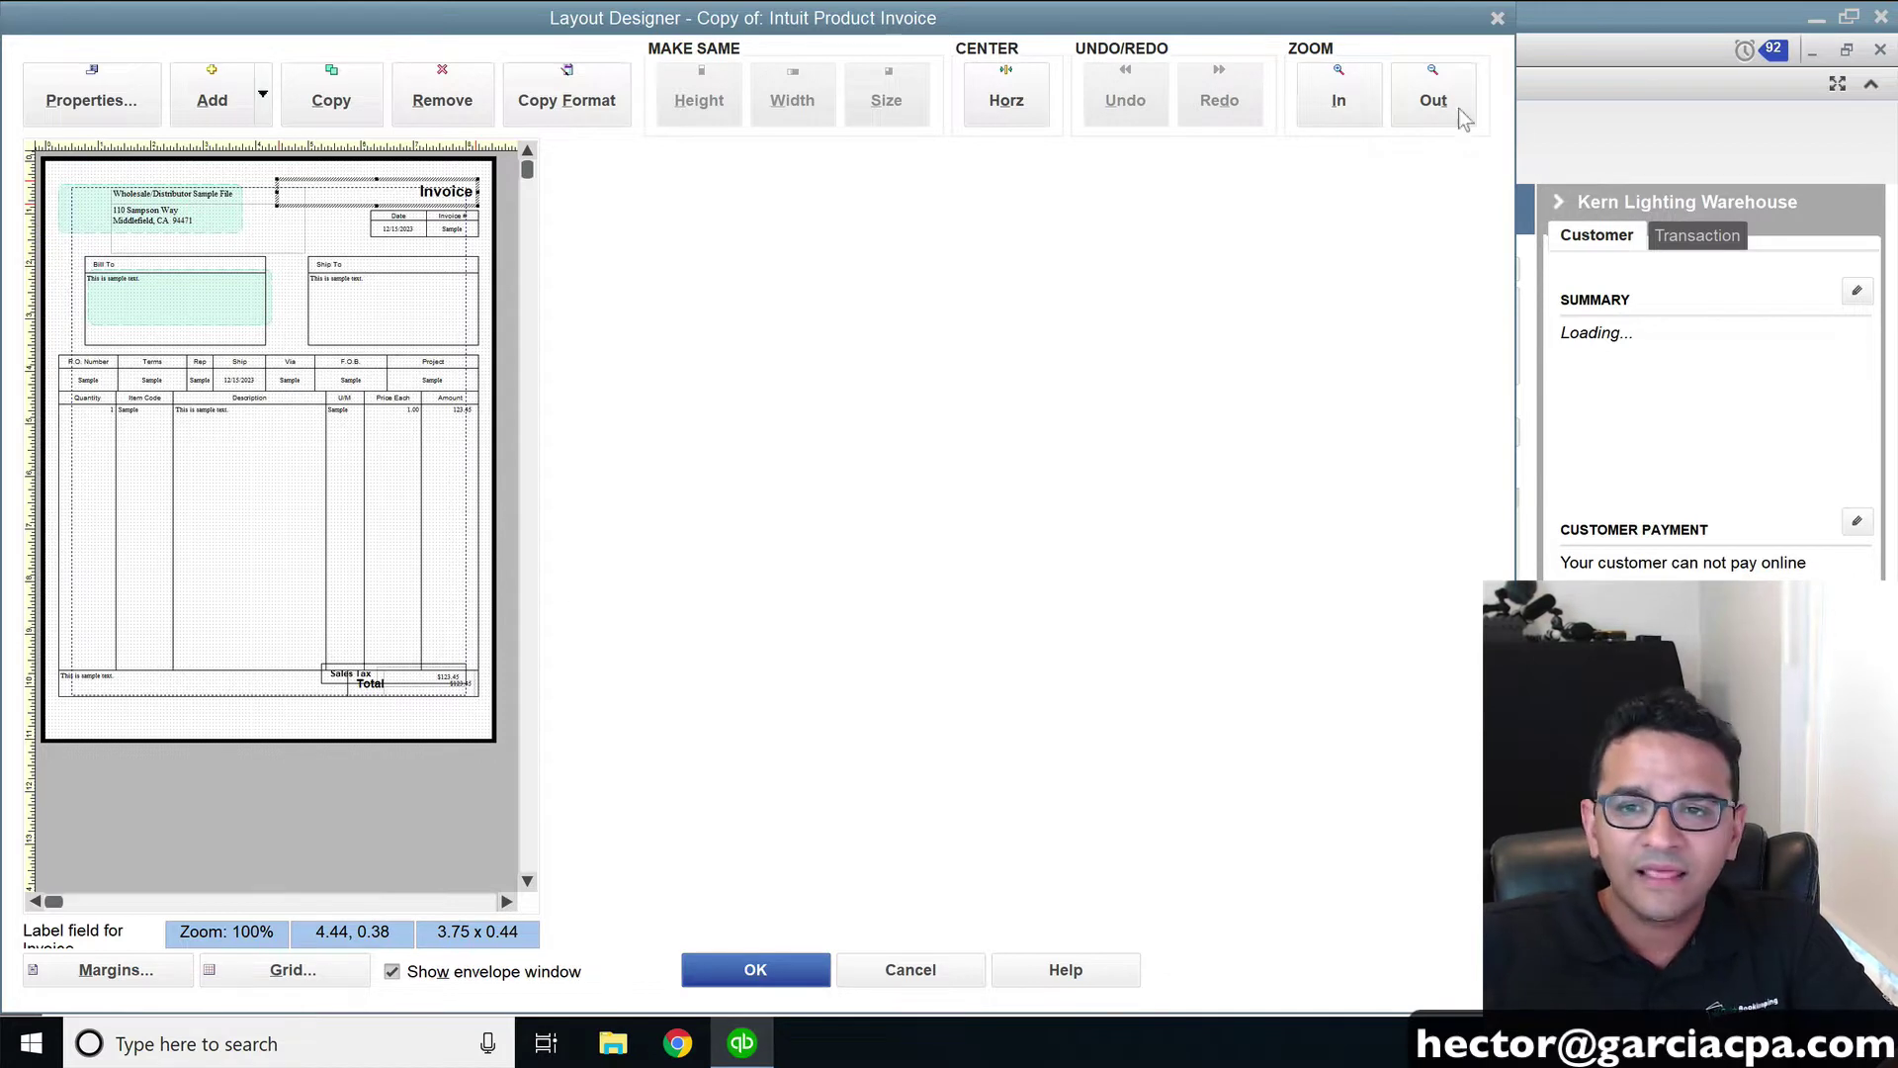
Drag the footer Total label and amount below the Sales Tax row, align them, and accept
{"action": "left_click", "coordinate": [1339, 99]}
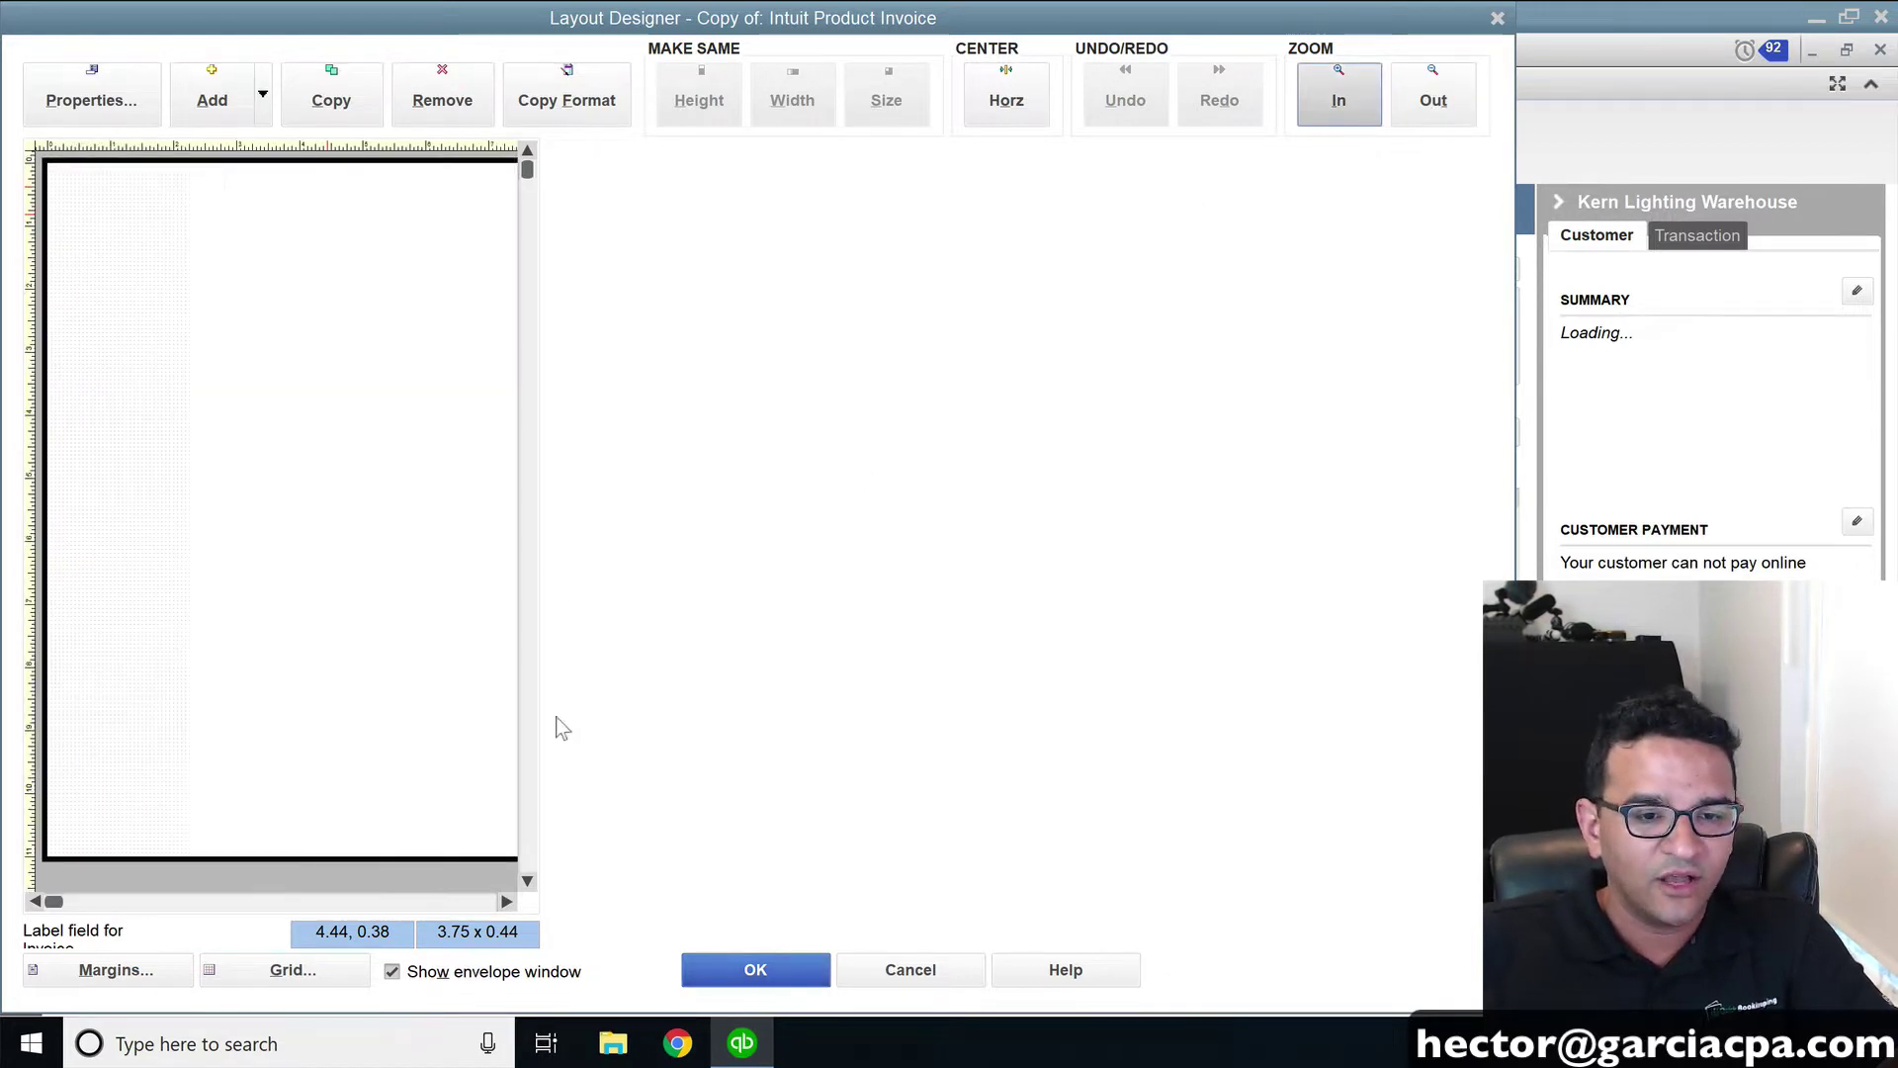
{"action": "left_click", "coordinate": [503, 902]}
{"action": "left_click", "coordinate": [314, 797]}
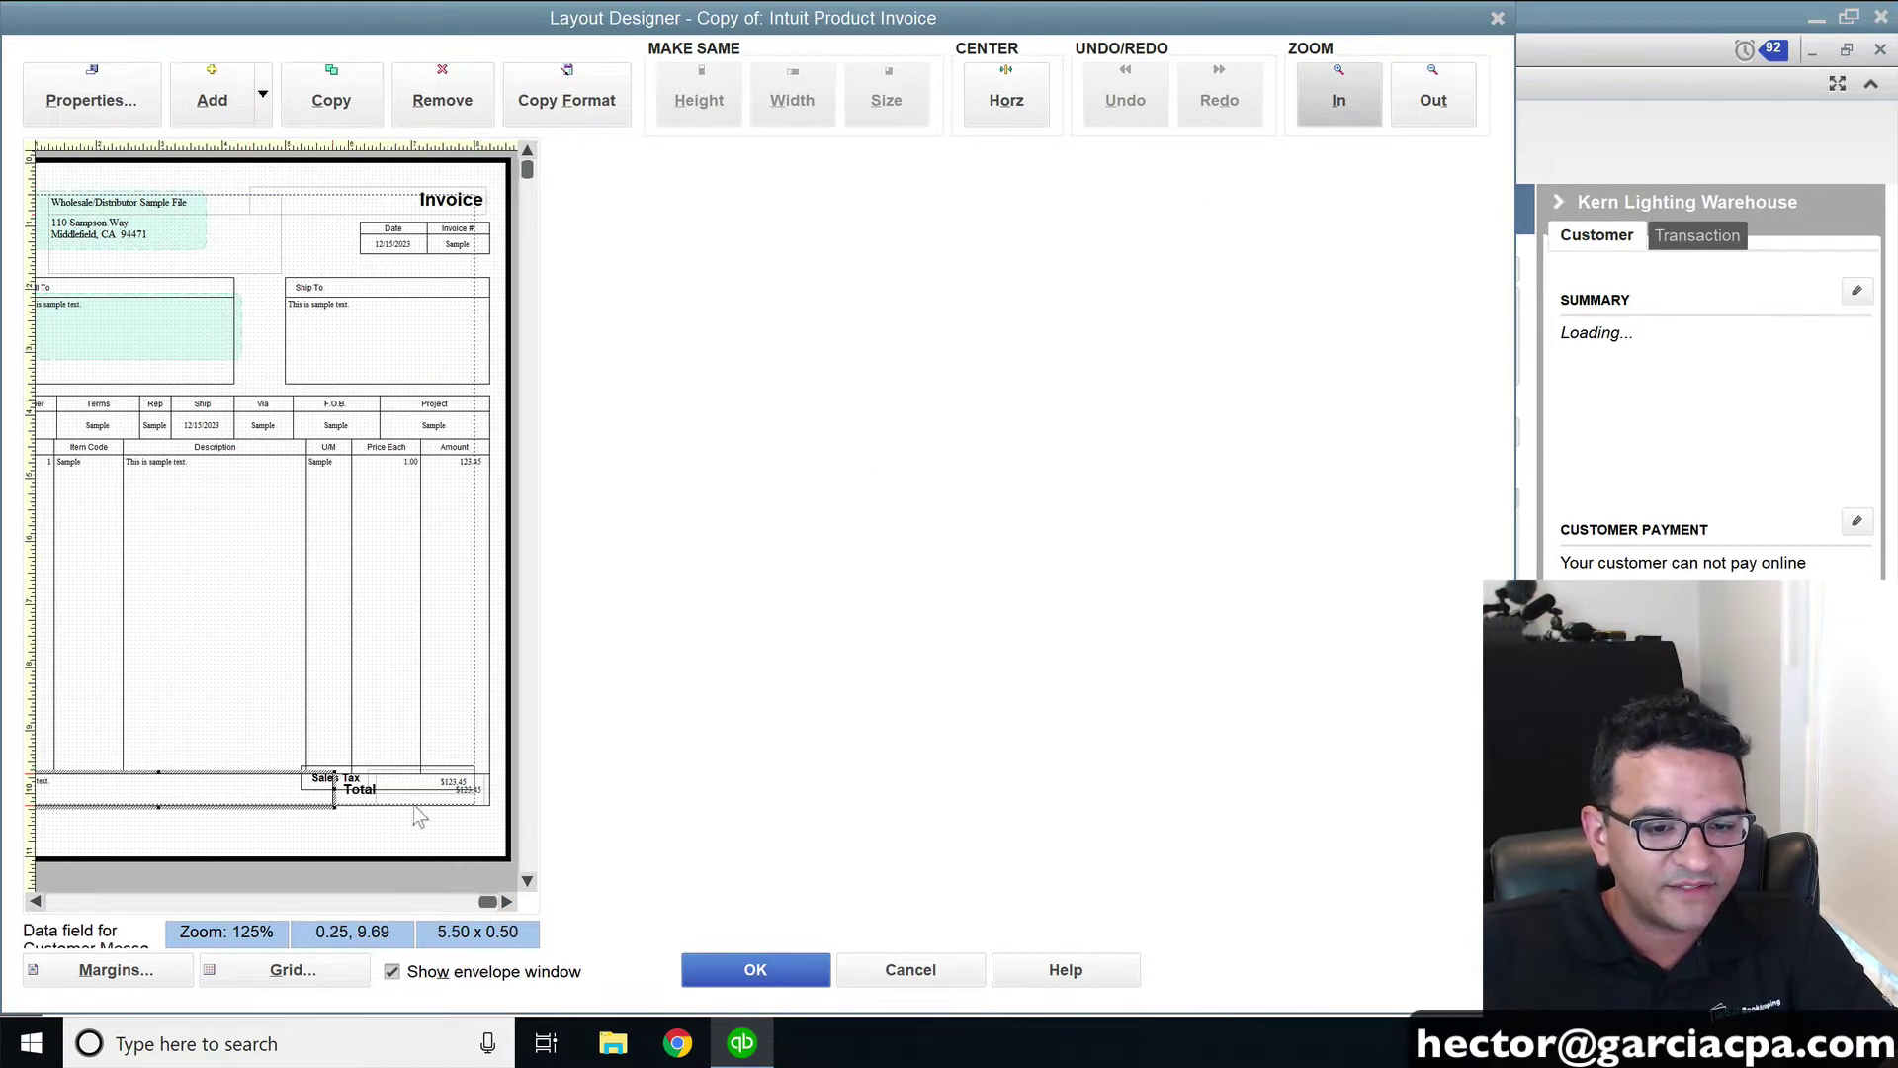
{"action": "mouse_move", "coordinate": [356, 791]}
{"action": "left_mouse_down"}
{"action": "mouse_move", "coordinate": [360, 840]}
{"action": "mouse_move", "coordinate": [392, 829]}
{"action": "mouse_move", "coordinate": [337, 784]}
{"action": "mouse_move", "coordinate": [360, 798]}
{"action": "left_mouse_up"}
{"action": "left_click_drag", "start_coordinate": [466, 826], "coordinate": [386, 817]}
{"action": "left_click", "coordinate": [384, 836], "text": "shift"}
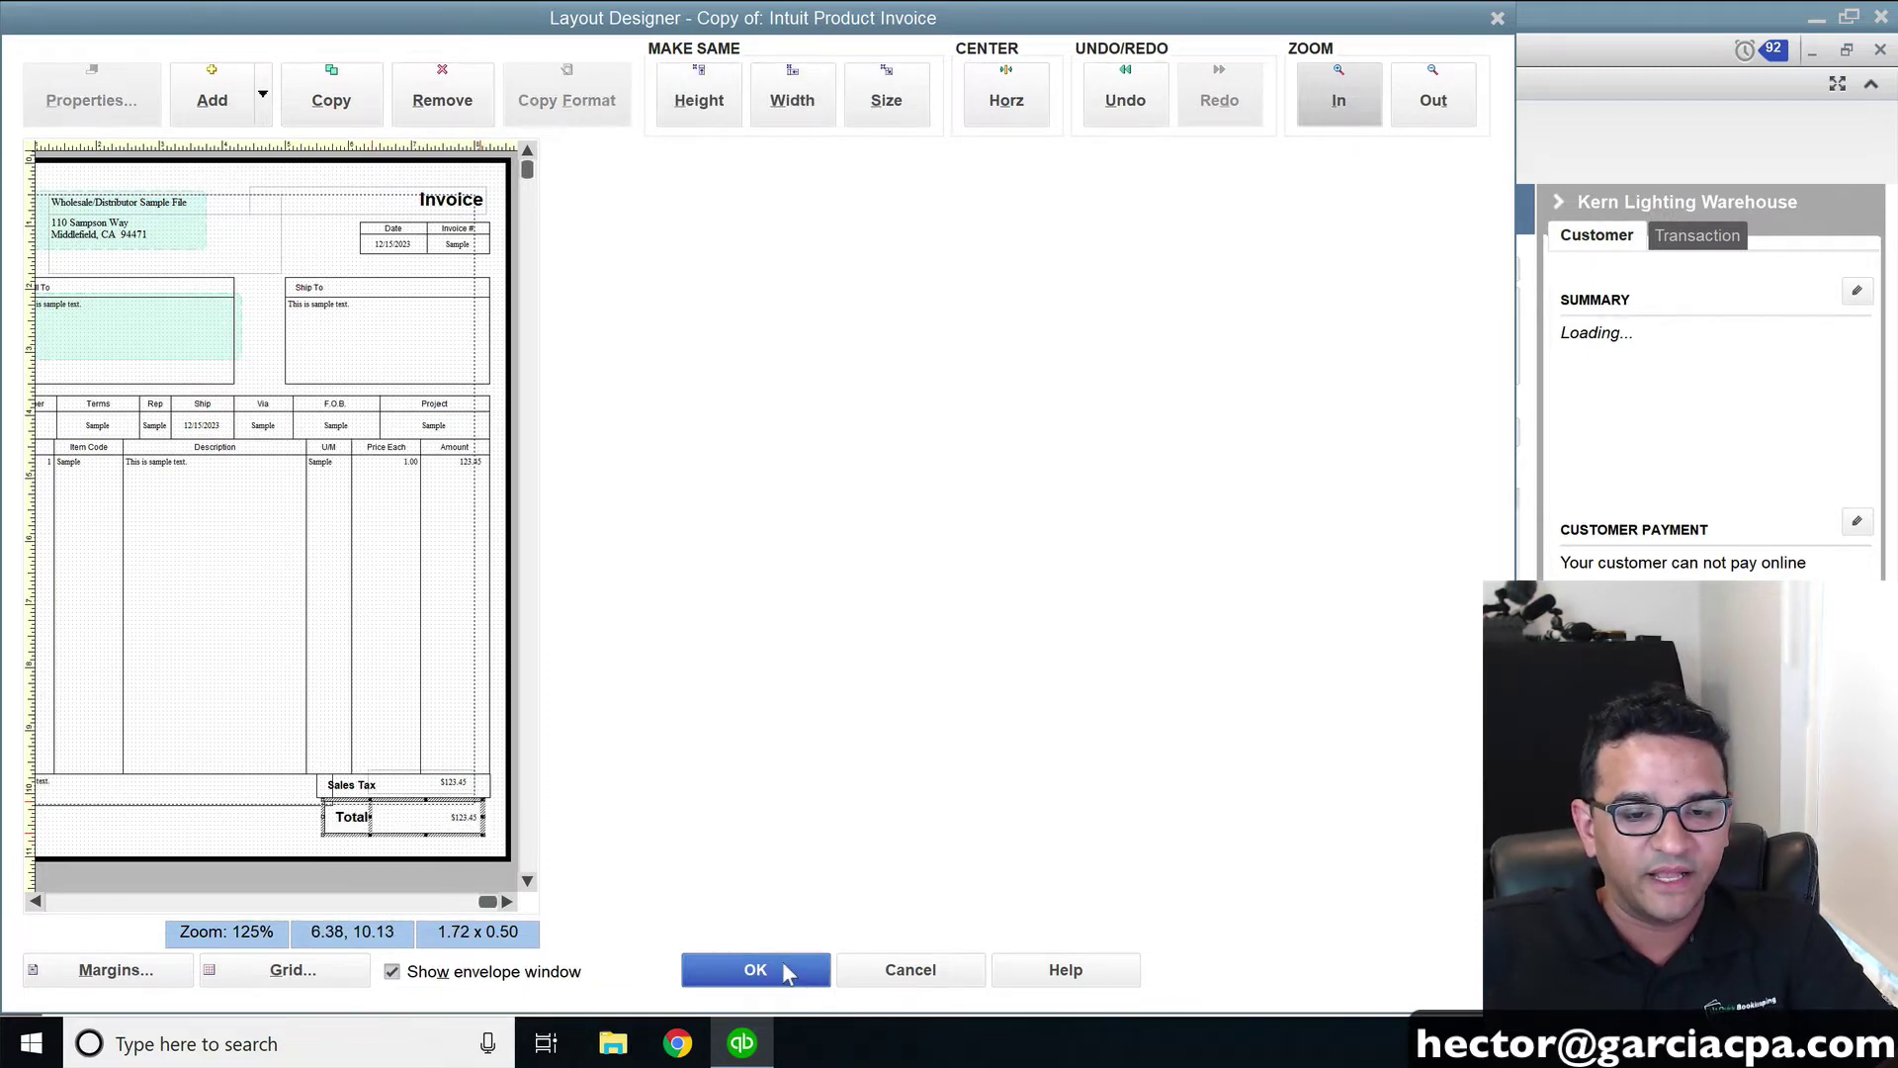
{"action": "left_click", "coordinate": [756, 970]}
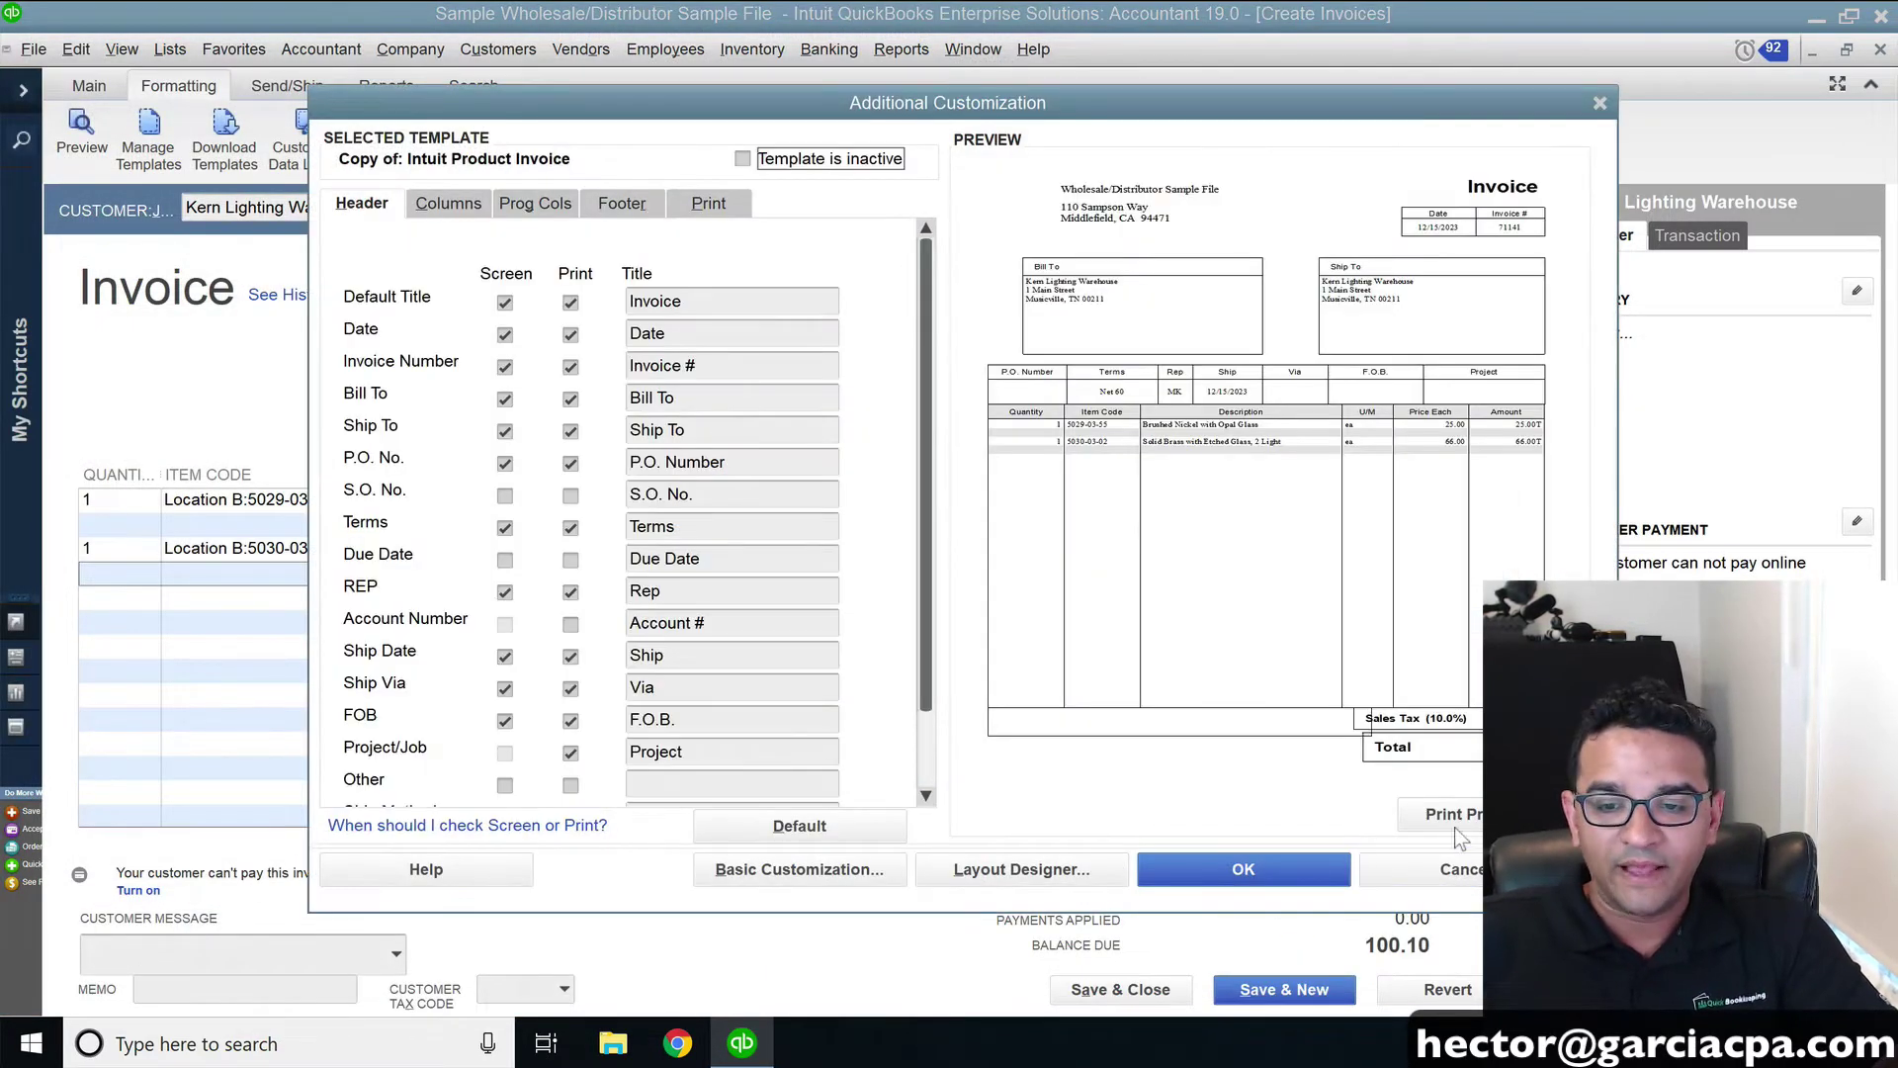
Preview the Sales Tax and Total area of the template, then save the template customization
{"action": "left_click", "coordinate": [1446, 813]}
{"action": "left_click", "coordinate": [655, 861]}
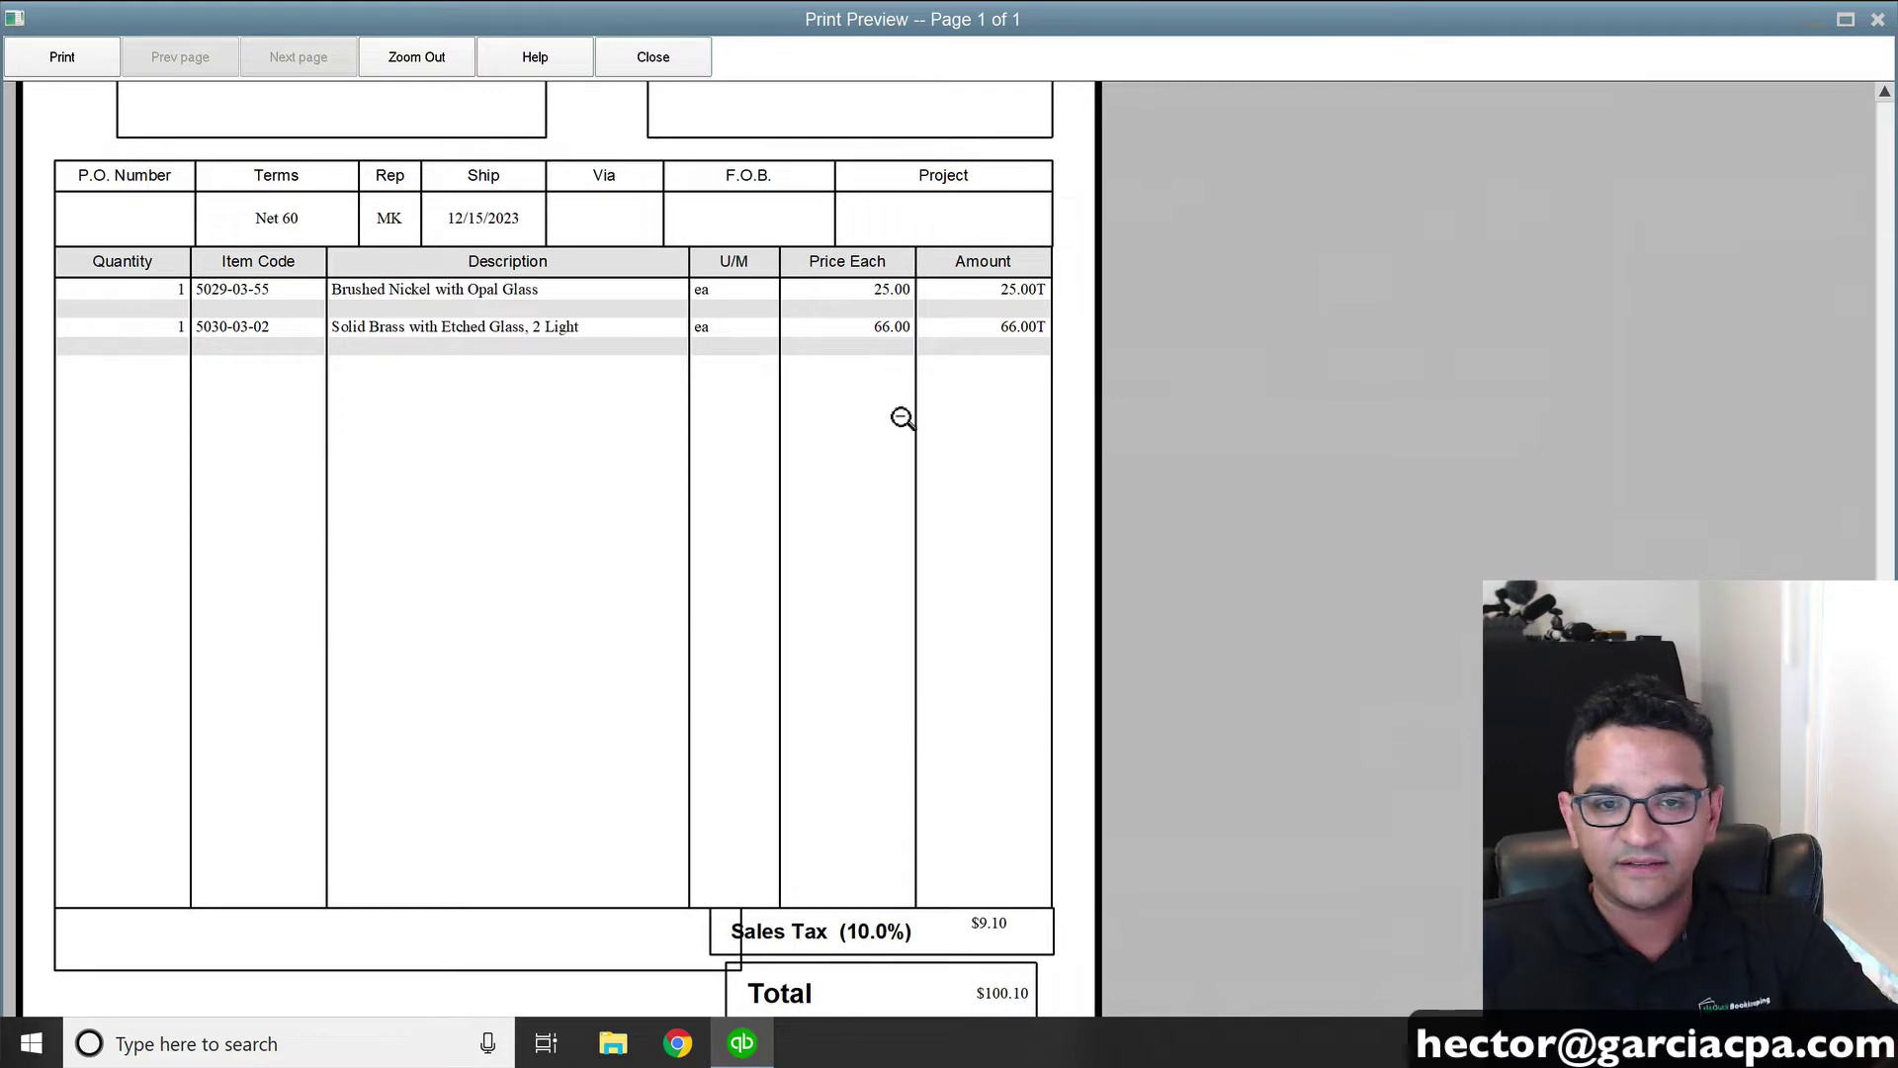
{"action": "left_click", "coordinate": [653, 57]}
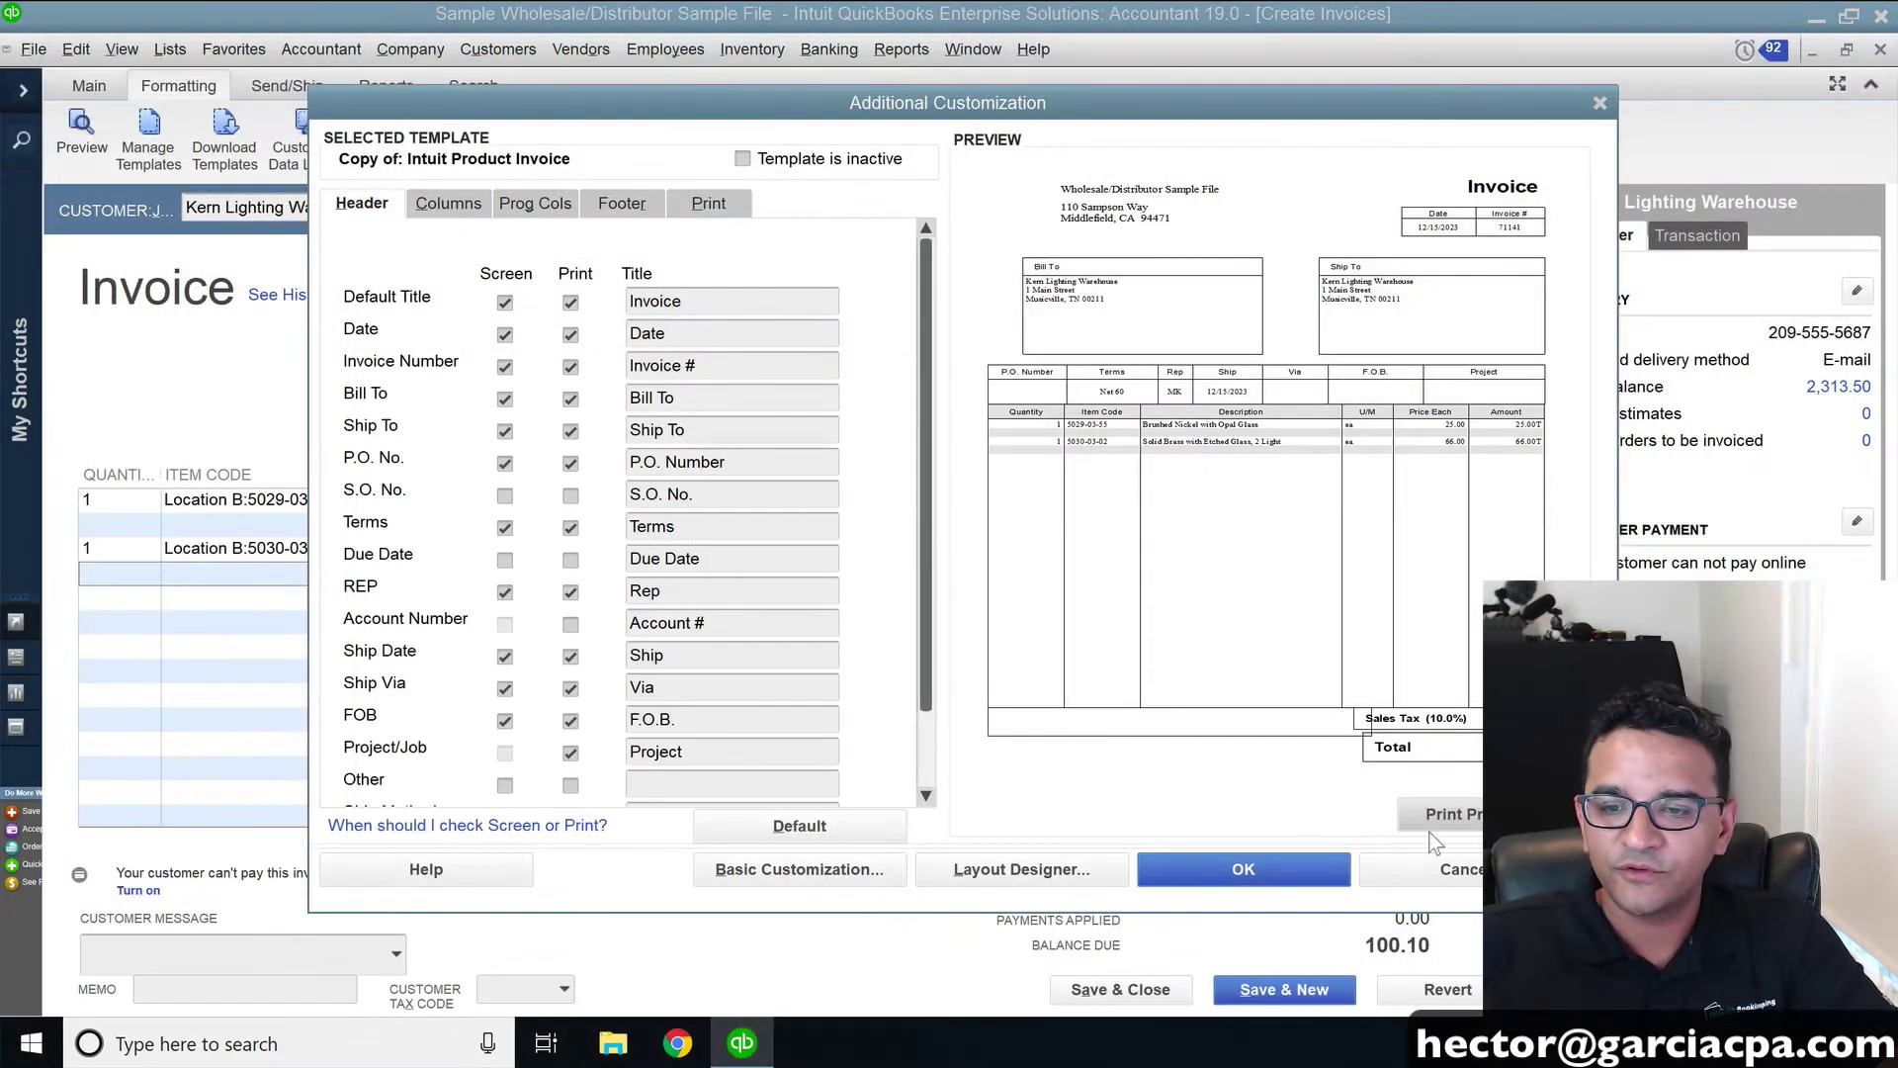
{"action": "left_click", "coordinate": [1298, 874]}
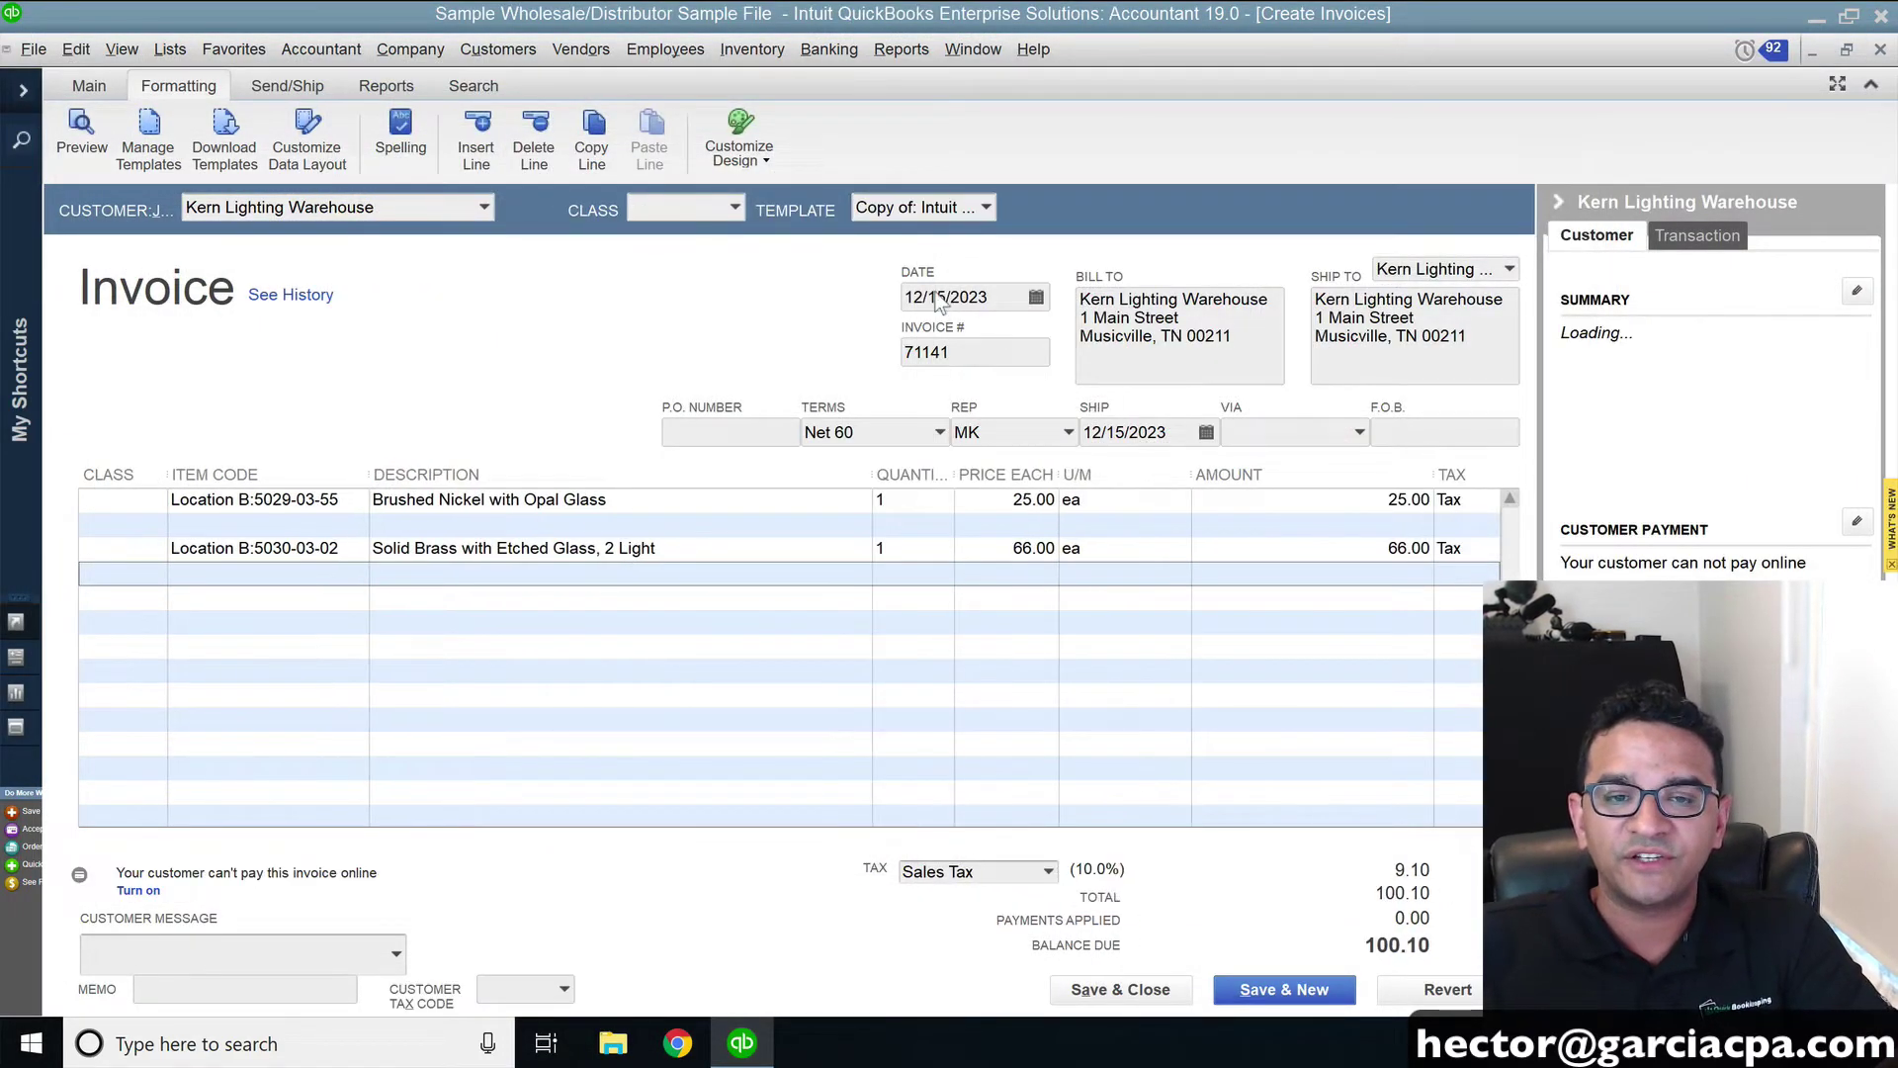
Preview the Kern Lighting Warehouse invoice with the new template and close the preview
{"action": "left_click", "coordinate": [88, 153]}
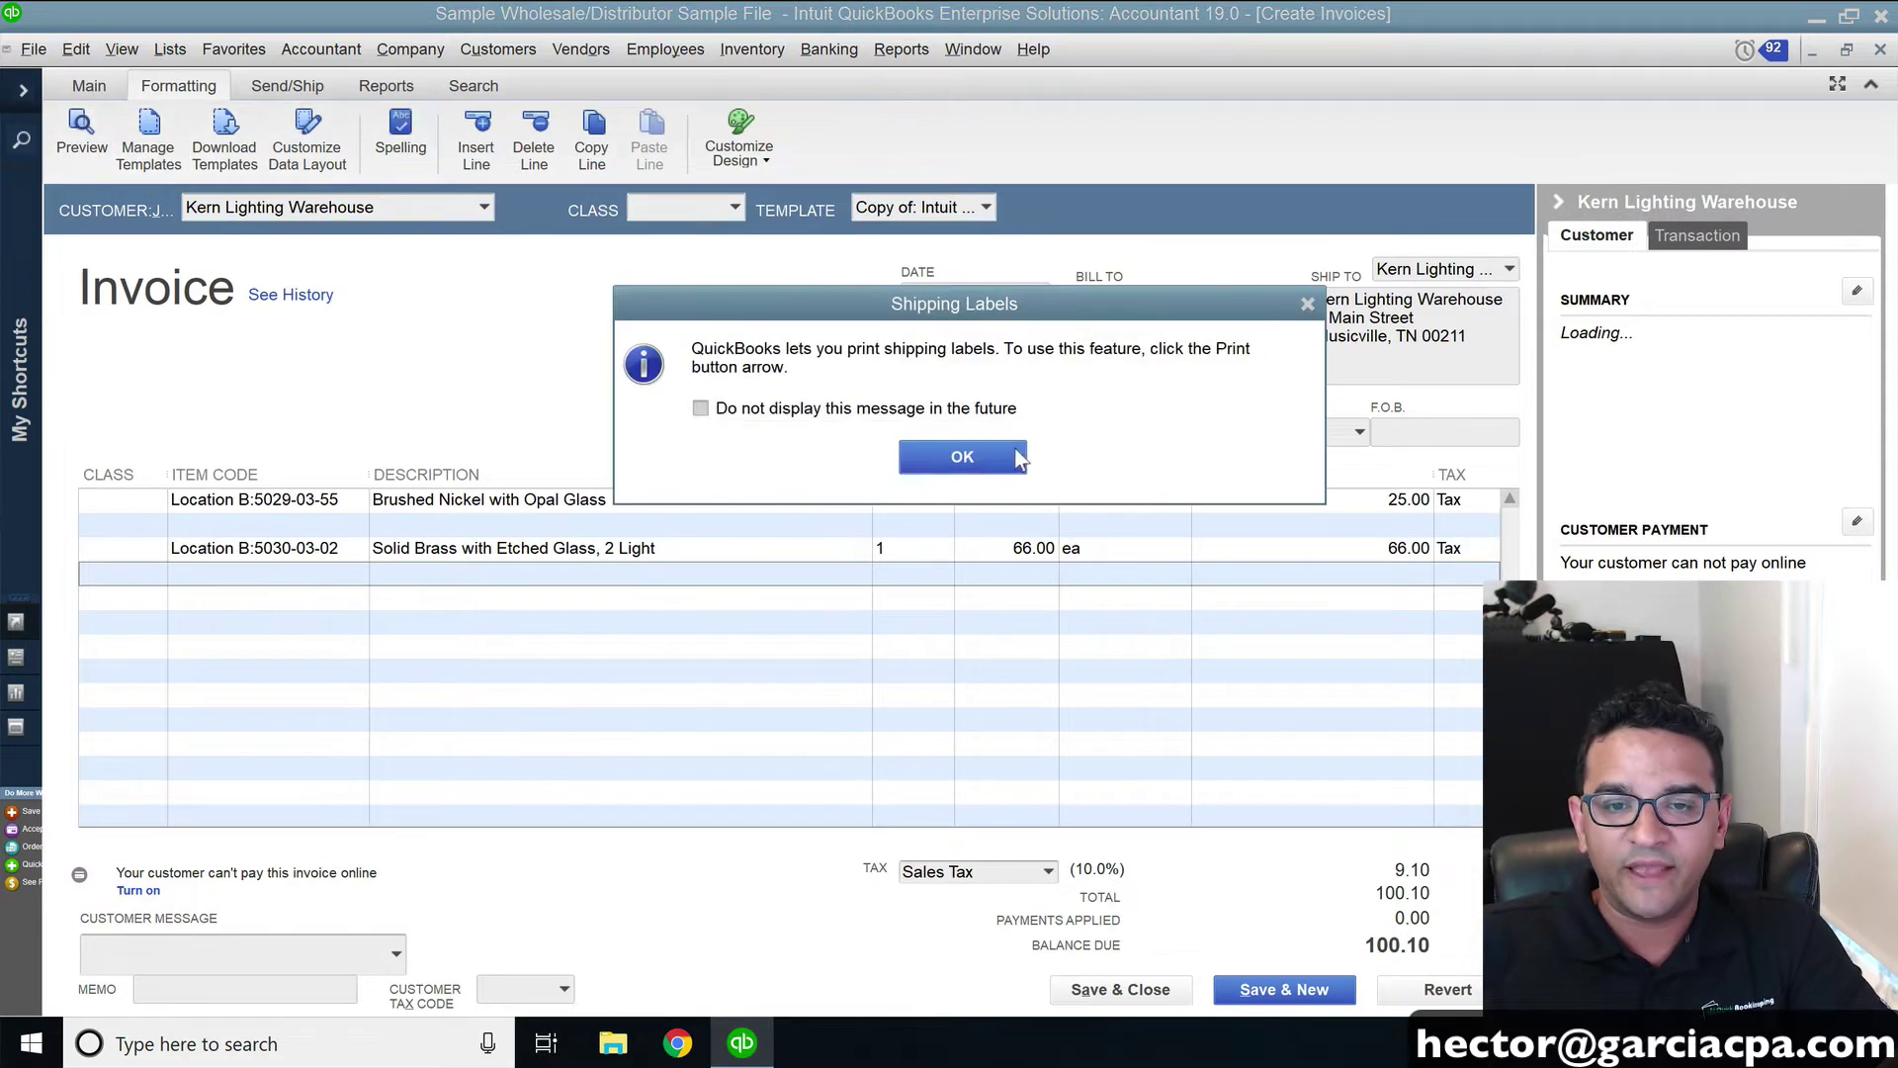
{"action": "key", "text": "Return"}
{"action": "left_click", "coordinate": [623, 491]}
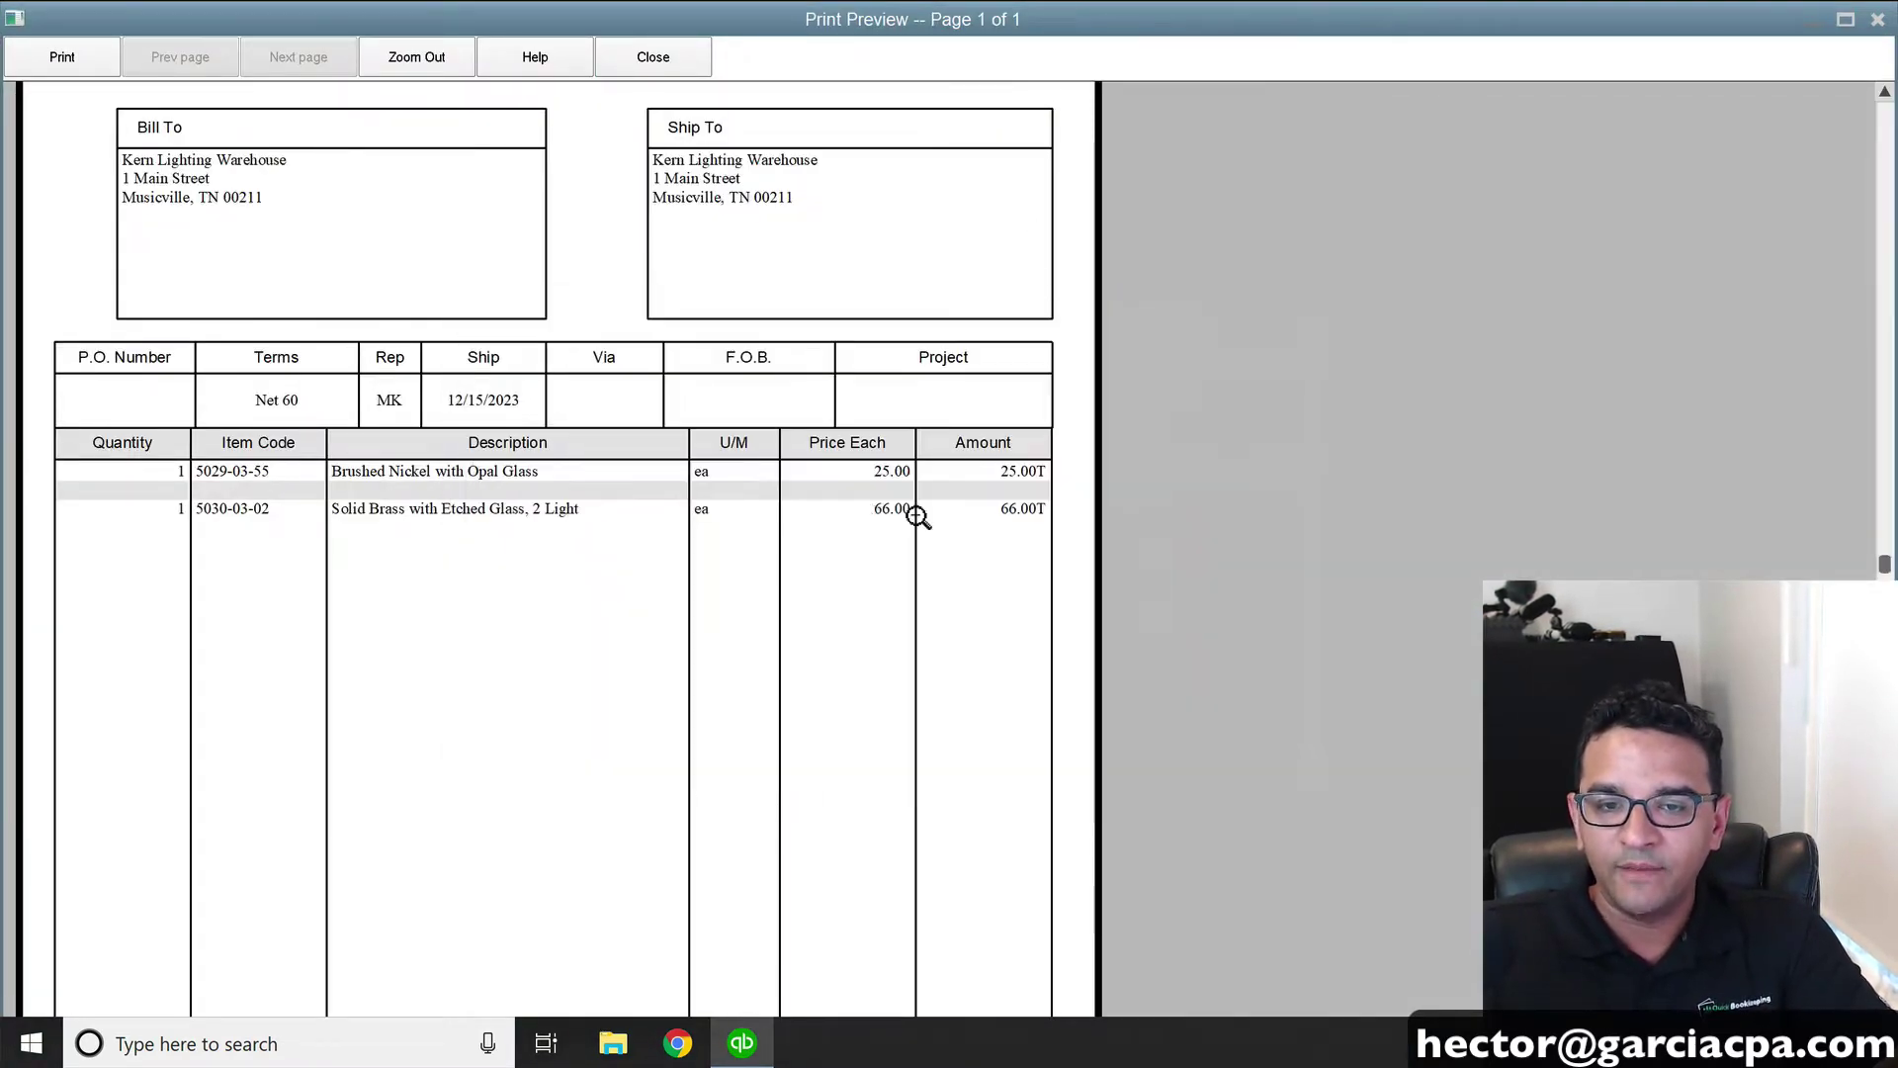
{"action": "left_click", "coordinate": [653, 56]}
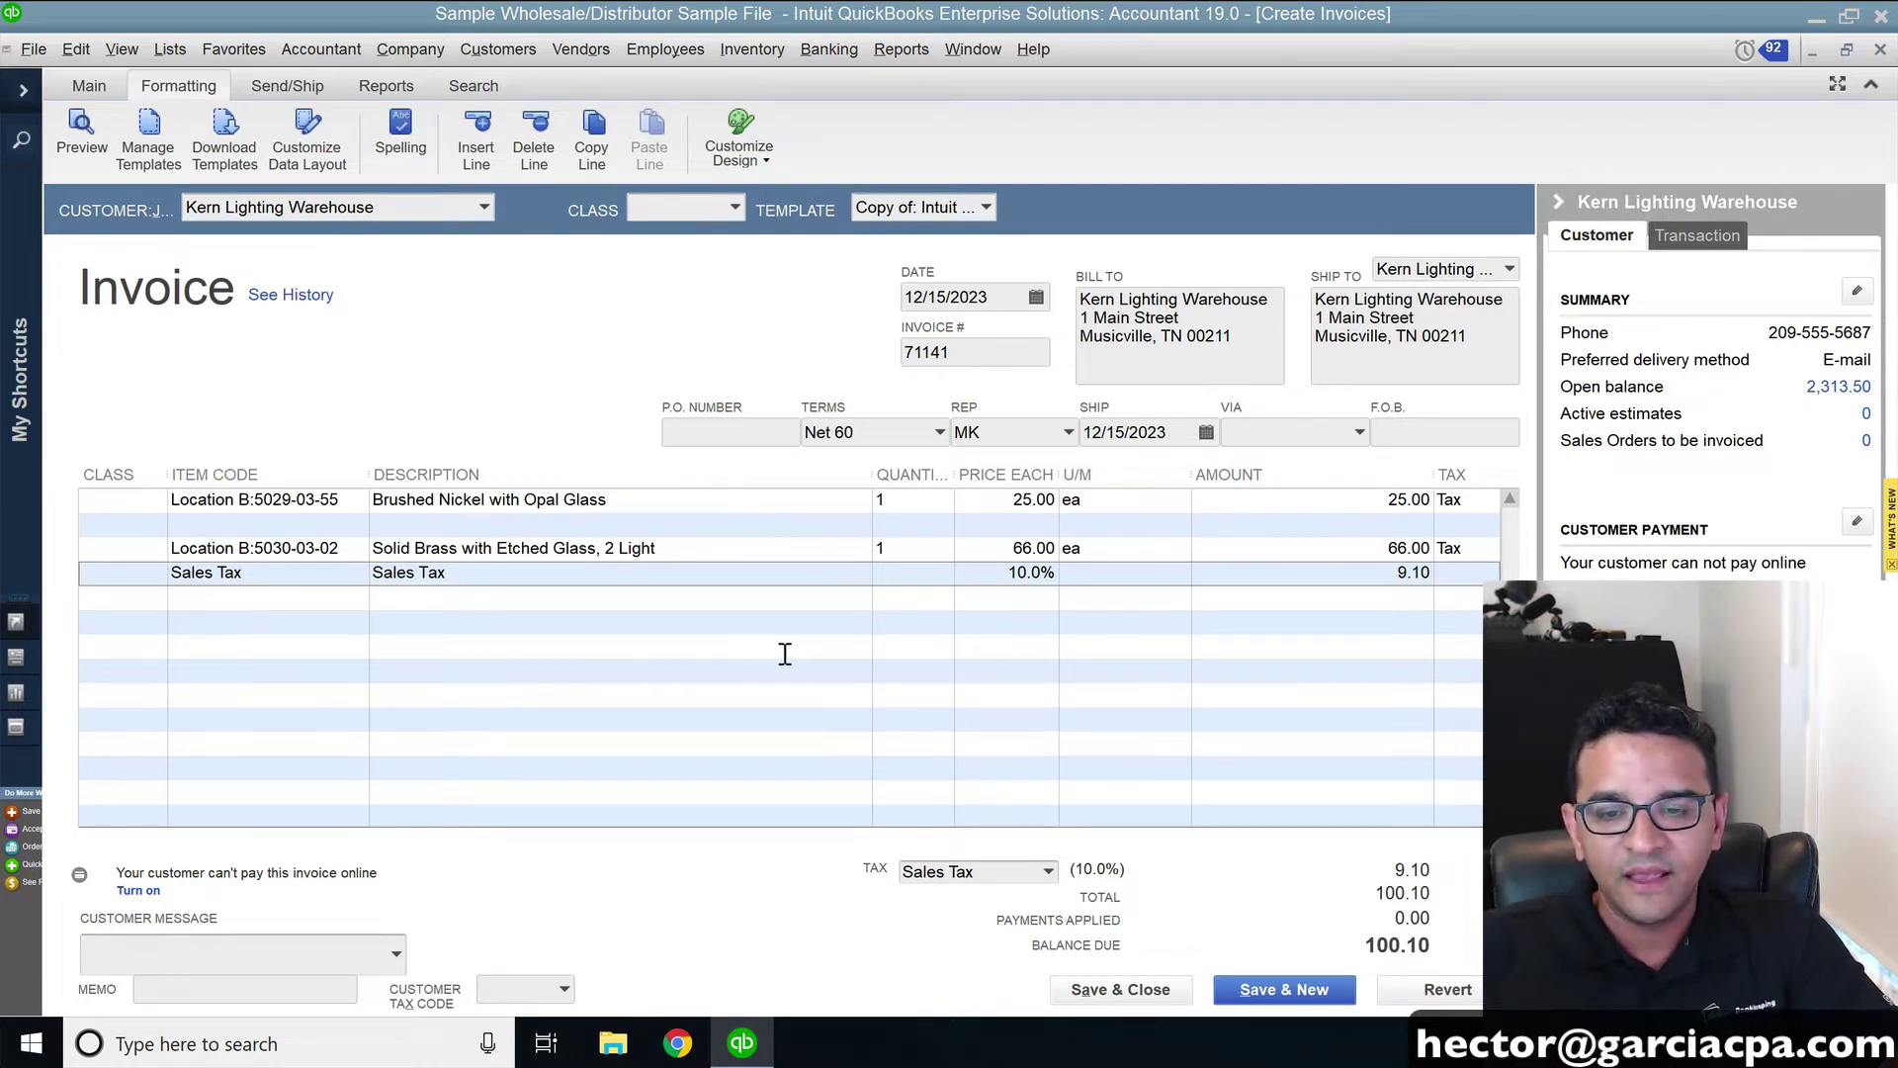
Delete the Sales Tax item line from the invoice and bring up the Item List
{"action": "key", "text": "ctrl+Delete"}
{"action": "left_click", "coordinate": [235, 572]}
{"action": "left_click", "coordinate": [1103, 603]}
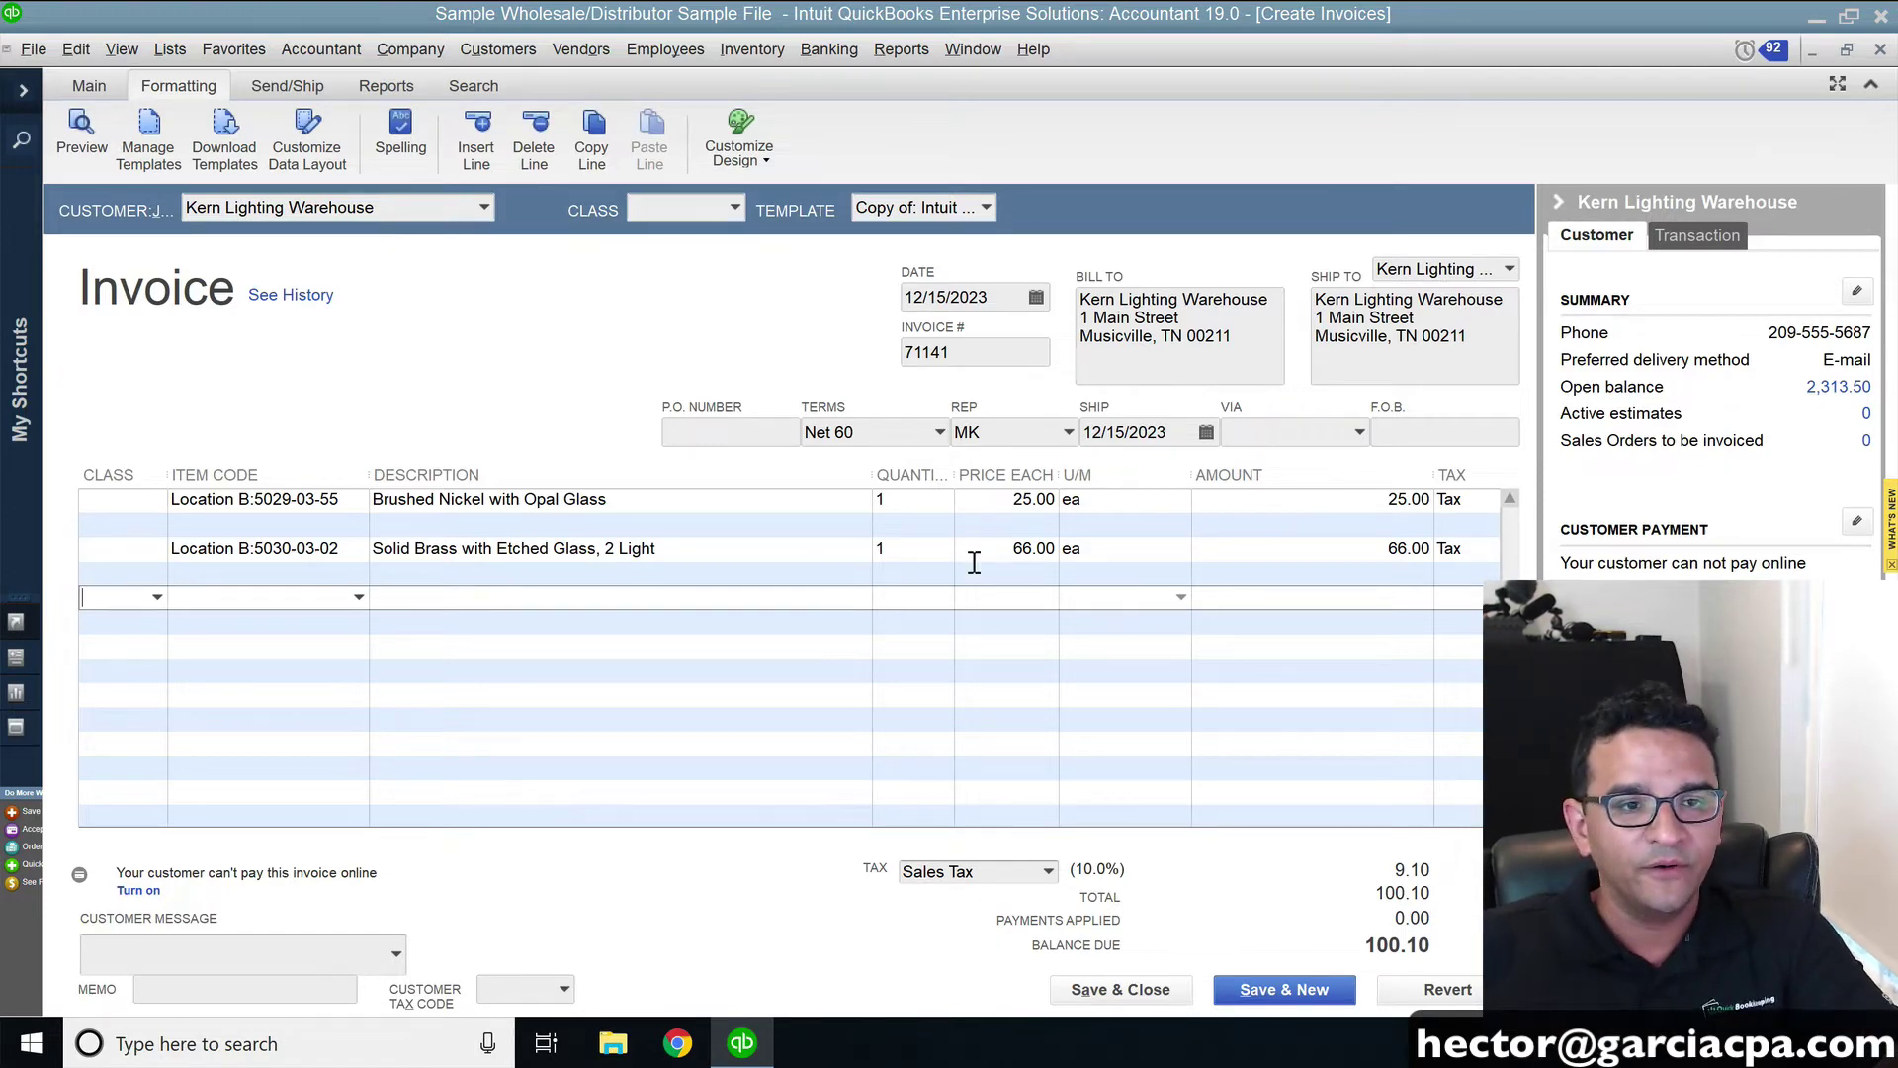
{"action": "left_click", "coordinate": [170, 48]}
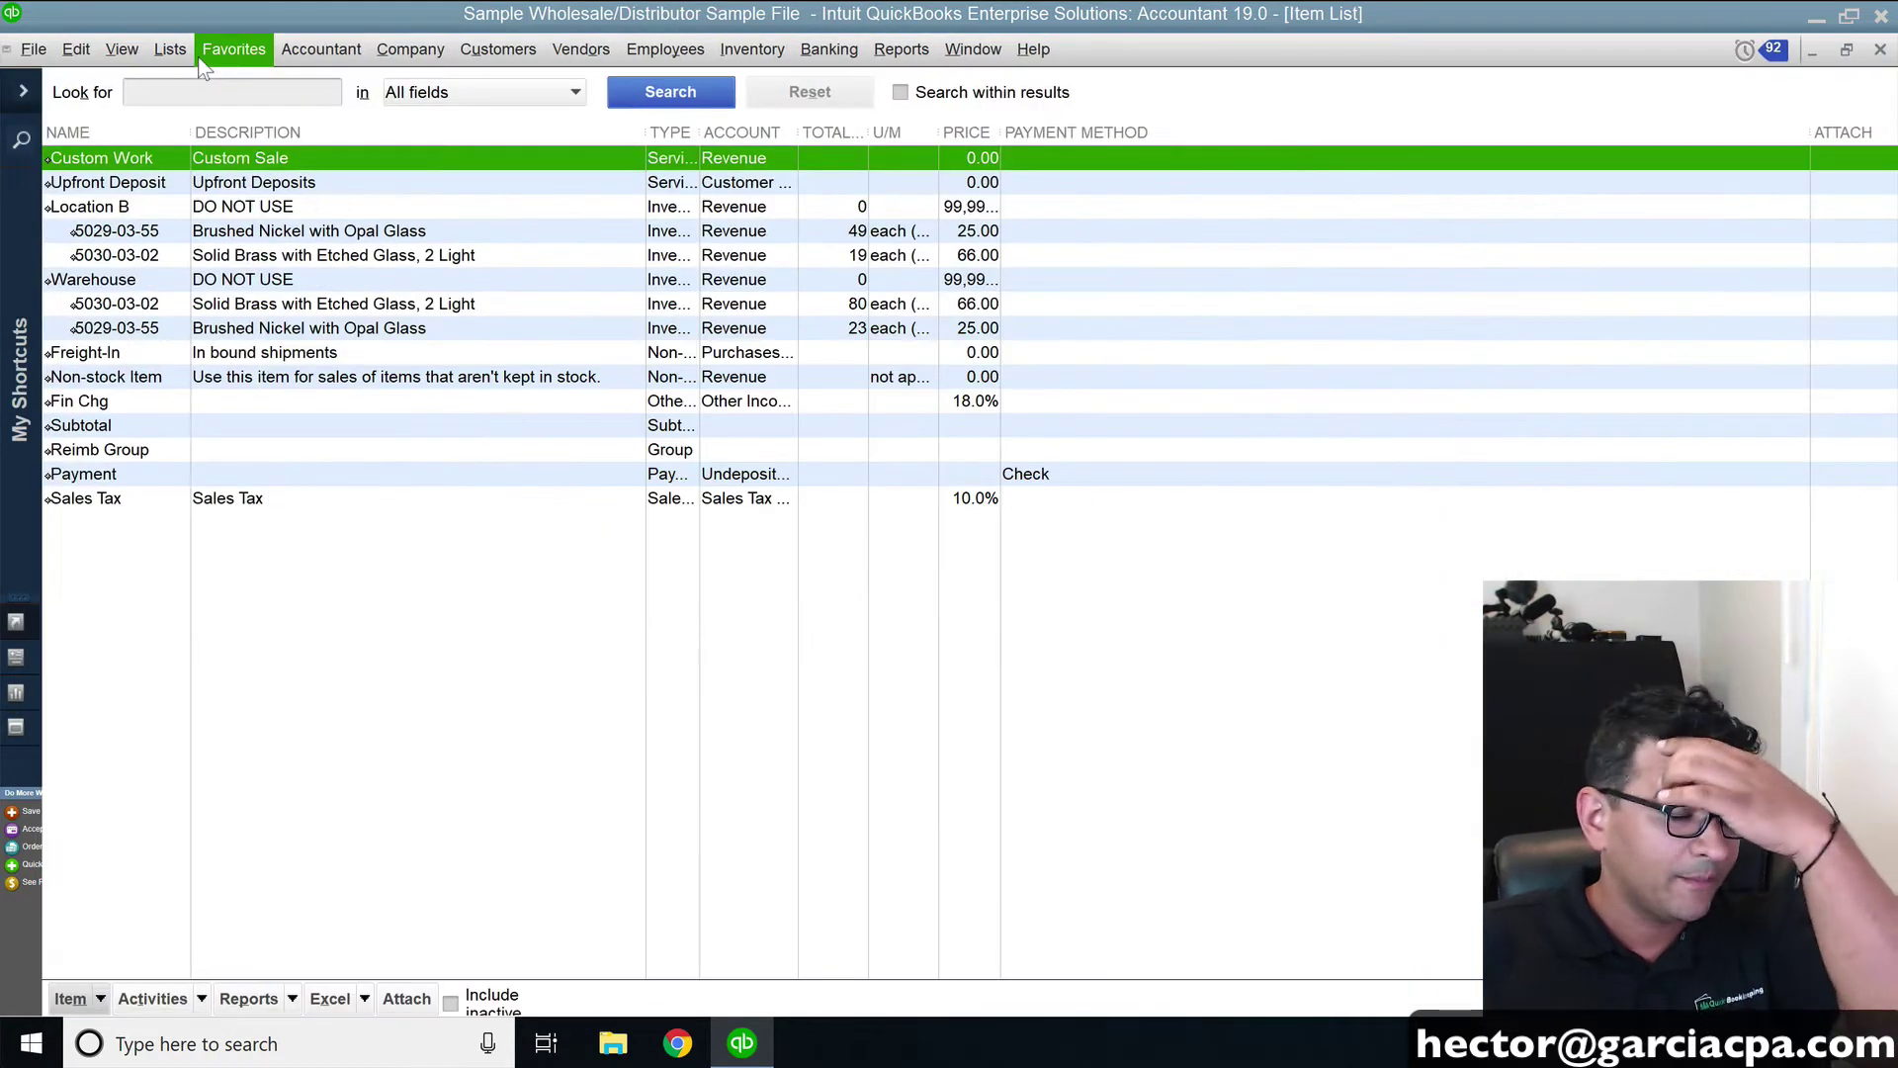
Open item 5030-03-02 and bring up its custom field definitions
{"action": "left_click", "coordinate": [119, 256]}
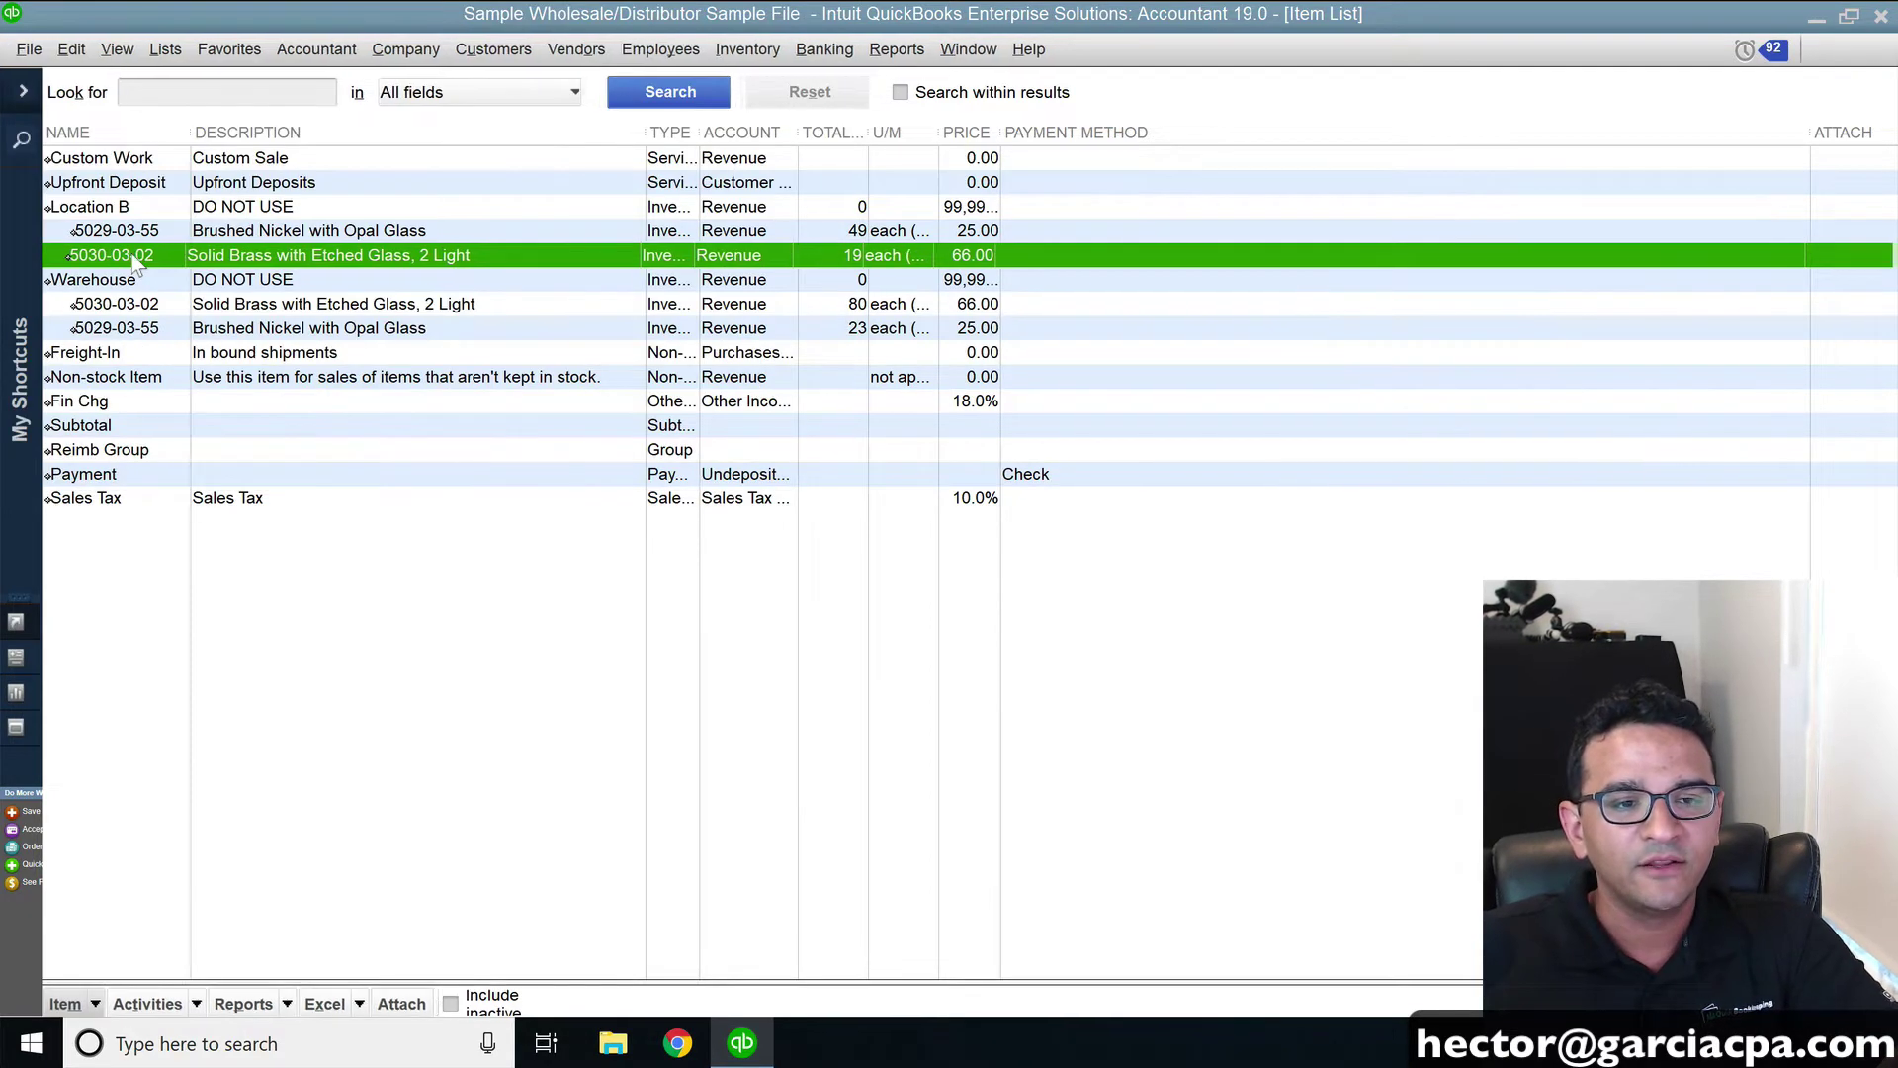
{"action": "double_click", "coordinate": [133, 259]}
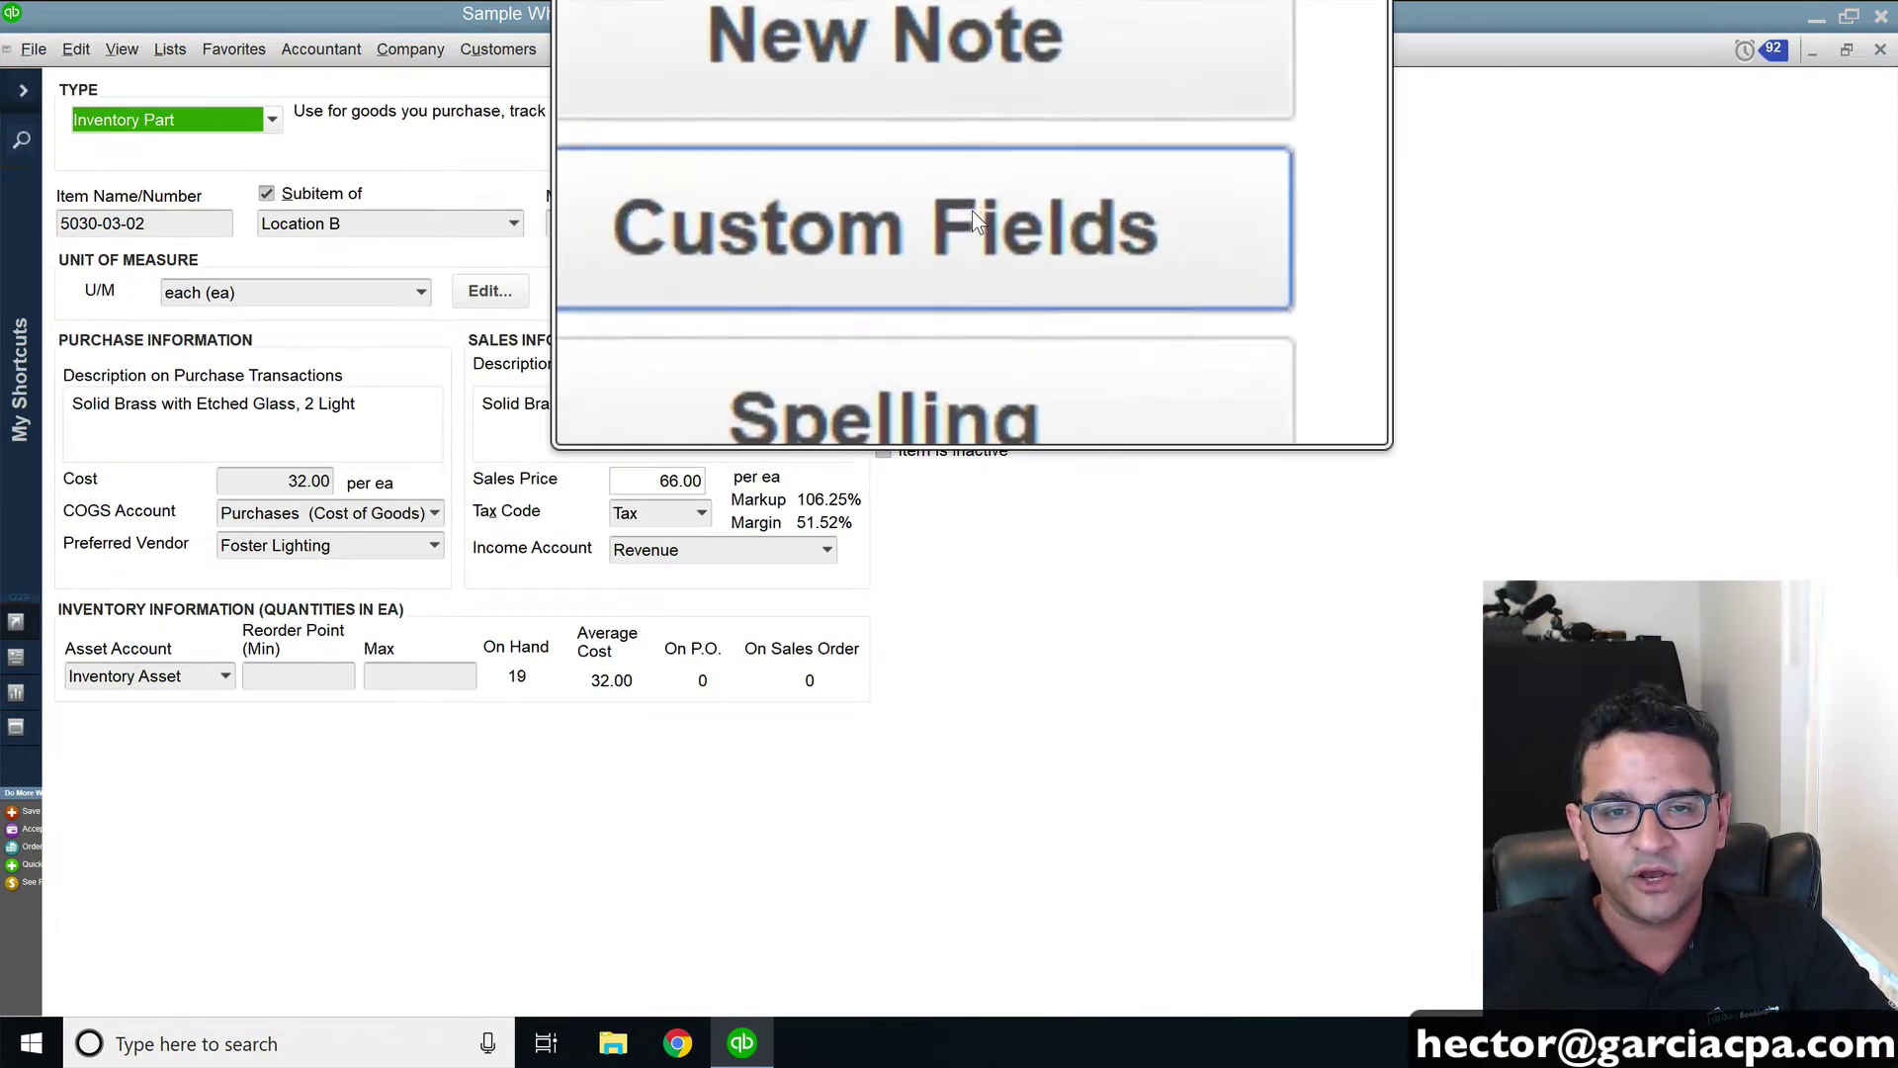
{"action": "left_click", "coordinate": [974, 219]}
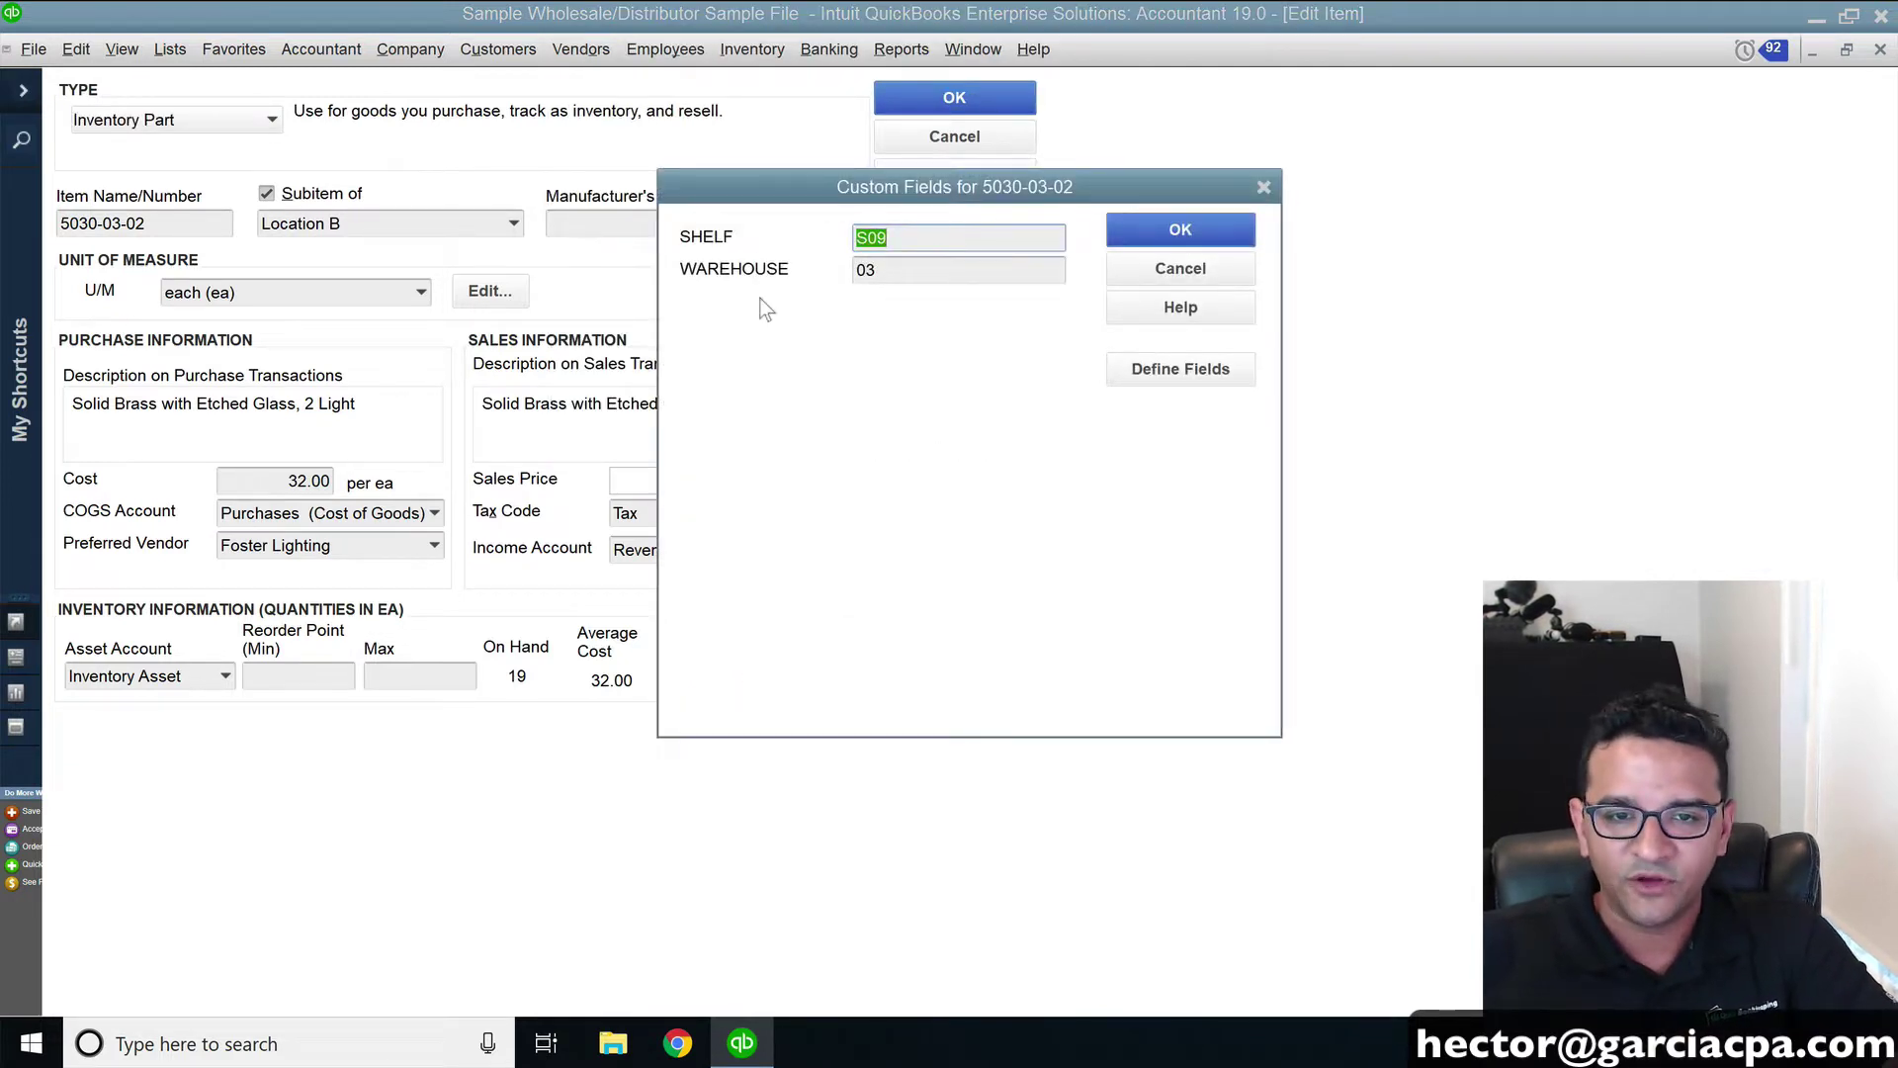
{"action": "left_click", "coordinate": [1193, 377]}
Add a new Sales Tax field, enable it, and make it a two-decimal number
{"action": "left_click", "coordinate": [522, 349]}
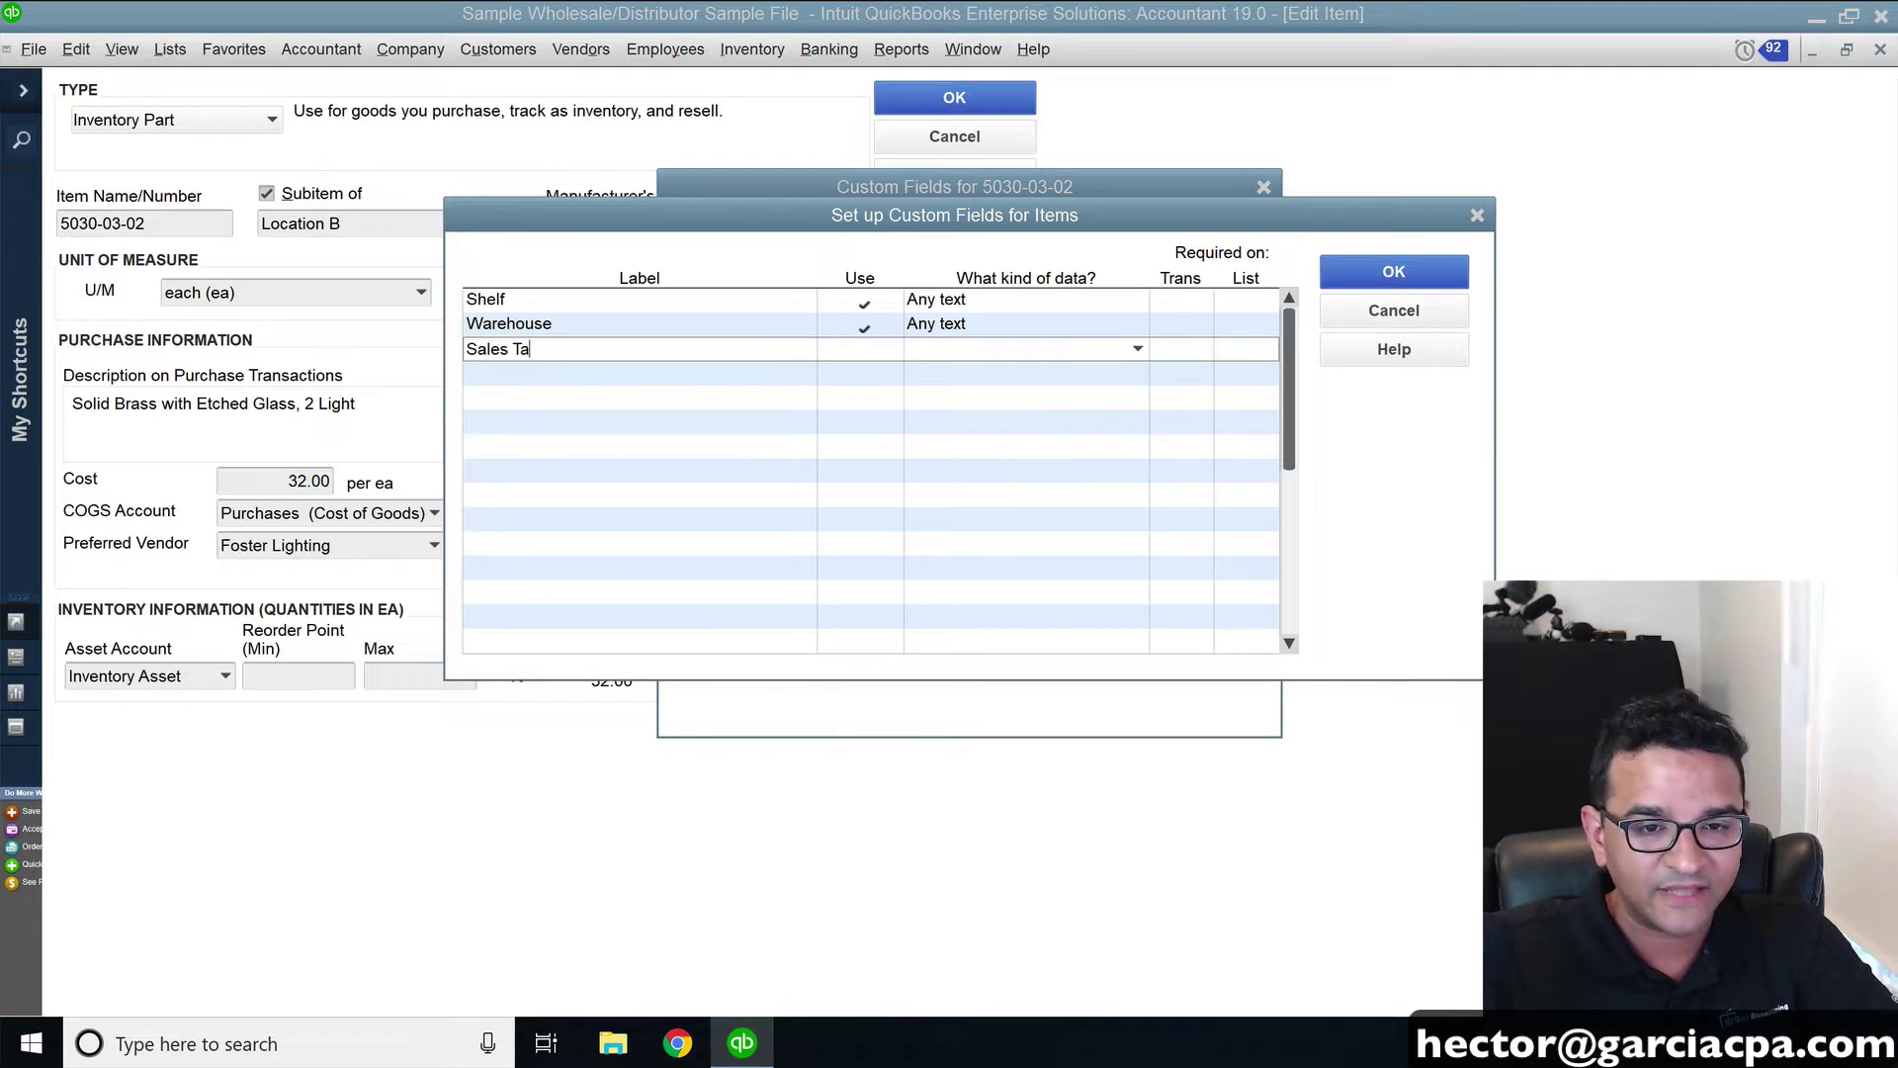
{"action": "left_click", "coordinate": [868, 348]}
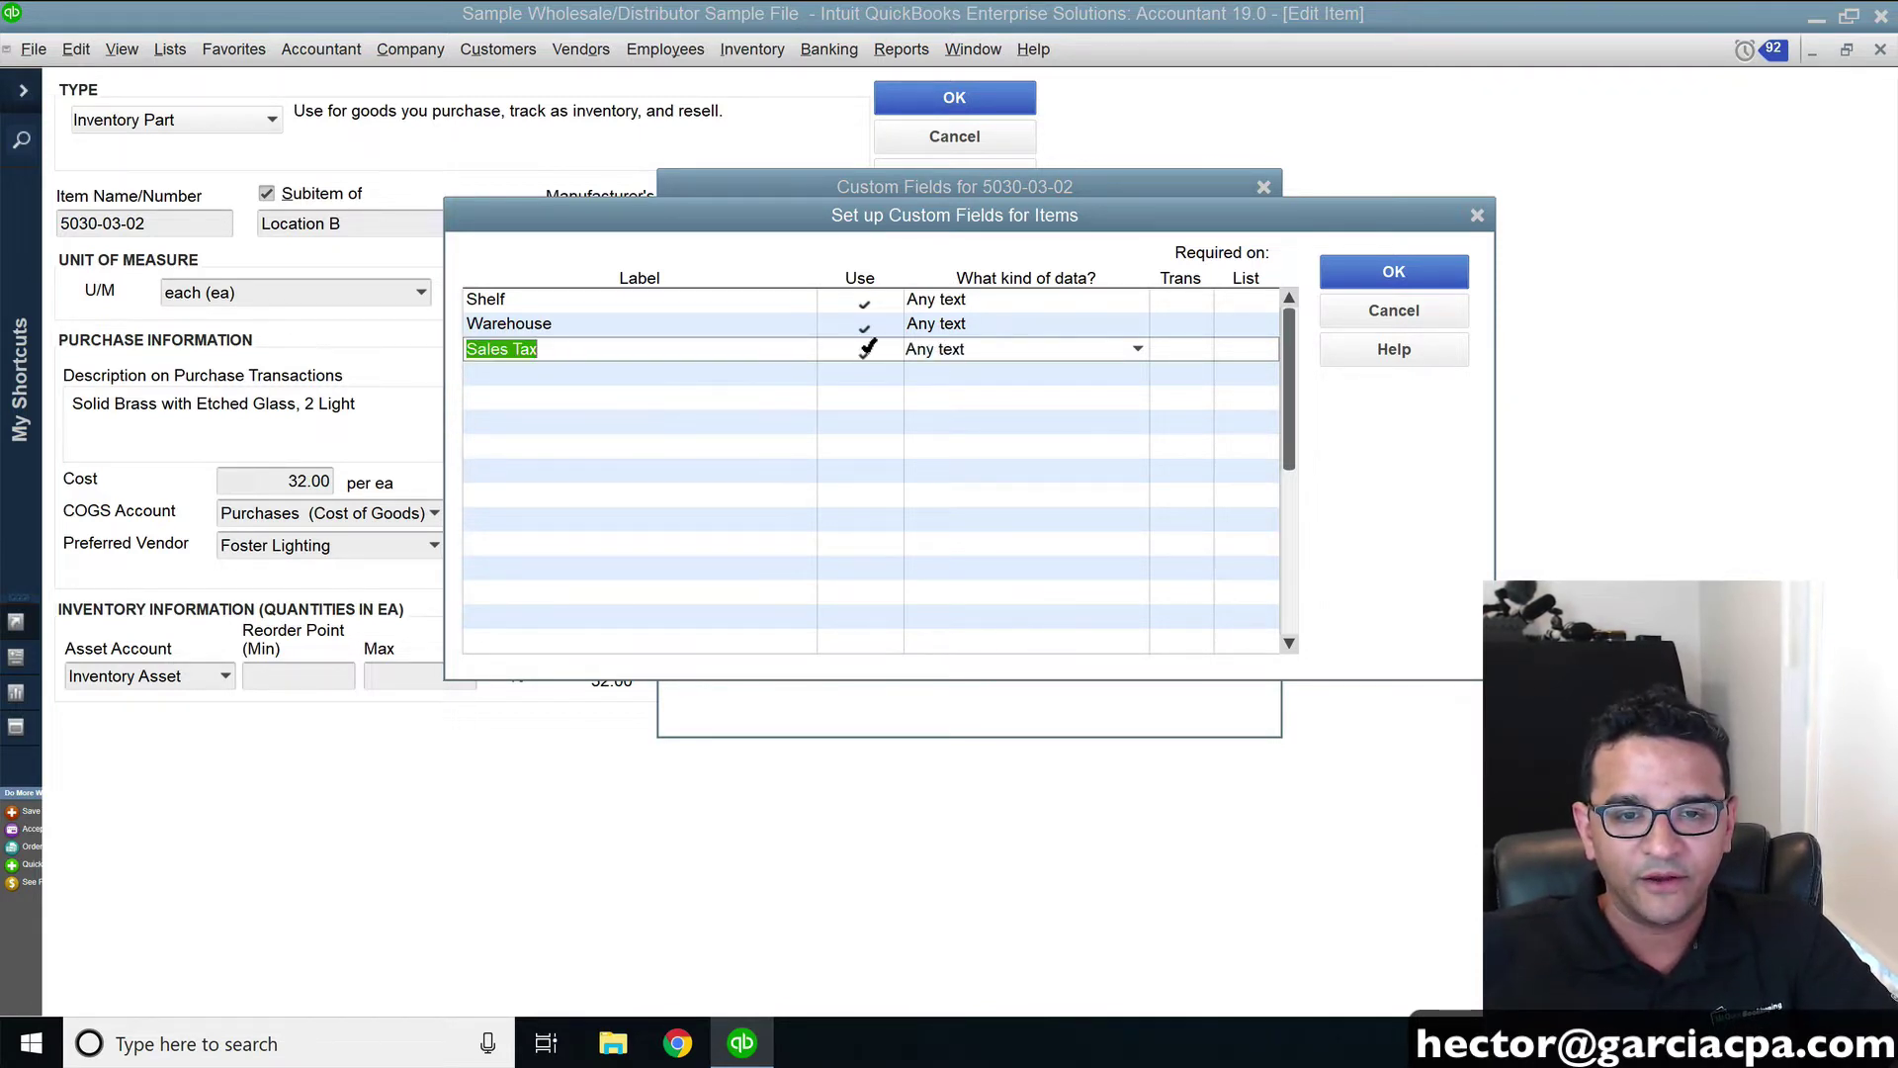
{"action": "left_click", "coordinate": [1137, 351]}
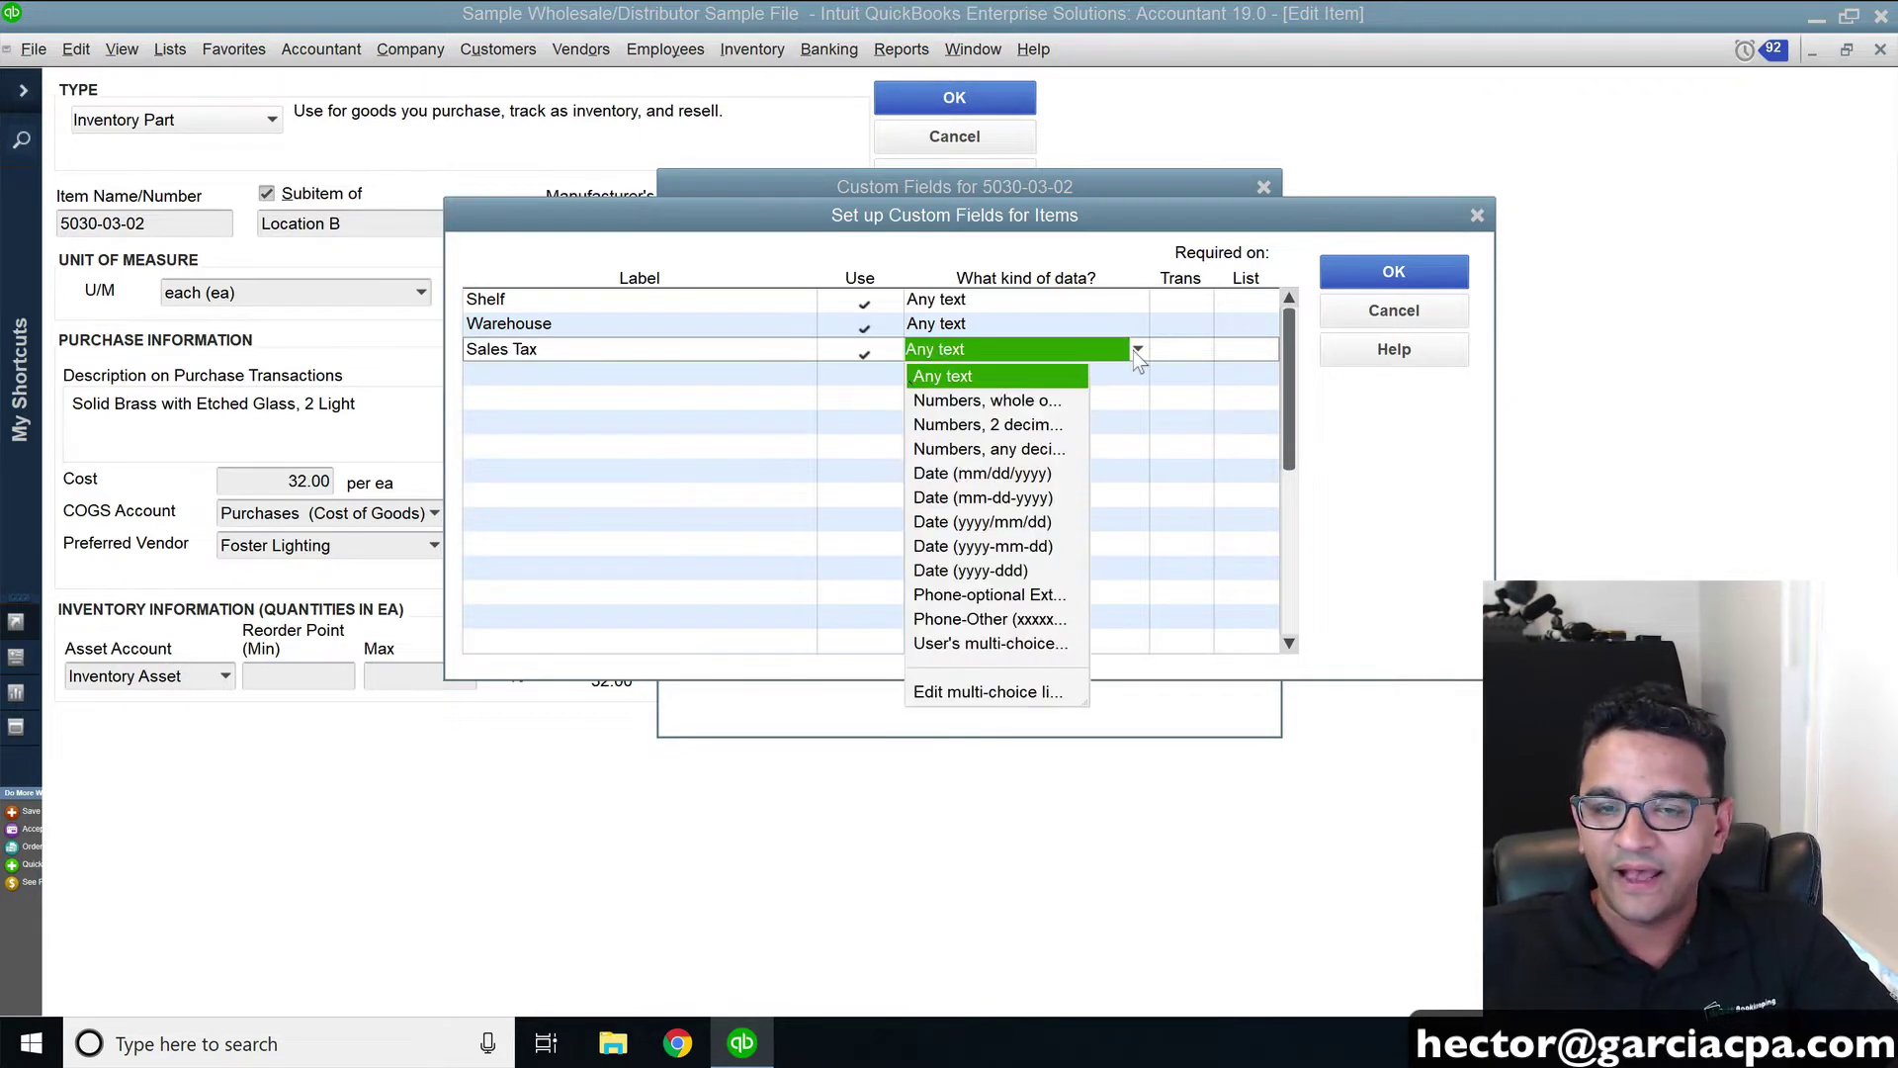
{"action": "left_click", "coordinate": [1015, 427]}
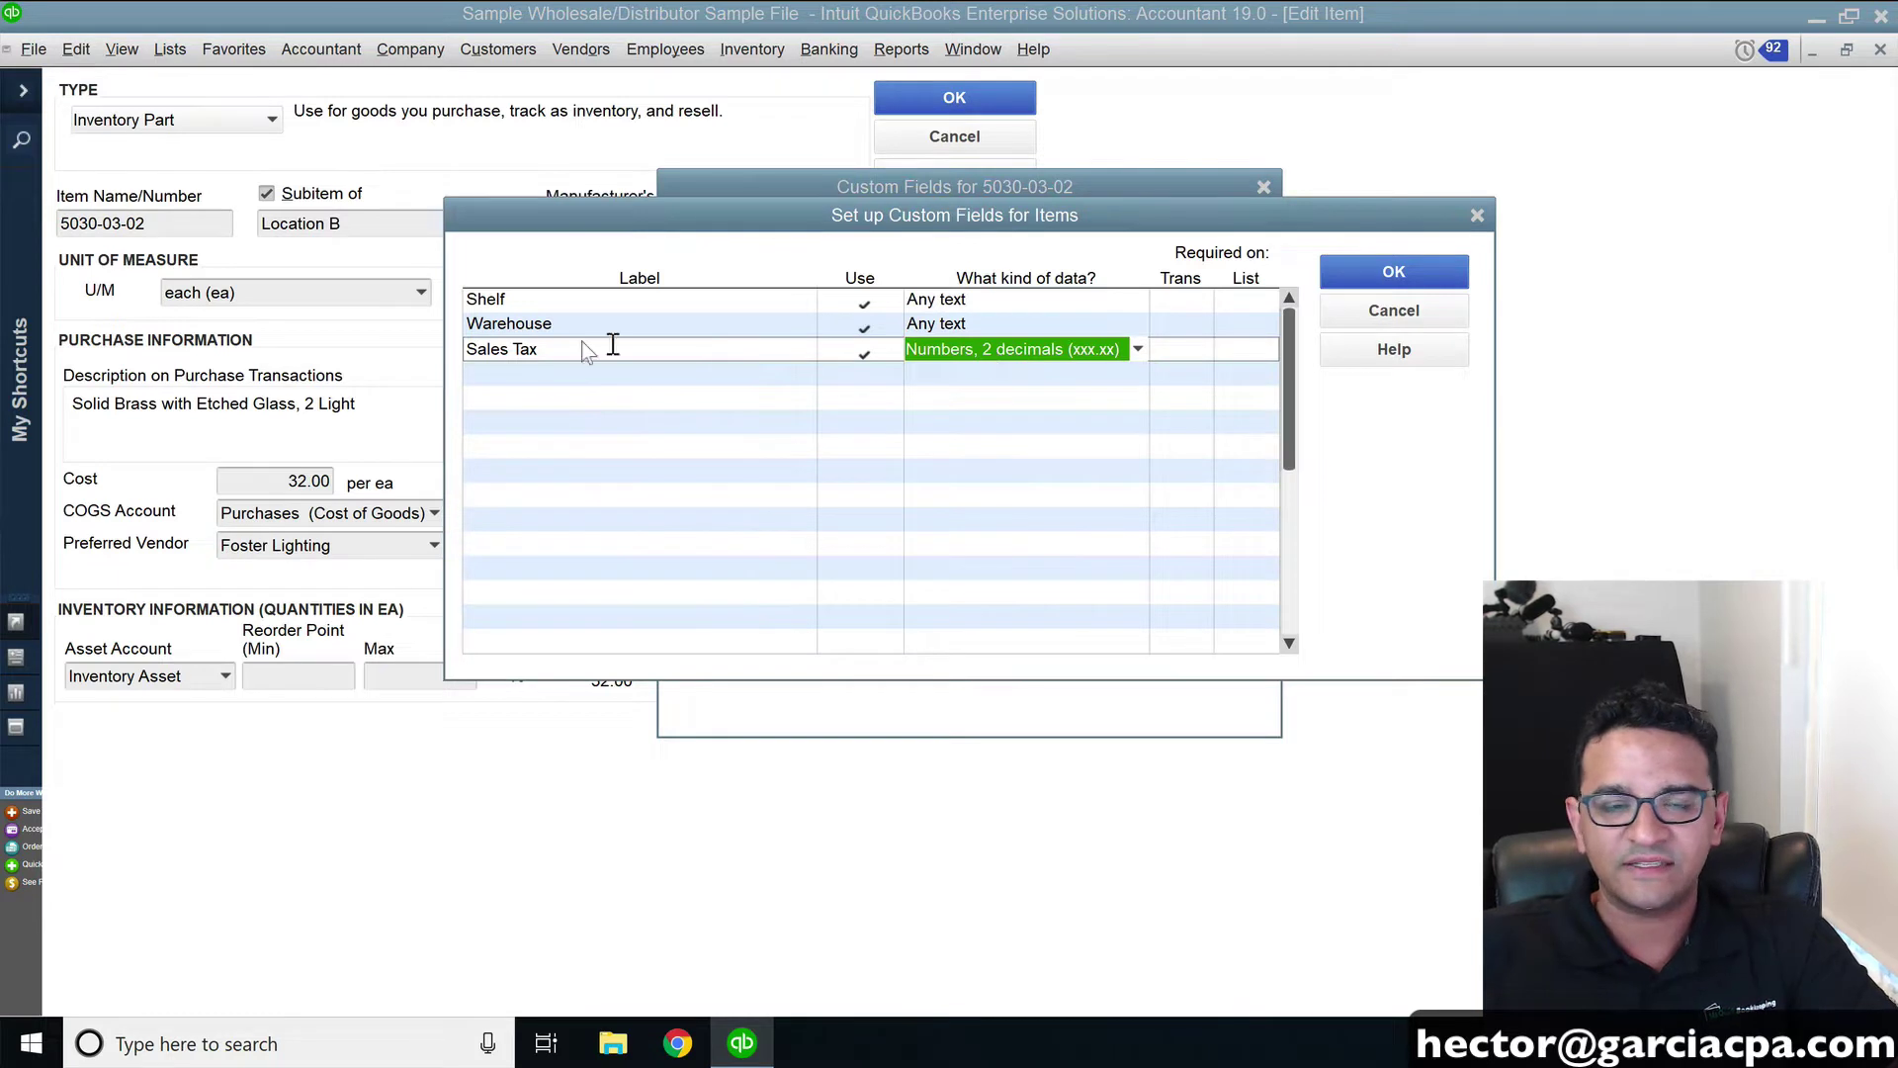
Finish the label as 'Sales Tax (10%)' and save the item's custom field definitions
{"action": "left_click", "coordinate": [613, 344]}
{"action": "left_click", "coordinate": [613, 344]}
{"action": "left_click", "coordinate": [613, 344]}
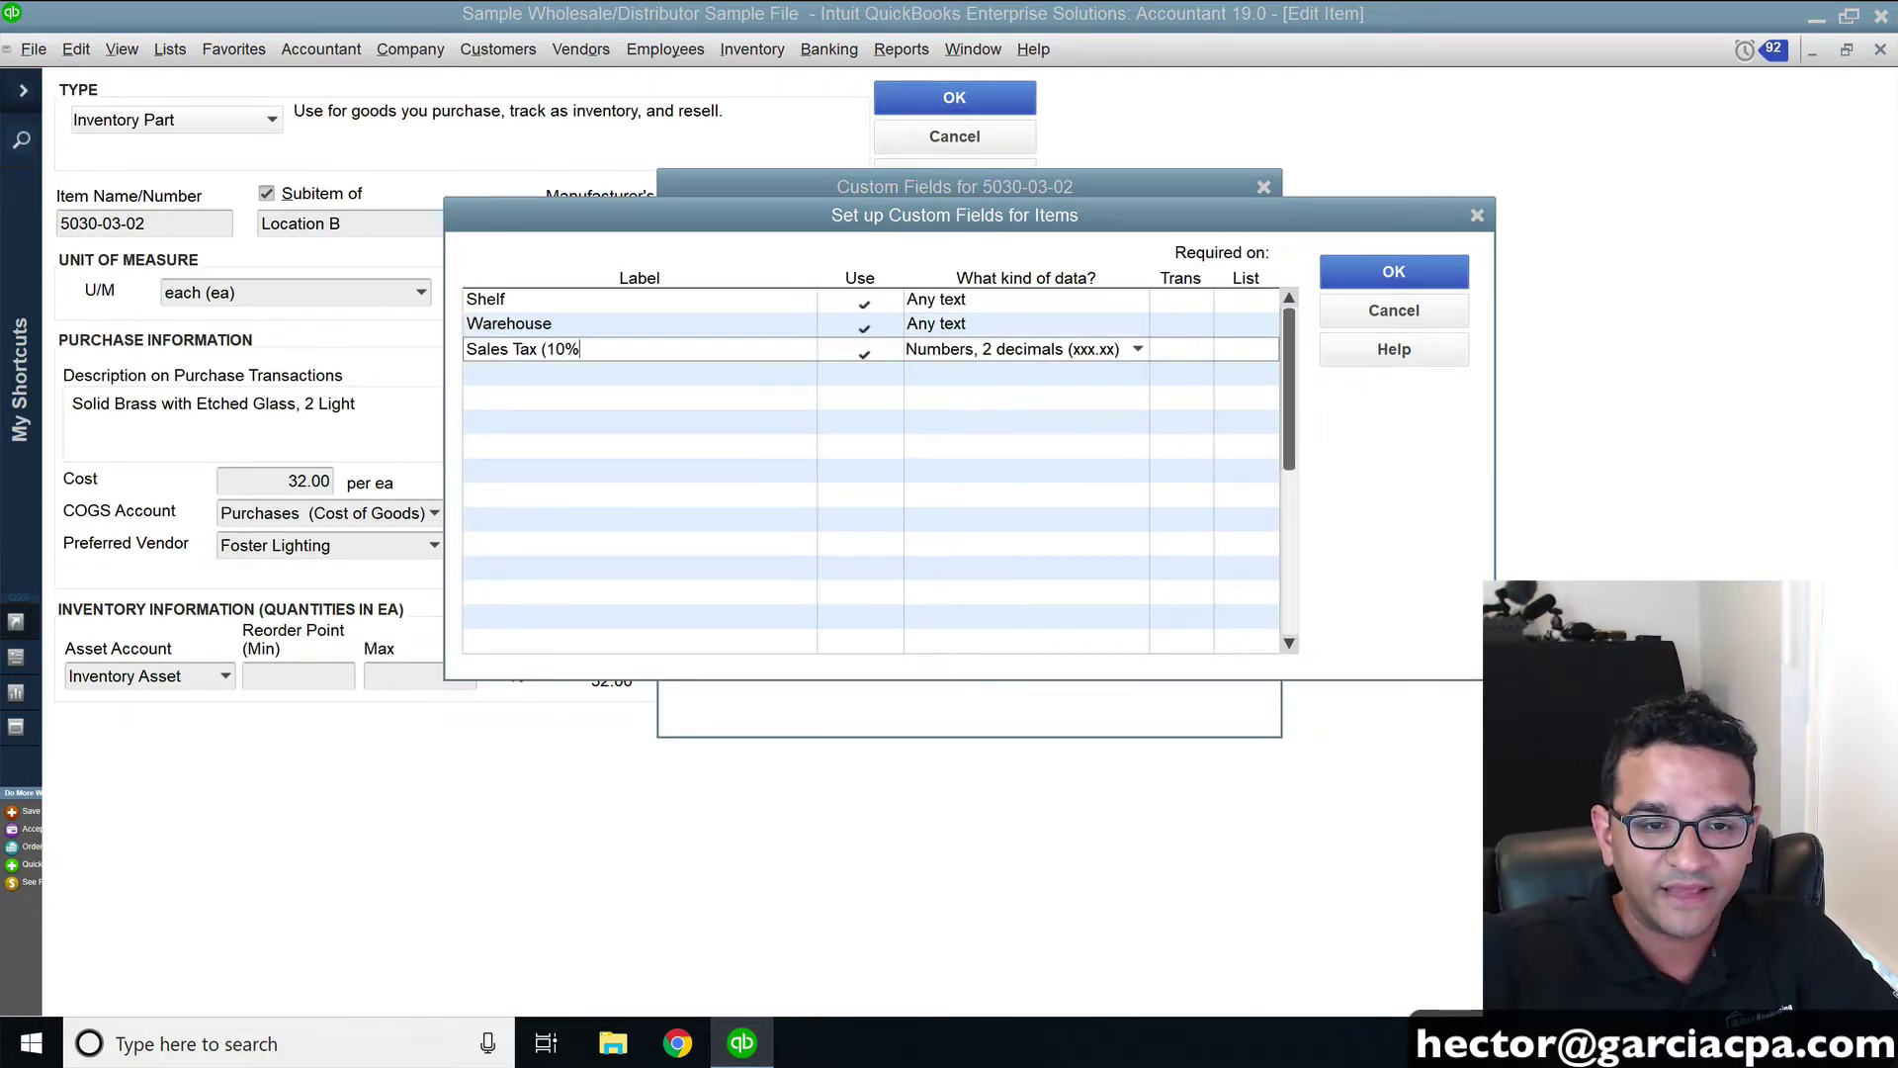
{"action": "type", "text": ")"}
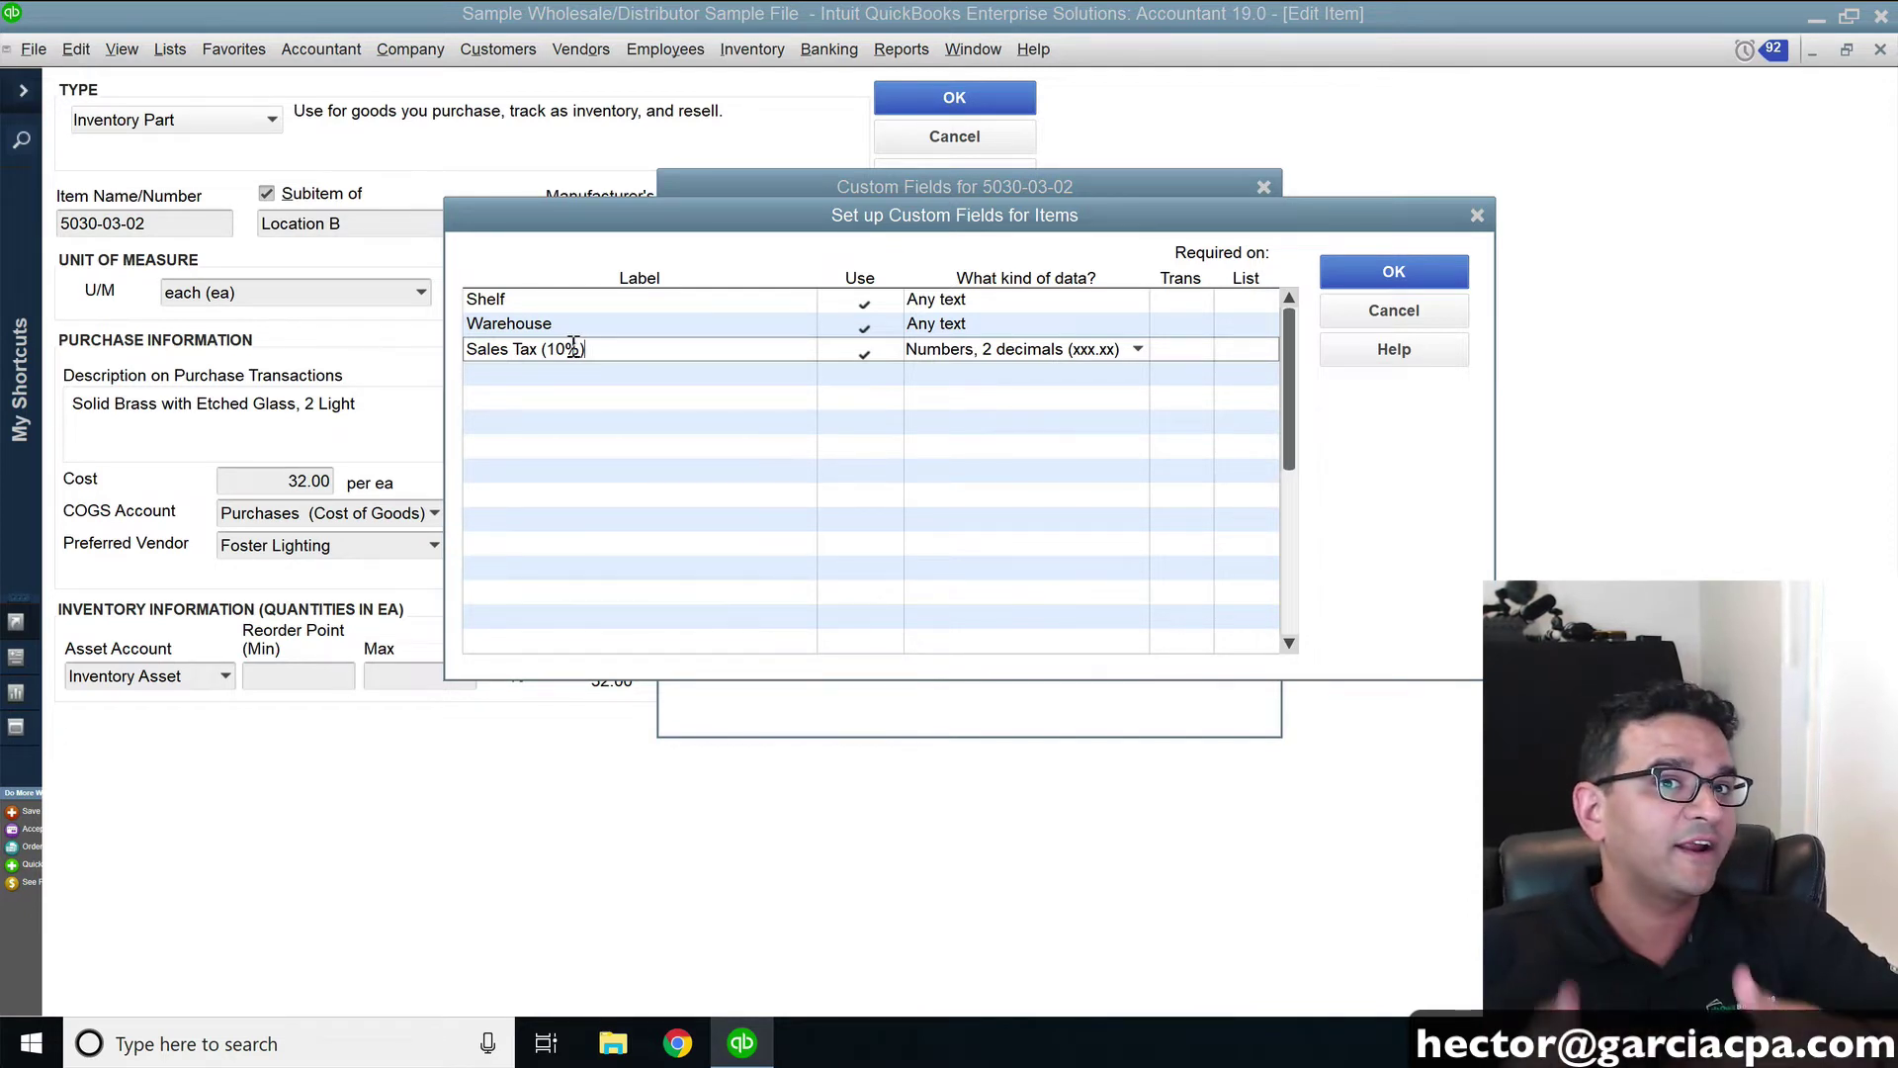
{"action": "left_click_drag", "start_coordinate": [539, 350], "coordinate": [683, 353]}
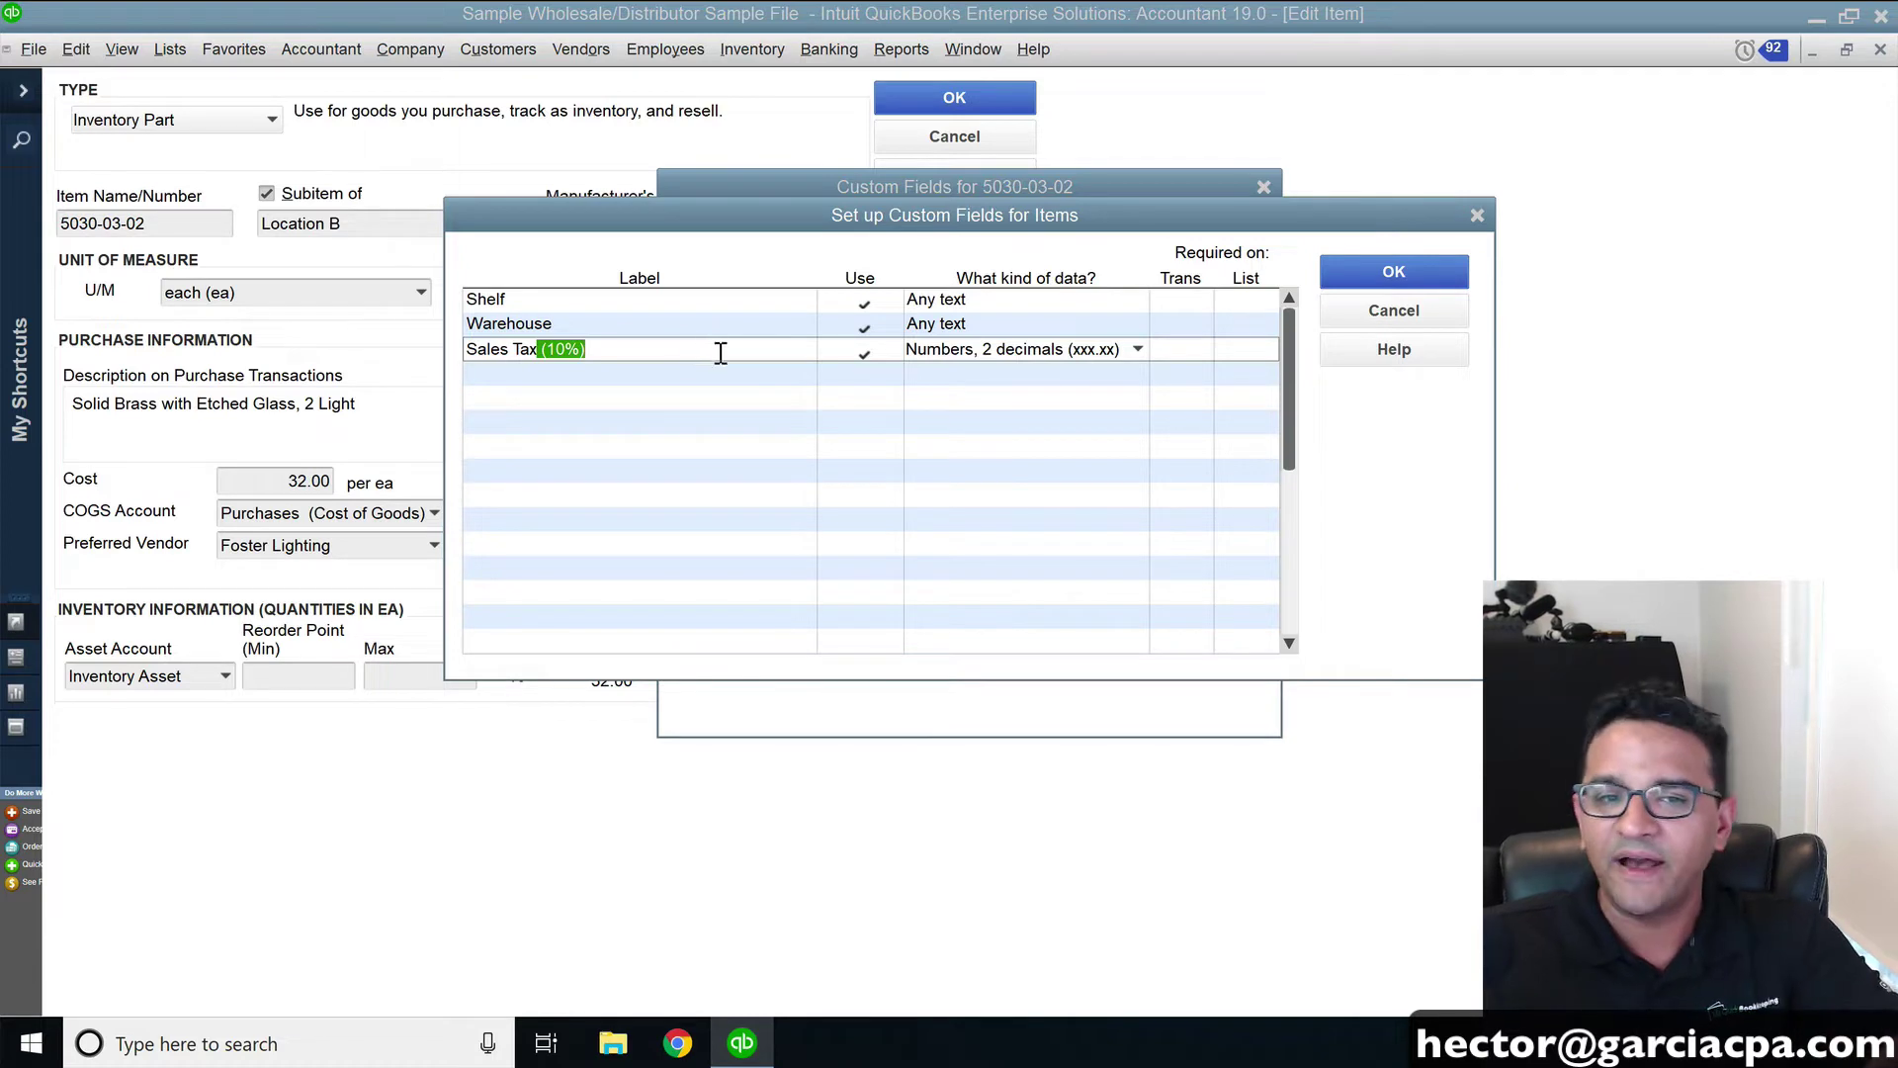
{"action": "left_click", "coordinate": [606, 345]}
{"action": "left_click", "coordinate": [1394, 284]}
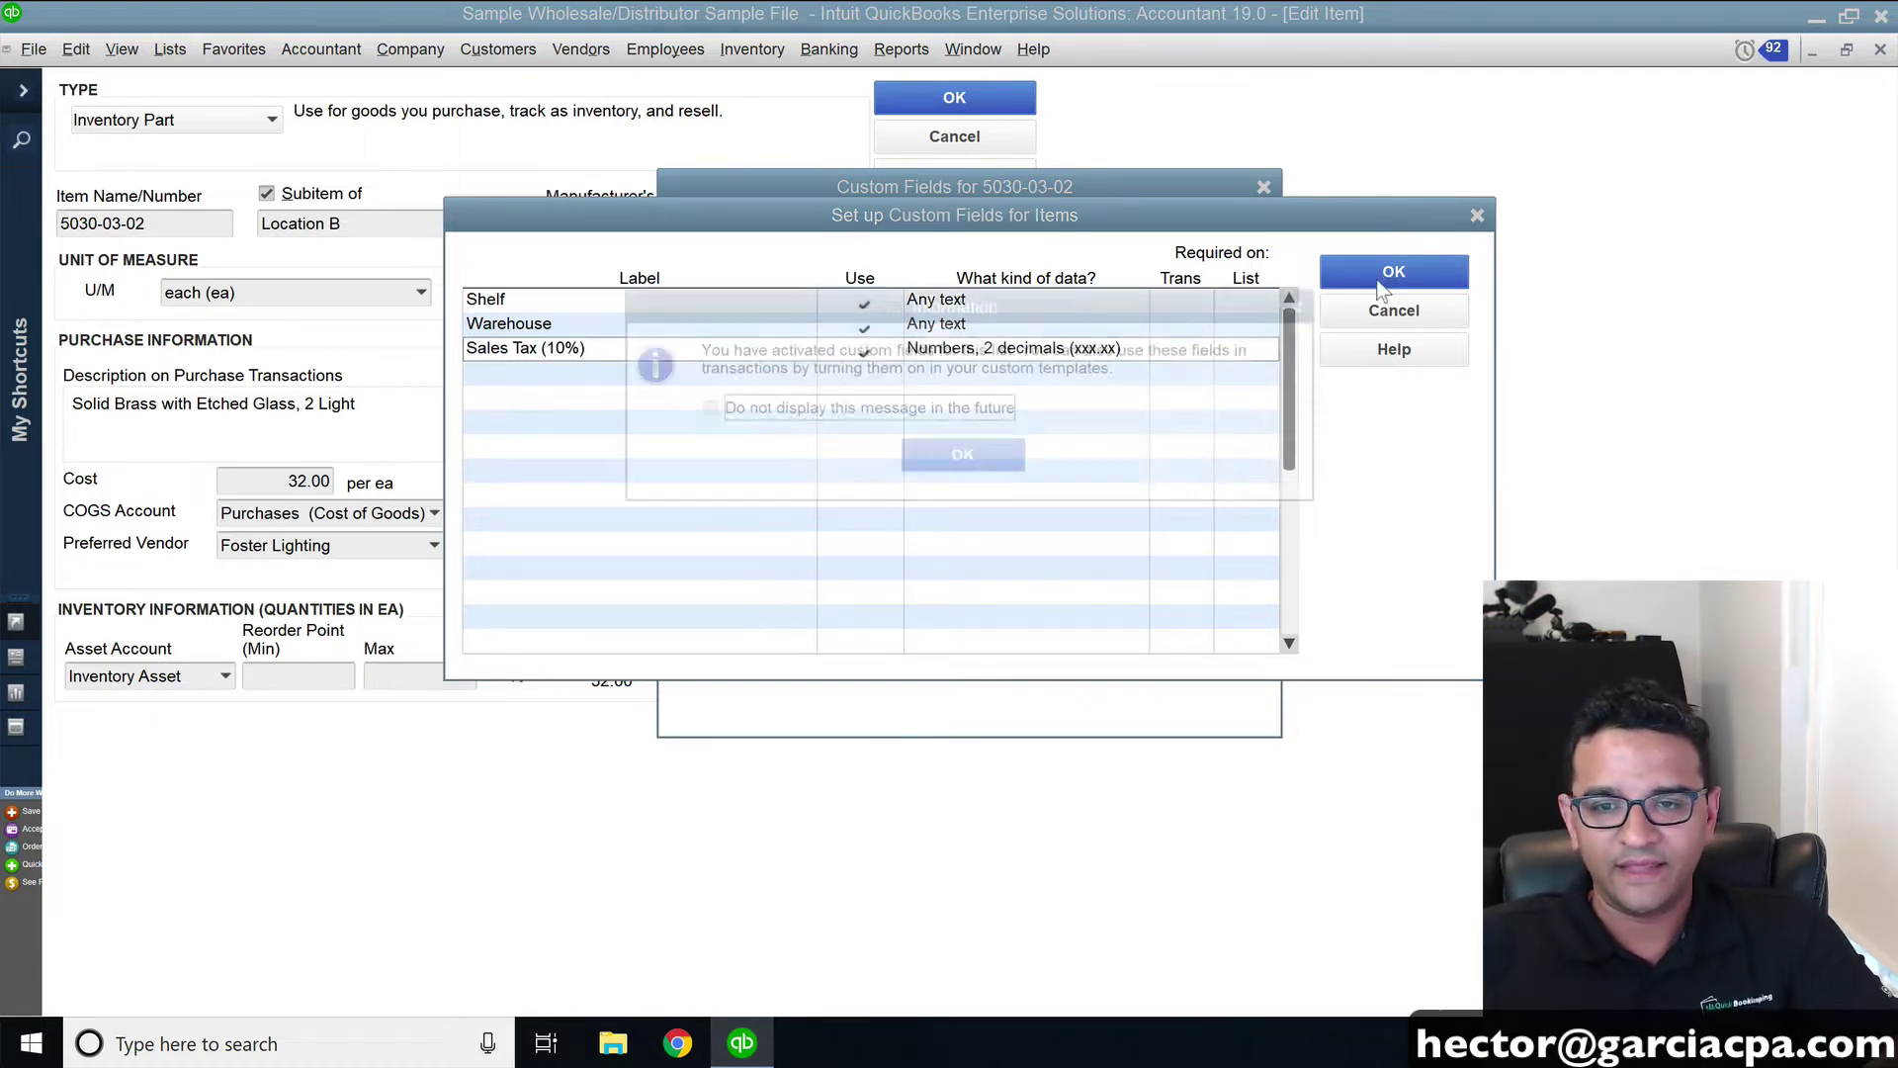
{"action": "left_click", "coordinate": [974, 460]}
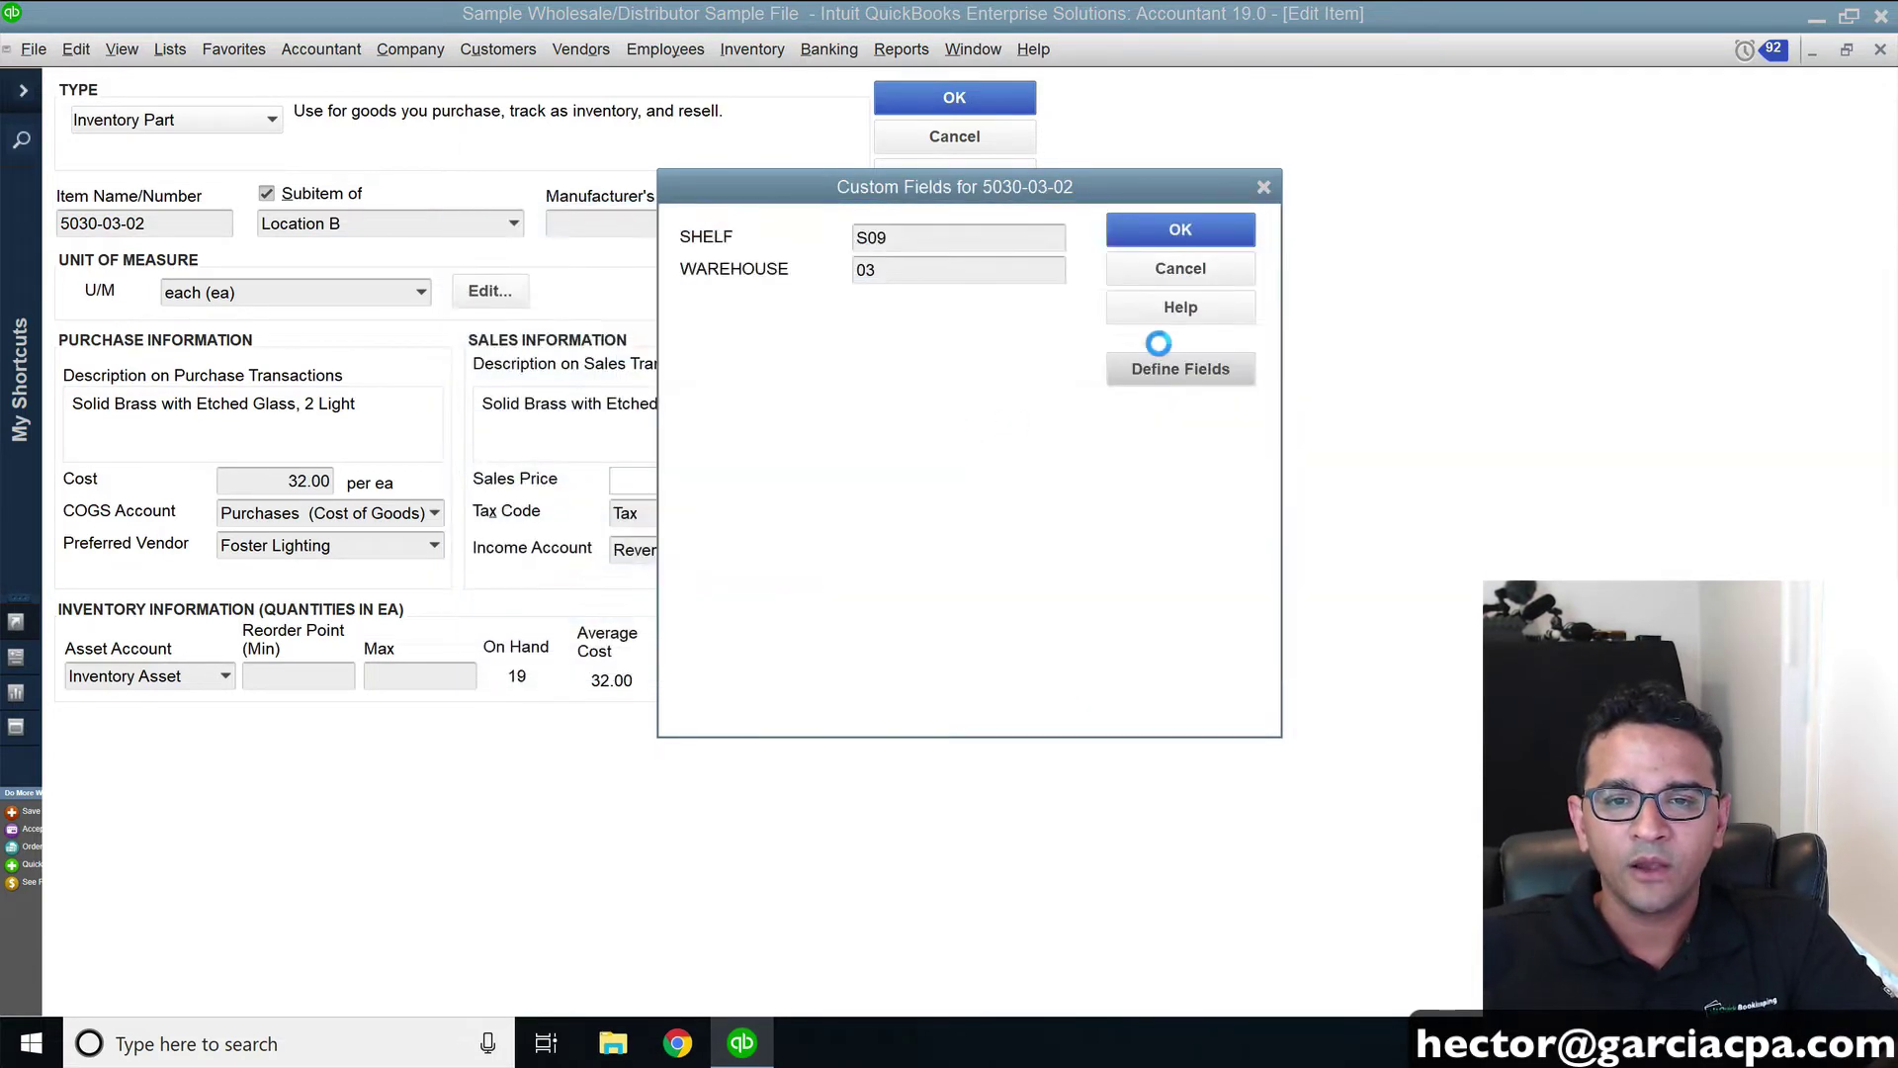
{"action": "left_click", "coordinate": [1180, 229]}
Save the item, then set the template's Sales Tax (10%) column to show on Screen and Print
{"action": "left_click", "coordinate": [950, 98]}
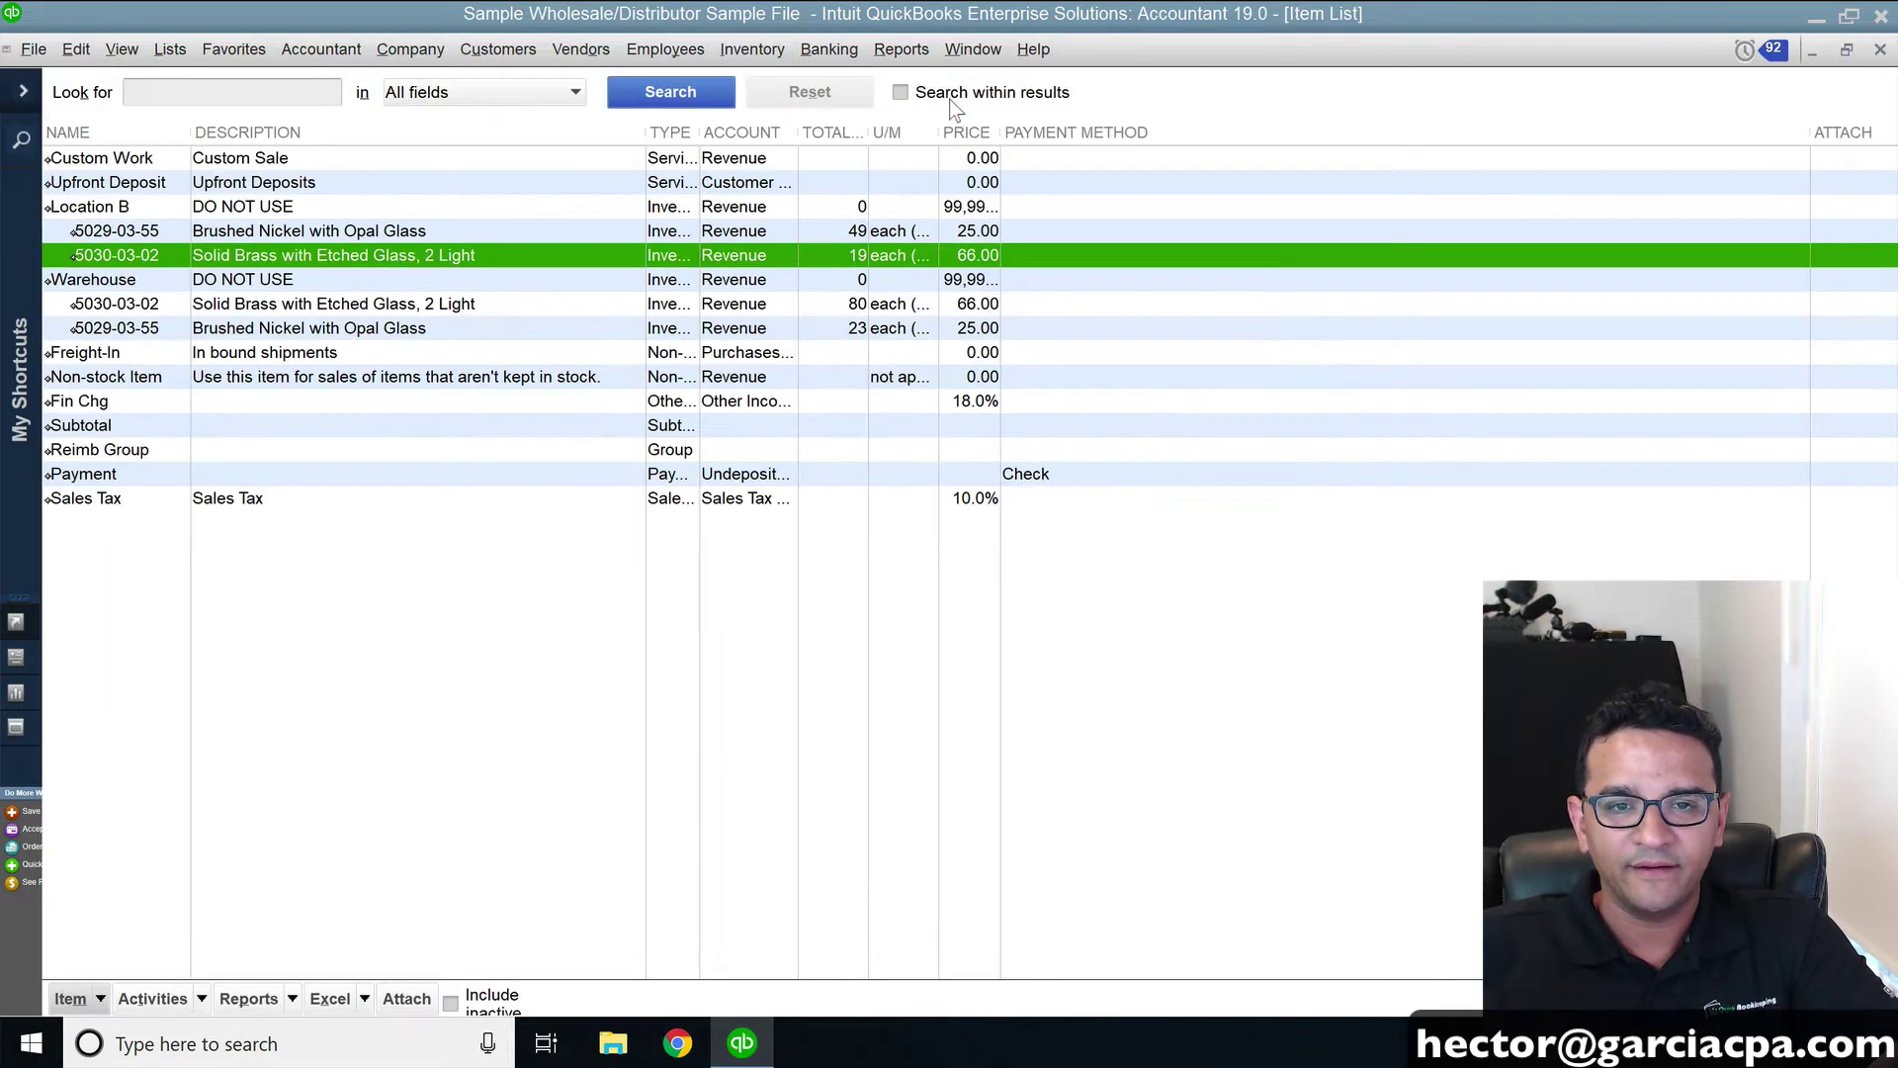
{"action": "left_click", "coordinate": [1881, 51]}
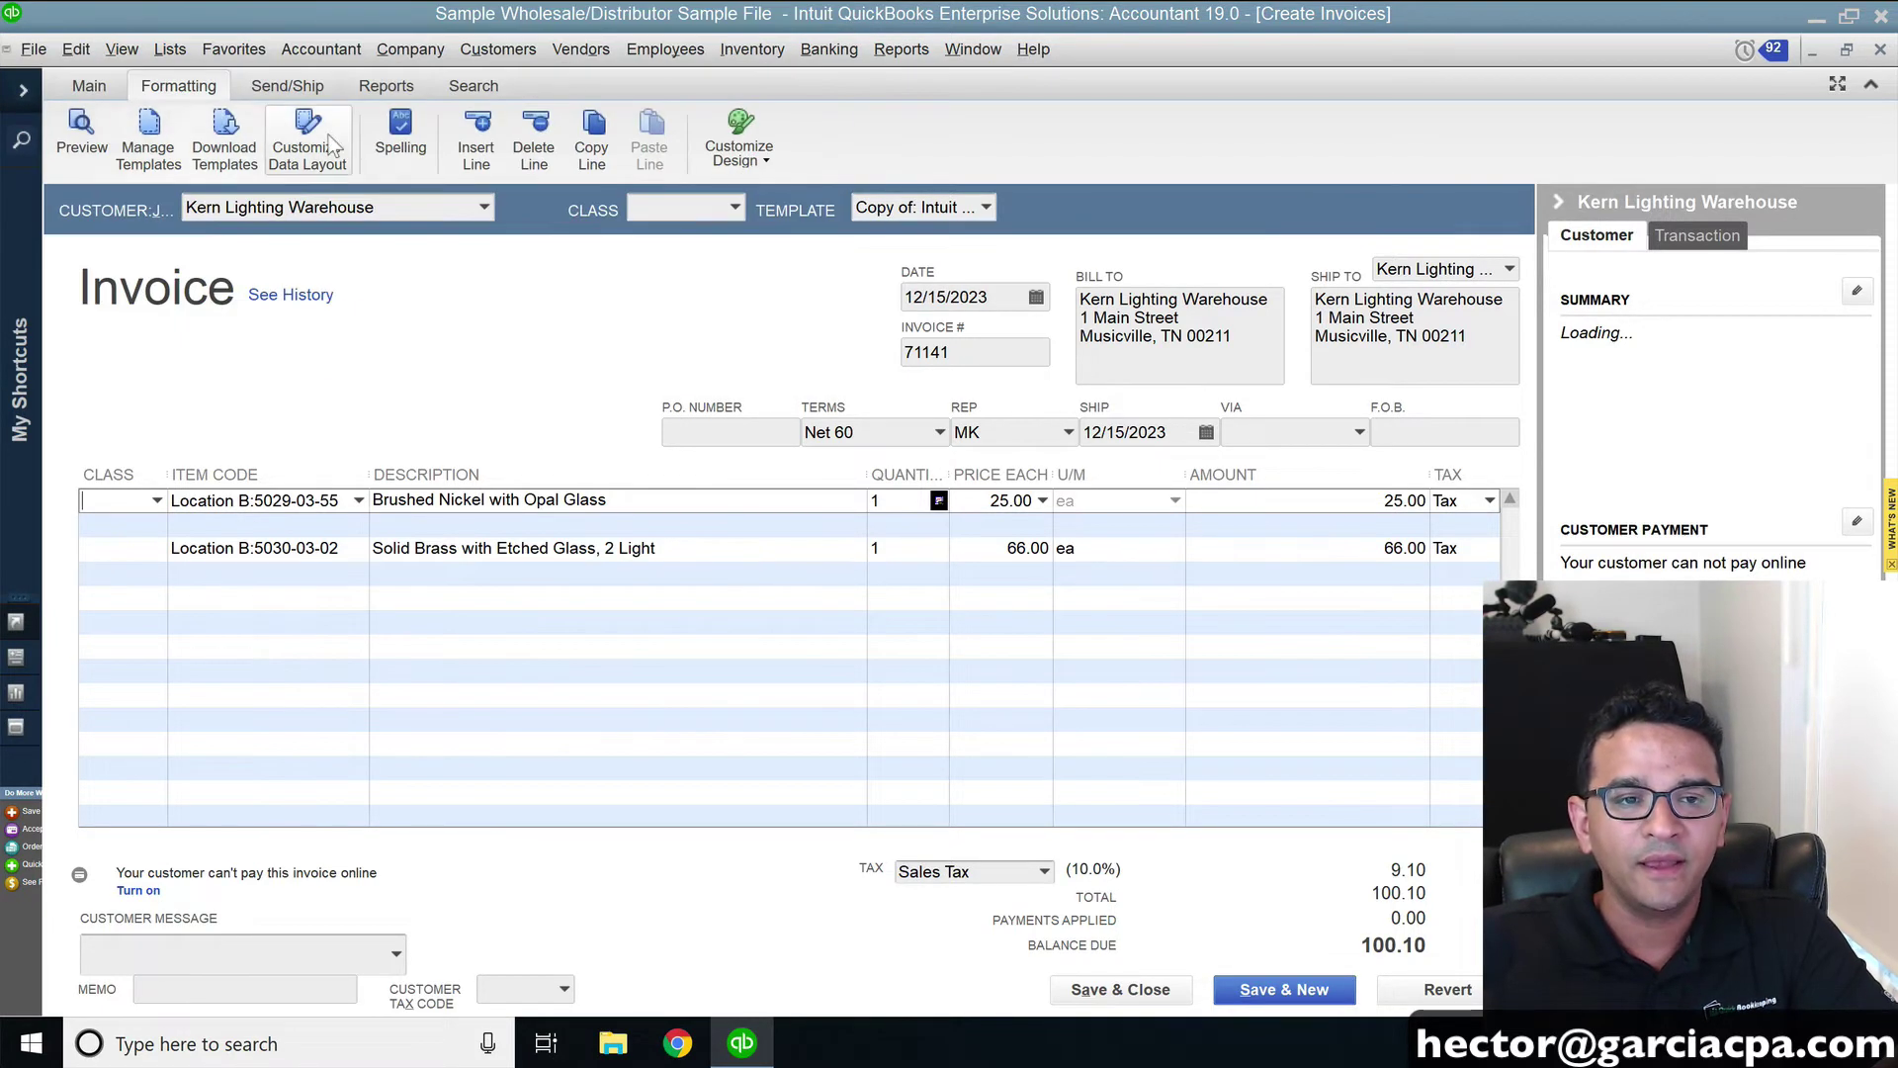
{"action": "left_click", "coordinate": [308, 139]}
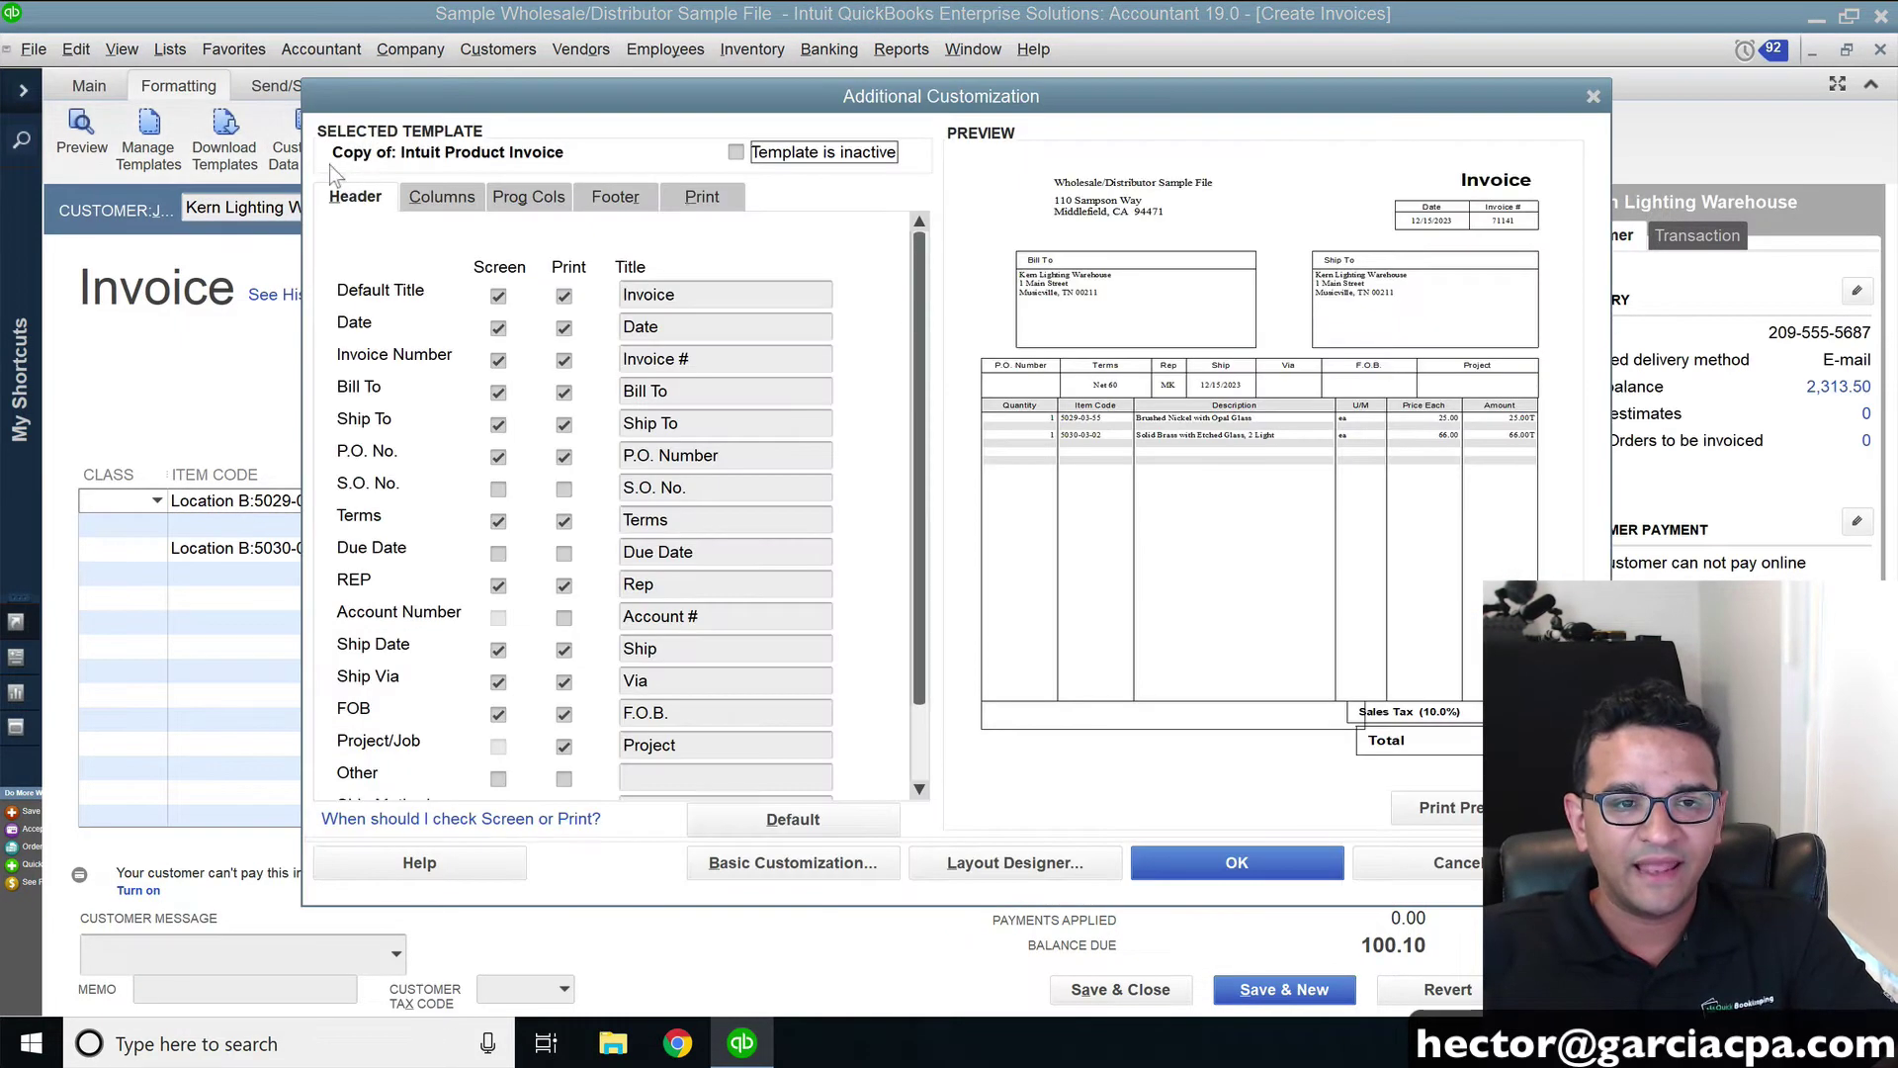
{"action": "left_click", "coordinate": [464, 201]}
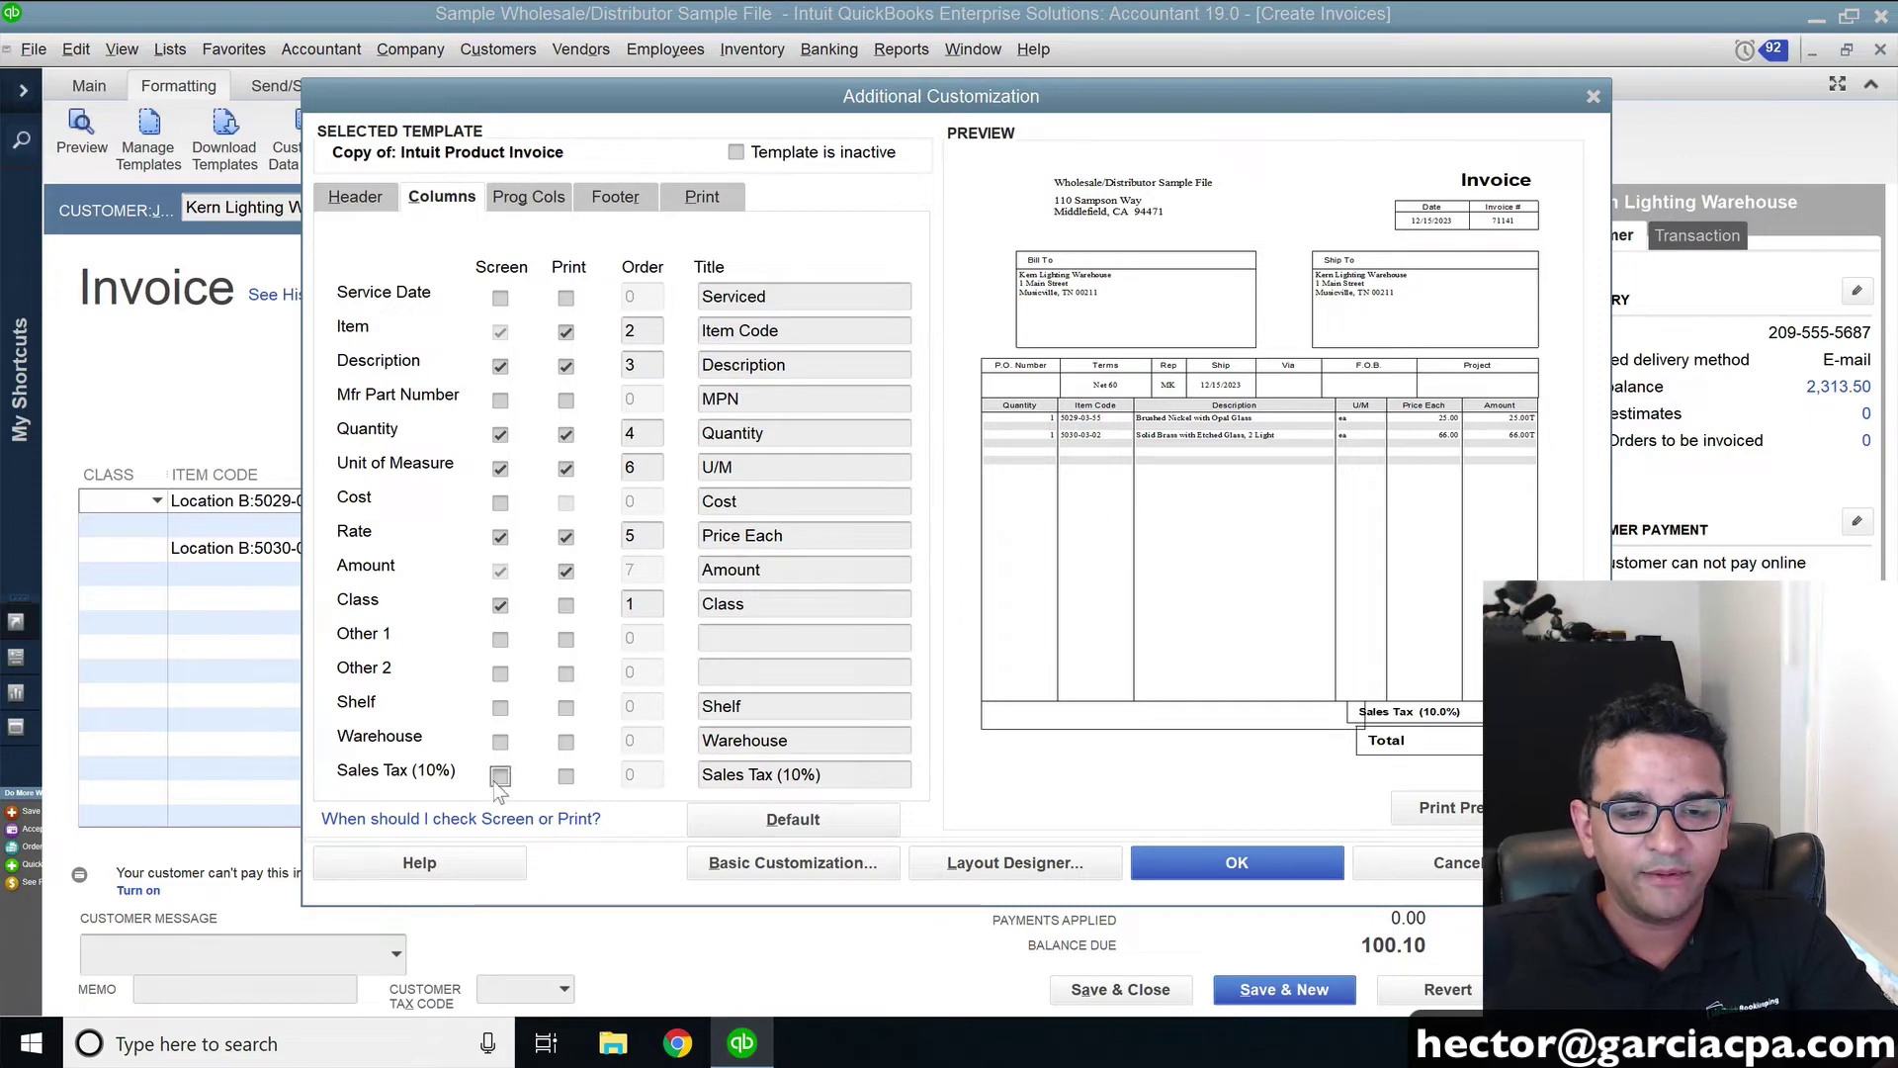
{"action": "left_click", "coordinate": [500, 777]}
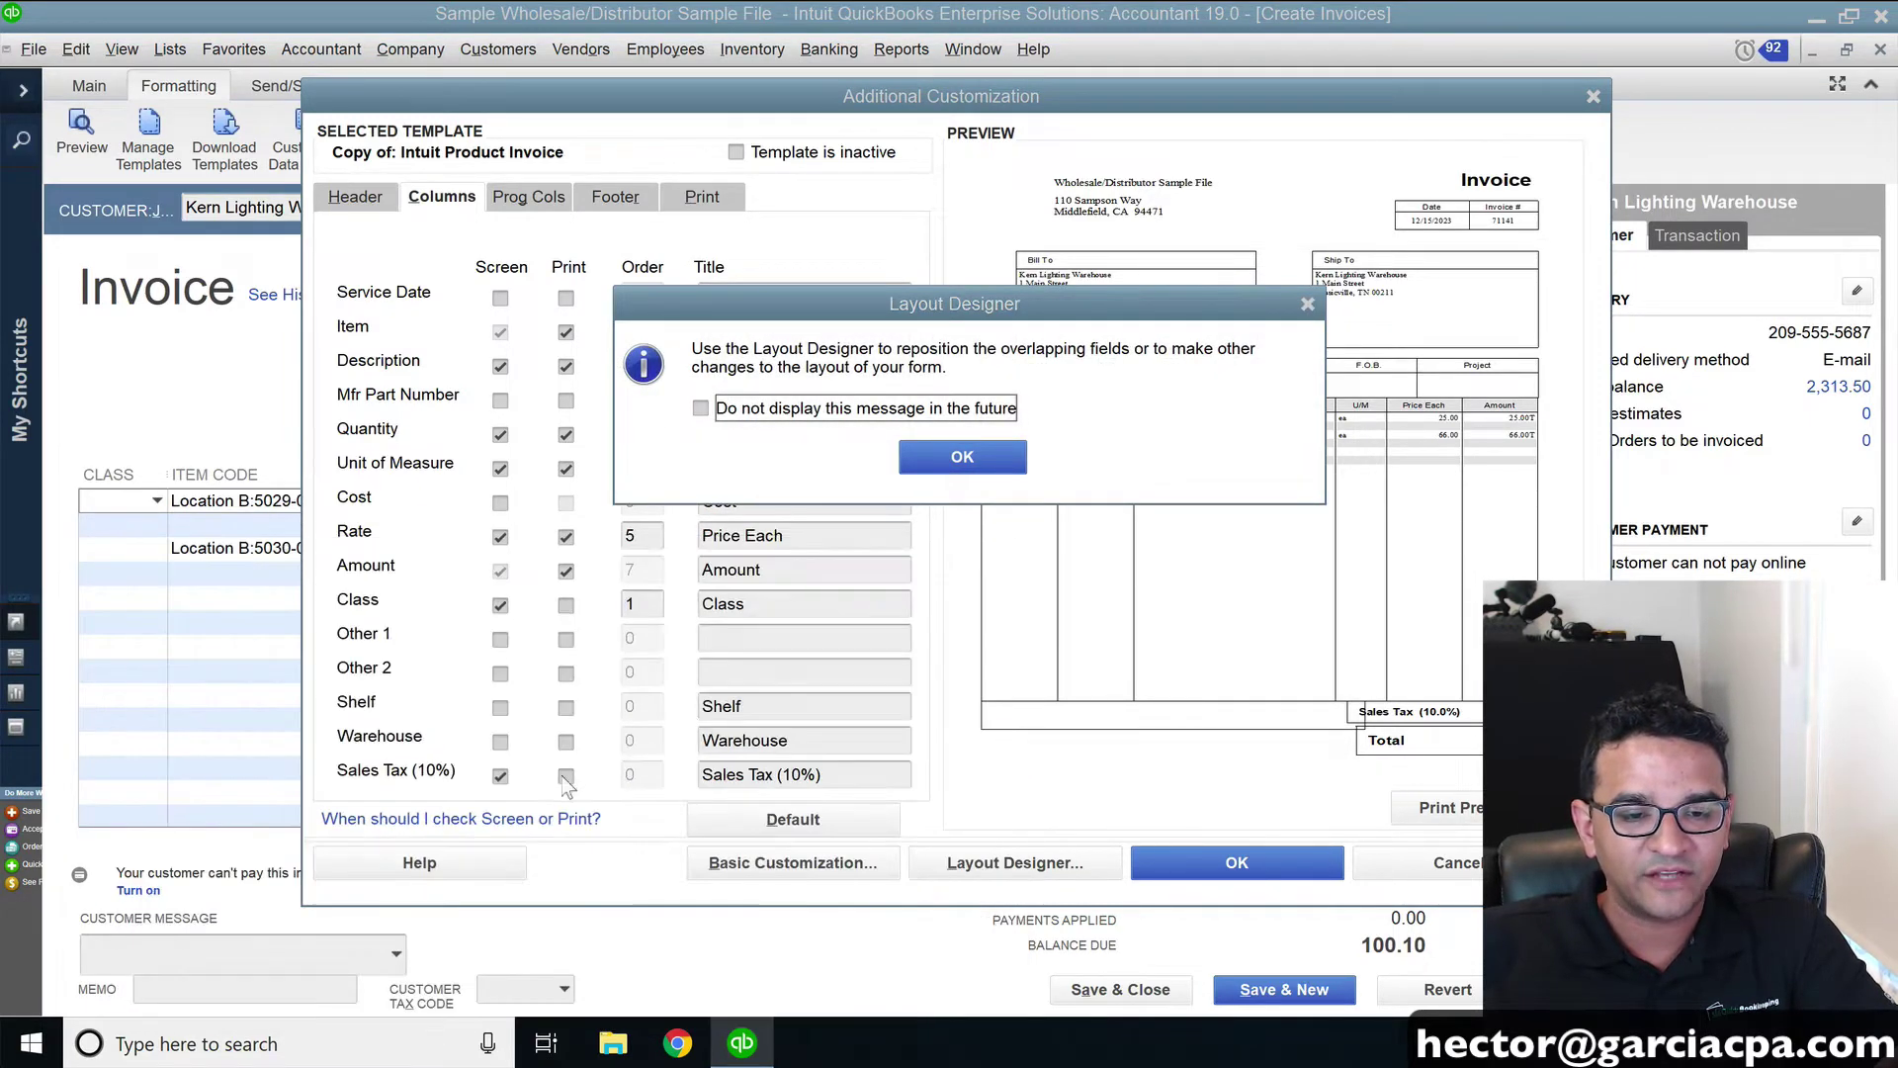
{"action": "key", "text": "Return"}
{"action": "left_click", "coordinate": [566, 776]}
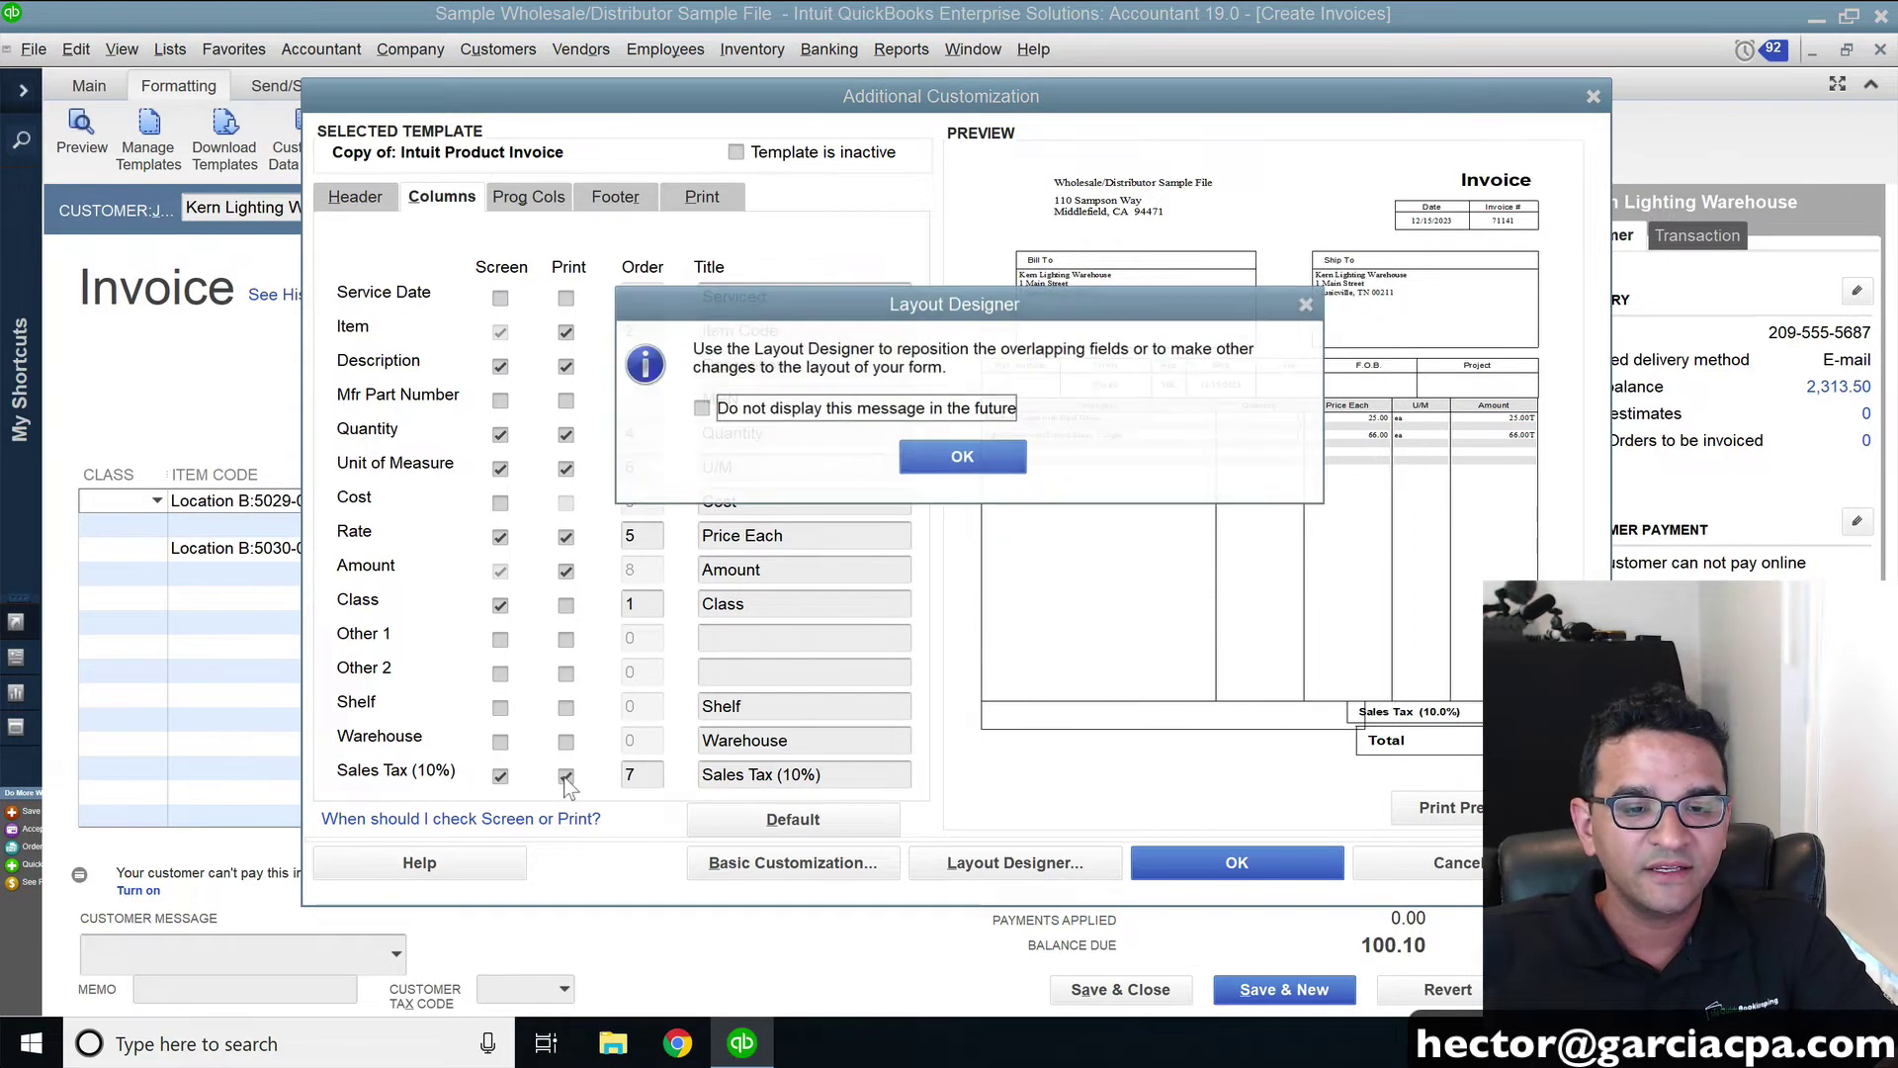
{"action": "left_click", "coordinate": [964, 462]}
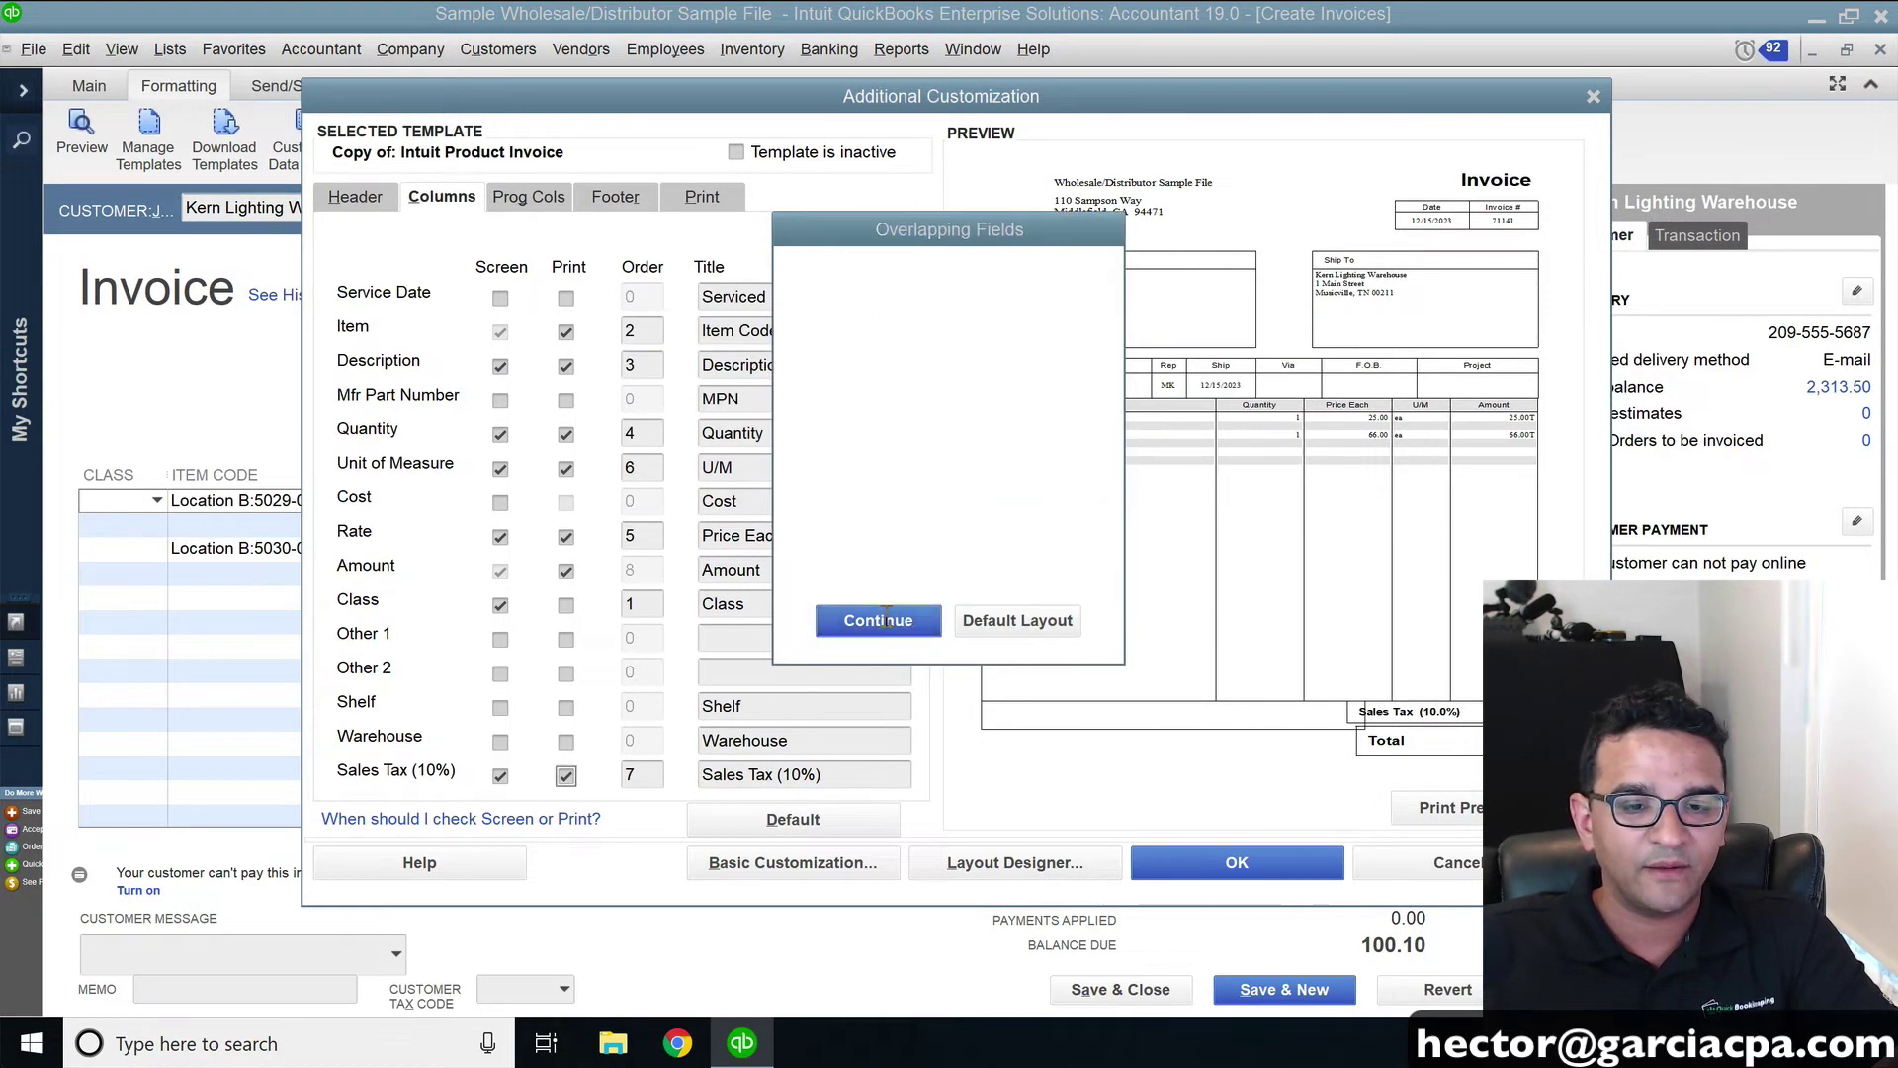
{"action": "left_click", "coordinate": [879, 620]}
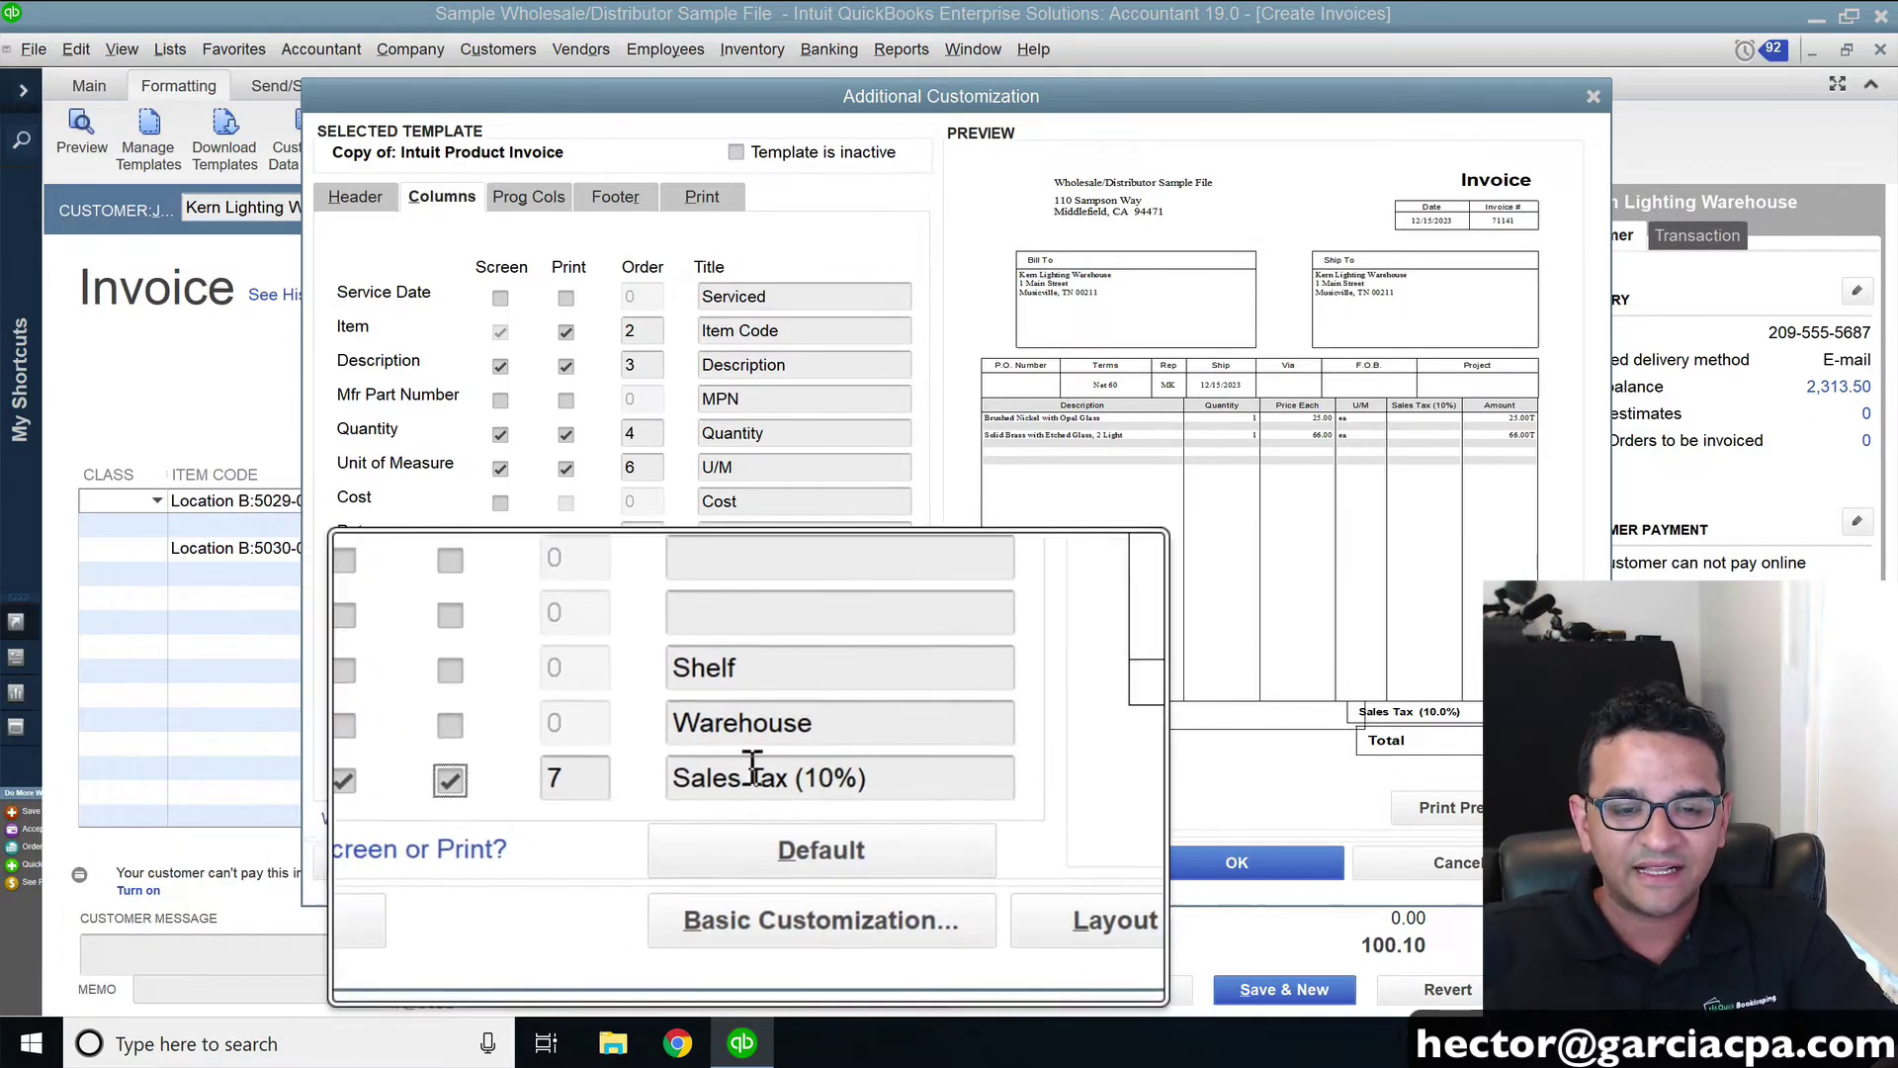
{"action": "left_click", "coordinate": [1229, 864]}
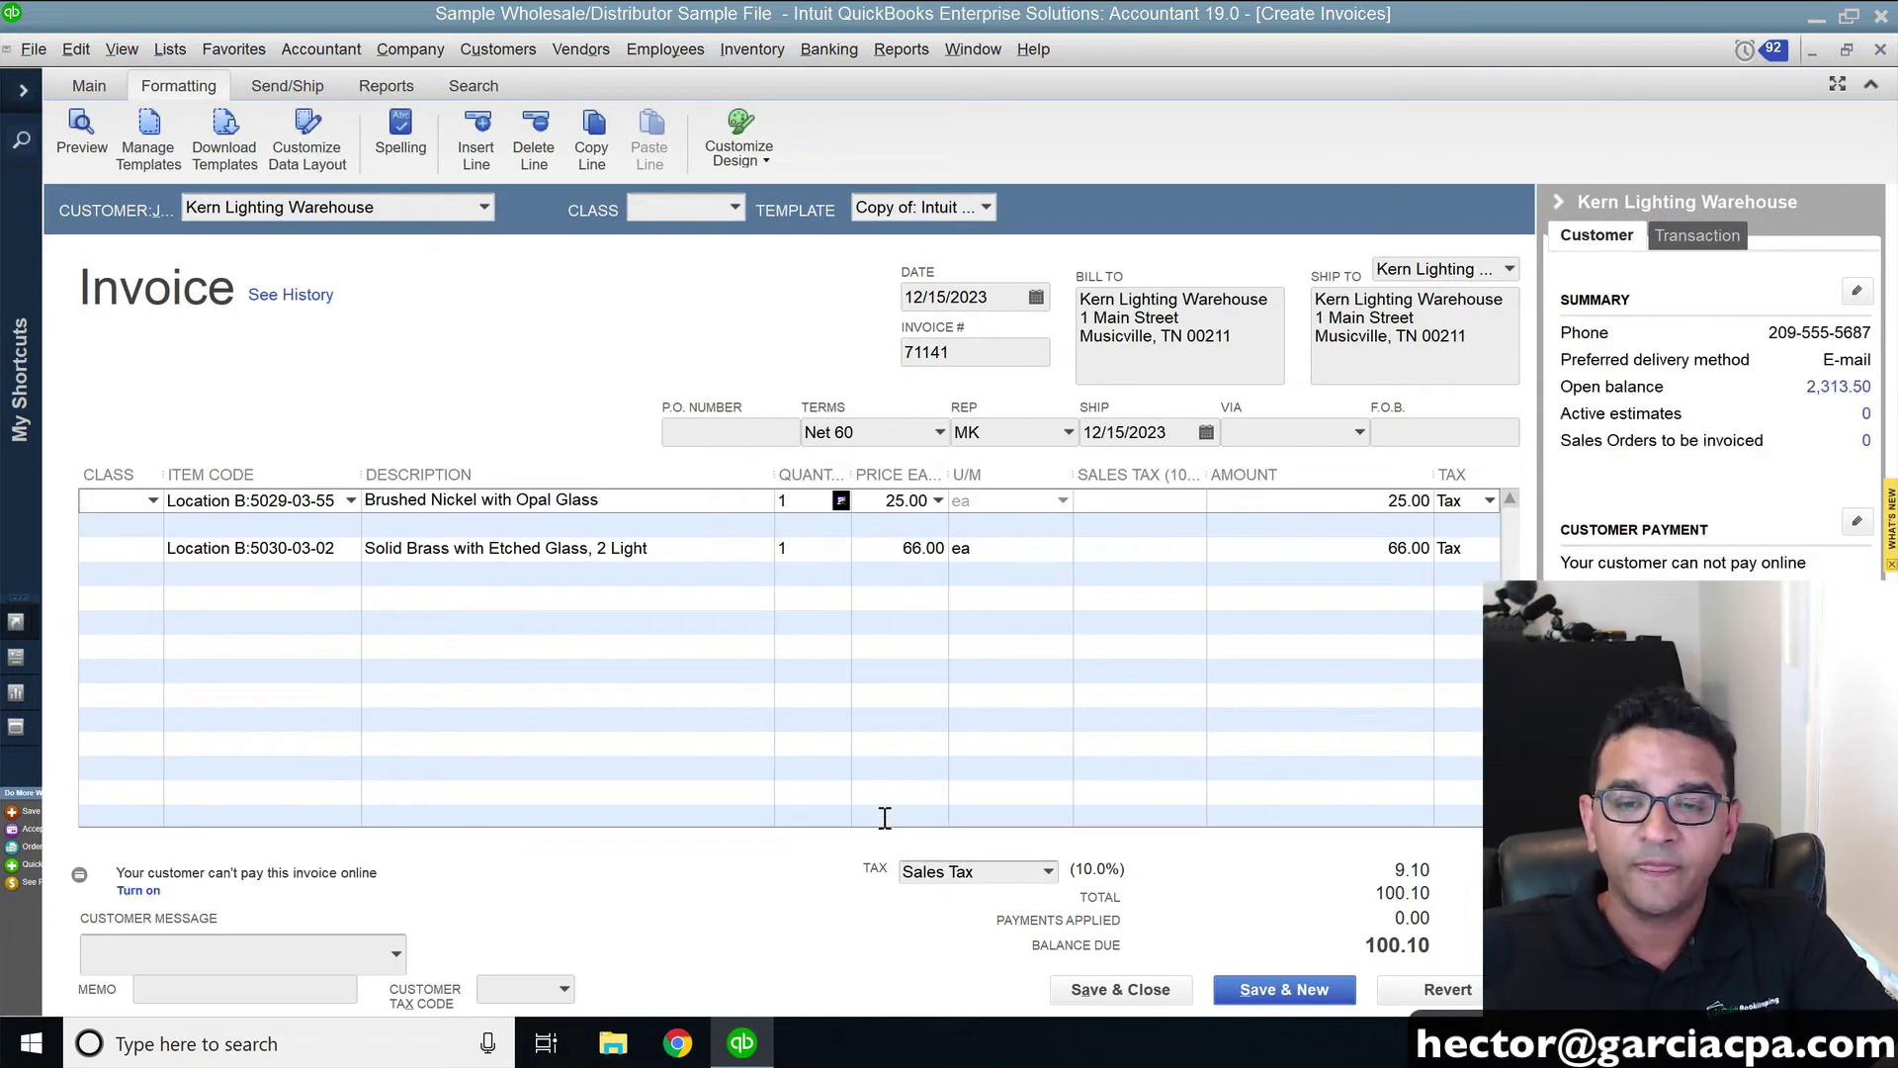
Widen the Sales Tax (10%) column and try a value in the first line's cell
{"action": "left_click_drag", "start_coordinate": [1208, 473], "coordinate": [1253, 473]}
{"action": "left_click", "coordinate": [1194, 503]}
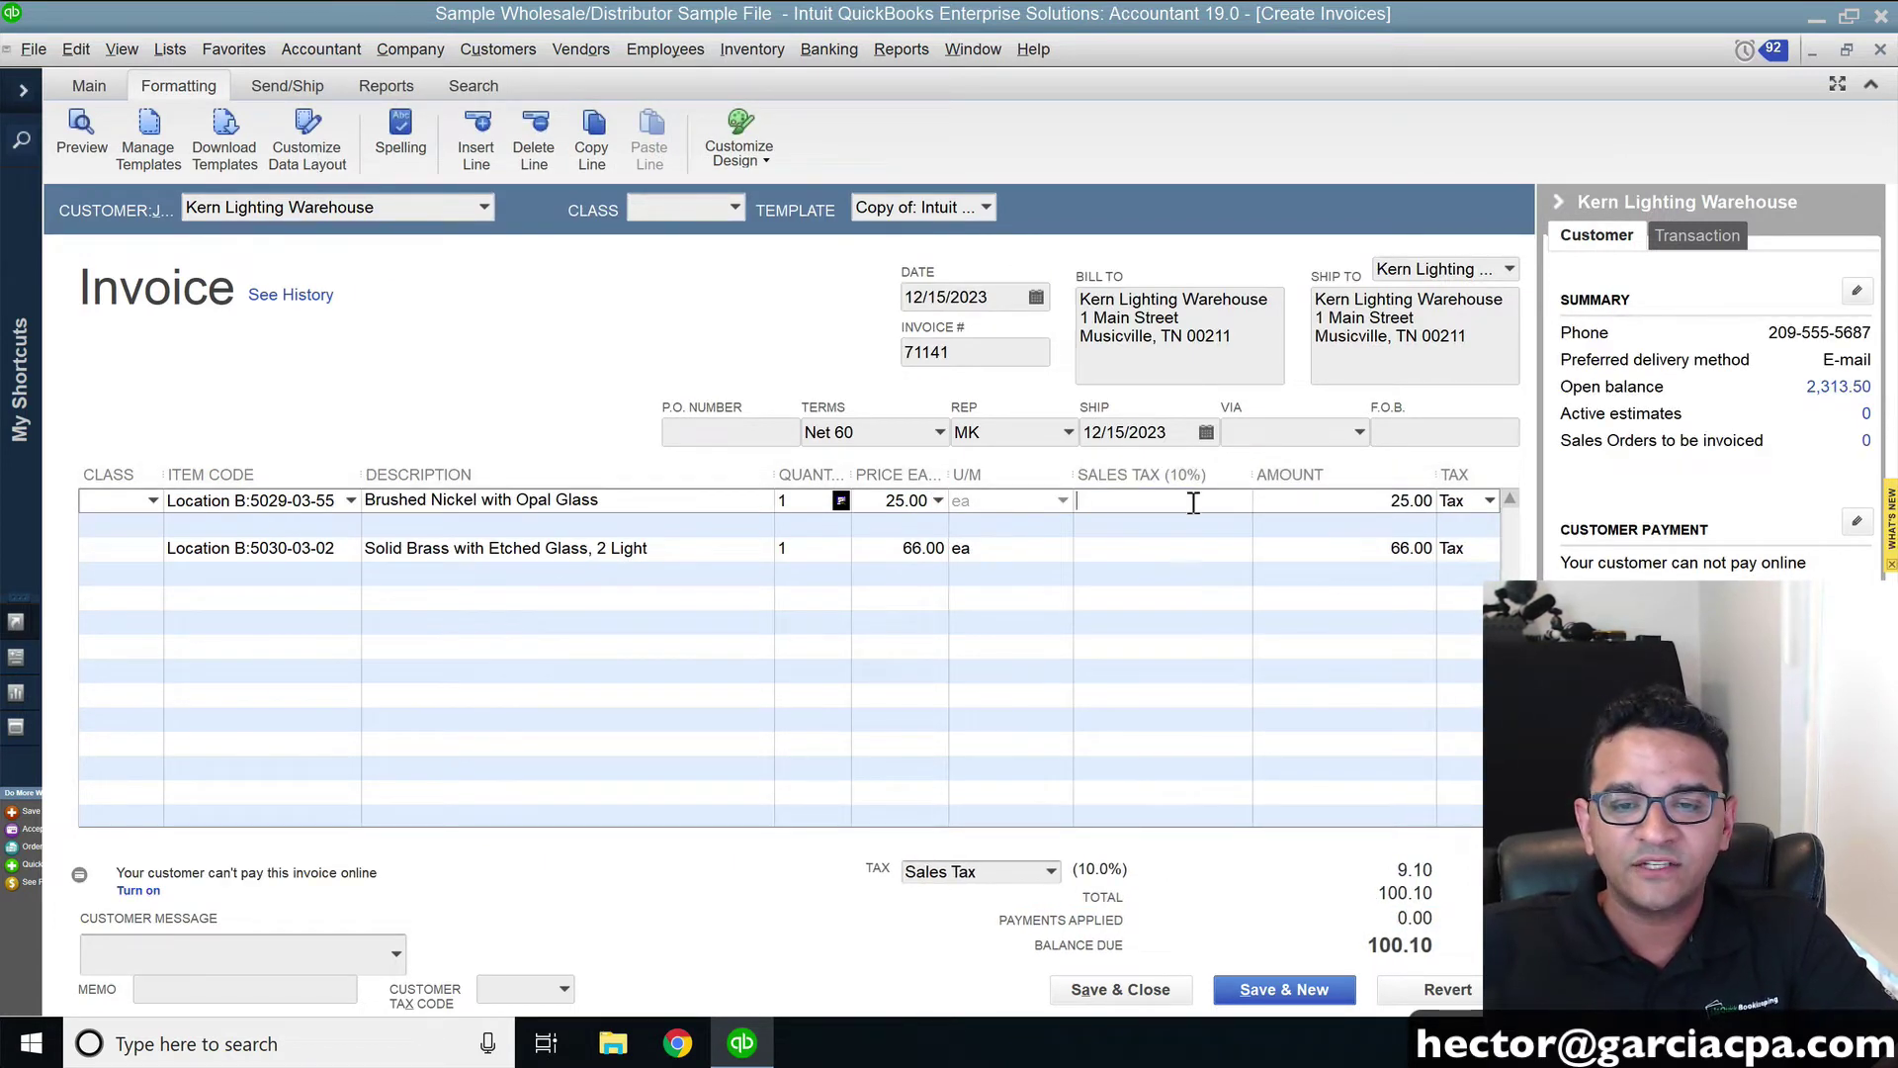
{"action": "left_click", "coordinate": [1134, 548]}
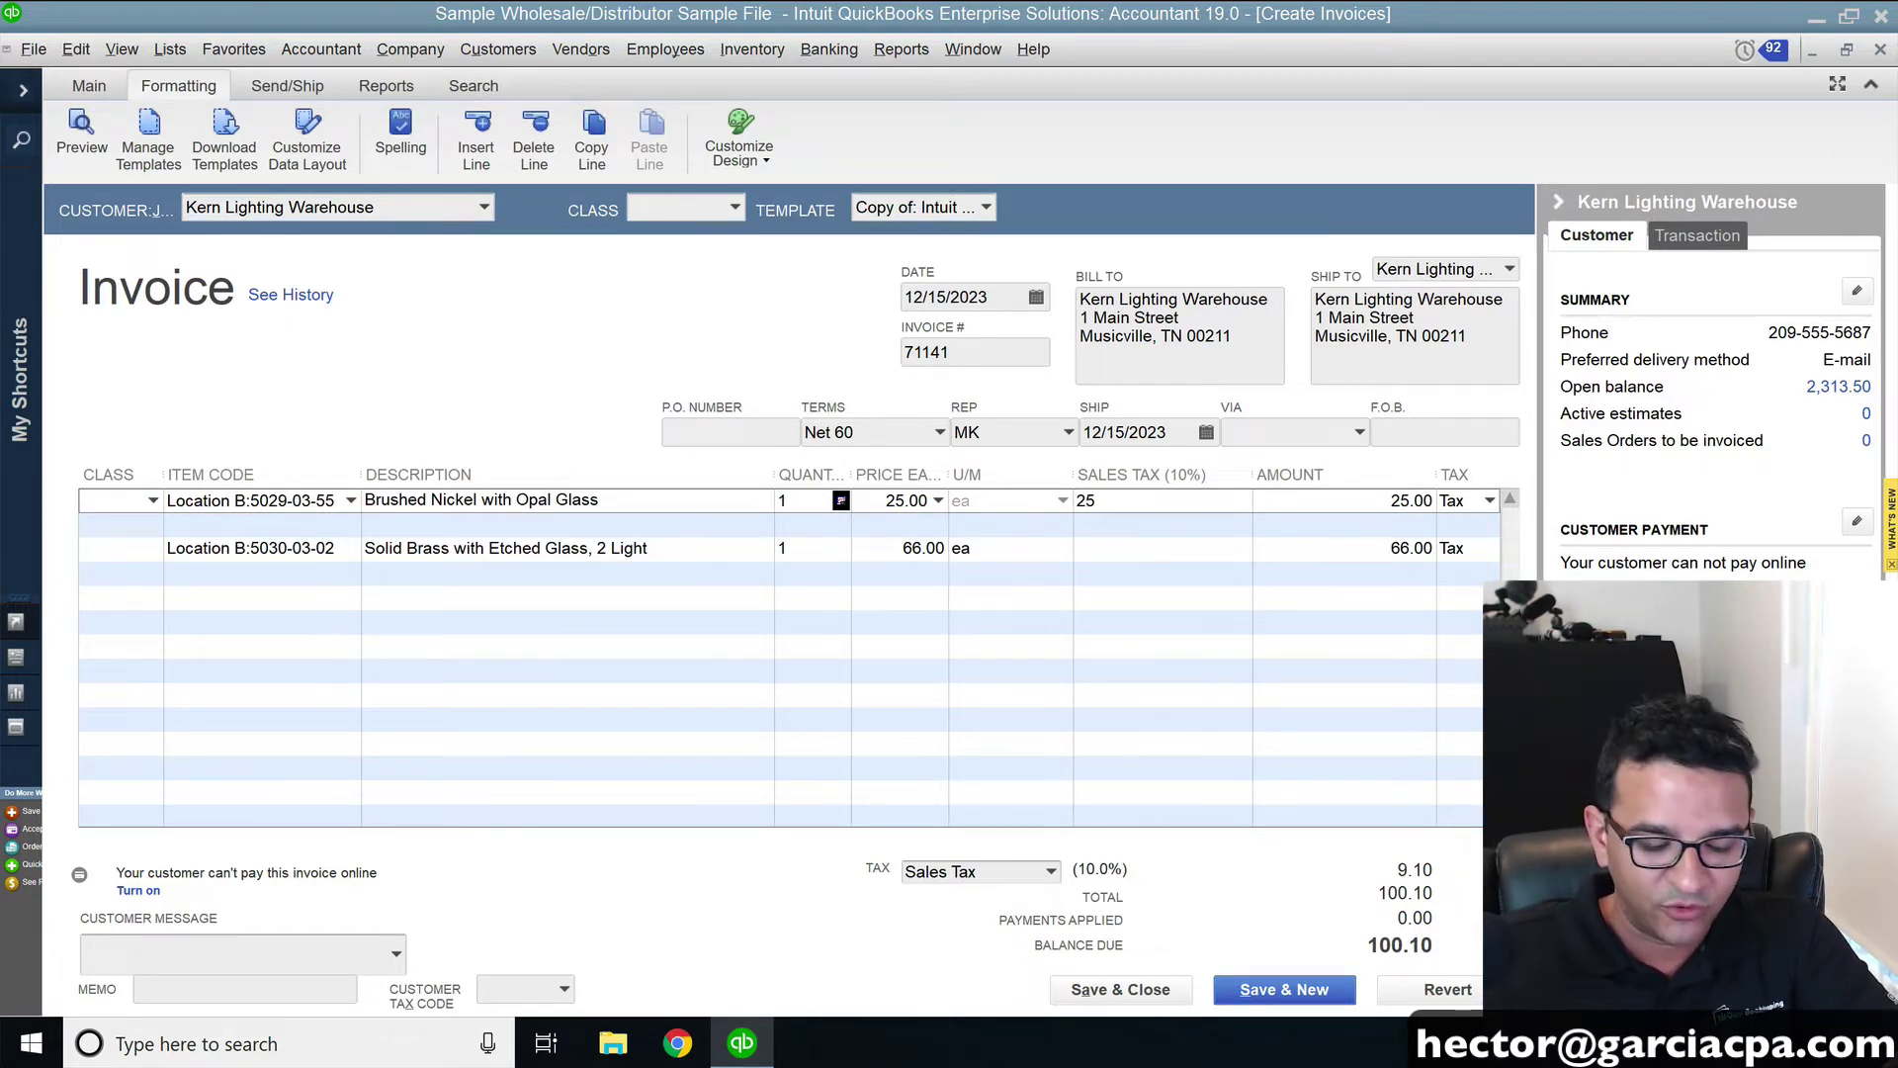
{"action": "key", "text": "Tab"}
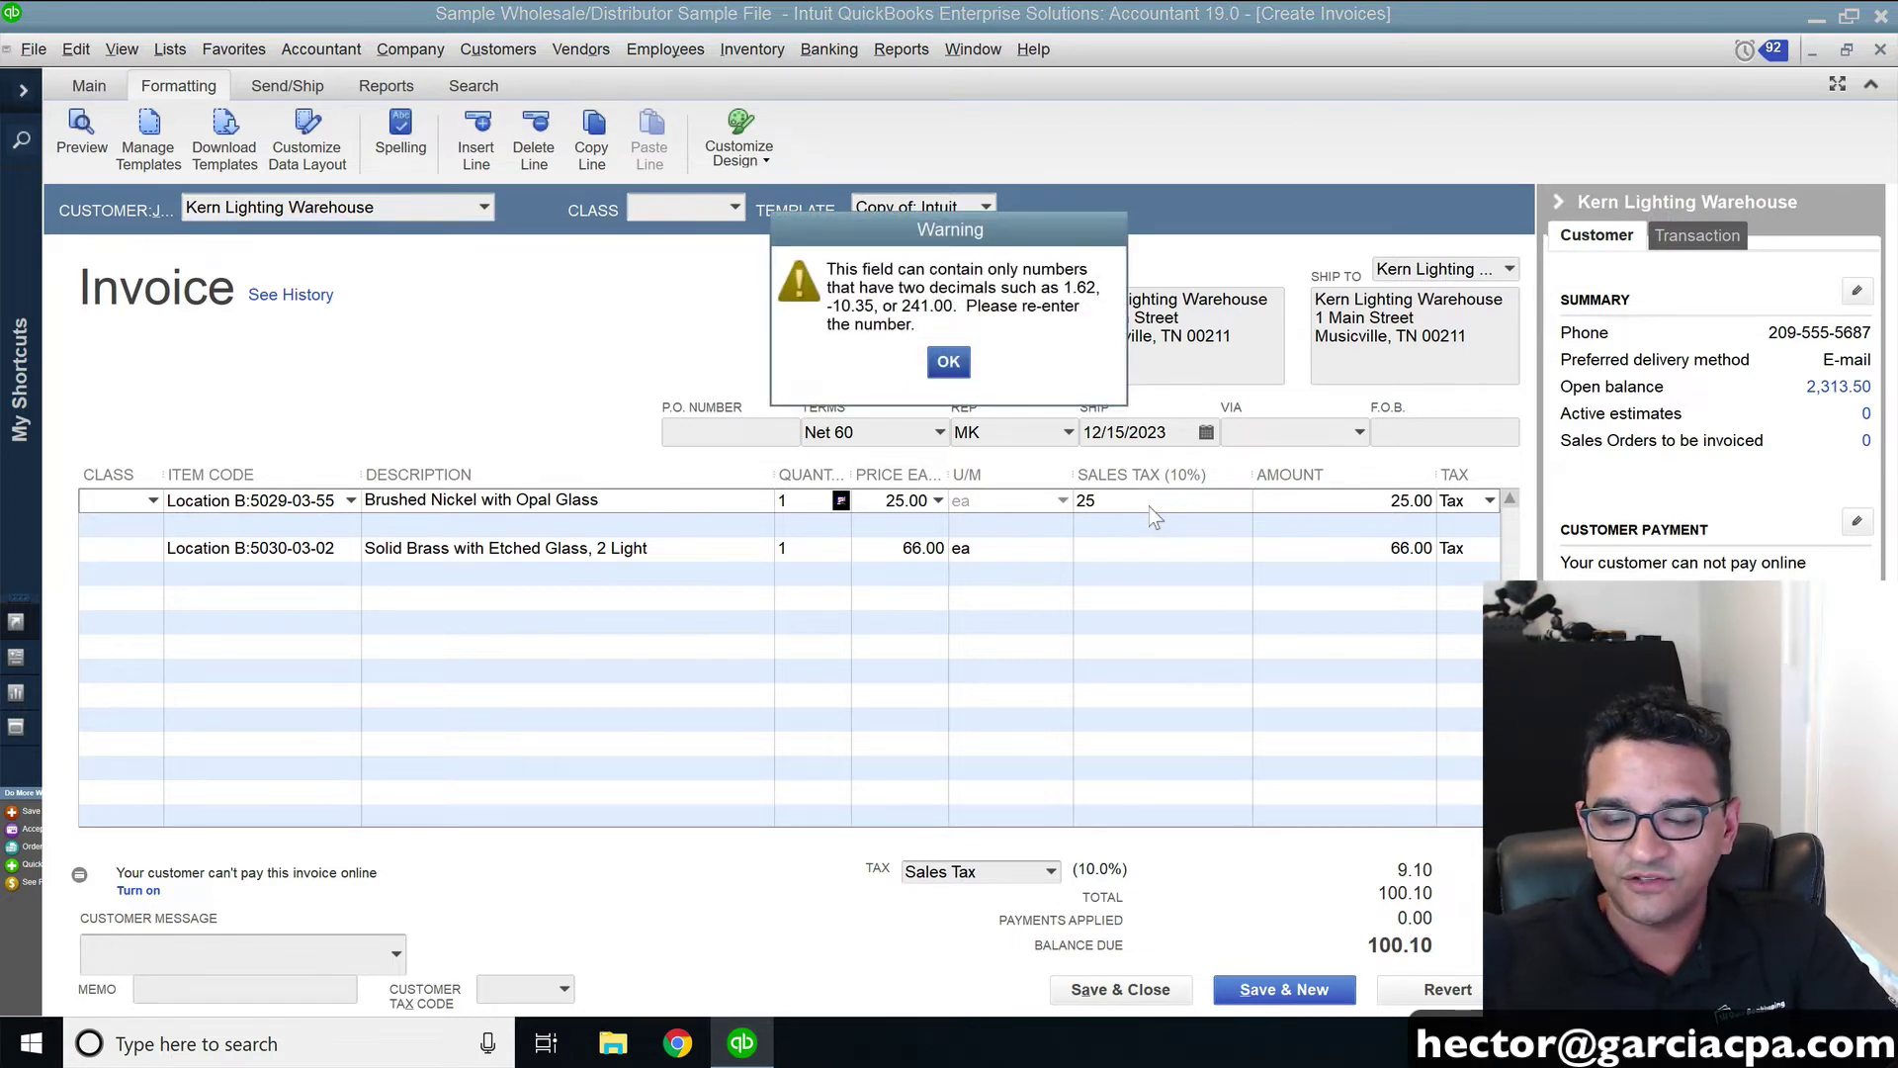
{"action": "key", "text": "Return"}
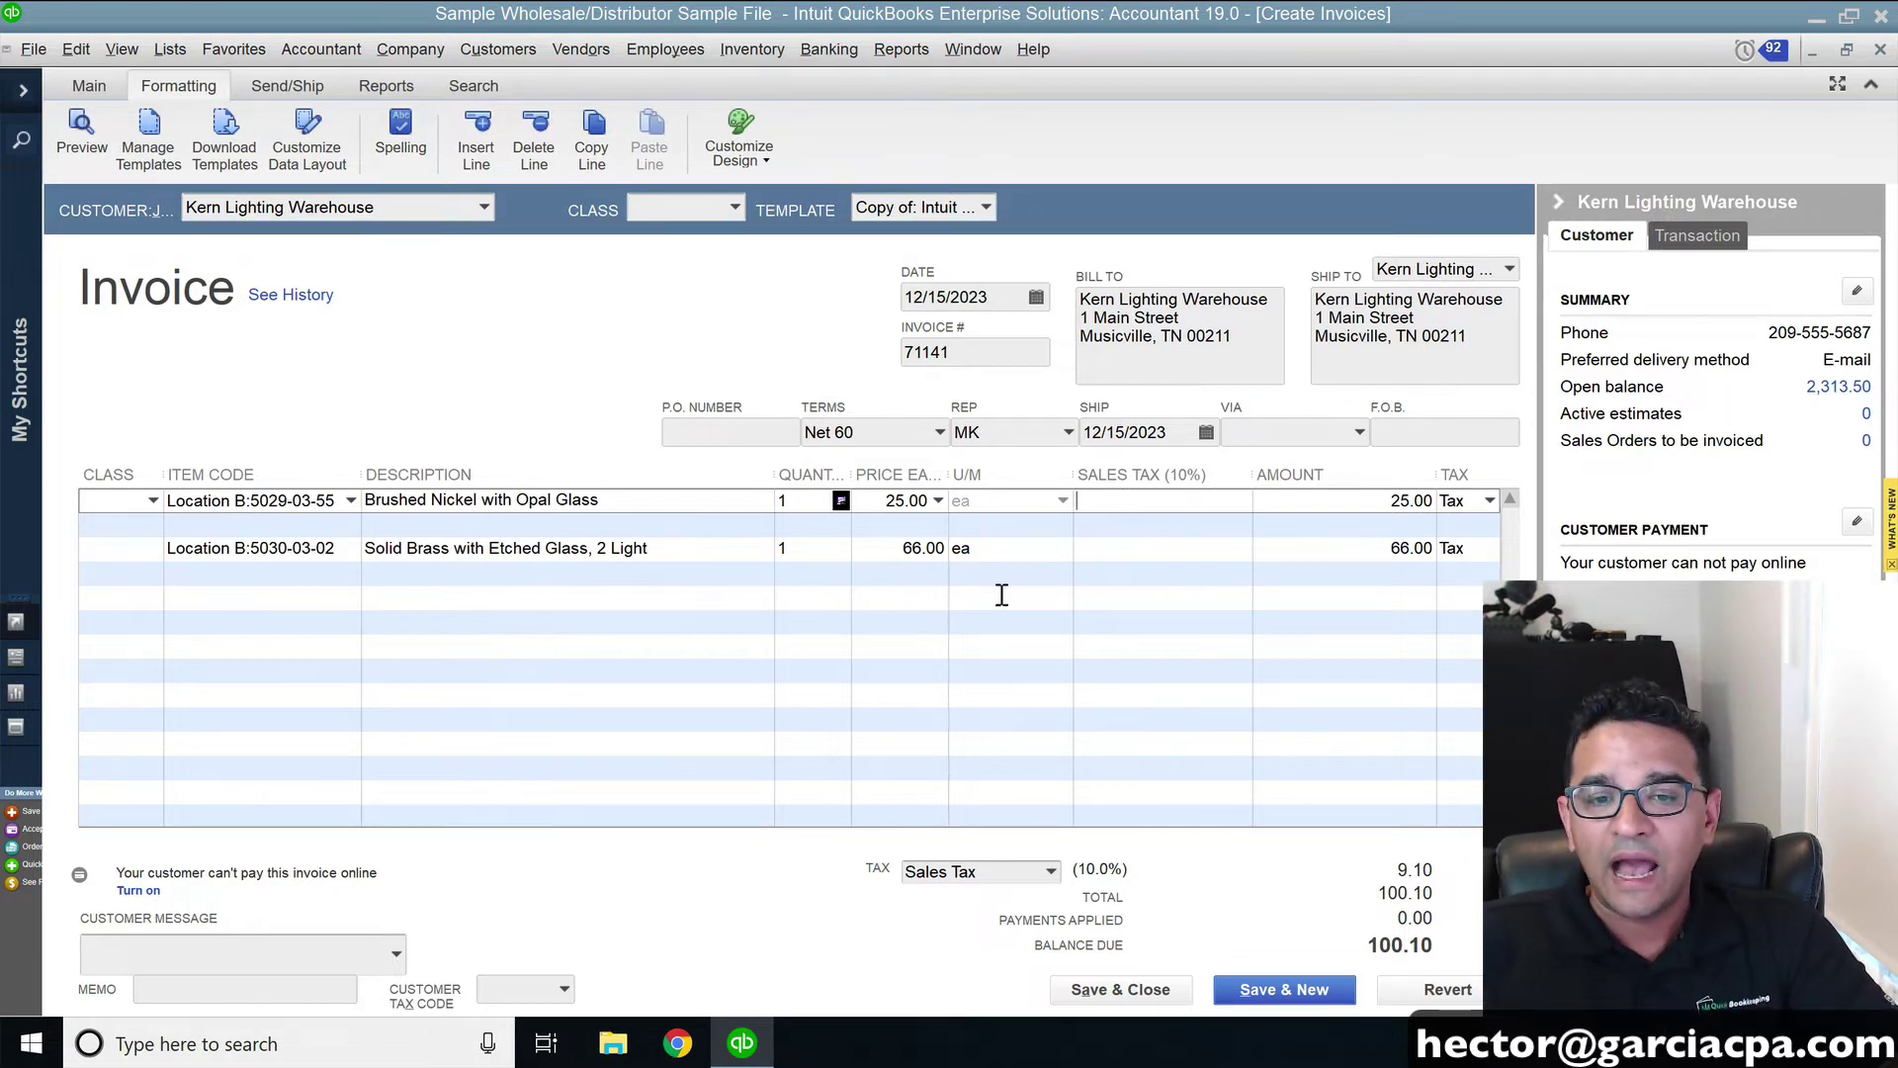
Calculate 25*.10 and paste the 2.50 result into the Brushed Nickel line's Sales Tax
{"action": "left_click", "coordinate": [916, 529]}
{"action": "type", "text": "2"}
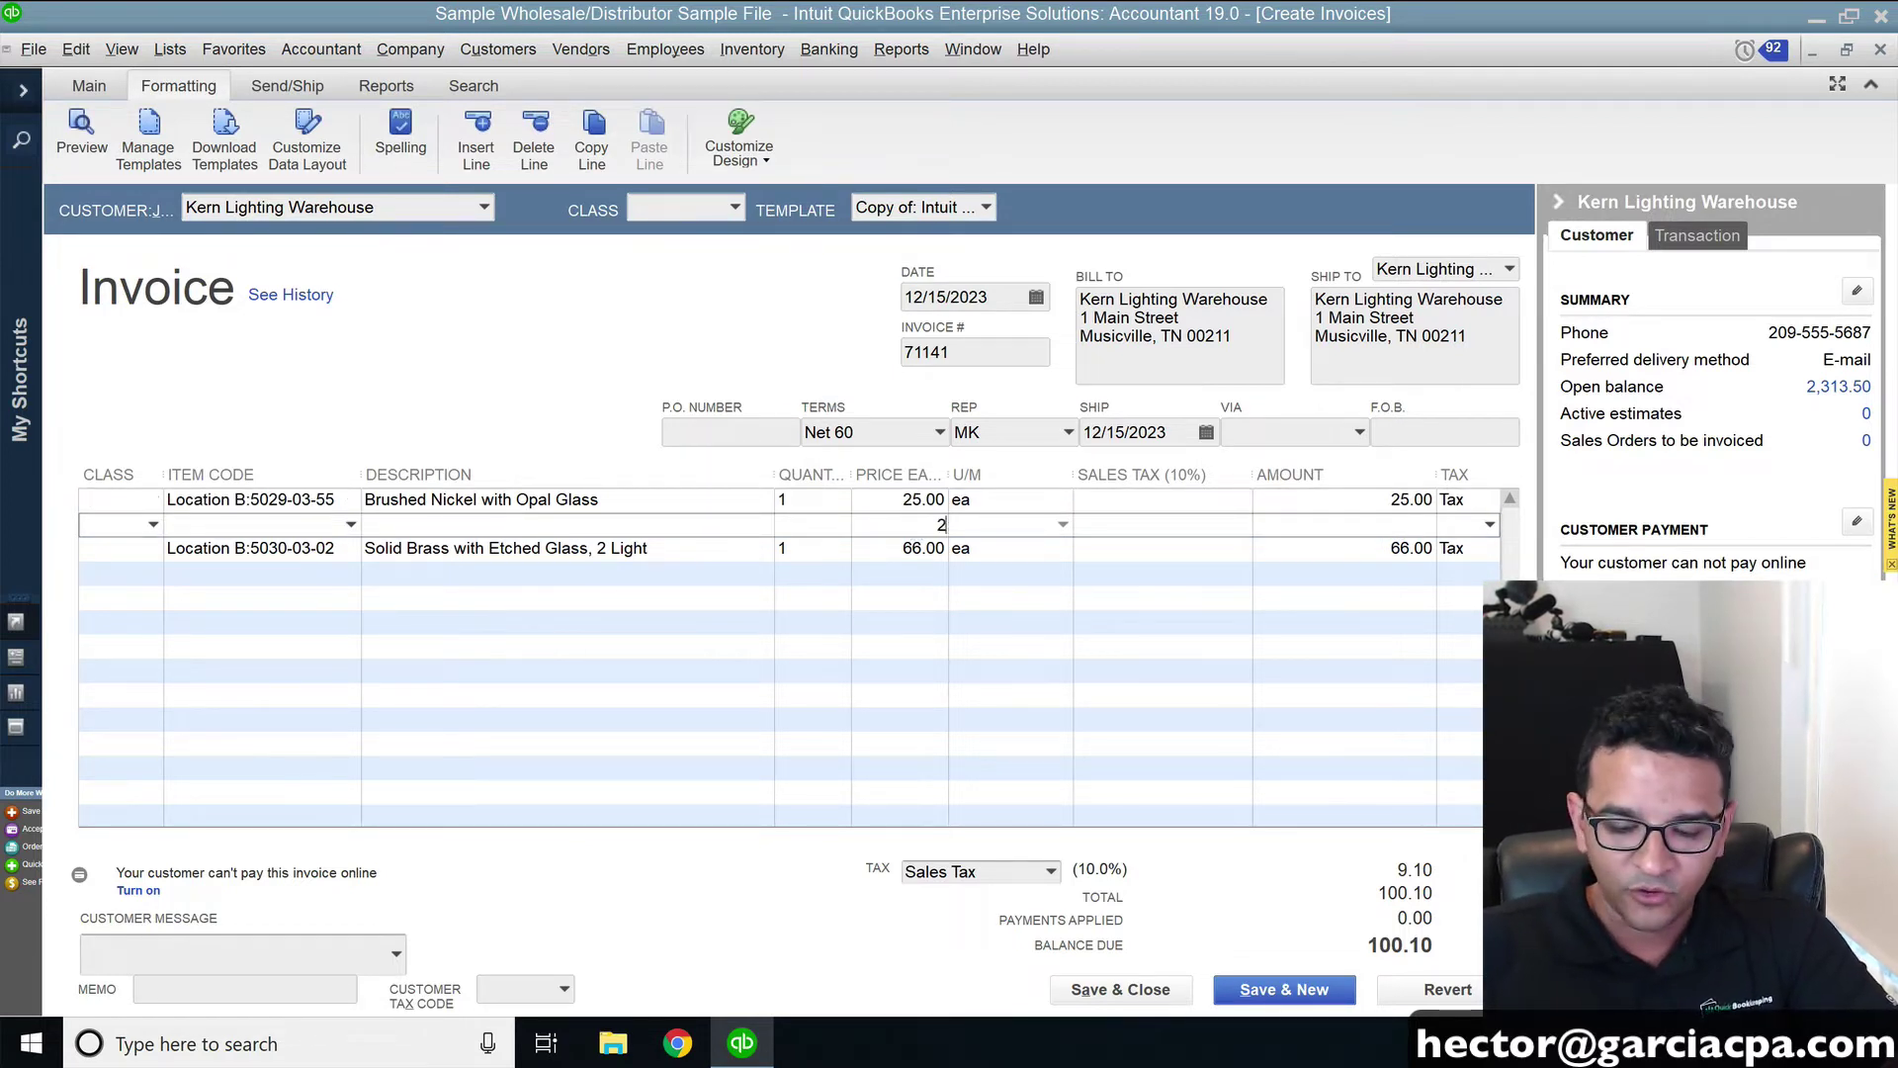
{"action": "type", "text": "5*"}
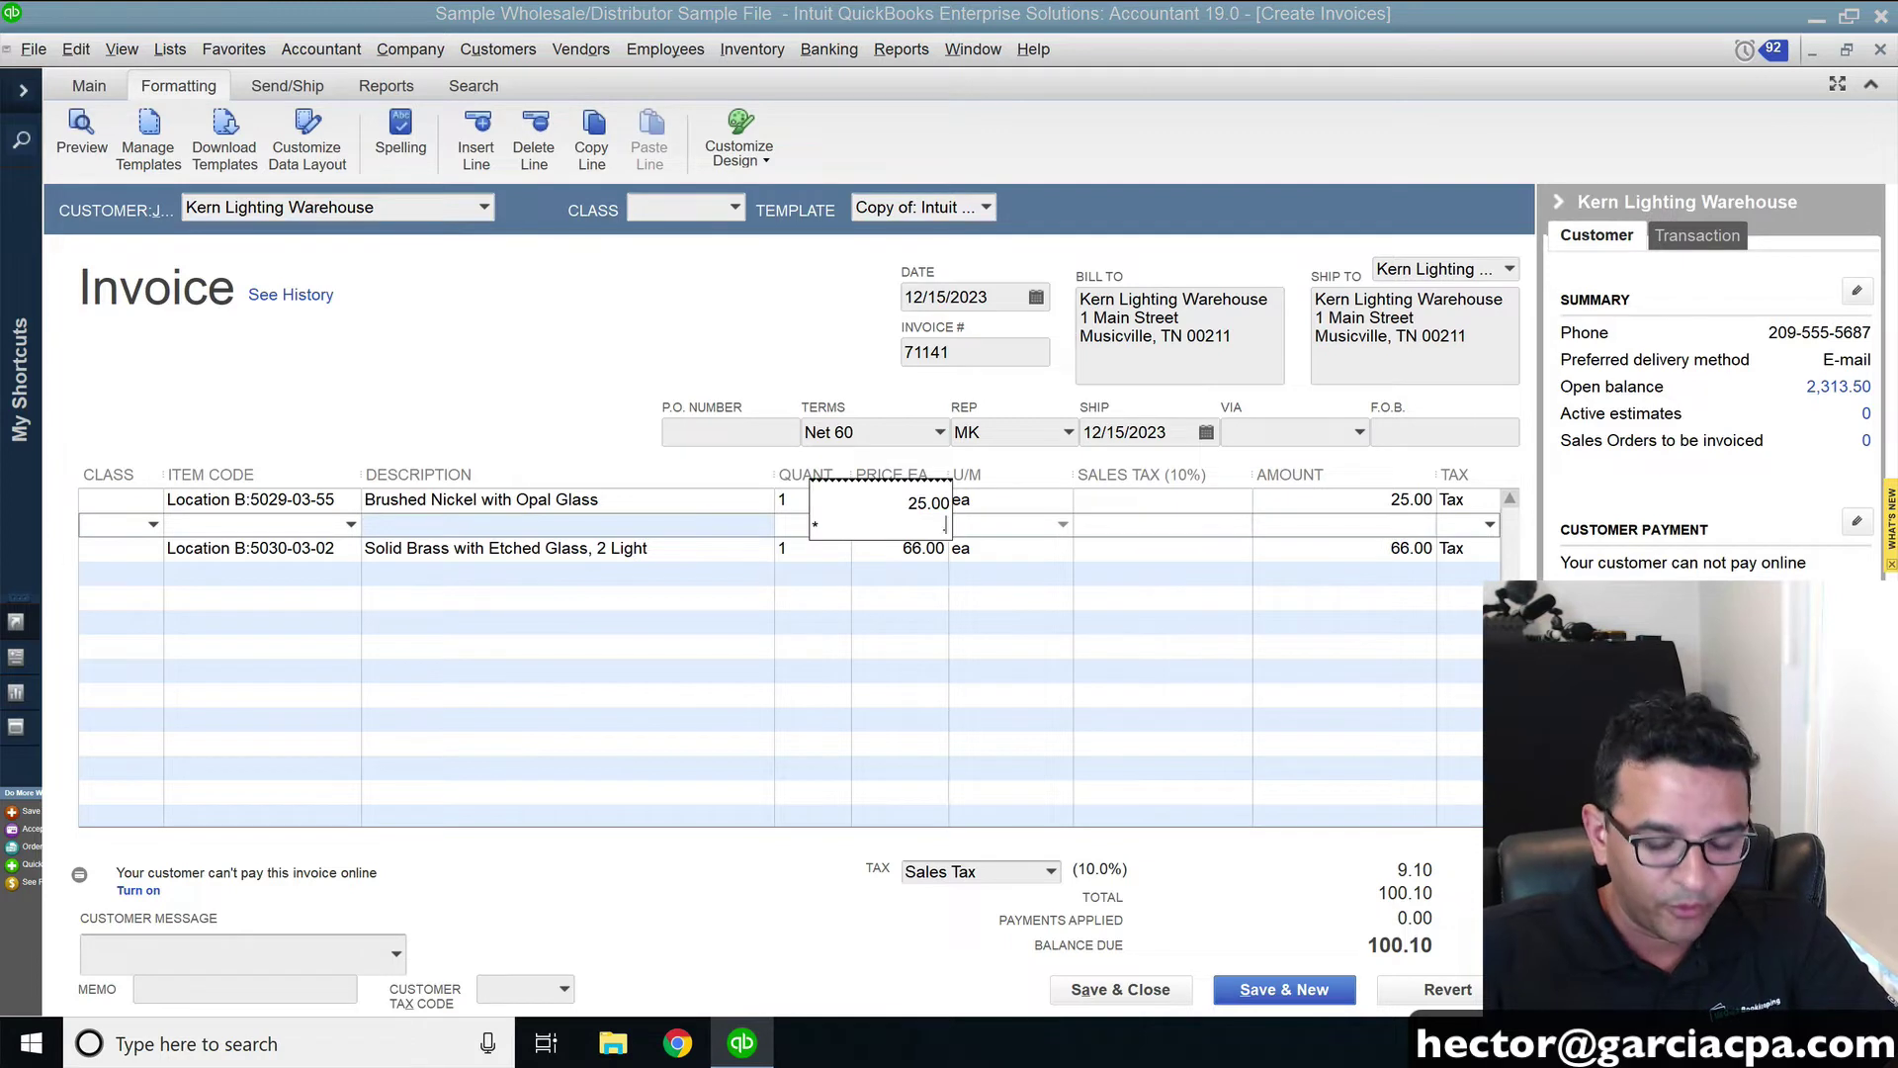
{"action": "type", "text": ".10"}
{"action": "key", "text": "Return"}
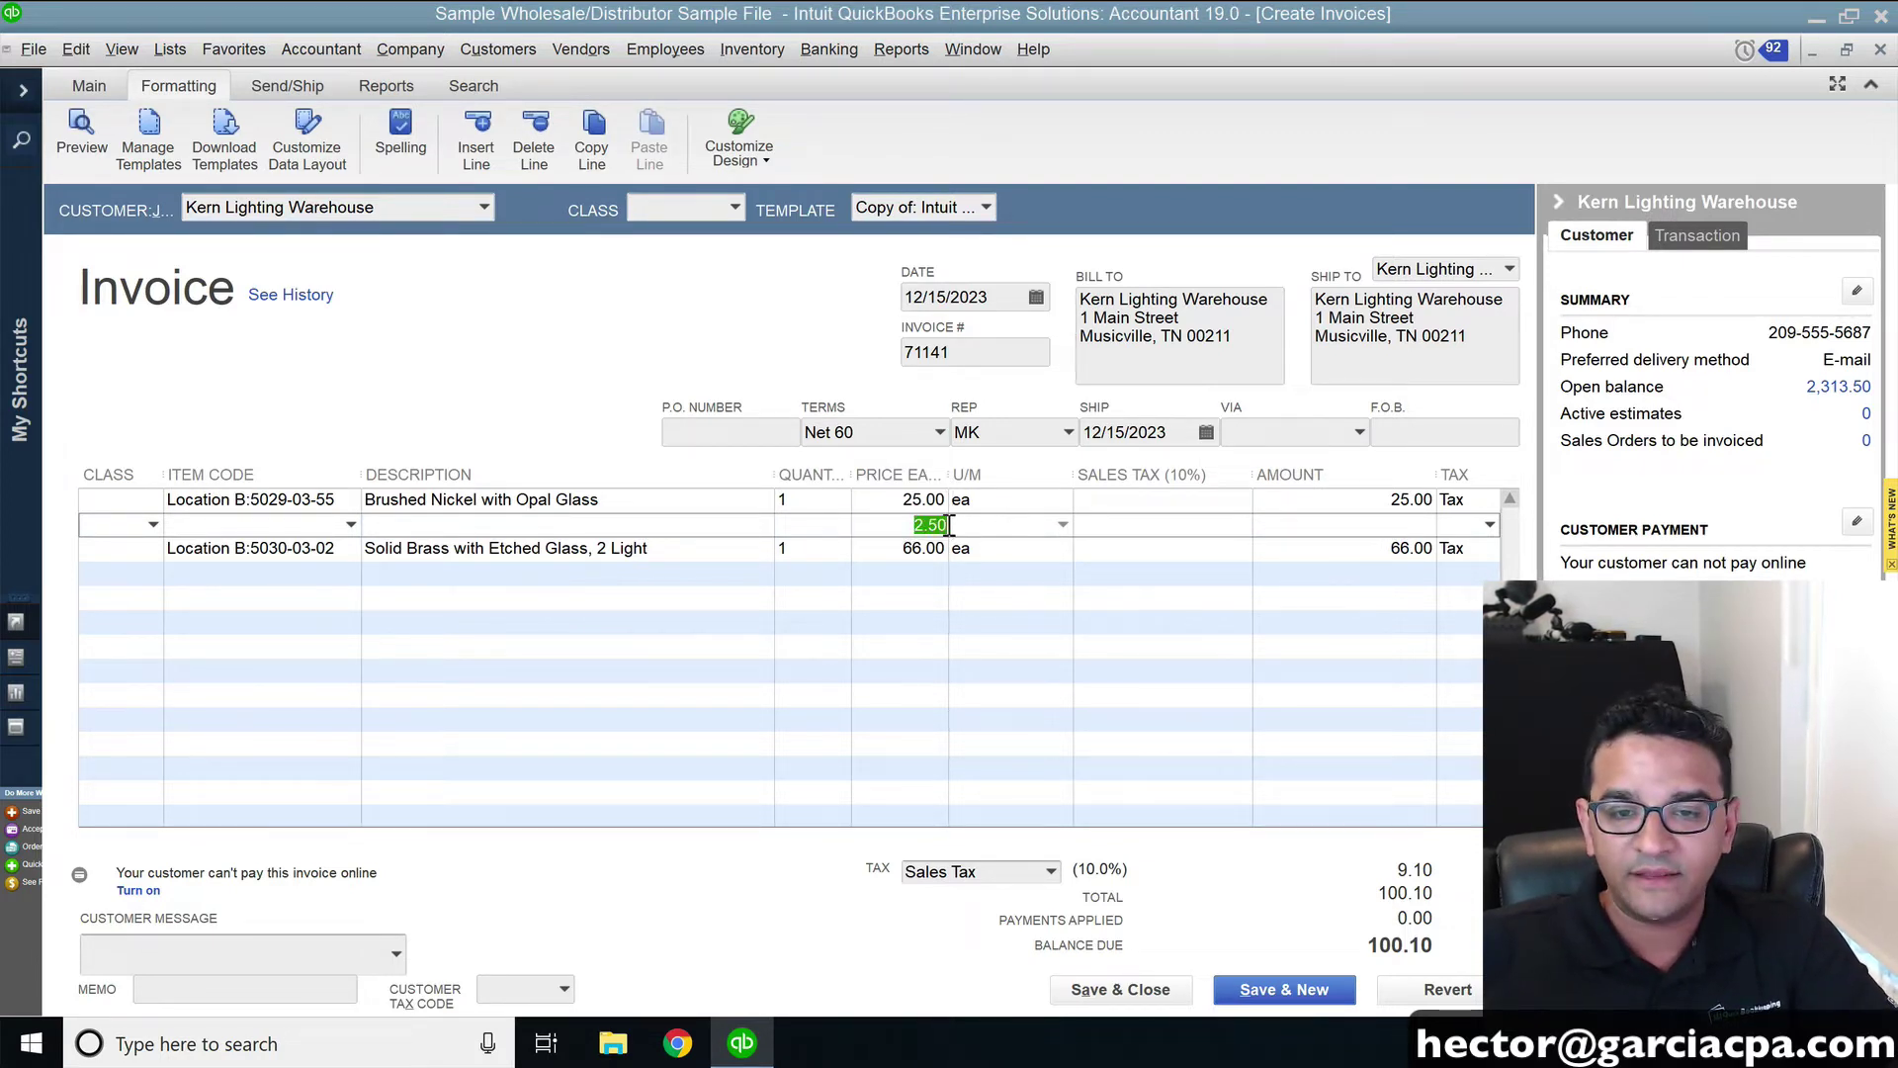
{"action": "right_click", "coordinate": [949, 525]}
{"action": "left_click", "coordinate": [974, 566]}
{"action": "right_click", "coordinate": [1141, 501]}
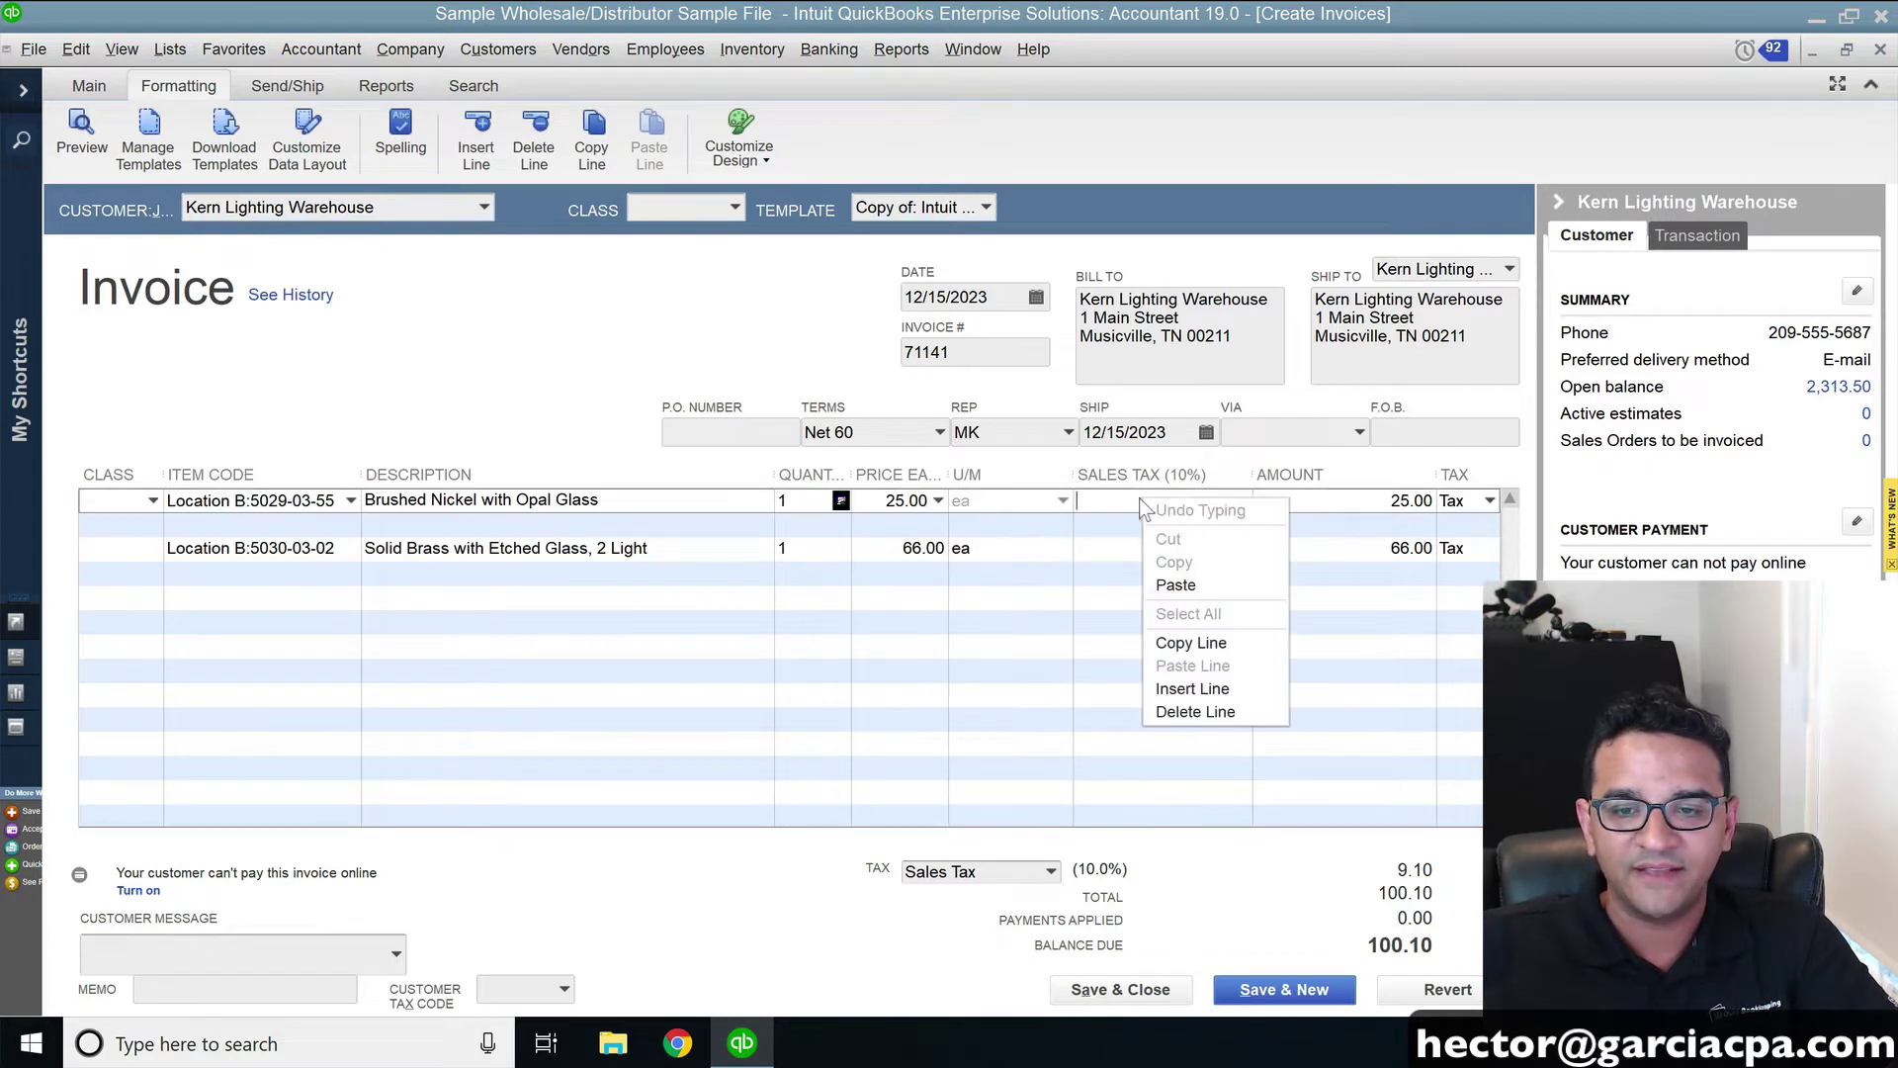
{"action": "left_click", "coordinate": [1177, 584]}
Calculate 66*.10 and paste the 6.60 result into the Solid Brass line's Sales Tax
{"action": "left_click", "coordinate": [954, 580]}
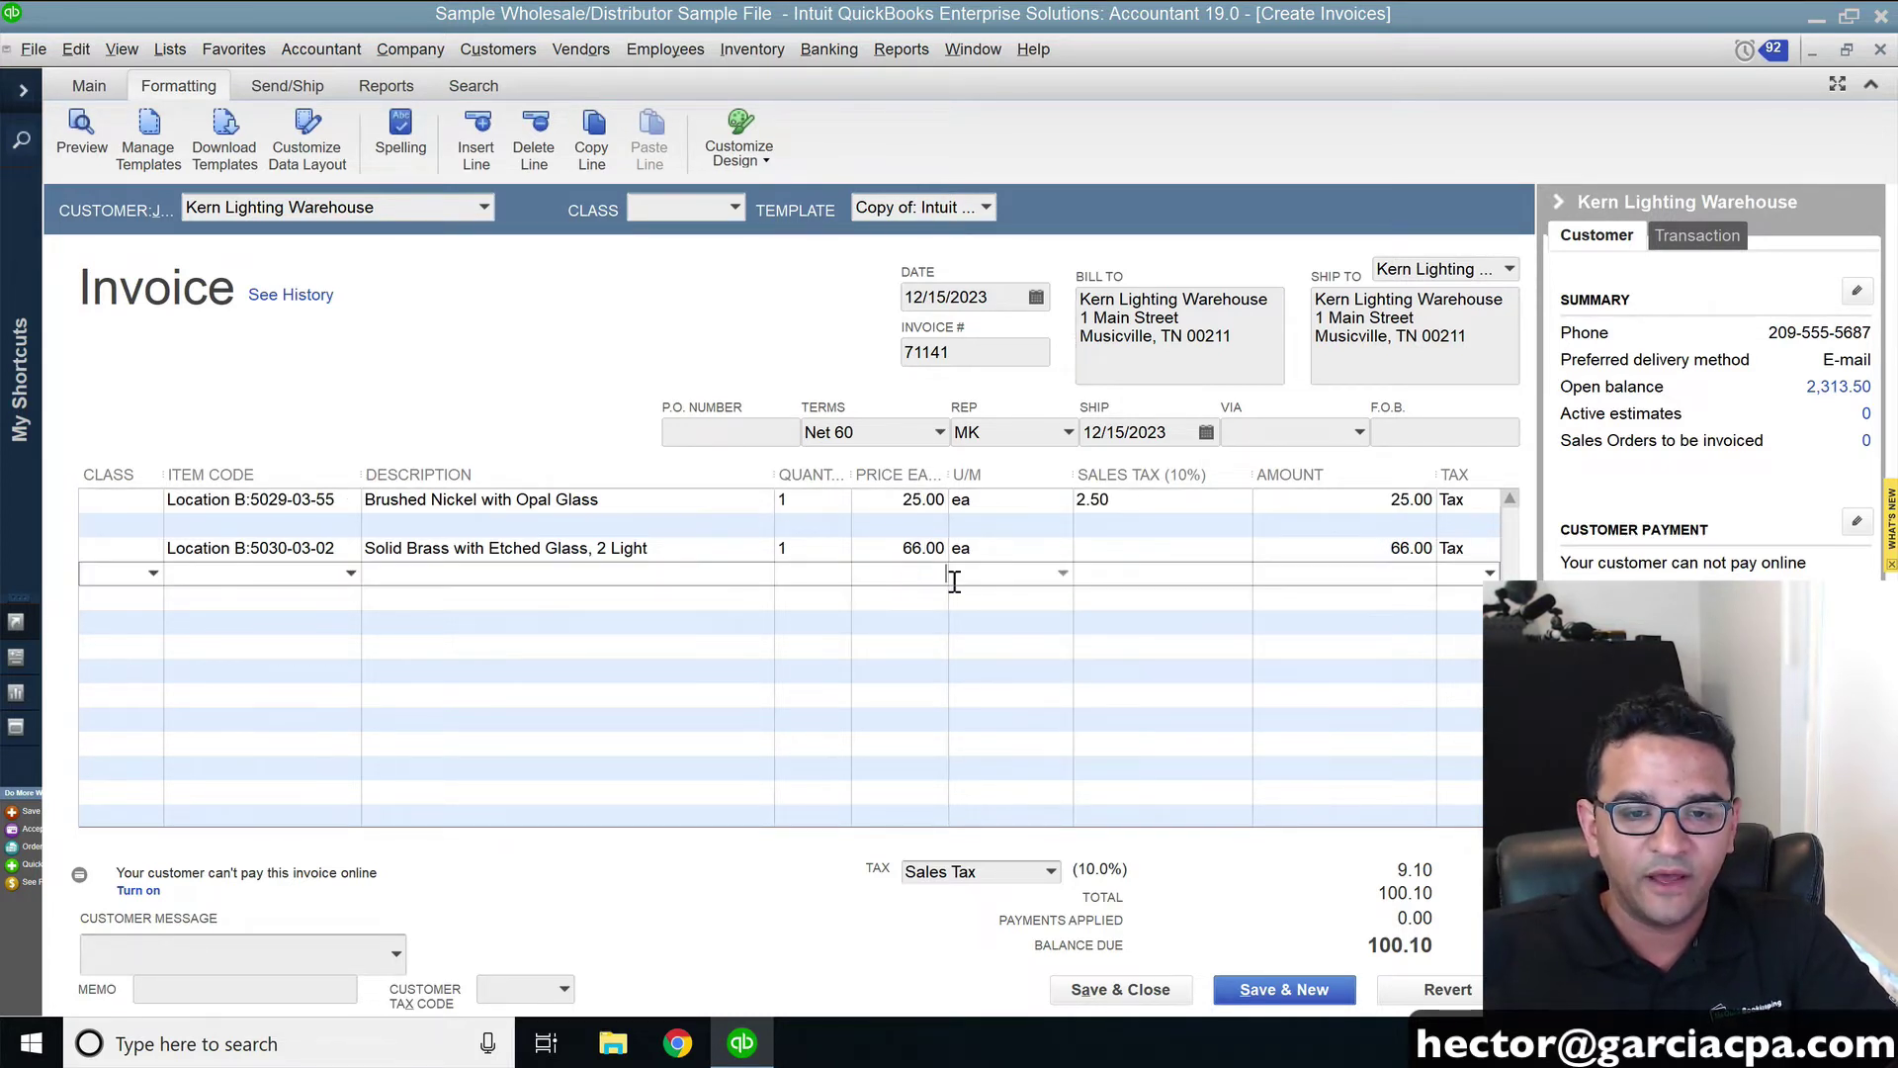
{"action": "type", "text": "66"}
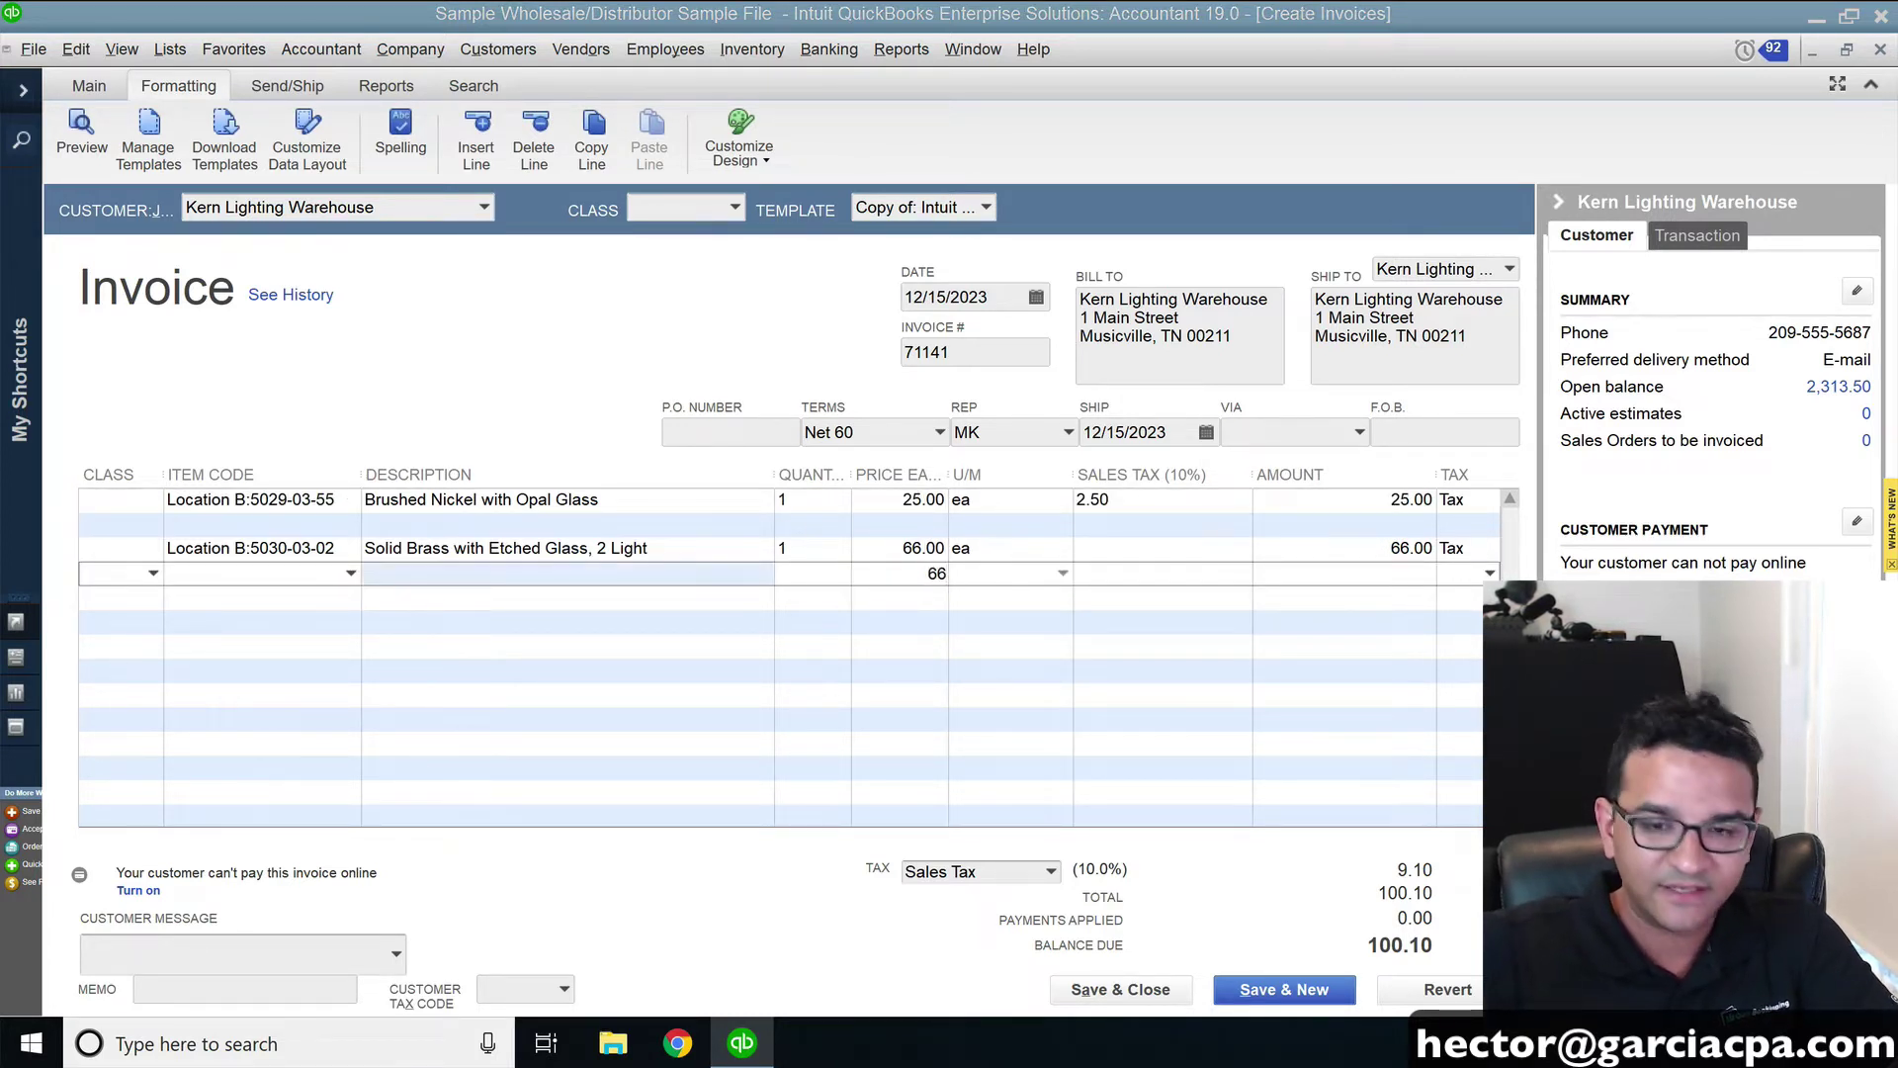
{"action": "type", "text": "*"}
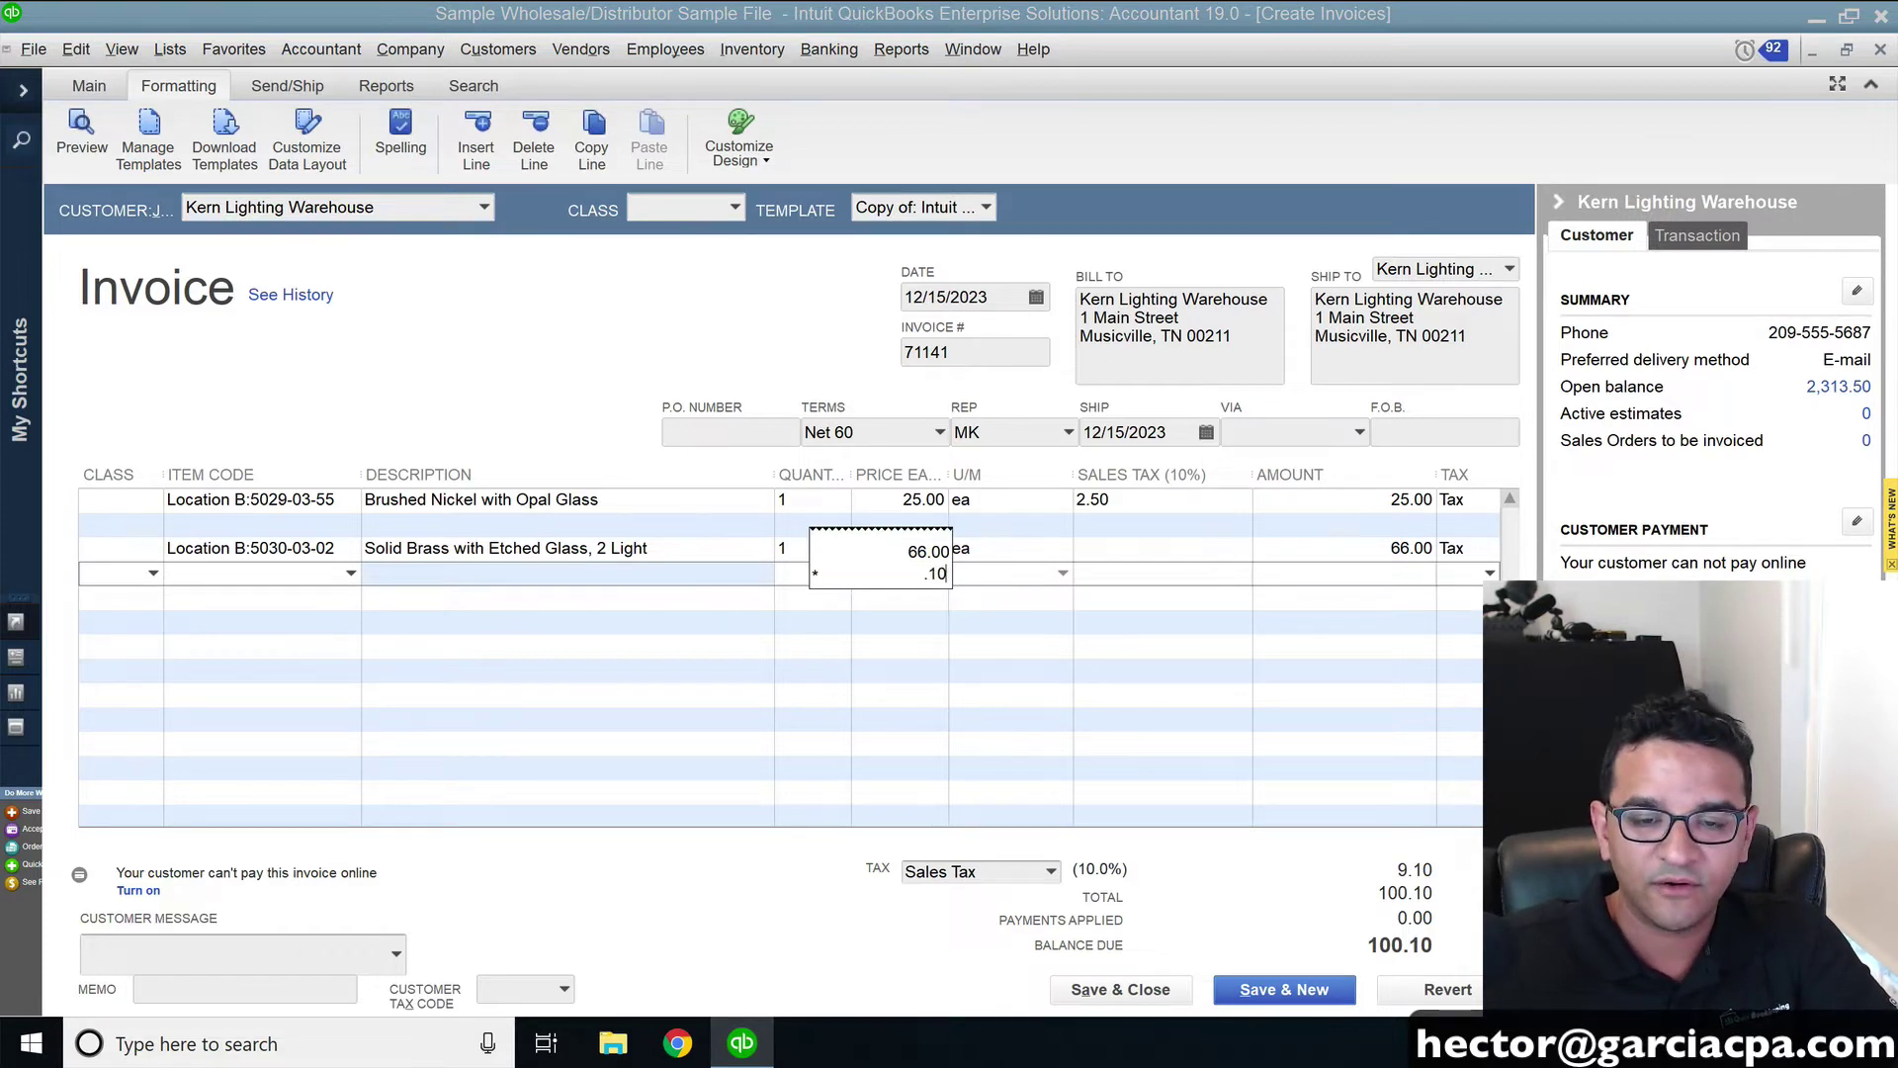
{"action": "type", "text": ".10"}
{"action": "key", "text": "Return"}
{"action": "key", "text": "ctrl+c"}
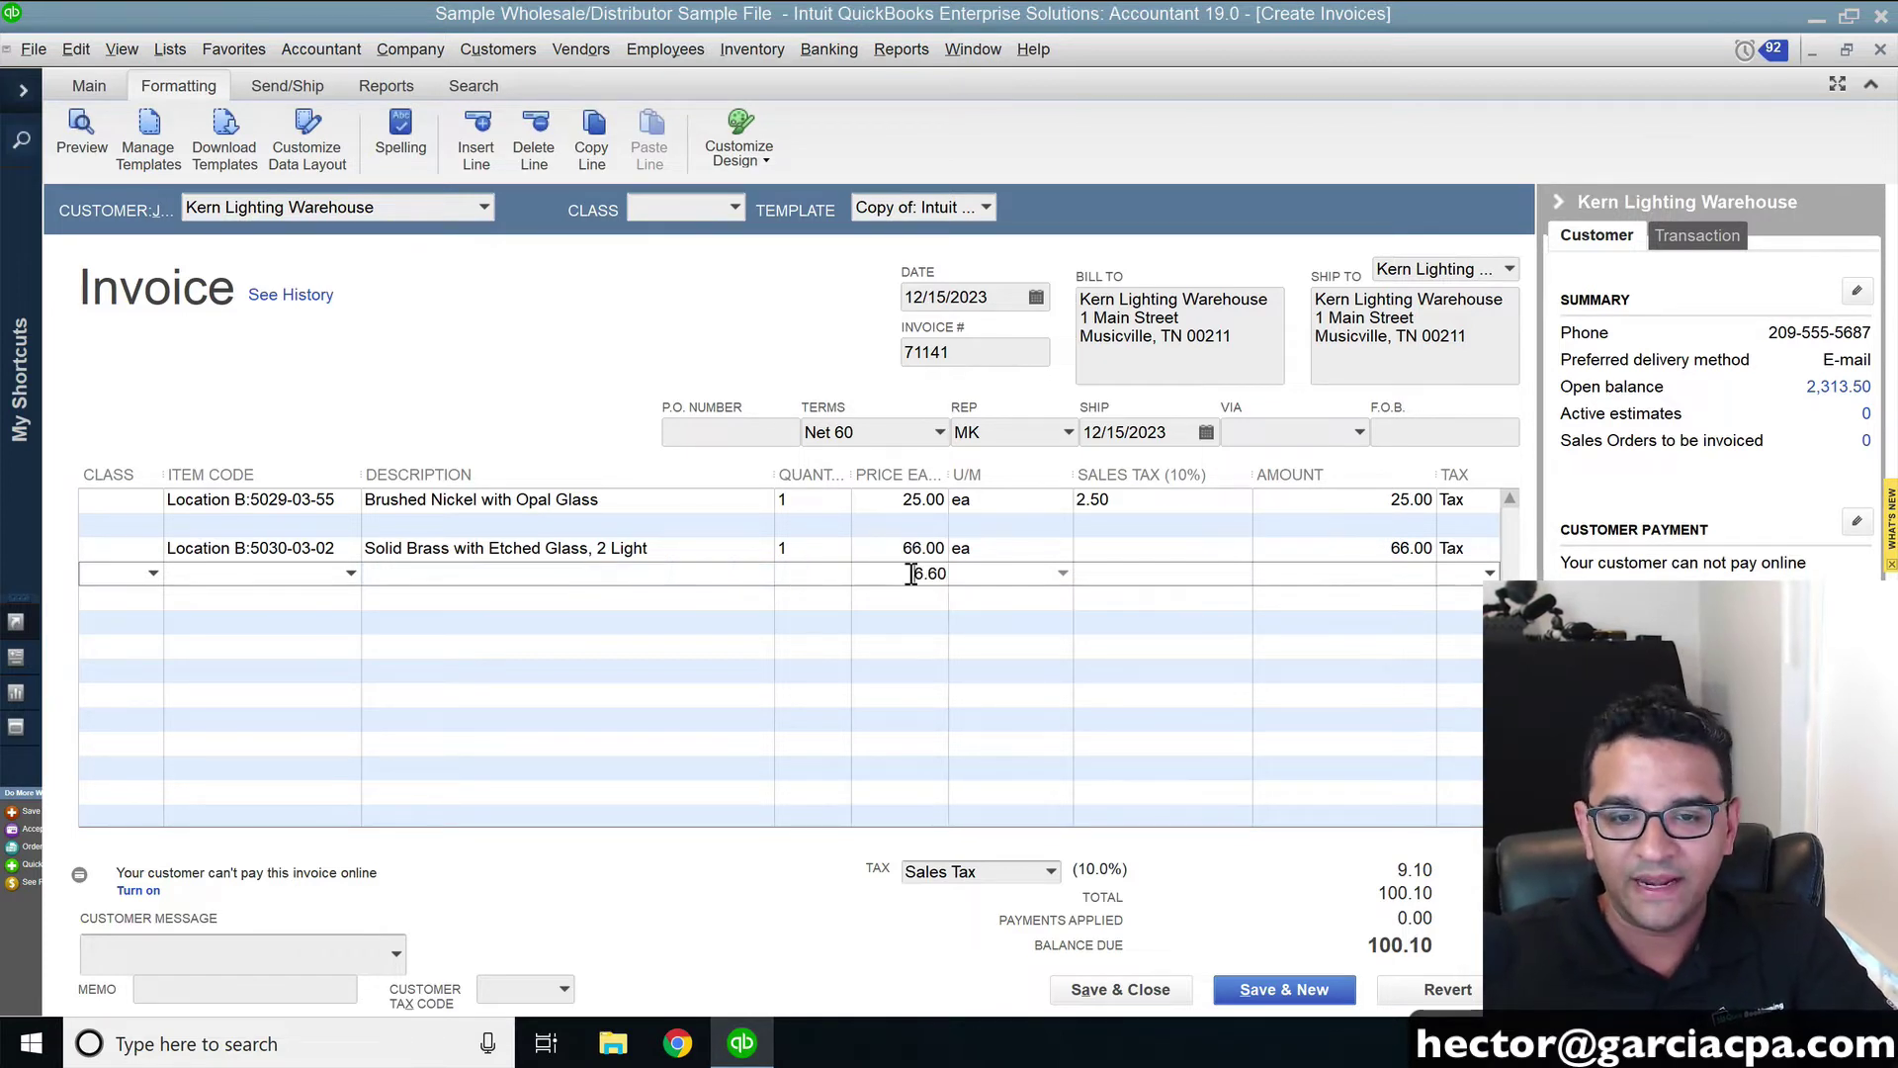
{"action": "key", "text": "BackSpace"}
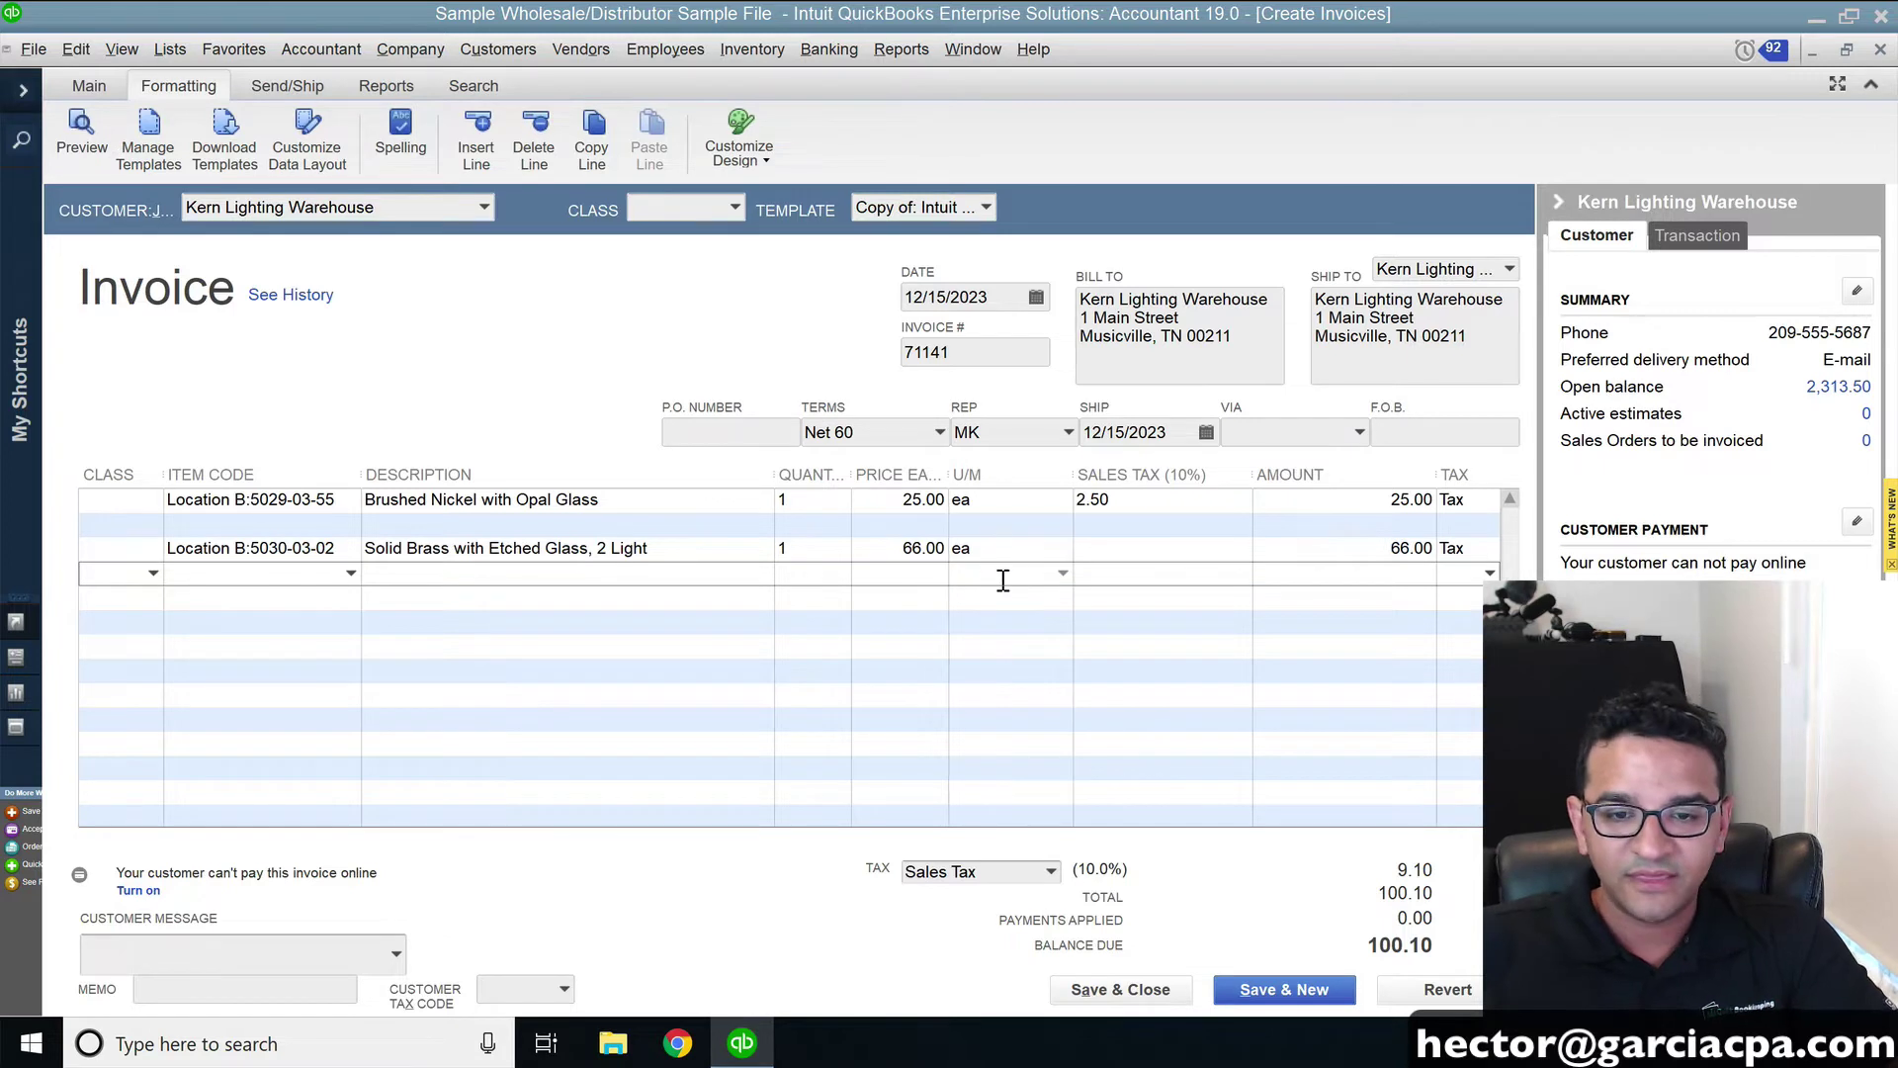
{"action": "right_click", "coordinate": [1118, 549]}
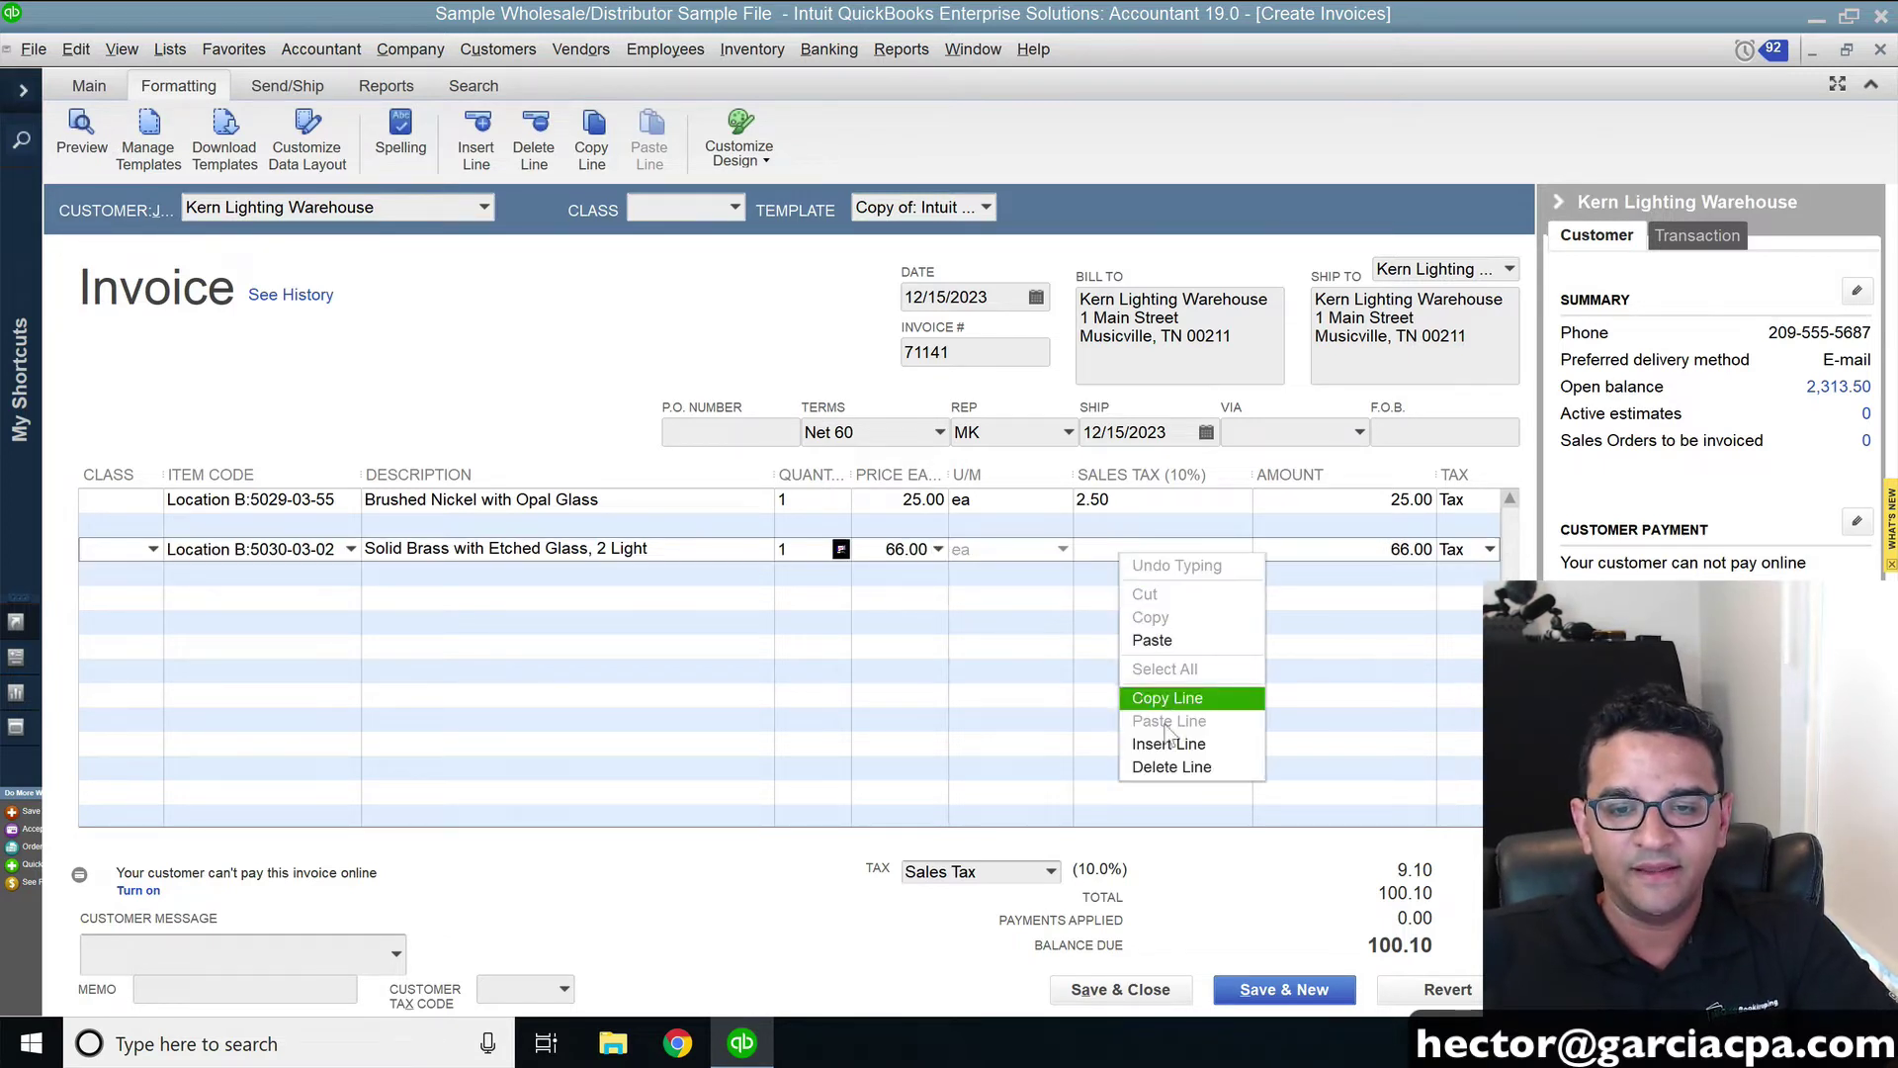
{"action": "left_click", "coordinate": [1152, 640]}
{"action": "left_click", "coordinate": [1095, 617]}
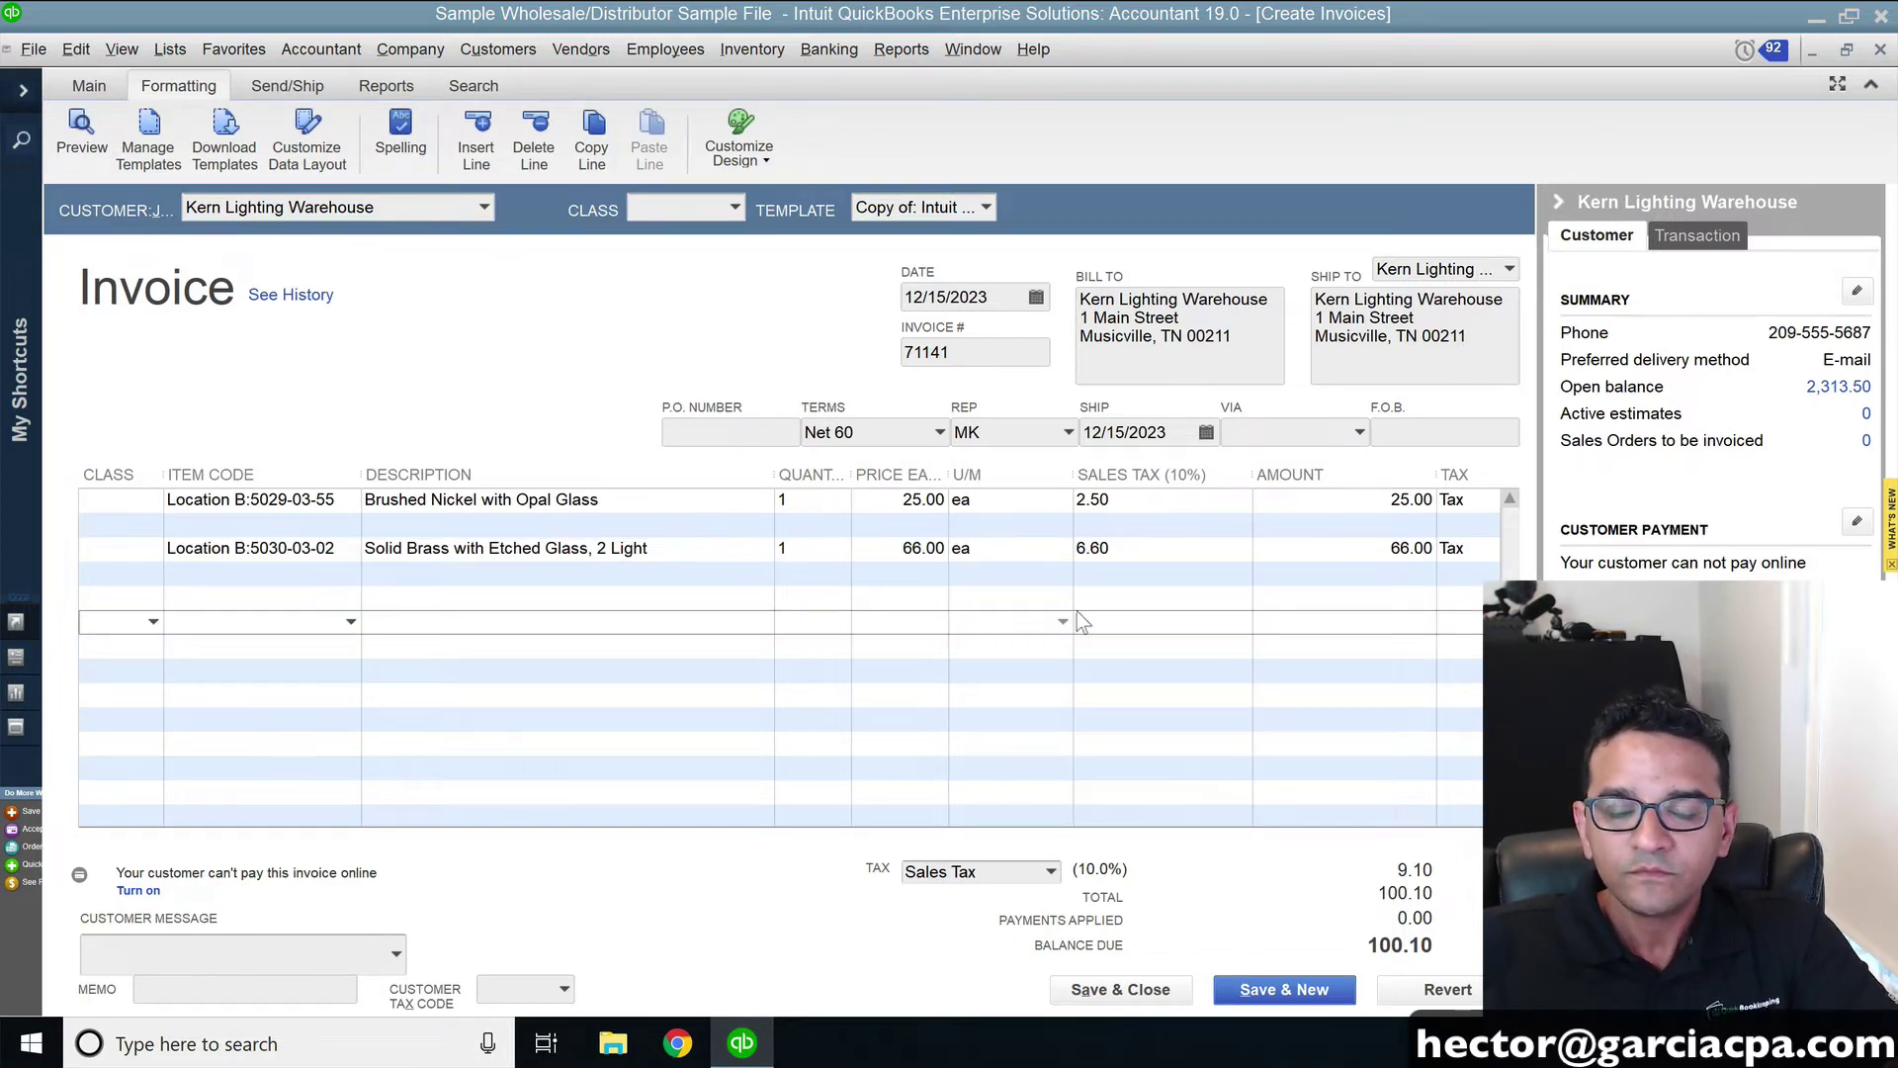
Print-preview the invoice, zoom in to check the 2.50 and 6.60 tax values, then close it
{"action": "left_click", "coordinate": [82, 133]}
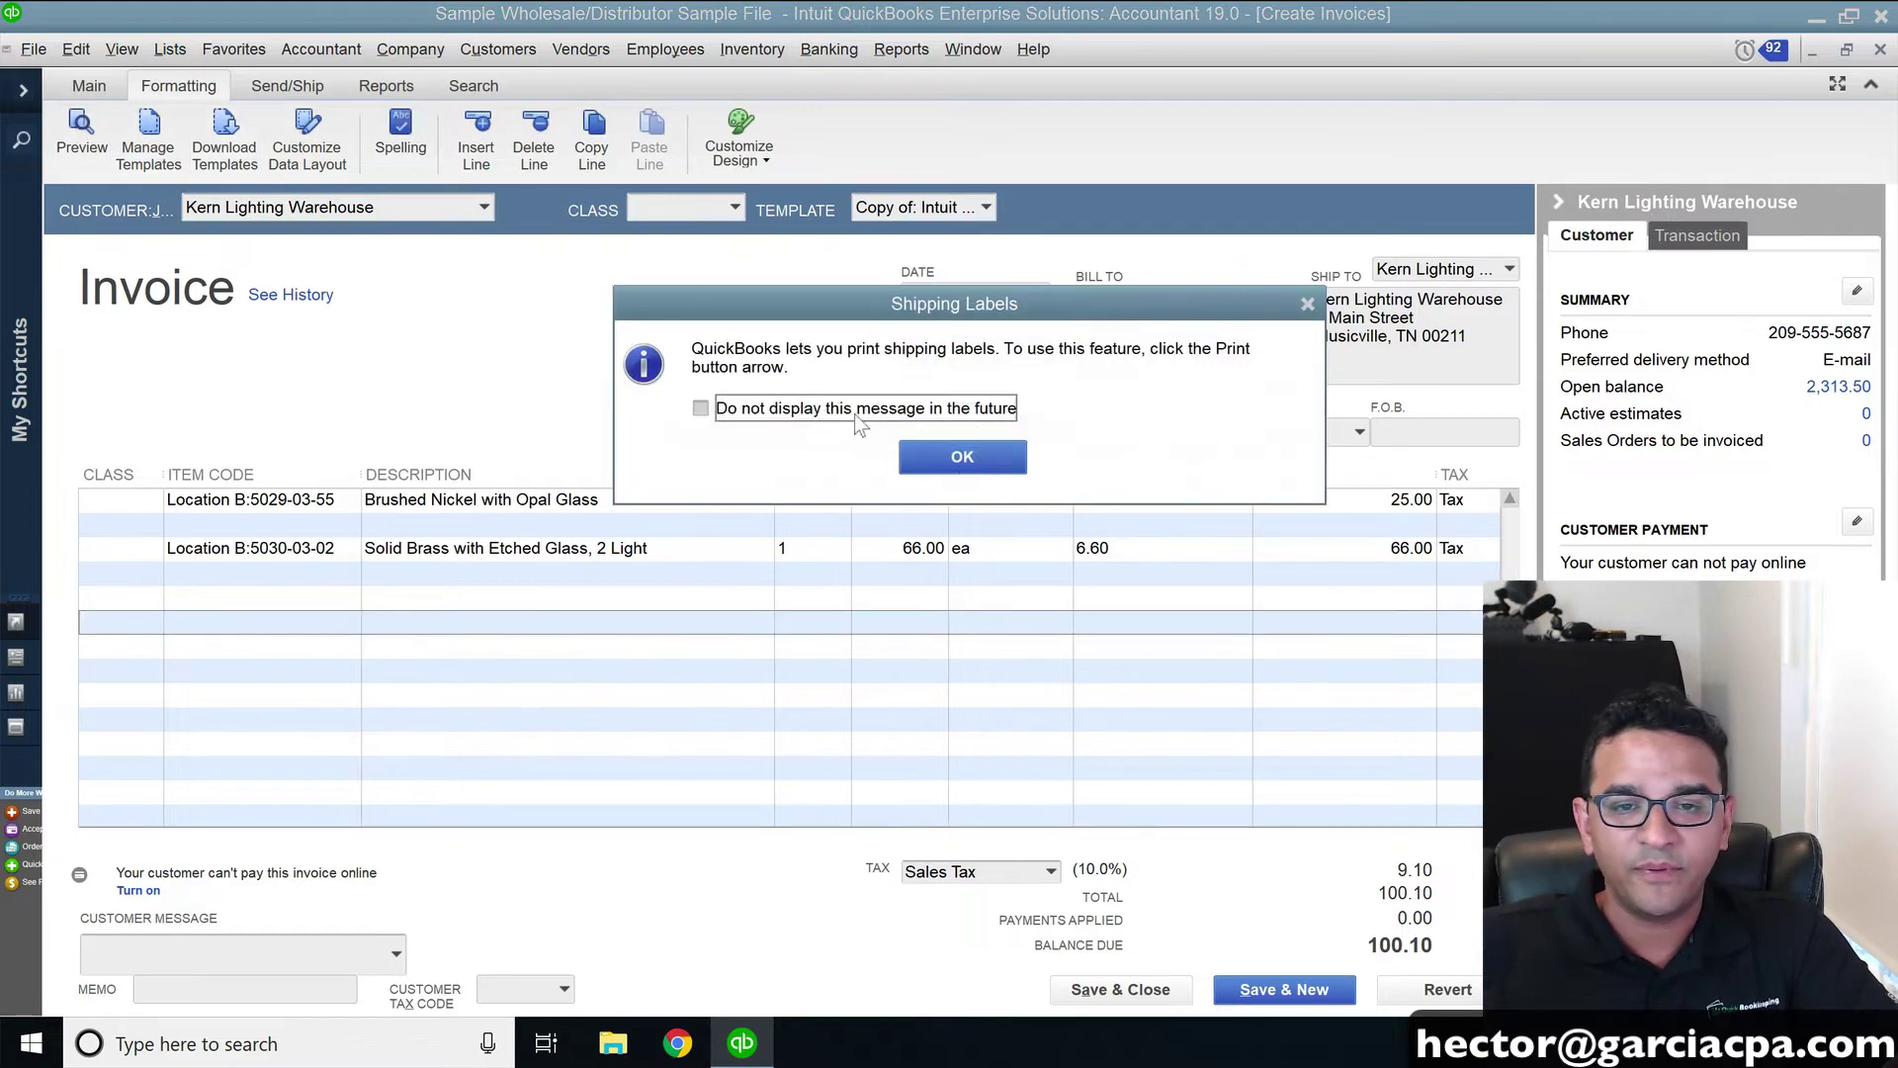
{"action": "left_click", "coordinate": [962, 457]}
{"action": "left_click", "coordinate": [515, 506]}
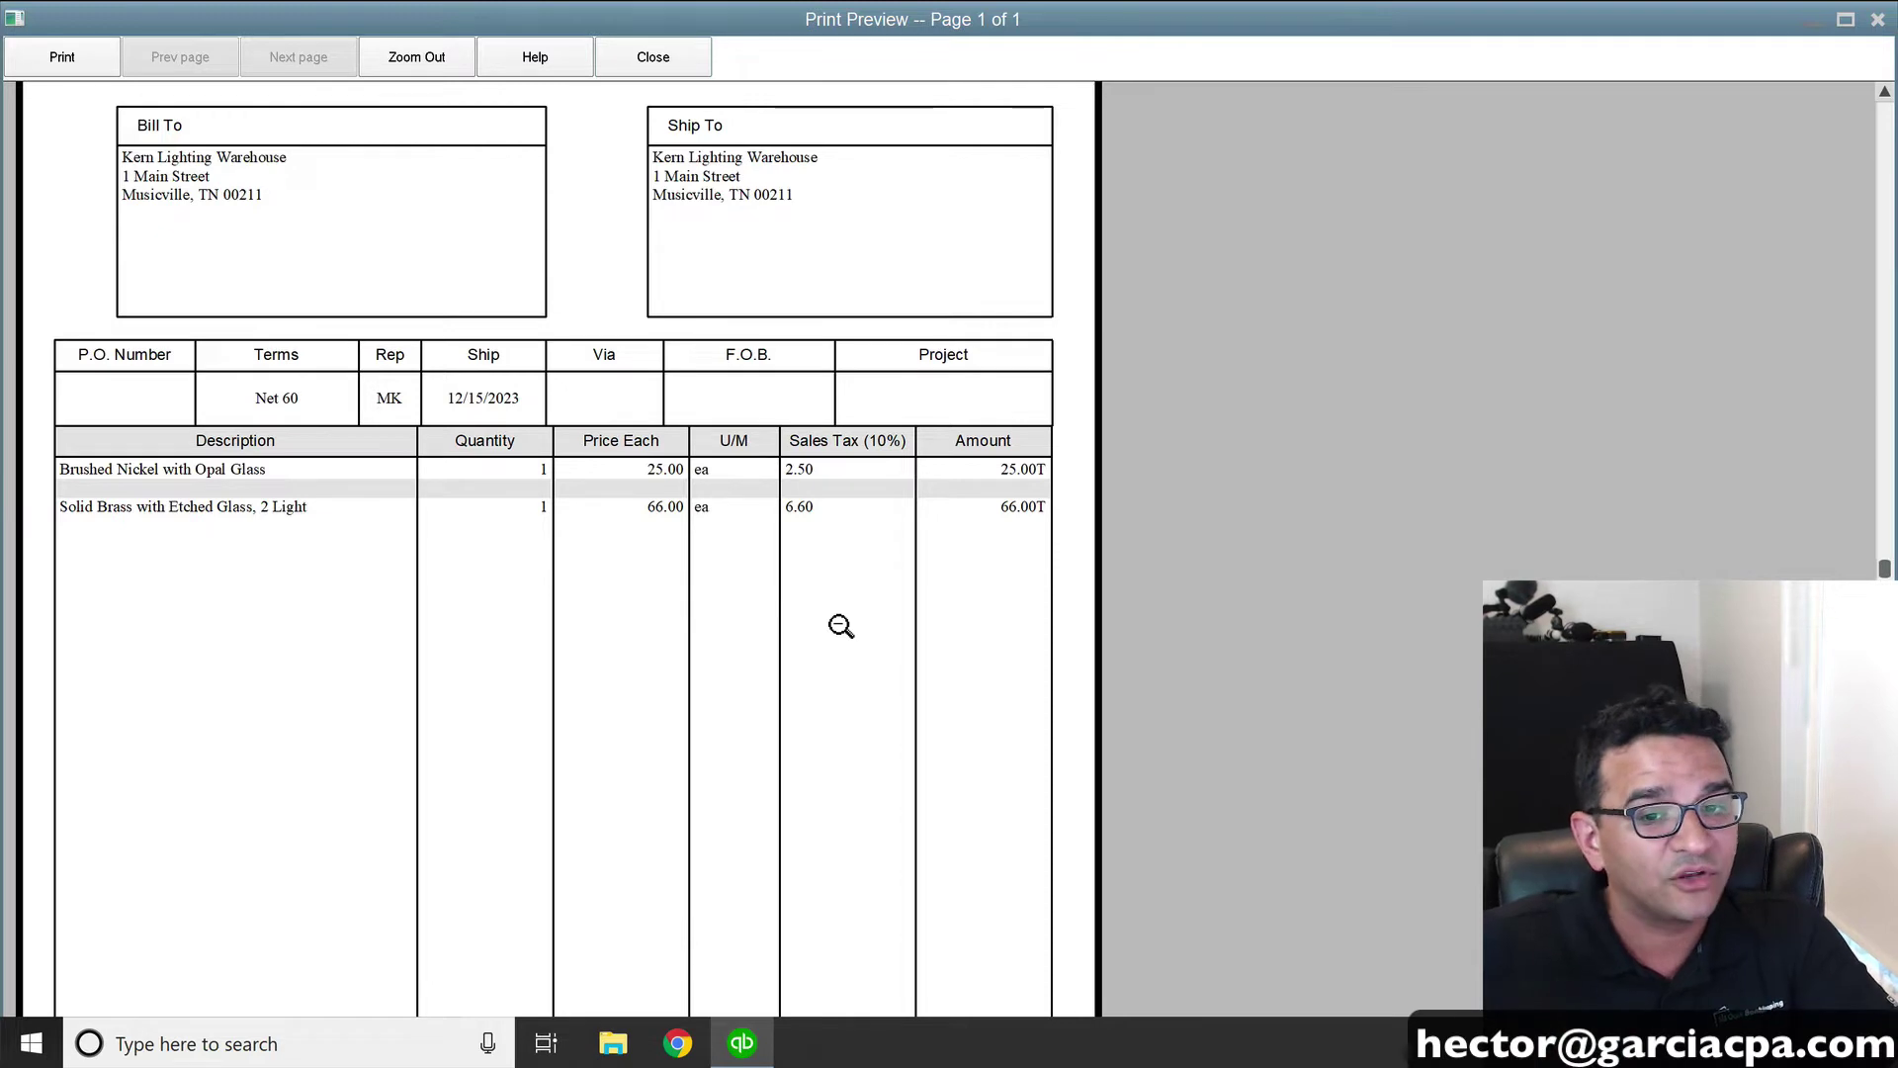
{"action": "left_click", "coordinate": [998, 471]}
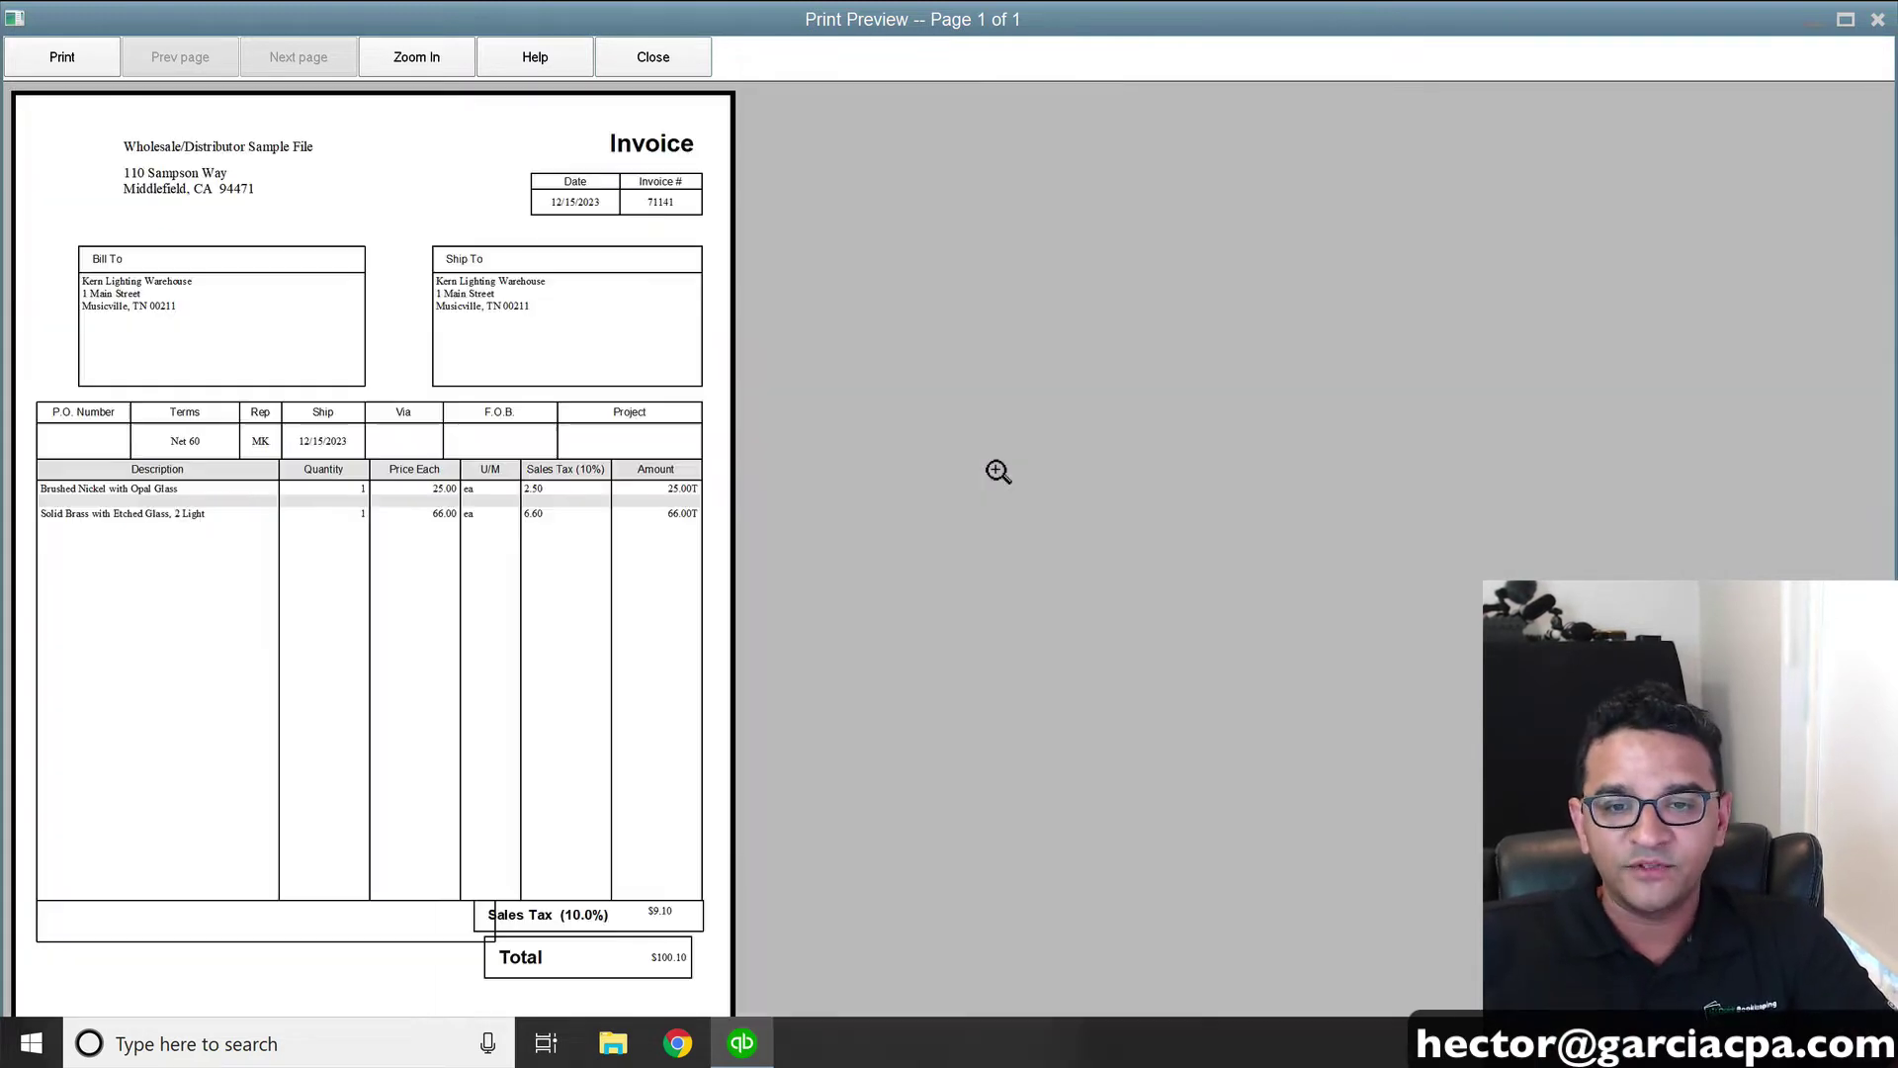
{"action": "left_click", "coordinate": [712, 455]}
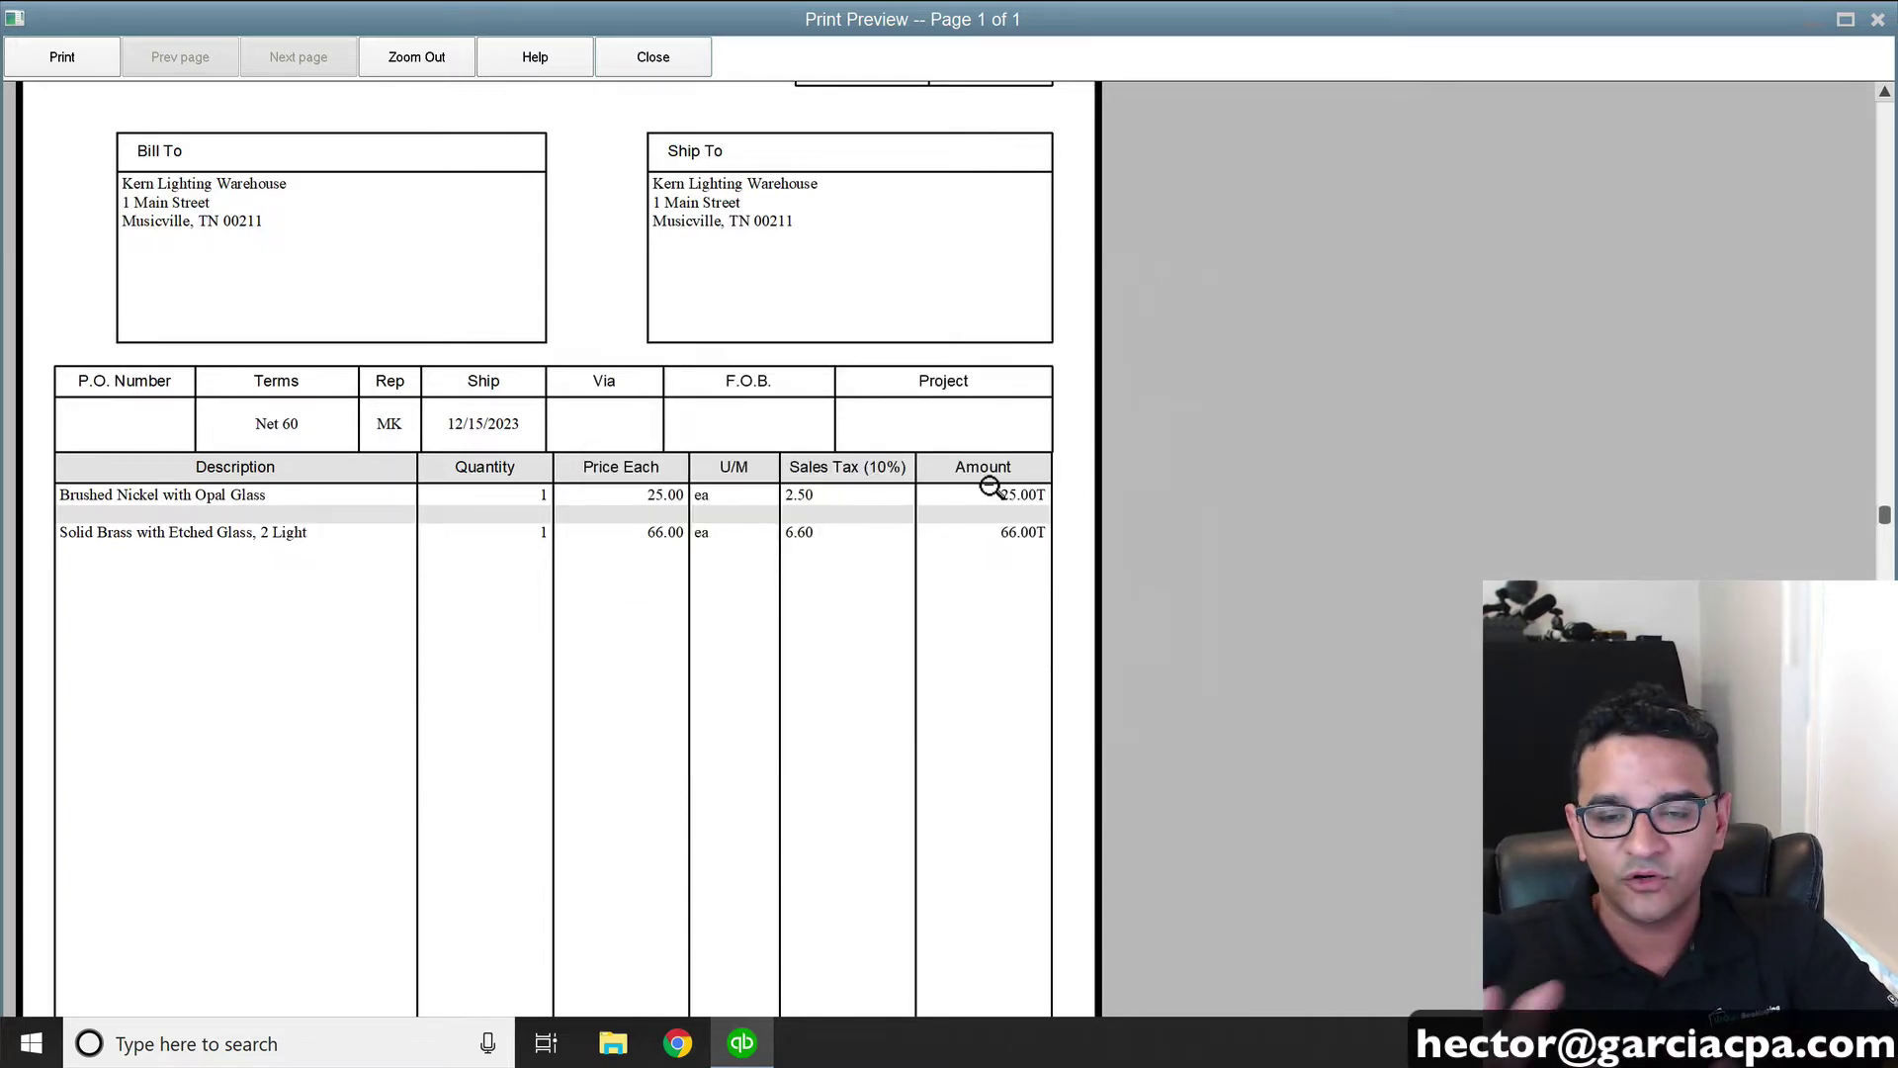
{"action": "left_click", "coordinate": [654, 58]}
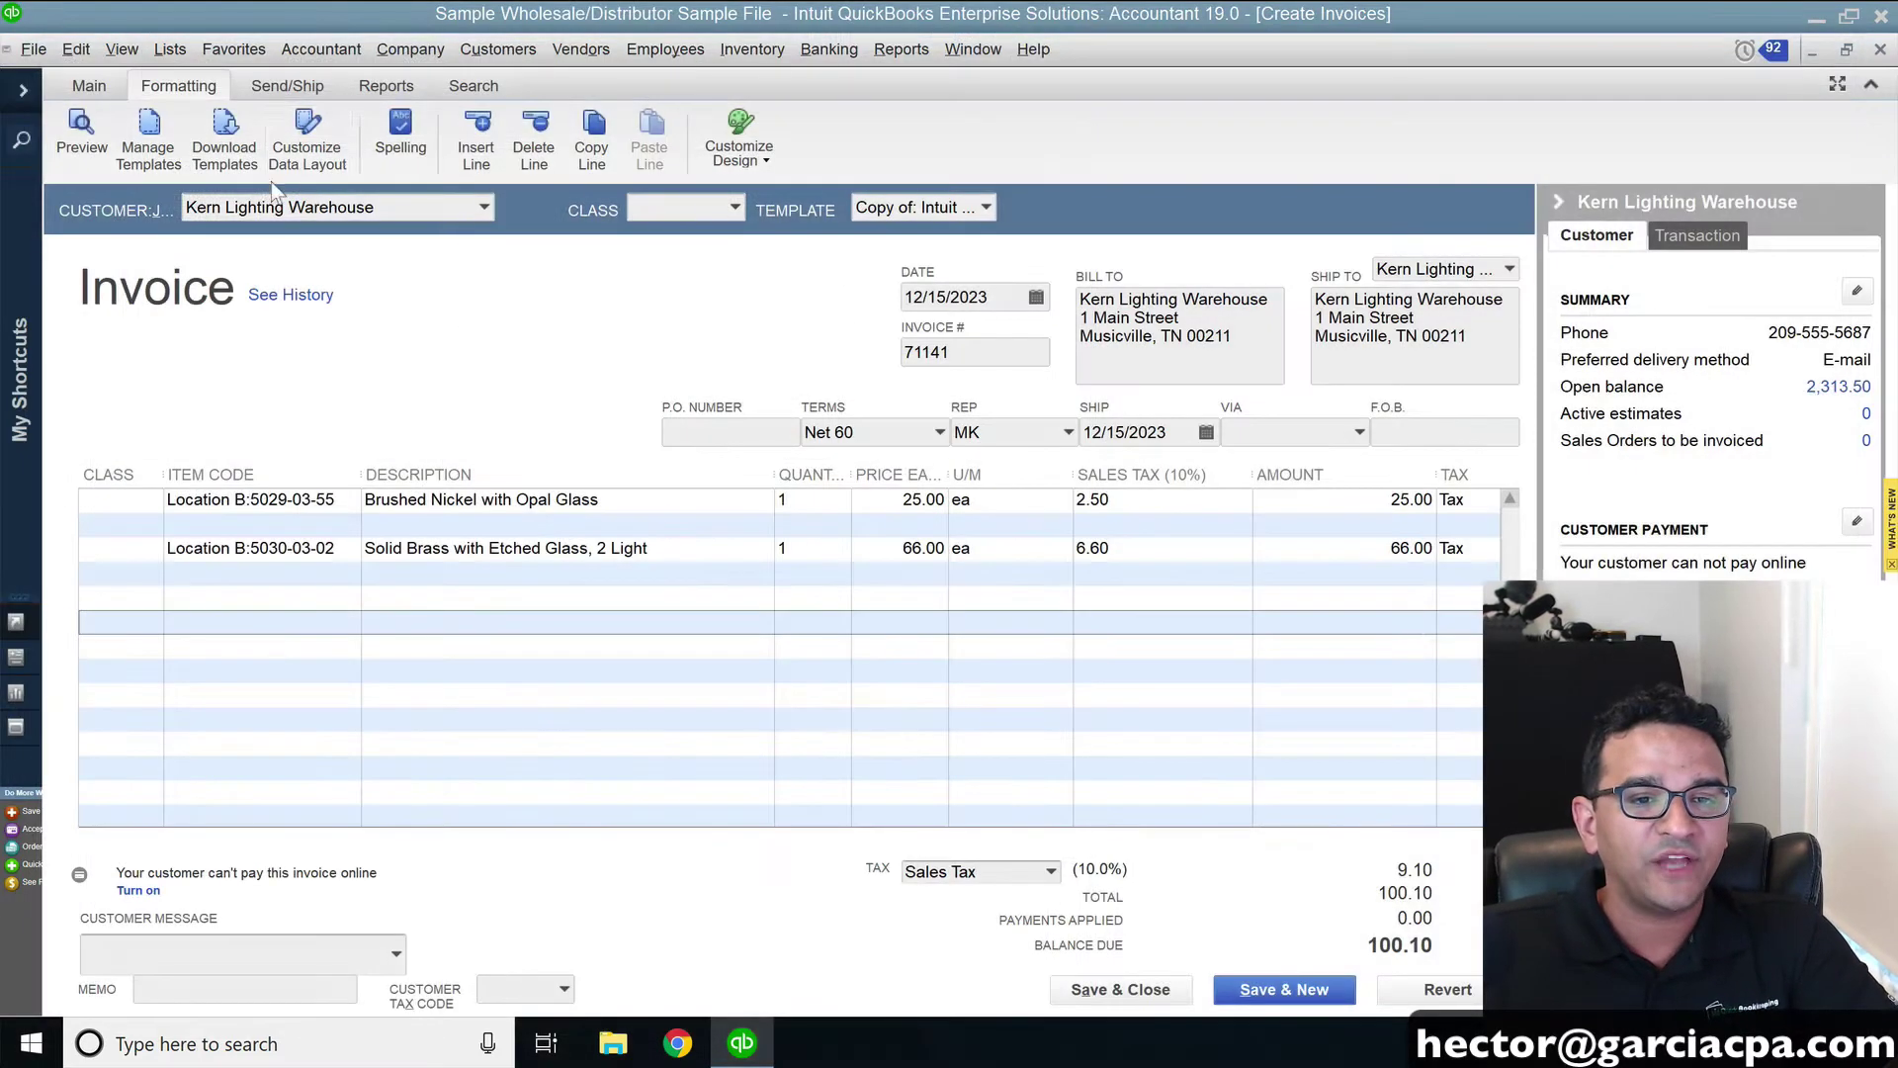
In the template's column settings, append 'Pre-tax' to the Amount title and save
{"action": "left_click", "coordinate": [308, 138]}
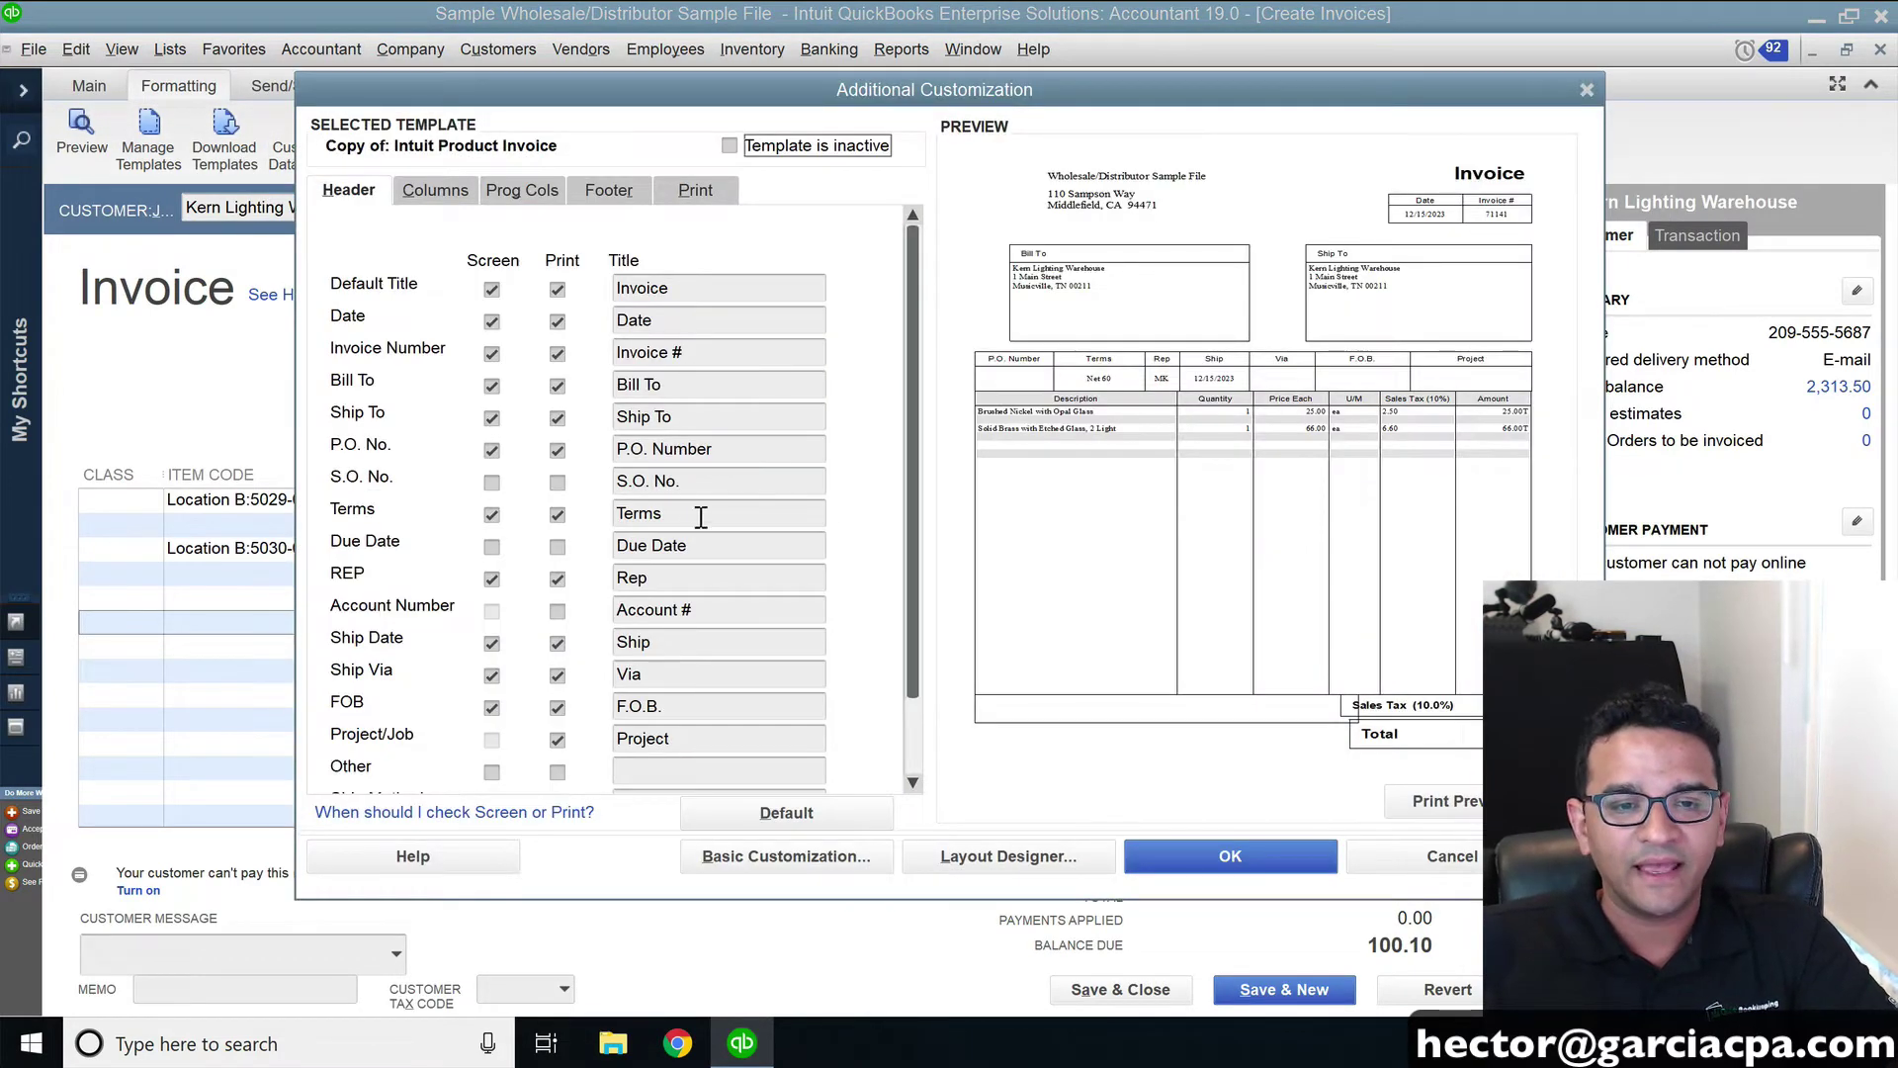
{"action": "left_click", "coordinate": [440, 193]}
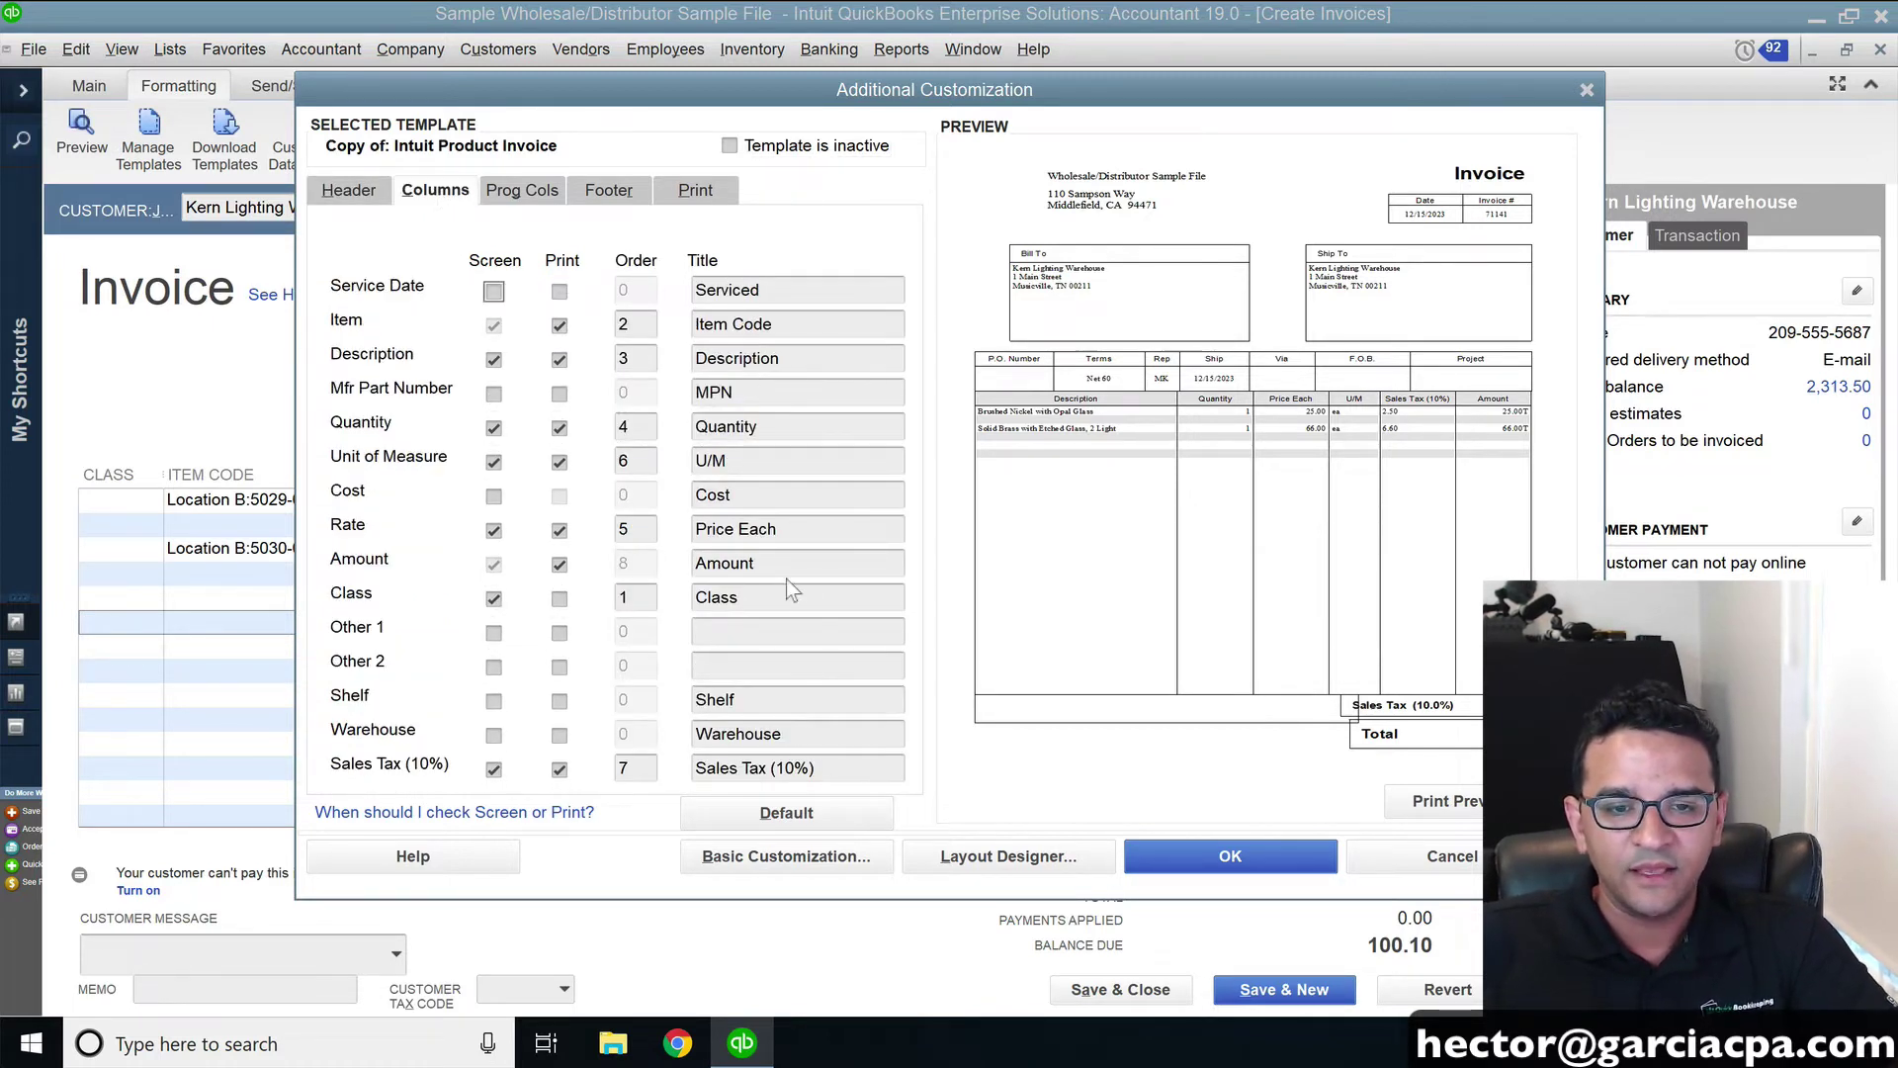
{"action": "left_click", "coordinate": [798, 564]}
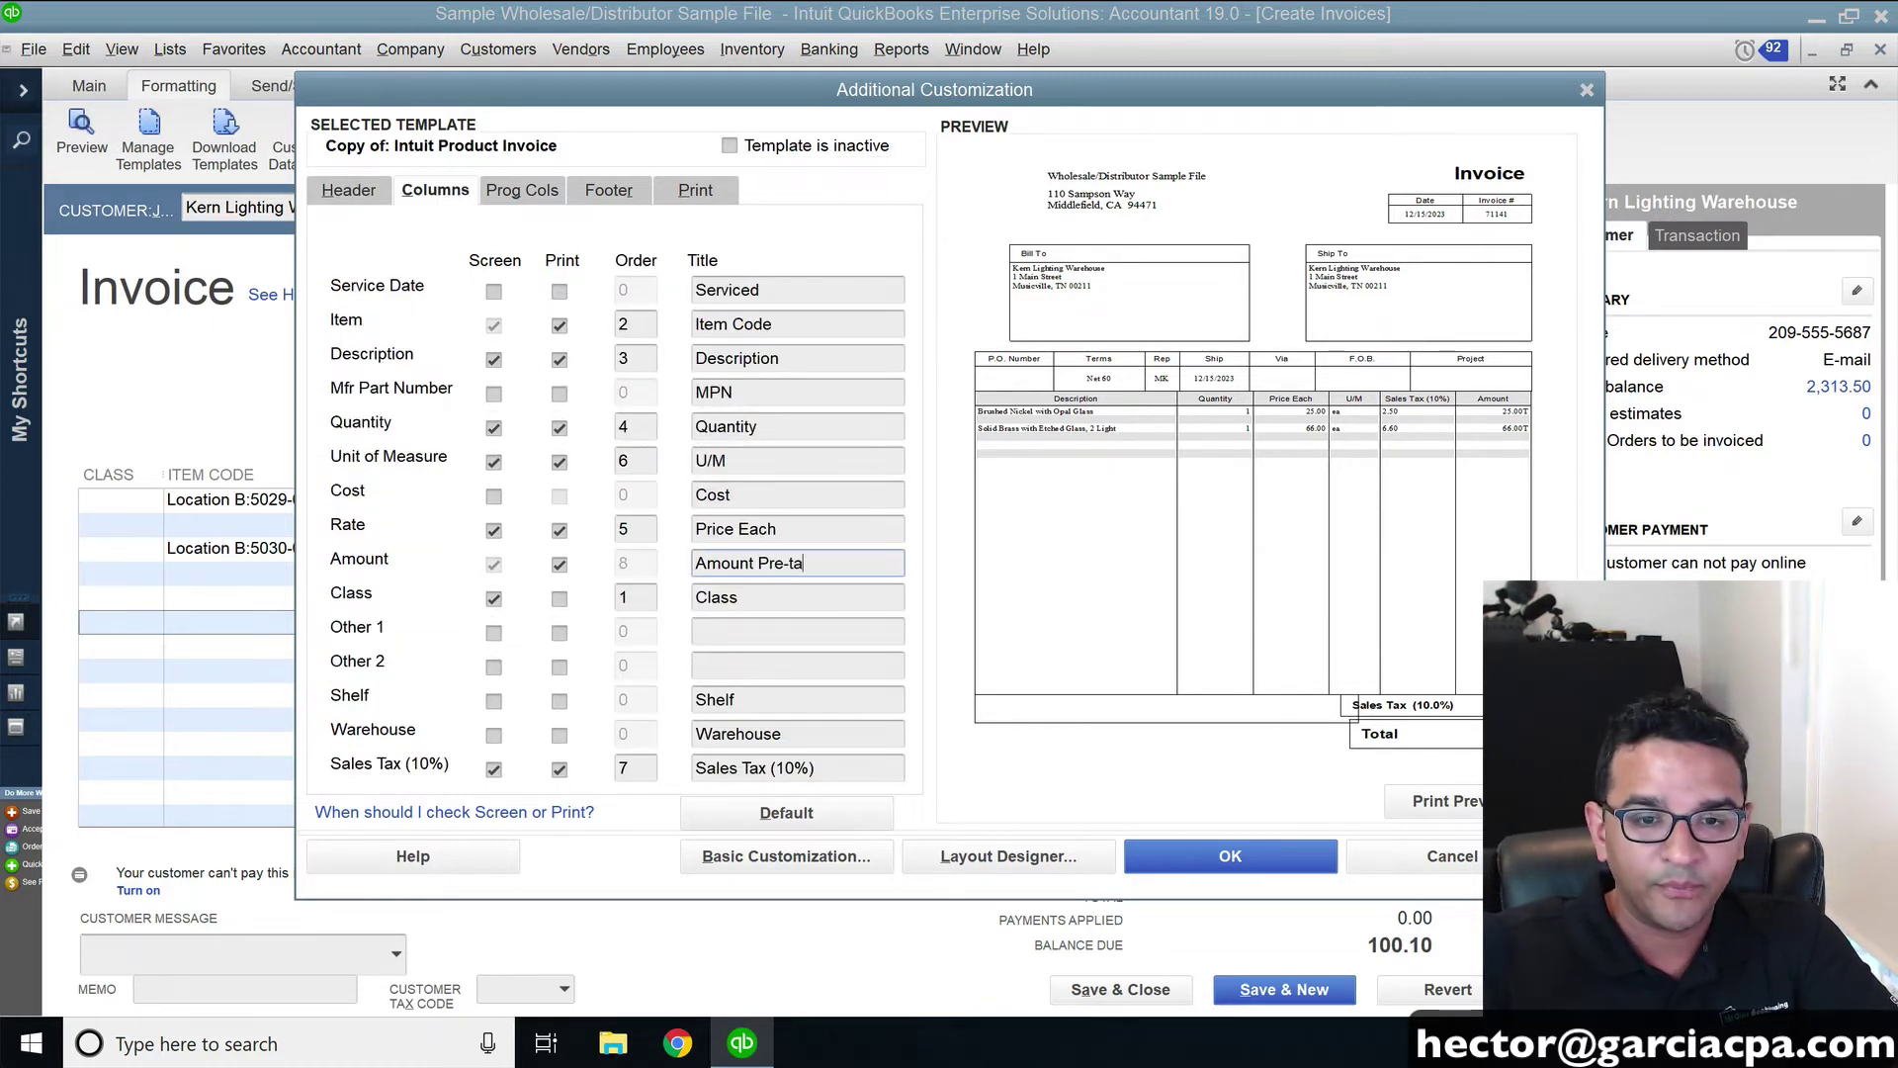
{"action": "type", "text": "Pre-tax"}
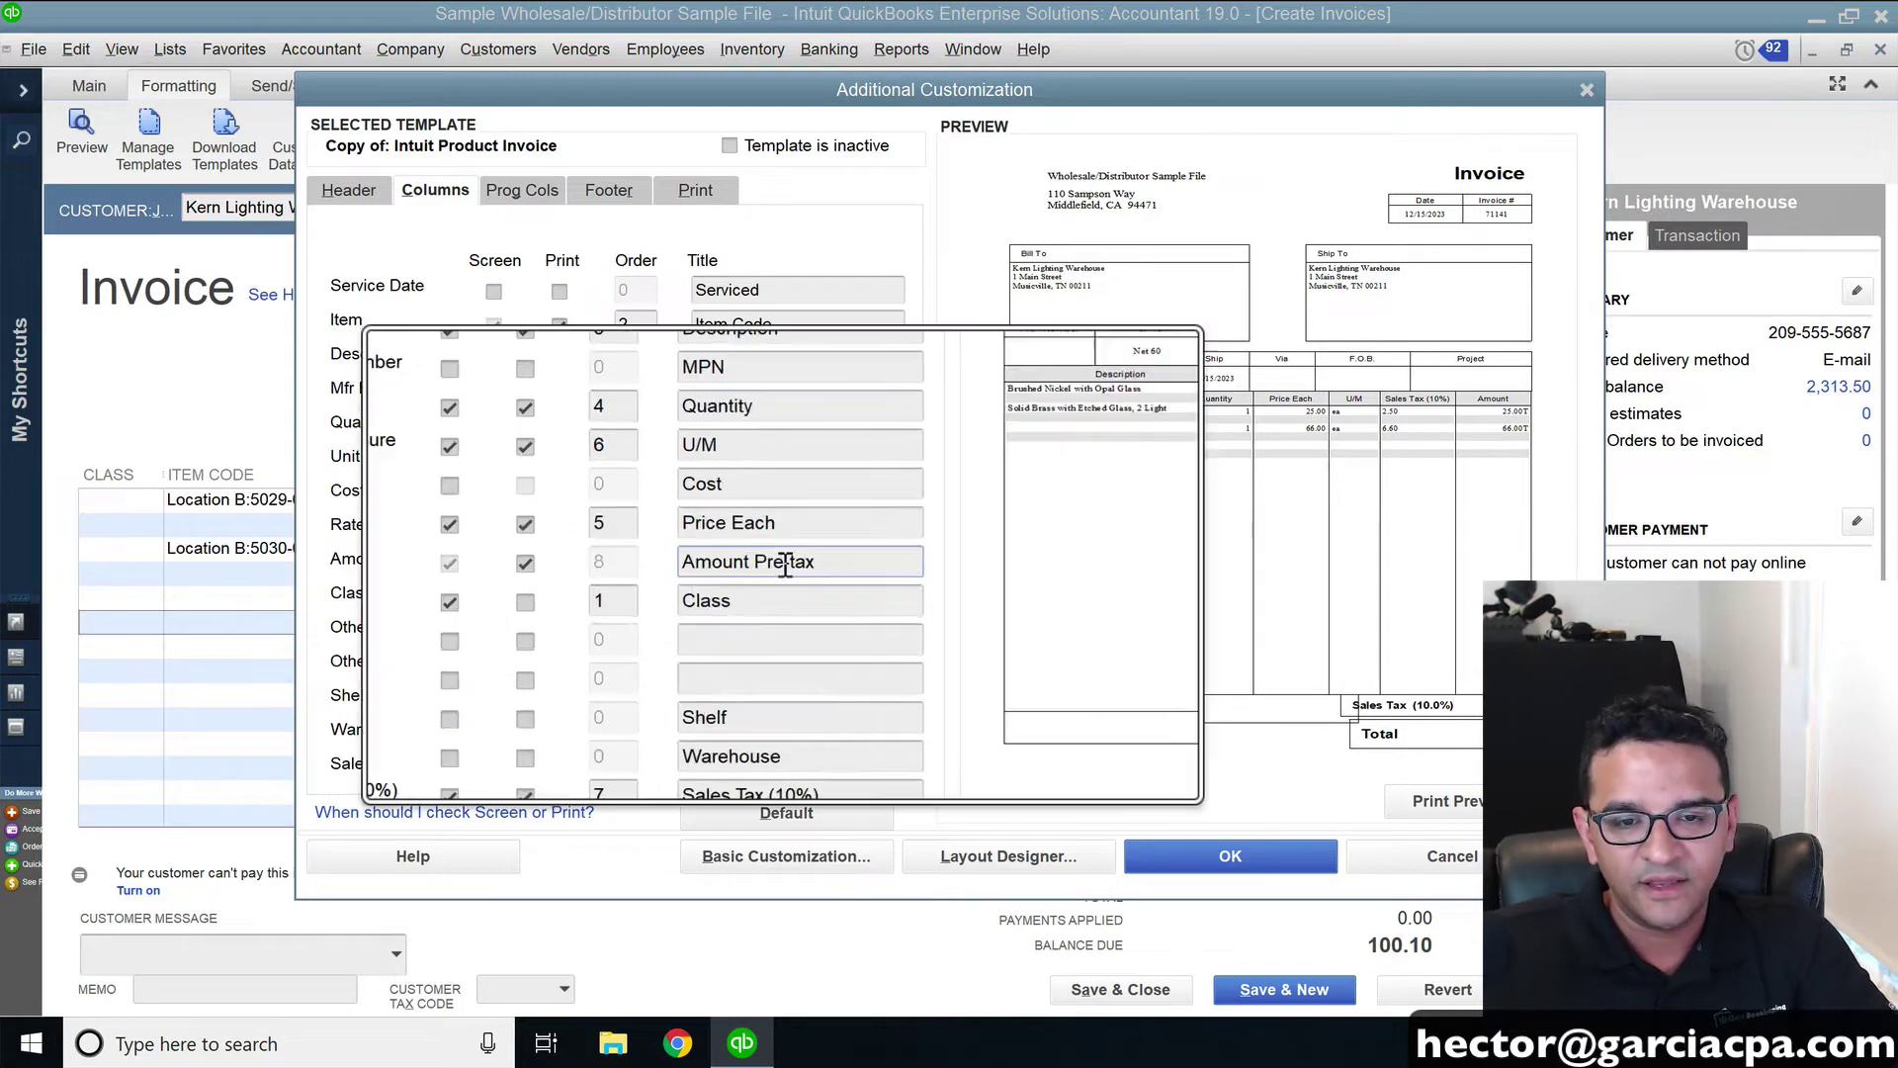
{"action": "left_click", "coordinate": [1219, 864]}
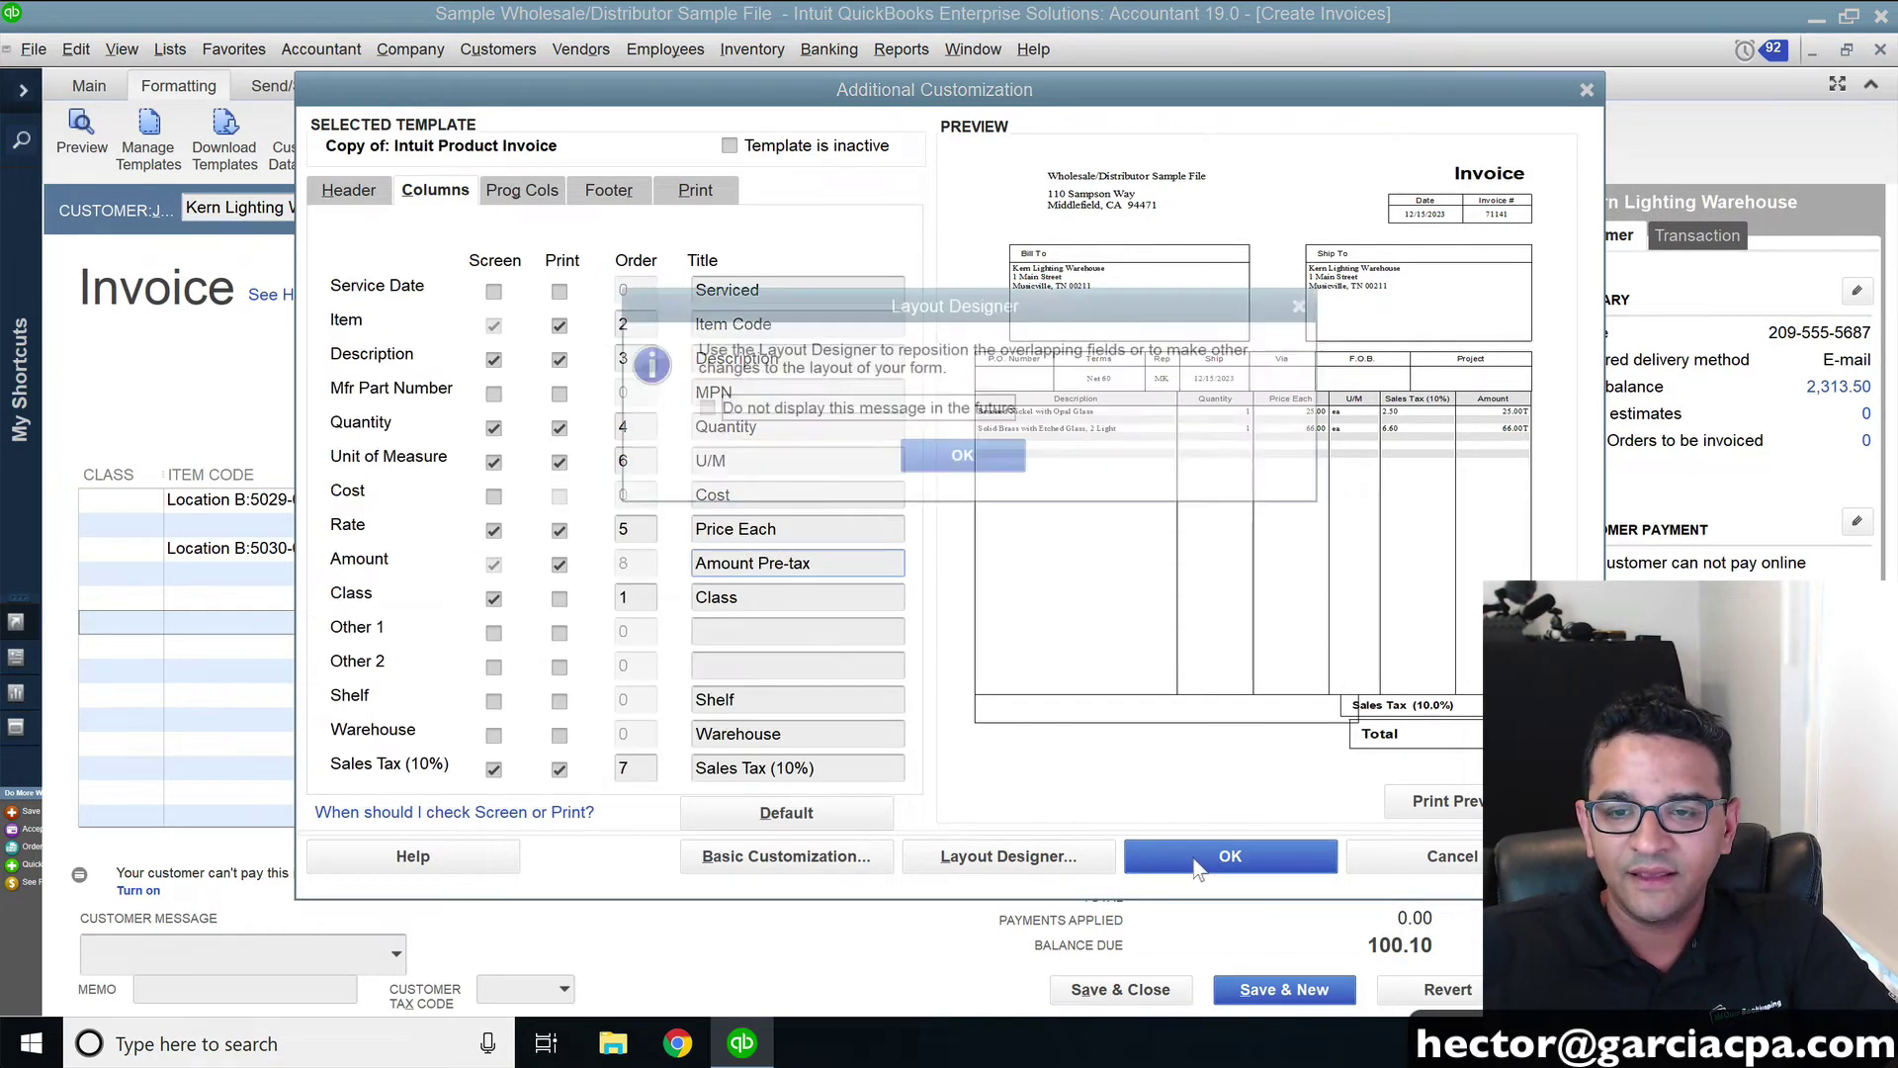
{"action": "left_click", "coordinate": [961, 458]}
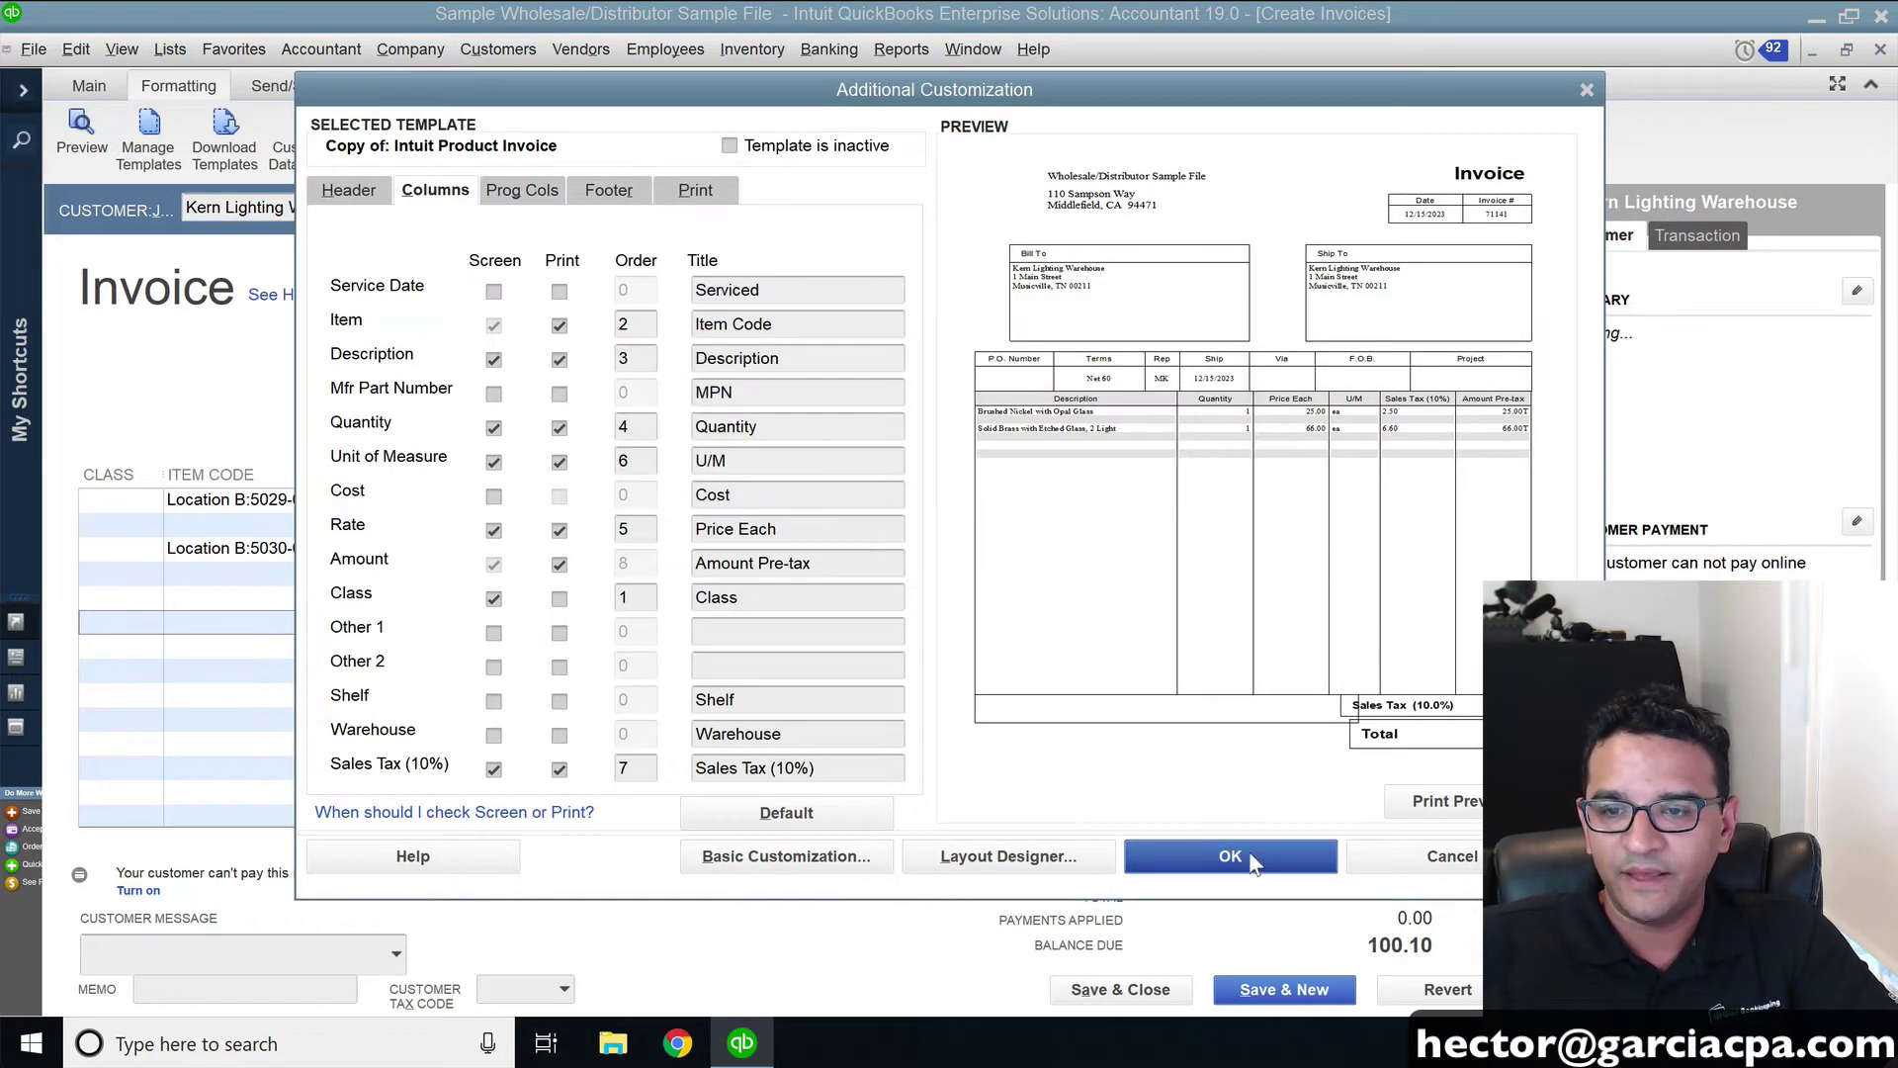
{"action": "left_click", "coordinate": [1273, 870]}
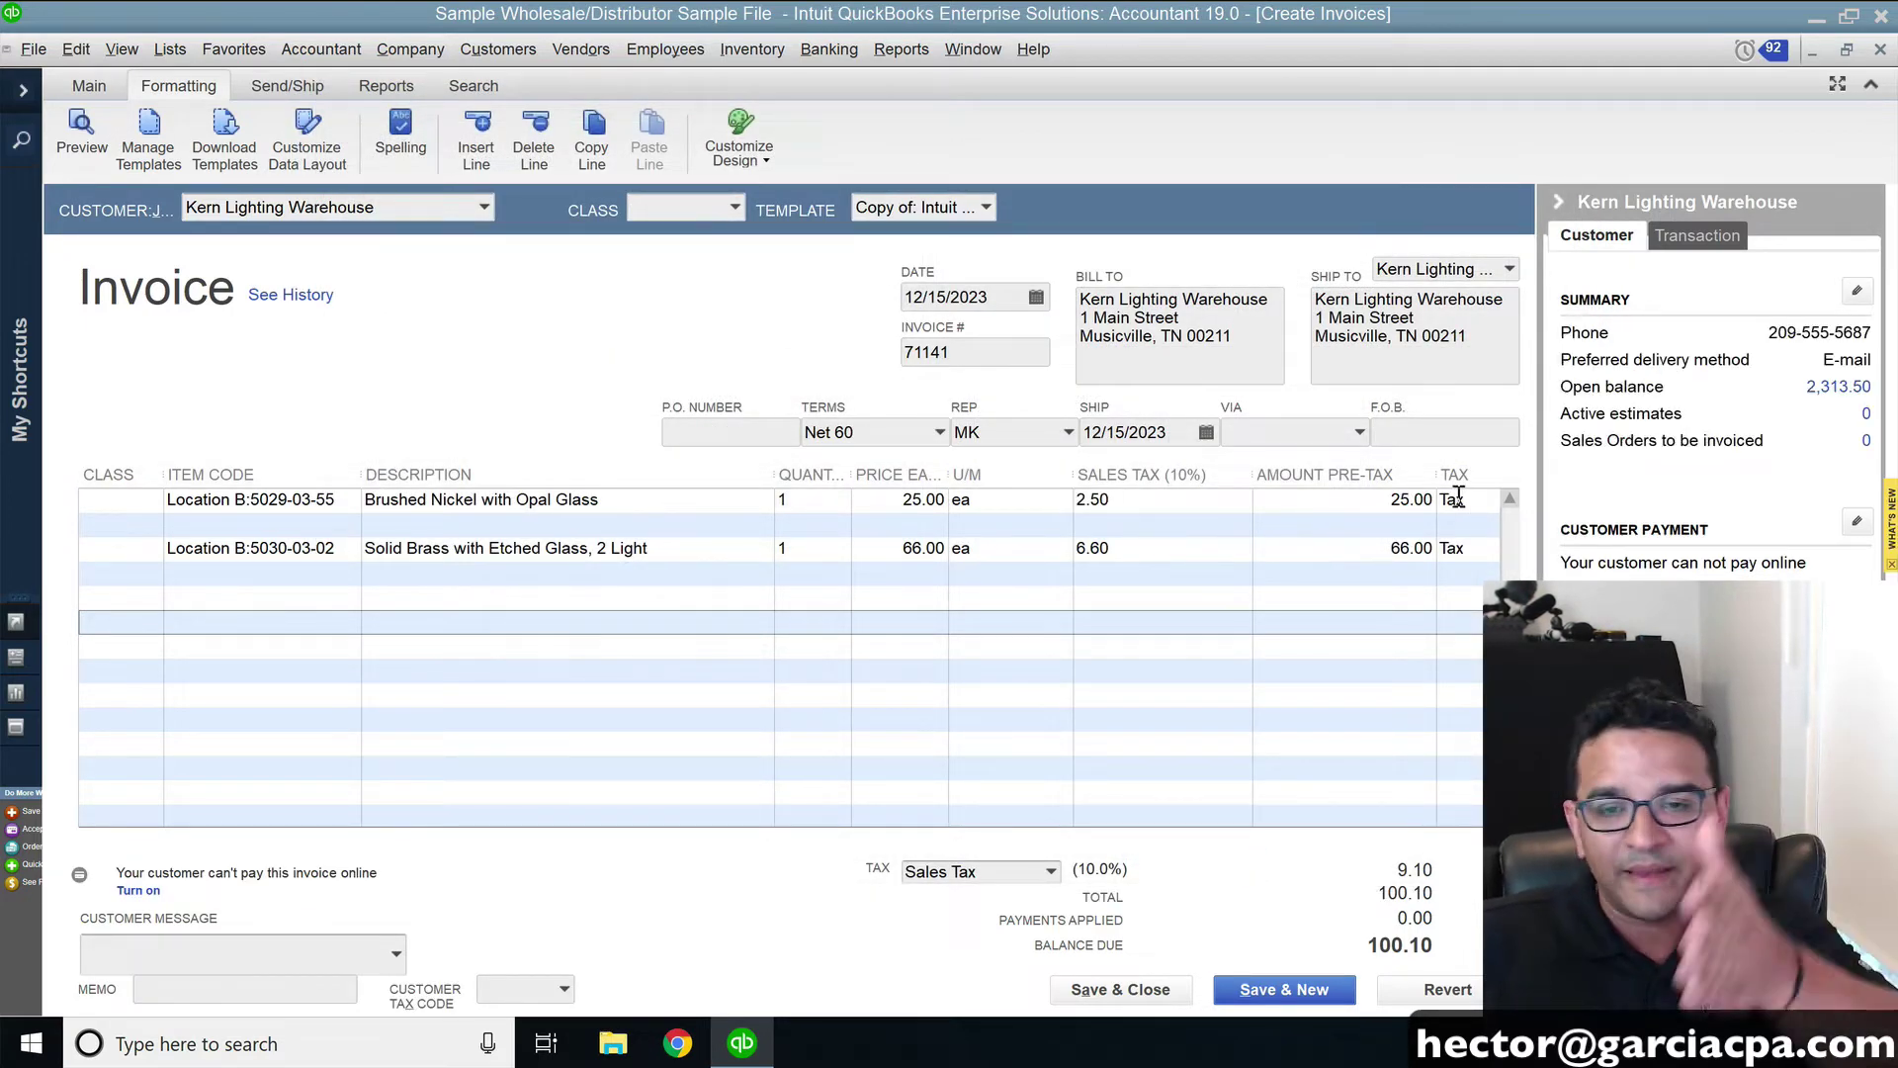
{"action": "left_click", "coordinate": [327, 155]}
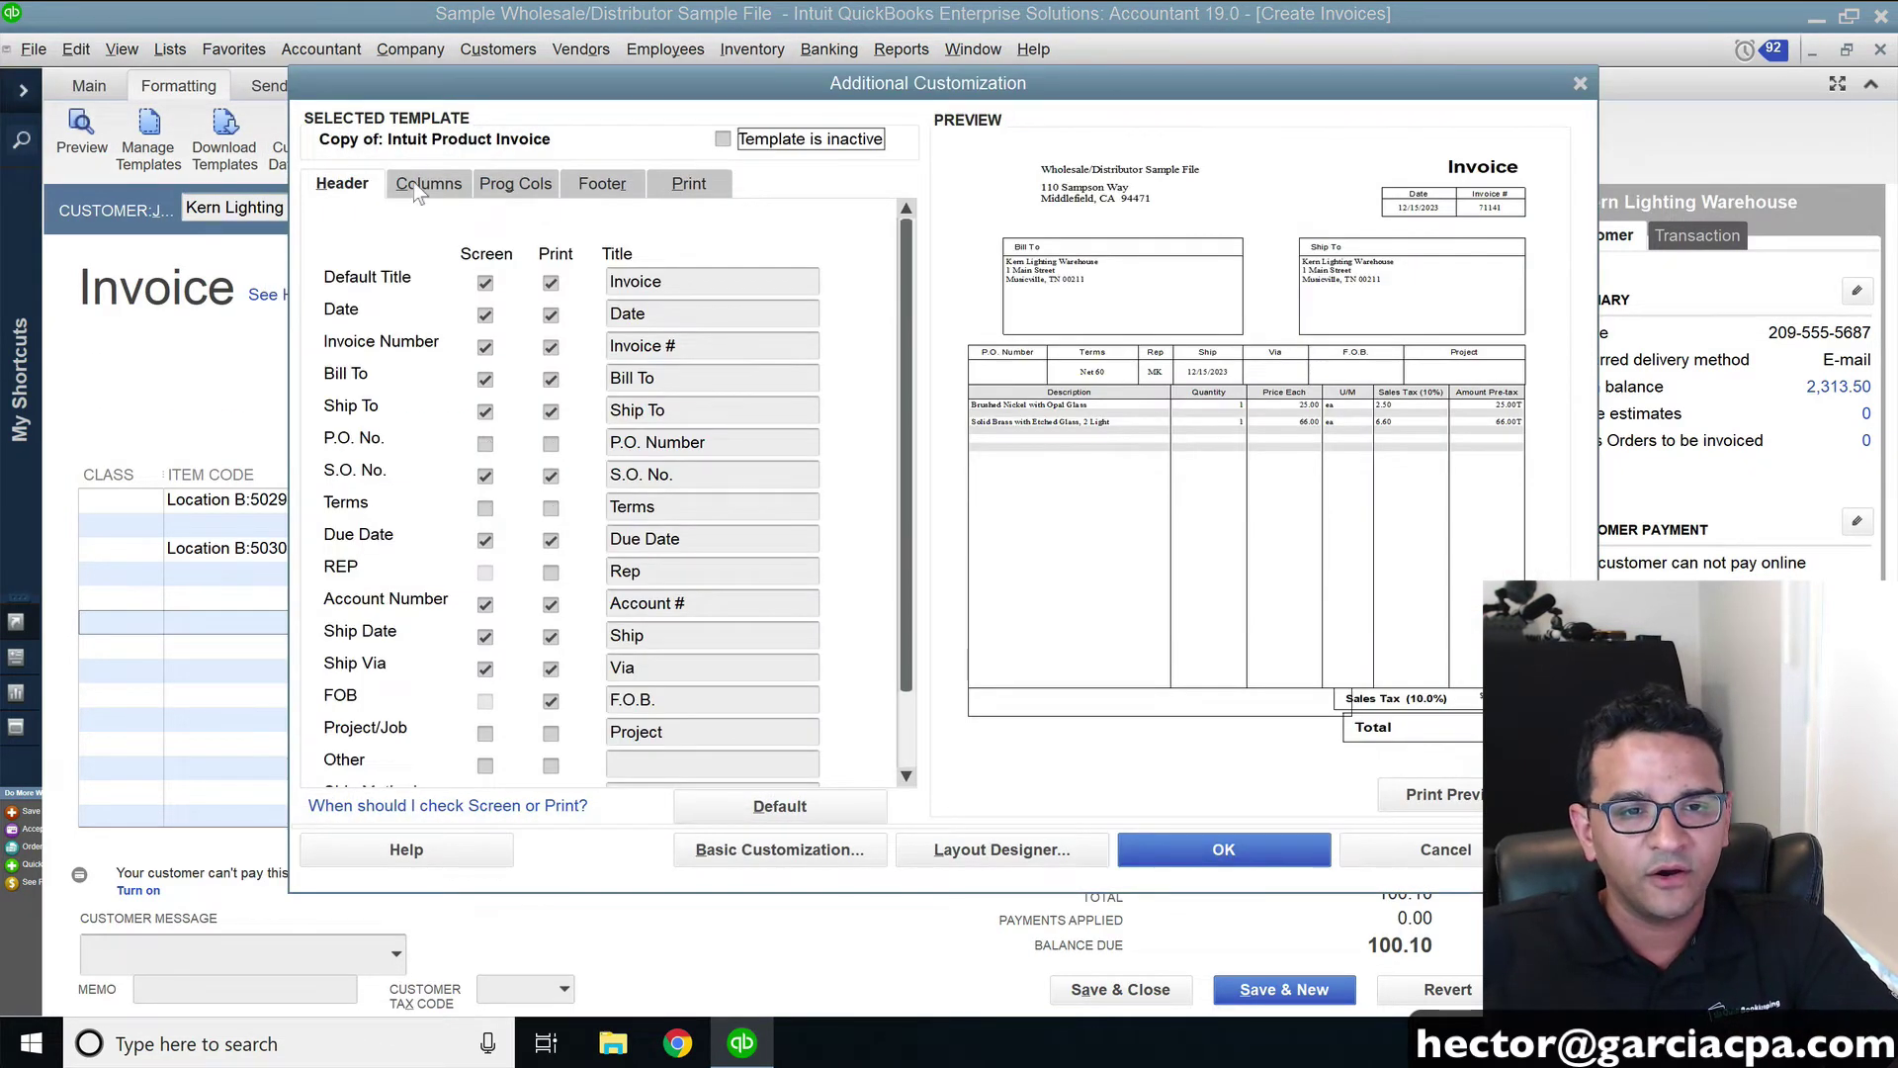
{"action": "left_click", "coordinate": [428, 184]}
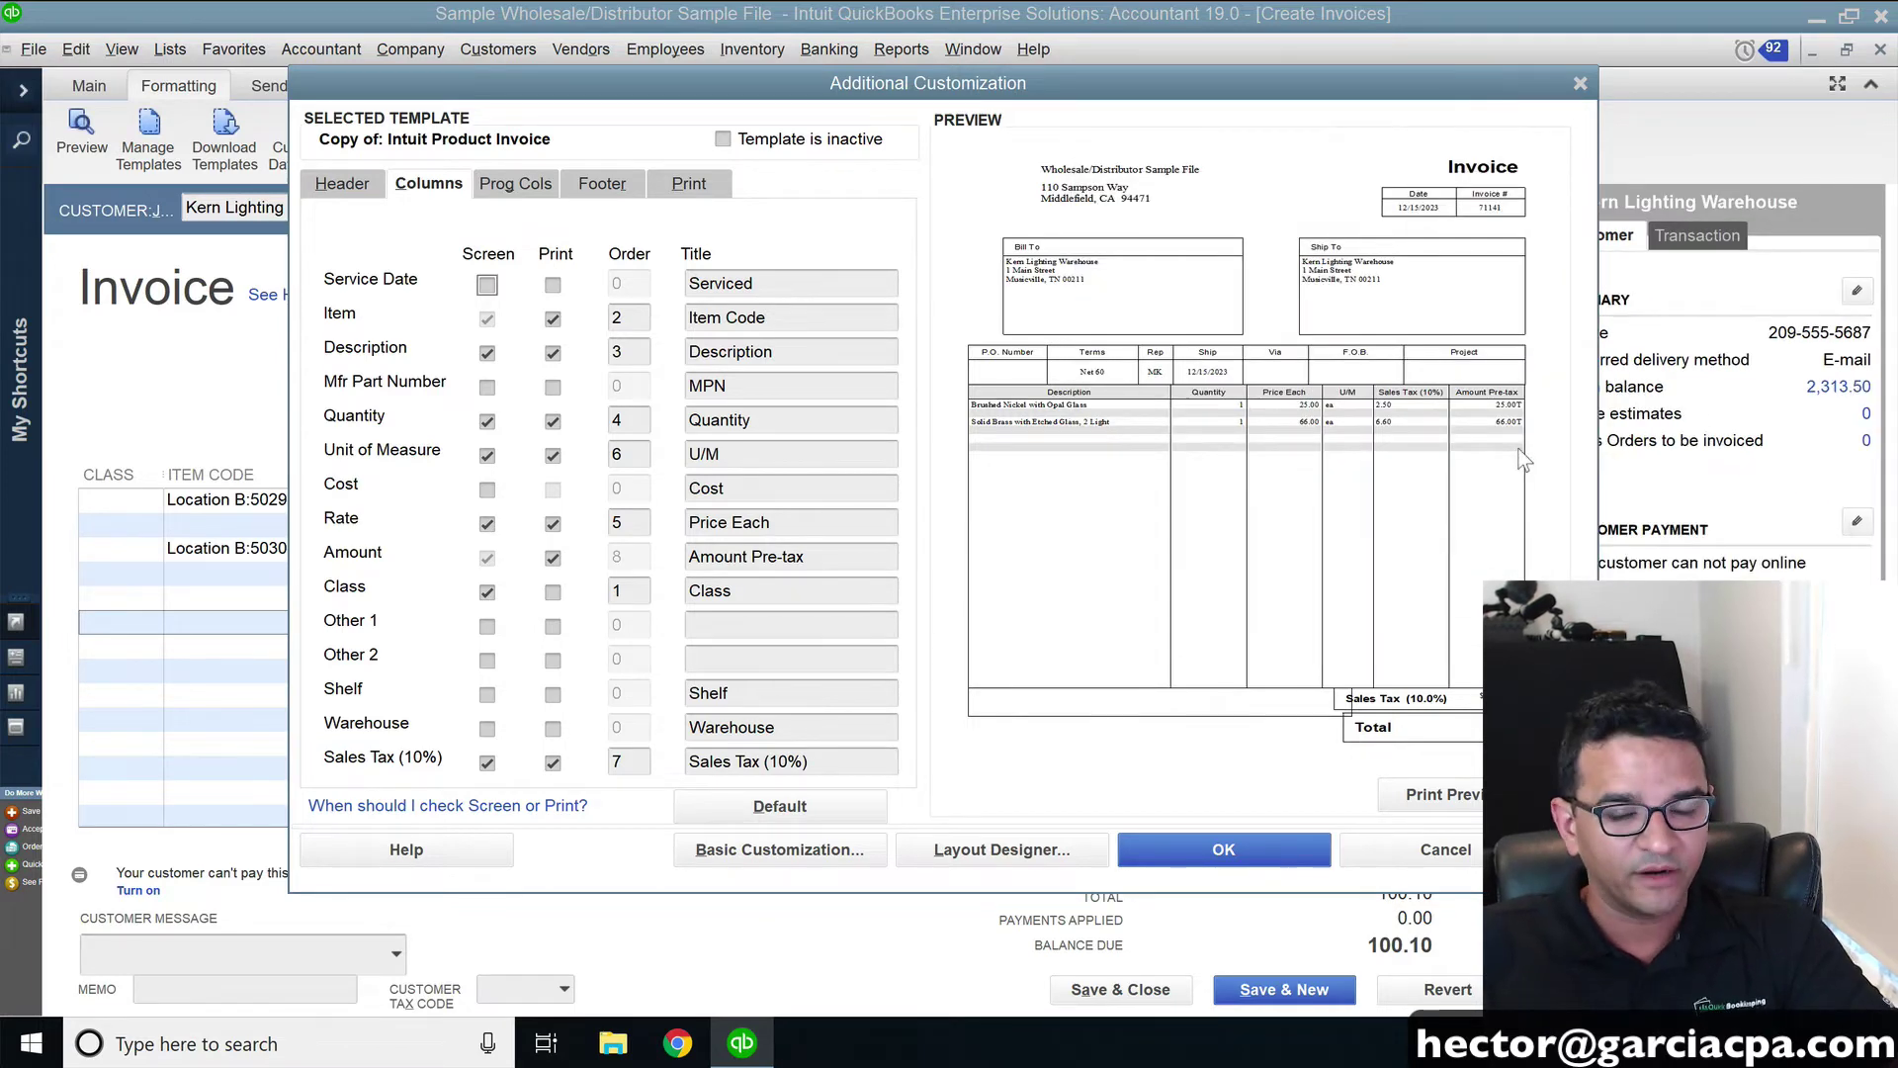
{"action": "left_click", "coordinate": [1295, 849]}
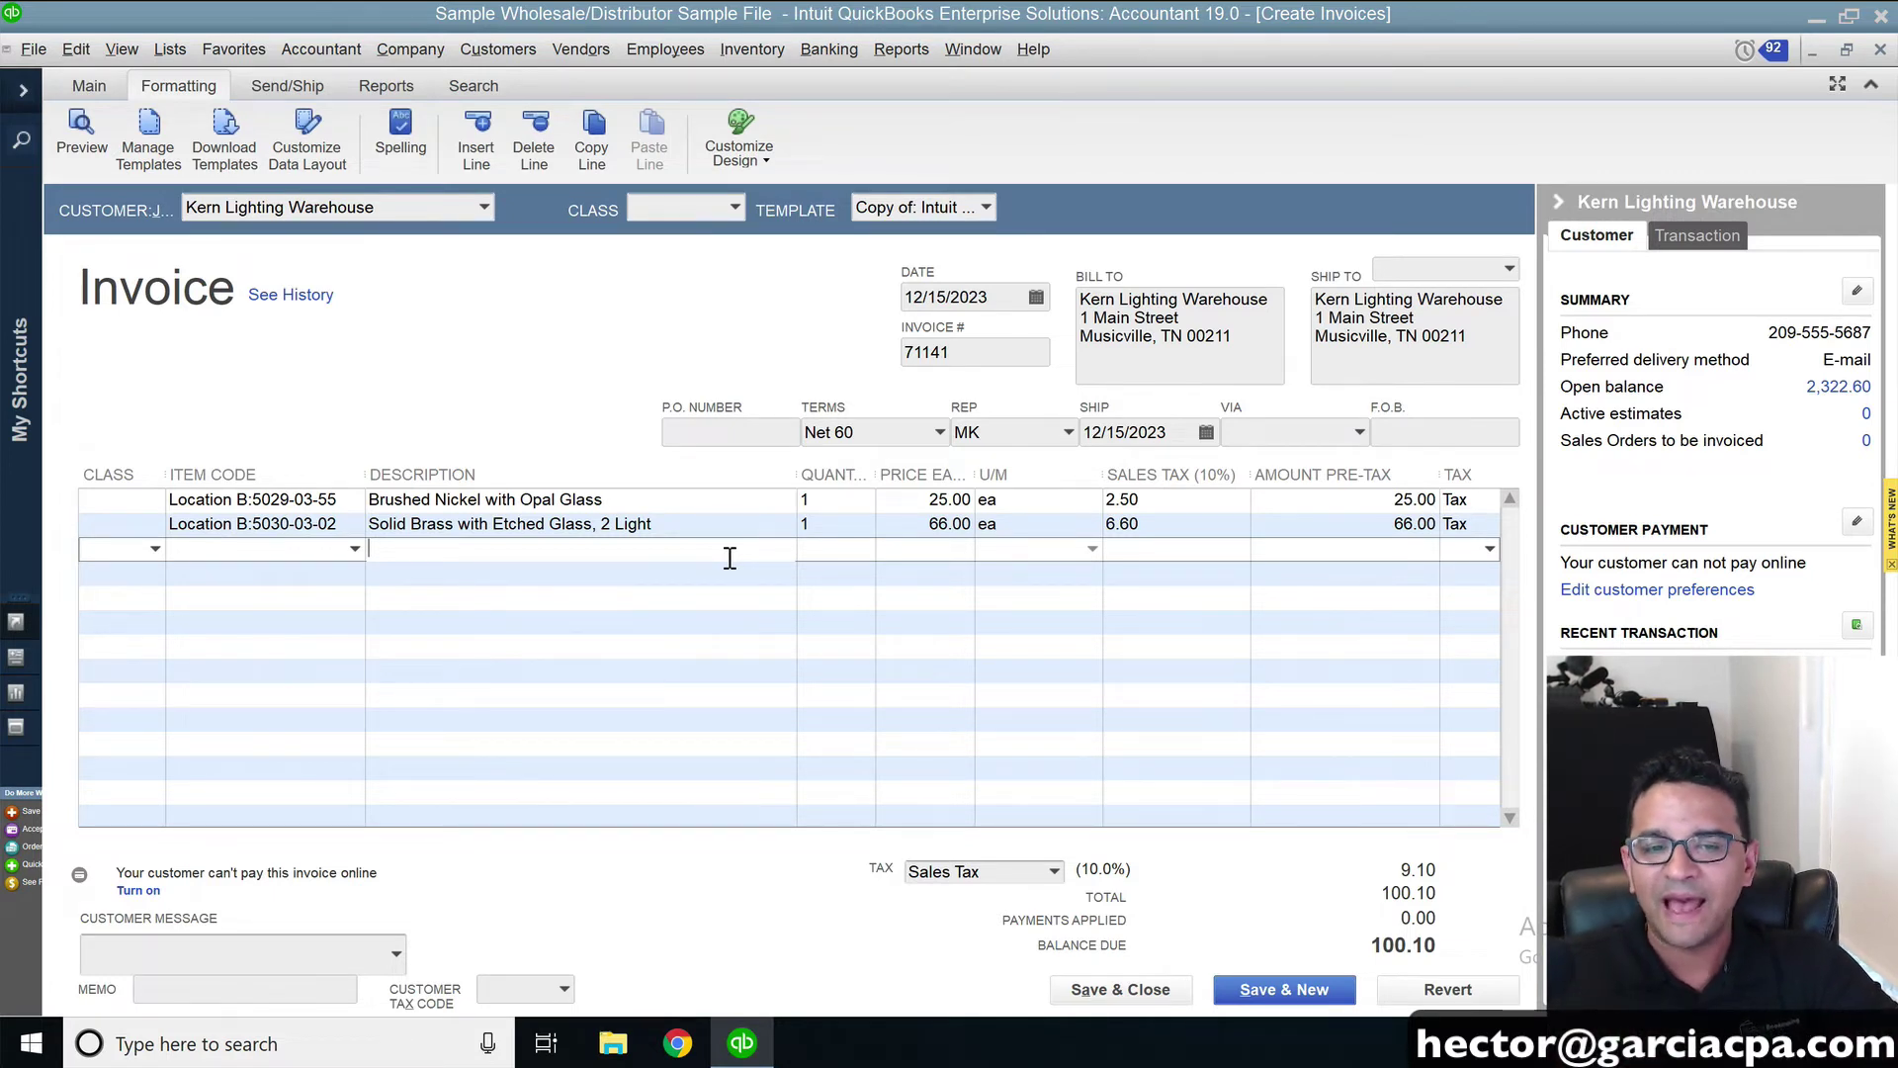
Preview invoice 71141 with its Sales Tax (10%) and Amount Pre-tax columns, then close the preview
{"action": "left_click", "coordinate": [708, 569]}
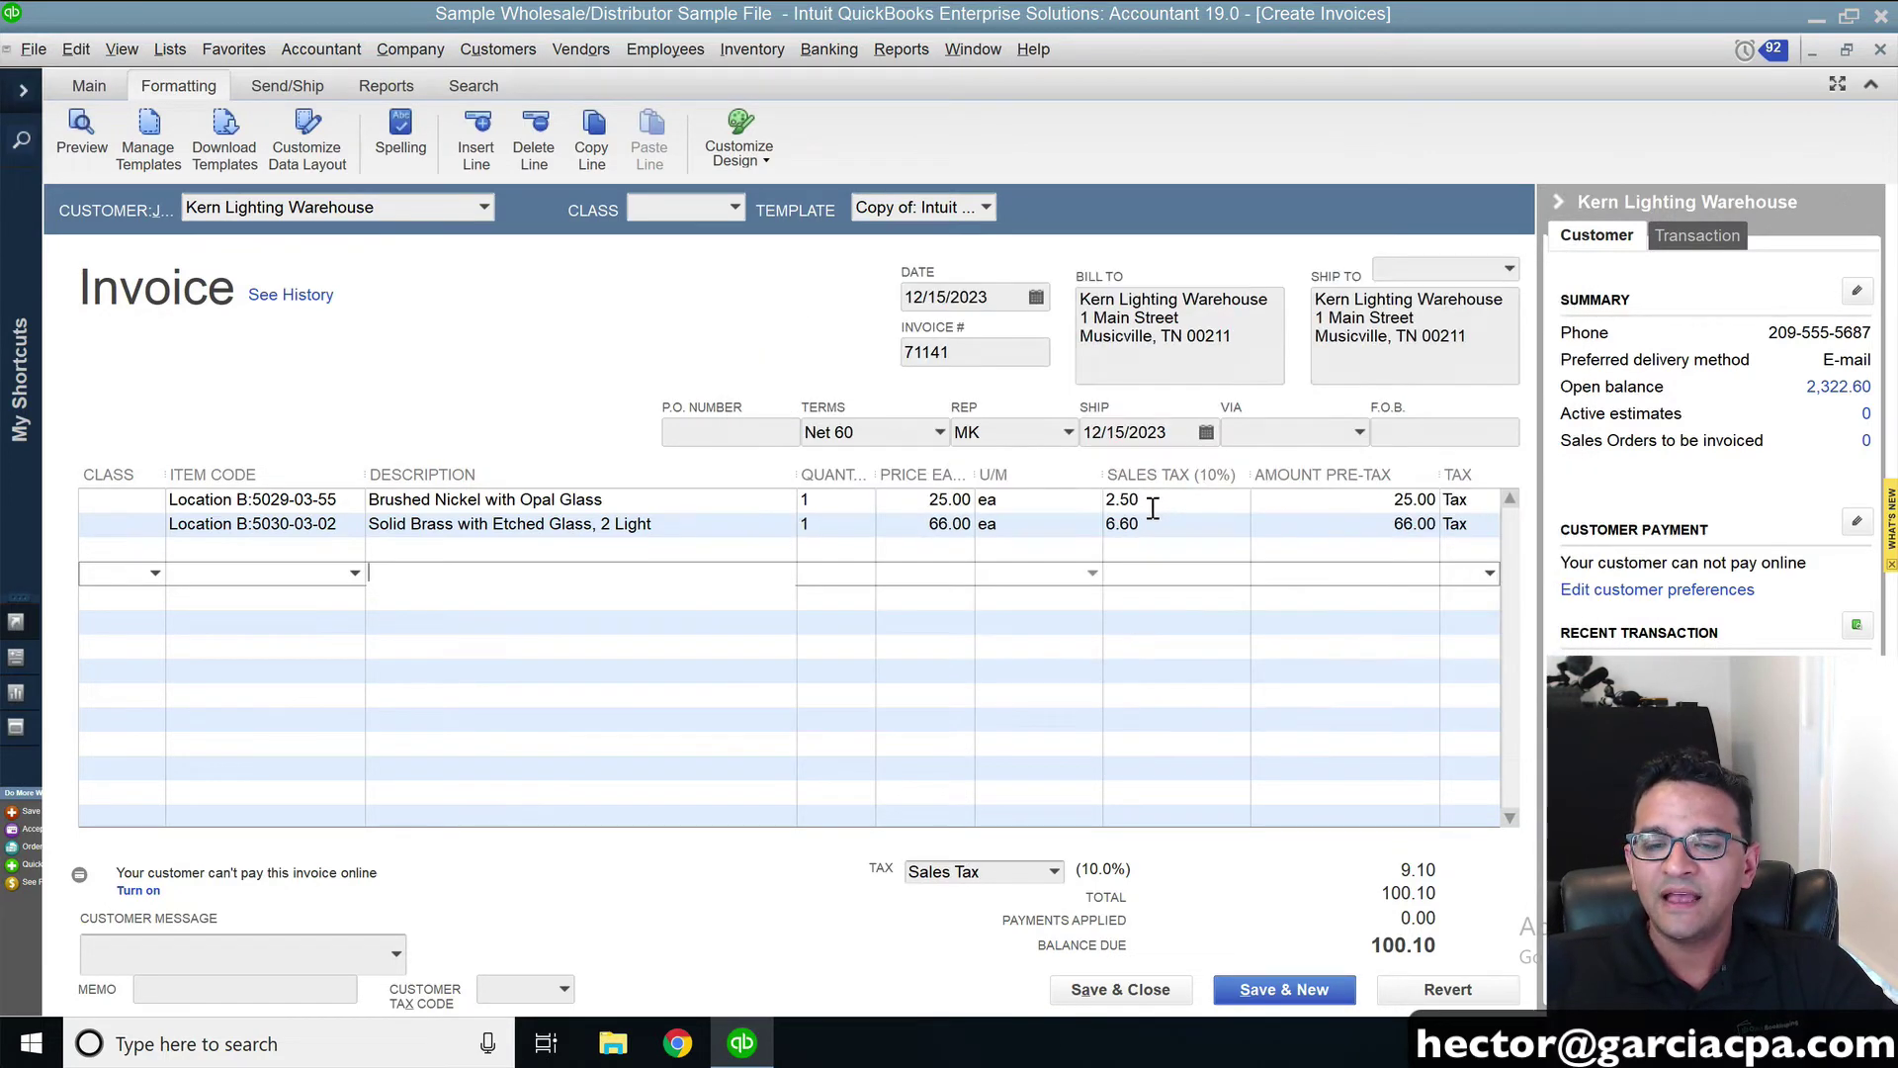
{"action": "left_click", "coordinate": [1146, 543]}
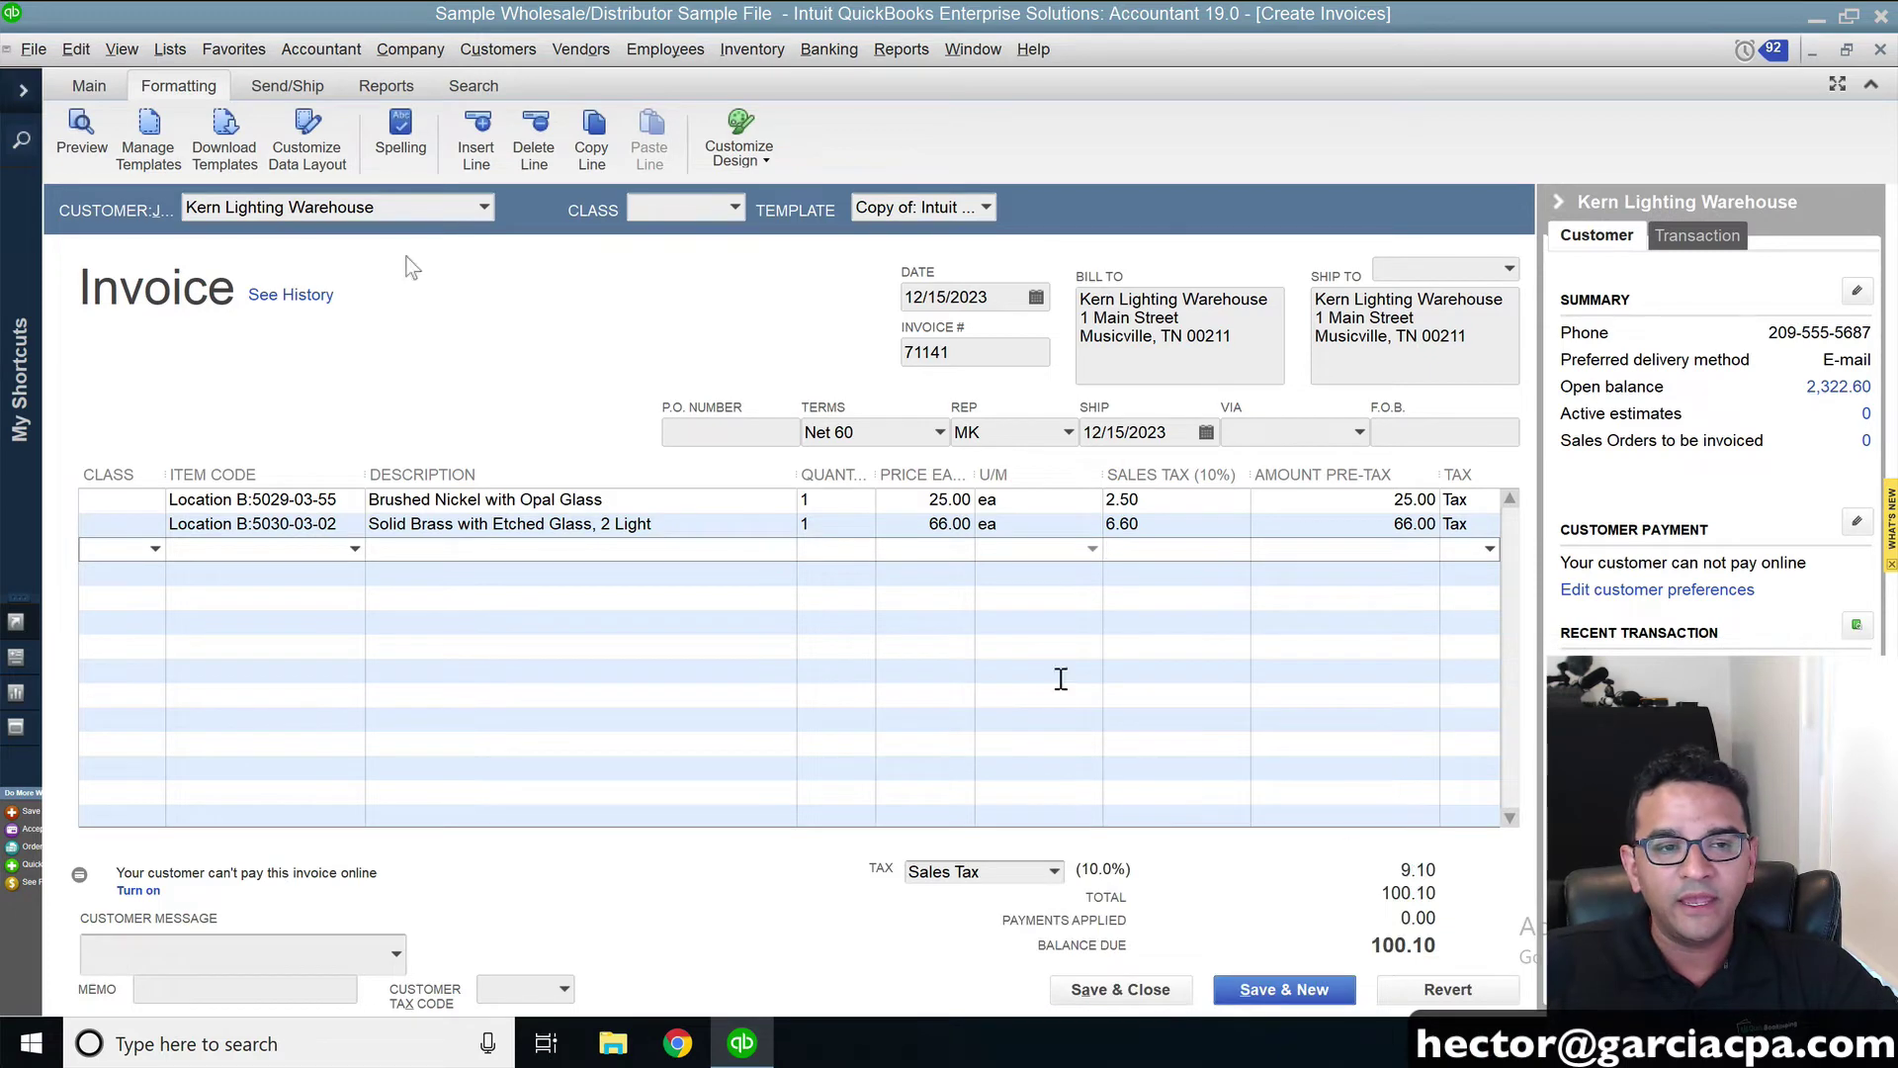
{"action": "left_click", "coordinate": [81, 133]}
{"action": "left_click", "coordinate": [955, 456]}
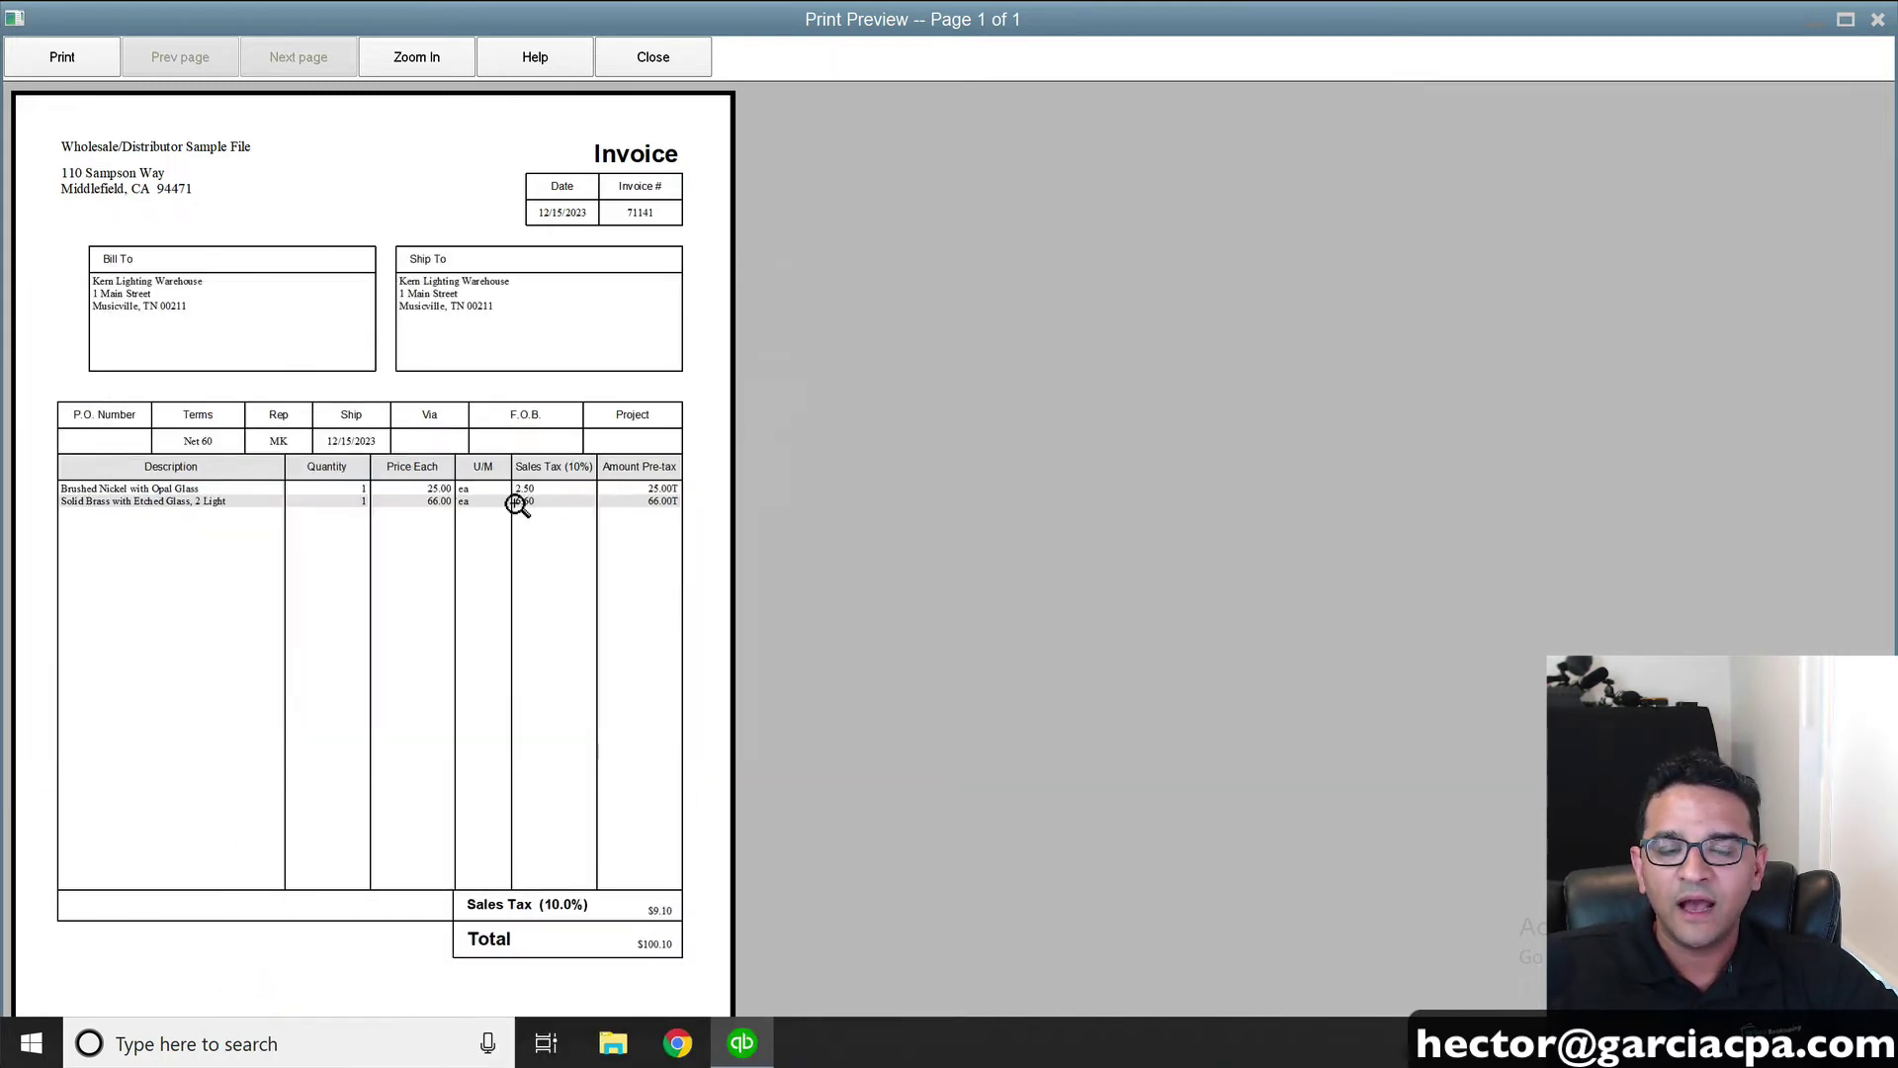
{"action": "left_click", "coordinate": [643, 57]}
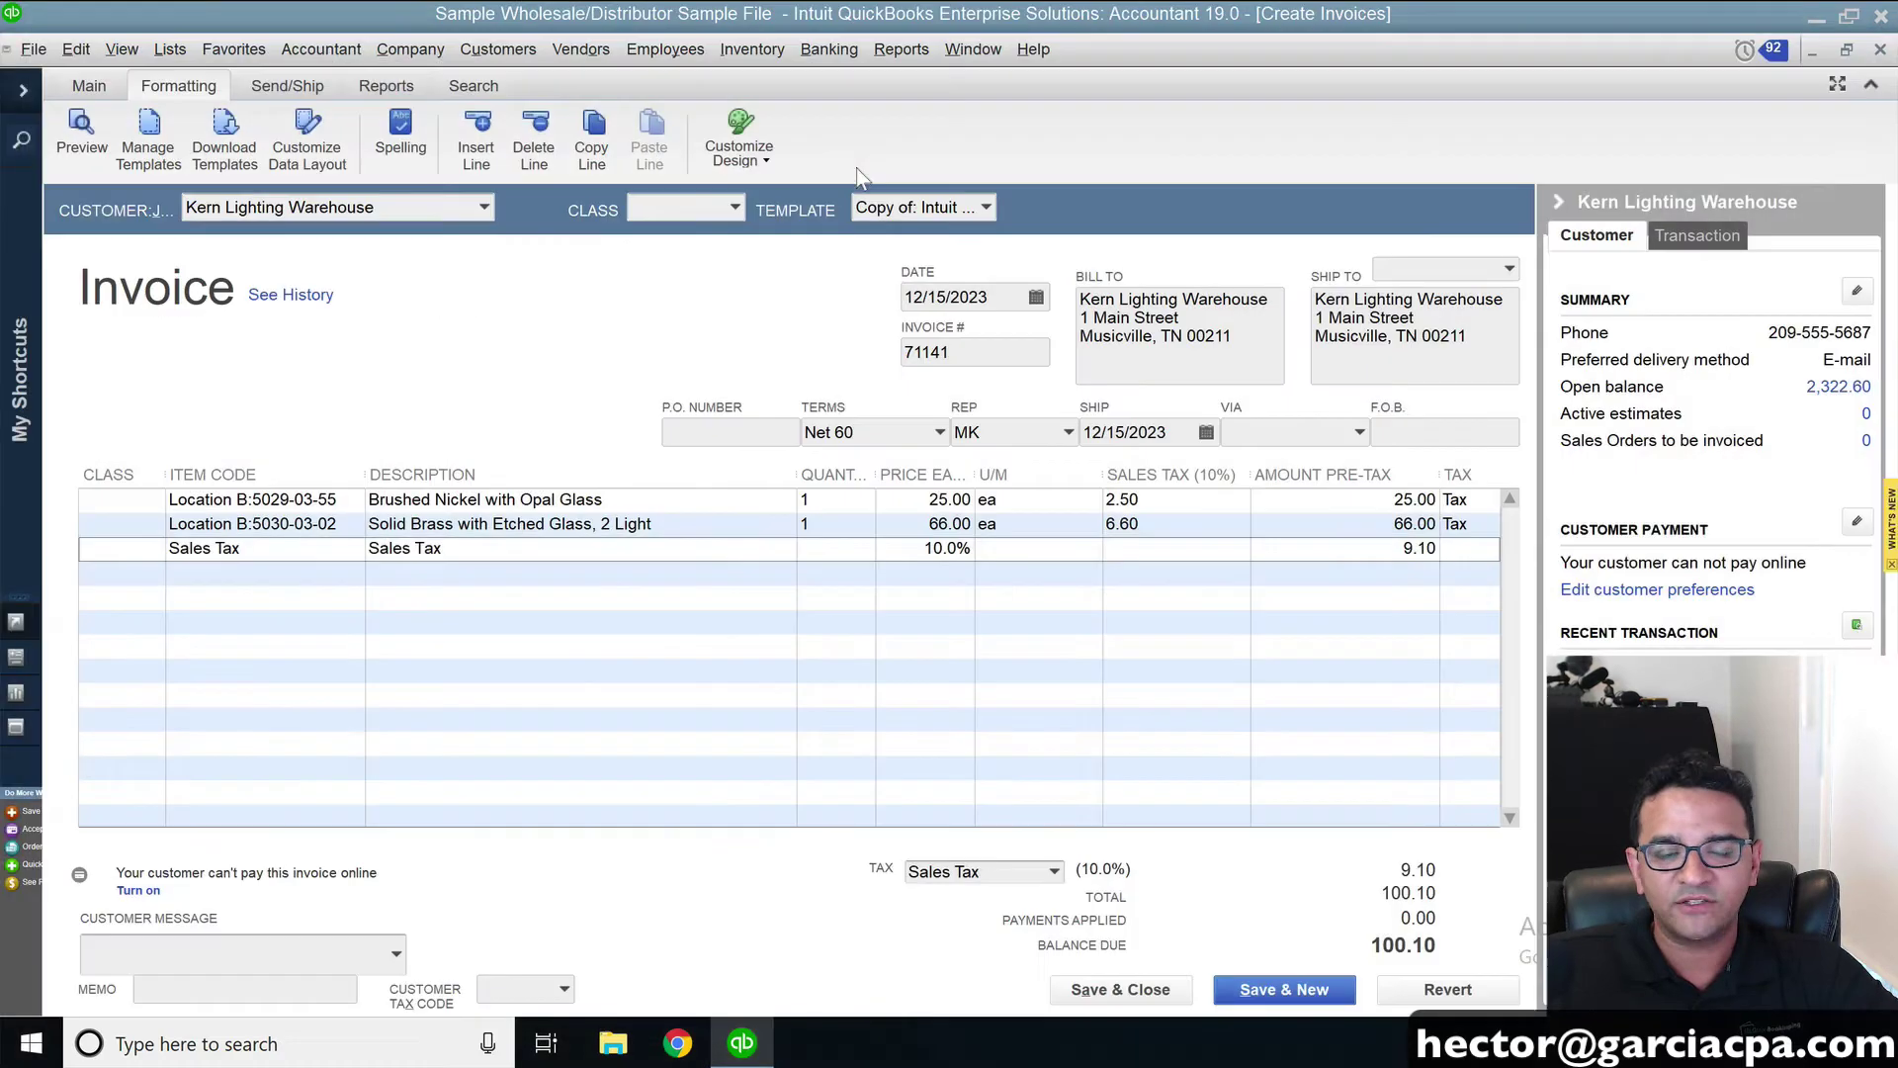
Uncheck Print for the Sales Tax row on the template's Footer tab and save
{"action": "left_click", "coordinate": [310, 149]}
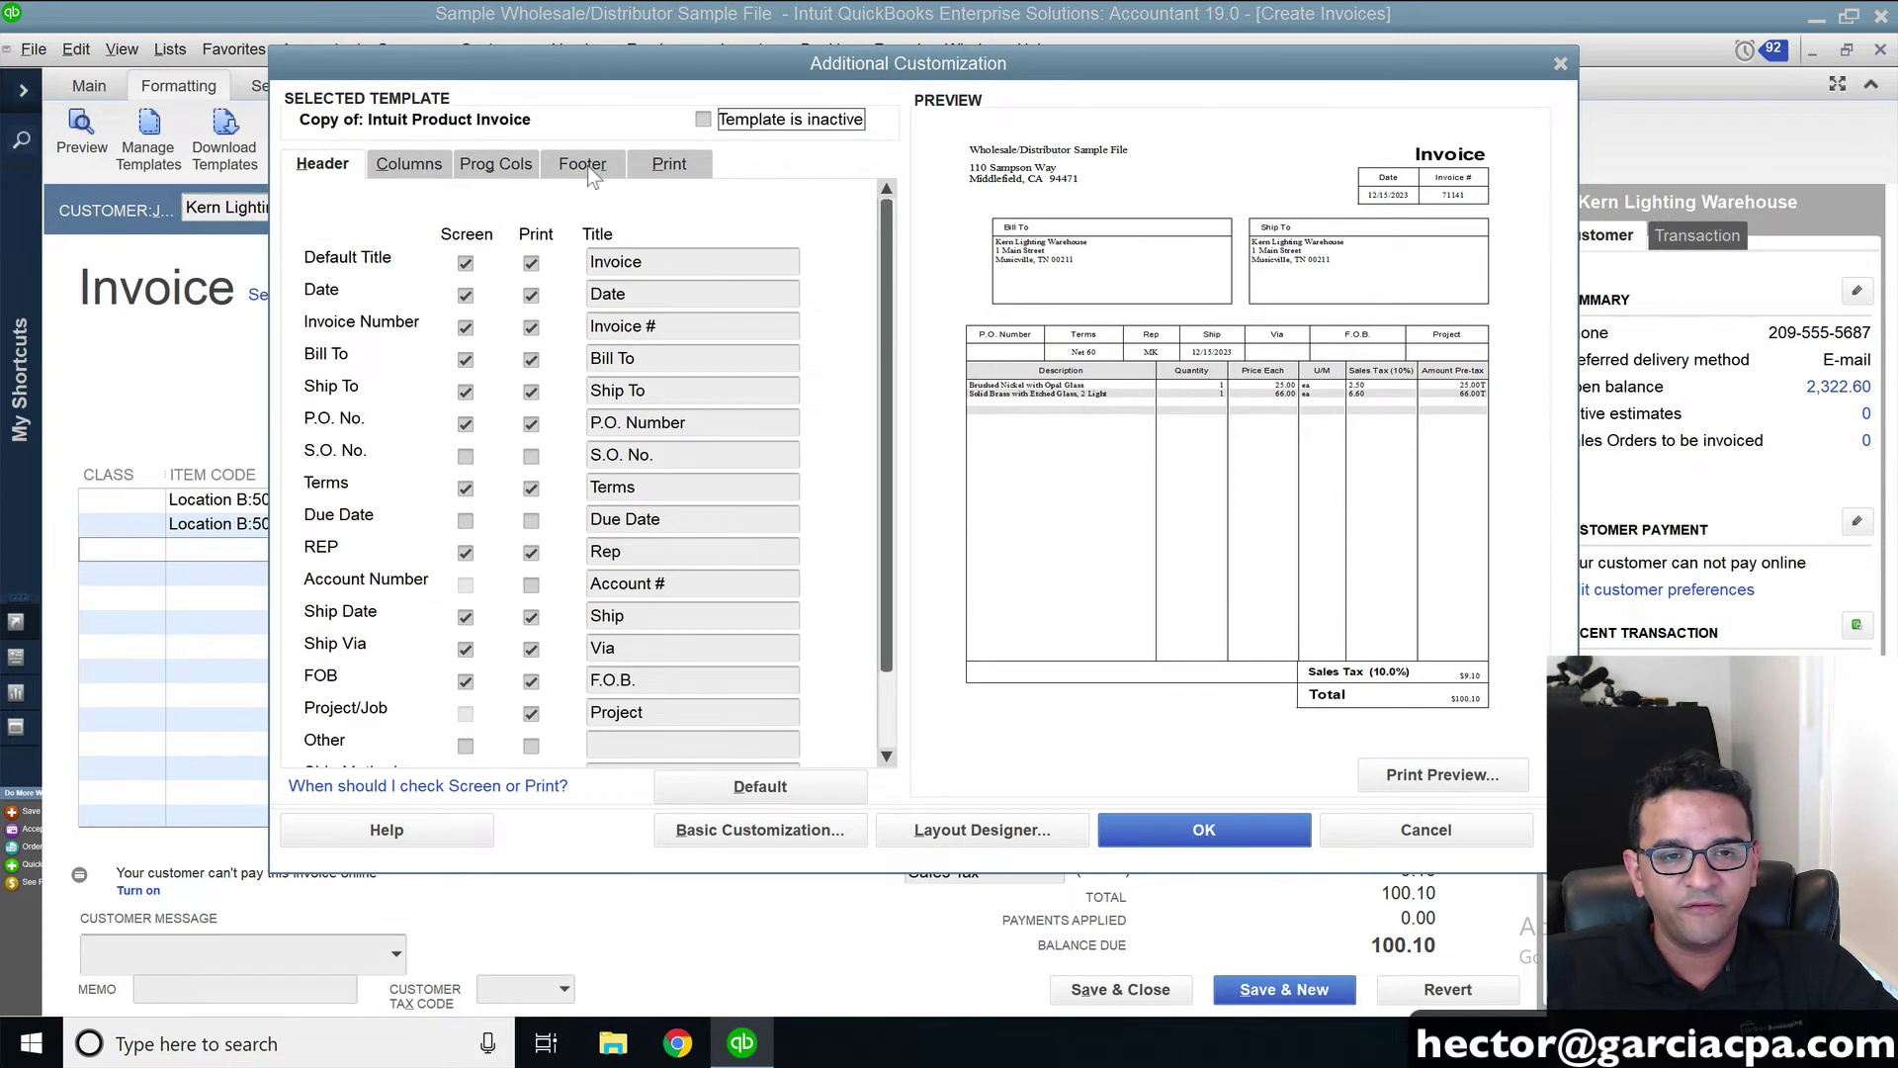
{"action": "left_click", "coordinate": [583, 164]}
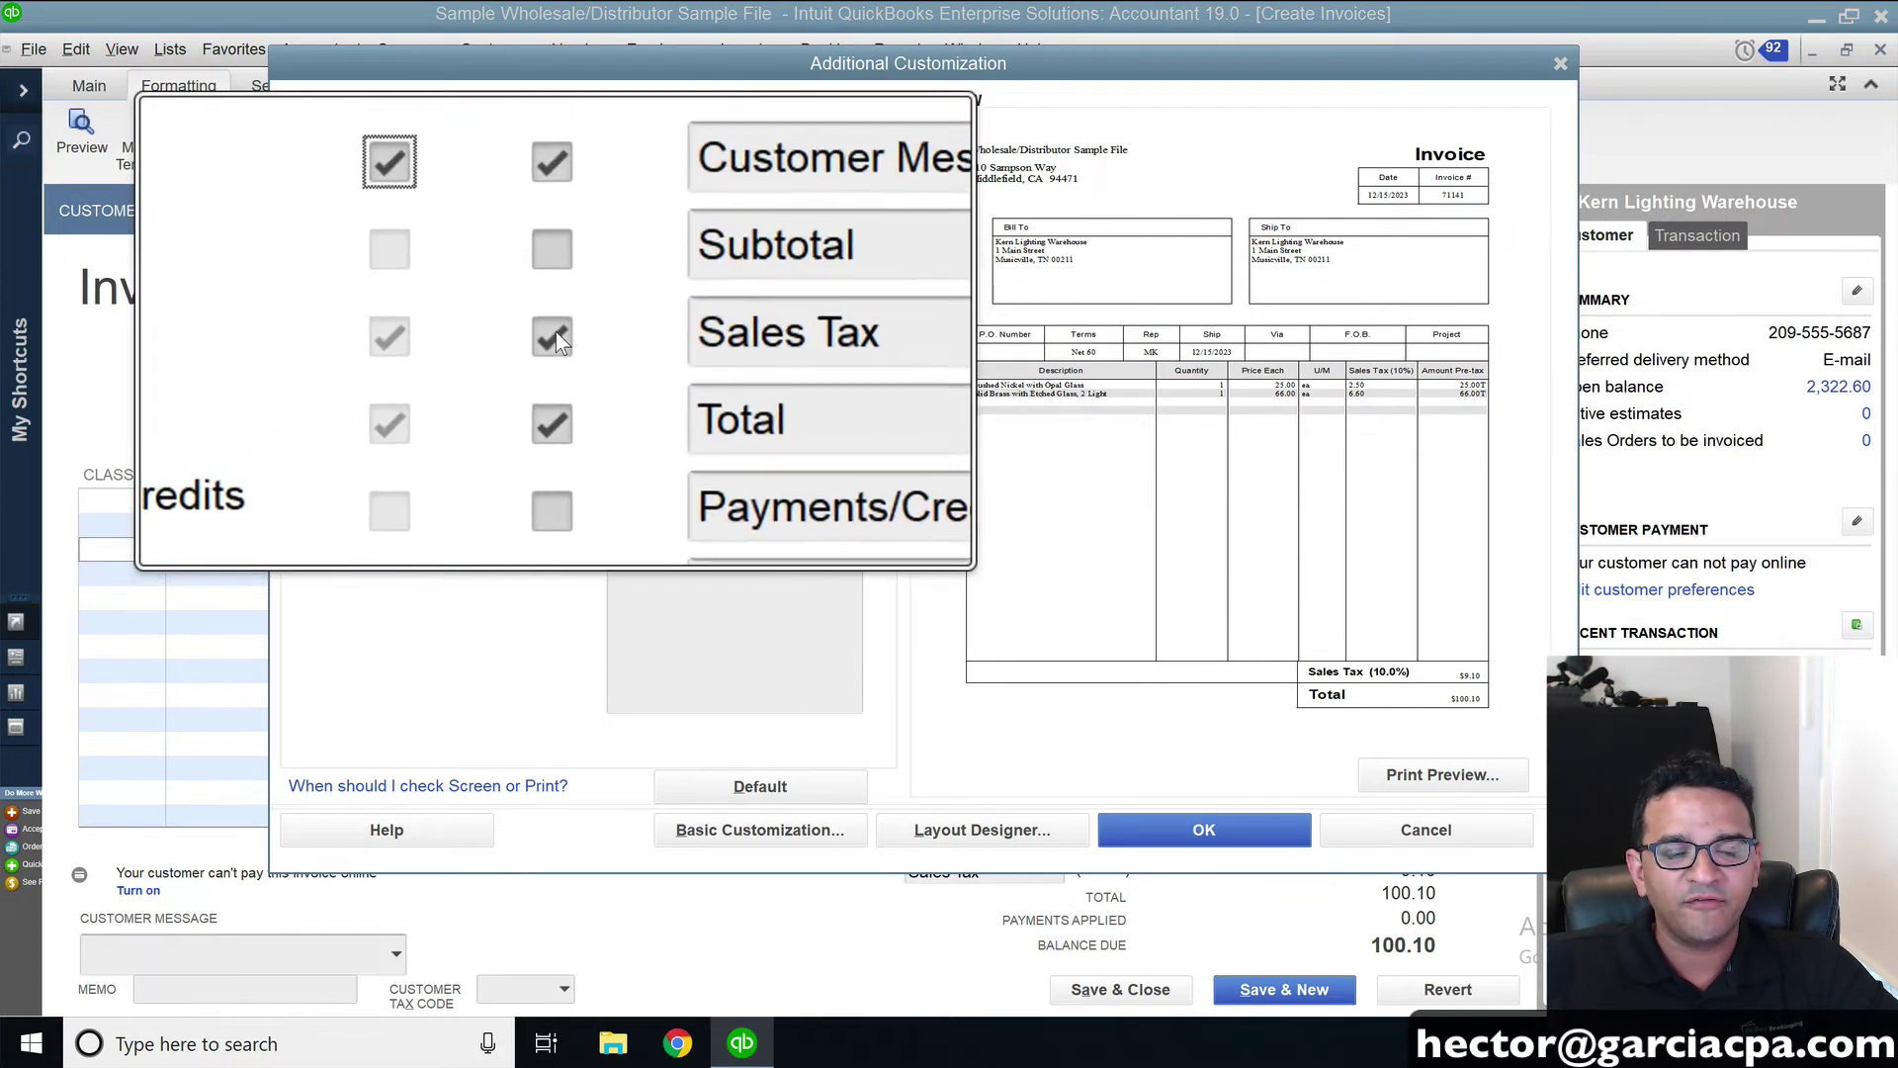
{"action": "left_click", "coordinate": [554, 334]}
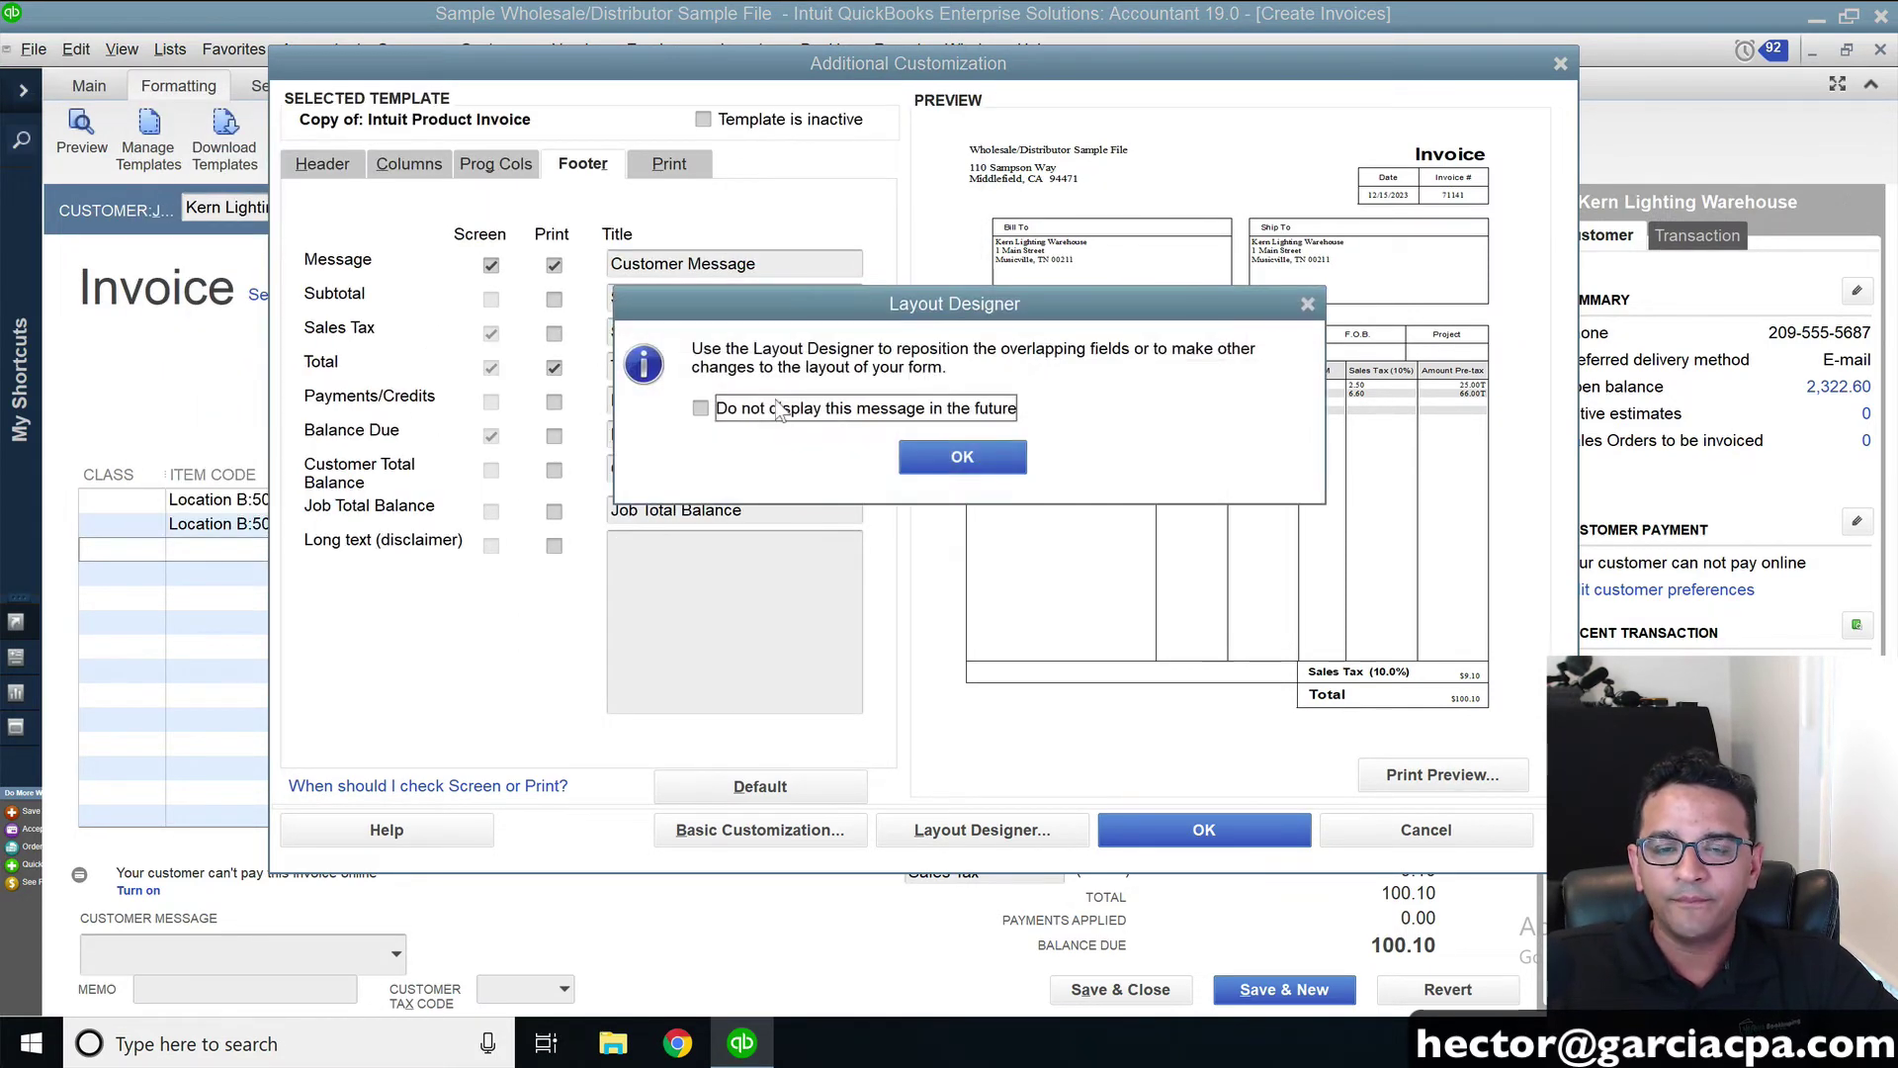
{"action": "left_click", "coordinate": [959, 461]}
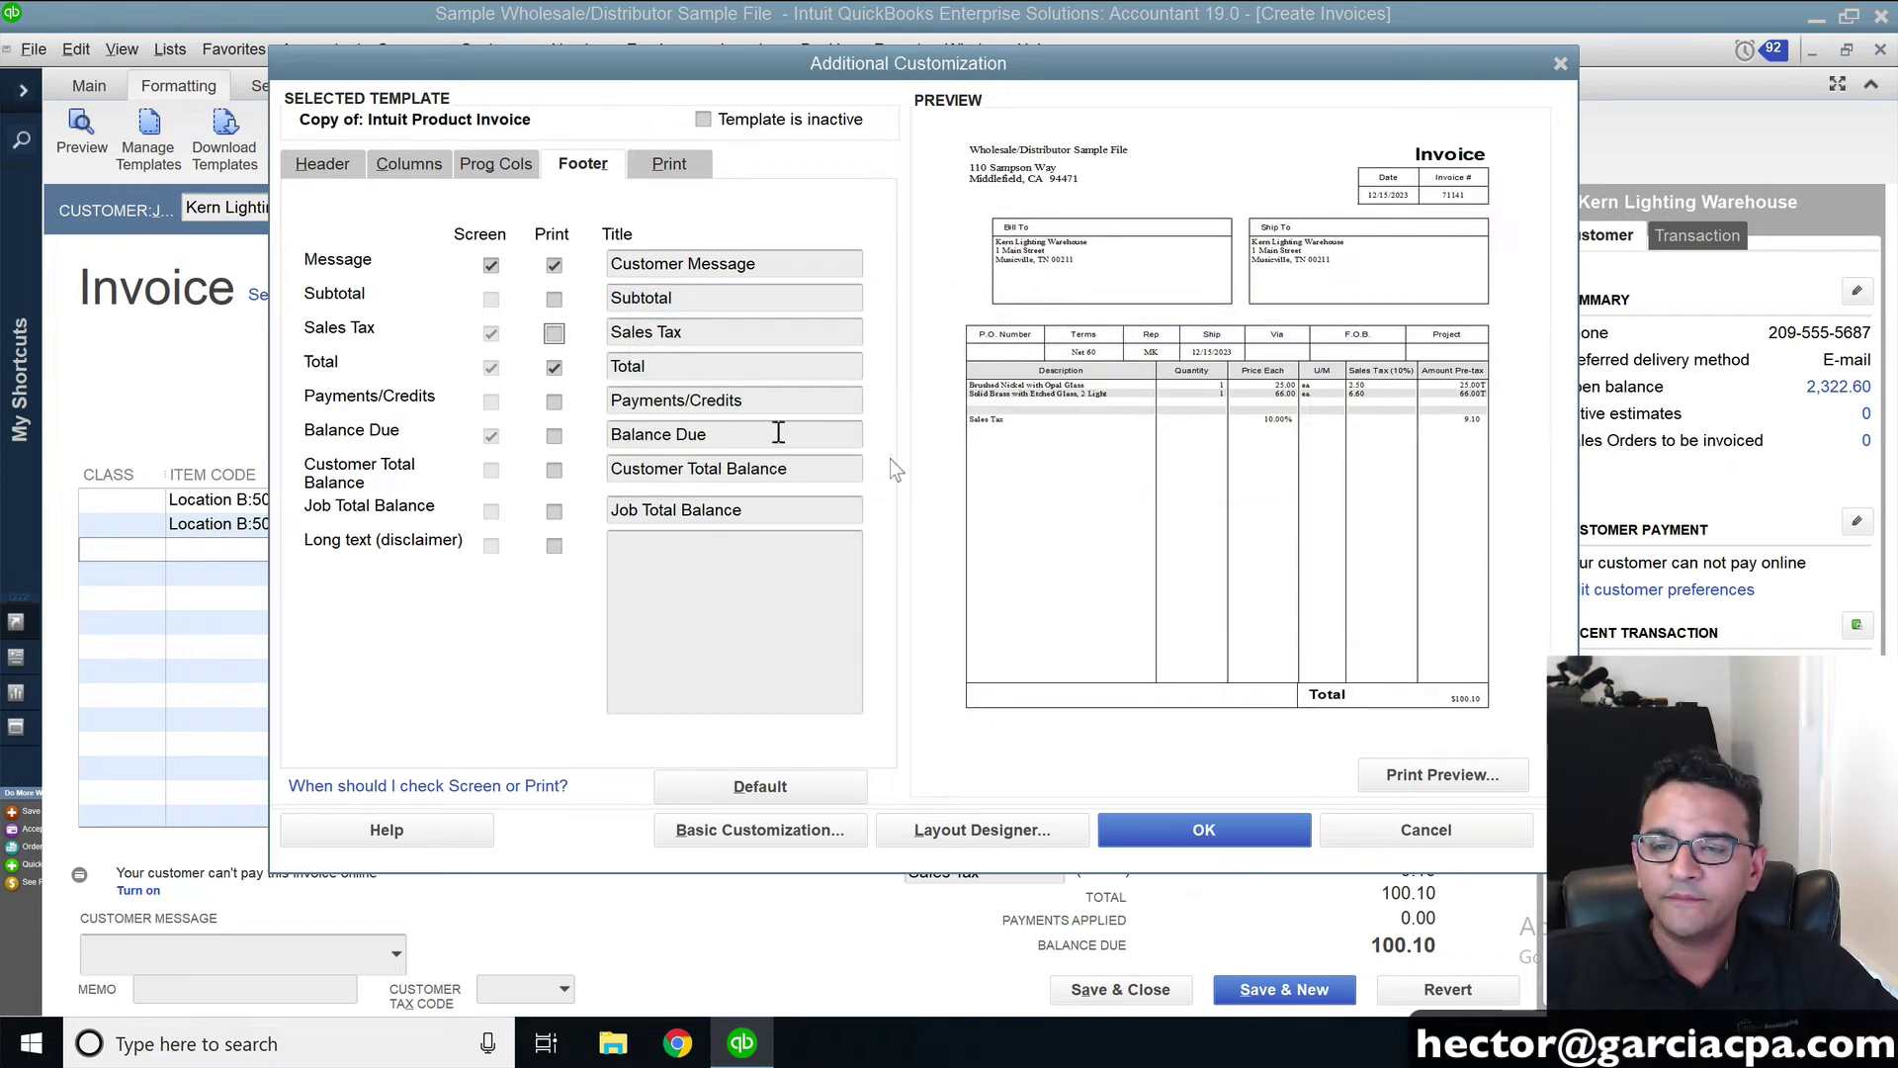
{"action": "left_click", "coordinate": [1243, 832]}
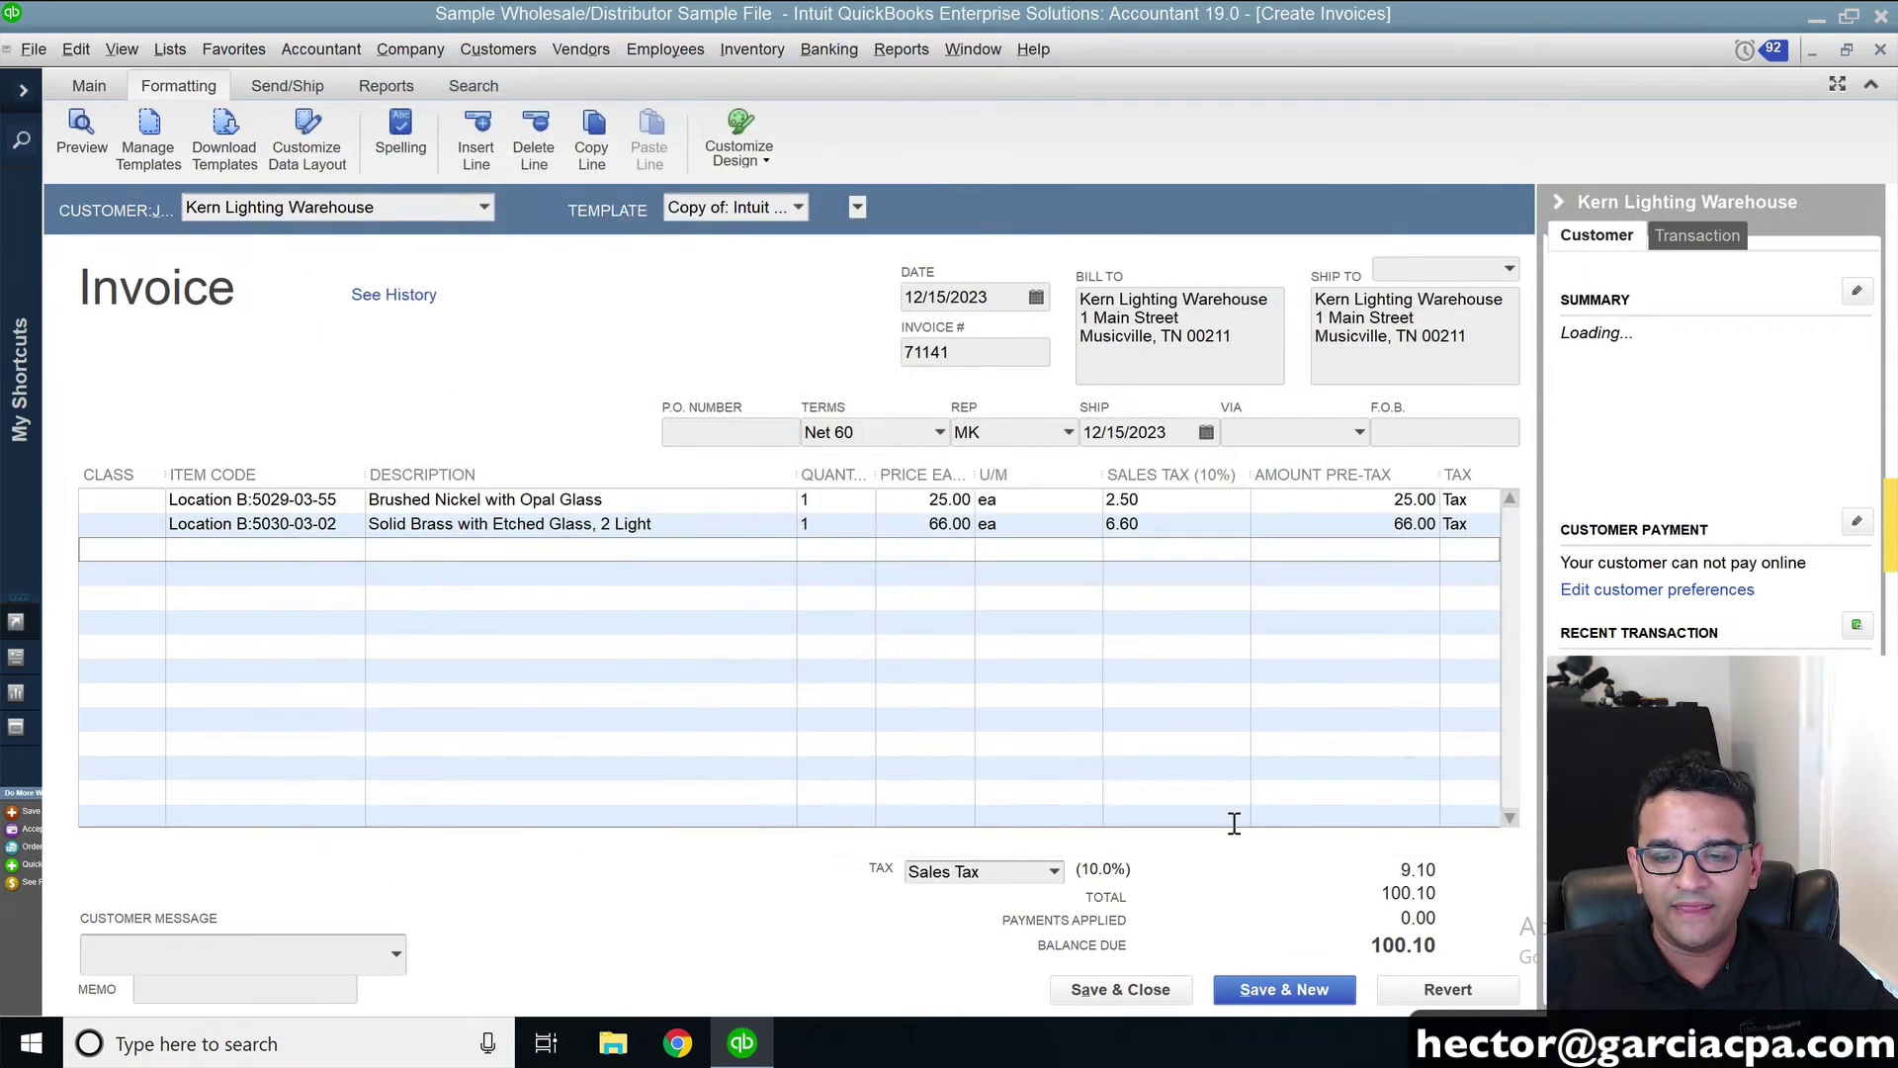
{"action": "left_click", "coordinate": [872, 582]}
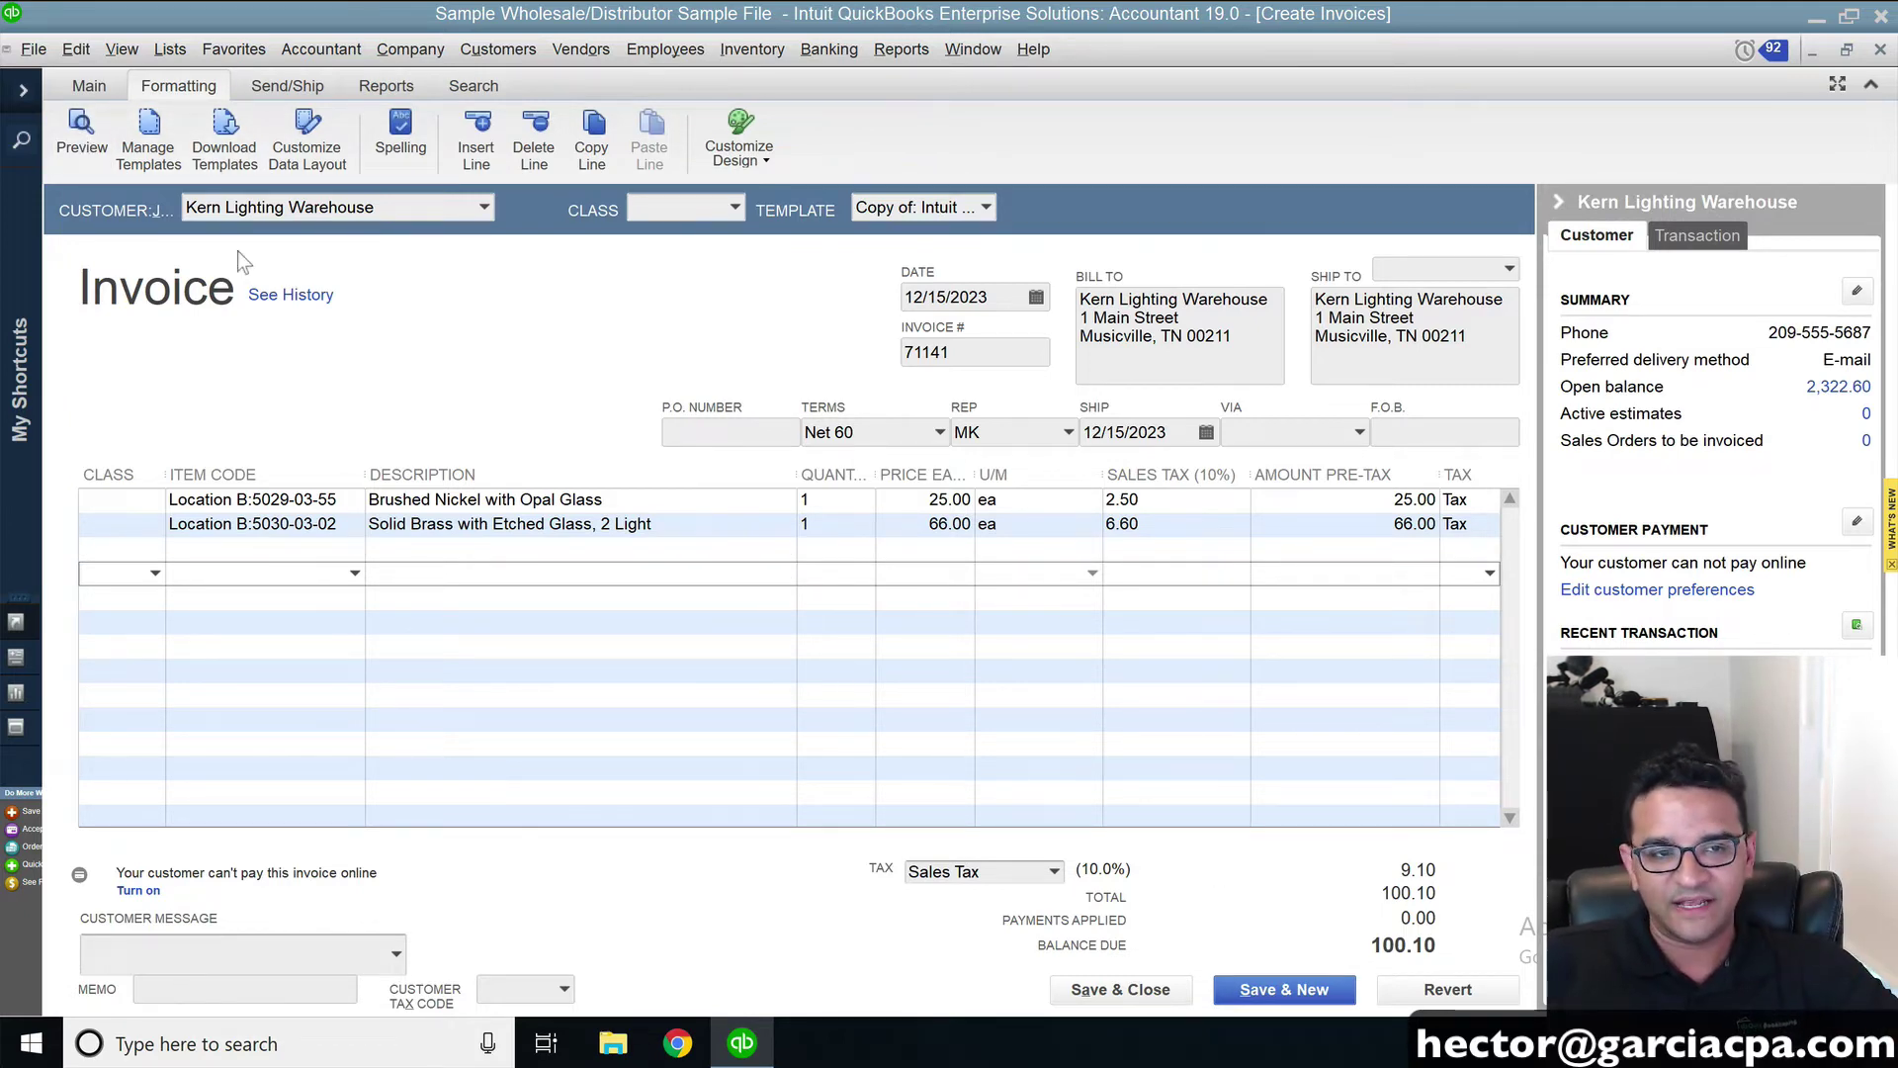
{"action": "left_click", "coordinate": [93, 155]}
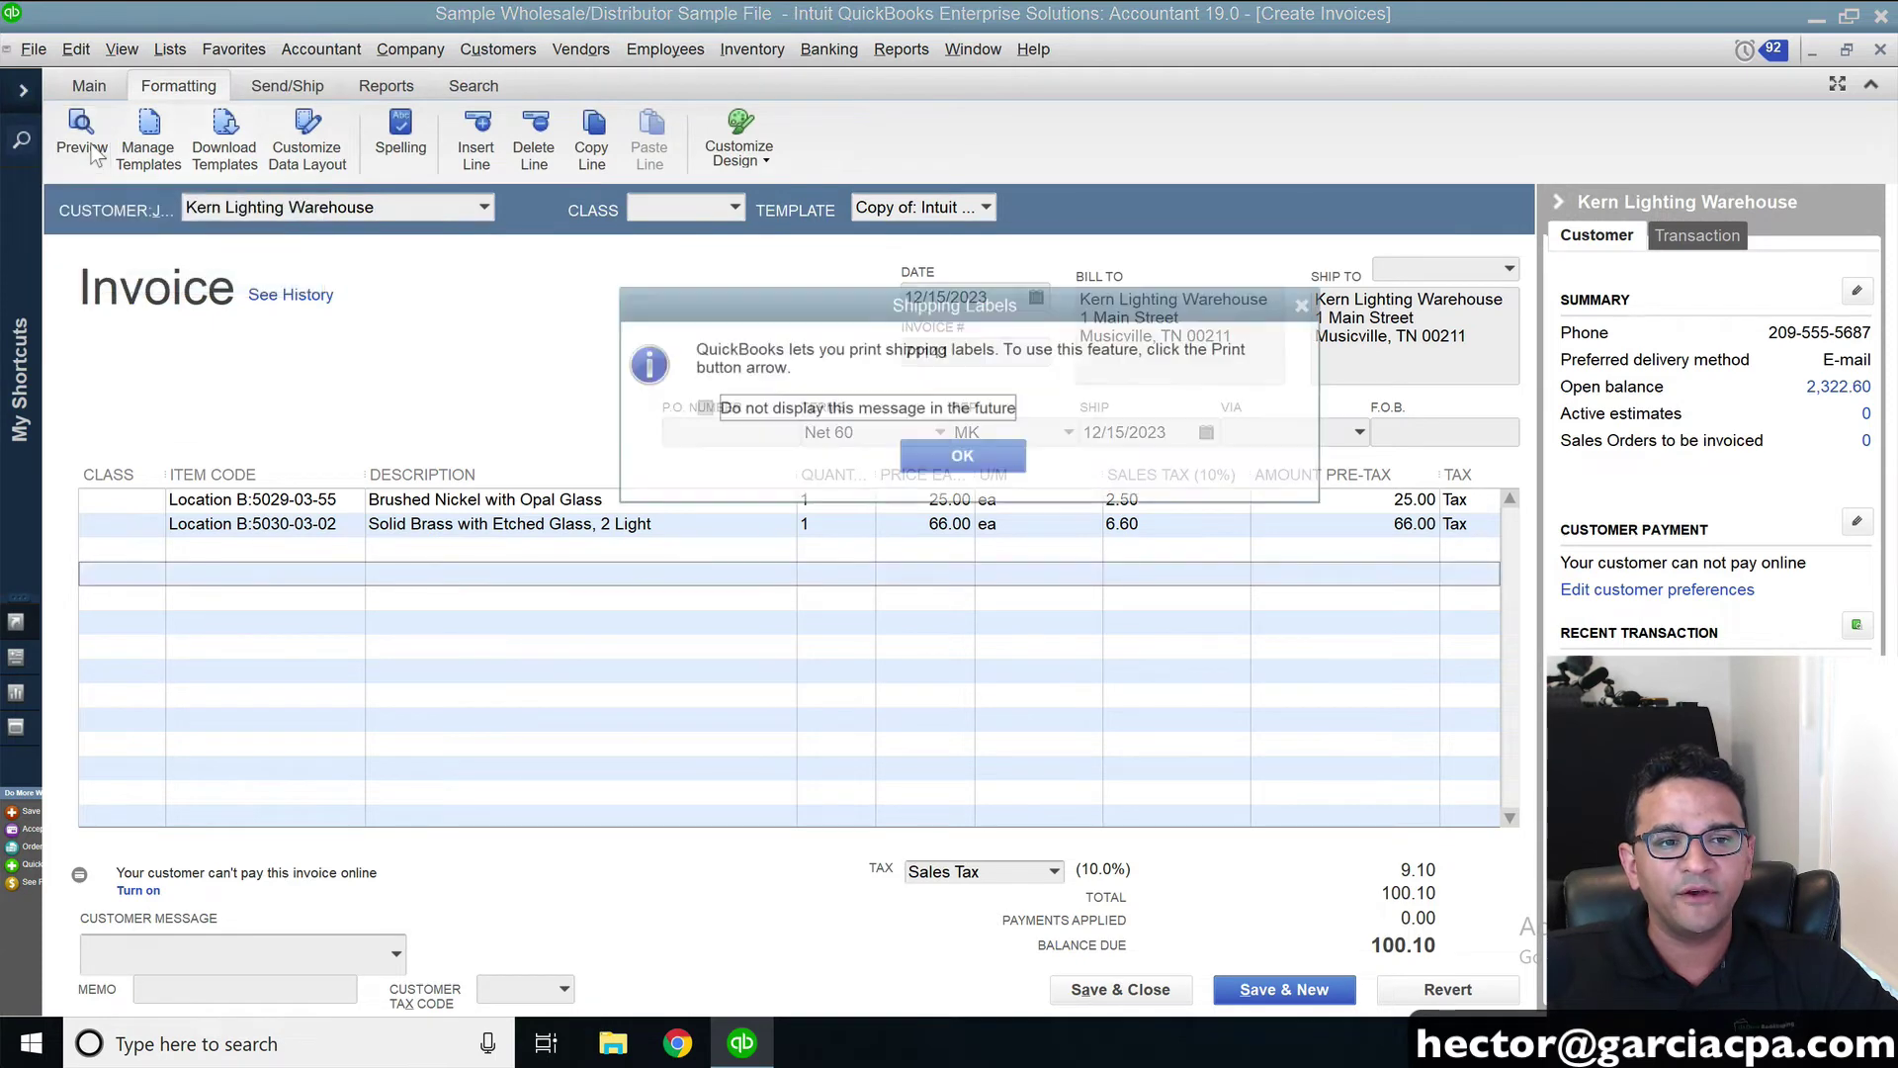
{"action": "left_click", "coordinate": [939, 465]}
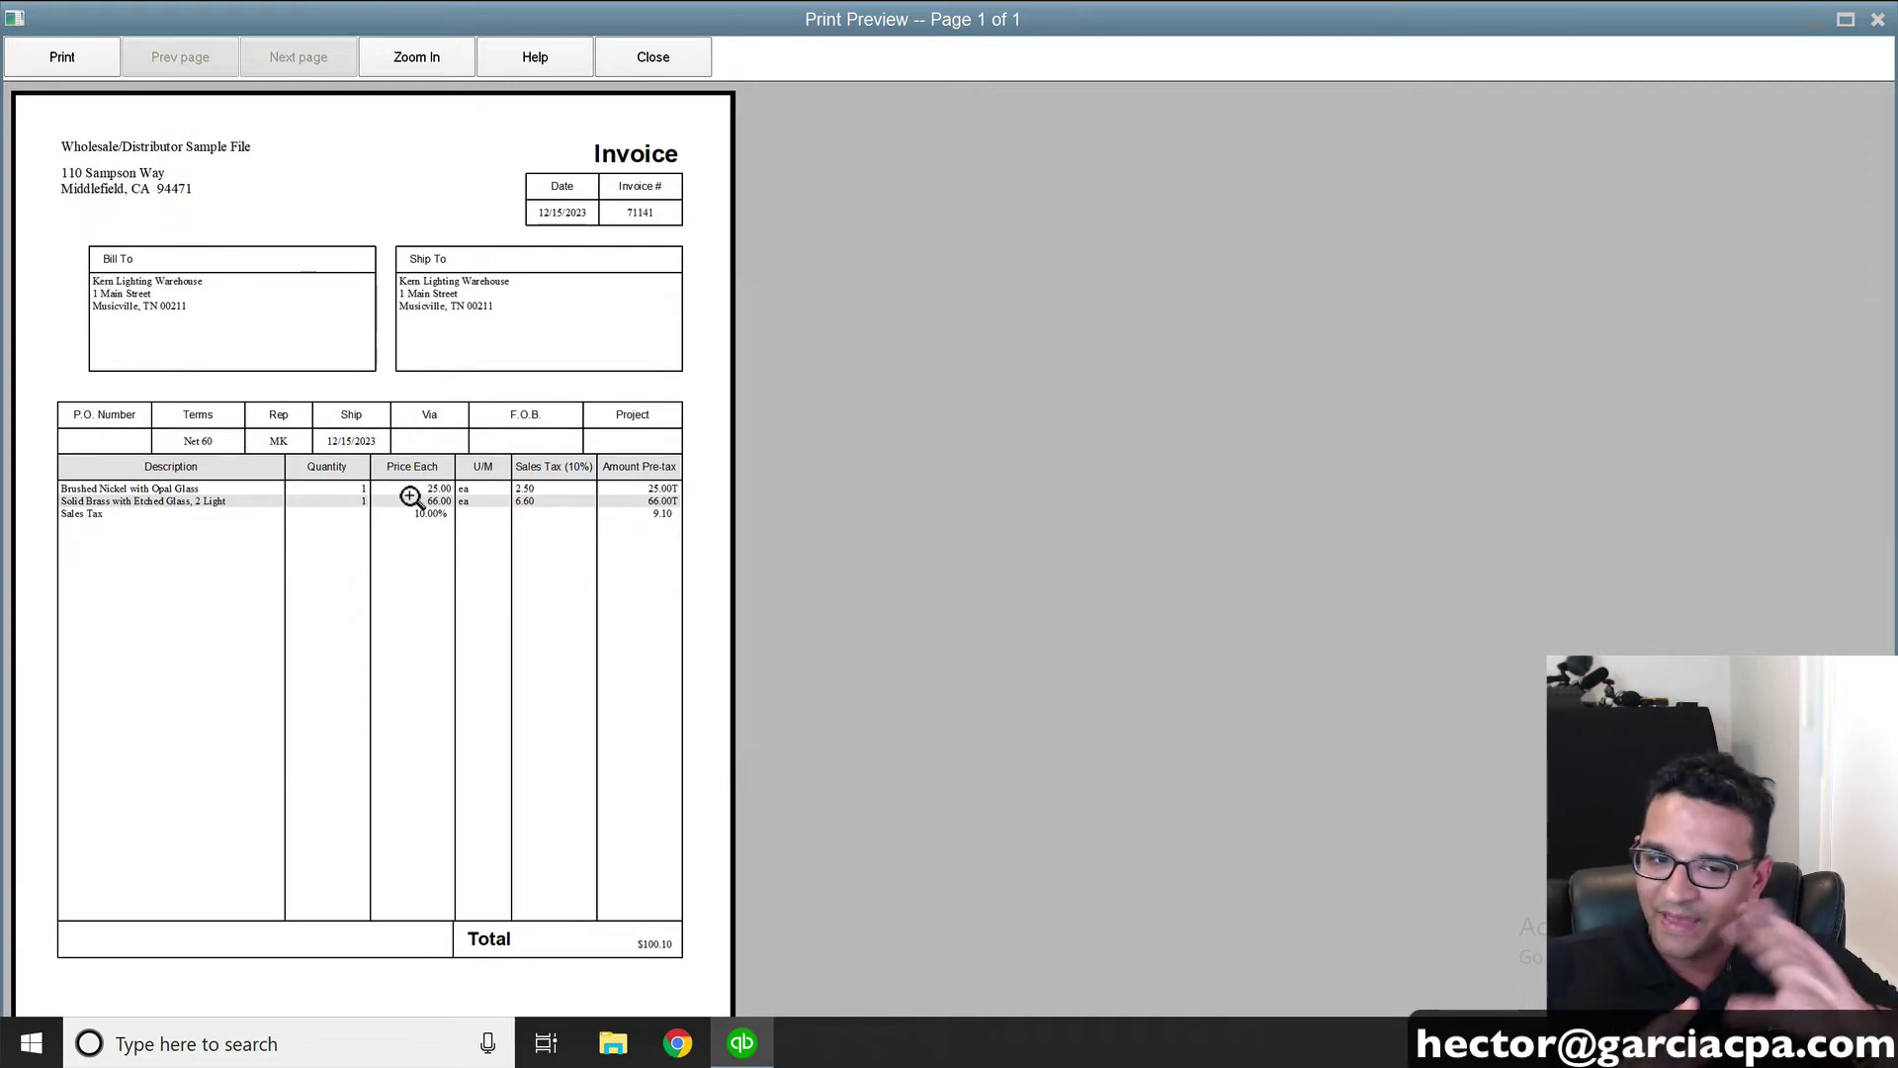
{"action": "left_click", "coordinate": [678, 64]}
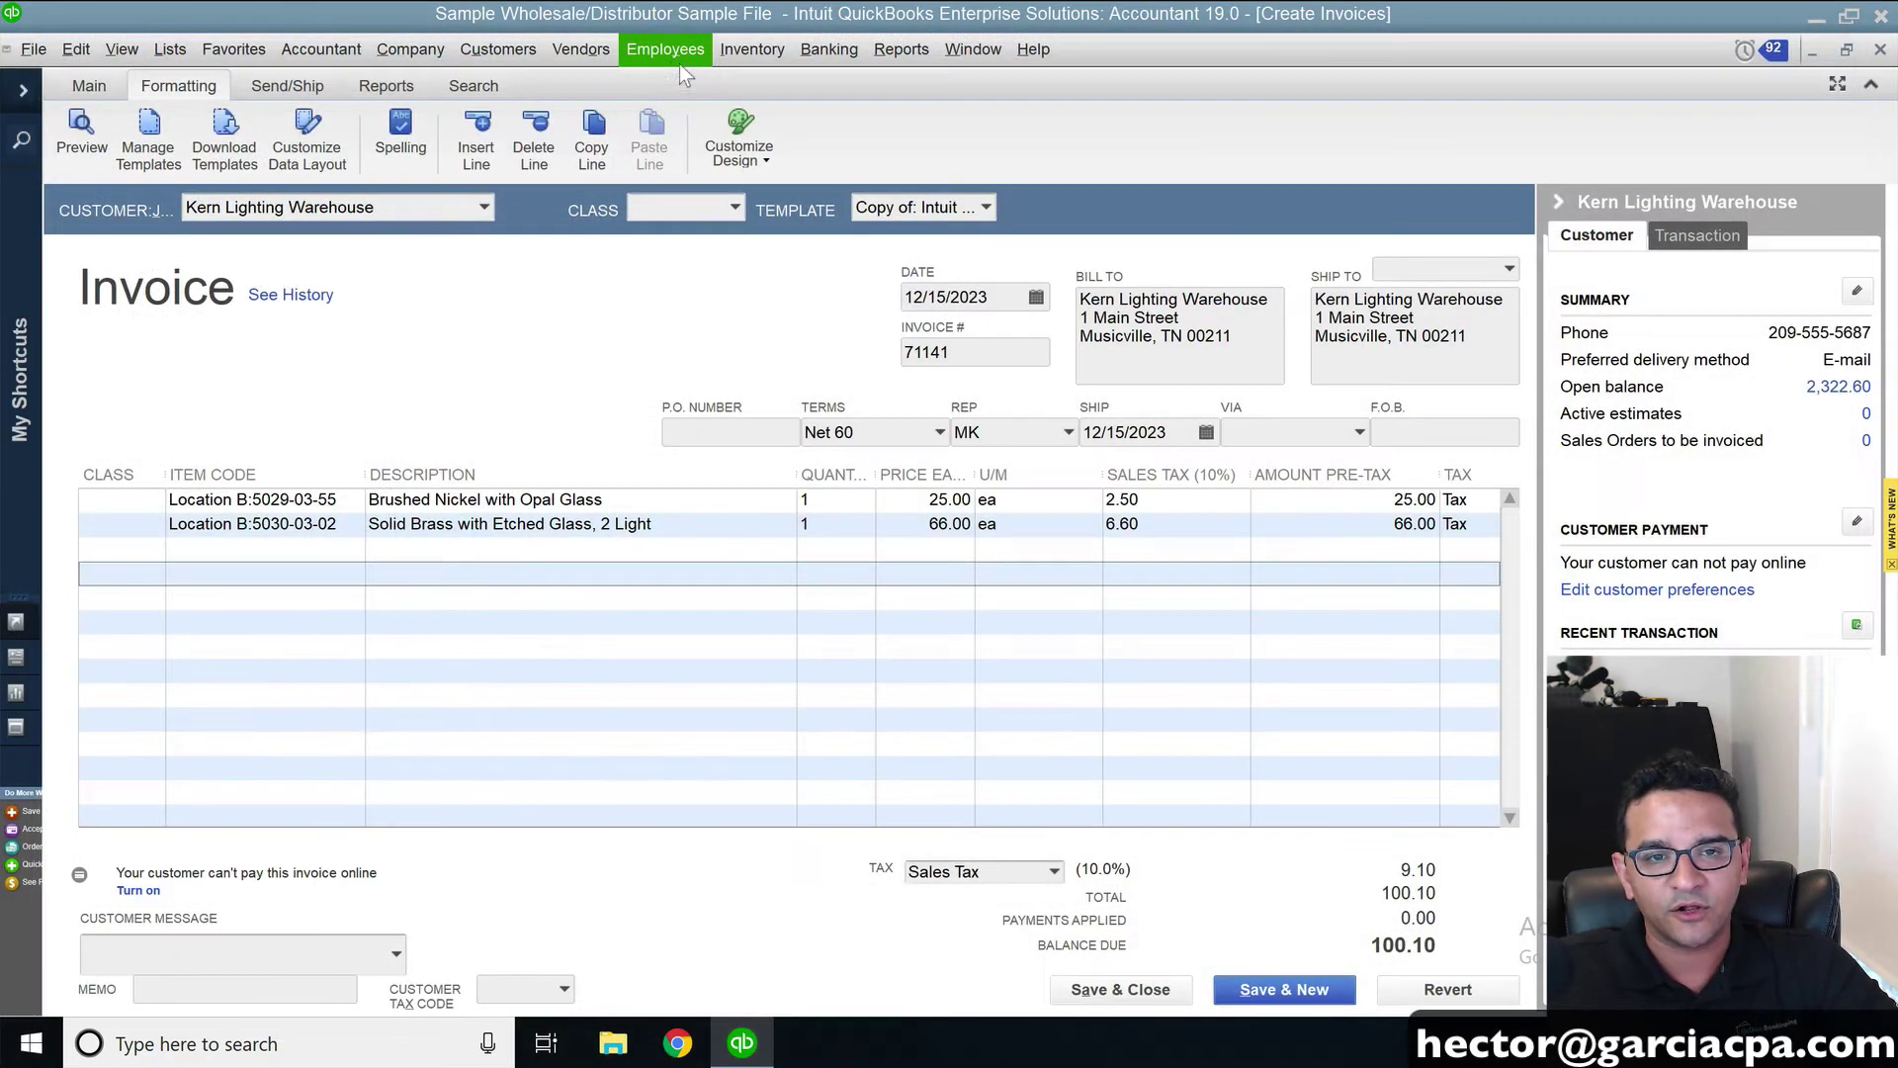
Re-check Print for the Sales Tax row on the template's Footer tab
{"action": "left_click", "coordinate": [316, 148]}
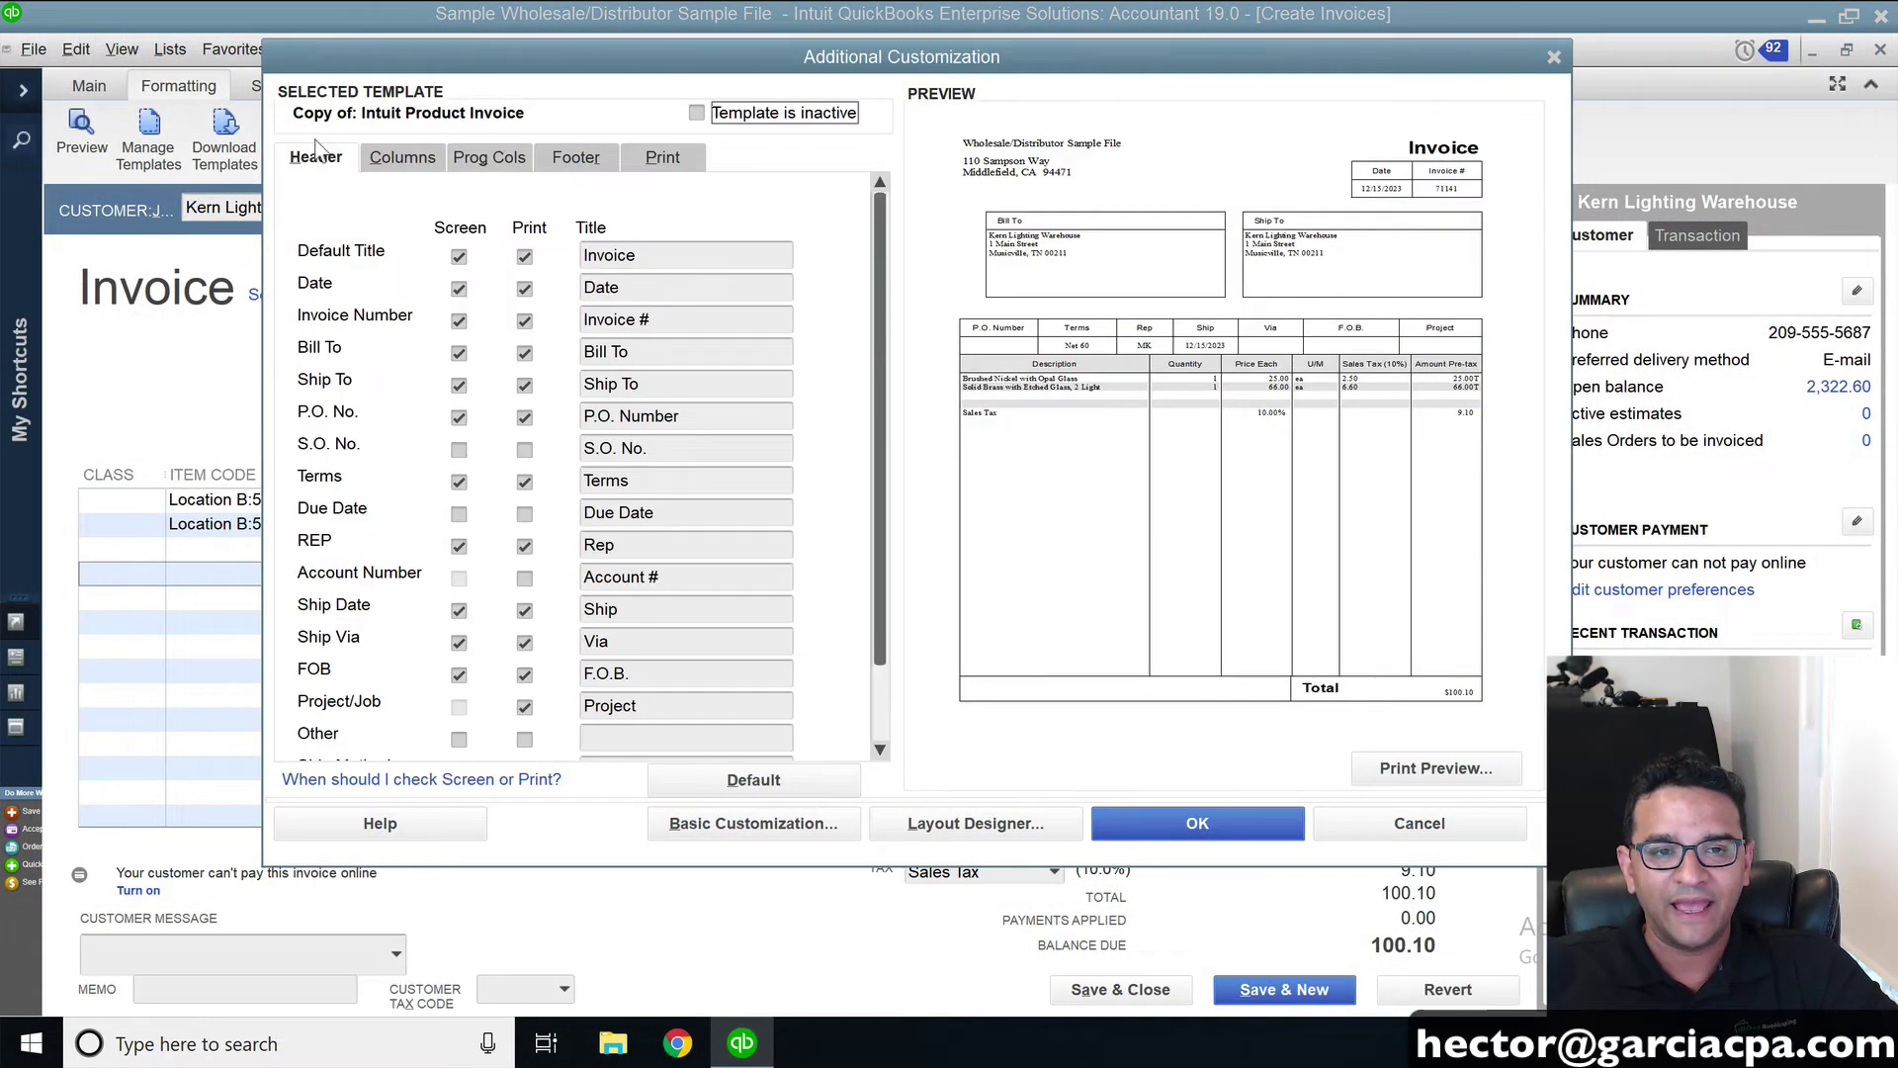
{"action": "left_click", "coordinate": [582, 163]}
{"action": "left_click", "coordinate": [547, 360]}
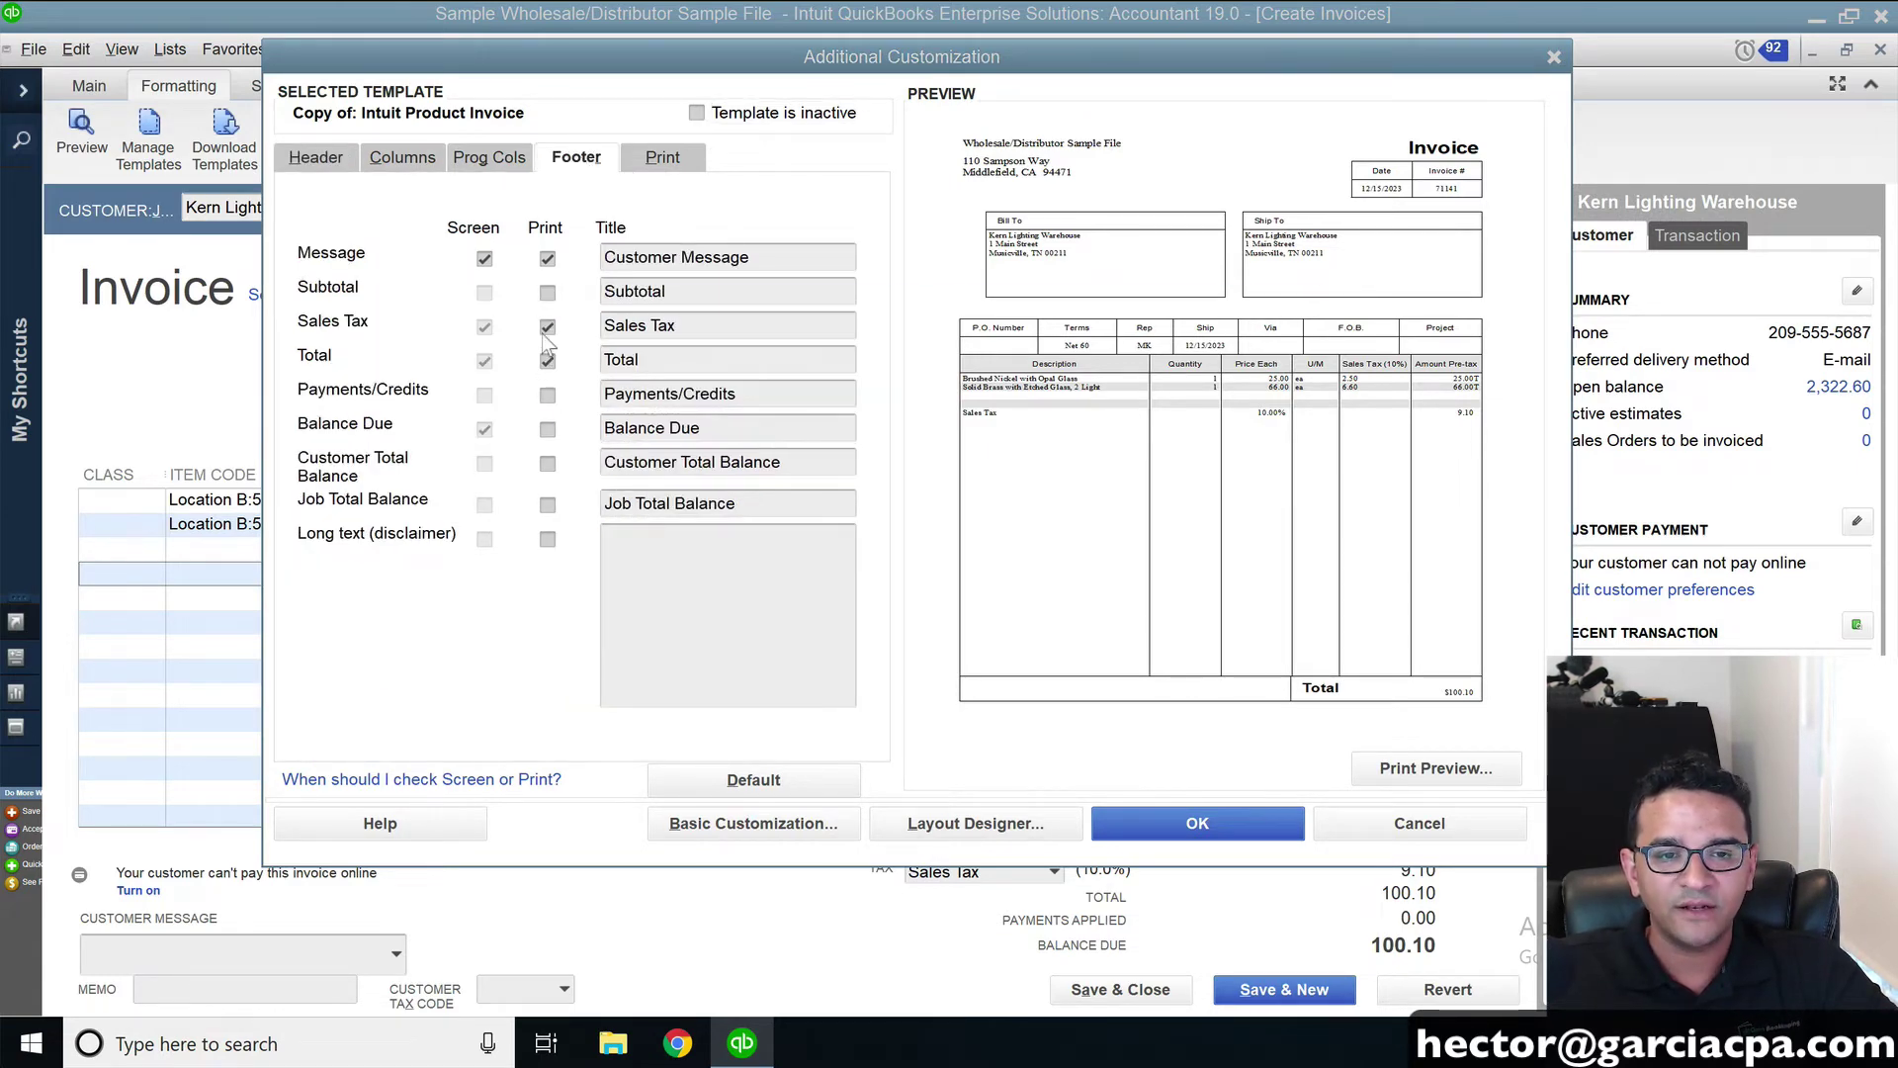
{"action": "left_click", "coordinate": [962, 458]}
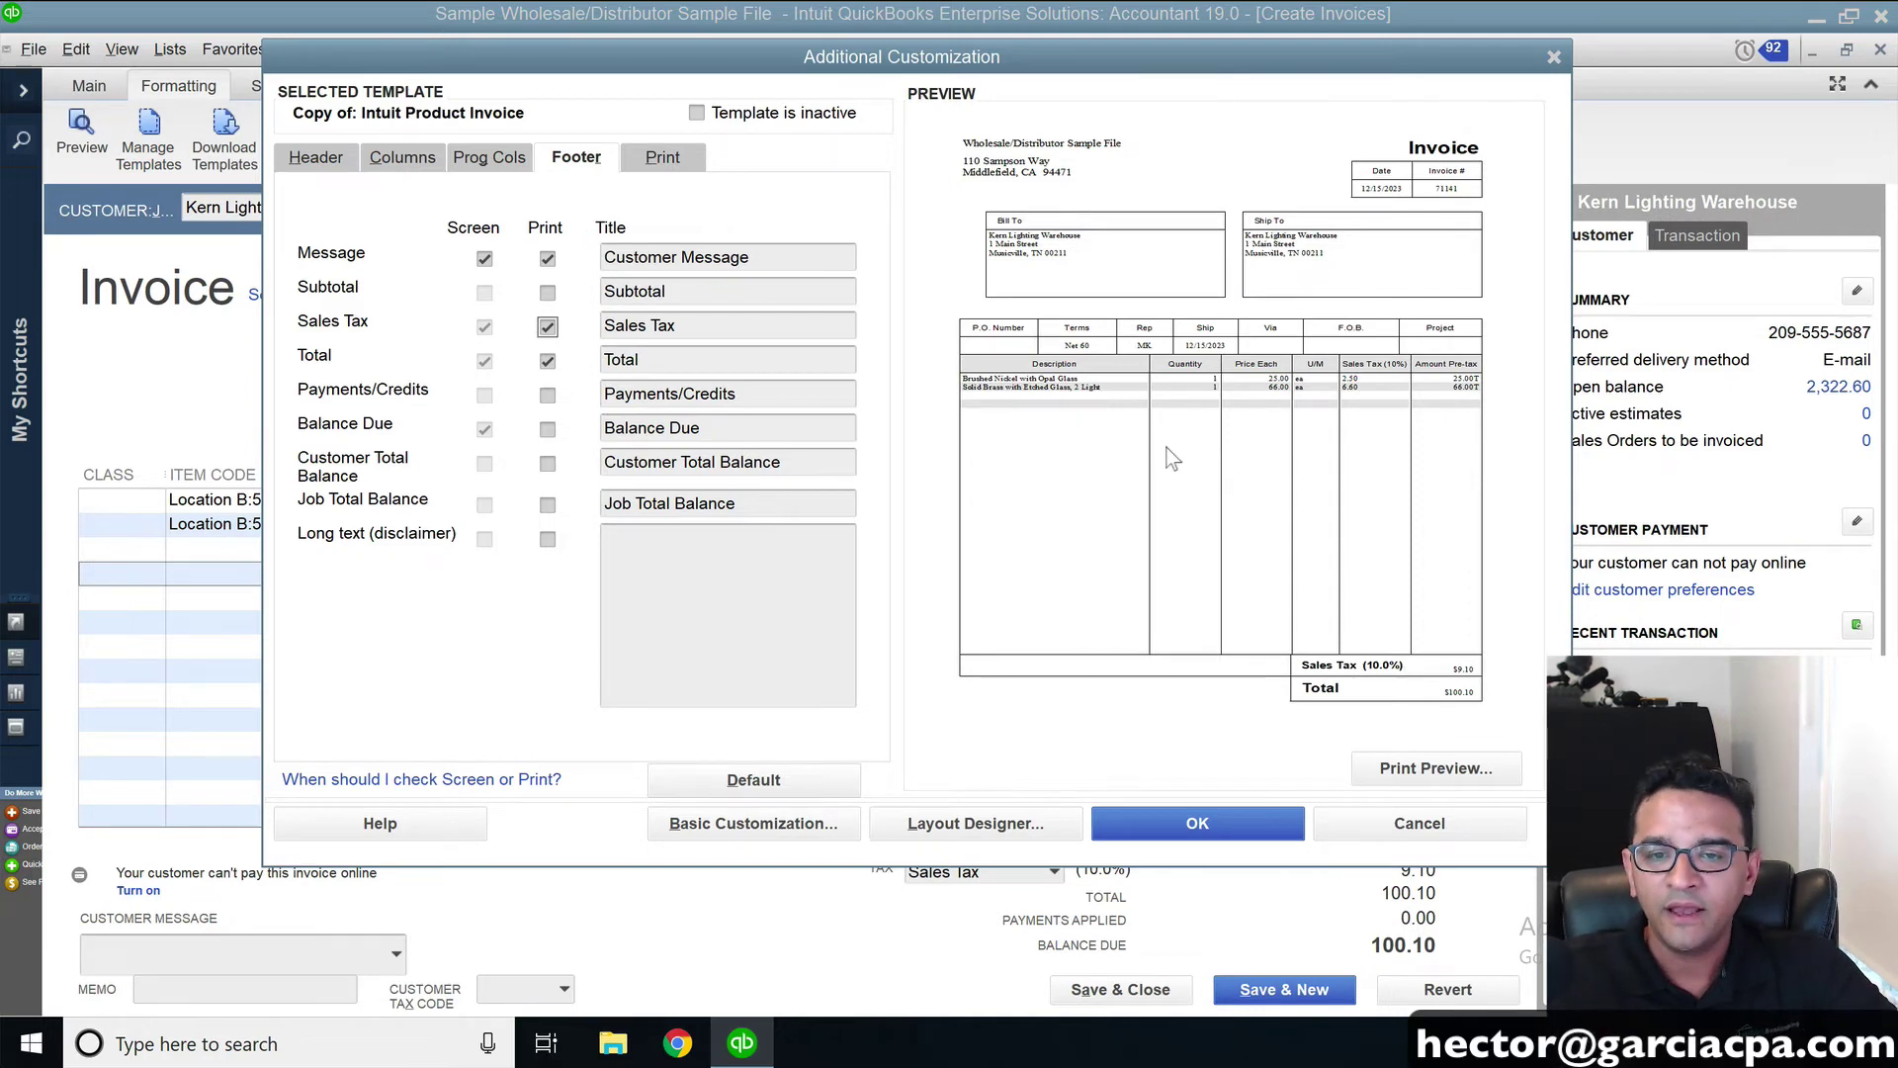
Select the footer area in the template preview and open the Layout Designer
{"action": "left_click", "coordinate": [1035, 412]}
{"action": "left_click_drag", "start_coordinate": [1035, 411], "coordinate": [1457, 679]}
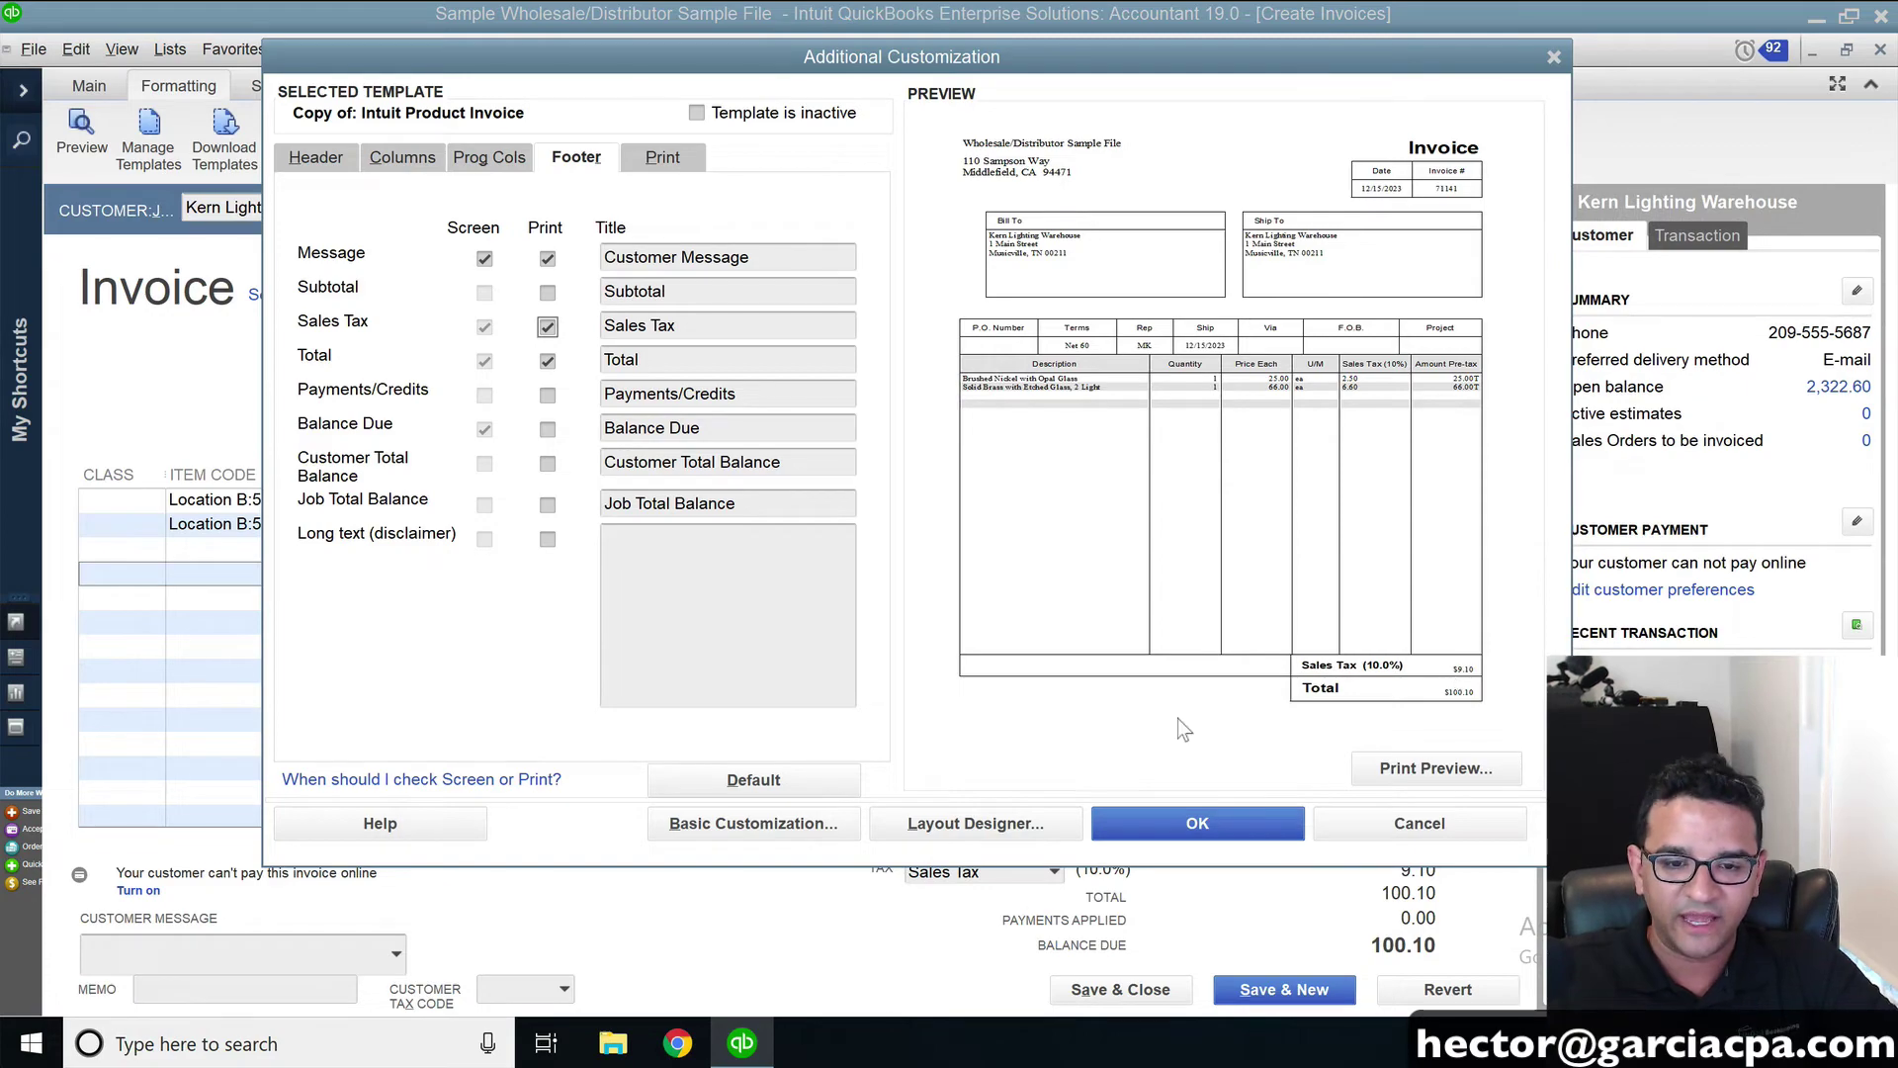
{"action": "key", "text": "Return"}
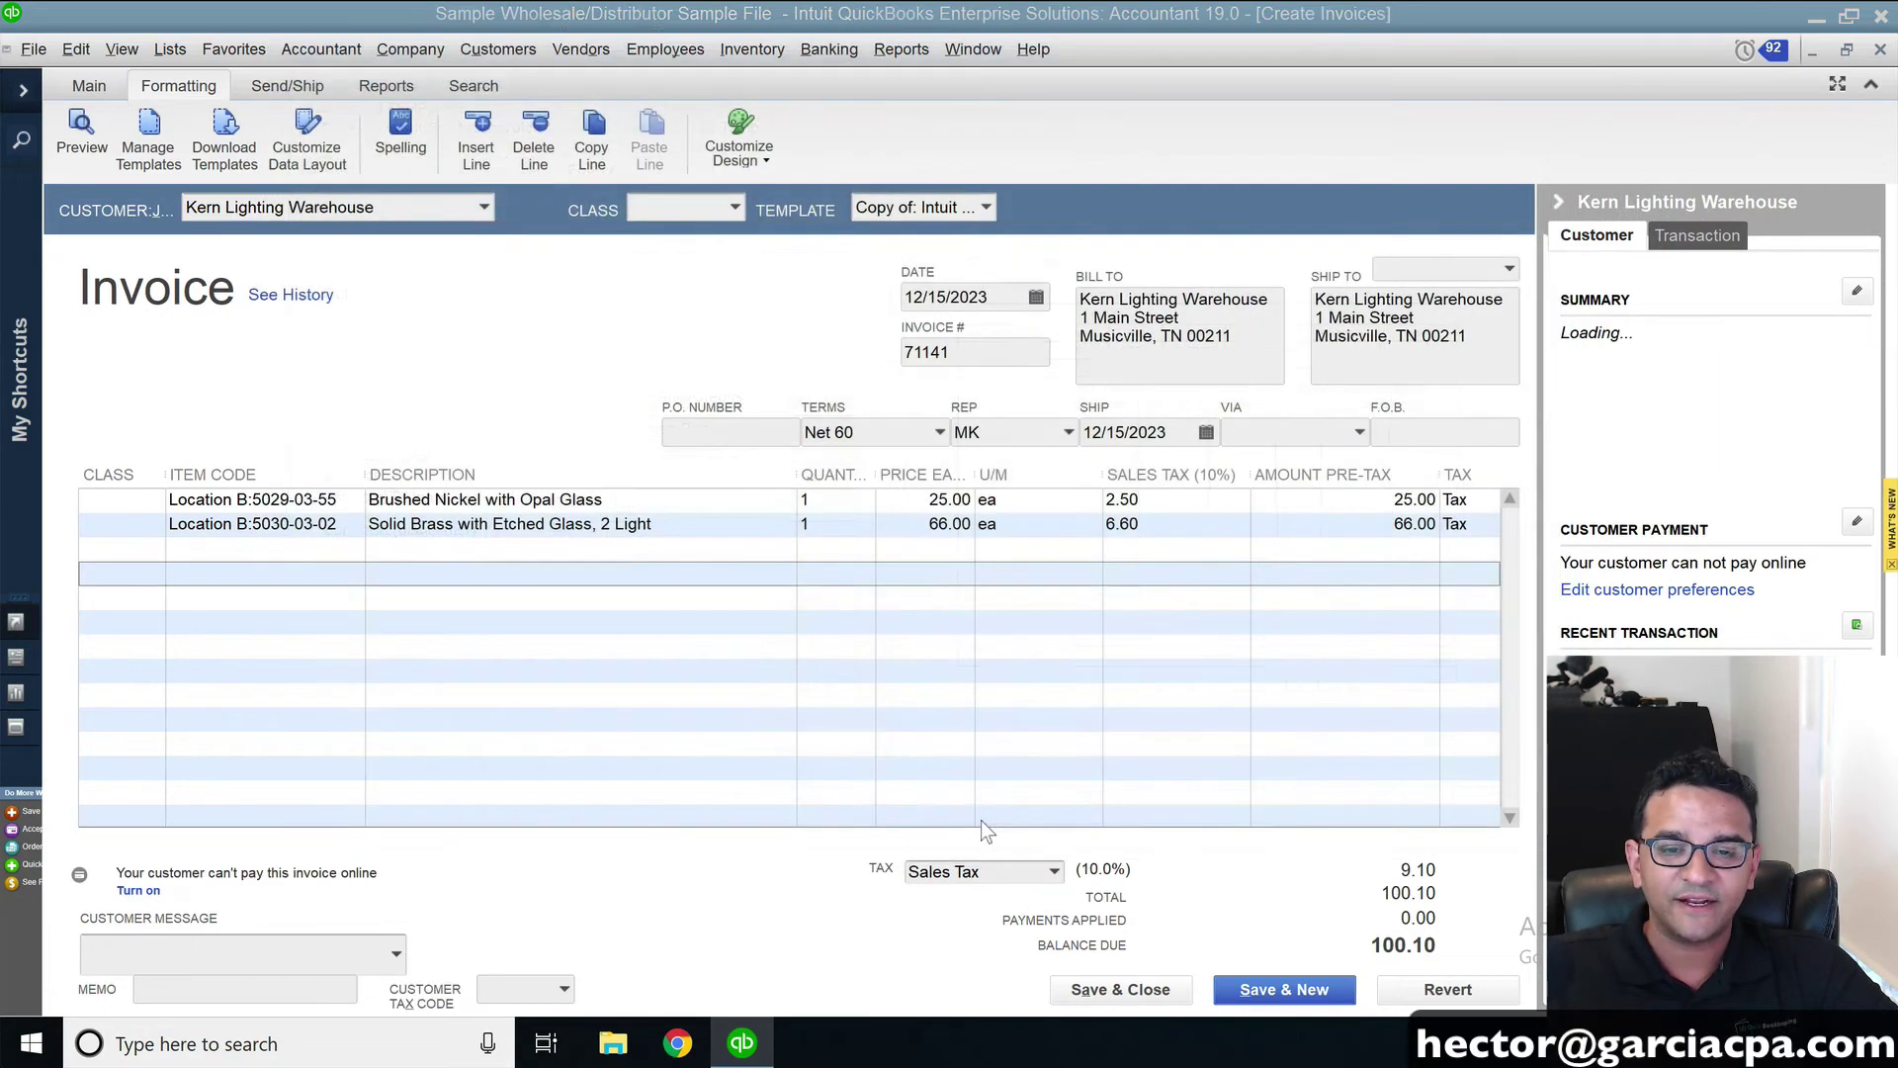
Set the footer Sales Tax label's text colour to white
{"action": "mouse_move", "coordinate": [393, 683]}
{"action": "left_mouse_down"}
{"action": "mouse_move", "coordinate": [426, 683]}
{"action": "mouse_move", "coordinate": [368, 682]}
{"action": "left_mouse_up"}
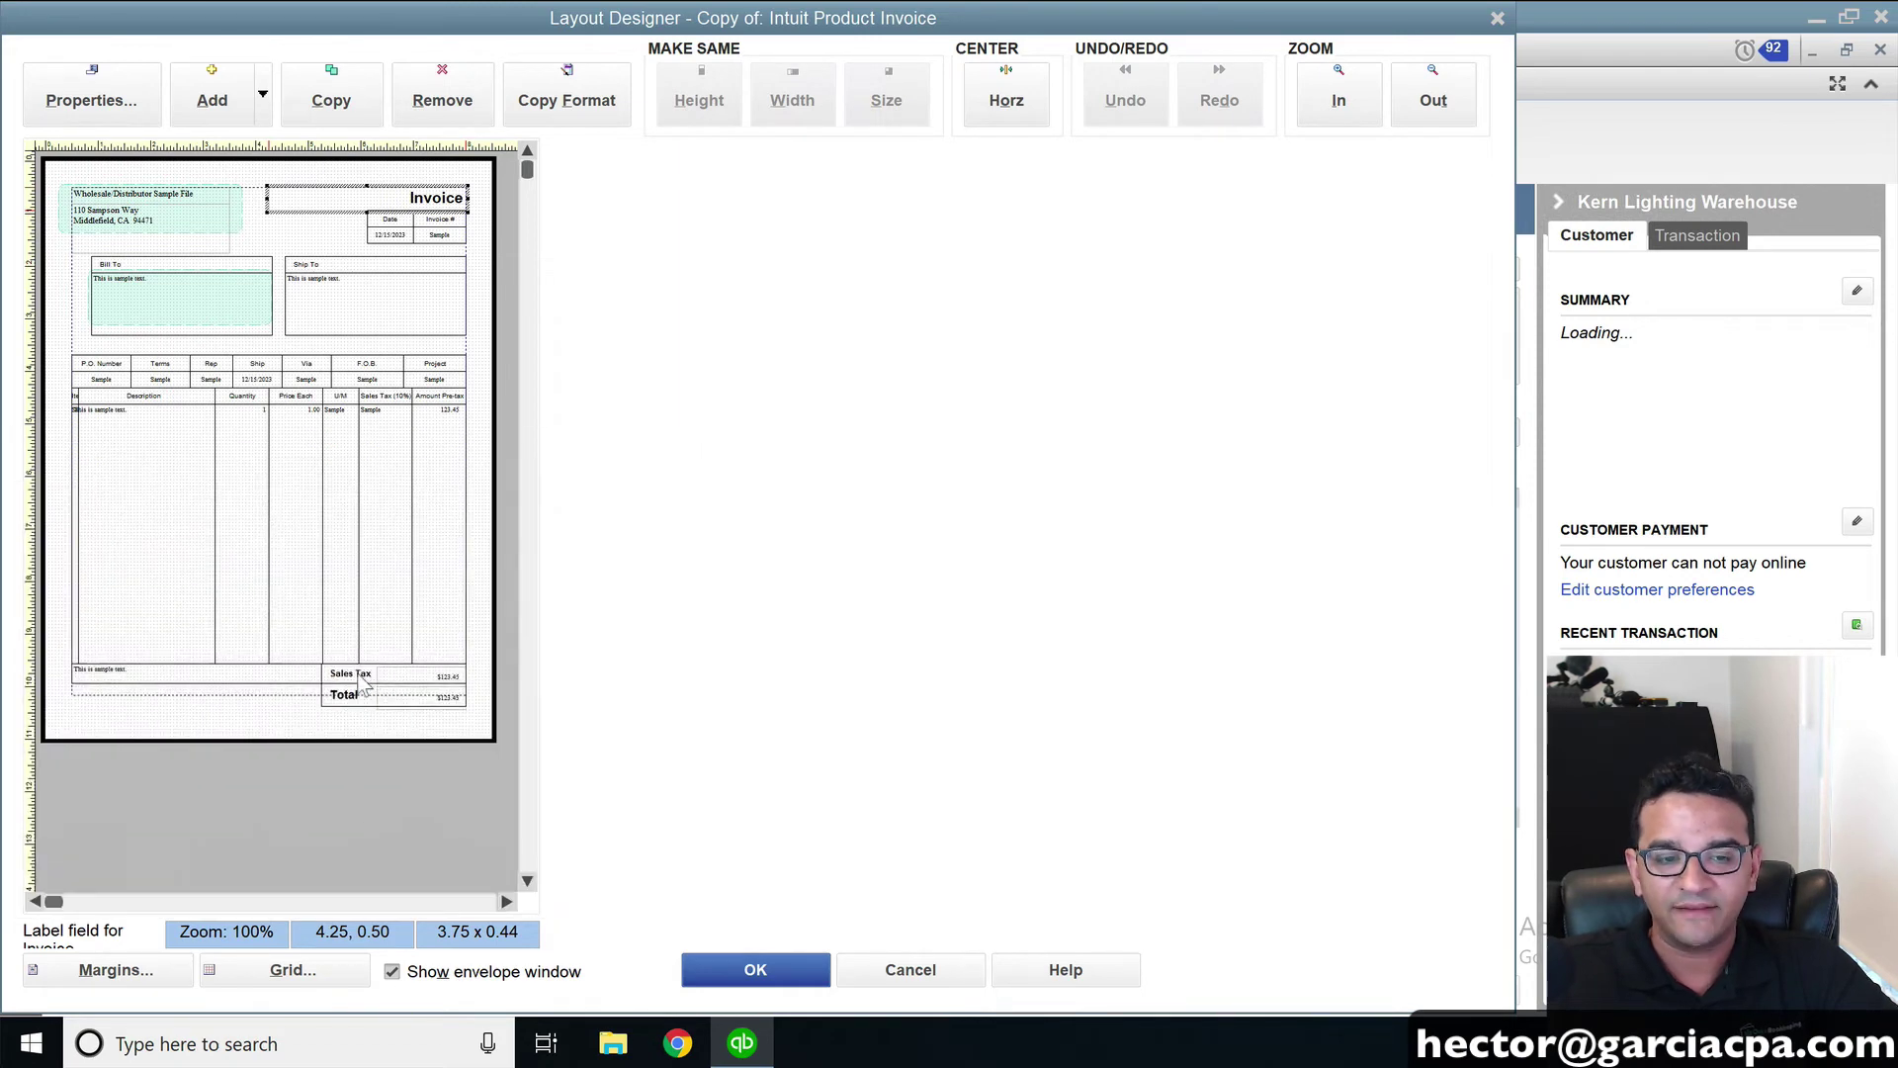
{"action": "left_click", "coordinate": [353, 681]}
{"action": "double_click", "coordinate": [353, 680]}
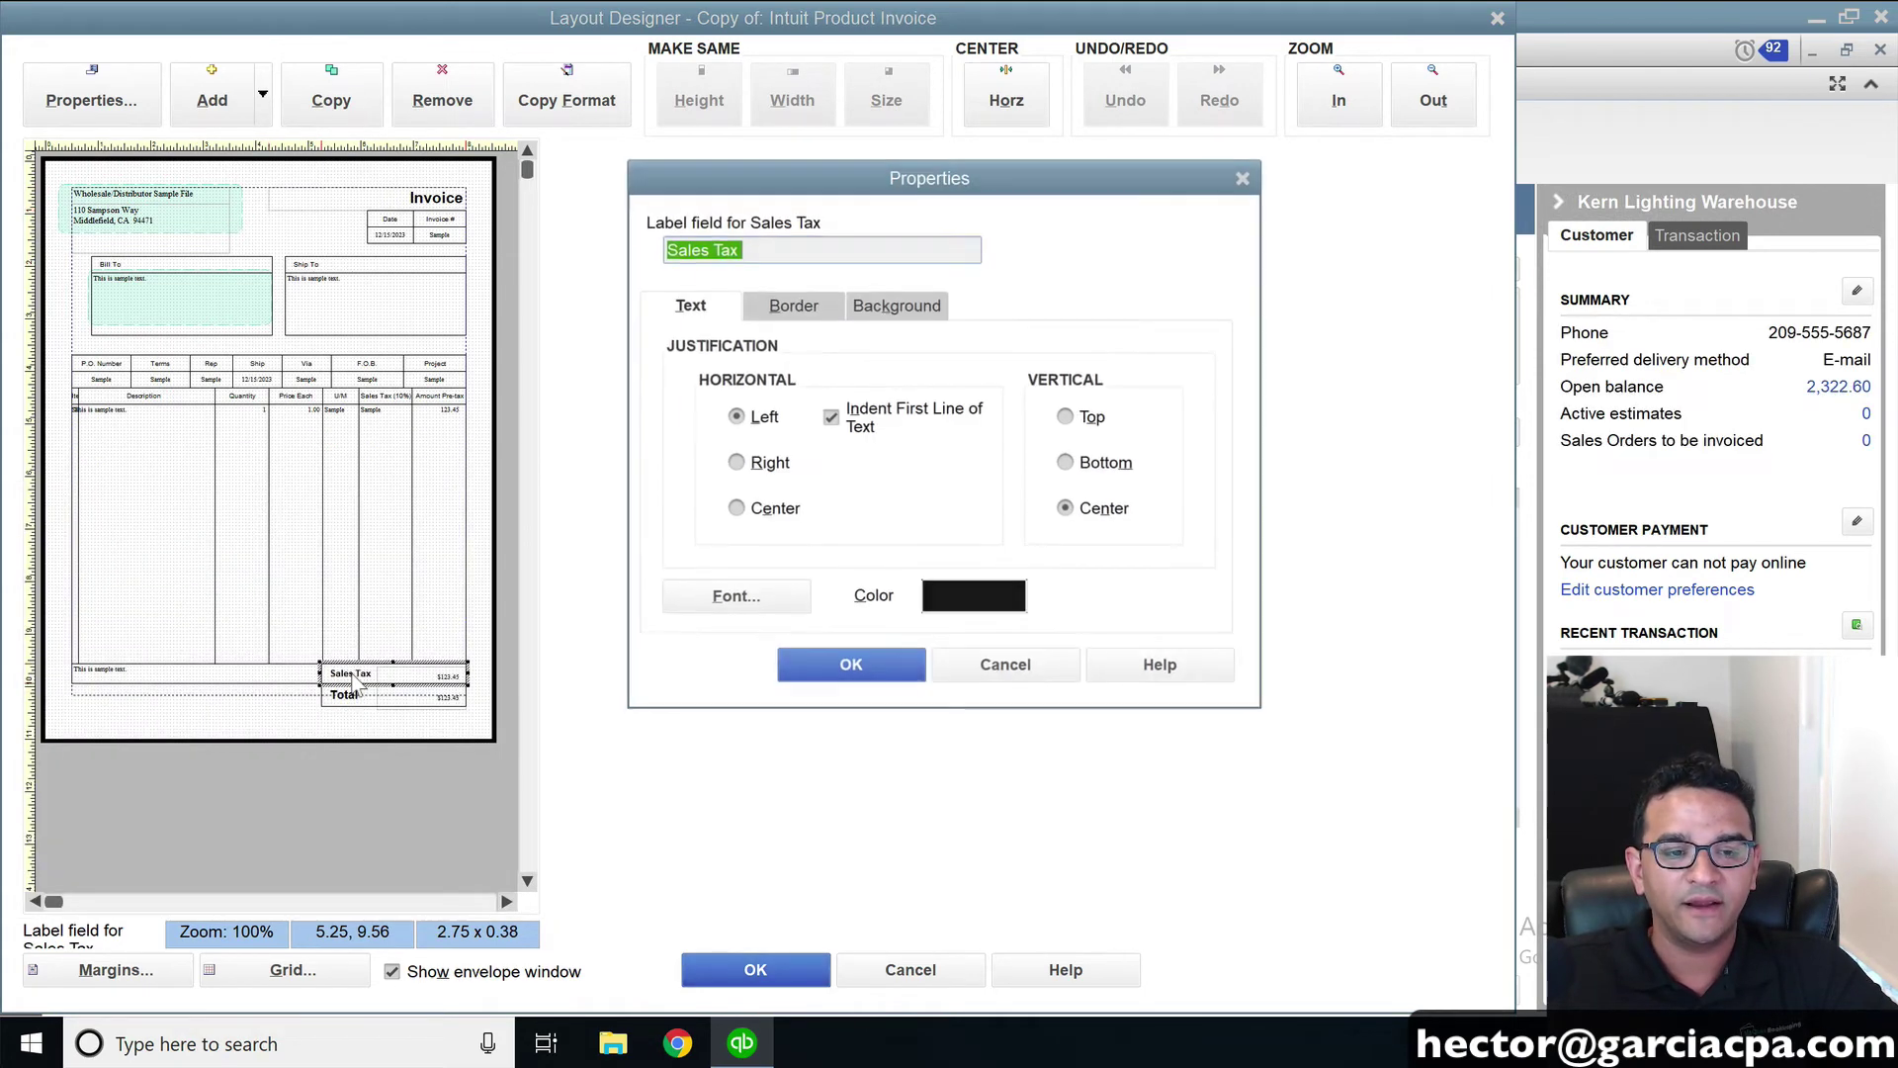
{"action": "left_click", "coordinate": [985, 596]}
{"action": "left_click", "coordinate": [905, 416]}
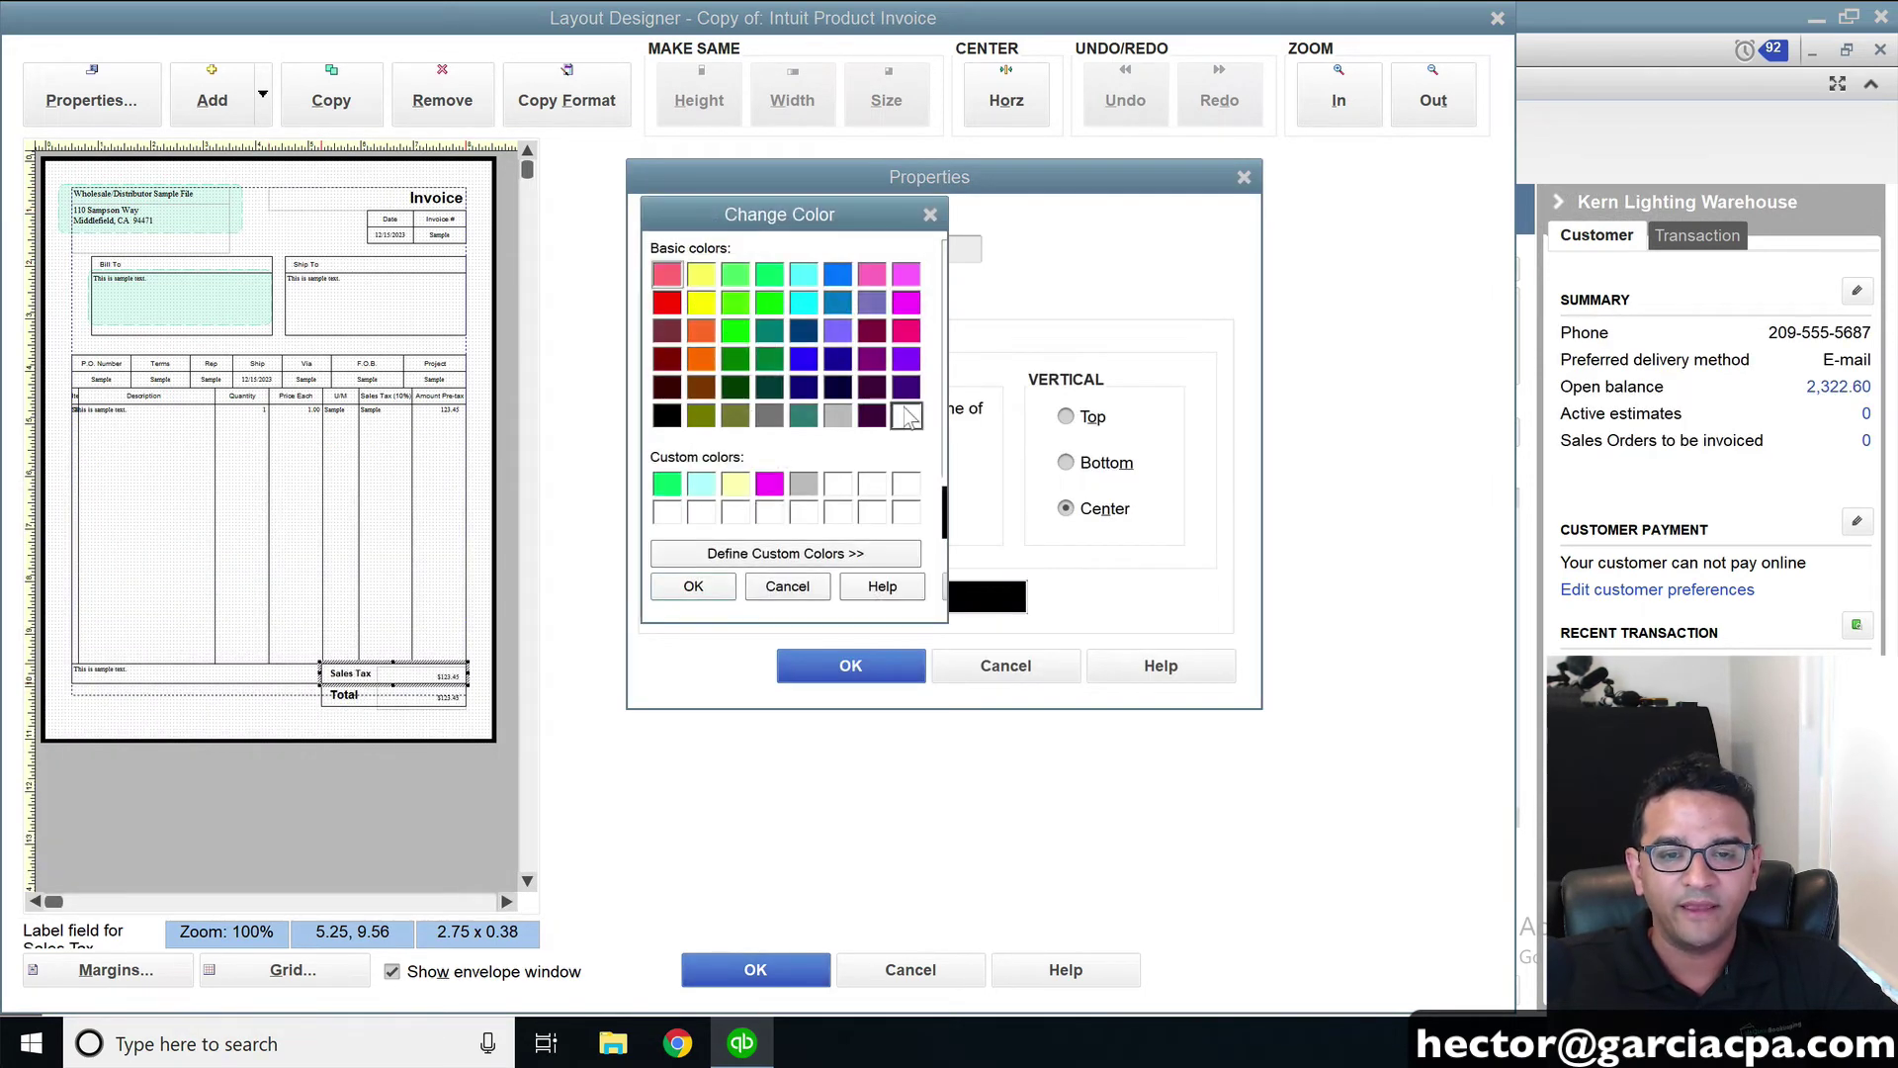
{"action": "left_click", "coordinate": [693, 585]}
{"action": "left_click", "coordinate": [852, 676]}
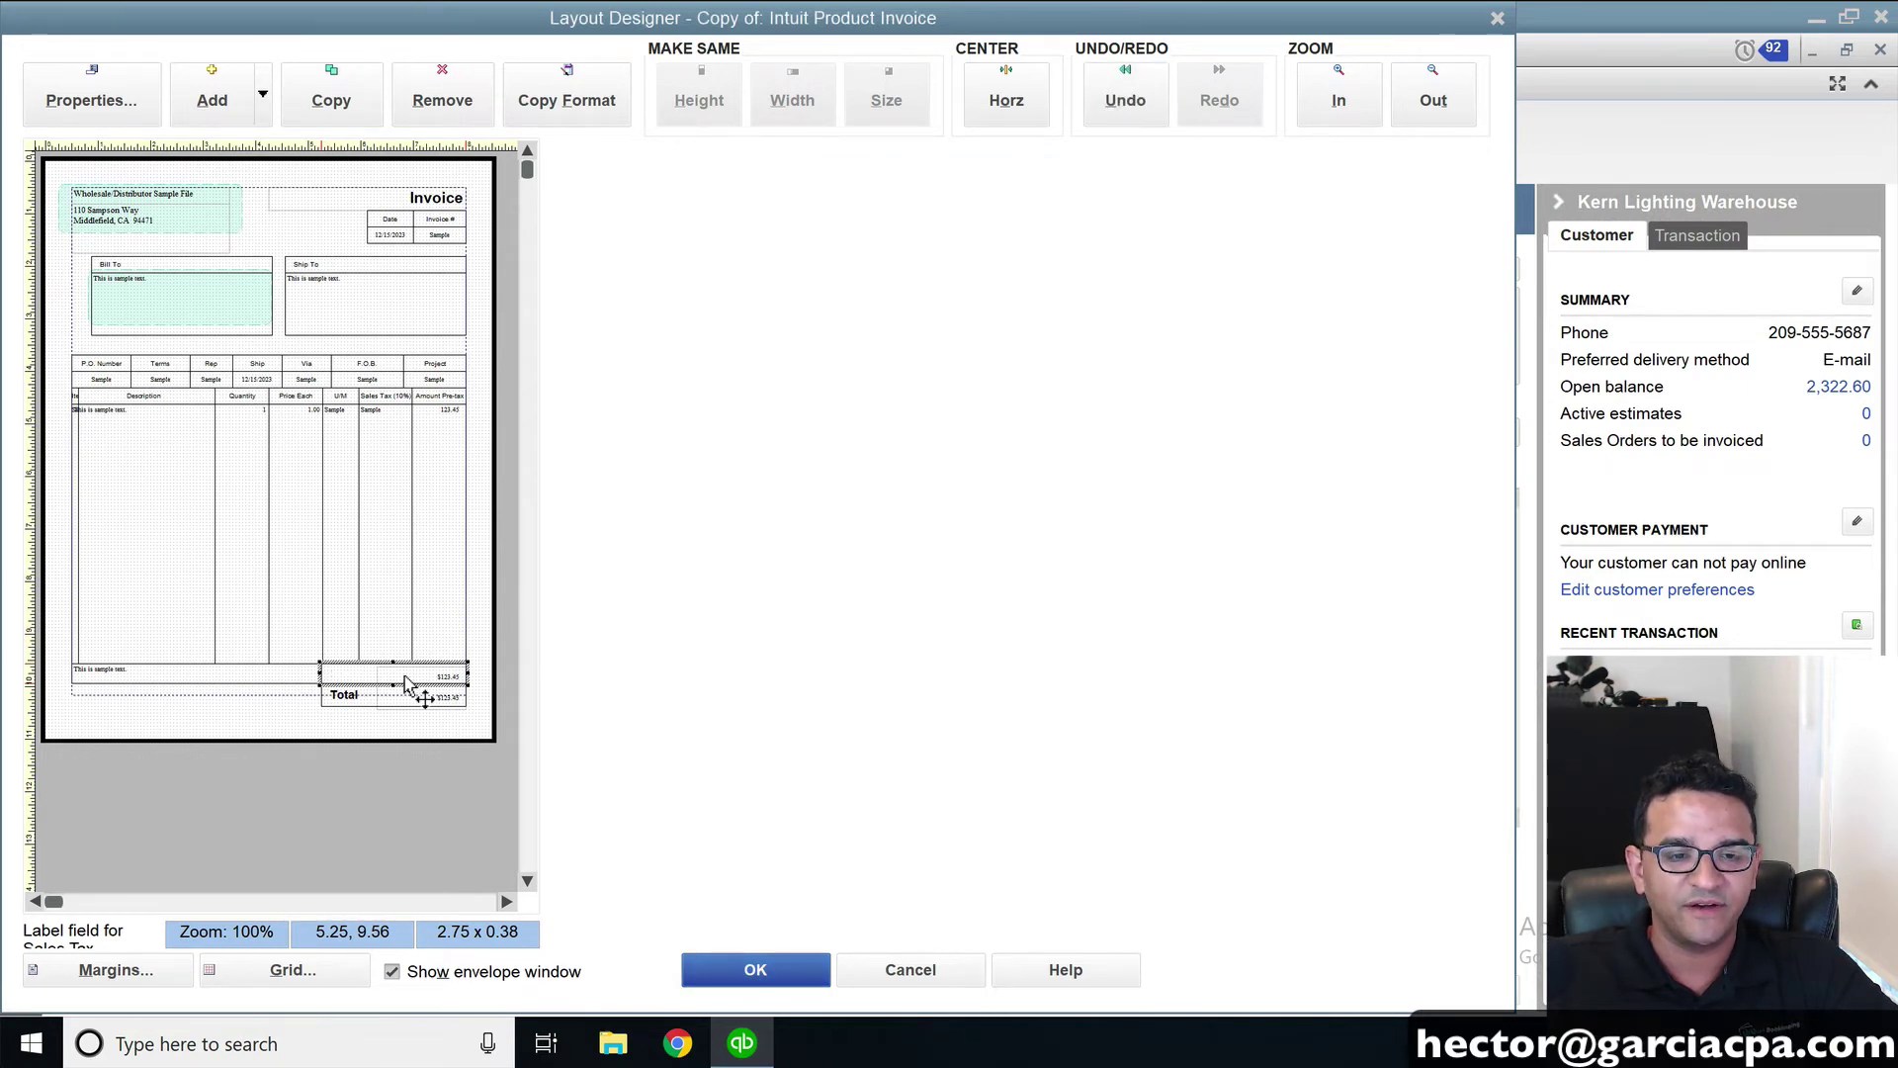
Set the footer Sales Tax amount field's text colour to white and save the layout
{"action": "left_click", "coordinate": [436, 683]}
{"action": "double_click", "coordinate": [436, 682]}
{"action": "left_click", "coordinate": [989, 599]}
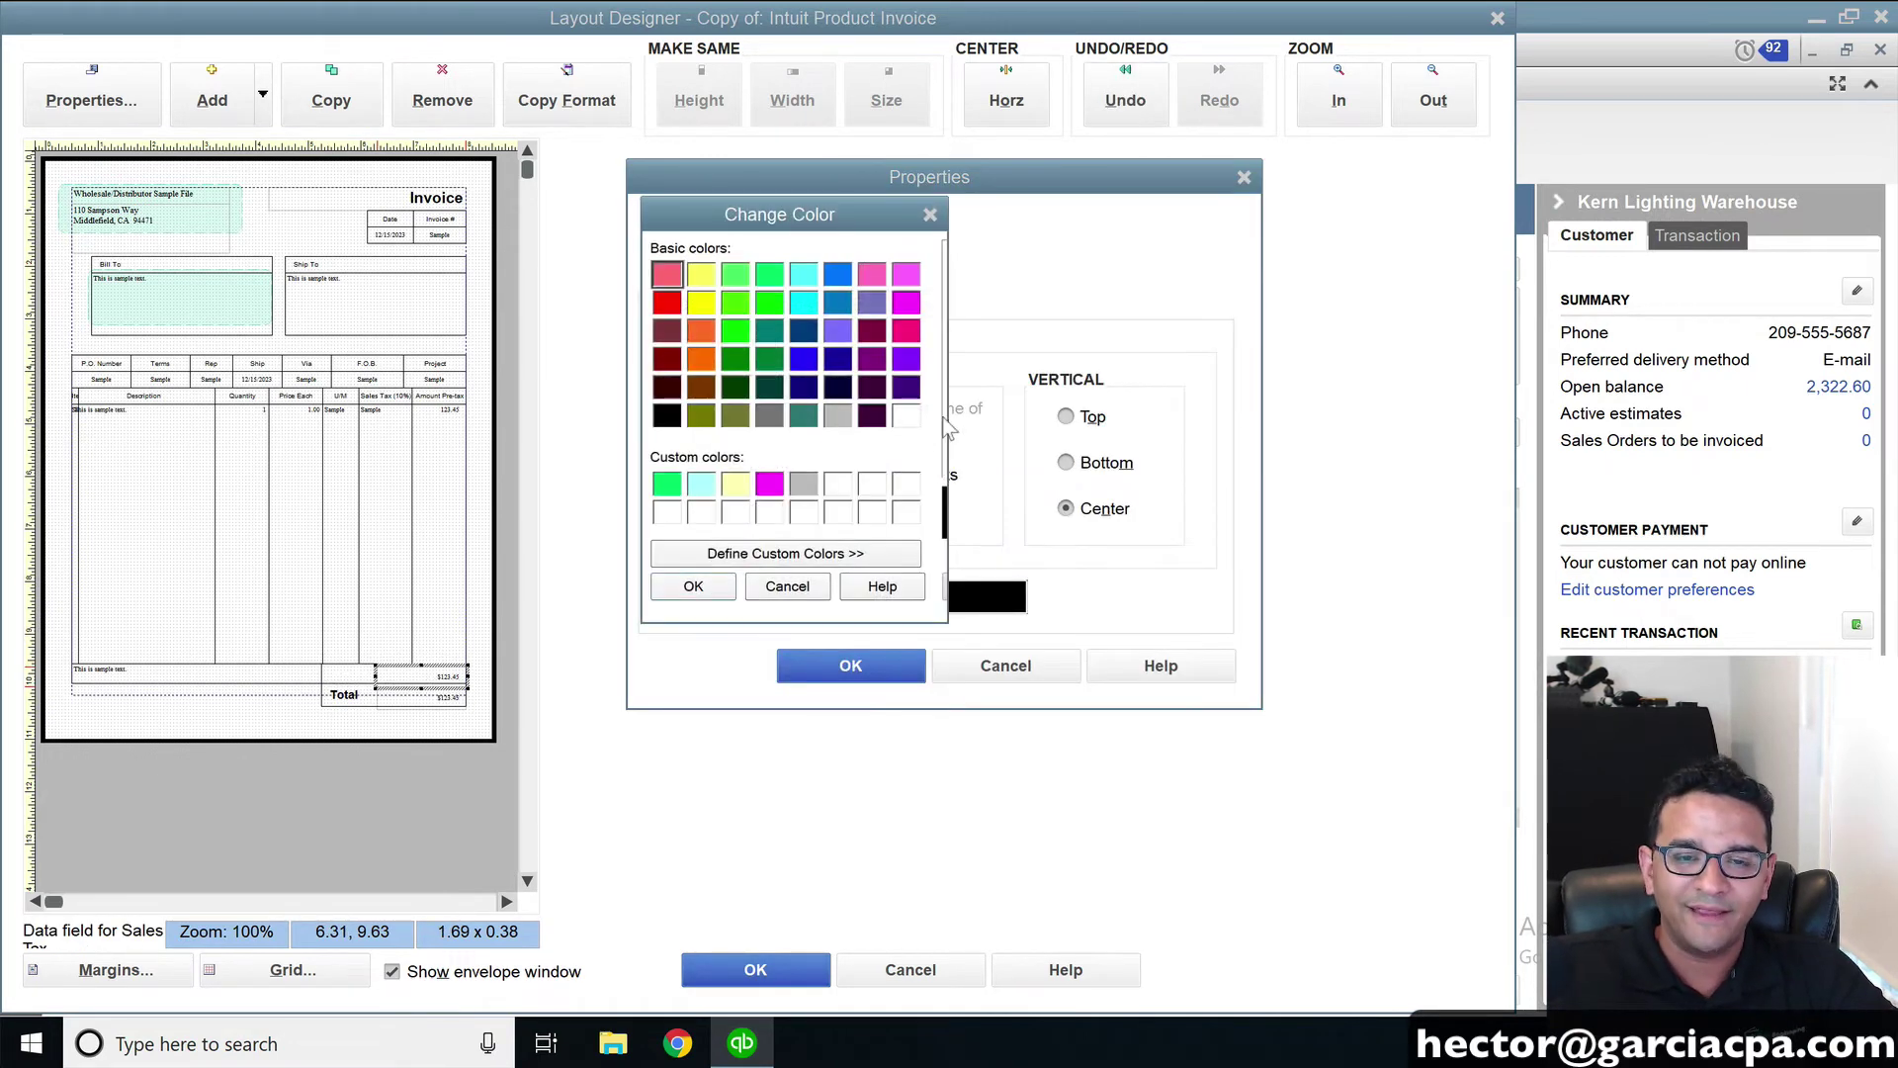
{"action": "left_click", "coordinate": [904, 414]}
{"action": "left_click", "coordinate": [693, 584]}
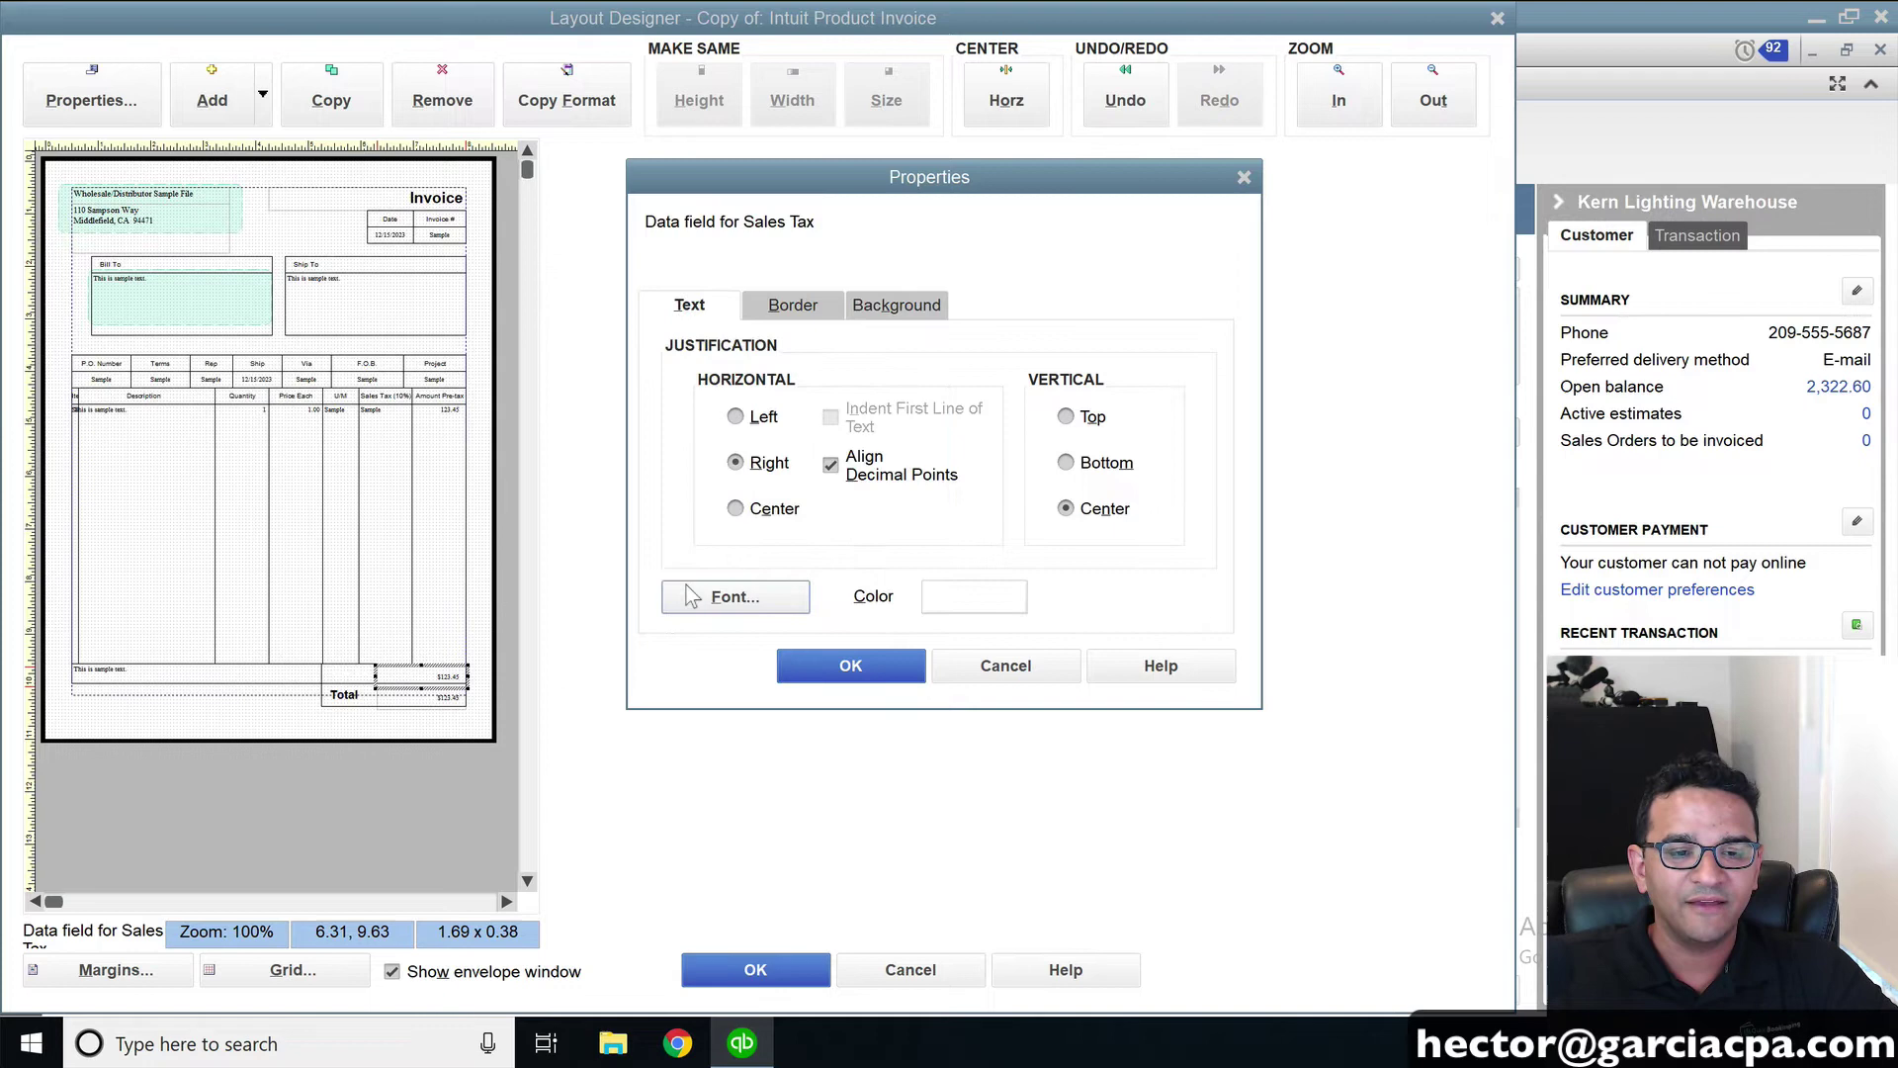
{"action": "left_click", "coordinate": [866, 682]}
{"action": "left_click", "coordinate": [756, 970]}
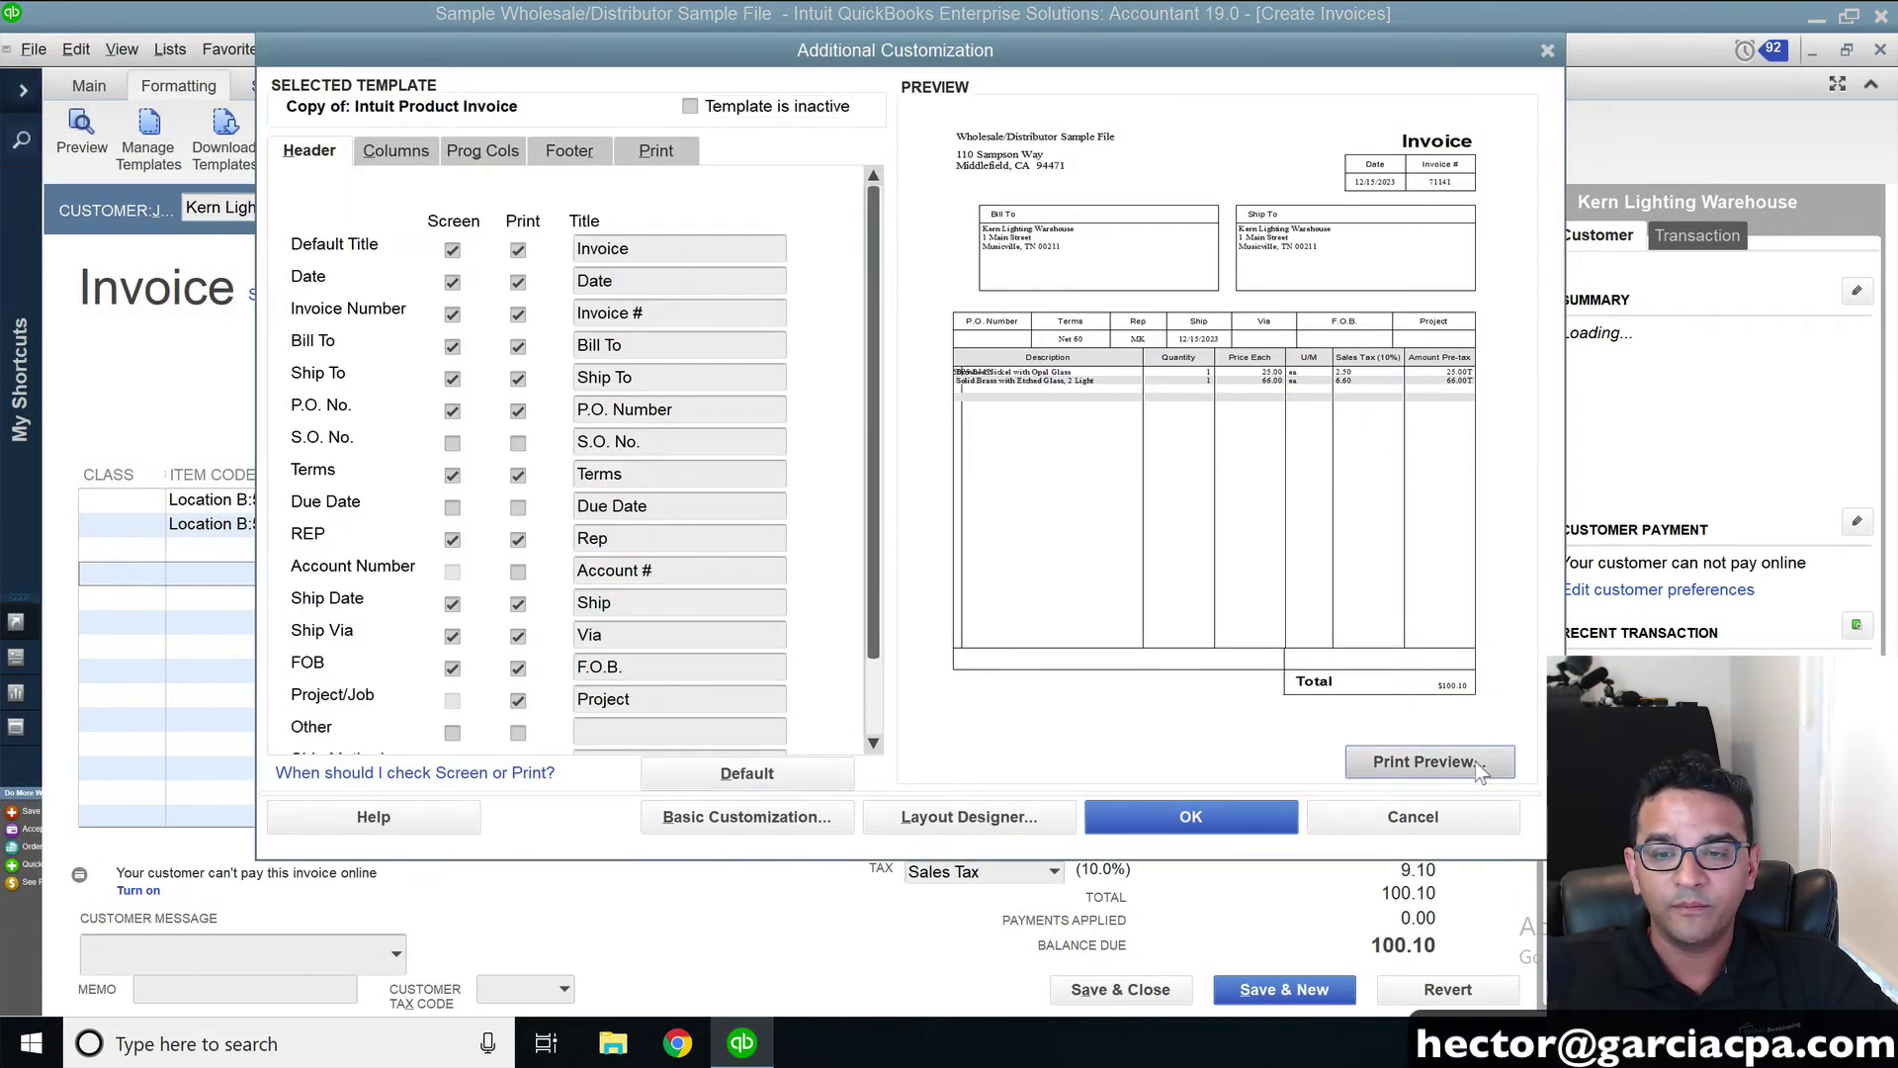
Verify in print preview that the footer shows only the $100.10 total, then save the template
{"action": "left_click", "coordinate": [1430, 762]}
{"action": "left_click", "coordinate": [663, 877]}
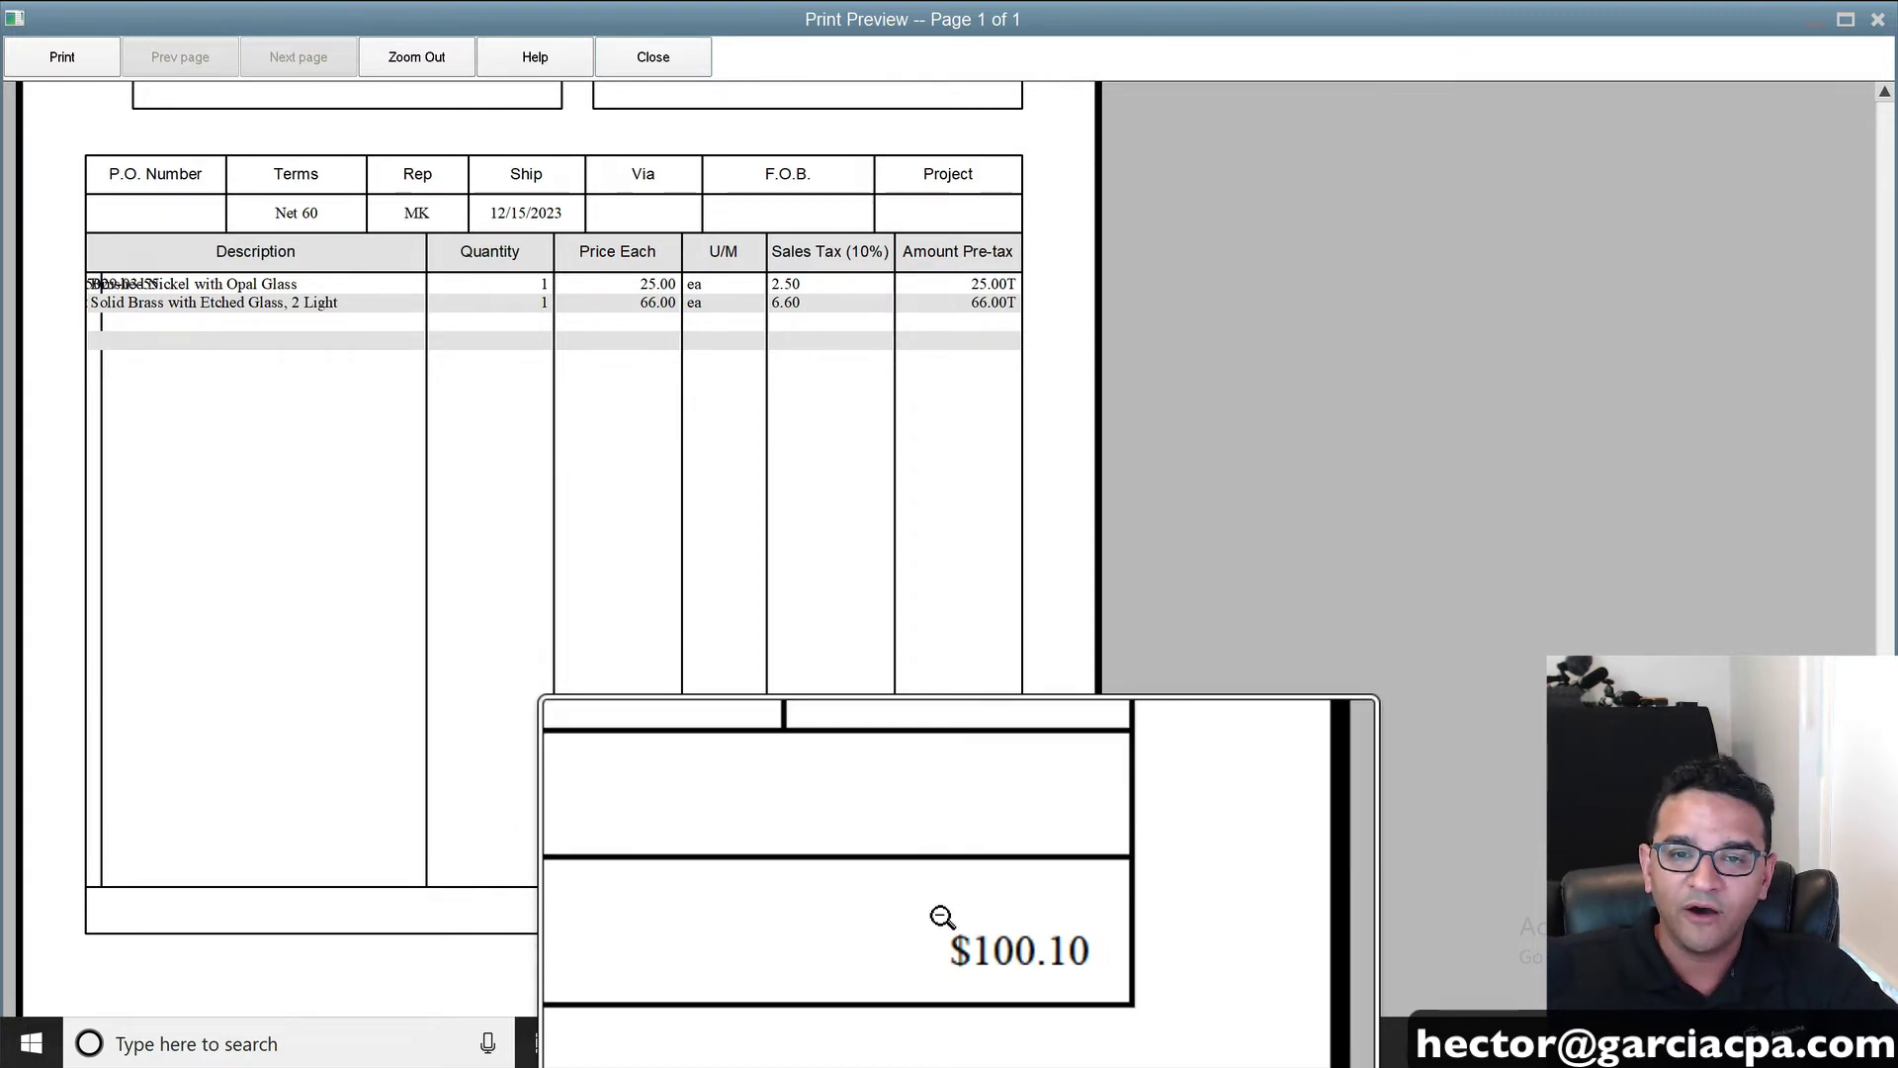
{"action": "left_click", "coordinate": [653, 57]}
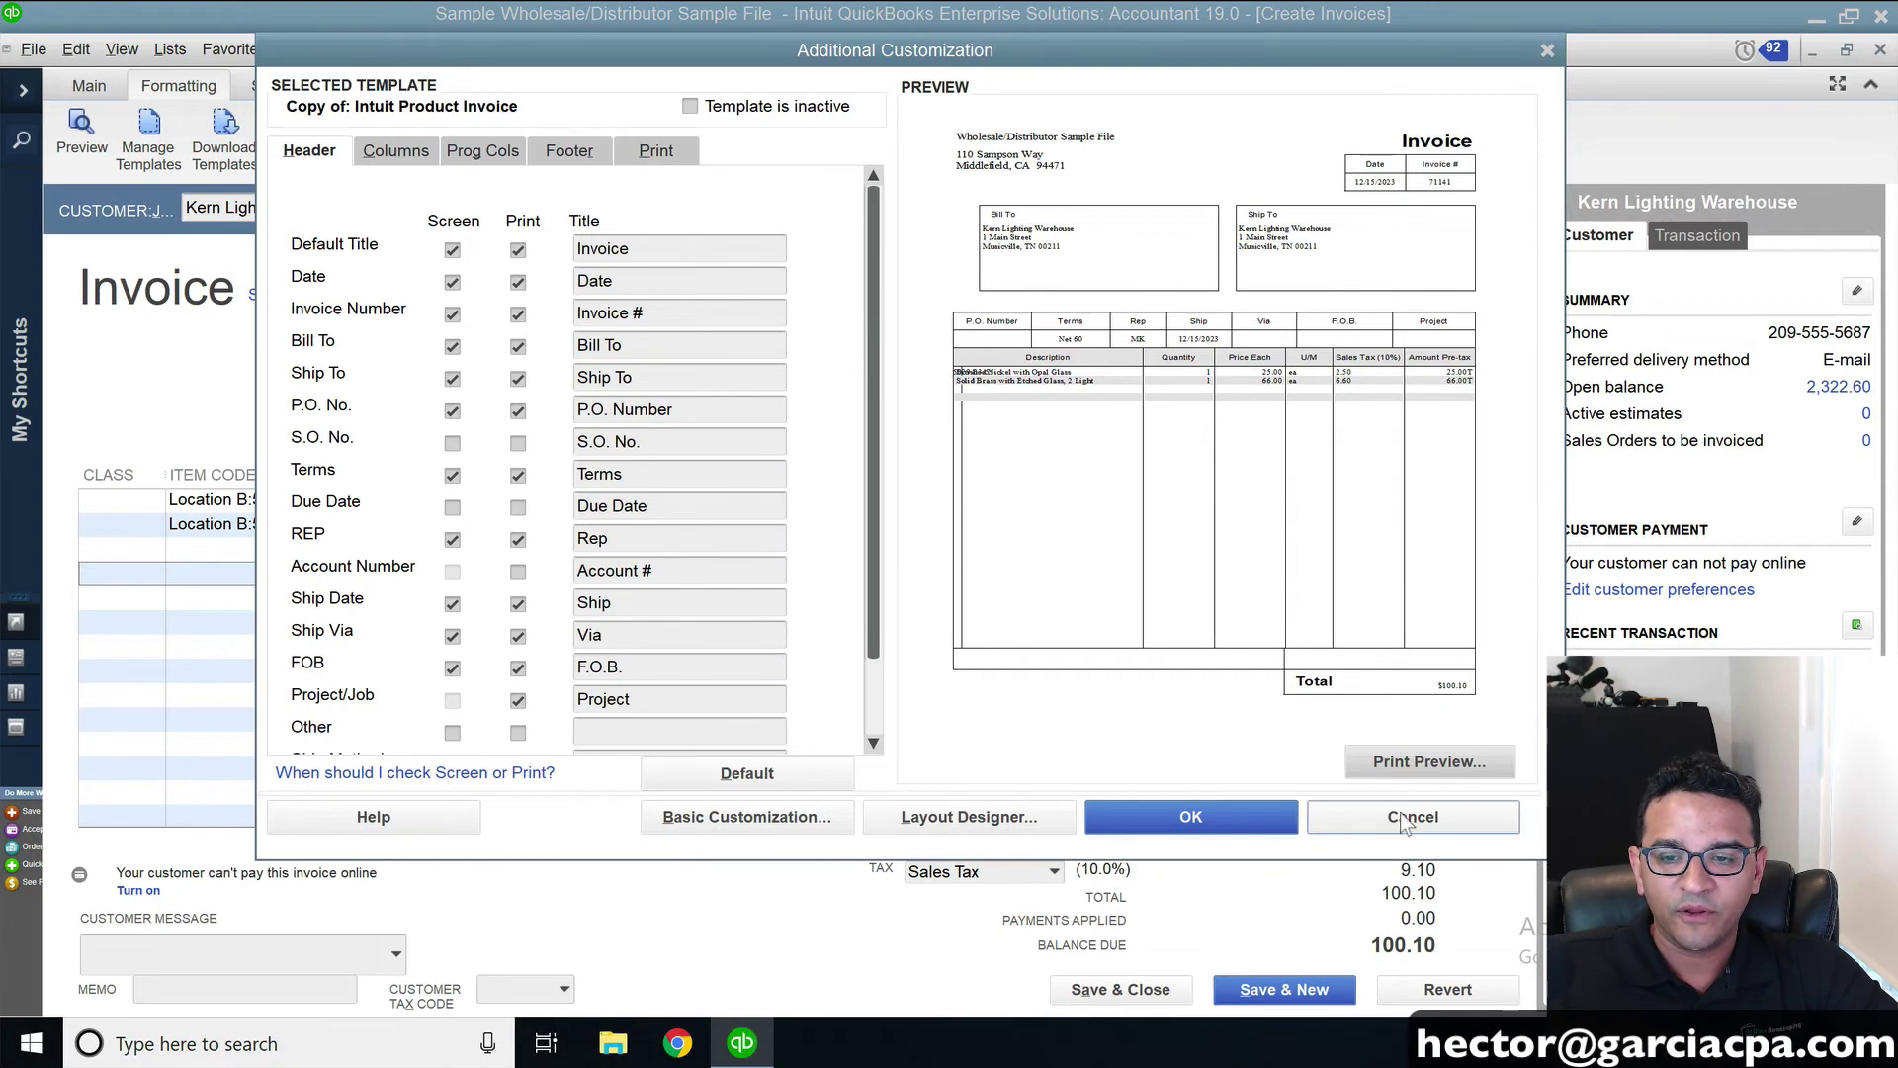
{"action": "left_click", "coordinate": [1190, 820]}
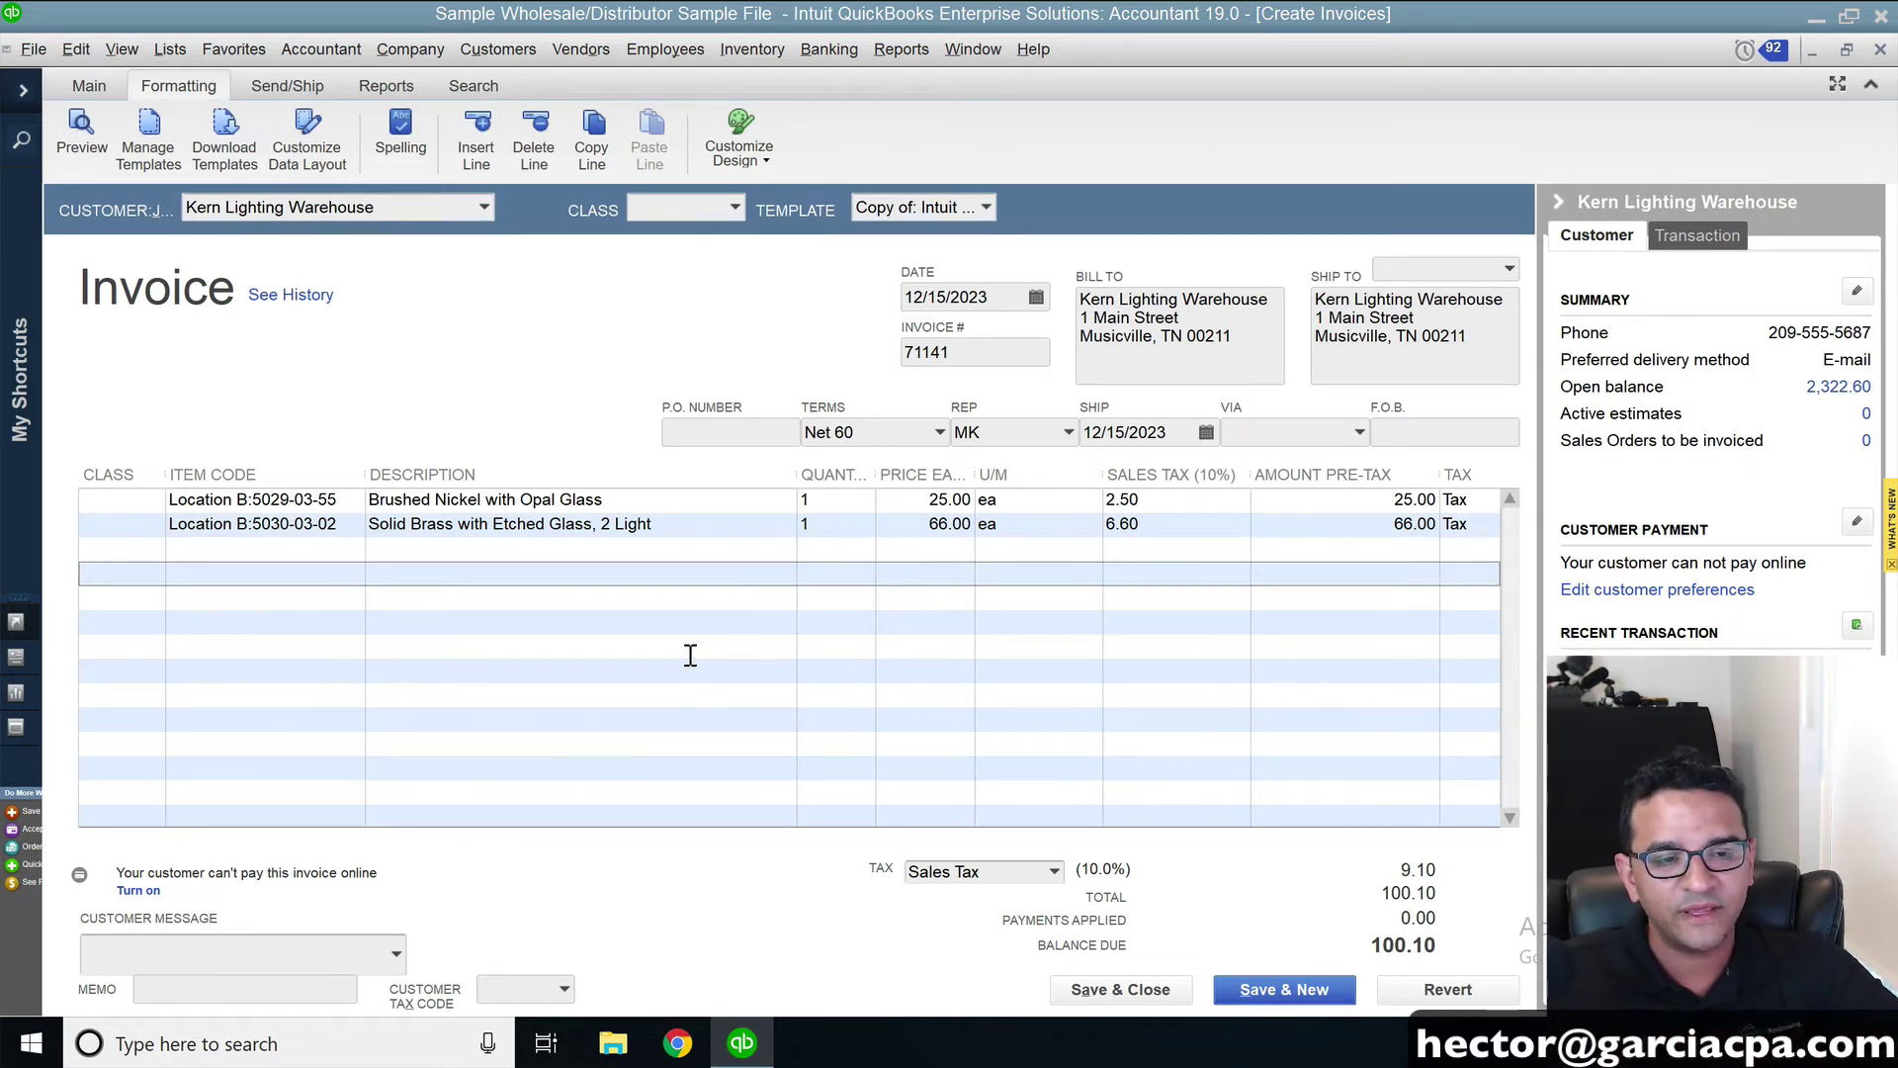
On line three, create subtotal item 'Total Sales Tax' summing only the Sales Tax (10%) column, then preview
{"action": "left_click", "coordinate": [315, 547]}
{"action": "left_click", "coordinate": [355, 550]}
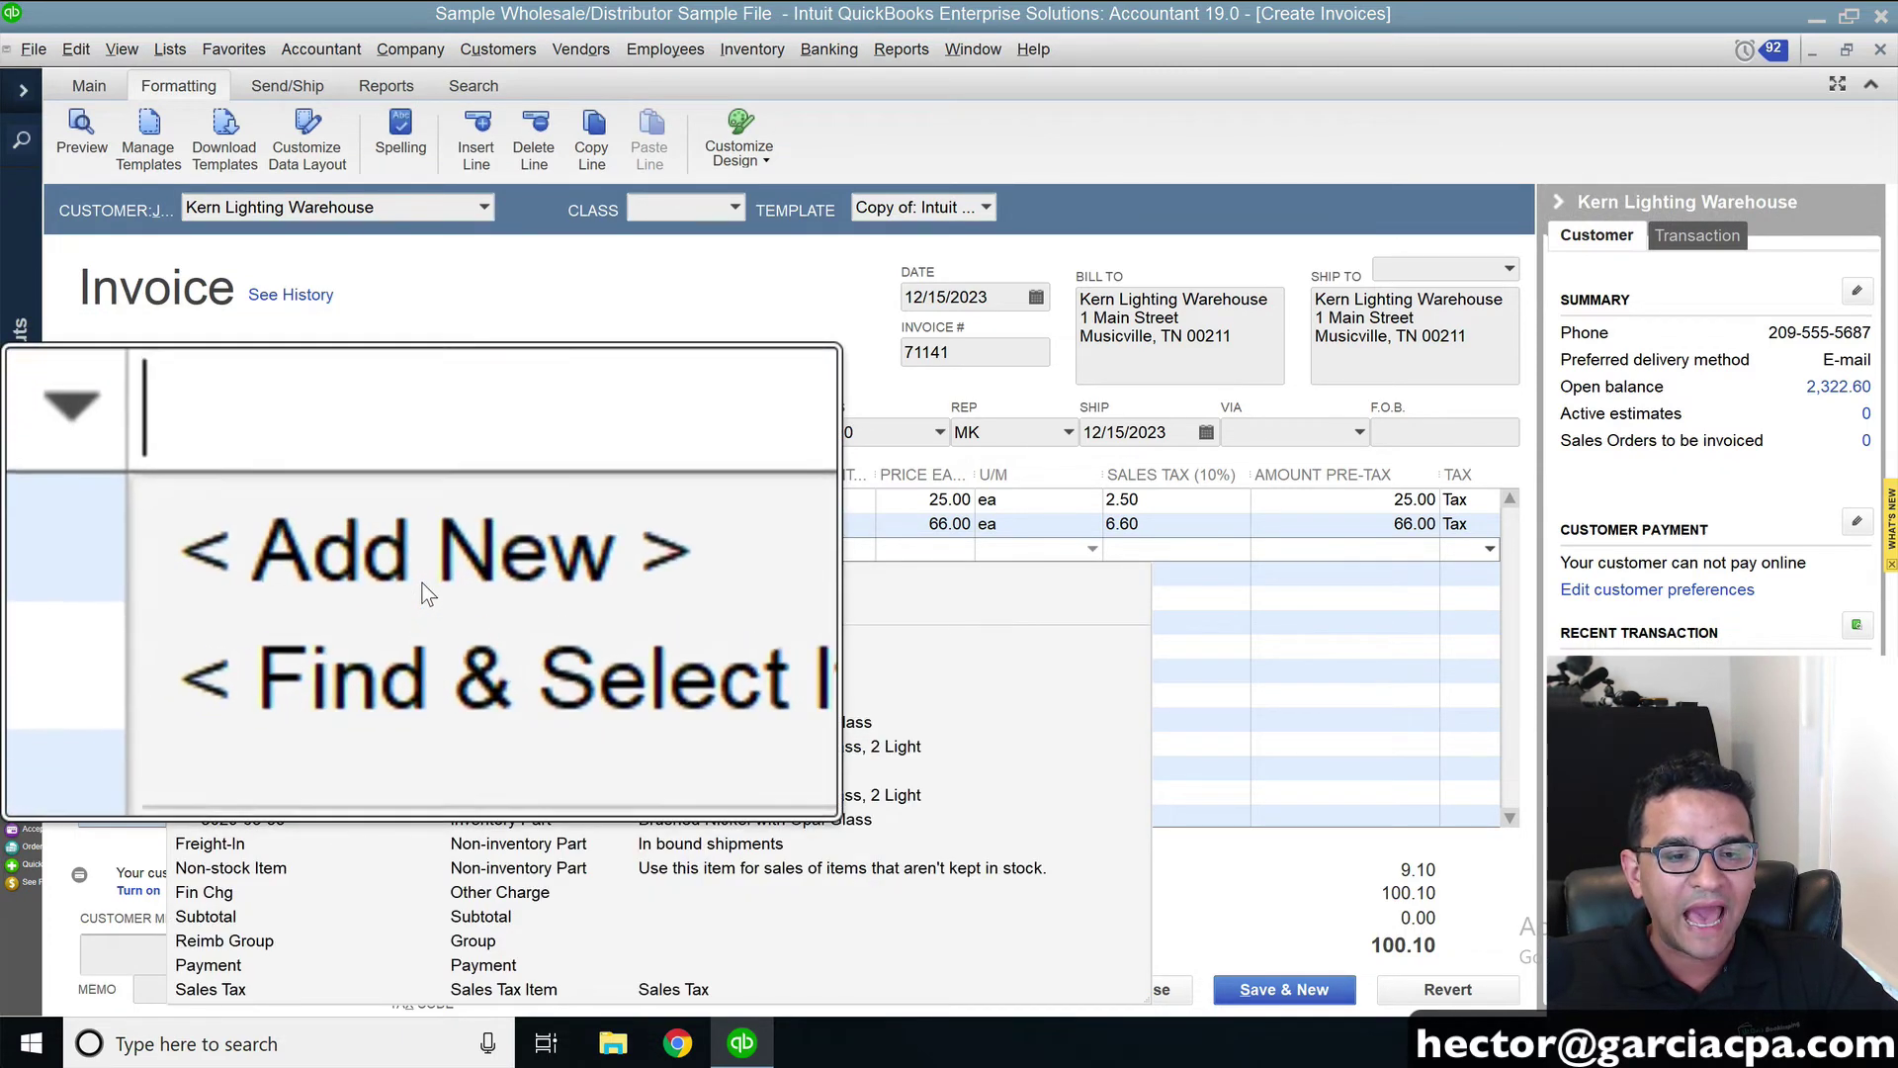
{"action": "left_click", "coordinate": [223, 568]}
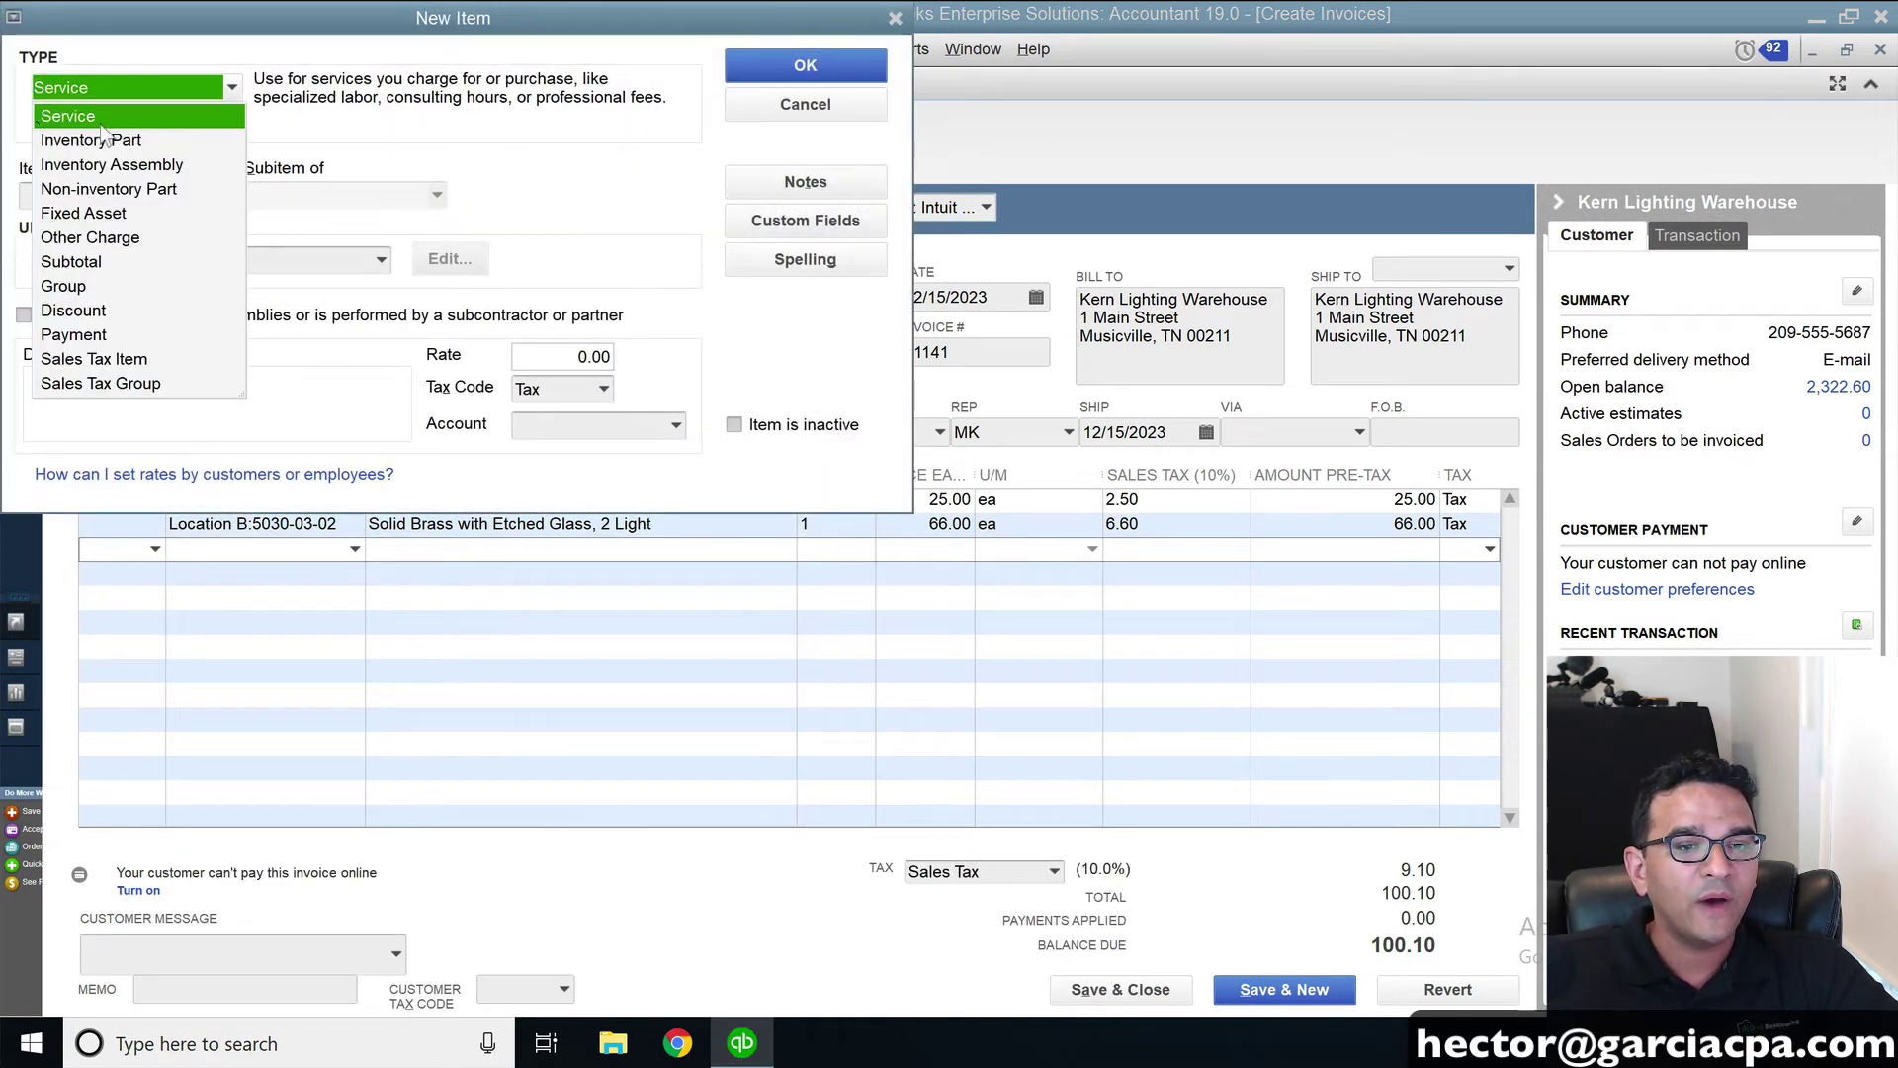
{"action": "left_click", "coordinate": [71, 261]}
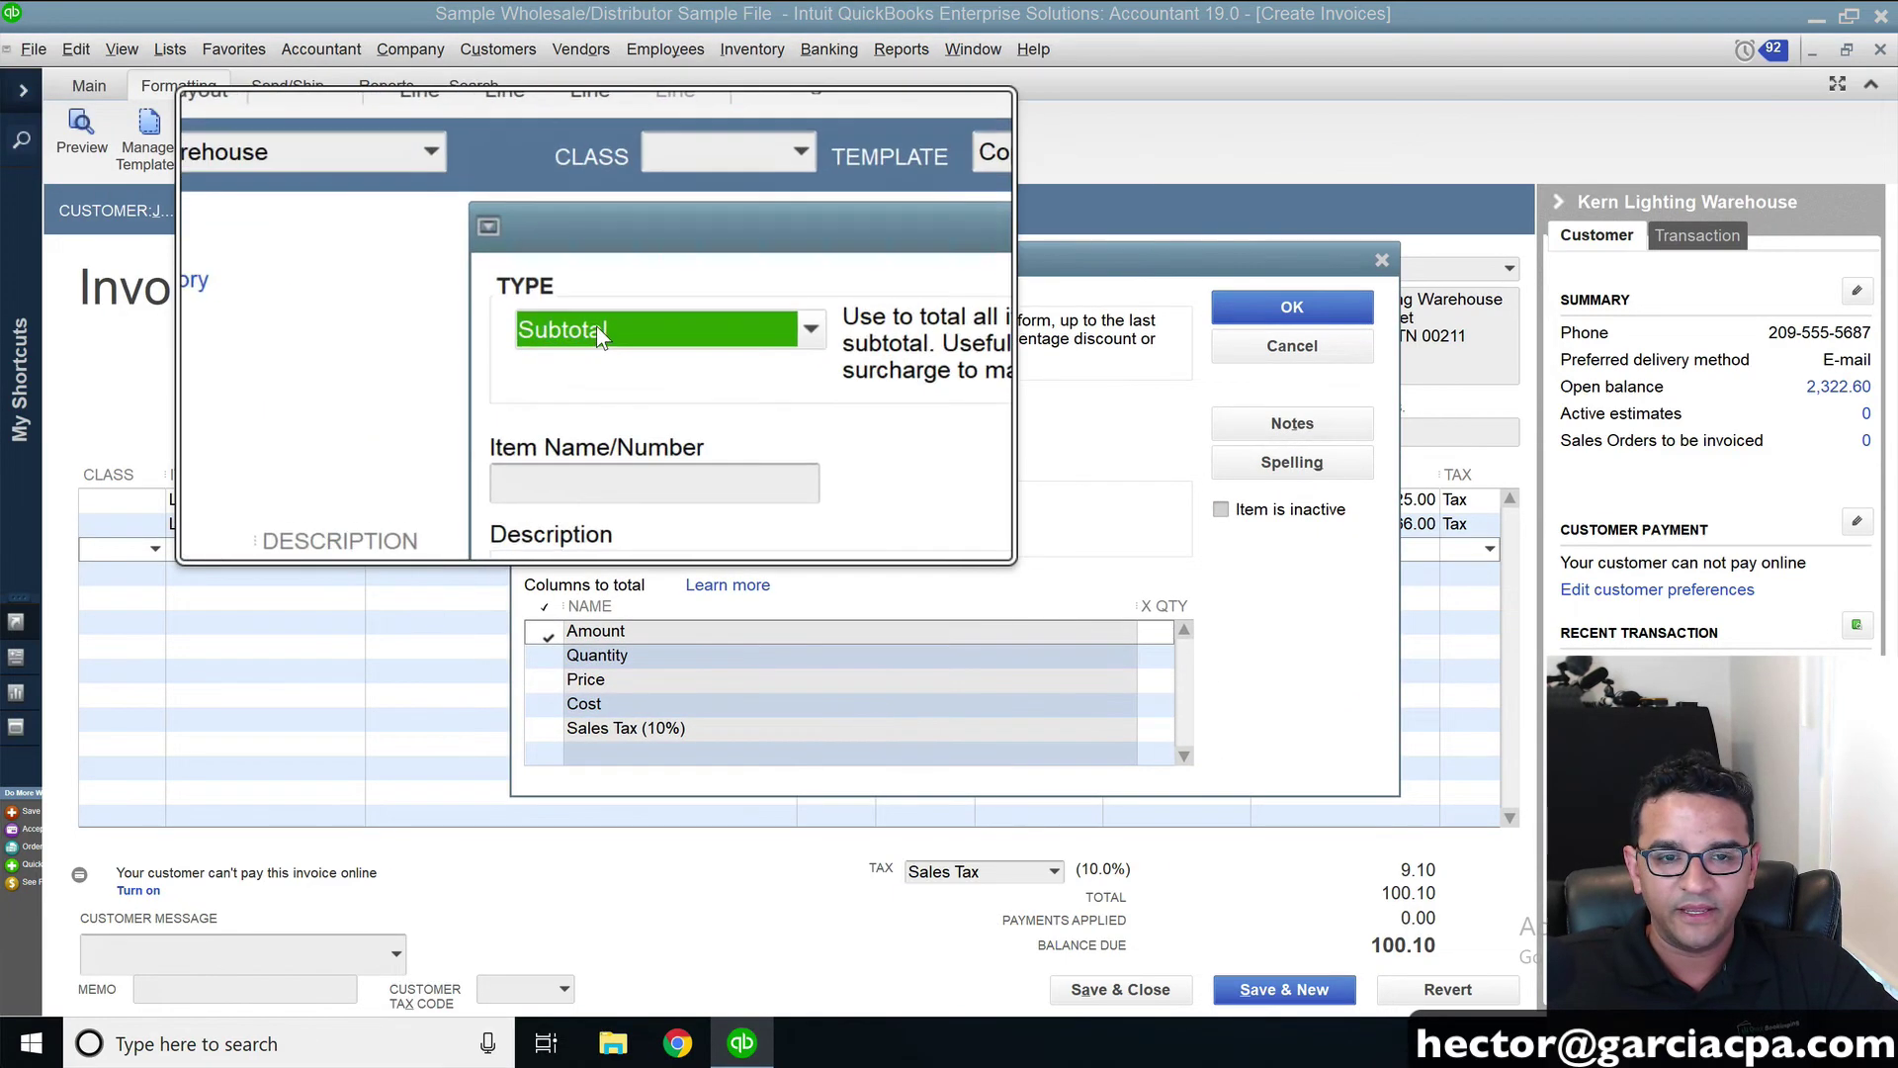
{"action": "left_click", "coordinate": [584, 434]}
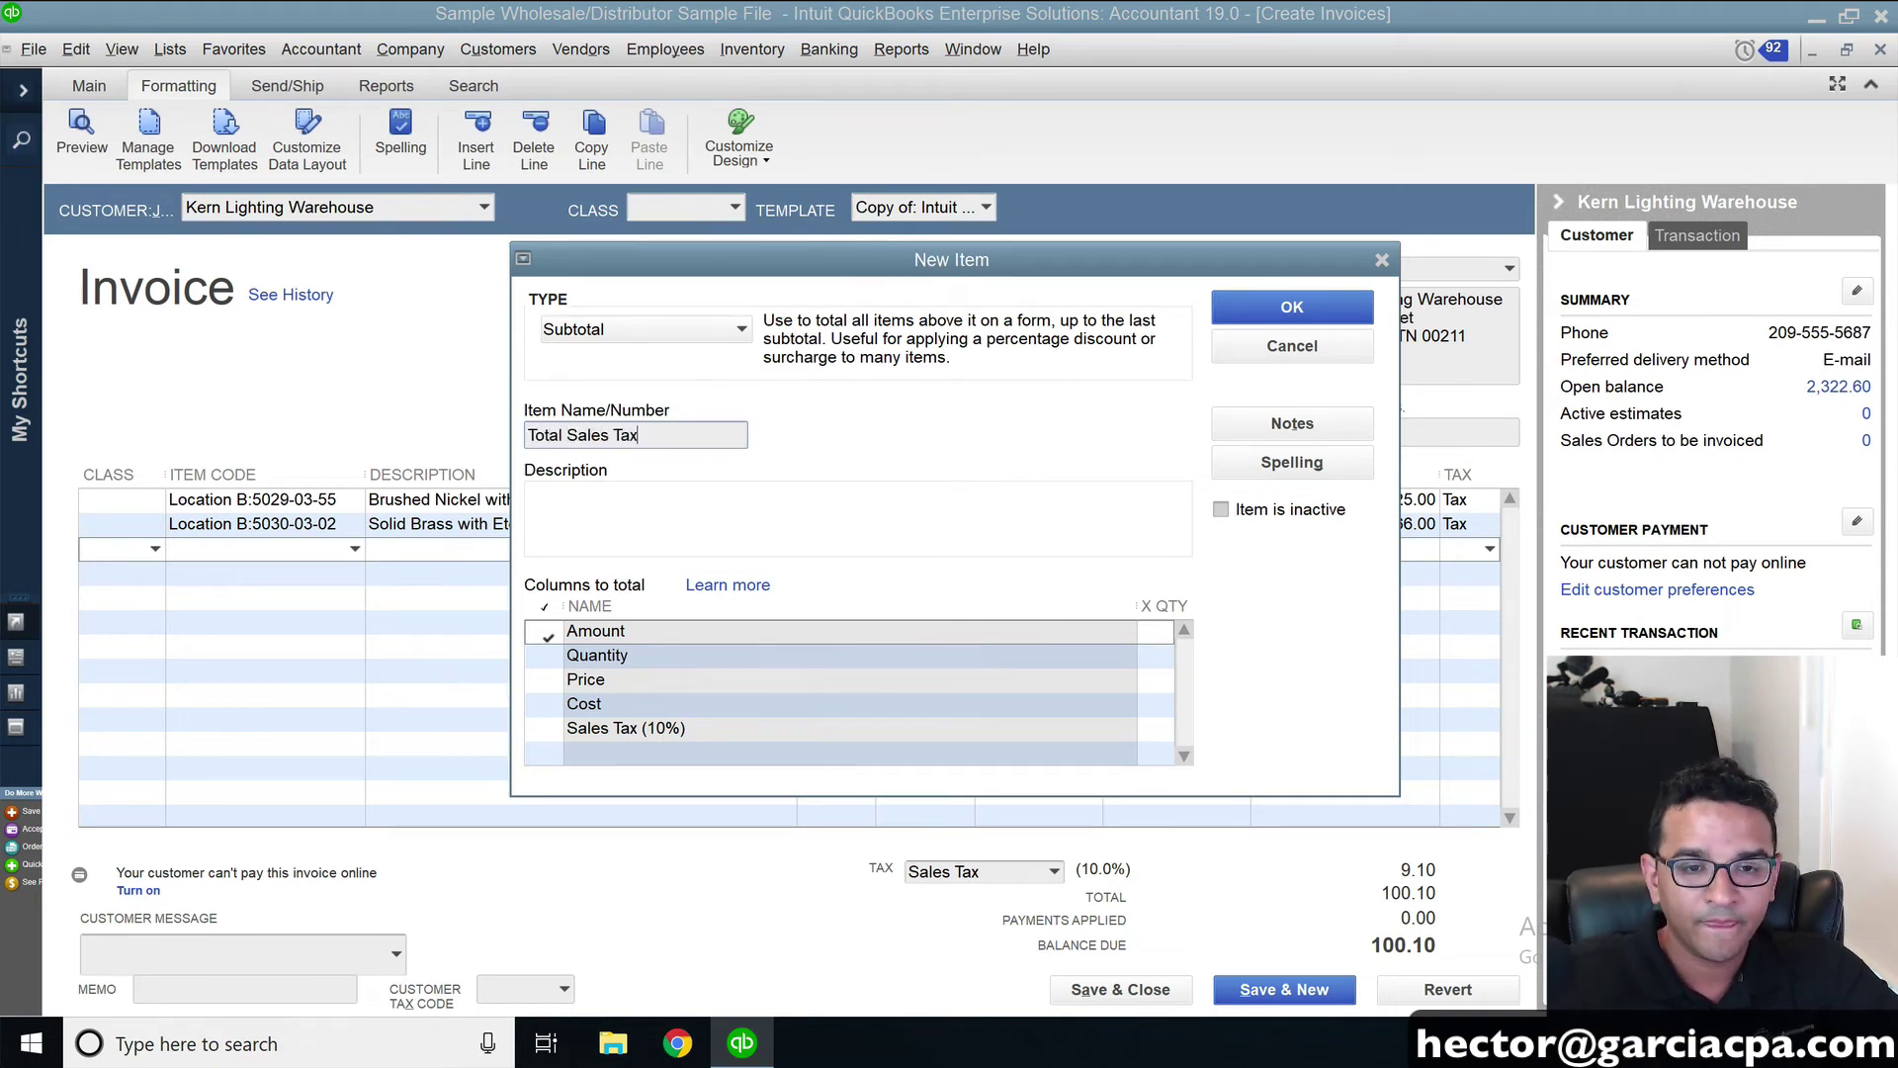
{"action": "left_click", "coordinate": [543, 632]}
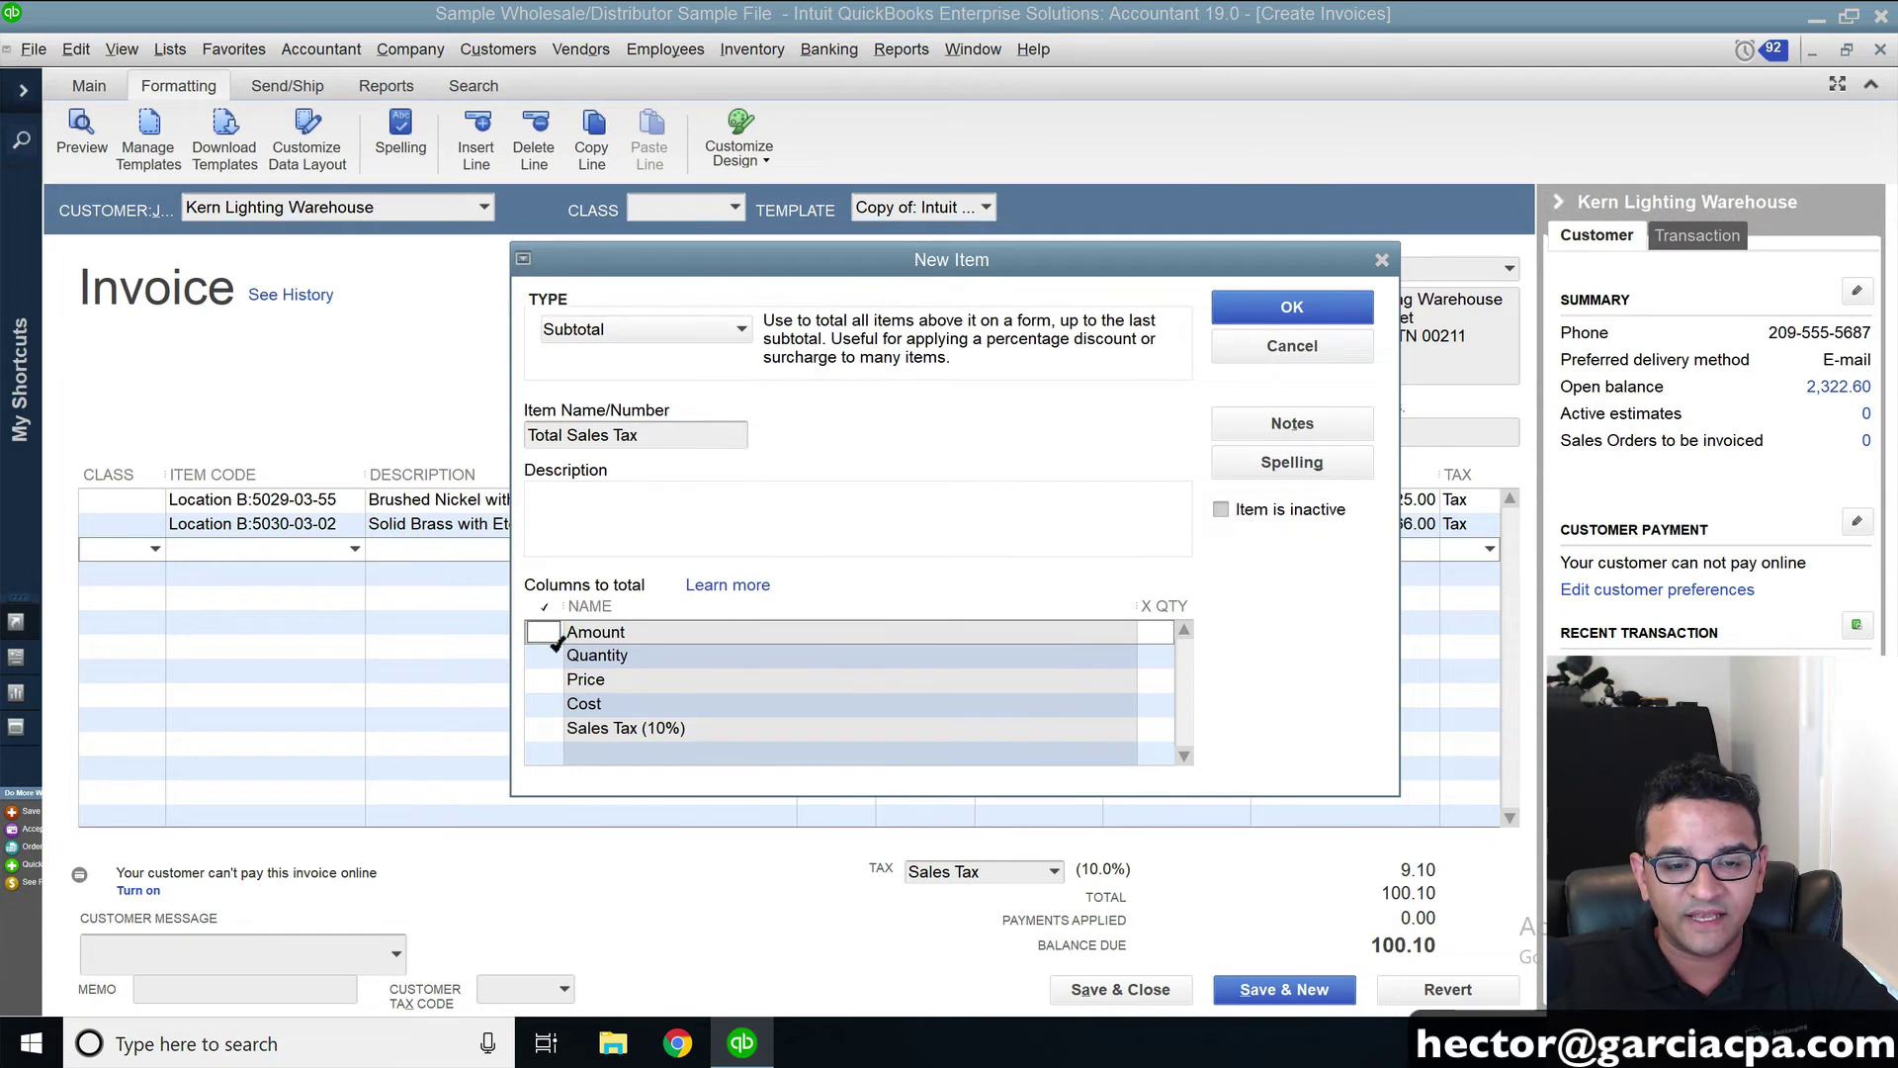
{"action": "left_click", "coordinate": [541, 733]}
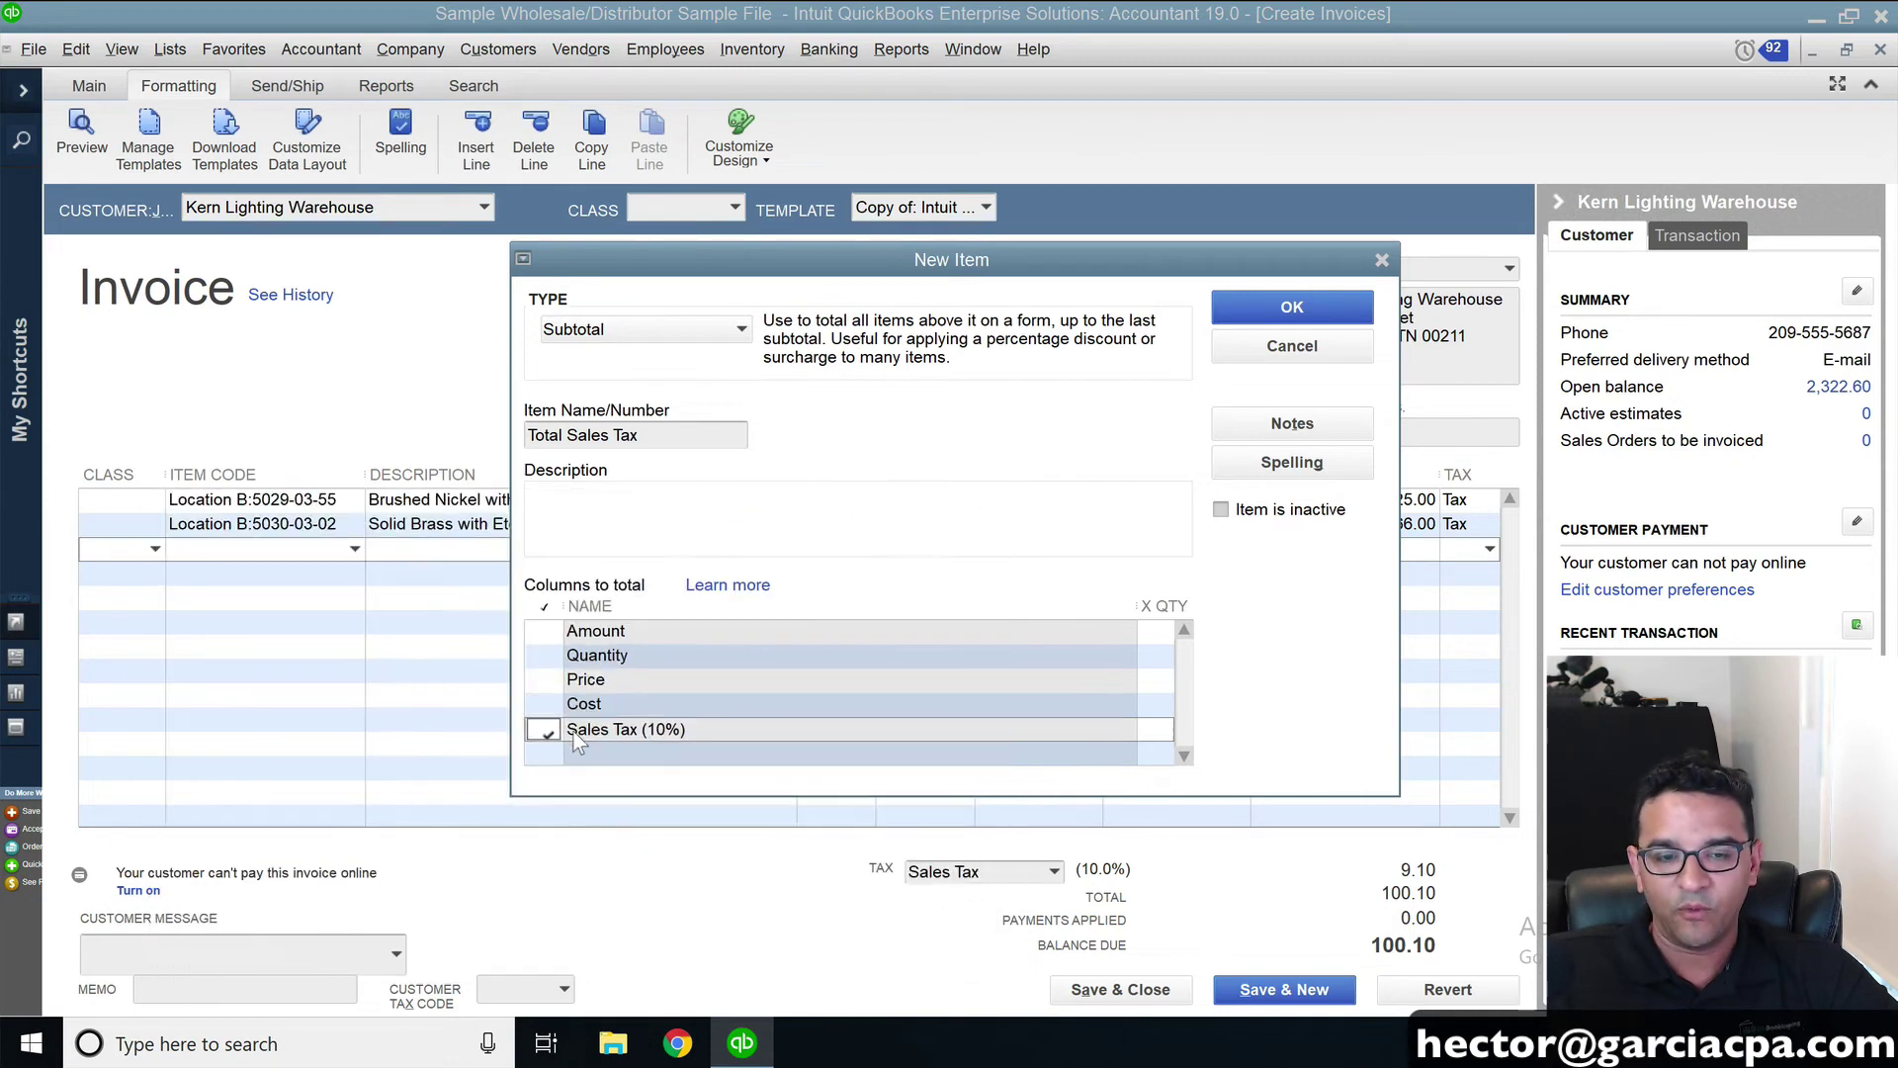
{"action": "left_click", "coordinate": [1292, 308]}
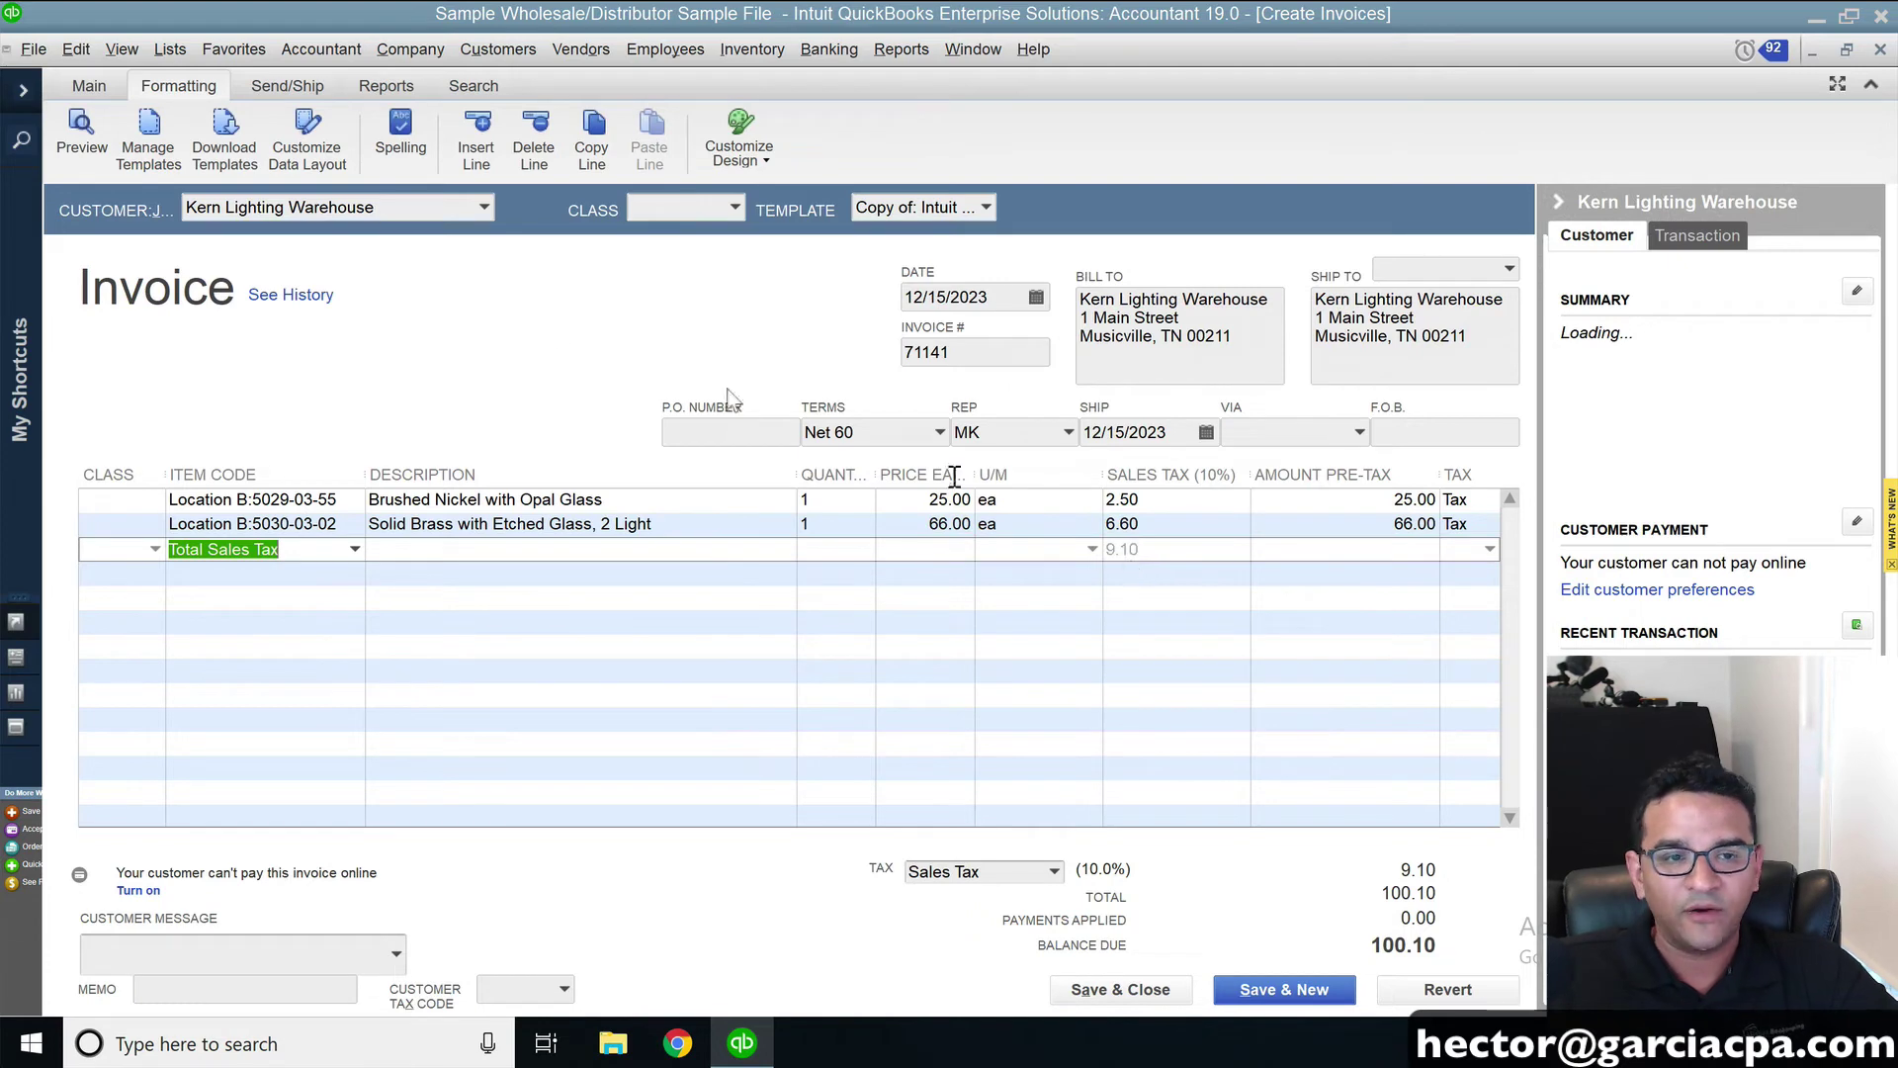
{"action": "left_click", "coordinate": [77, 131]}
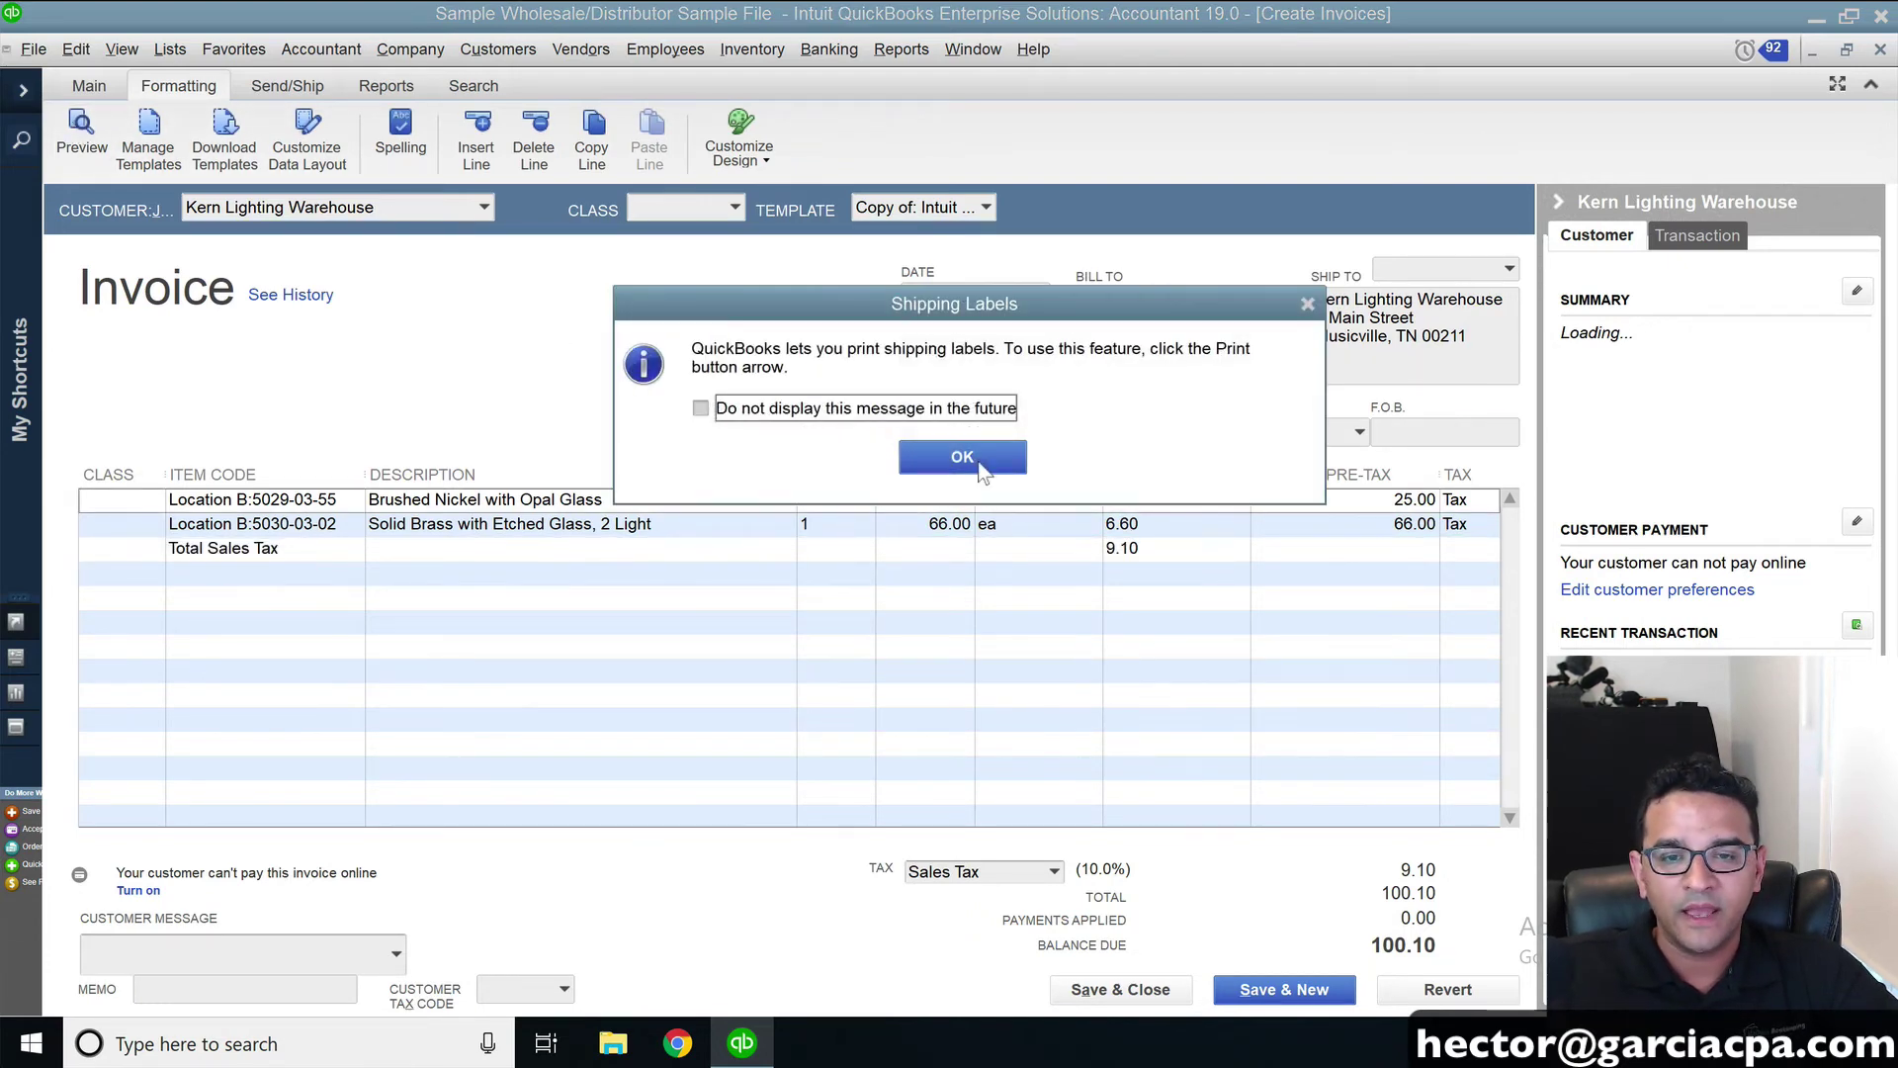
Check the invoice print preview at full page and zoomed in, then close it
{"action": "left_click", "coordinate": [962, 457]}
{"action": "left_click", "coordinate": [149, 497]}
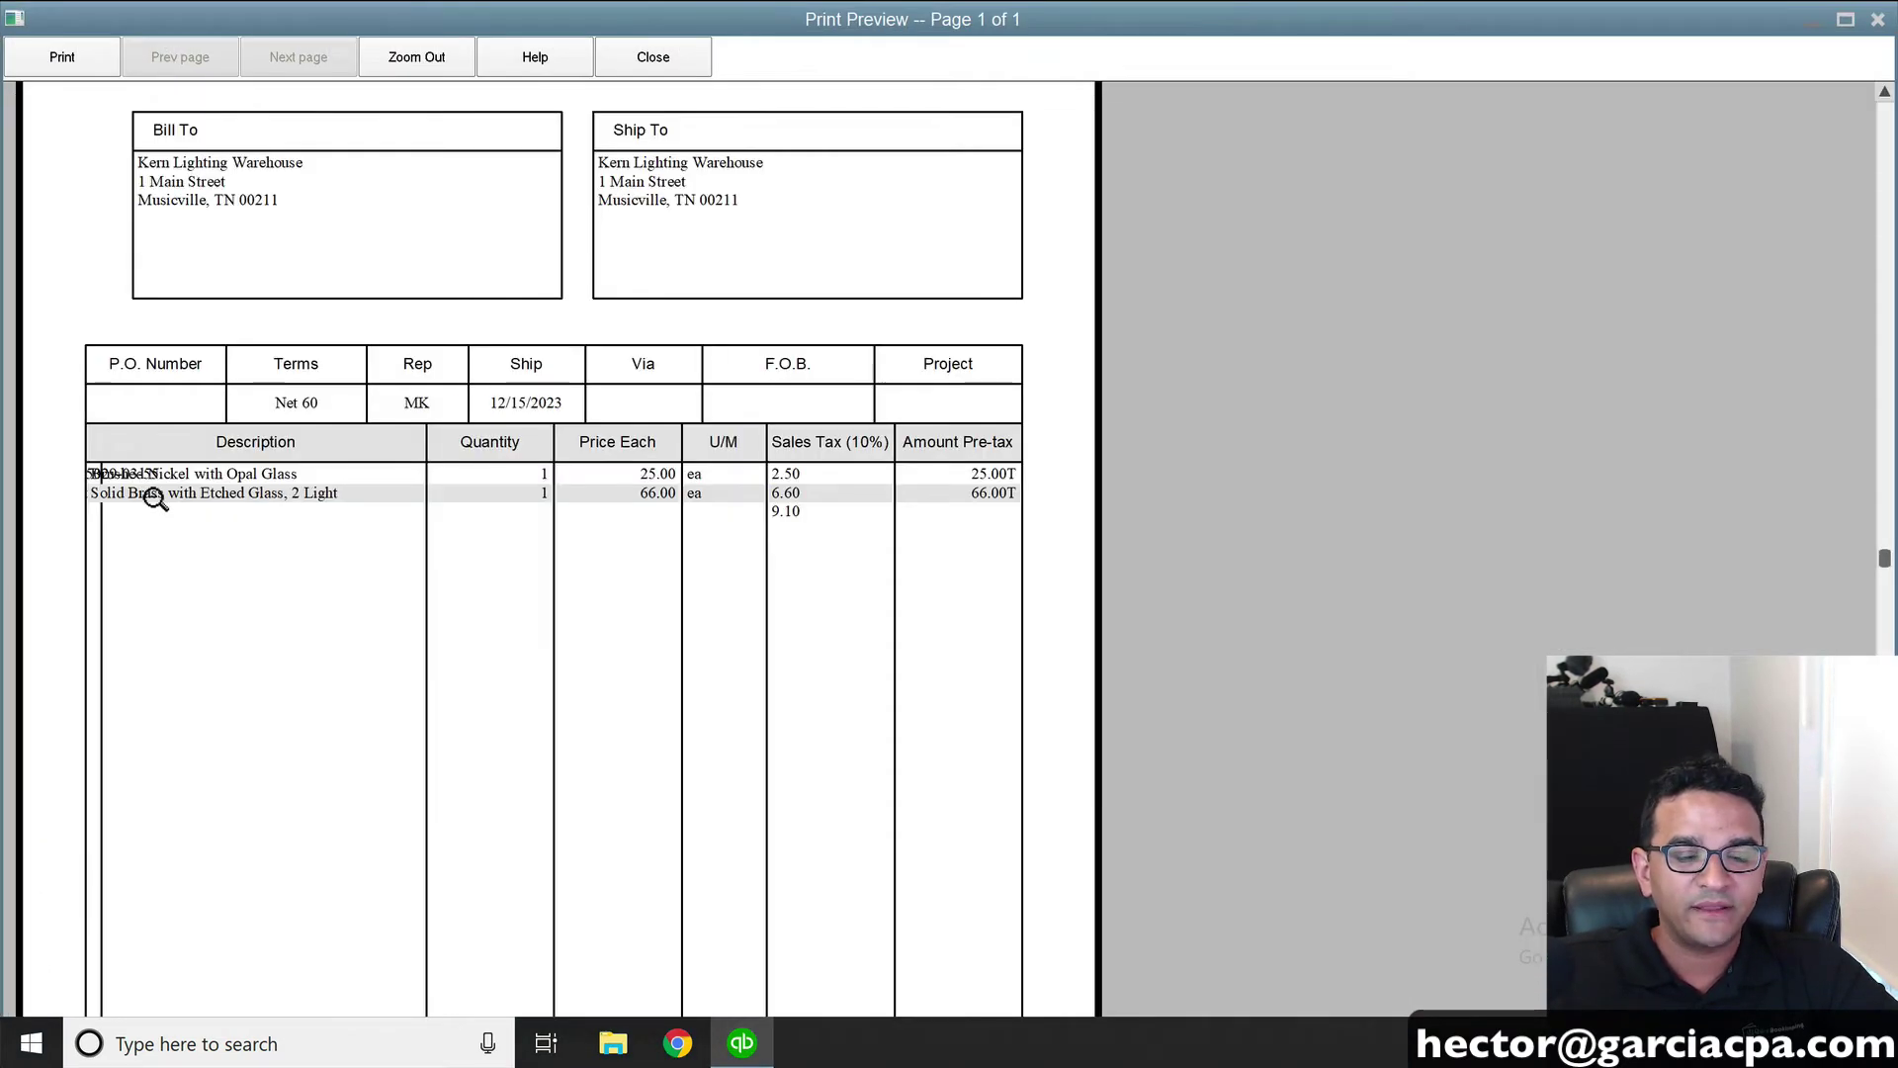
{"action": "left_click", "coordinate": [155, 499]}
{"action": "left_click", "coordinate": [653, 56]}
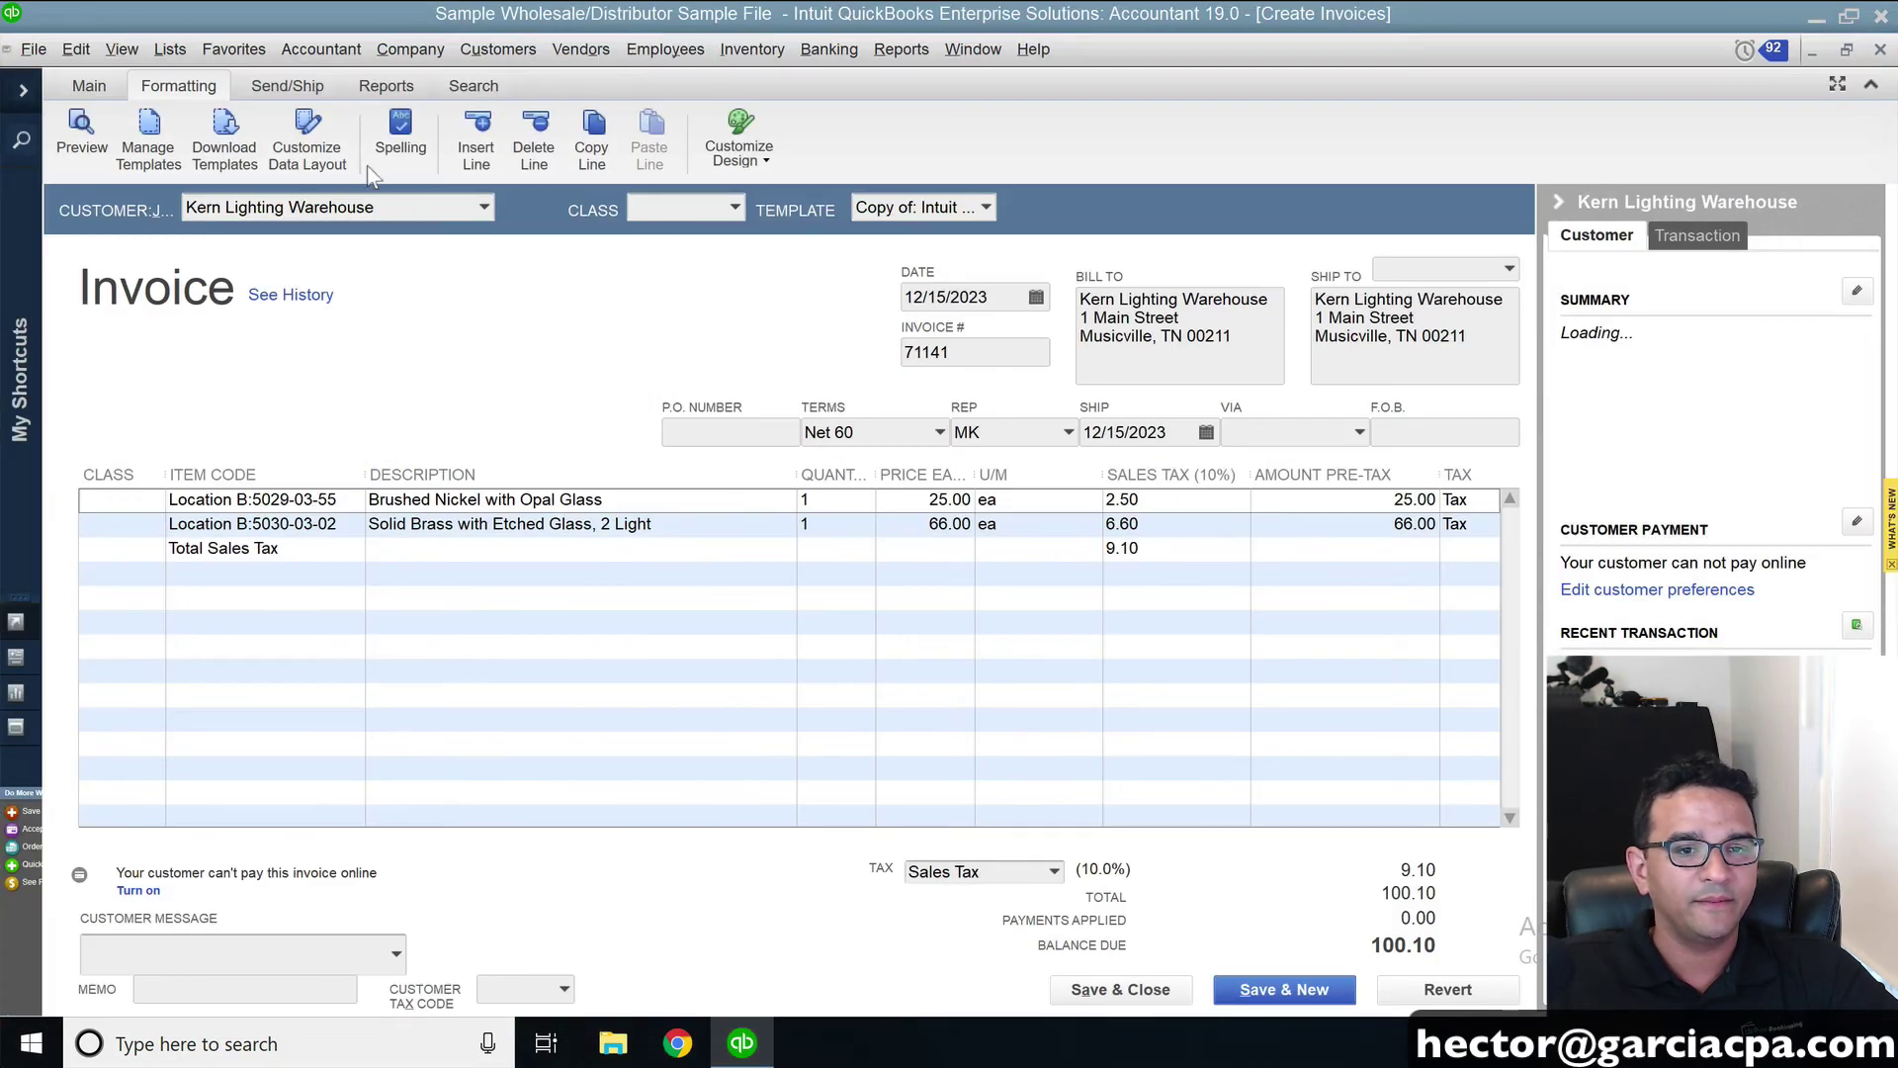
Reset the invoice template to its defaults and bring up the footer layout for editing
{"action": "left_click", "coordinate": [306, 144]}
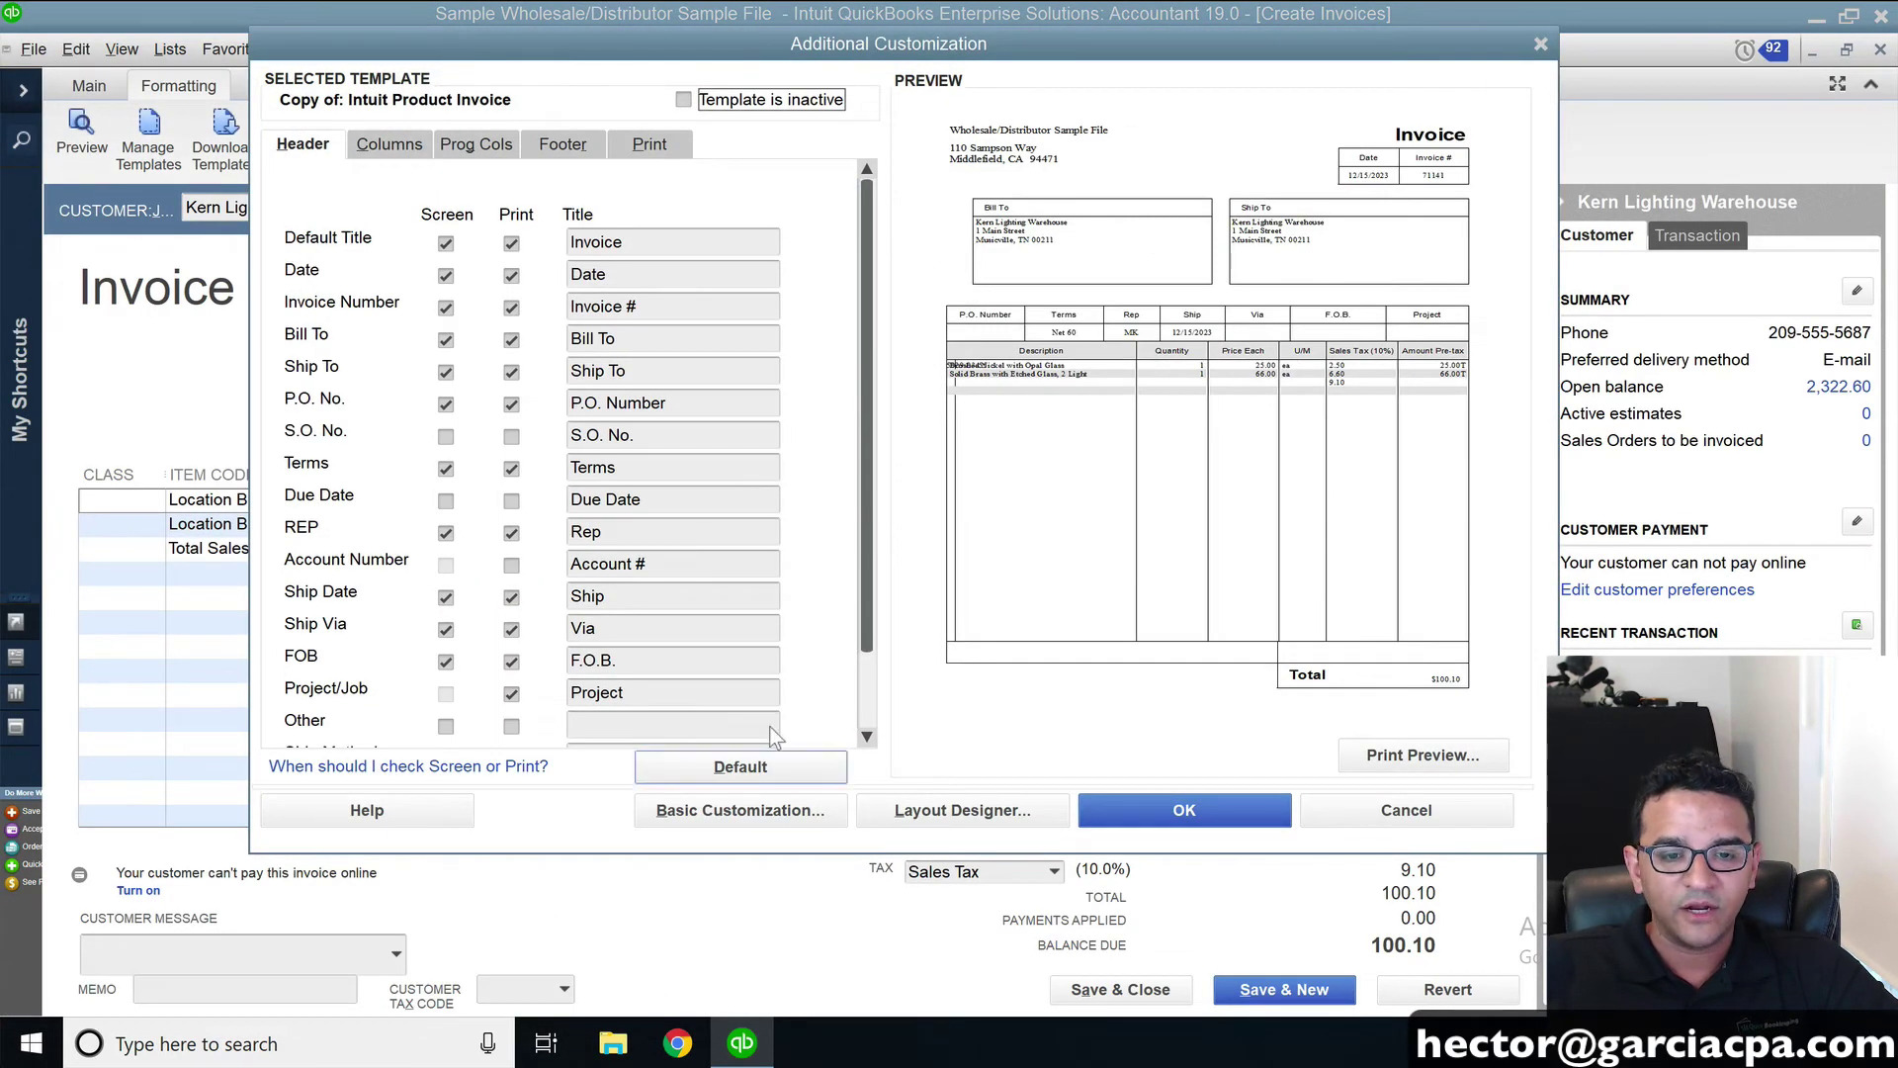
{"action": "left_click", "coordinate": [740, 766]}
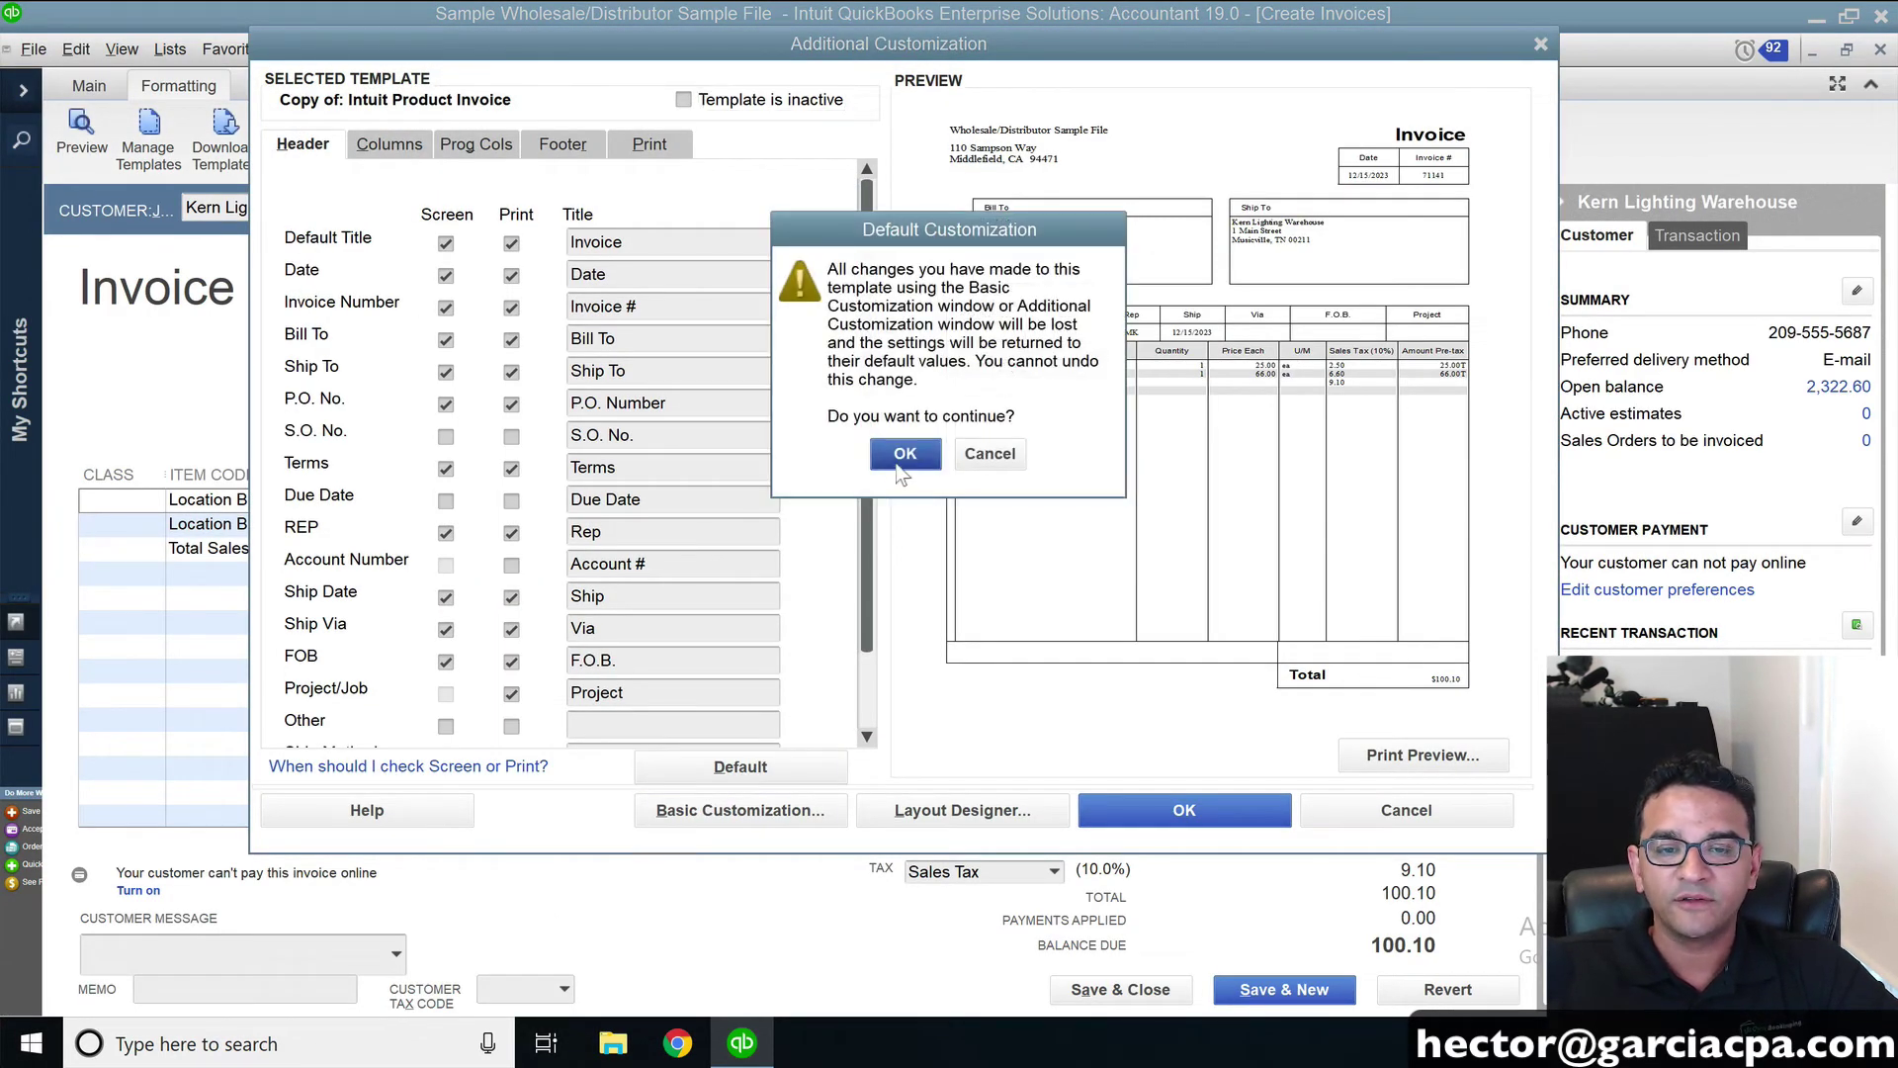
{"action": "left_click", "coordinate": [903, 455]}
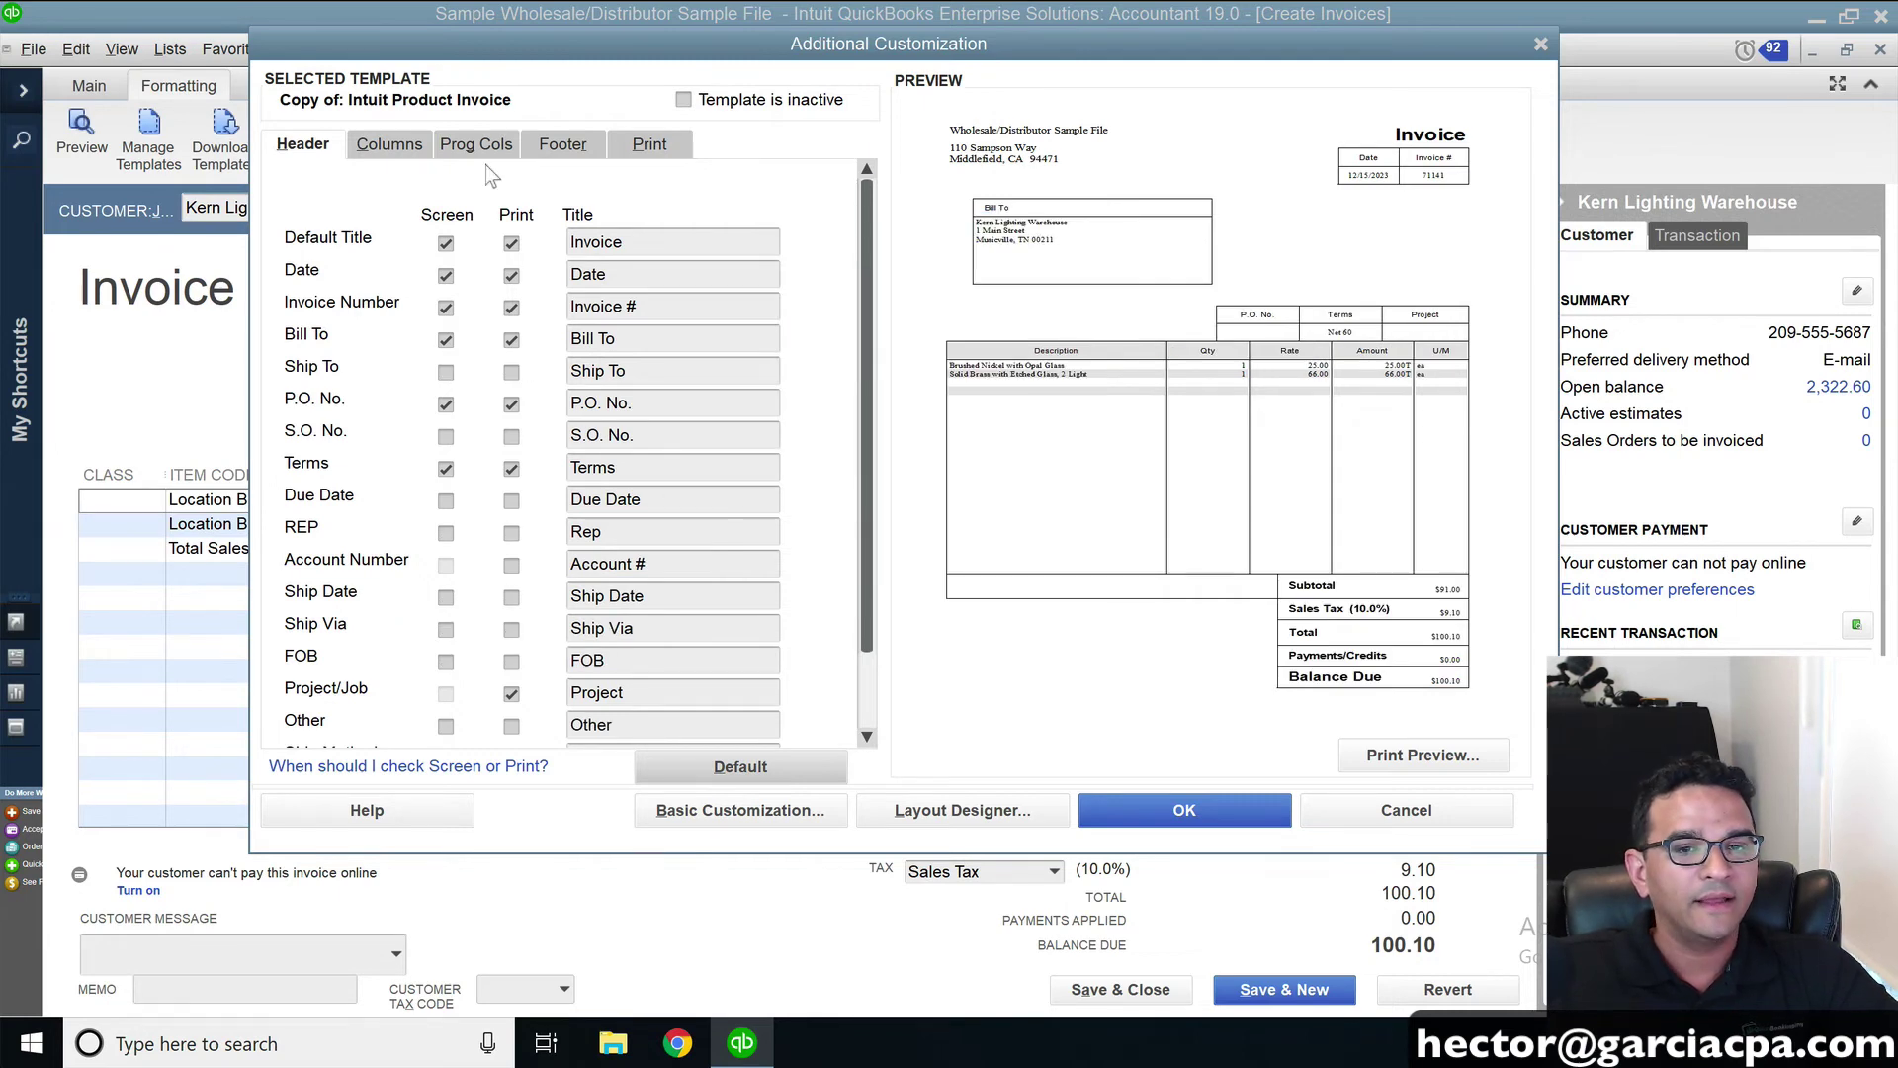
{"action": "left_click", "coordinate": [563, 144]}
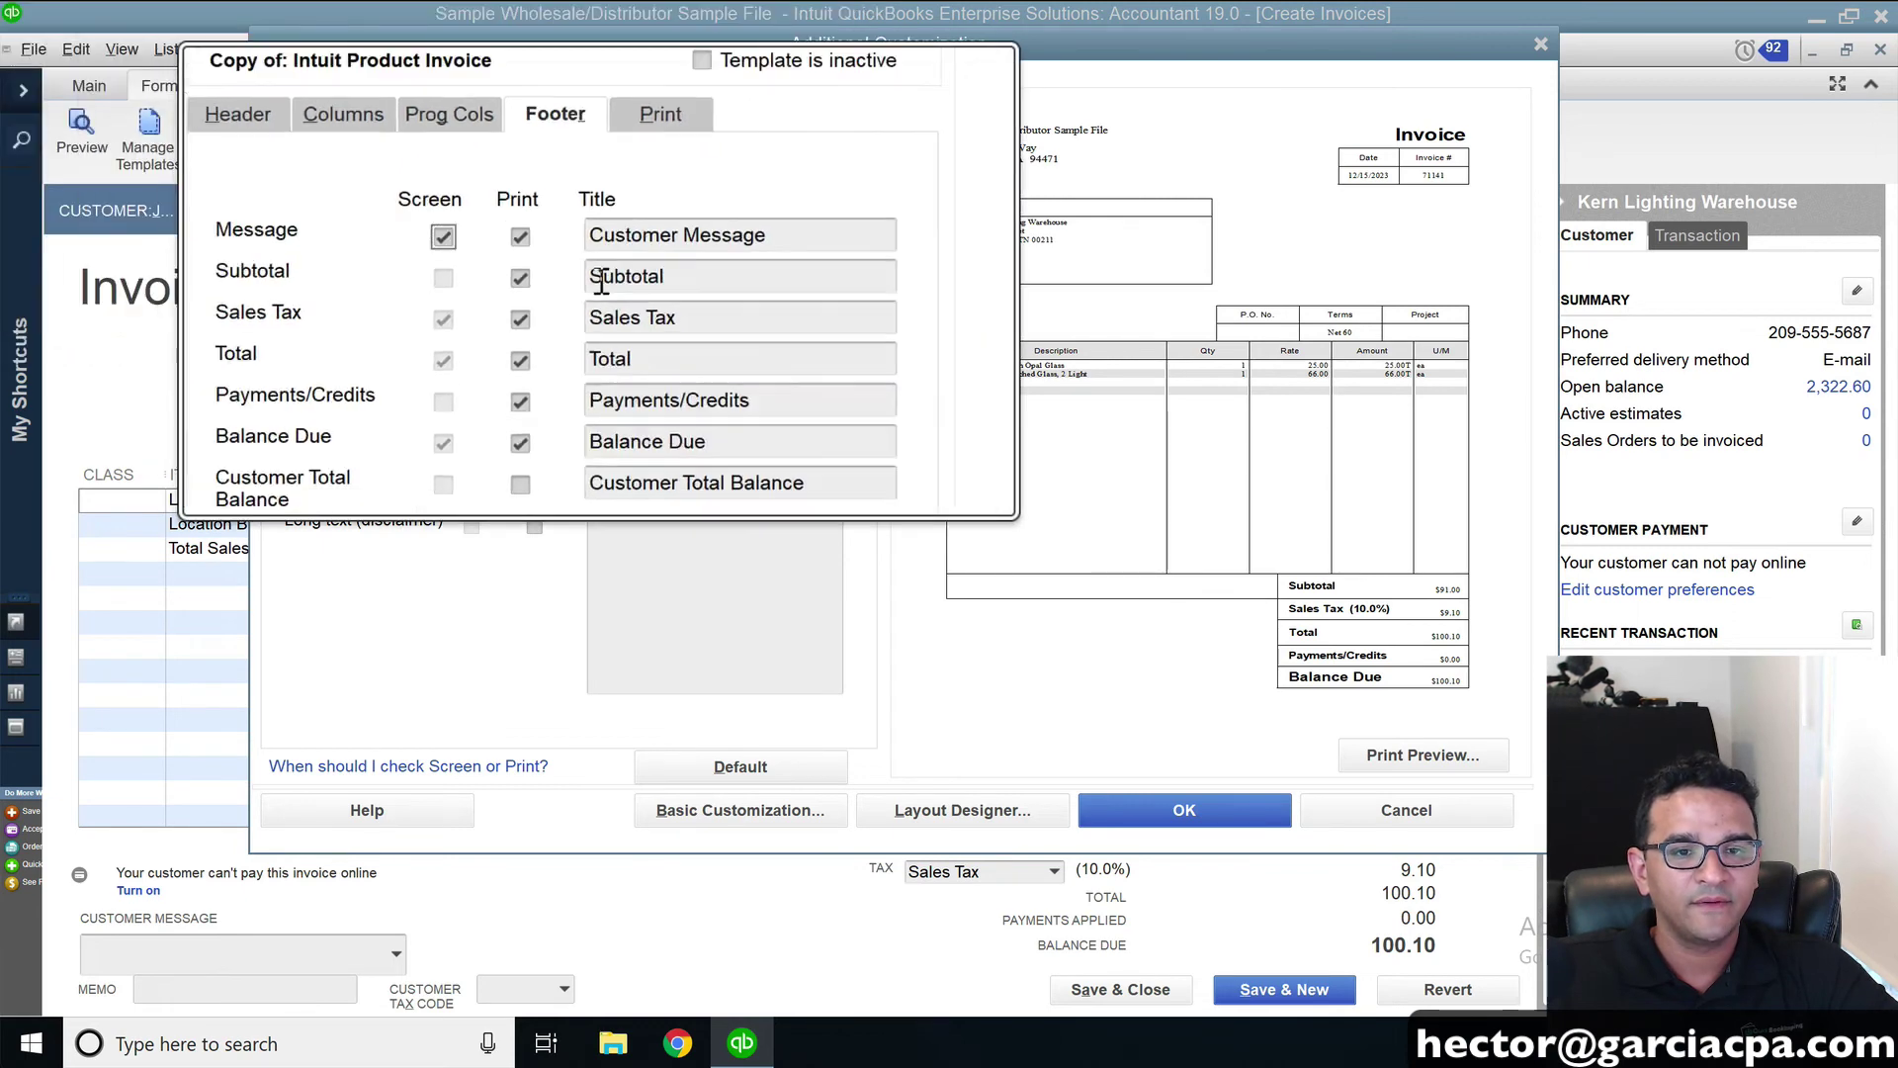
{"action": "left_click", "coordinate": [952, 809]}
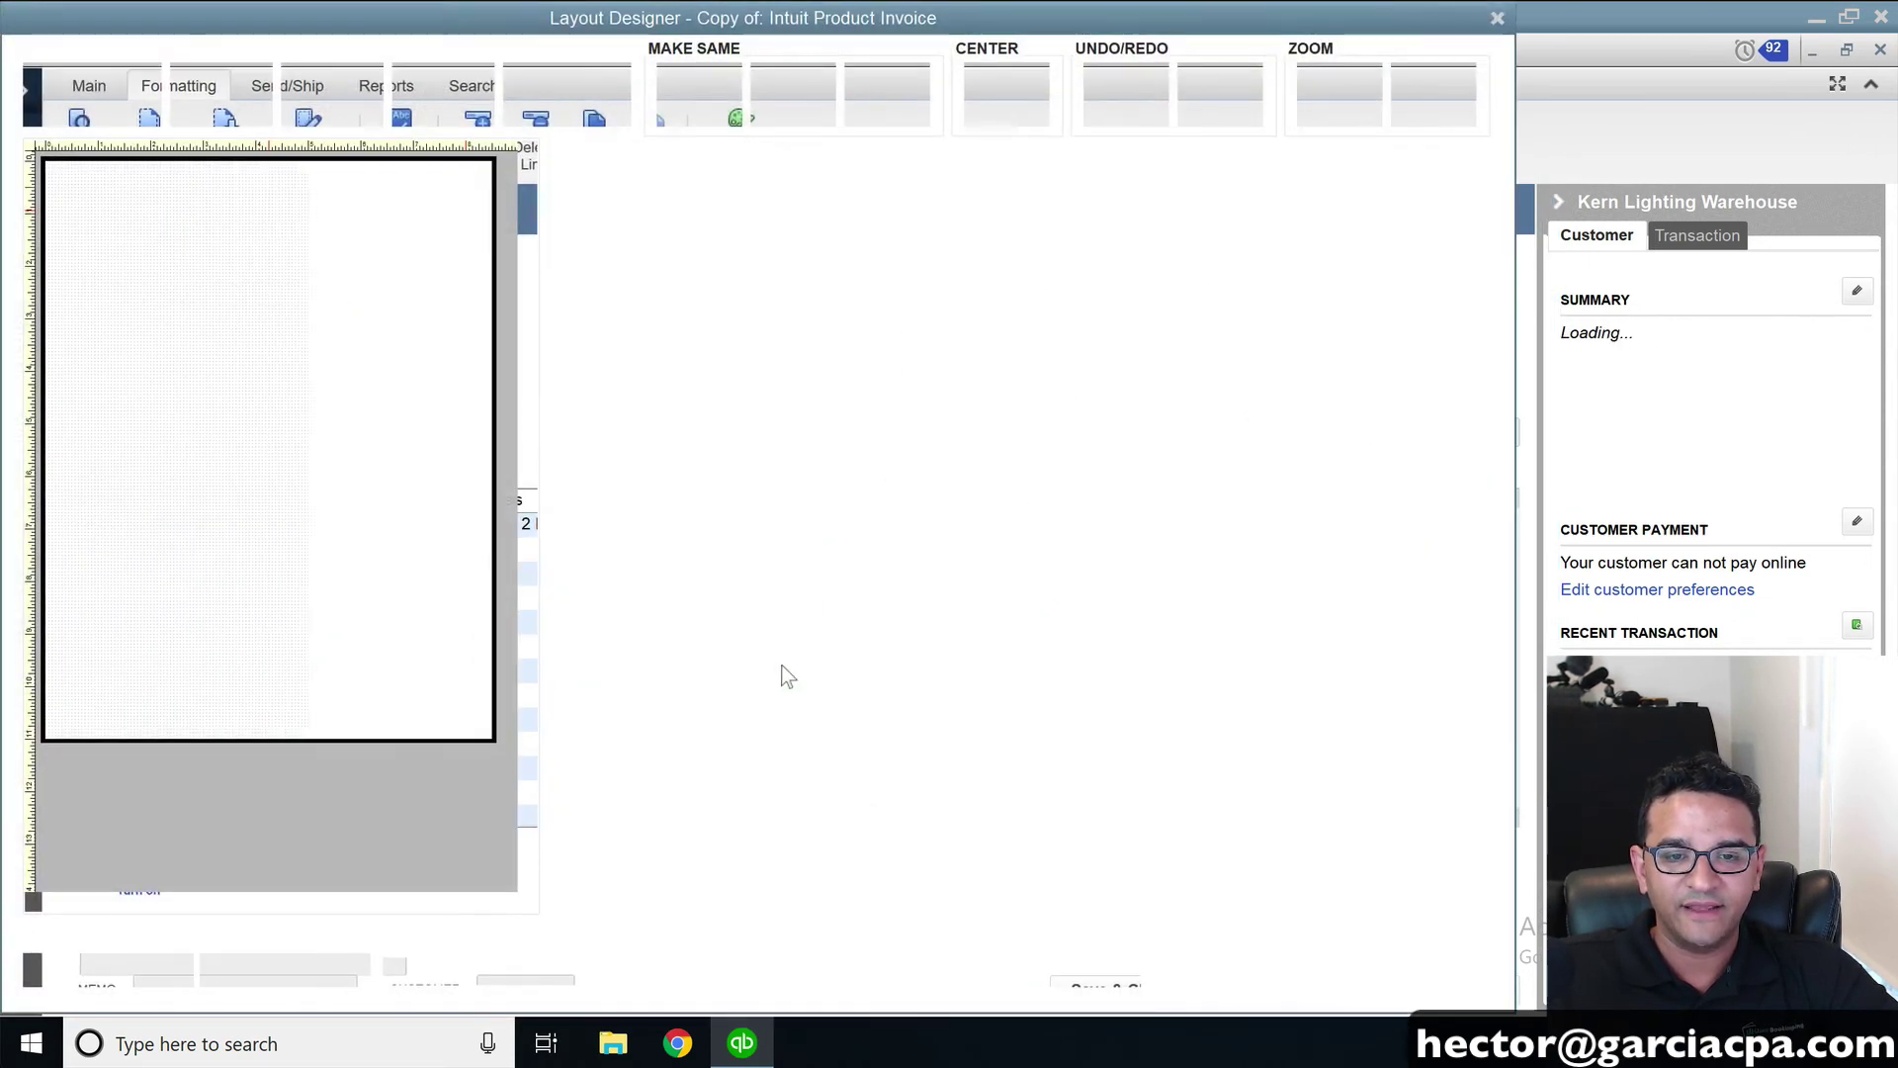
Make the footer Sales Tax label text white in Layout Designer
{"action": "left_click", "coordinate": [356, 638]}
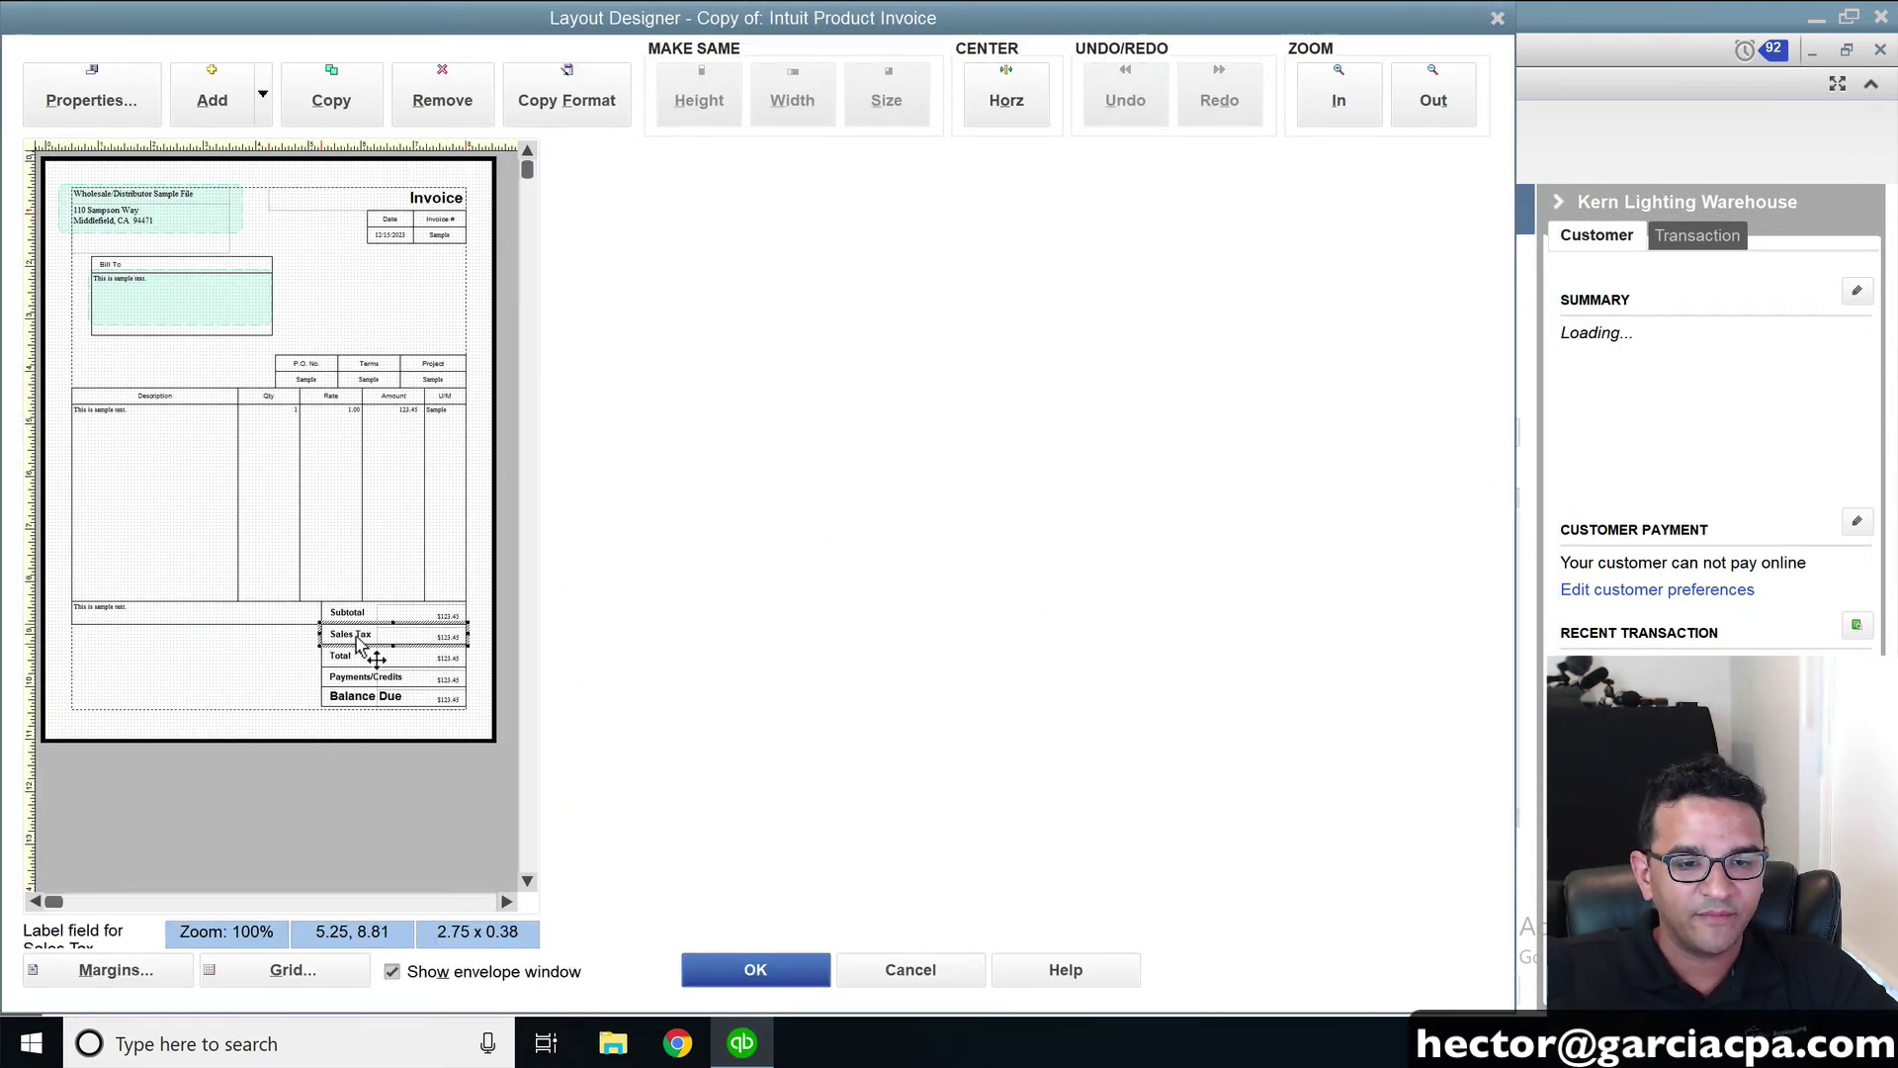
{"action": "double_click", "coordinate": [358, 643]}
{"action": "left_click", "coordinate": [969, 599]}
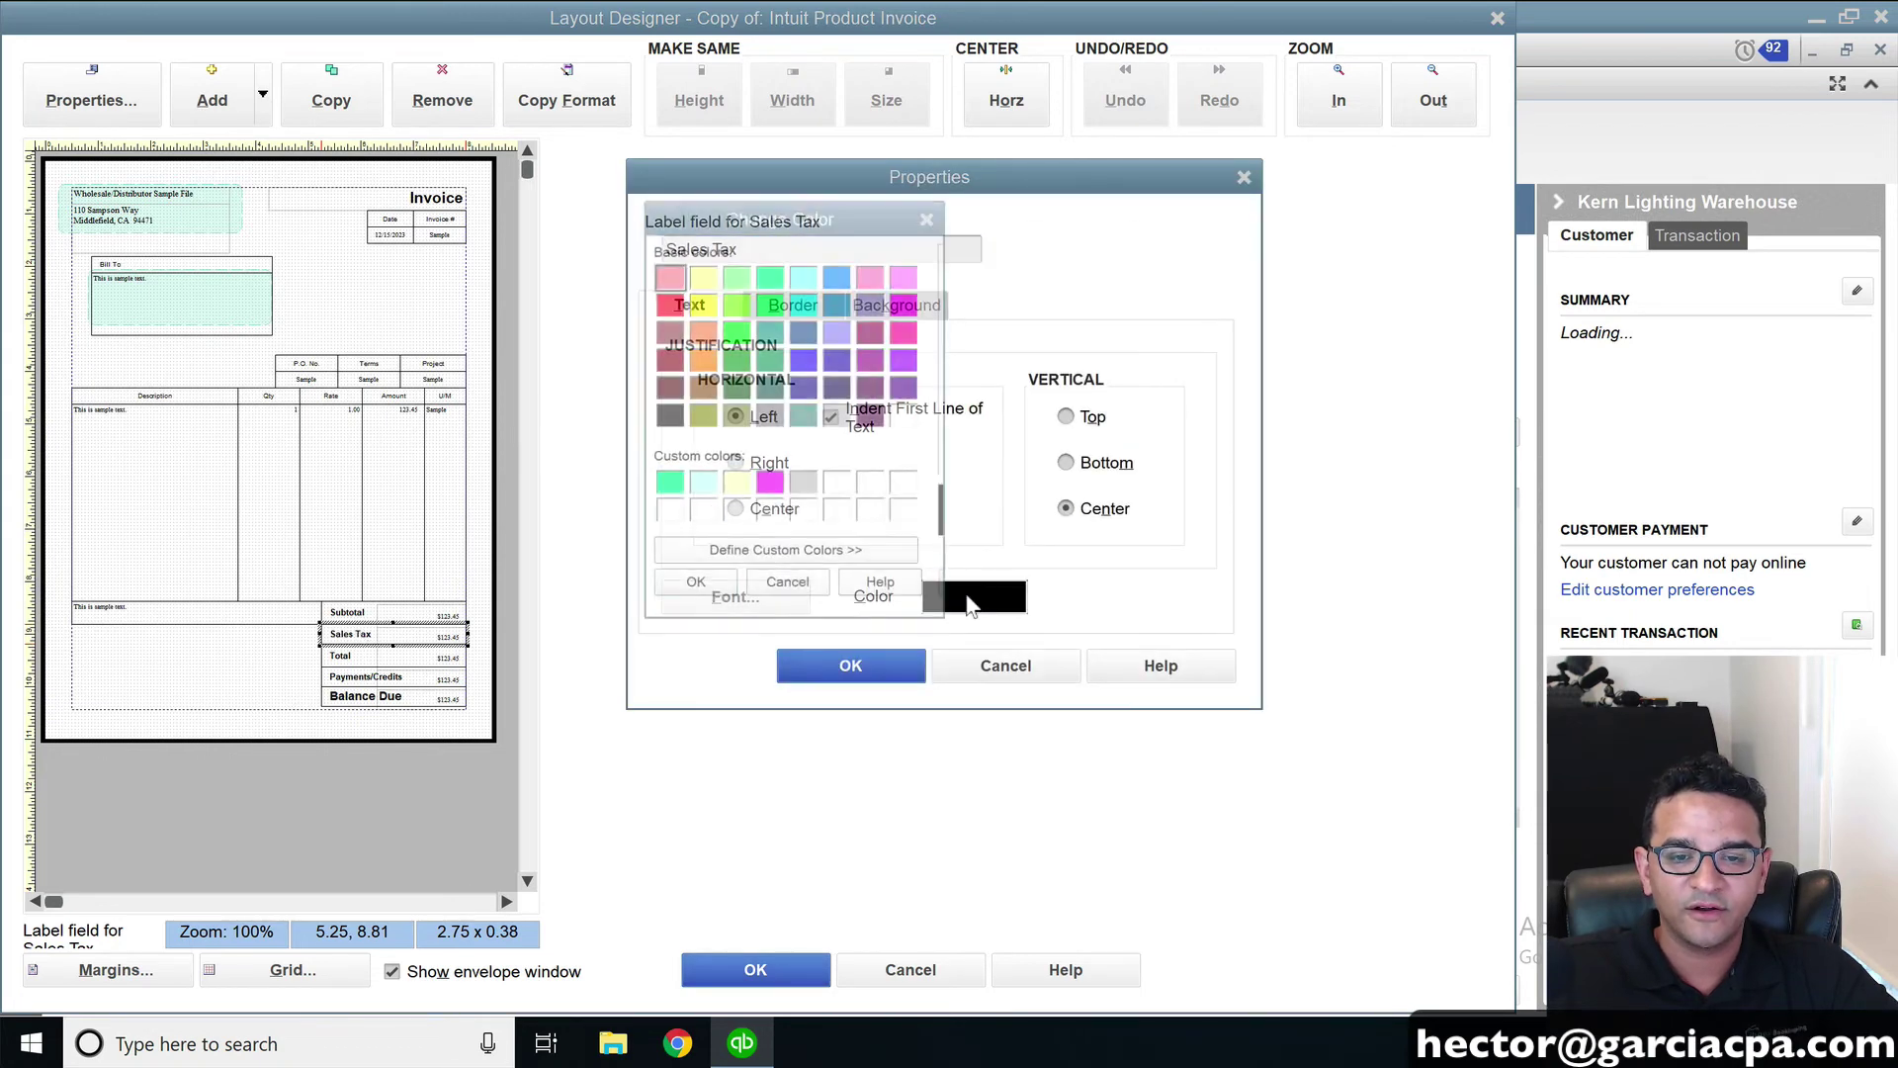
{"action": "left_click", "coordinate": [903, 415]}
{"action": "left_click", "coordinate": [694, 581]}
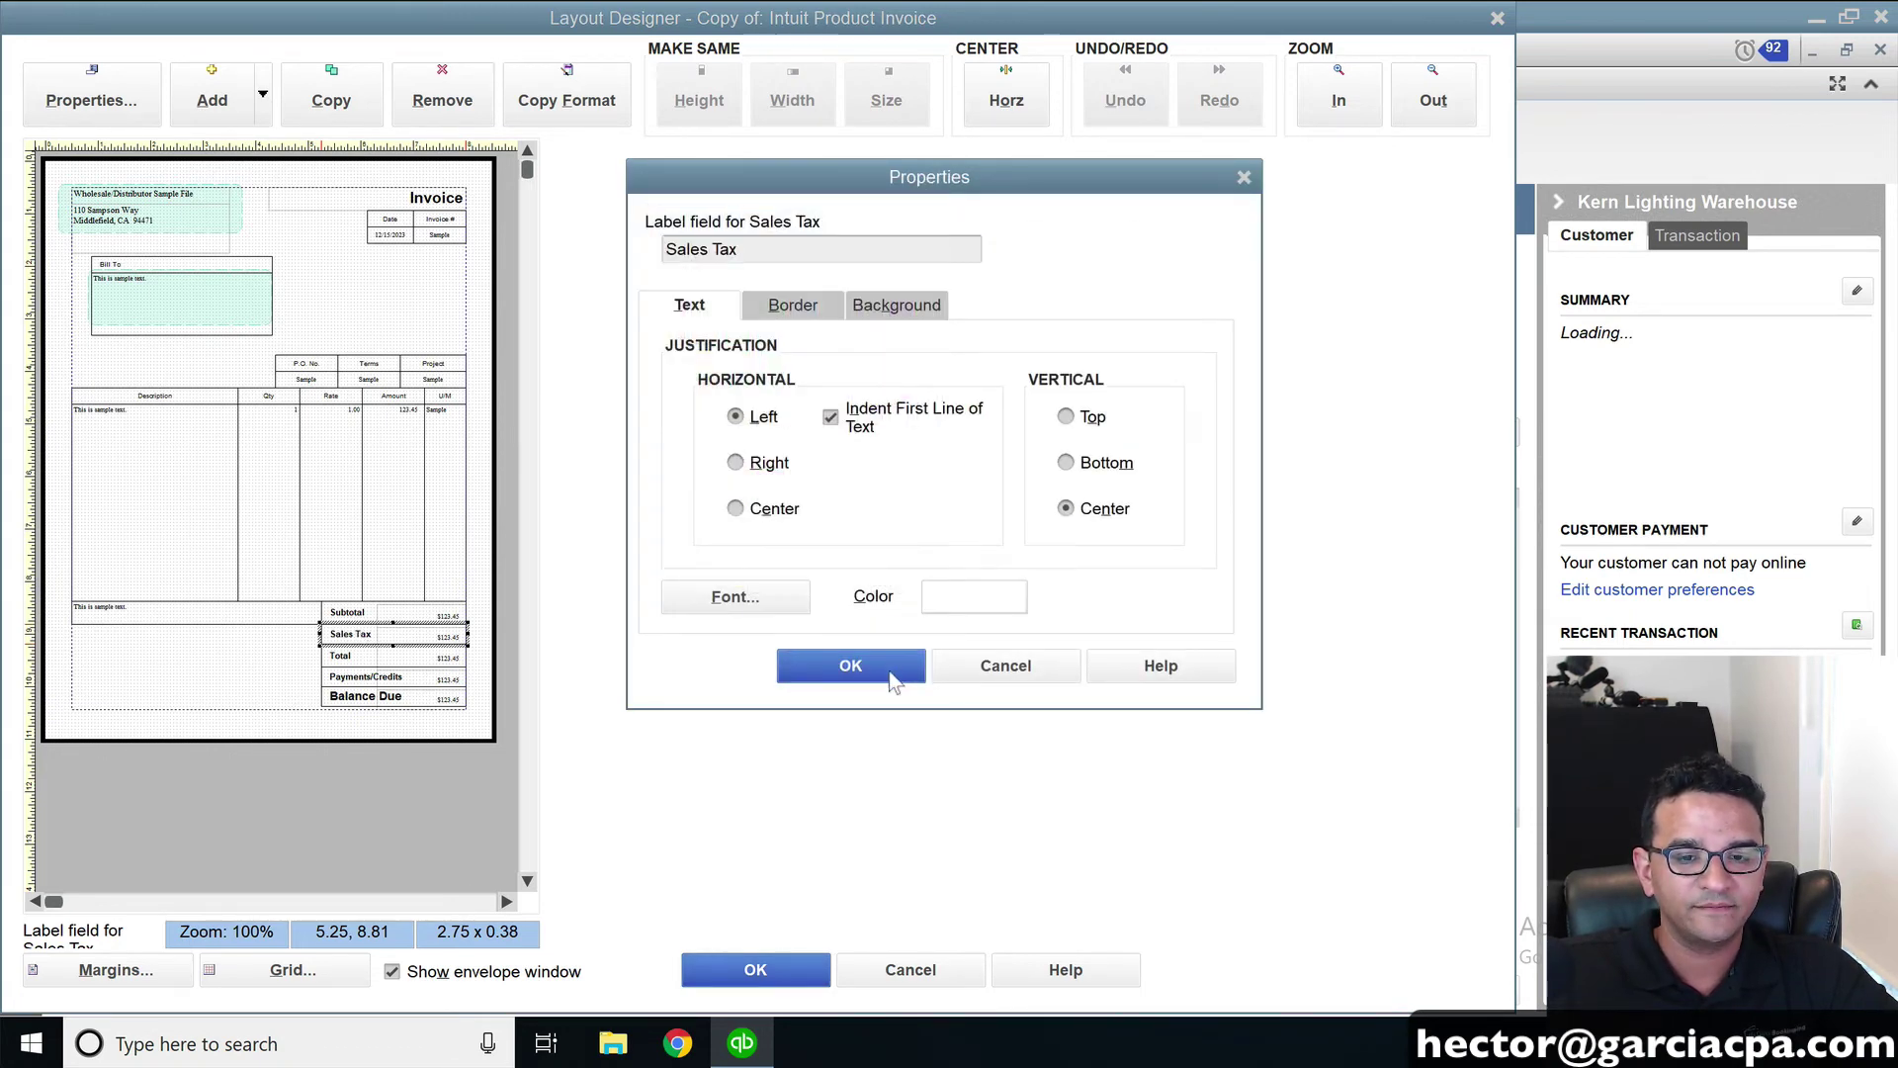
{"action": "left_click", "coordinate": [893, 681]}
Make the footer sales tax amount field white and save the layout changes
{"action": "double_click", "coordinate": [420, 637]}
{"action": "left_click", "coordinate": [979, 599]}
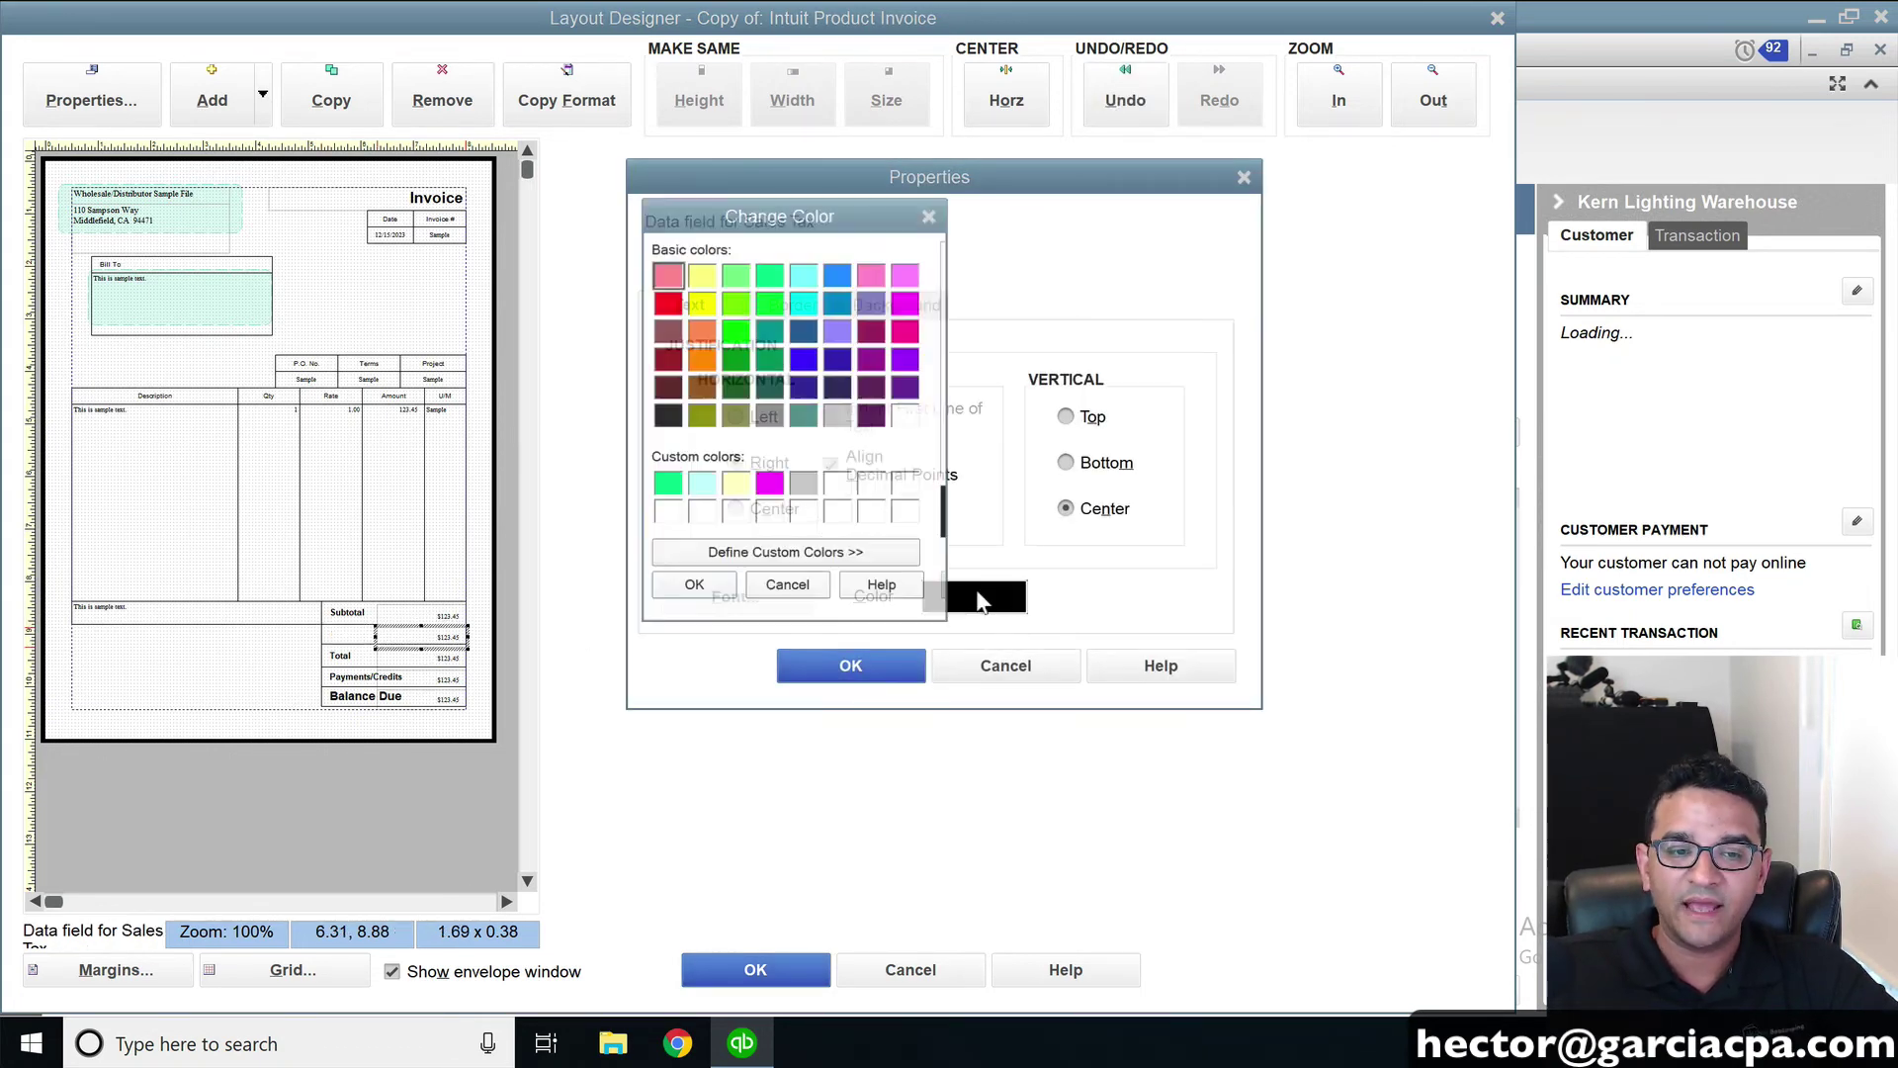
{"action": "left_click", "coordinate": [905, 416]}
{"action": "left_click", "coordinate": [692, 584]}
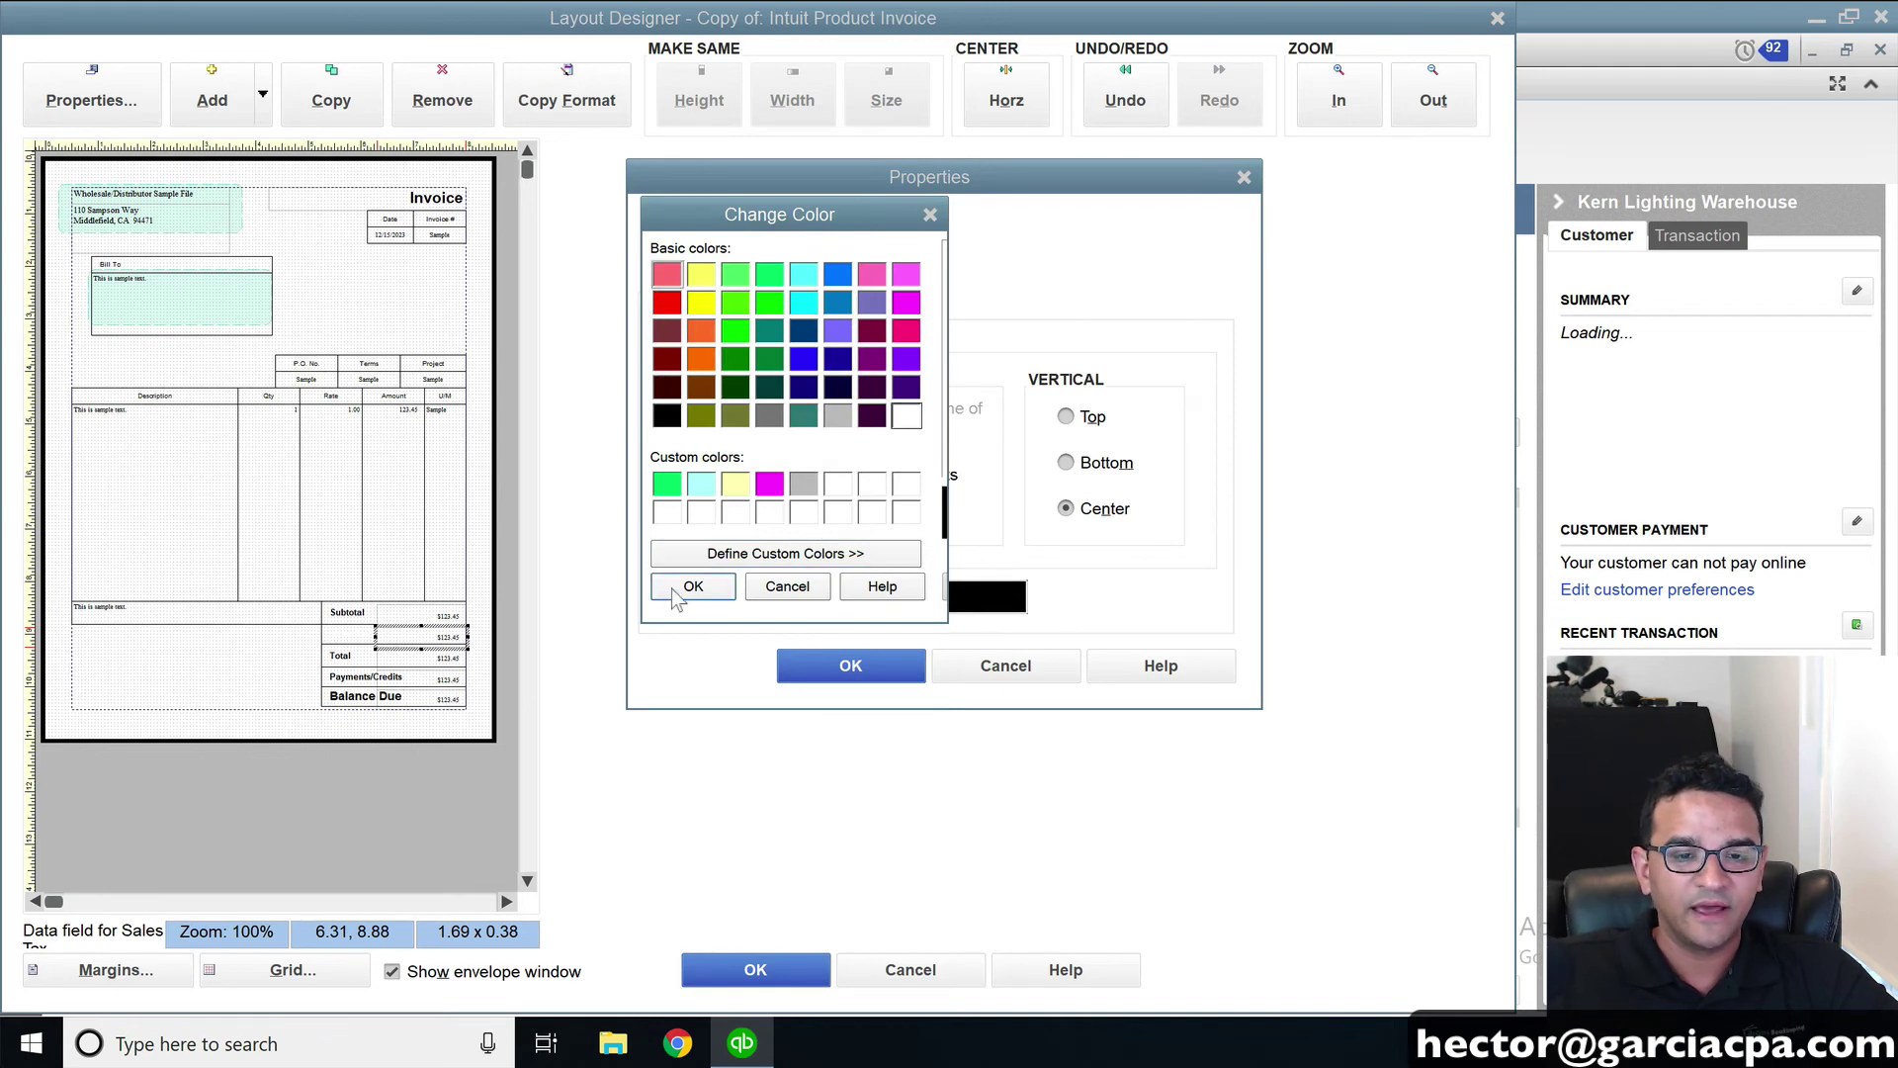
{"action": "left_click", "coordinate": [852, 665]}
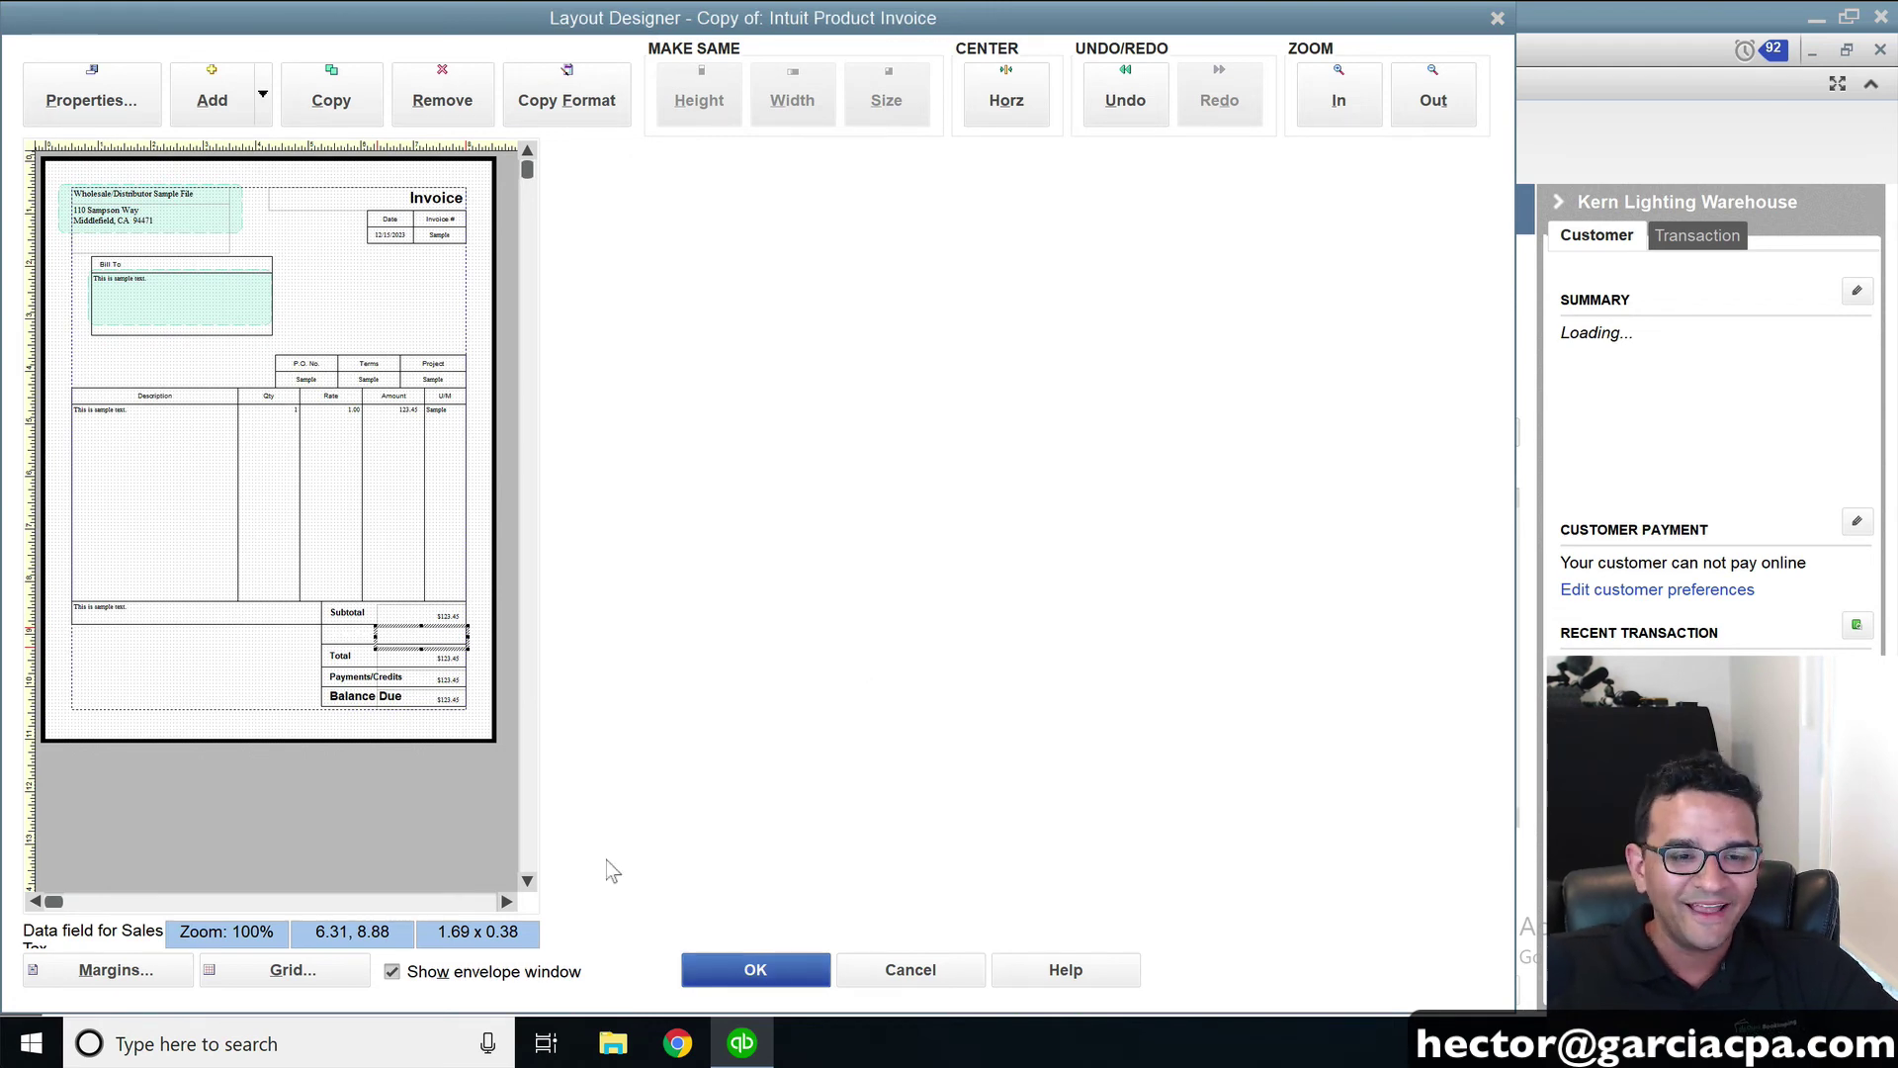
{"action": "left_click", "coordinate": [749, 977]}
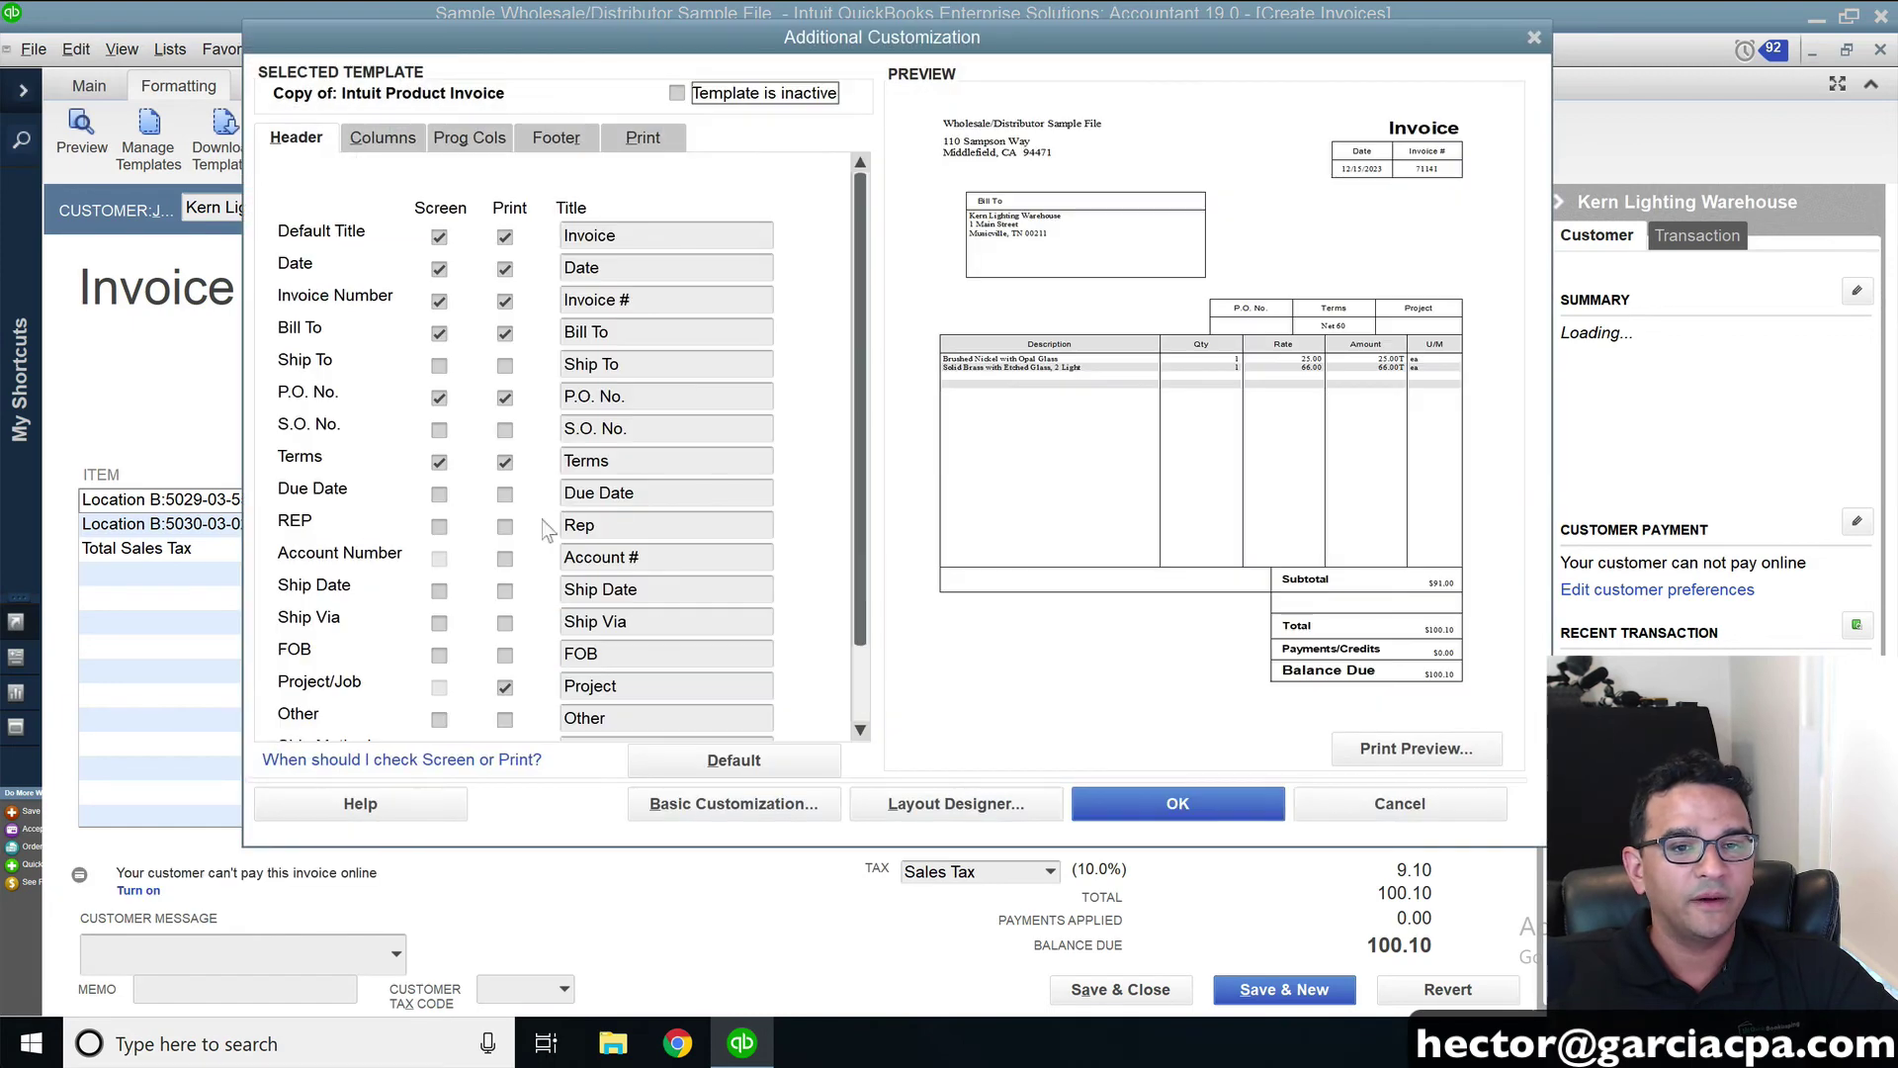
Confirm in print preview that the footer tax row is blank, accept the customization, and return to the invoice
{"action": "left_click", "coordinate": [1416, 749]}
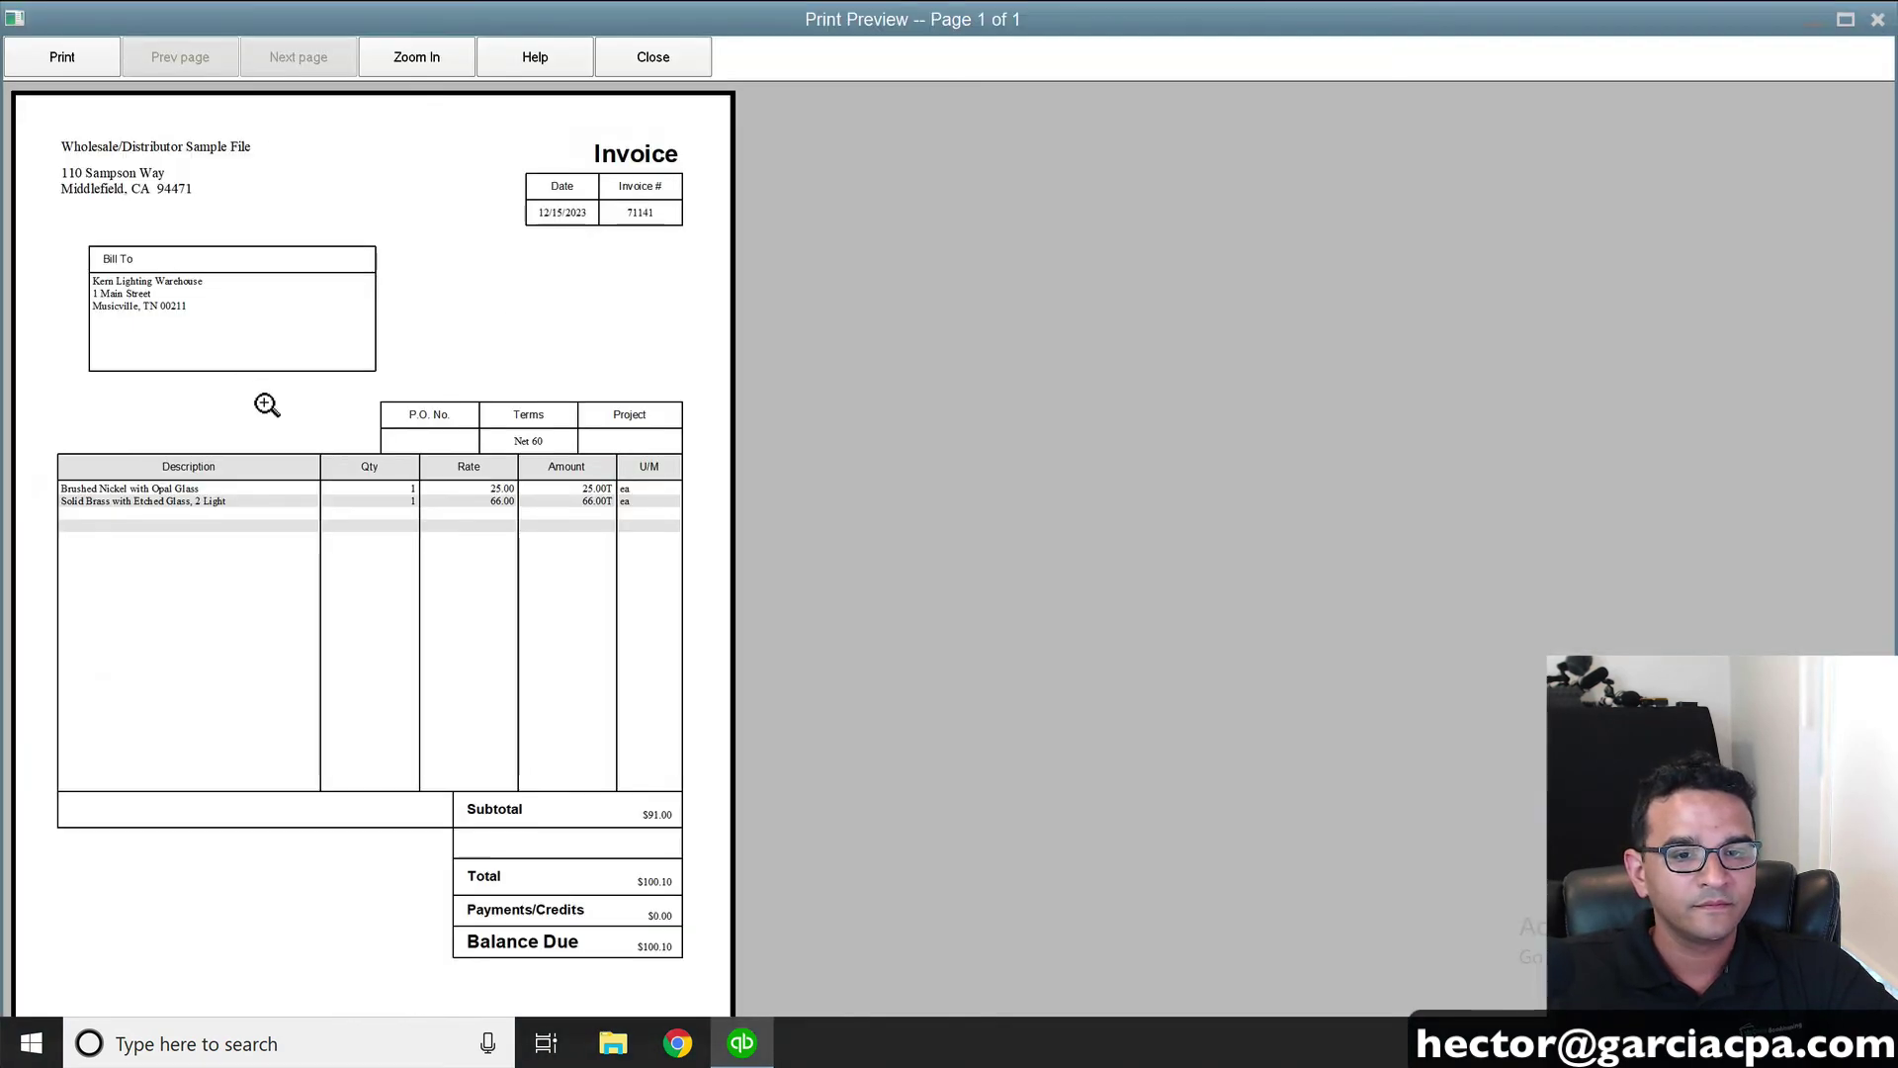
{"action": "left_click", "coordinate": [267, 406]}
{"action": "left_click", "coordinate": [653, 56]}
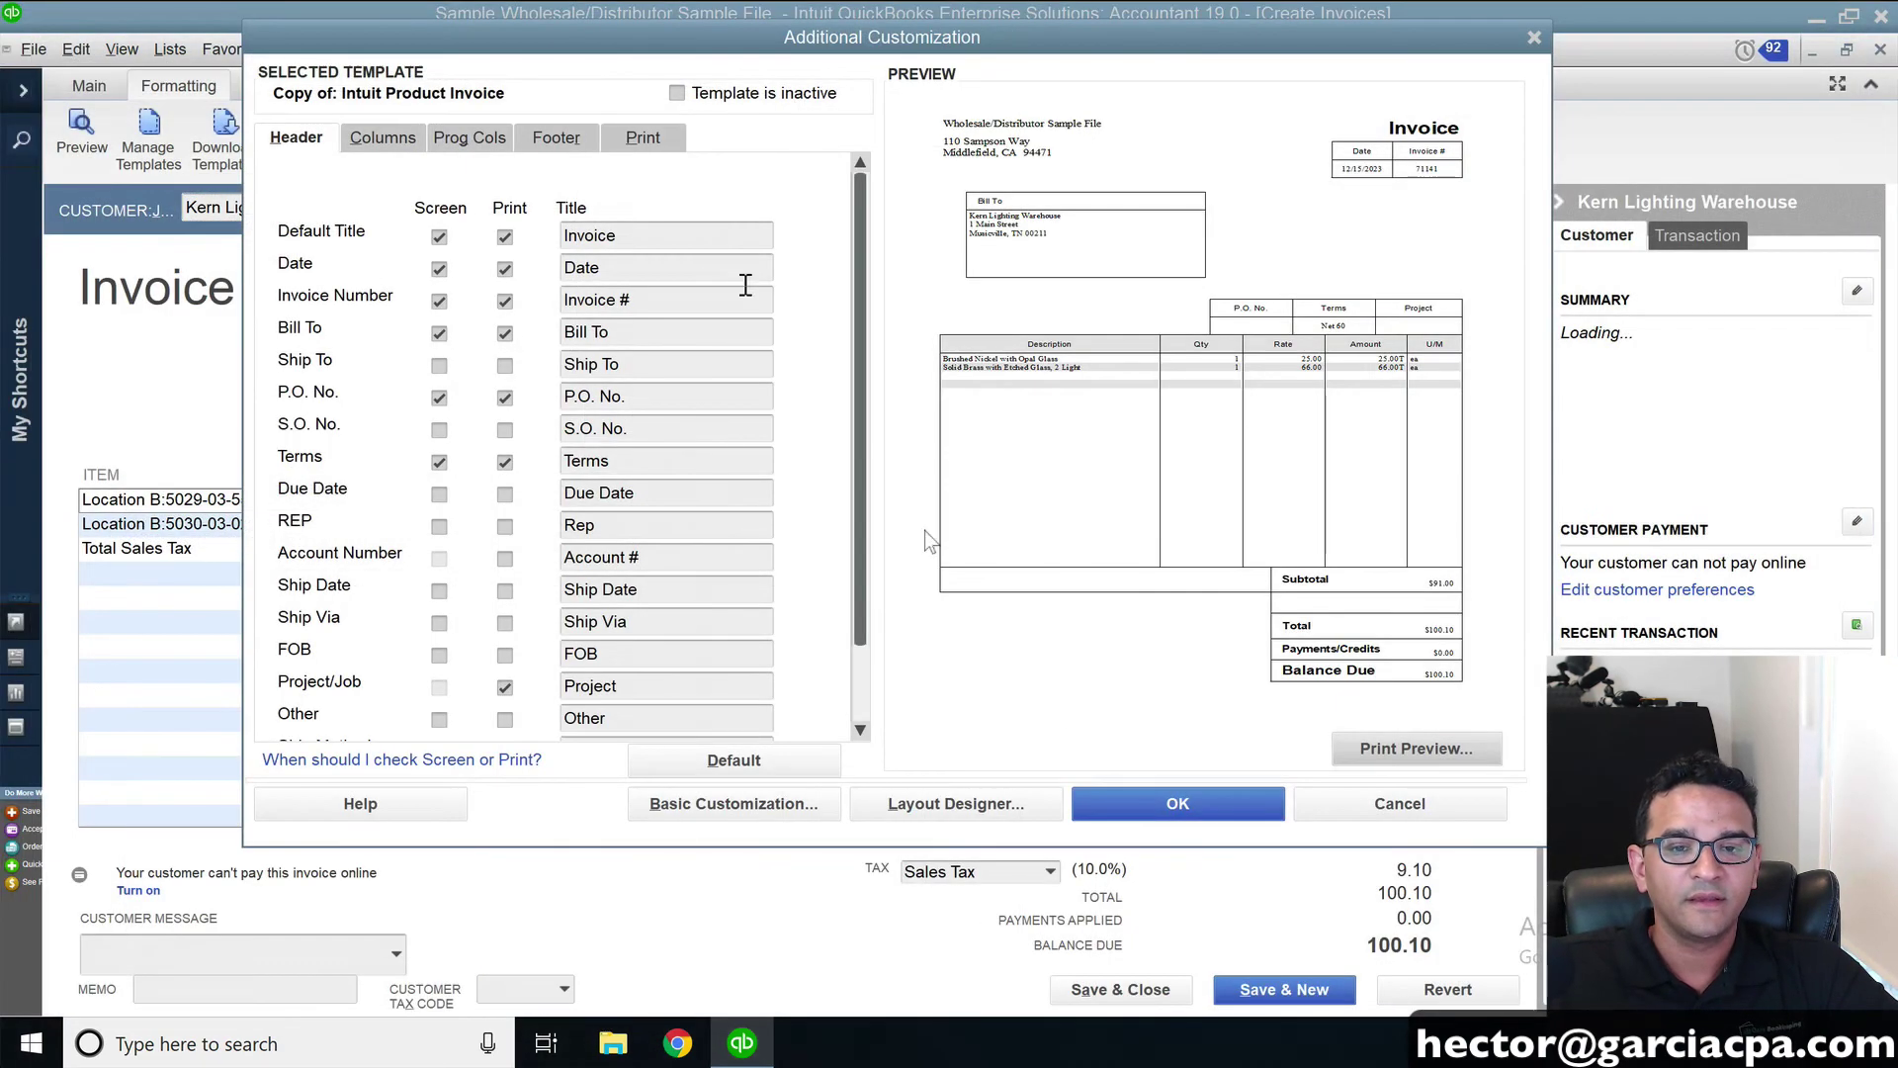
{"action": "left_click", "coordinate": [1155, 809]}
{"action": "left_click", "coordinate": [429, 552]}
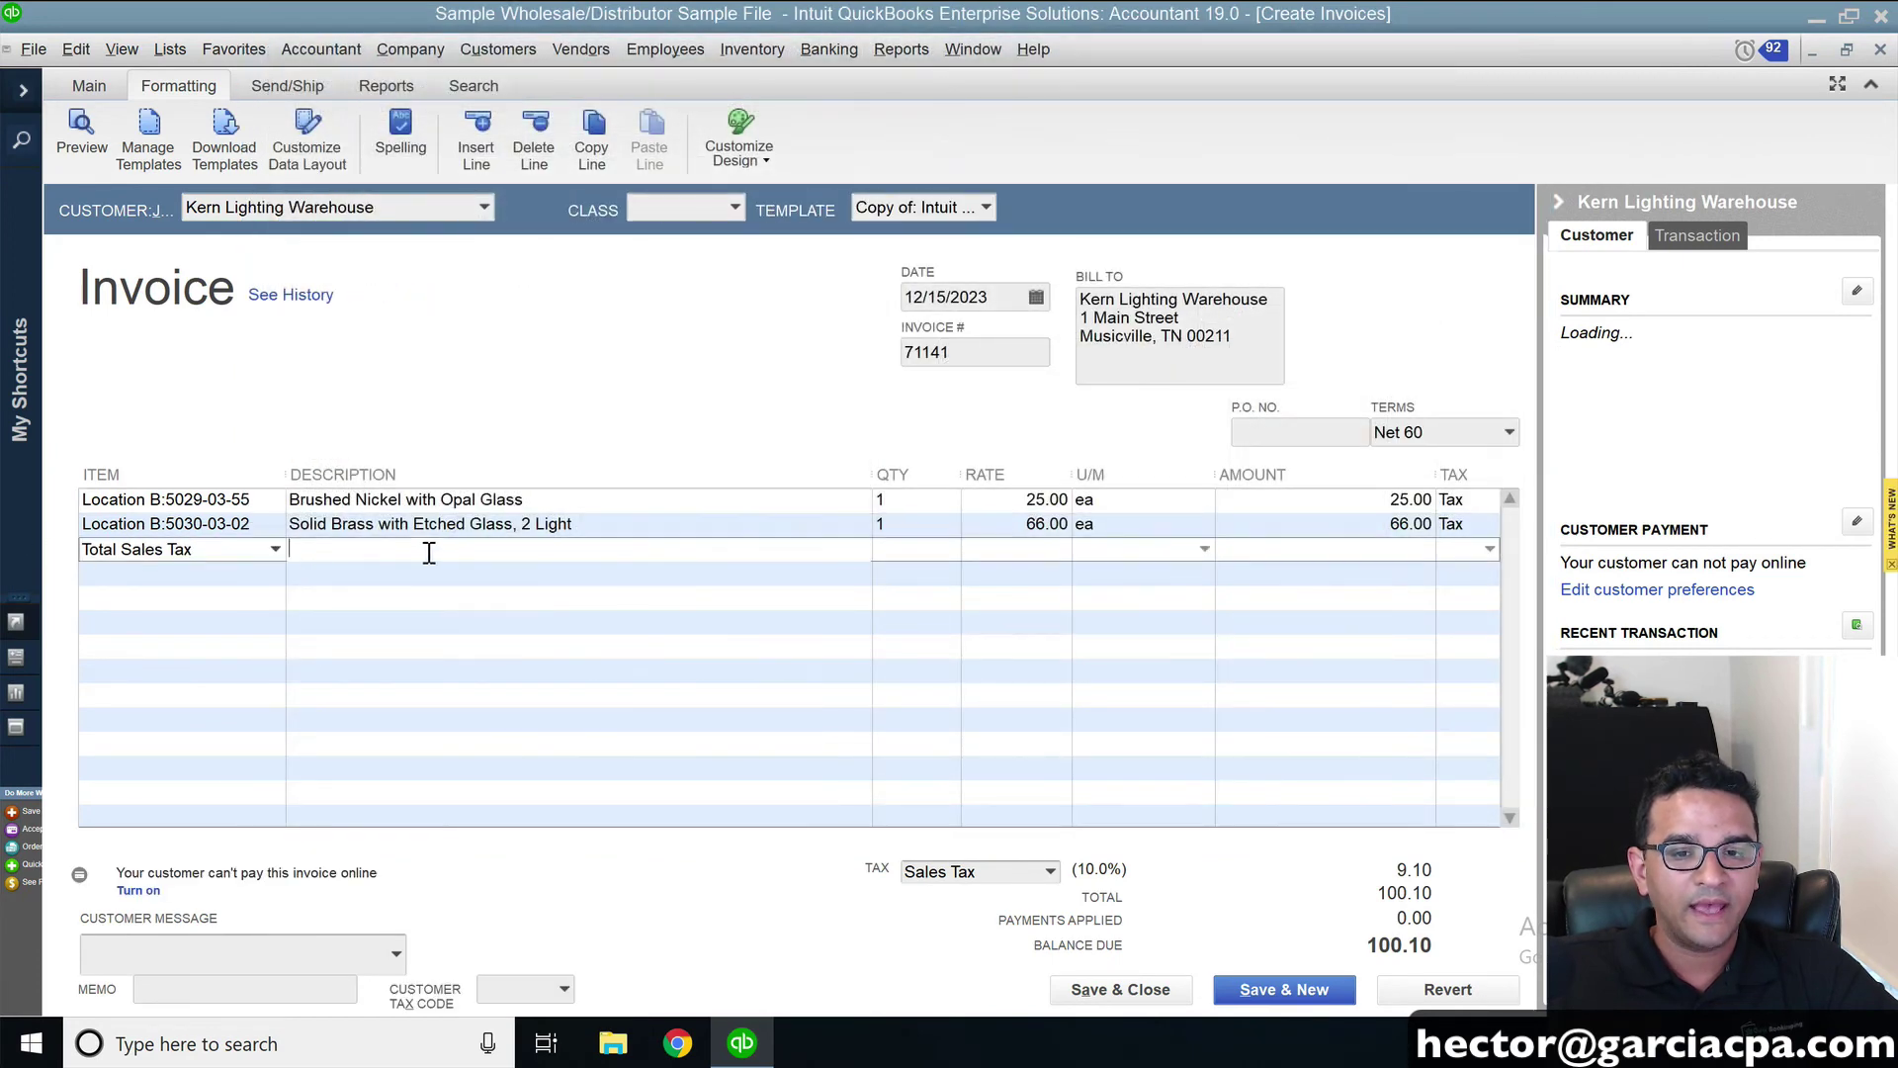
Keep Total Sales Tax on the line and set the Sales Tax (10%) column to show on Screen and Print
{"action": "left_click", "coordinate": [276, 550]}
{"action": "left_click", "coordinate": [276, 549]}
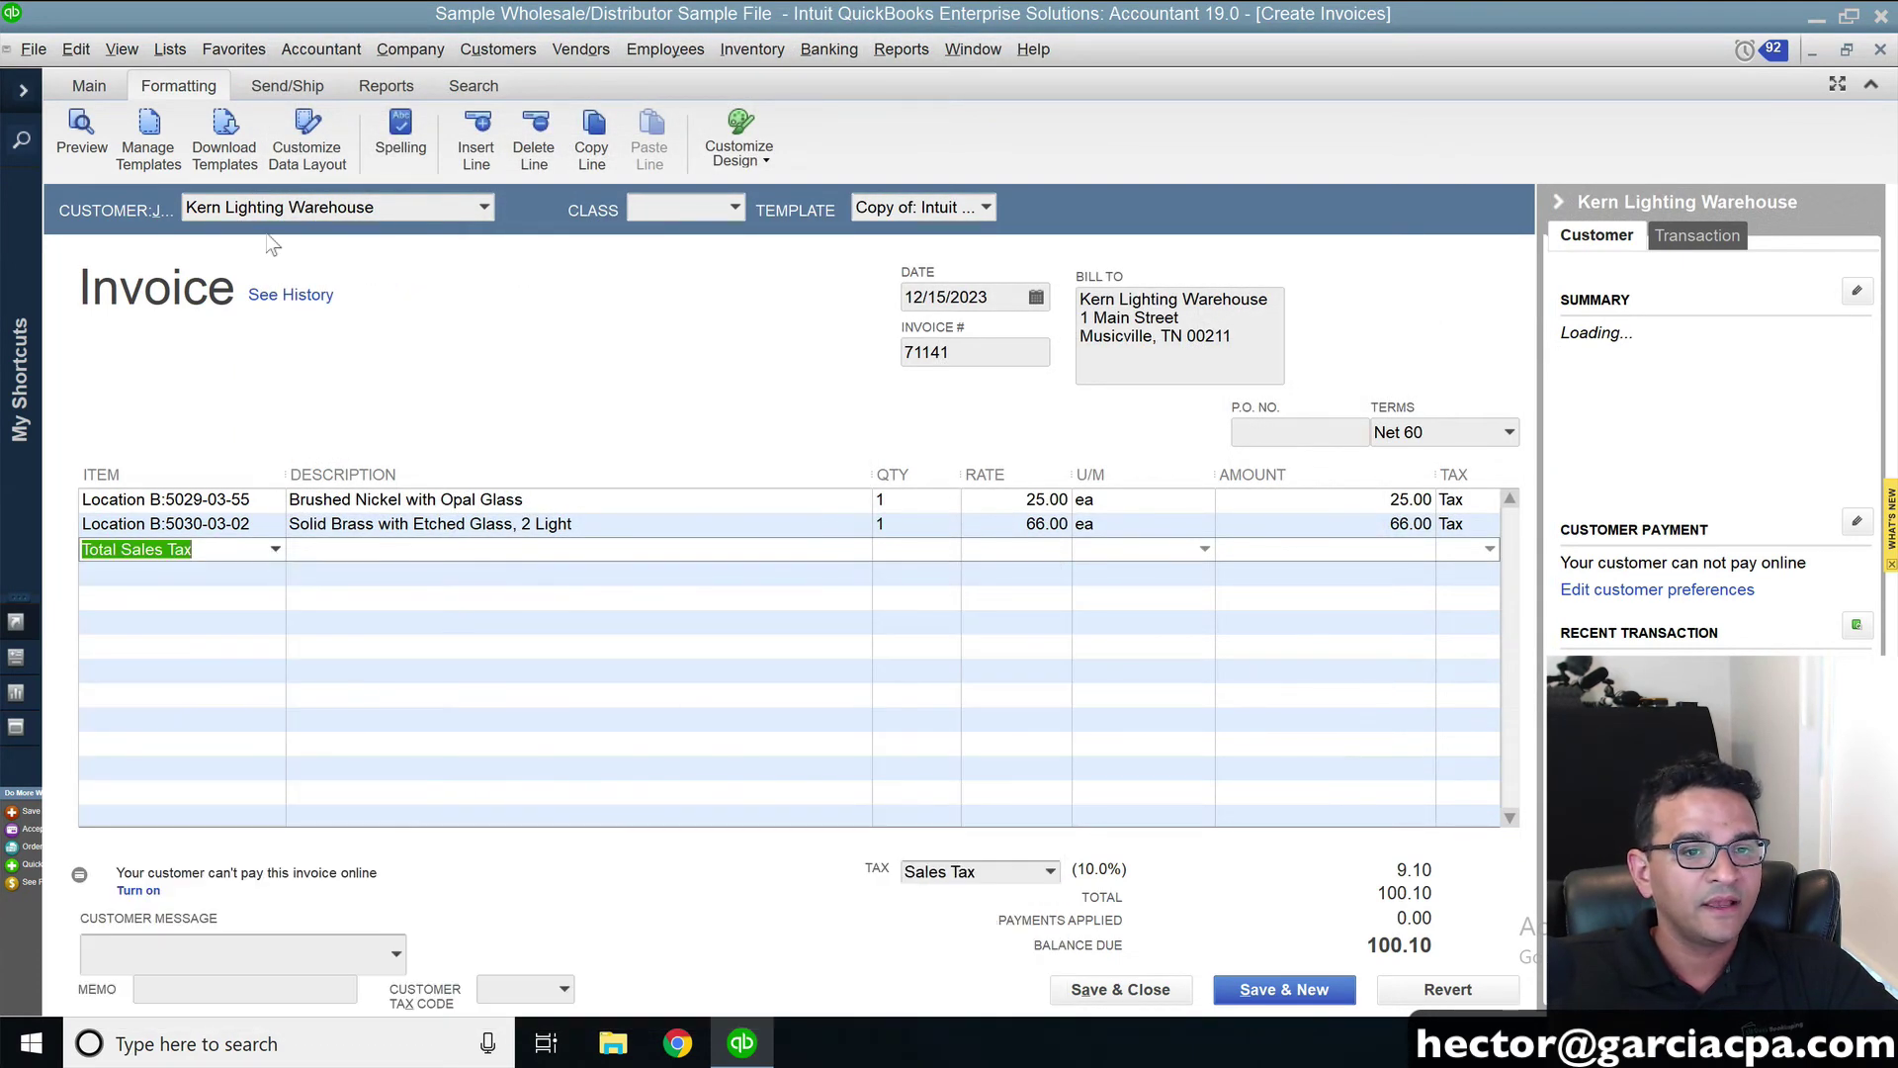
{"action": "left_click", "coordinate": [313, 135]}
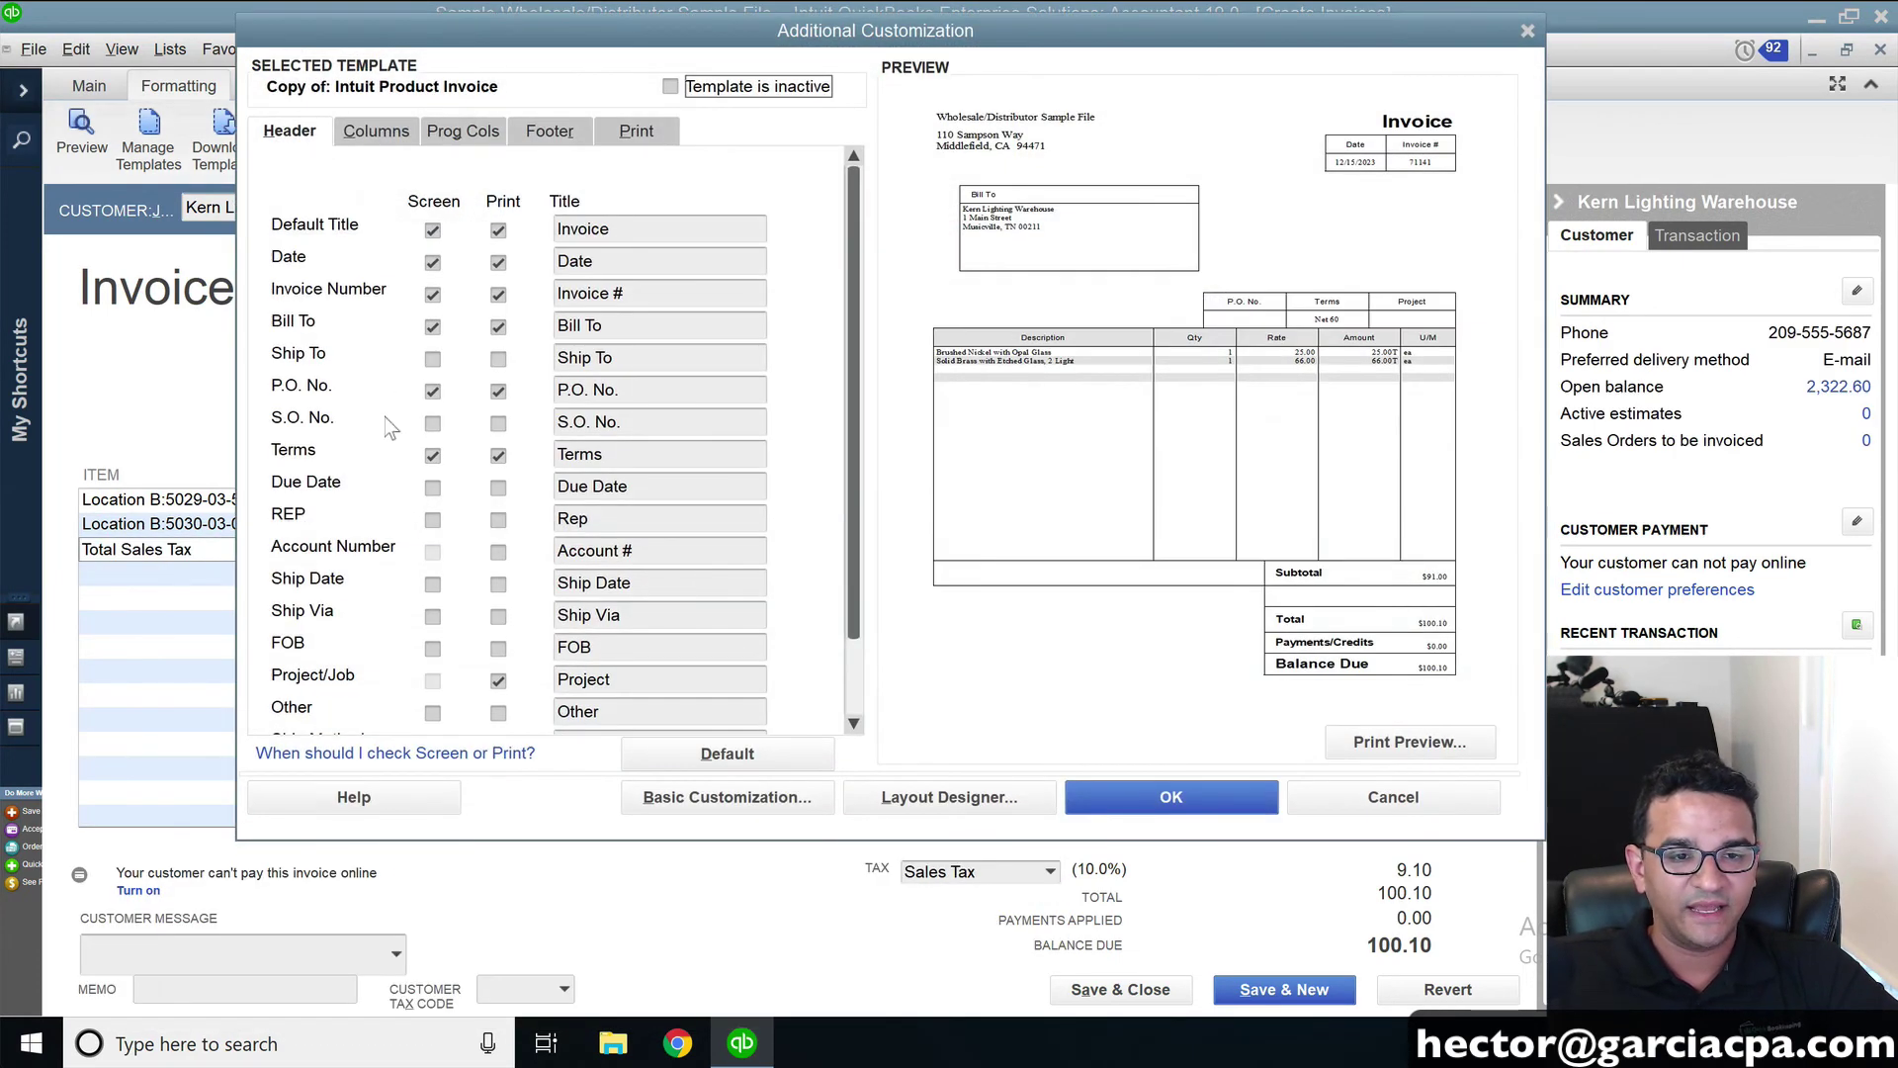
{"action": "left_click", "coordinate": [386, 136]}
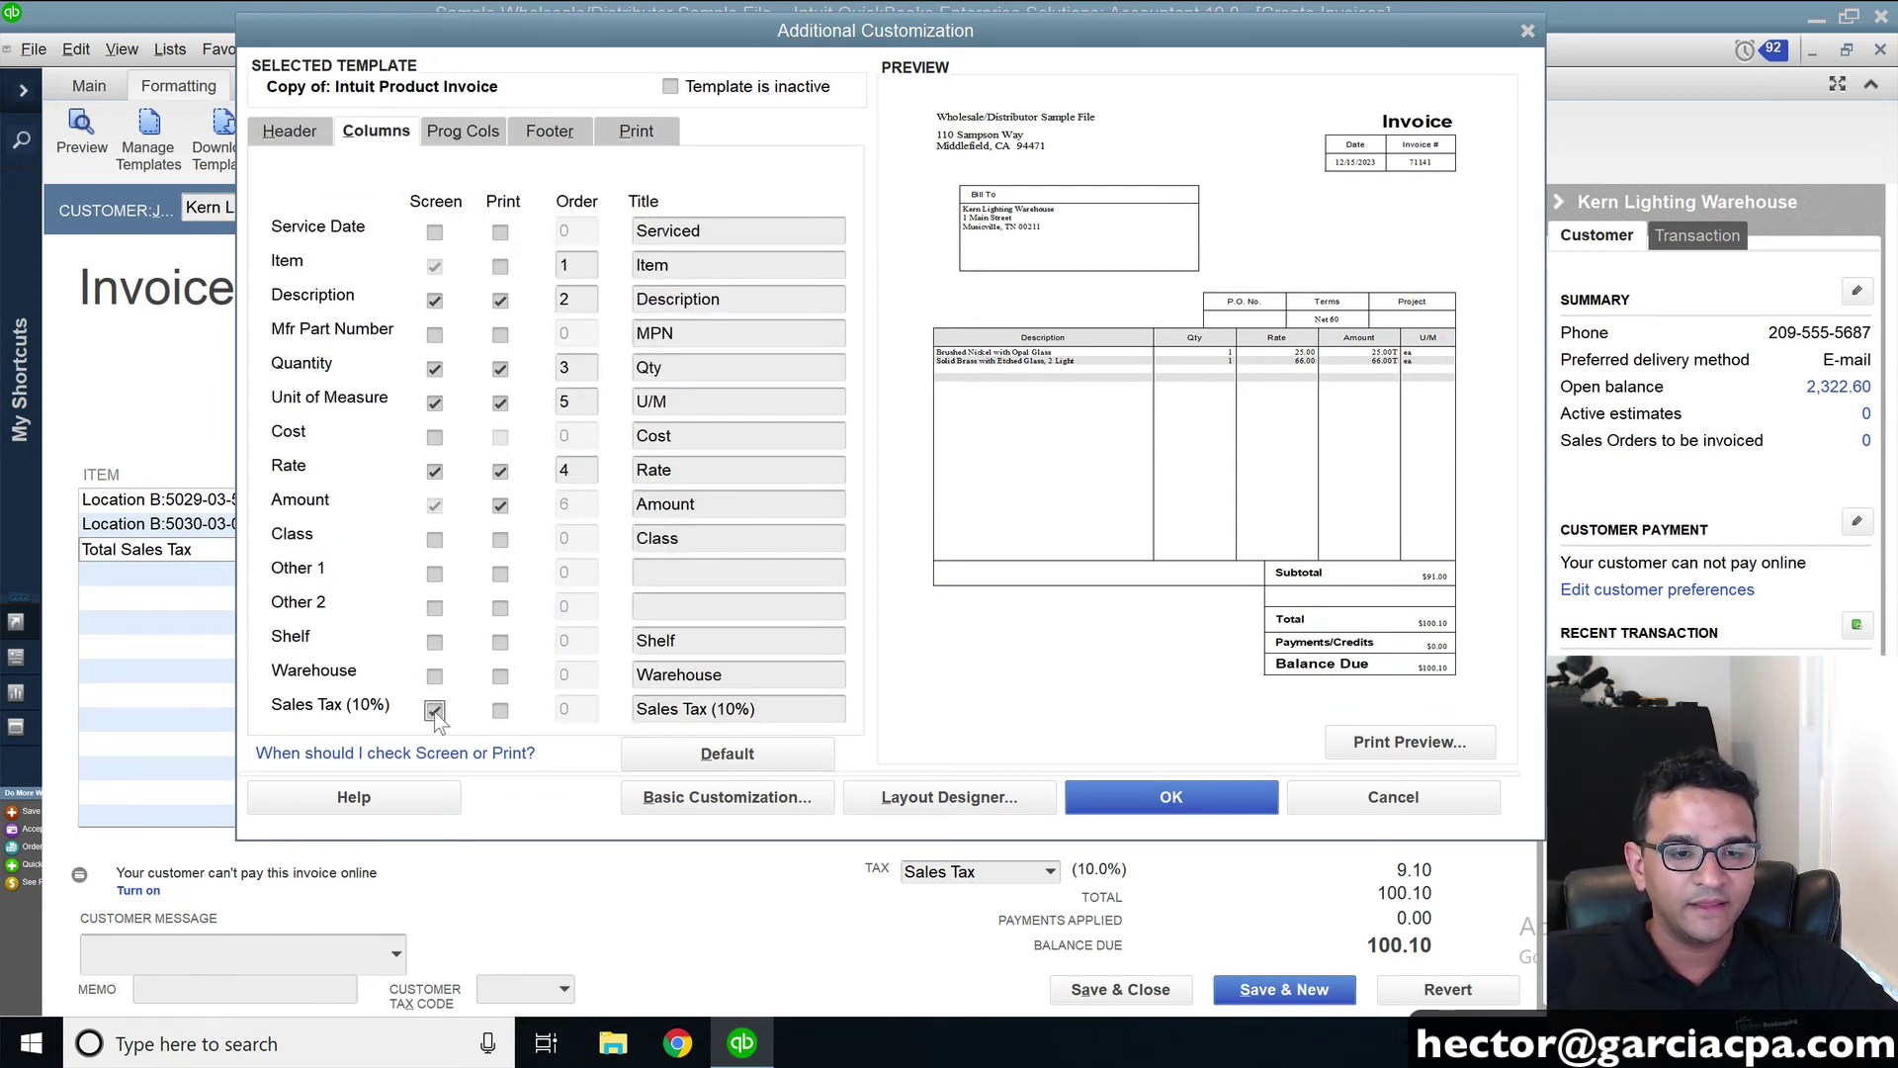
{"action": "left_click", "coordinate": [944, 469]}
{"action": "left_click", "coordinate": [500, 710]}
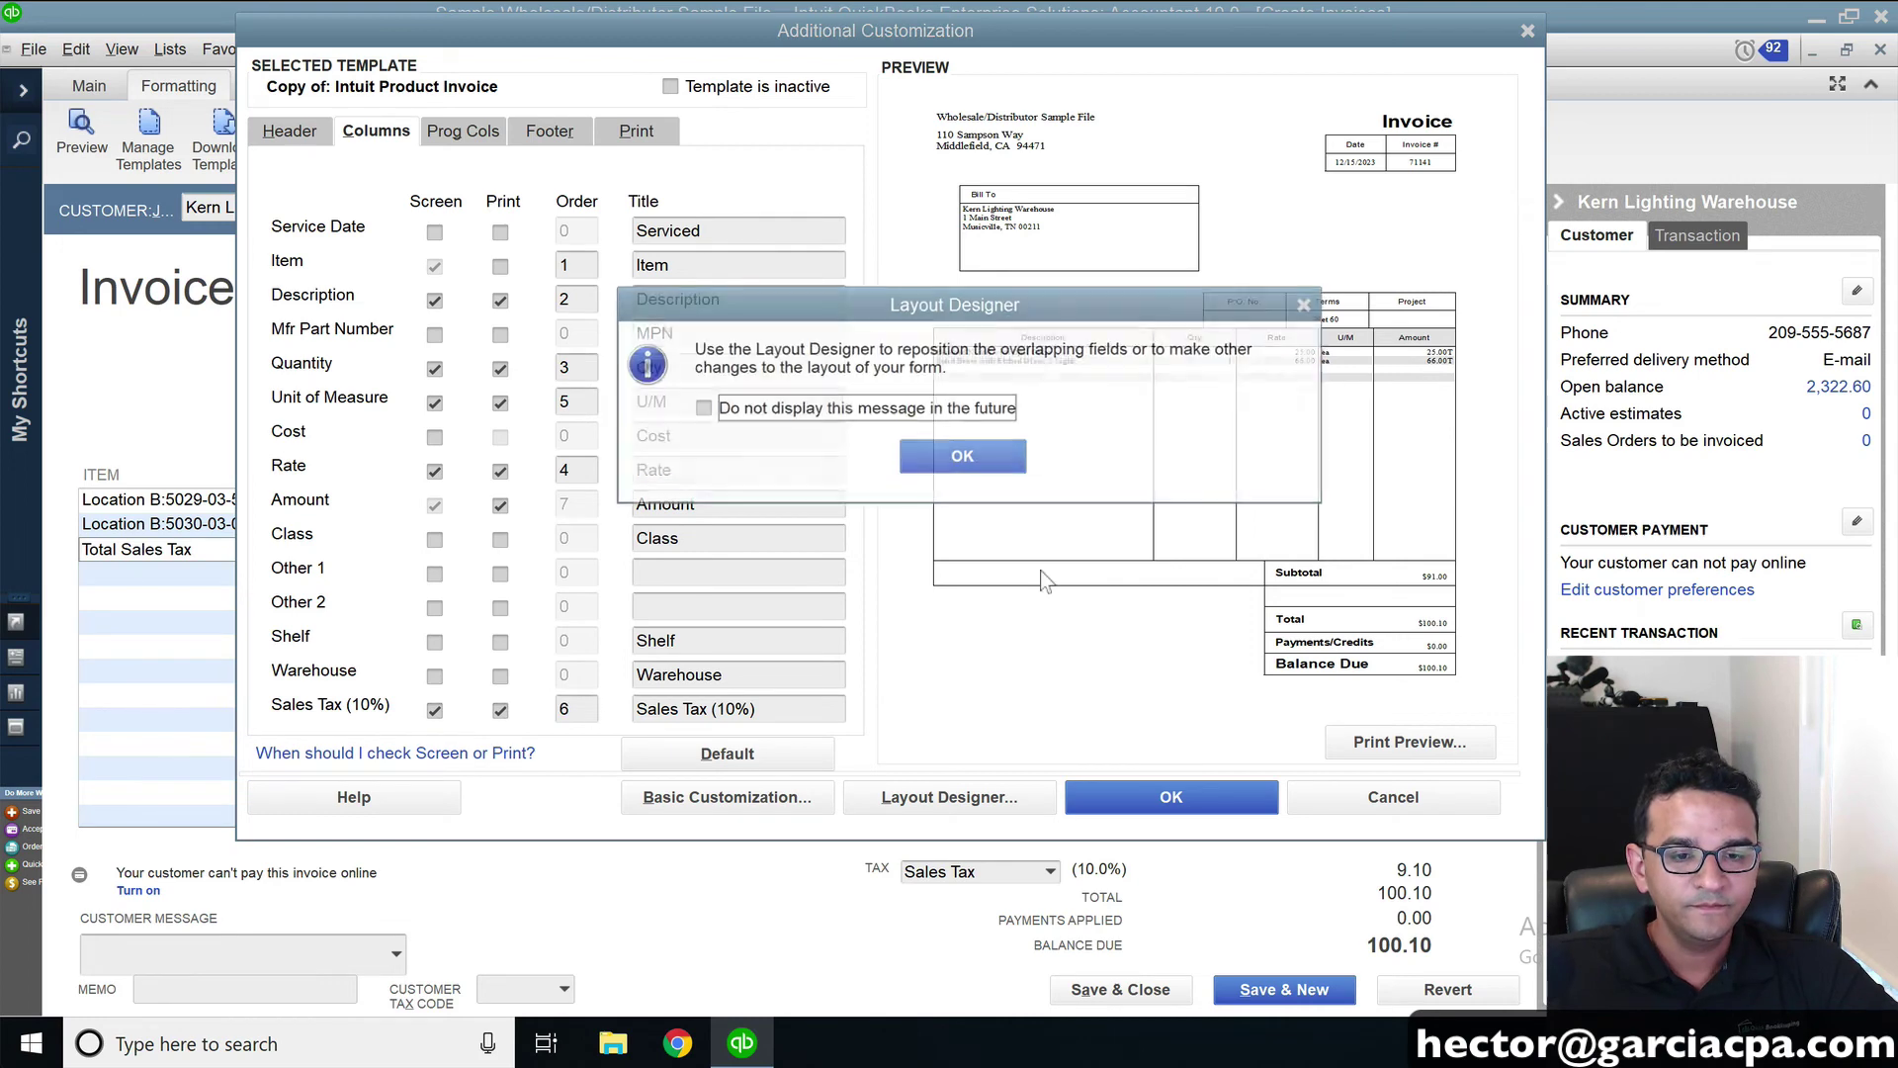
Accept the Default Layout to resolve overlapping fields and save the template
{"action": "left_click", "coordinate": [987, 459]}
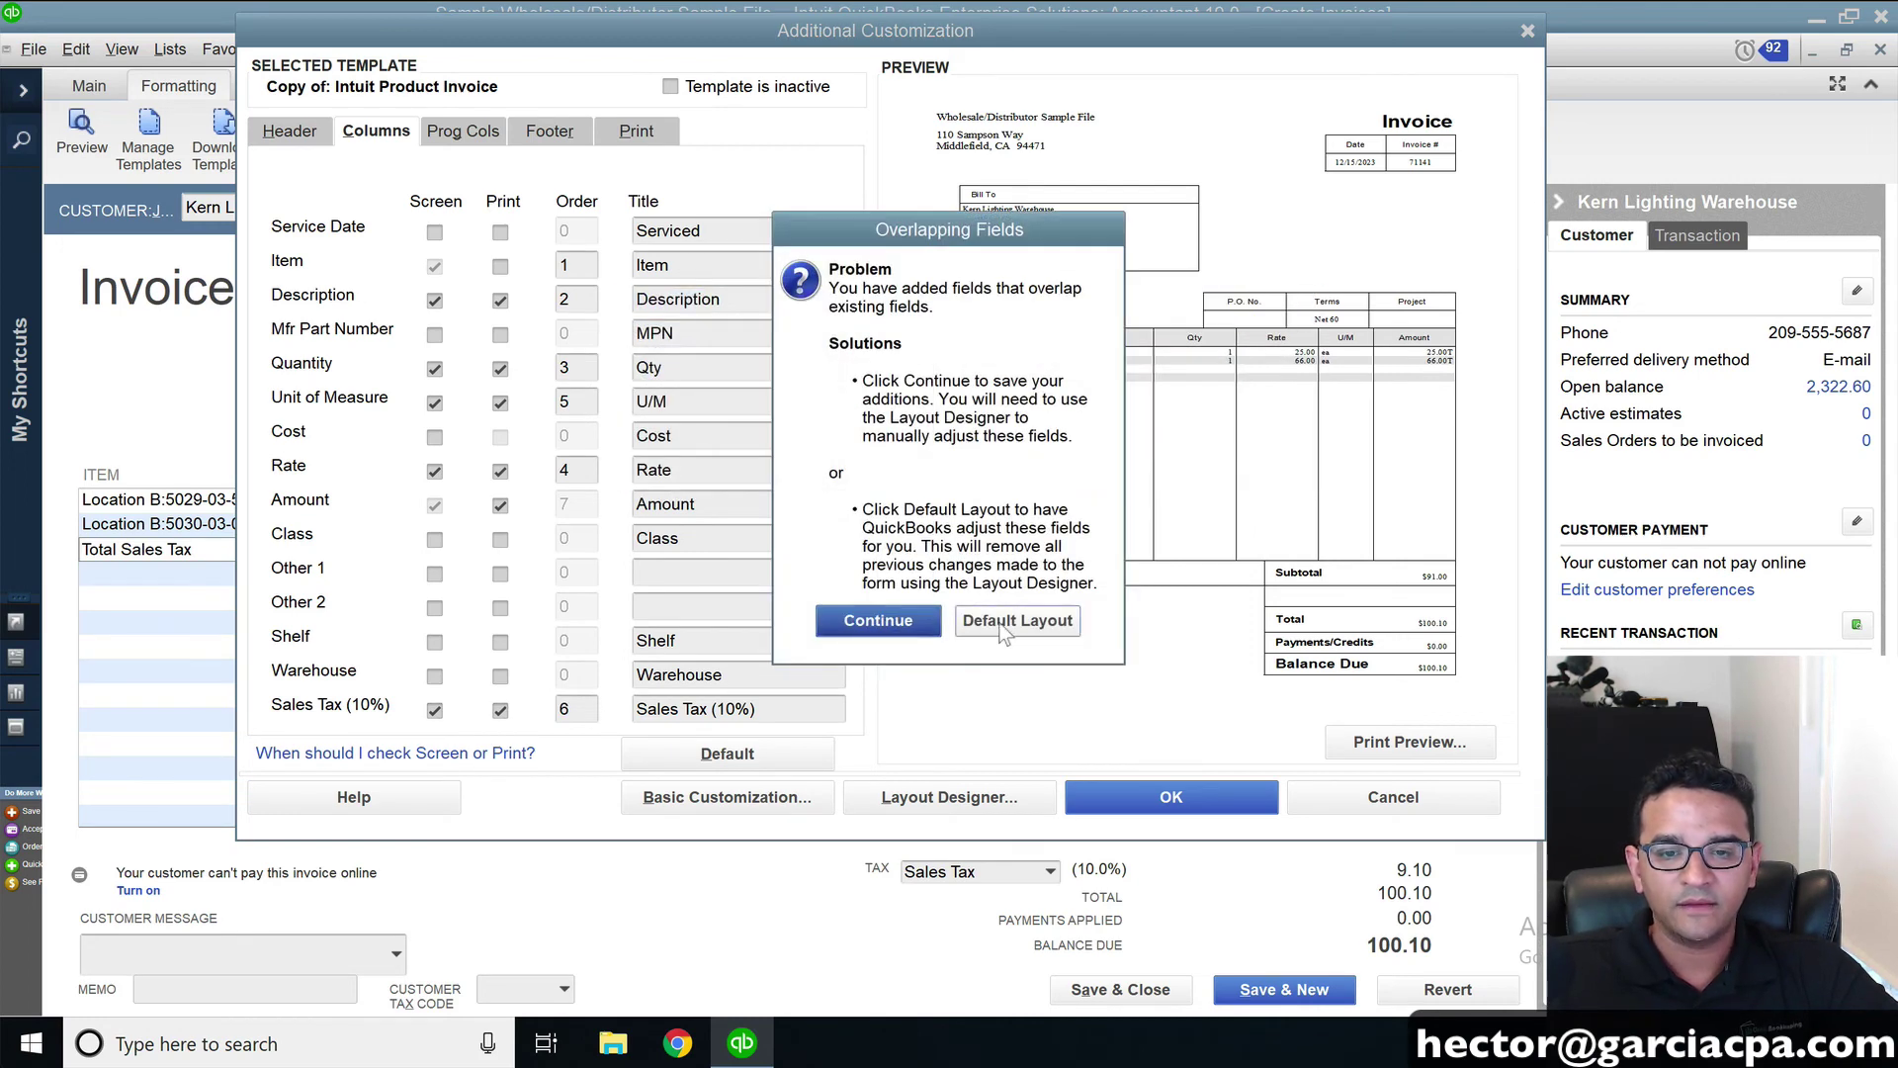
{"action": "key", "text": "Tab"}
{"action": "key", "text": "Return"}
{"action": "left_click", "coordinate": [929, 363]}
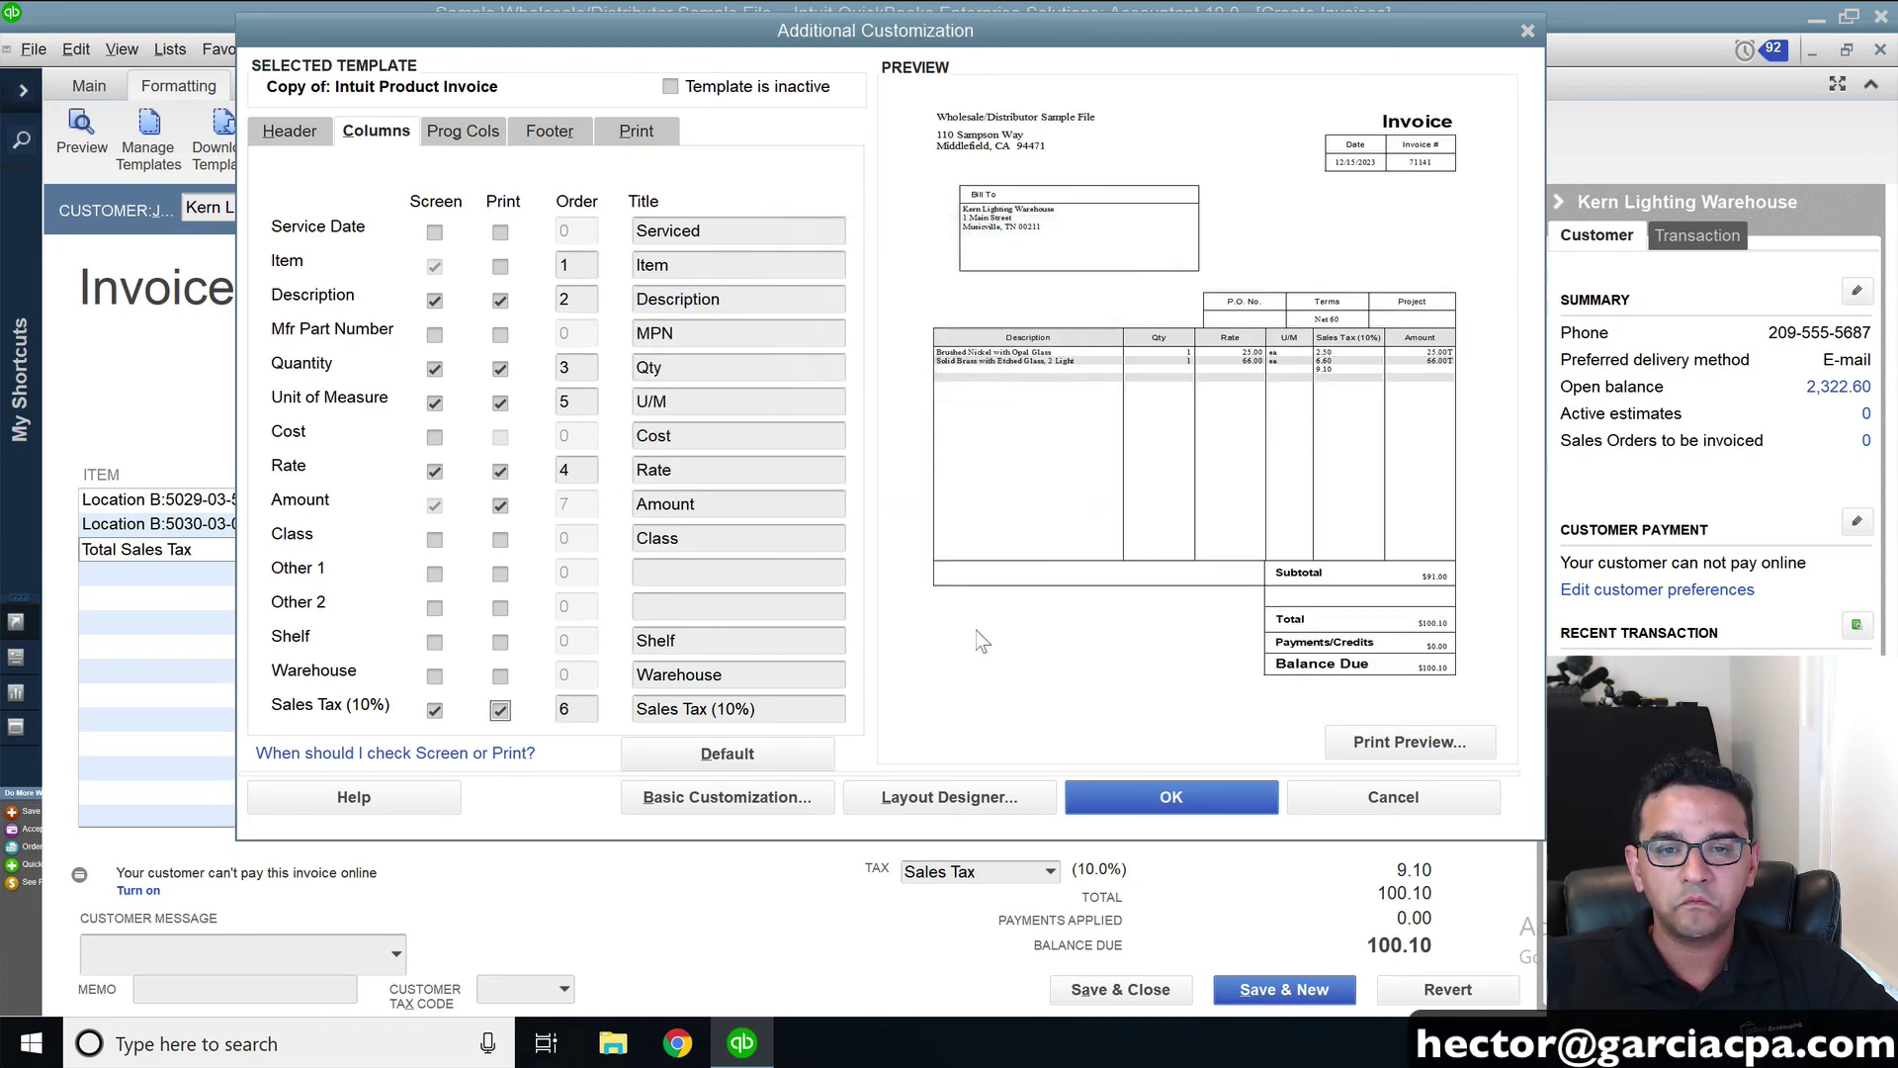
{"action": "left_click", "coordinate": [1173, 813]}
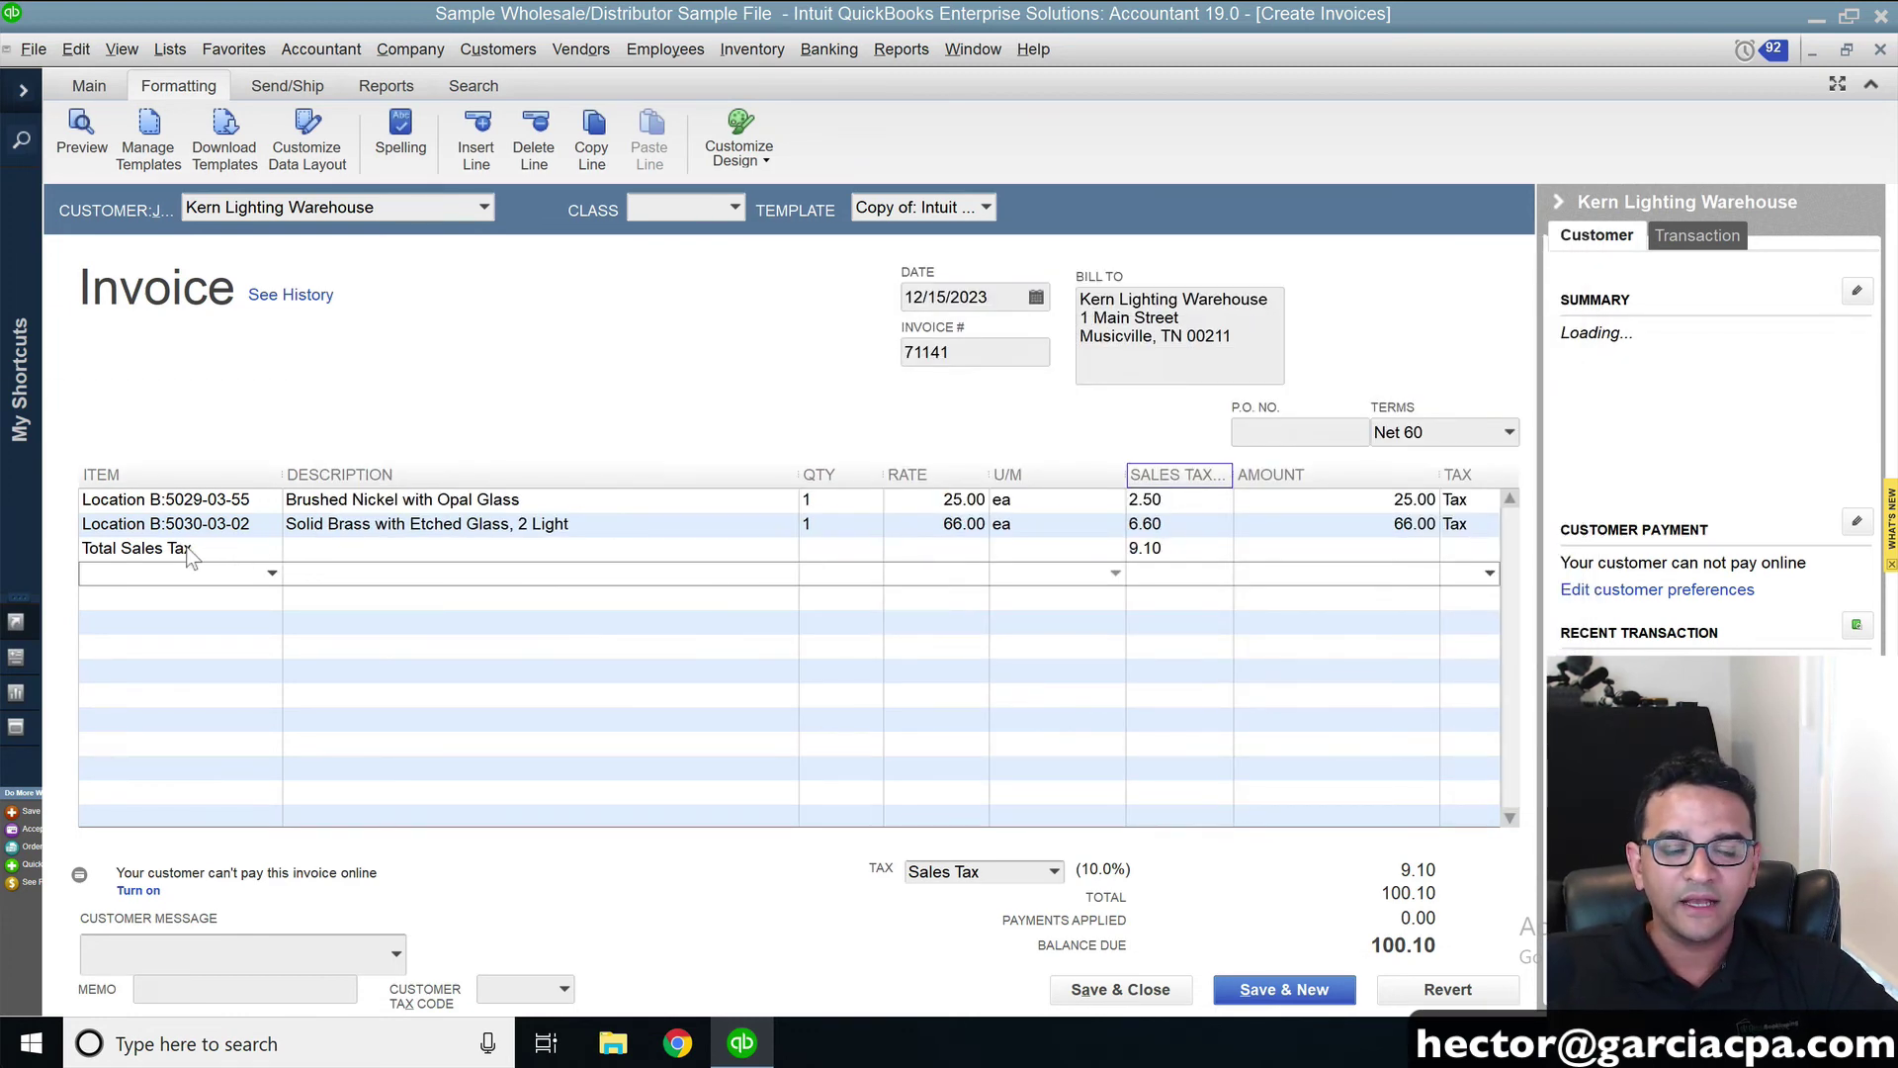
{"action": "right_click", "coordinate": [277, 544]}
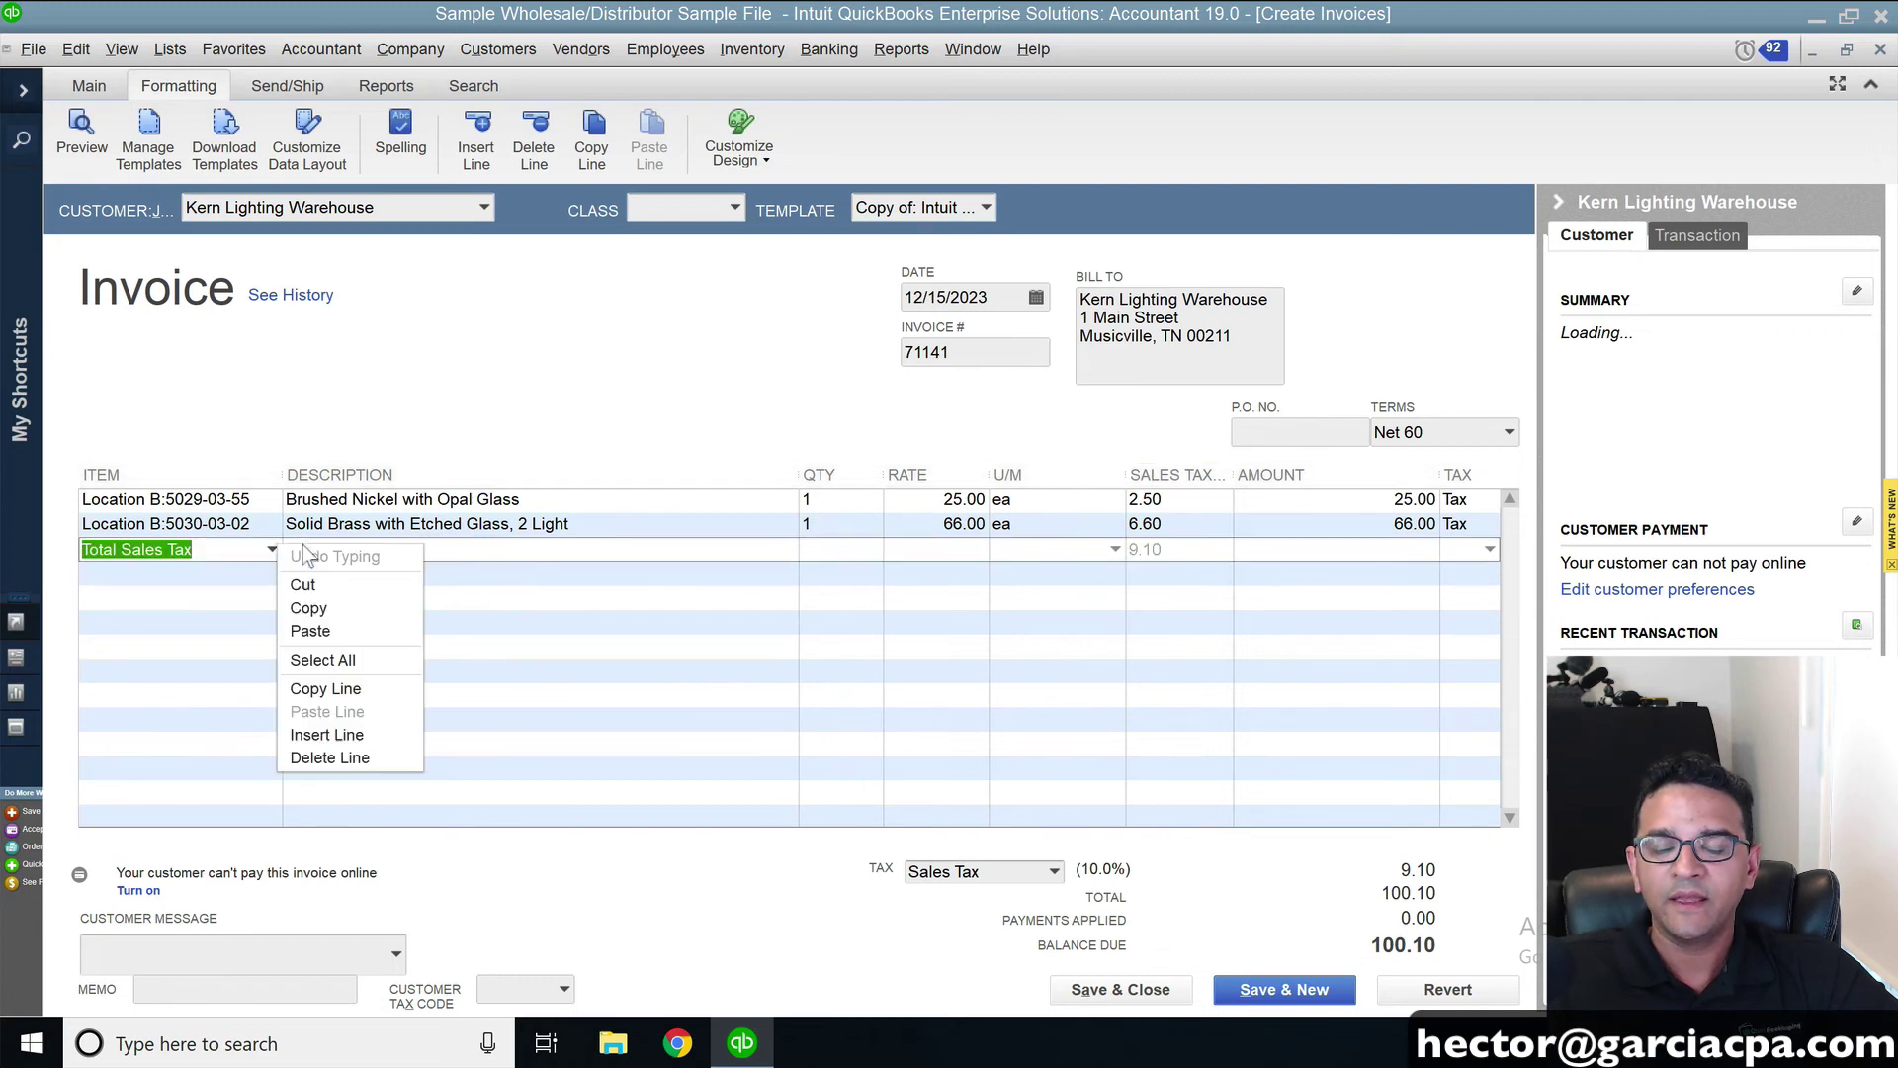
{"action": "key", "text": "Escape"}
{"action": "left_click", "coordinate": [273, 550]}
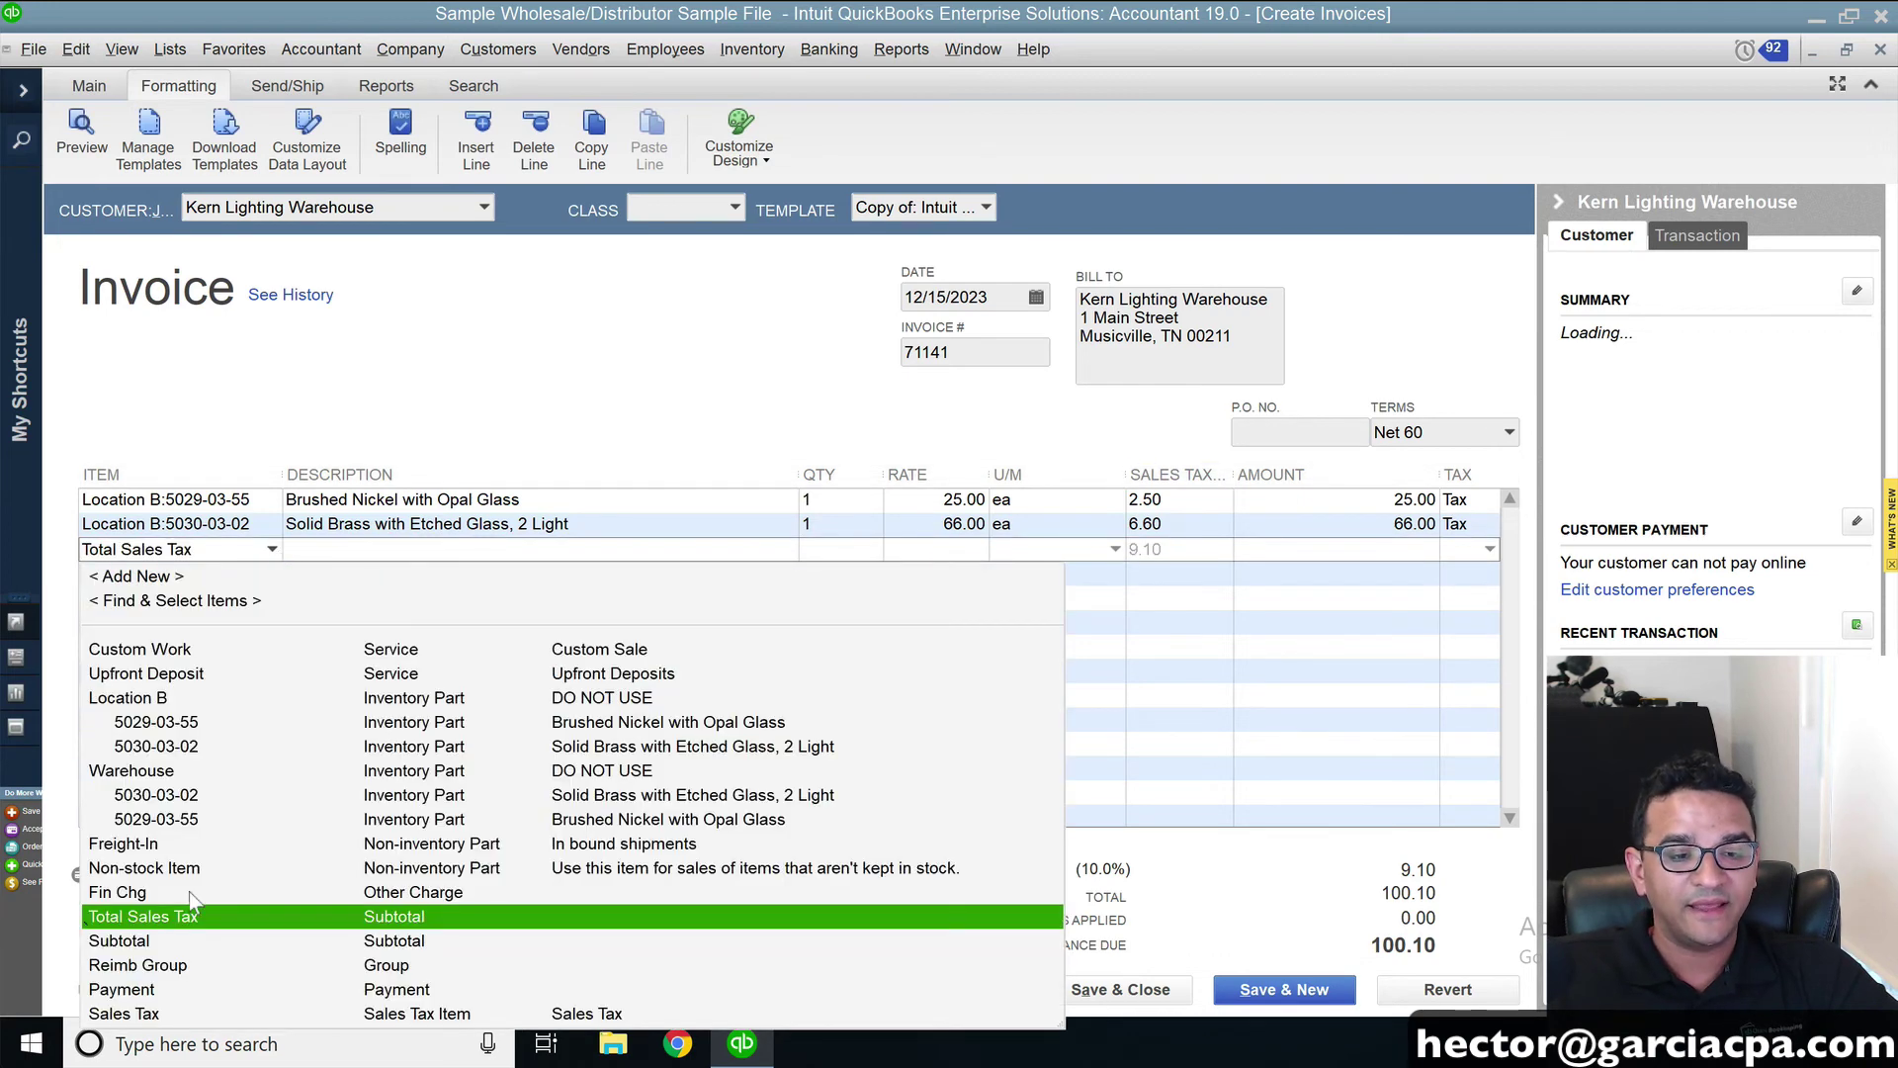
{"action": "left_click", "coordinate": [1137, 566]}
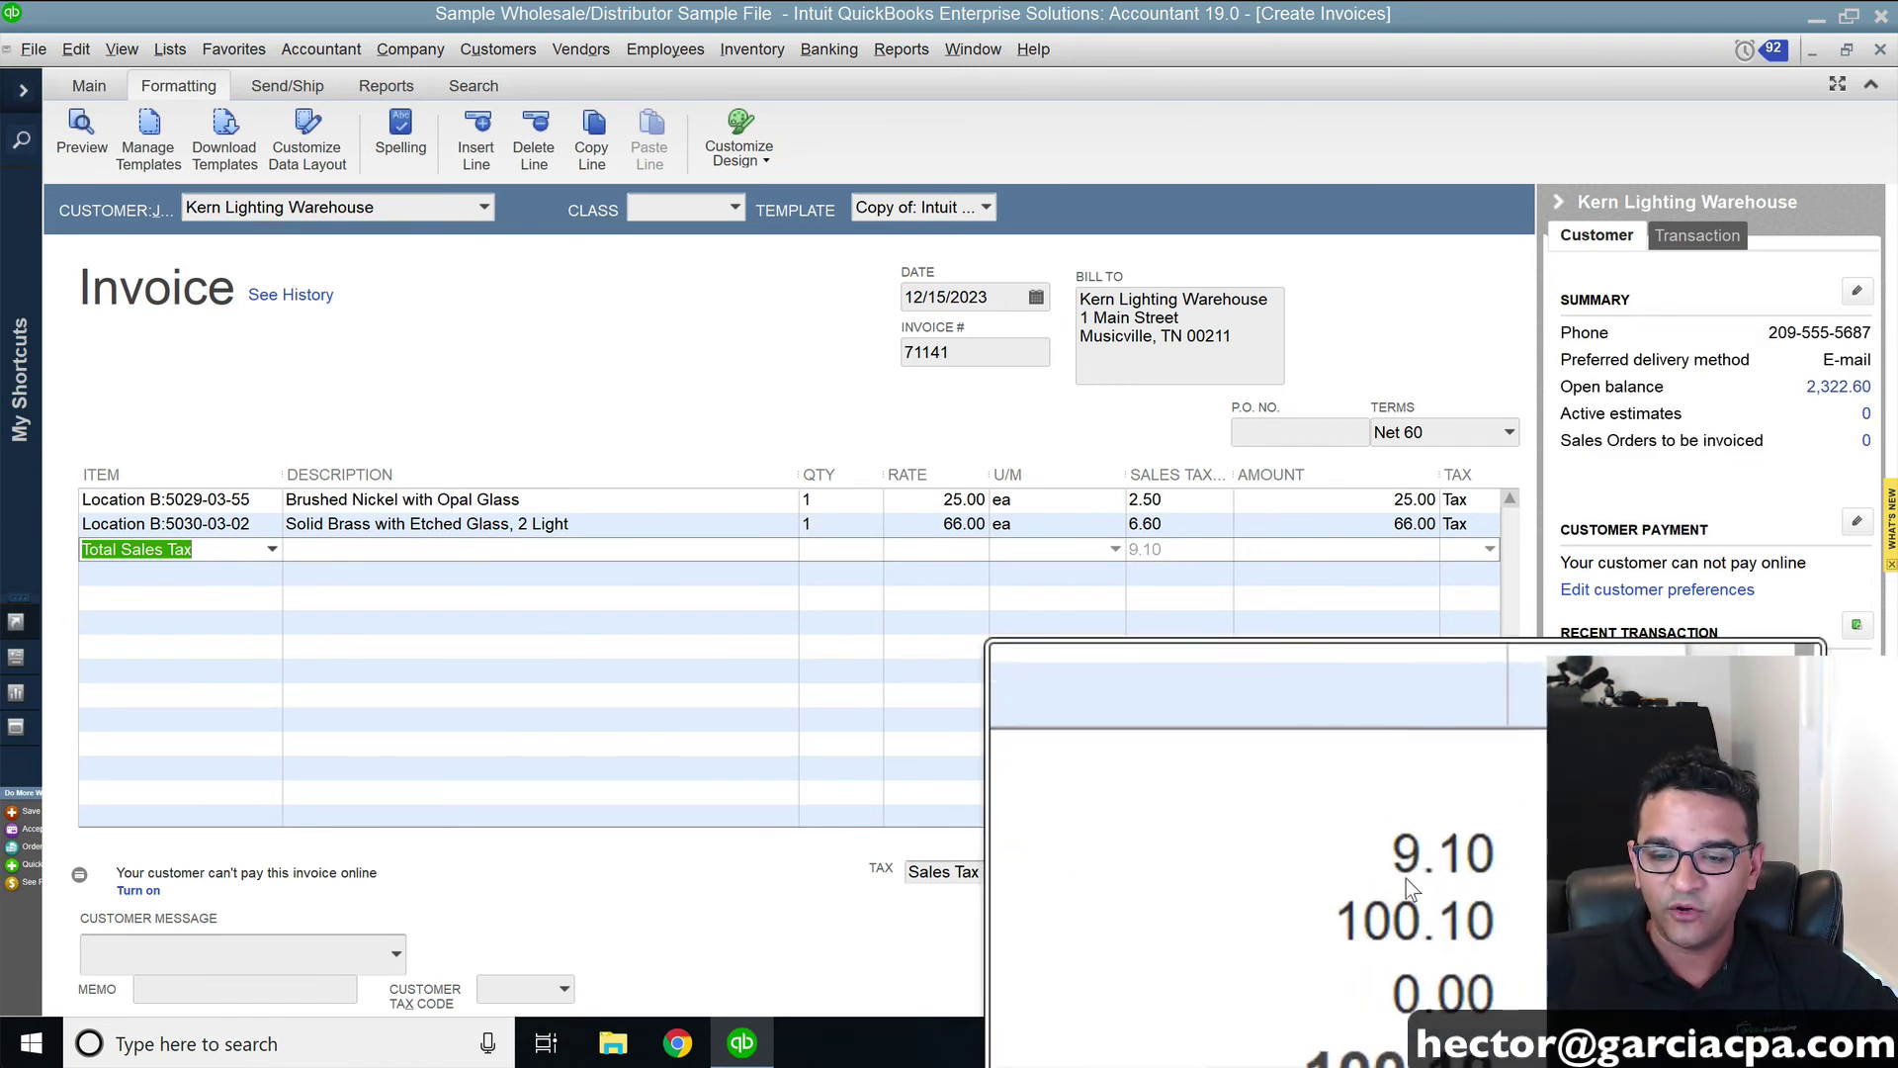
{"action": "left_click", "coordinate": [81, 134]}
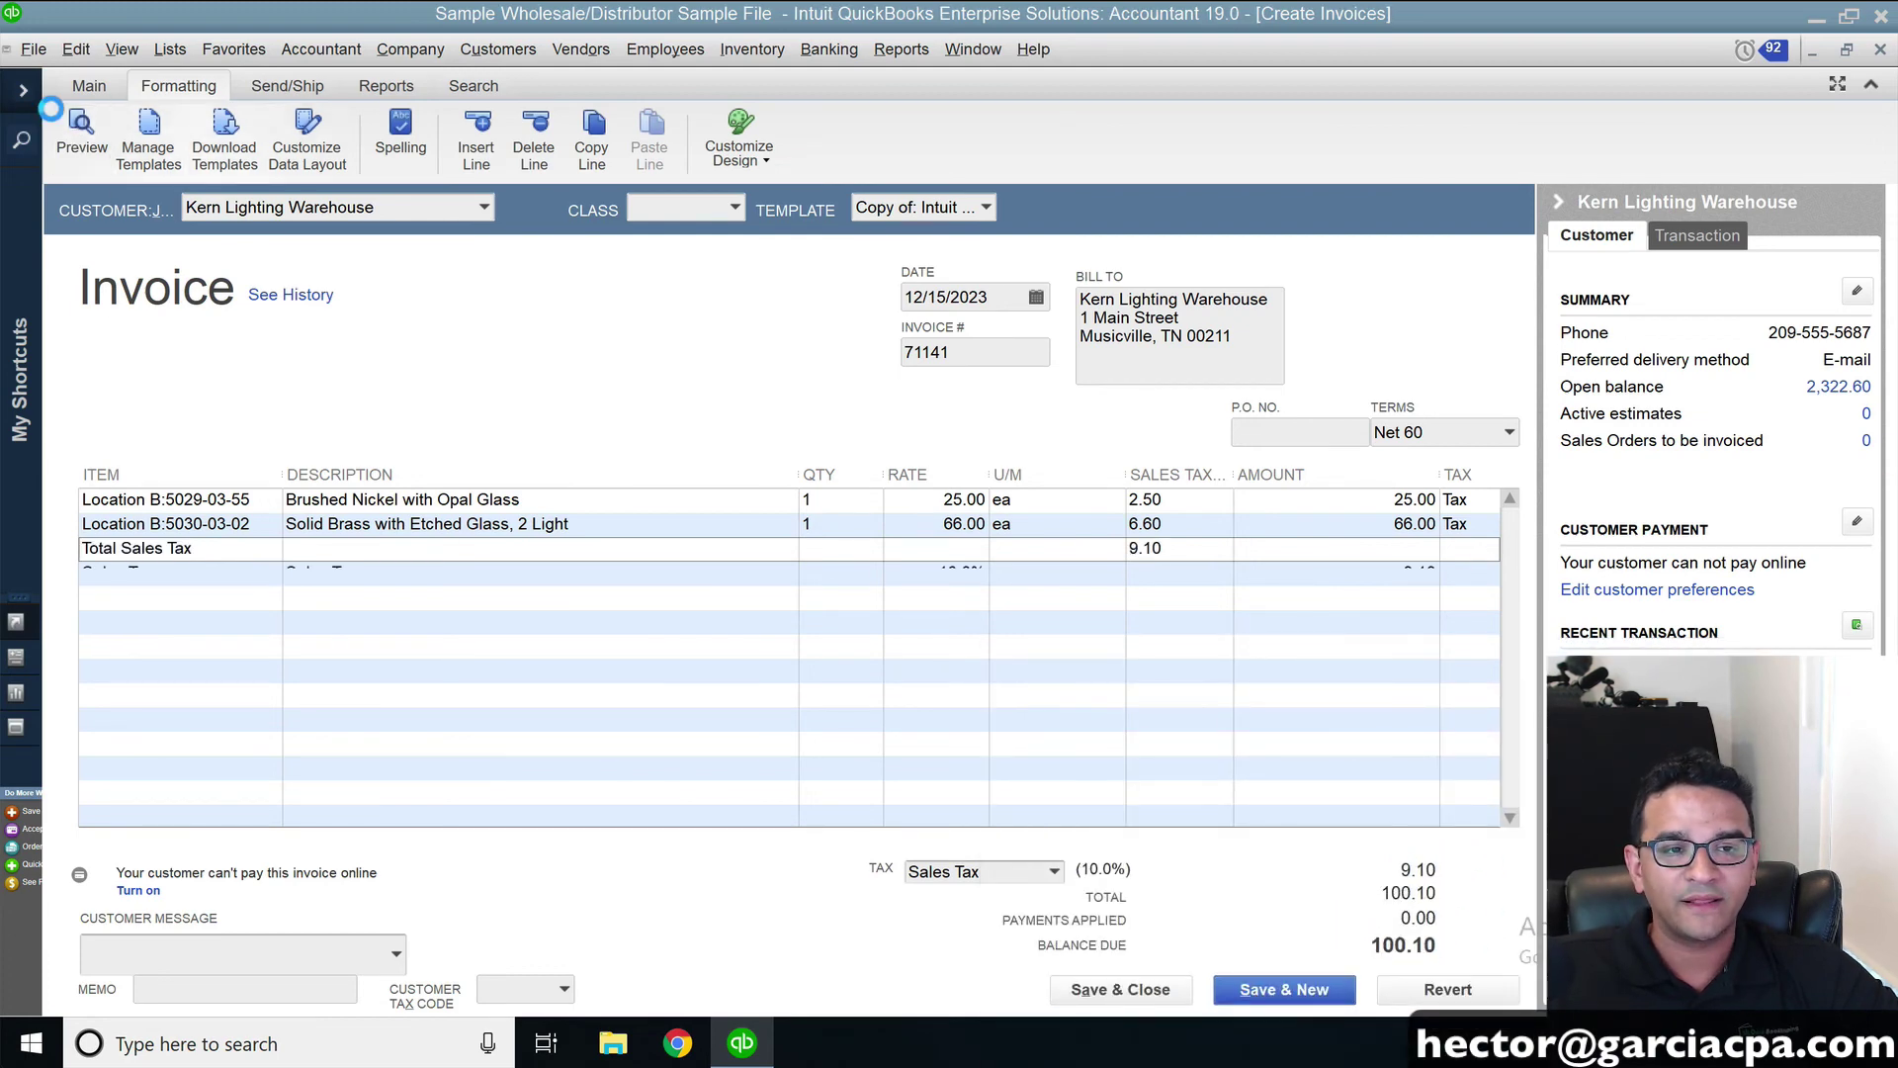
{"action": "left_click", "coordinate": [577, 521]}
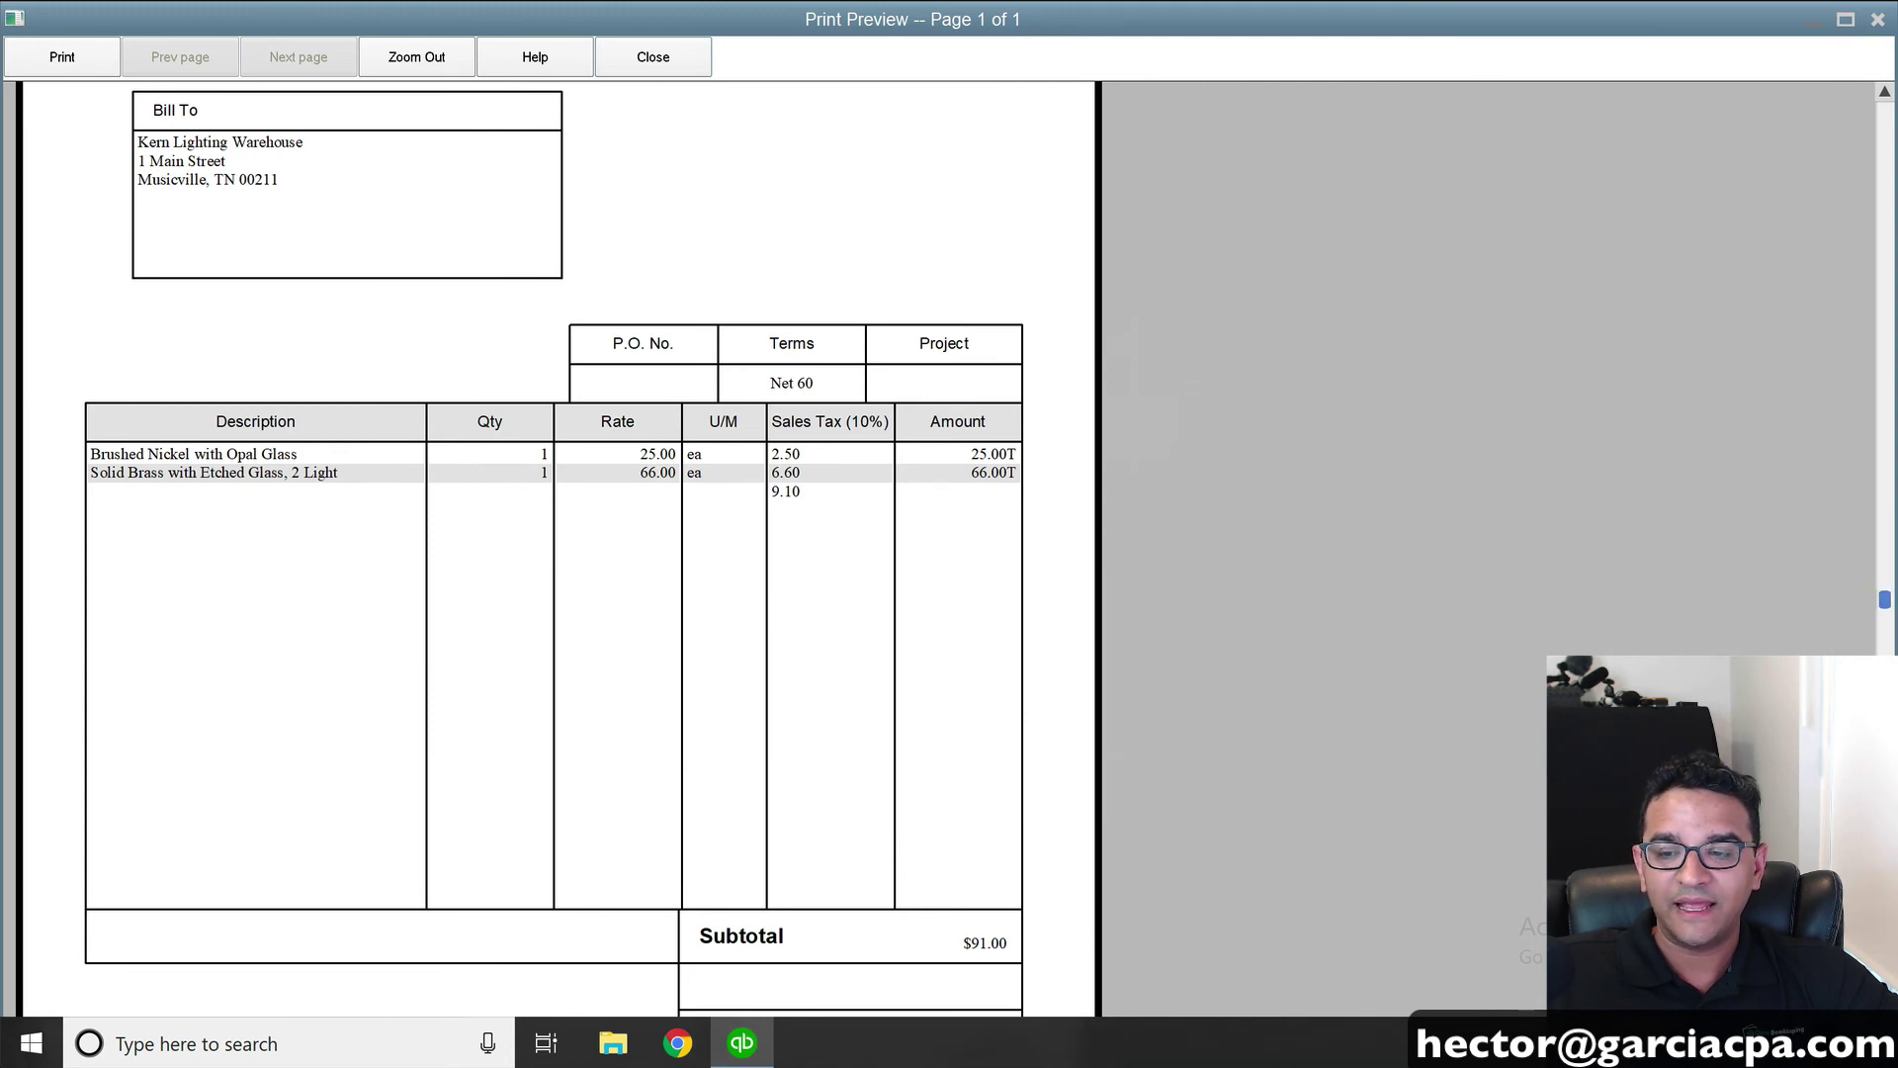
{"action": "scroll", "coordinate": [1009, 766], "scroll_direction": "down", "scroll_amount": 2}
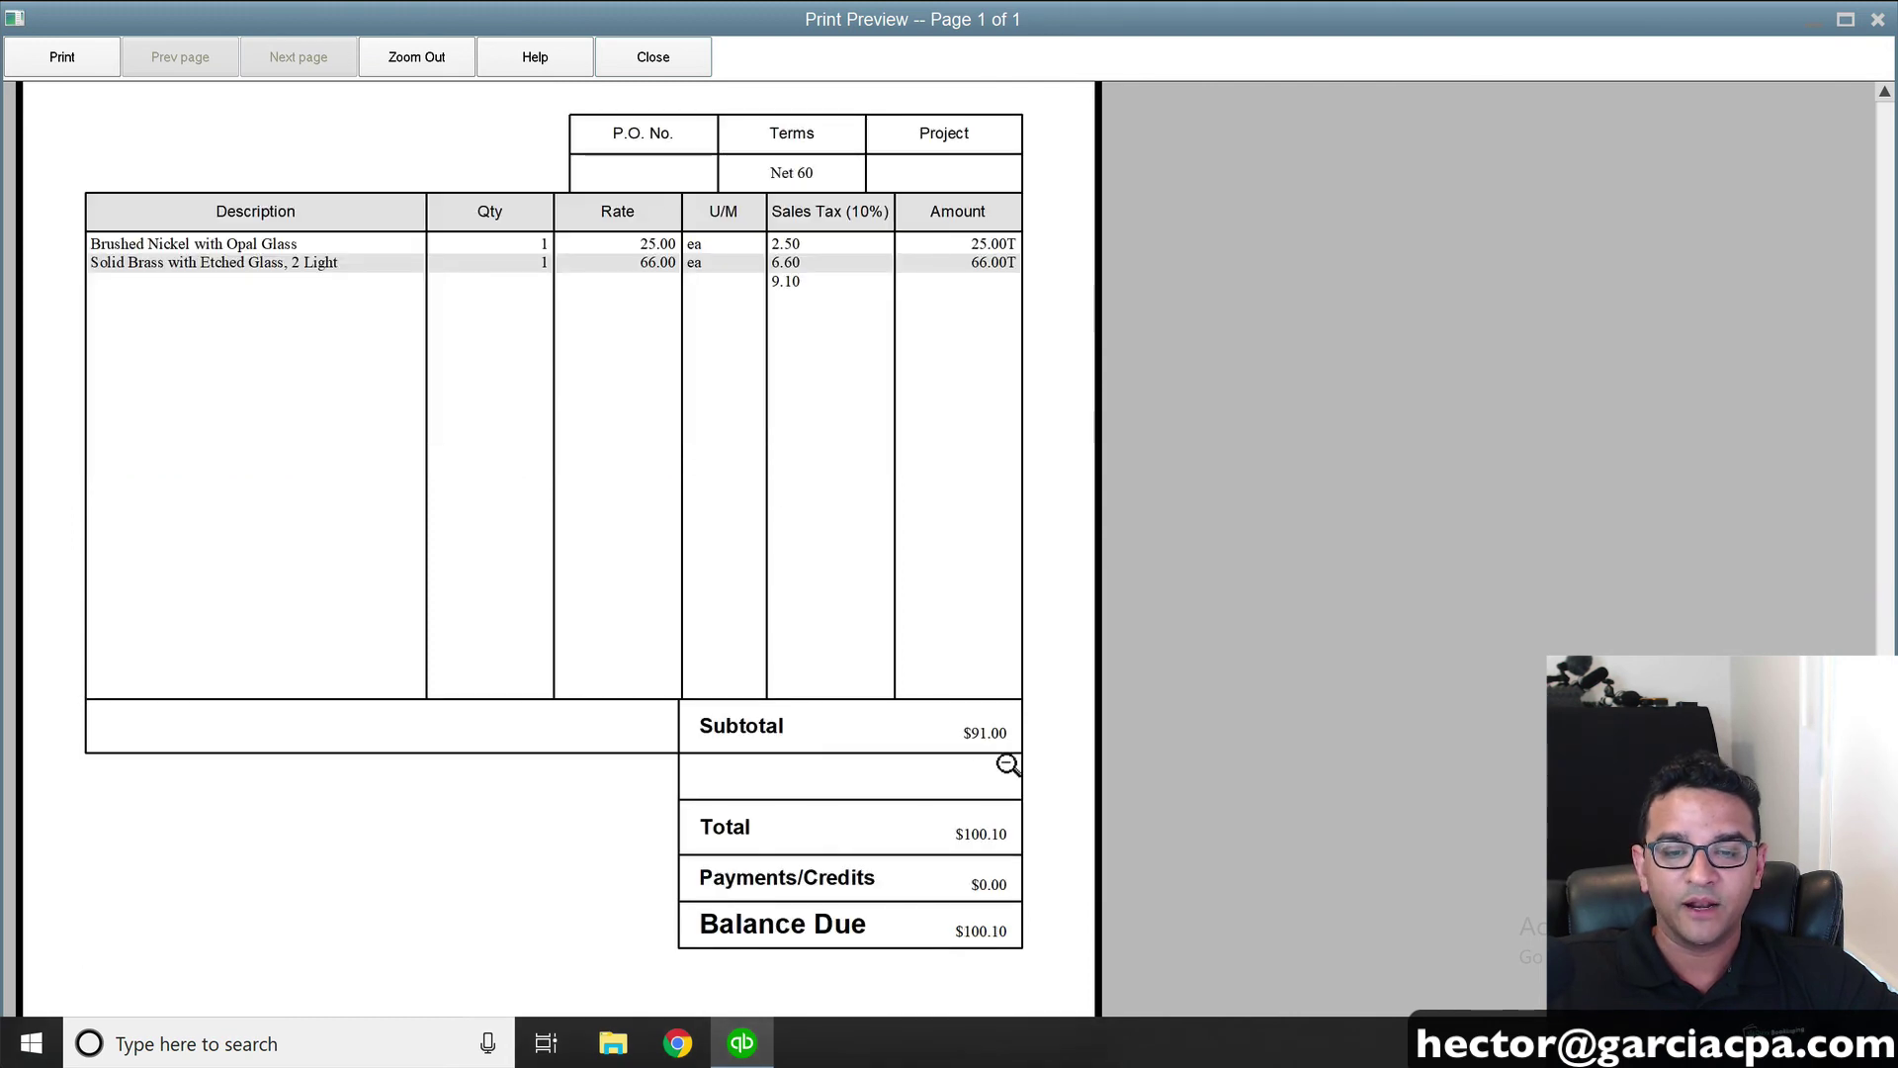
{"action": "left_click", "coordinate": [654, 58]}
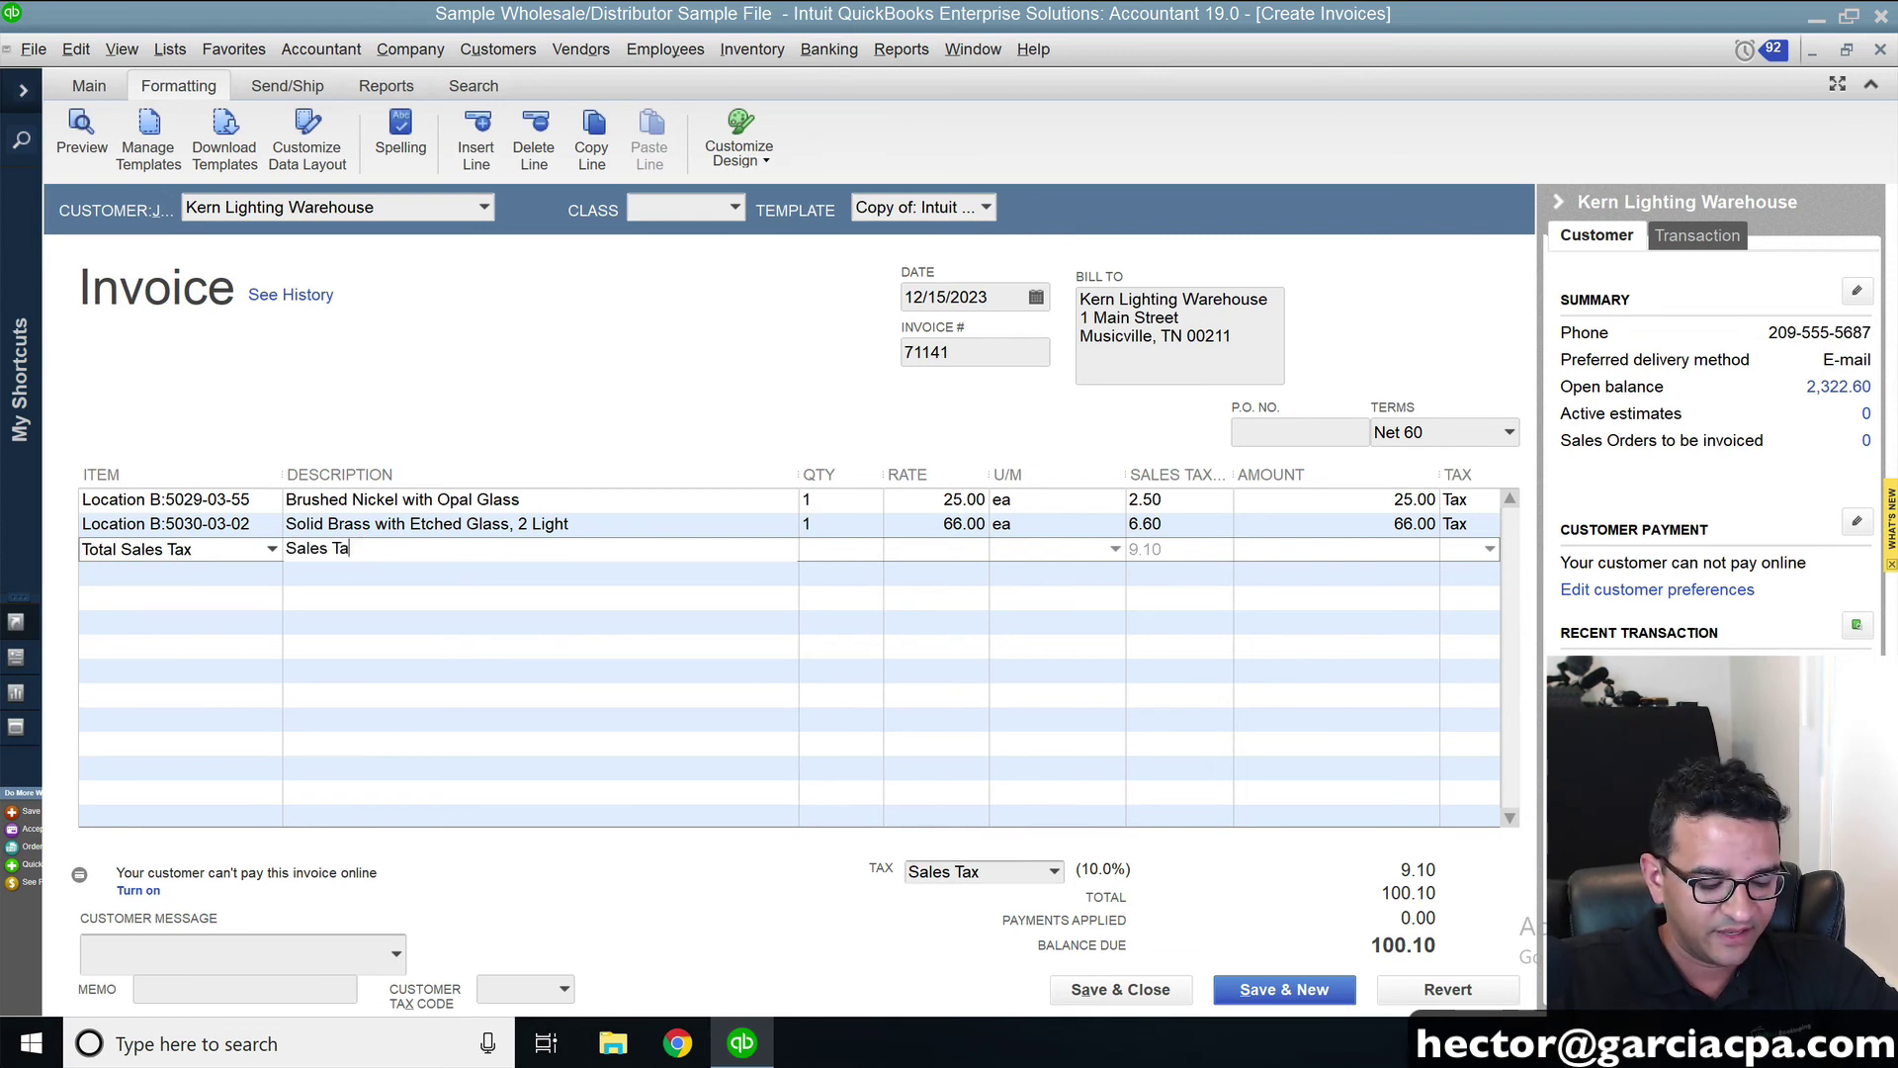
Commit the 'Sales Tax 10%' description and insert a blank line above the tax subtotal
{"action": "key", "text": "Down"}
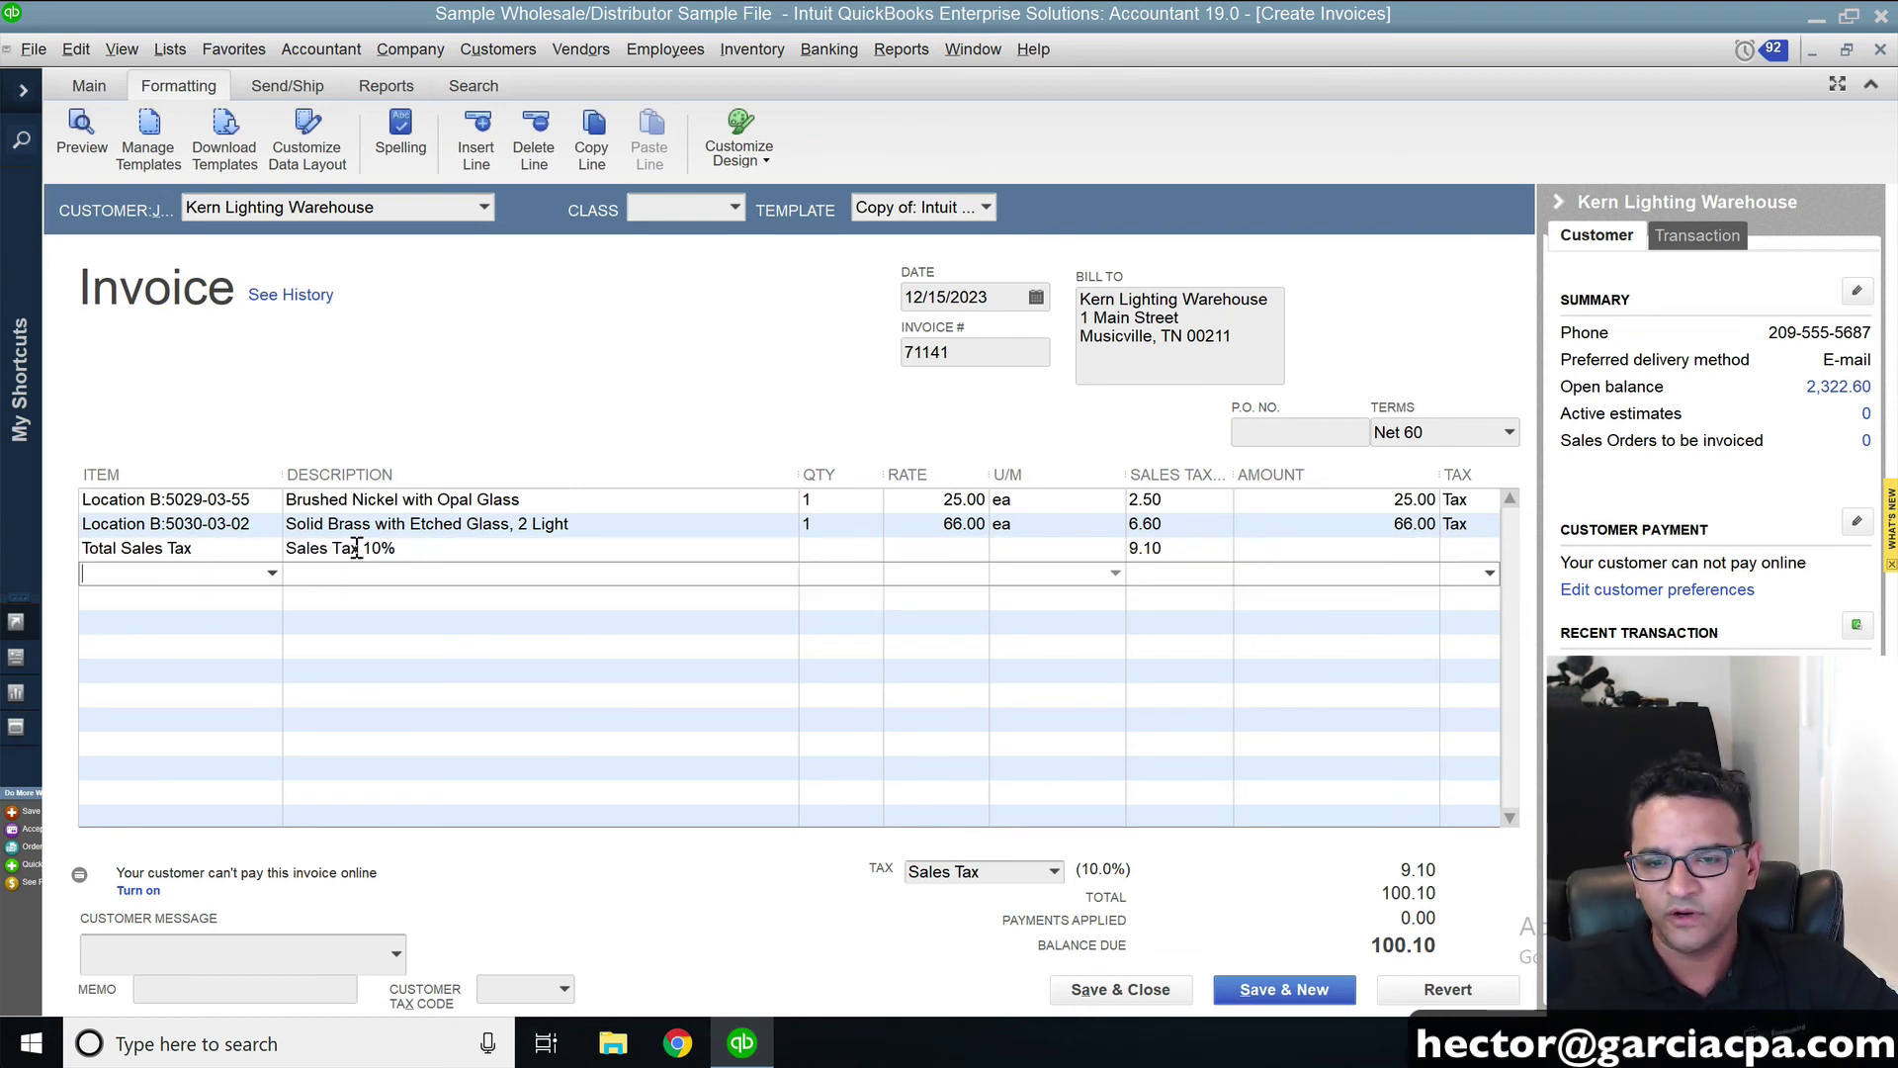
{"action": "left_click", "coordinate": [485, 551]}
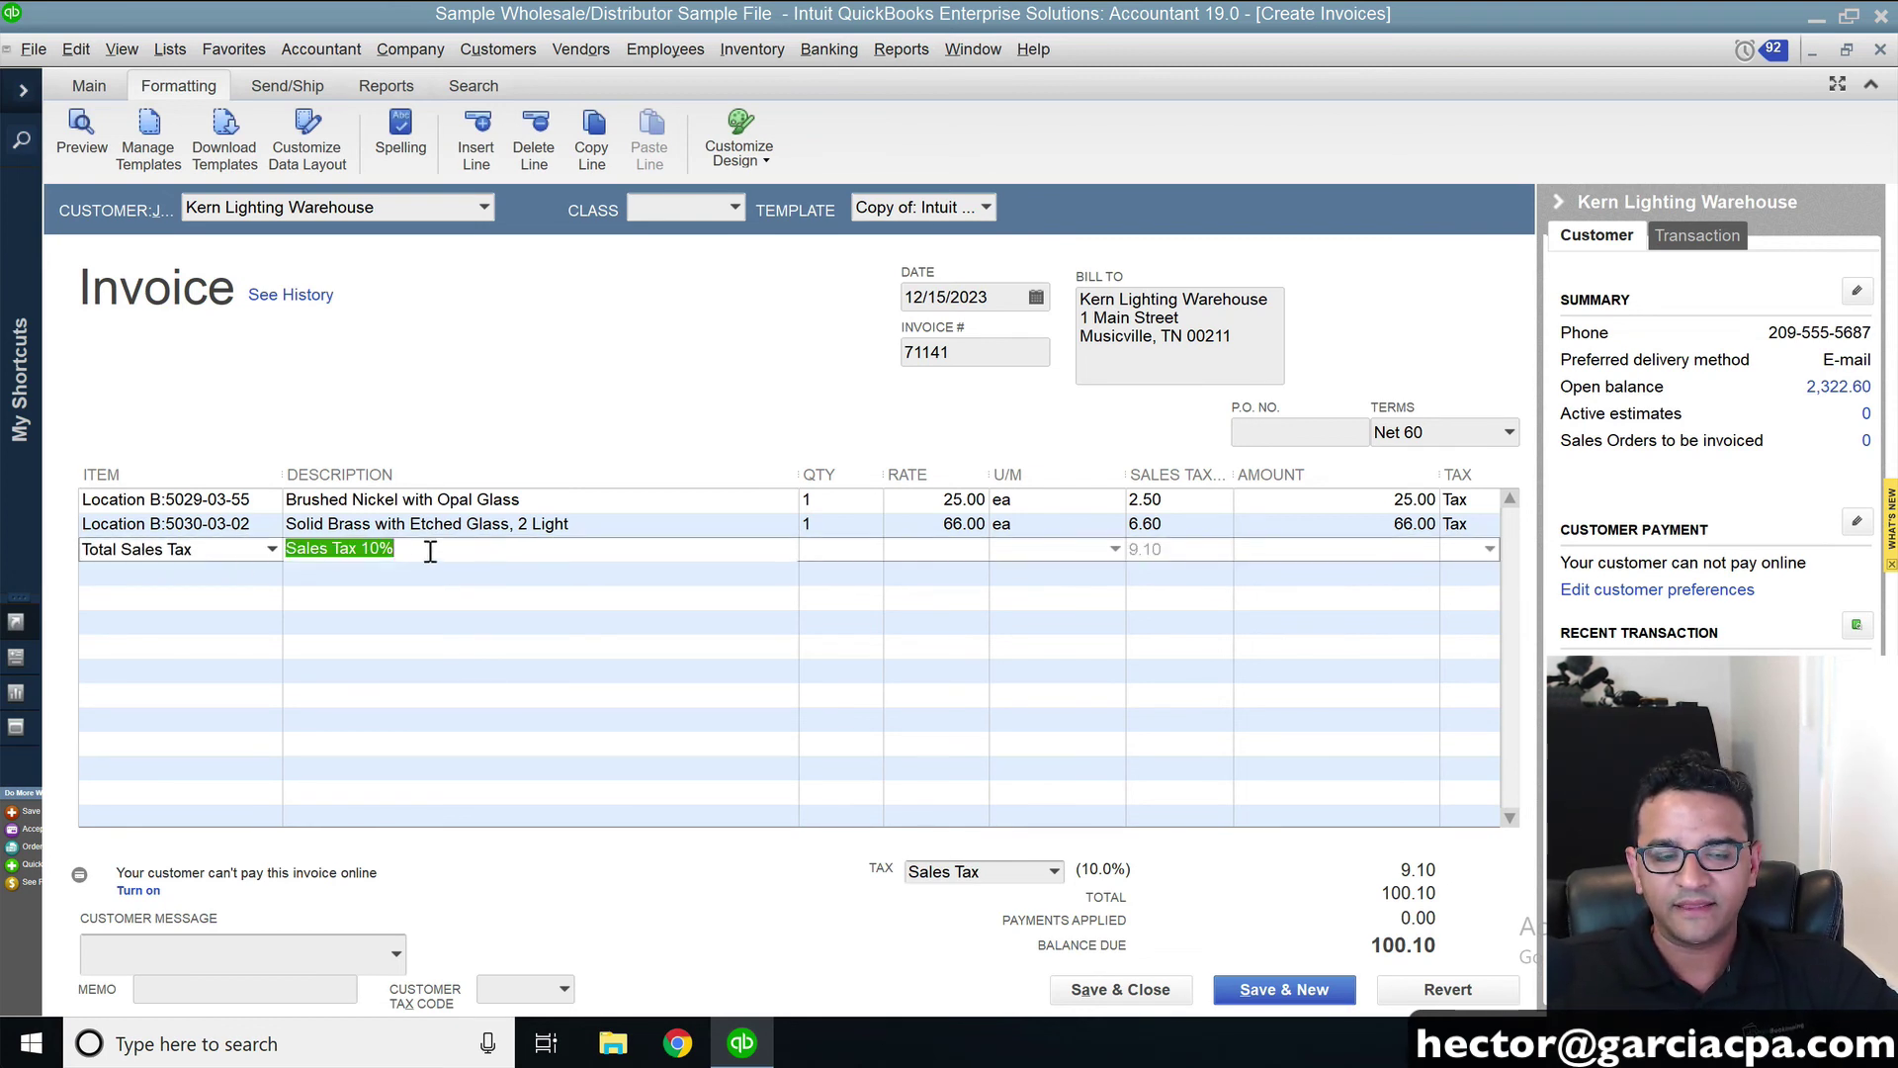
{"action": "right_click", "coordinate": [199, 543]}
{"action": "left_click", "coordinate": [259, 741]}
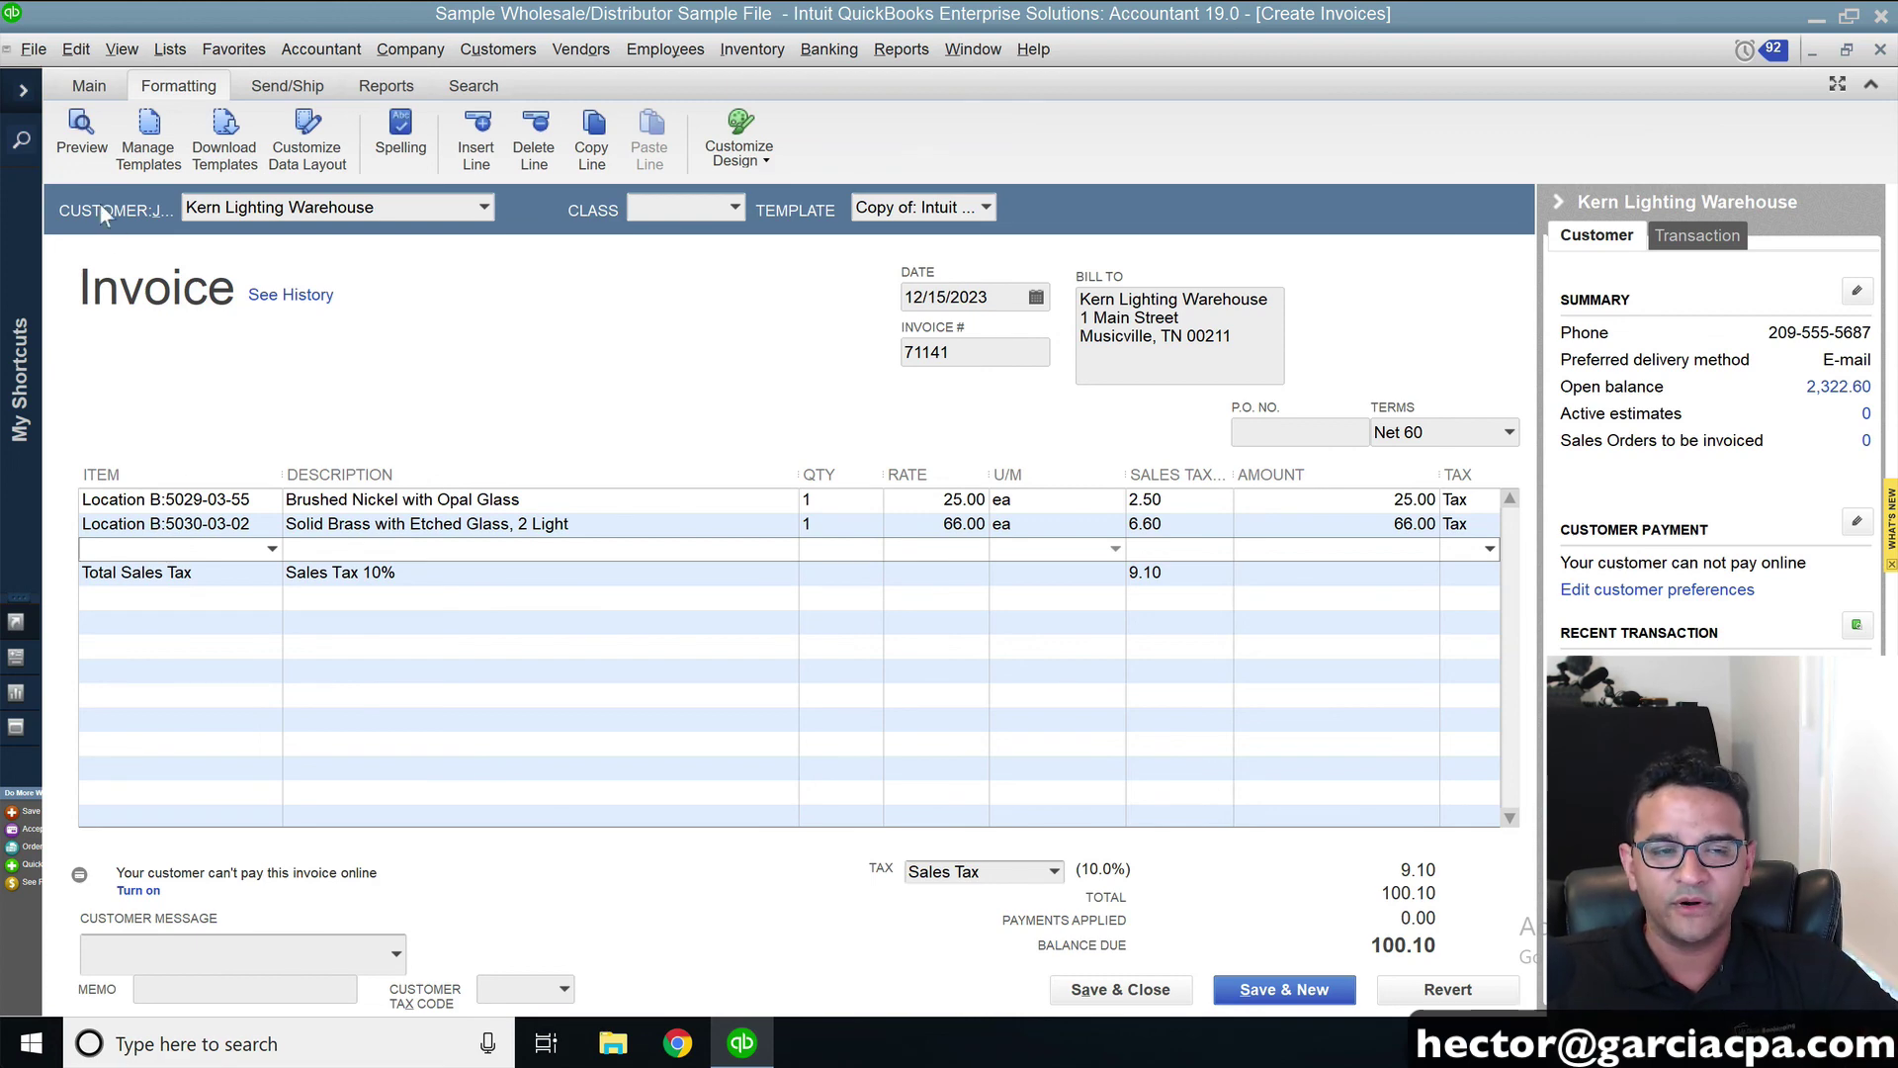
Check the printed invoice in a zoomed print preview, then close it
{"action": "left_click", "coordinate": [80, 130]}
{"action": "left_click", "coordinate": [428, 524]}
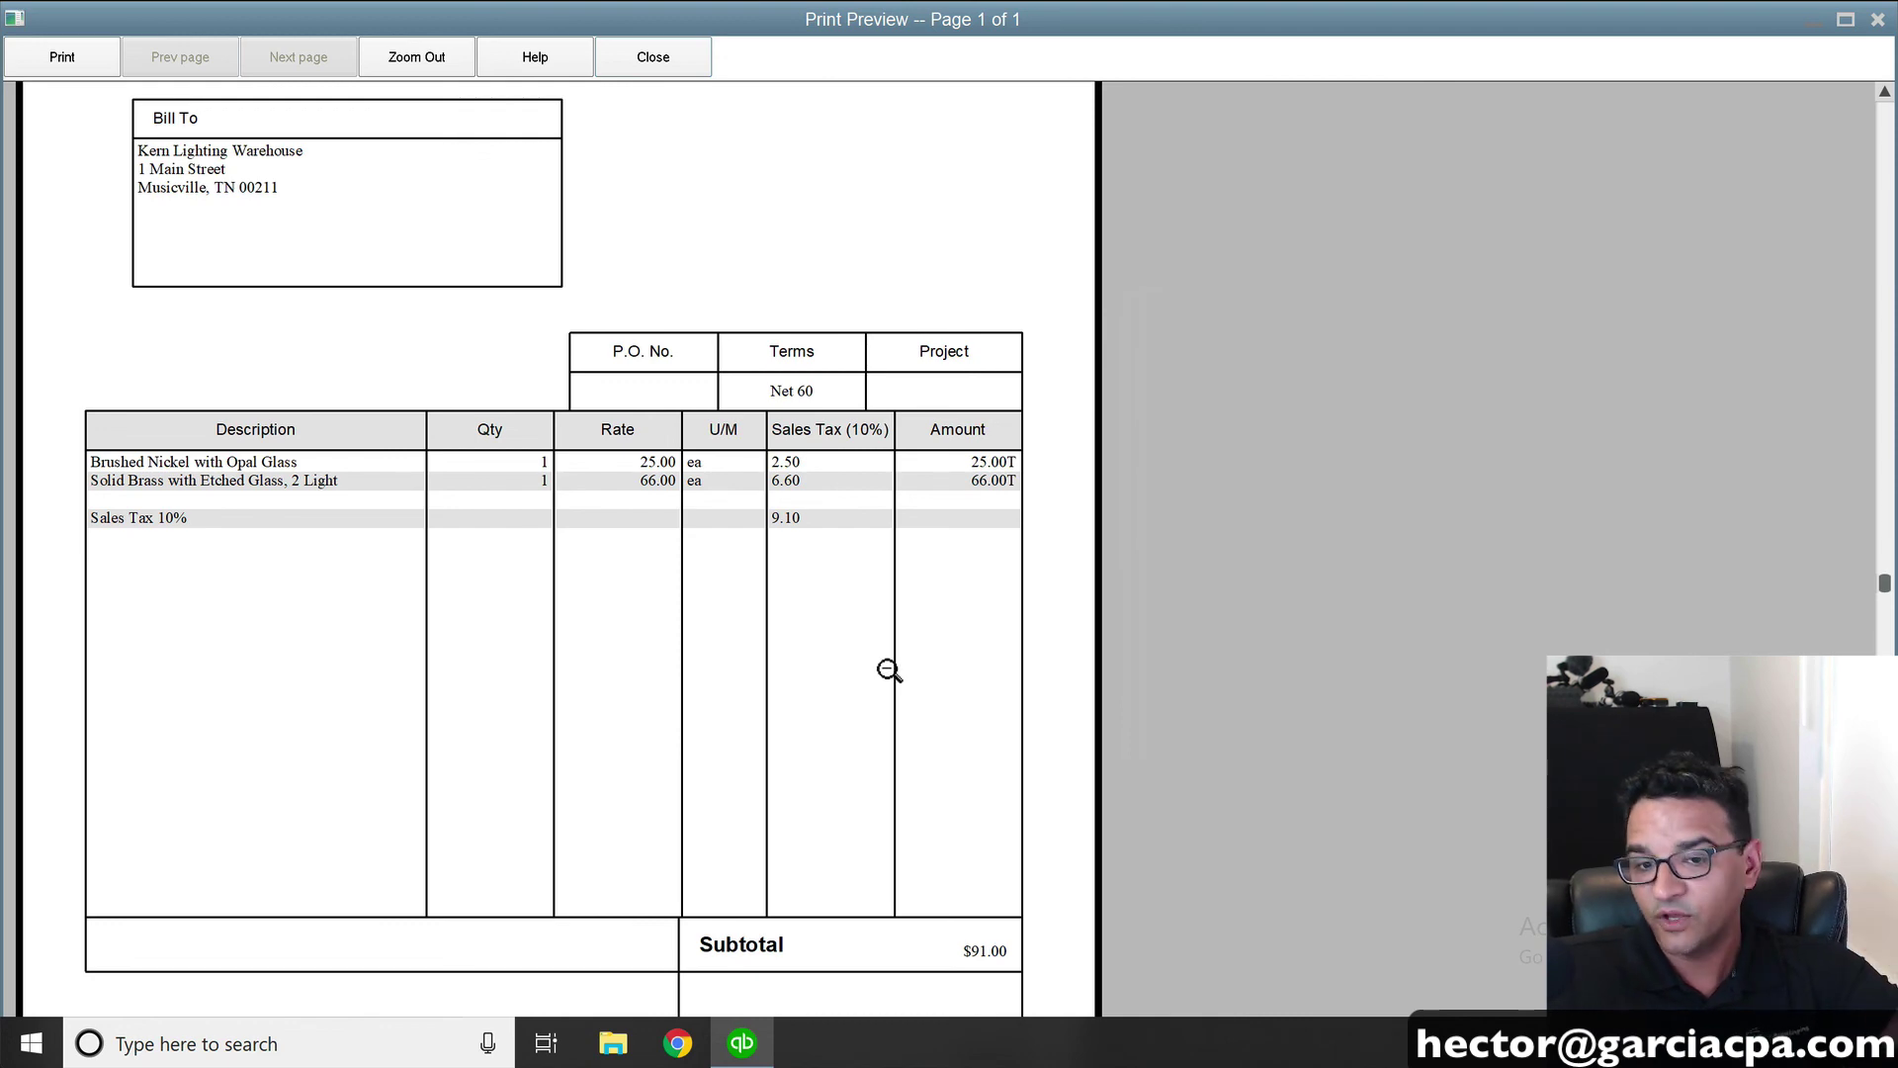
{"action": "left_click", "coordinate": [652, 57]}
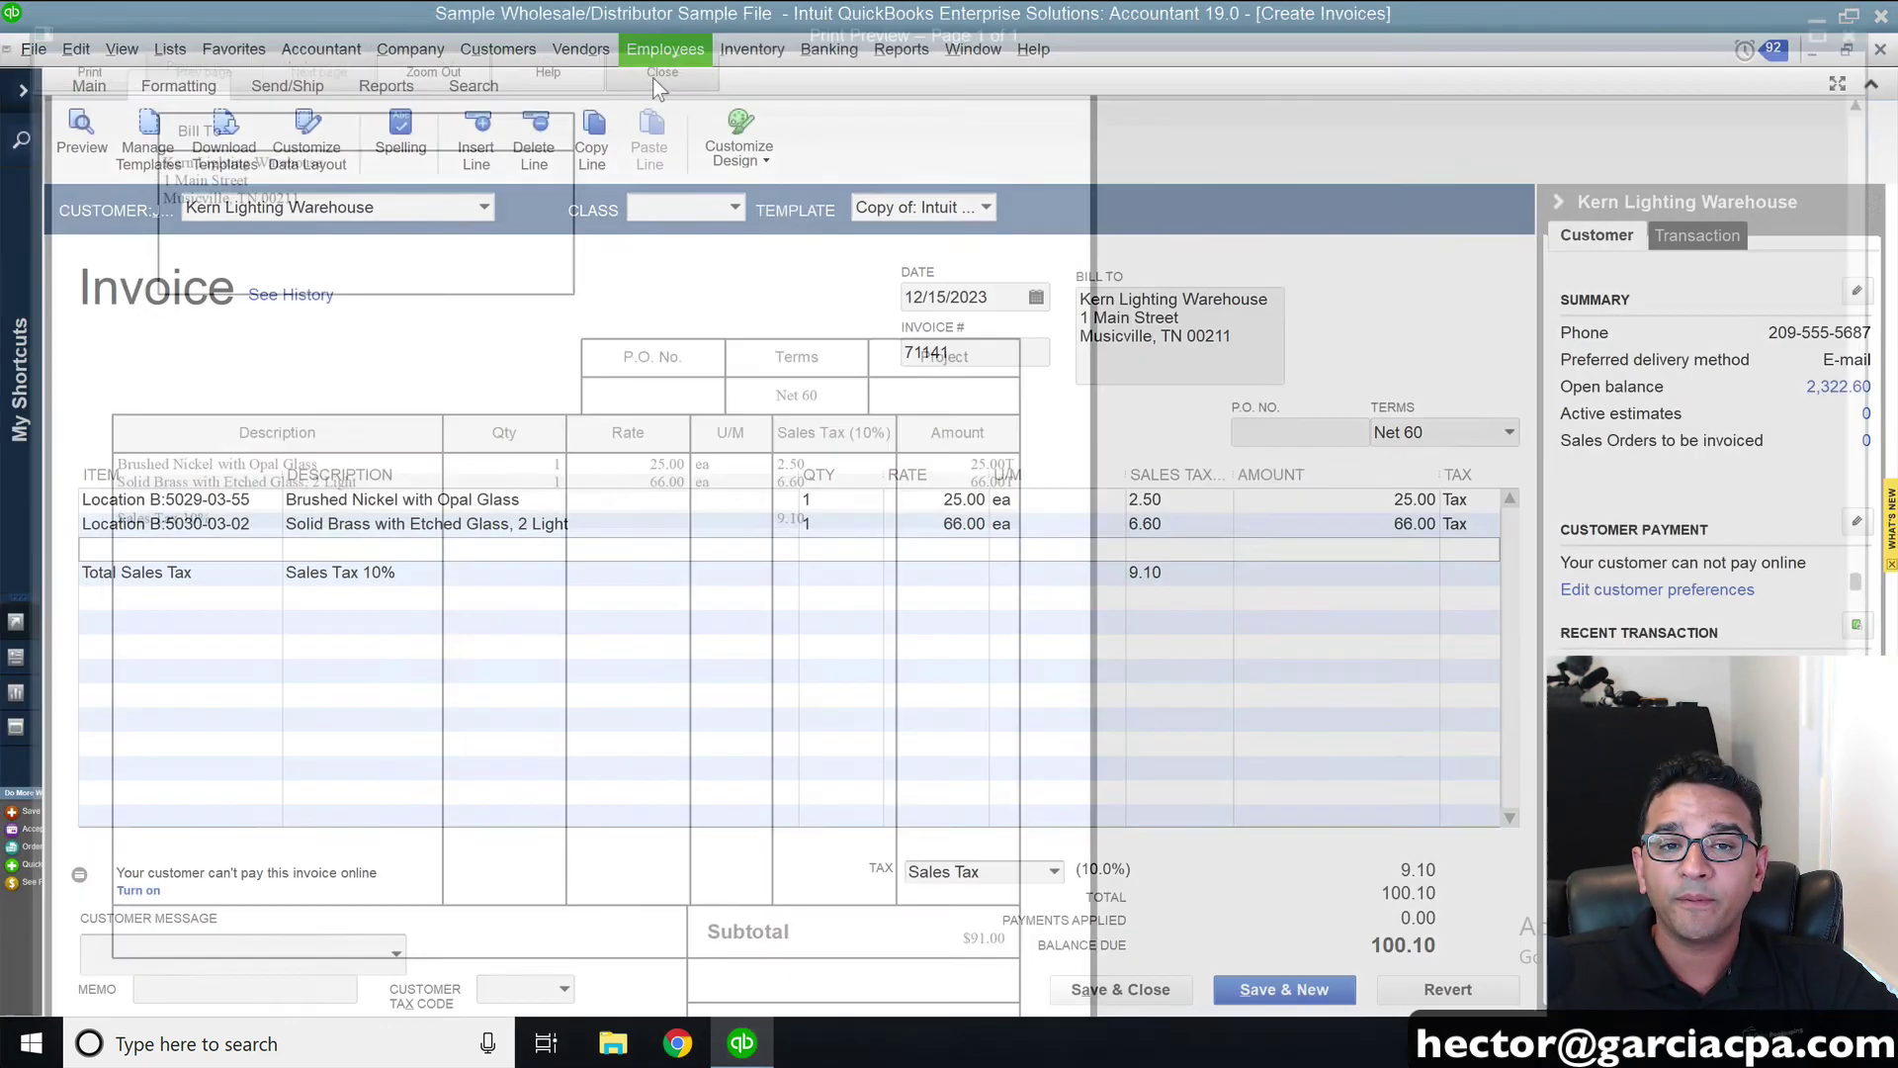